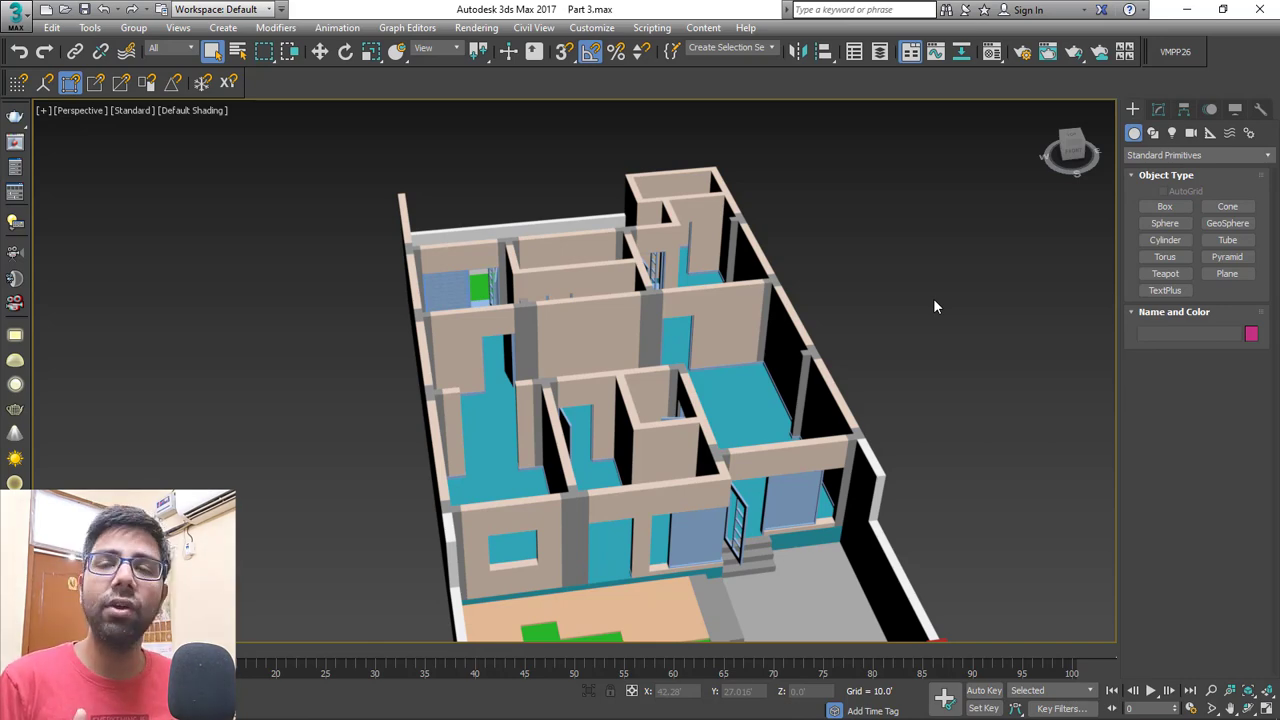
# Examine the ground strip alongside the front planter and the overall layout of the house.
pyautogui.keyDown('alt'); pyautogui.moveTo(933, 298); pyautogui.dragTo(878, 345, button='middle'); pyautogui.keyUp('alt')
pyautogui.moveTo(878, 345); pyautogui.dragTo(804, 269, button='middle')
pyautogui.scroll(4, 676, 458)
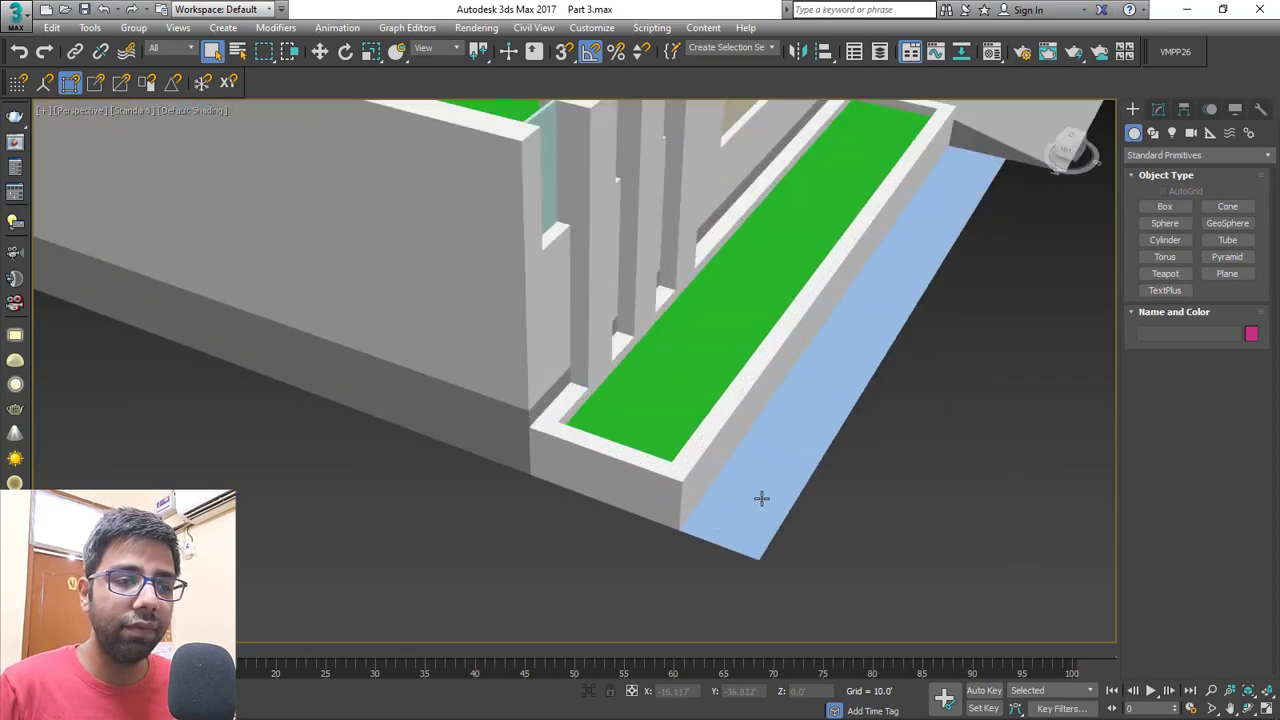
pyautogui.moveTo(762, 498); pyautogui.dragTo(660, 449, button='middle')
pyautogui.click(613, 407)
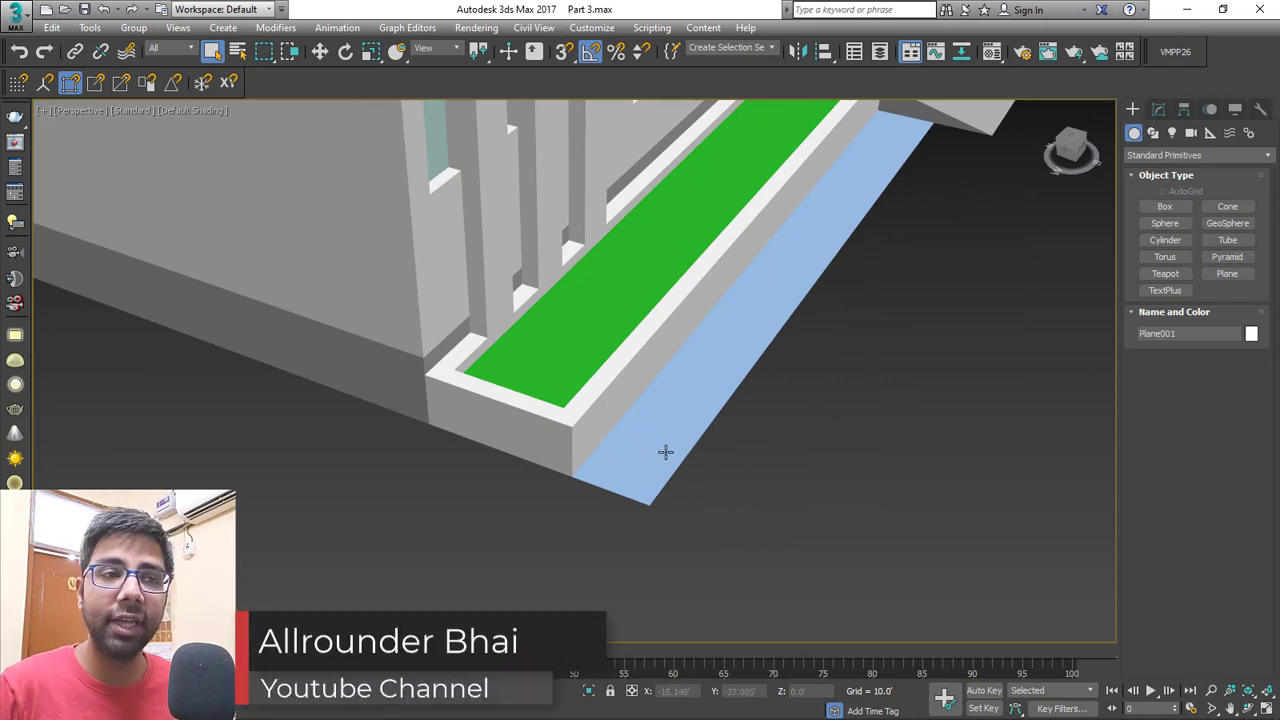
pyautogui.click(665, 450)
pyautogui.keyDown('alt'); pyautogui.moveTo(665, 450); pyautogui.dragTo(672, 443, button='middle'); pyautogui.keyUp('alt')
pyautogui.scroll(-6, 672, 443)
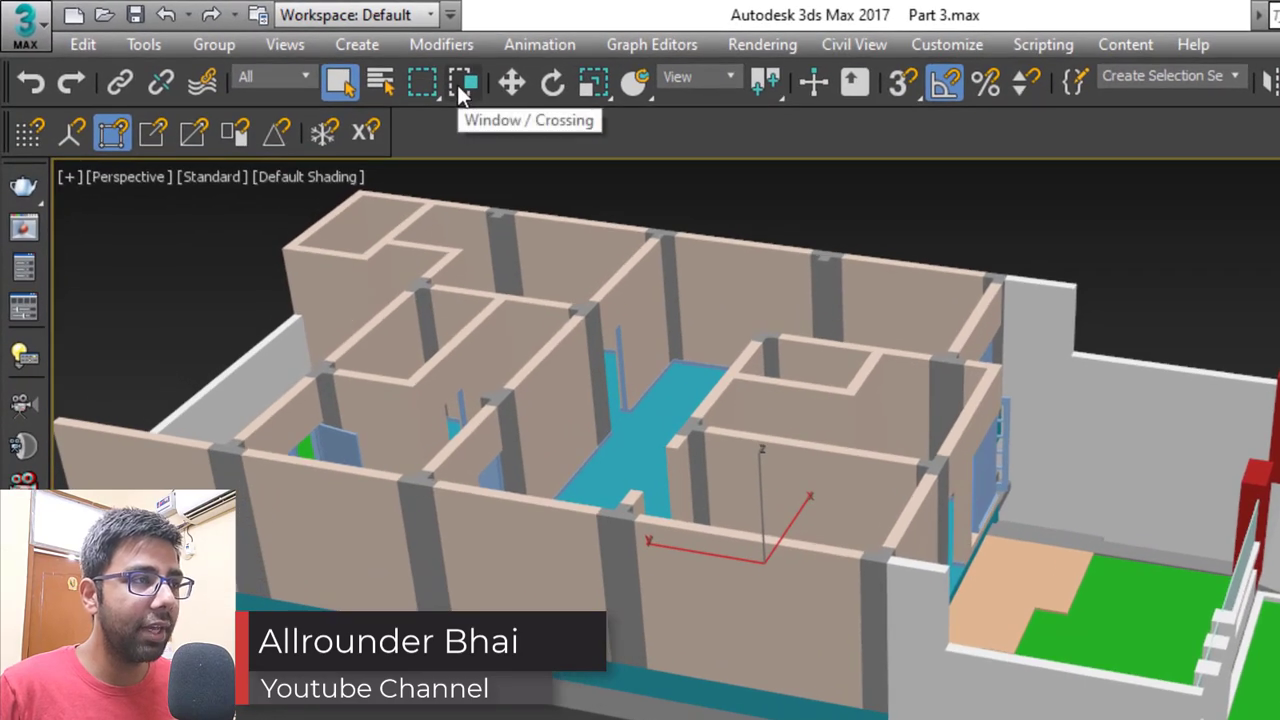
# Switch region selection to window mode and select all objects in the front part of the house from the side view.
pyautogui.click(463, 86)
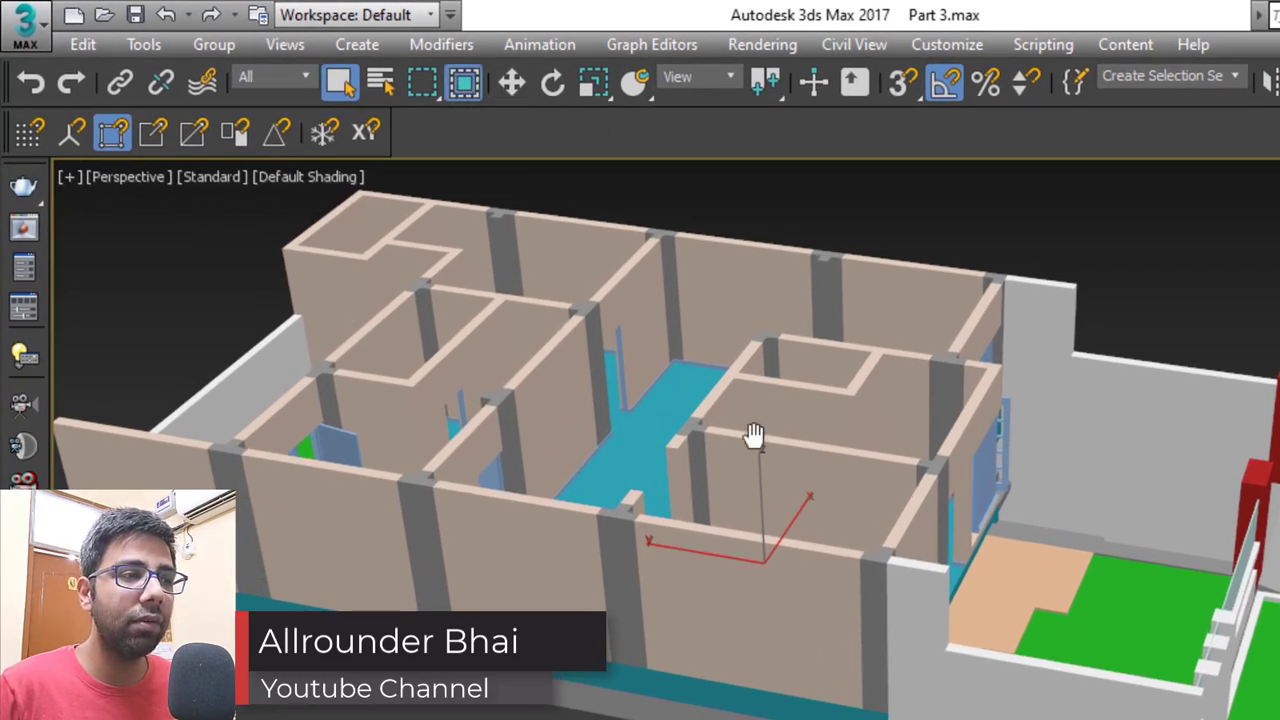
pyautogui.press('f')
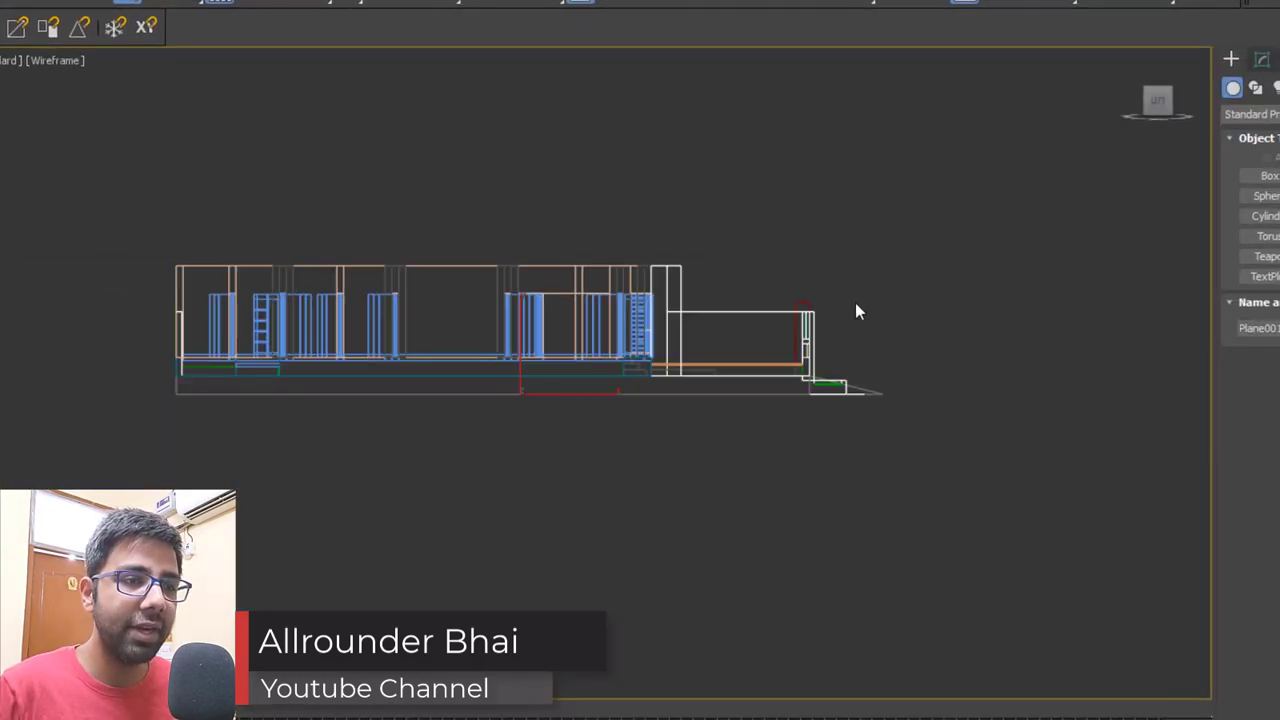
pyautogui.moveTo(661, 452); pyautogui.dragTo(358, 457)
# Maximize the perspective view, show edged faces, and check which walls, columns and front-yard objects are selected.
pyautogui.hotkey('alt', 'w')
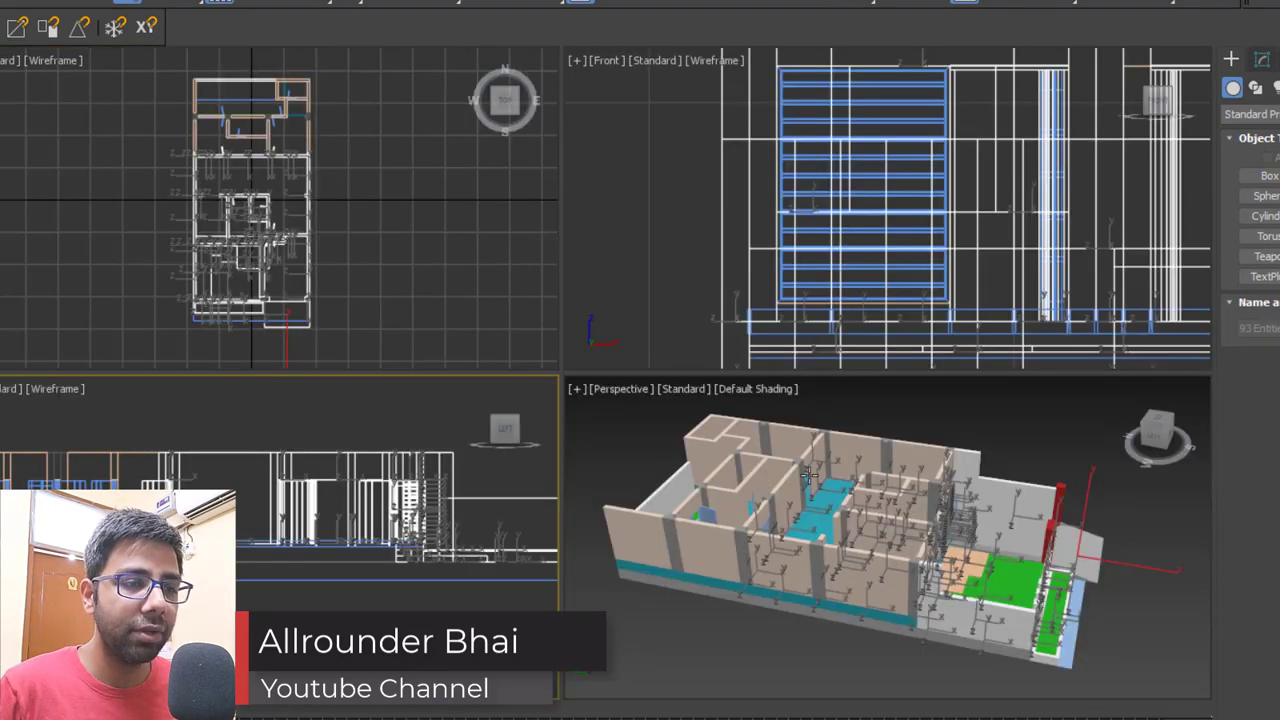
pyautogui.hotkey('alt', 'w')
pyautogui.scroll(-1, 486, 449)
pyautogui.press('F4')
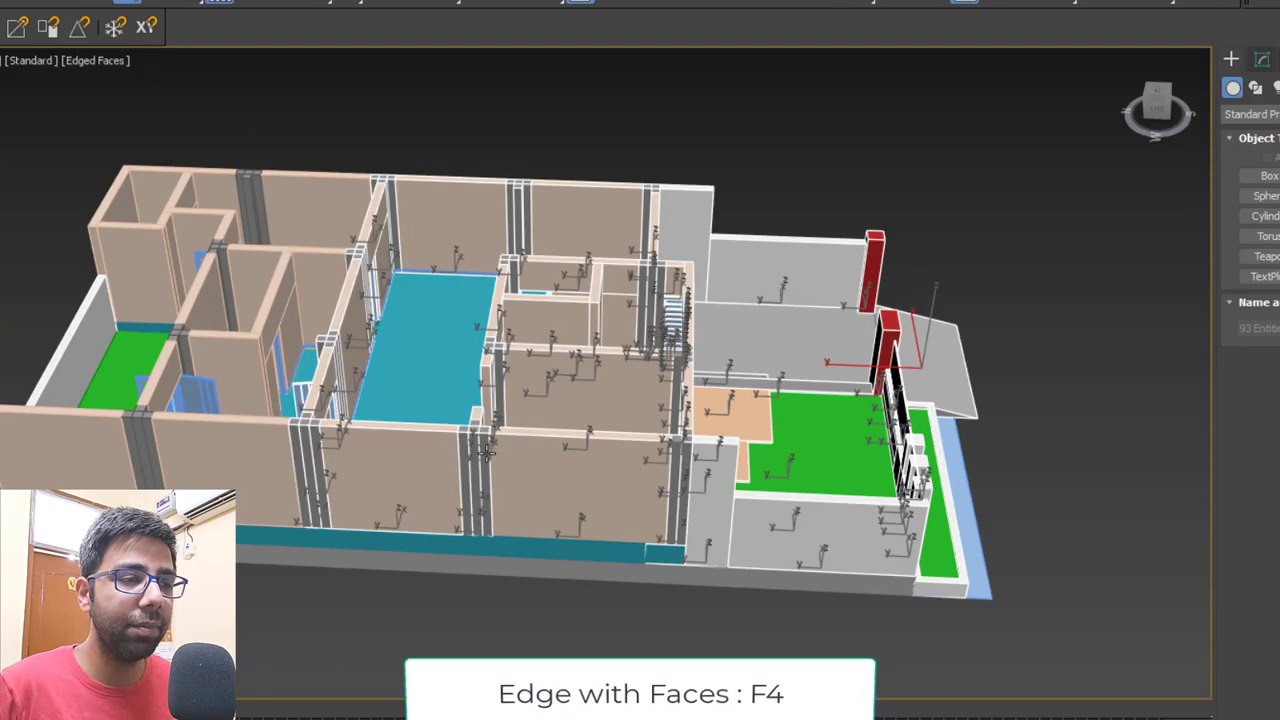
pyautogui.moveTo(491, 449); pyautogui.dragTo(644, 443, button='middle')
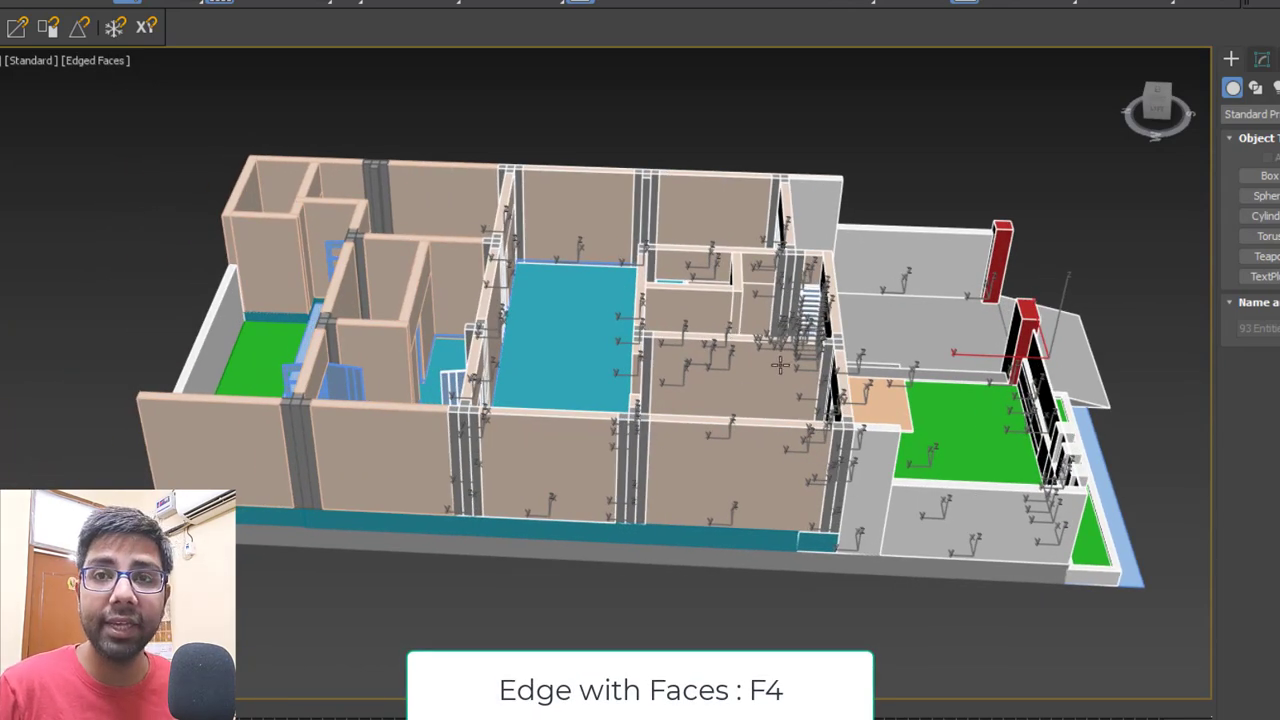
pyautogui.scroll(5, 563, 395)
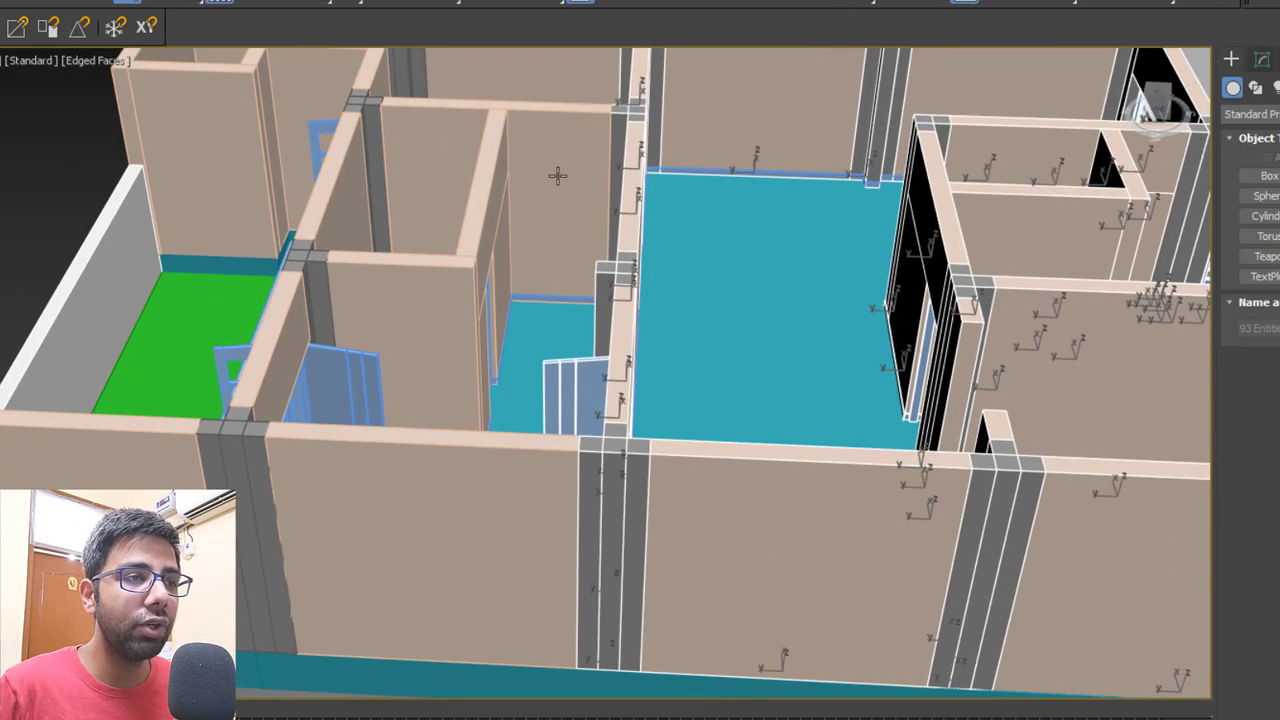
pyautogui.scroll(-3, 557, 214)
pyautogui.scroll(-2, 533, 172)
pyautogui.moveTo(533, 172); pyautogui.dragTo(550, 318, button='middle')
pyautogui.scroll(3, 549, 197)
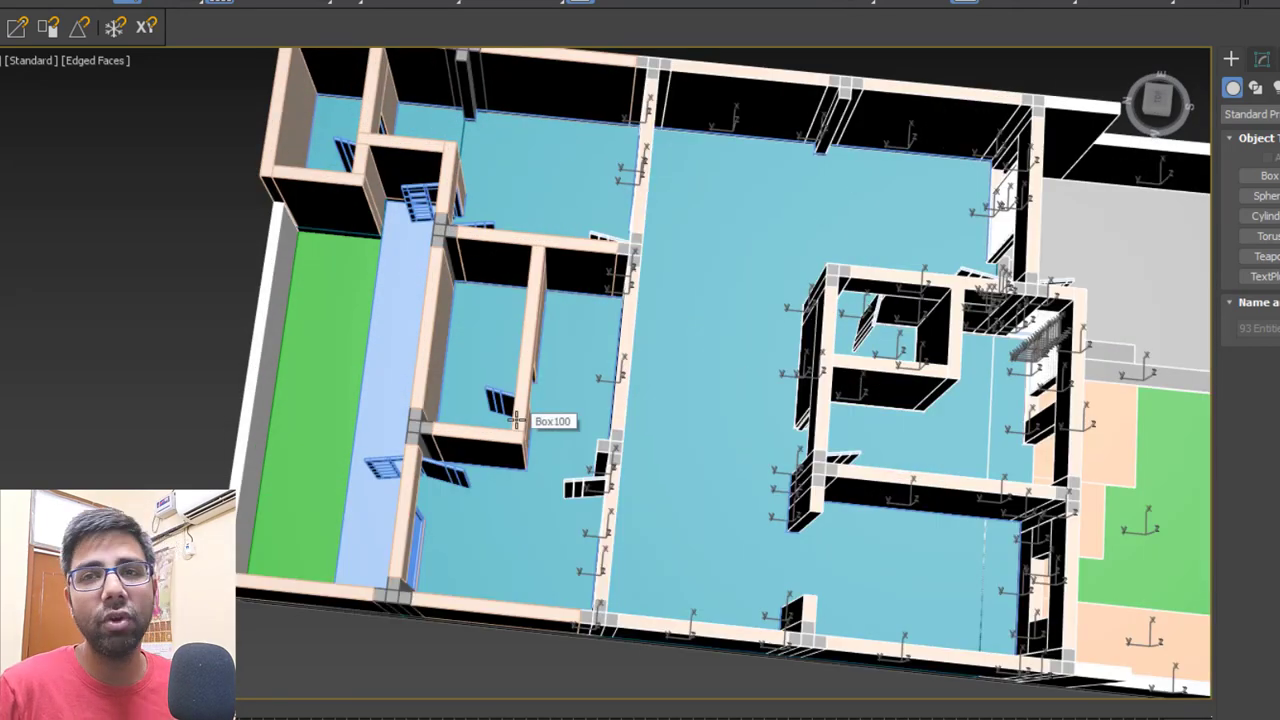
pyautogui.moveTo(708, 457); pyautogui.dragTo(437, 380, button='middle')
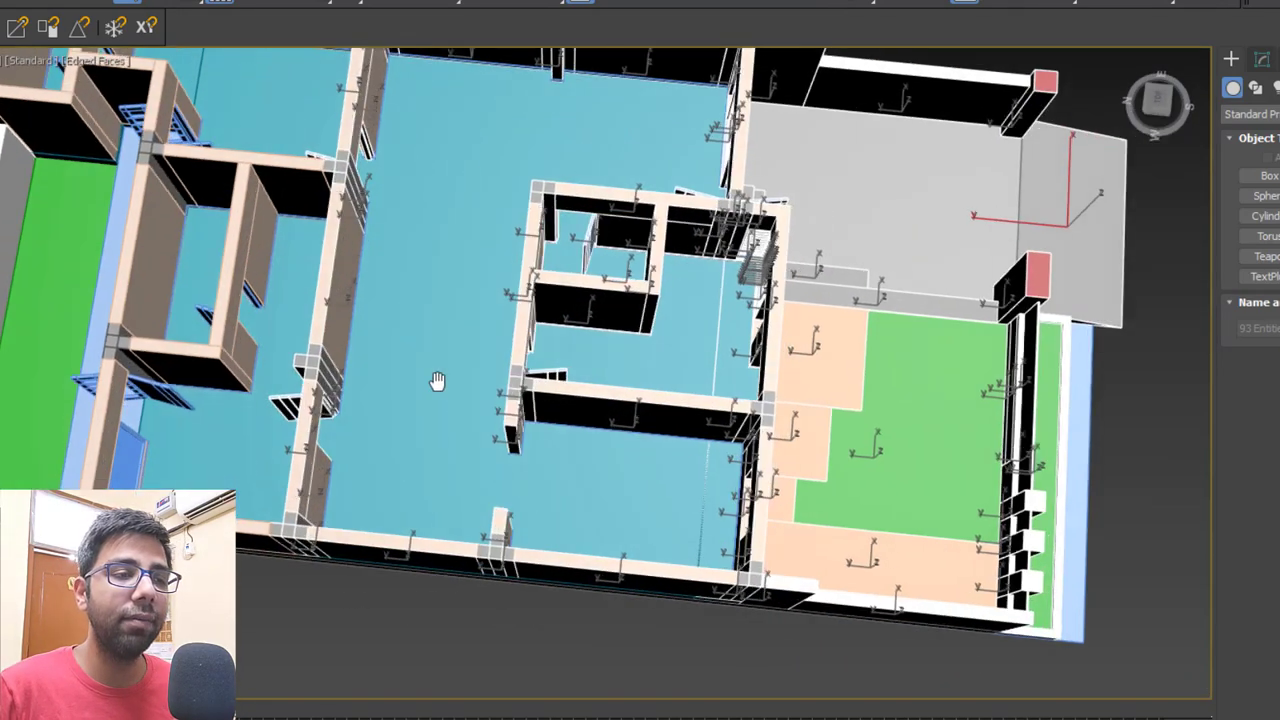
# Move the selected front part 2' outward along Y, snapping the planter's bottom corner to the ground strip's outer corner.
pyautogui.scroll(-4, 437, 380)
pyautogui.keyDown('alt'); pyautogui.moveTo(510, 490); pyautogui.dragTo(672, 441, button='middle'); pyautogui.keyUp('alt')
pyautogui.scroll(2, 638, 504)
pyautogui.press('w')
pyautogui.scroll(8, 700, 480)
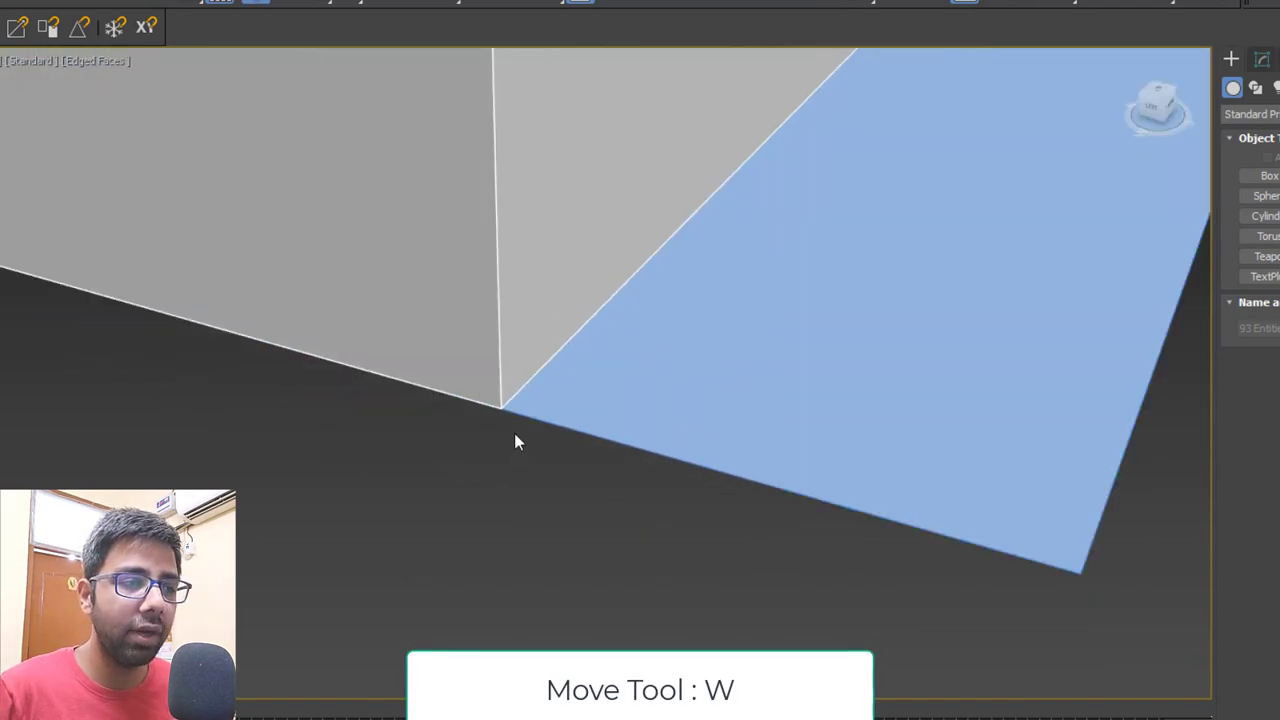
pyautogui.press('s')
pyautogui.press('s')
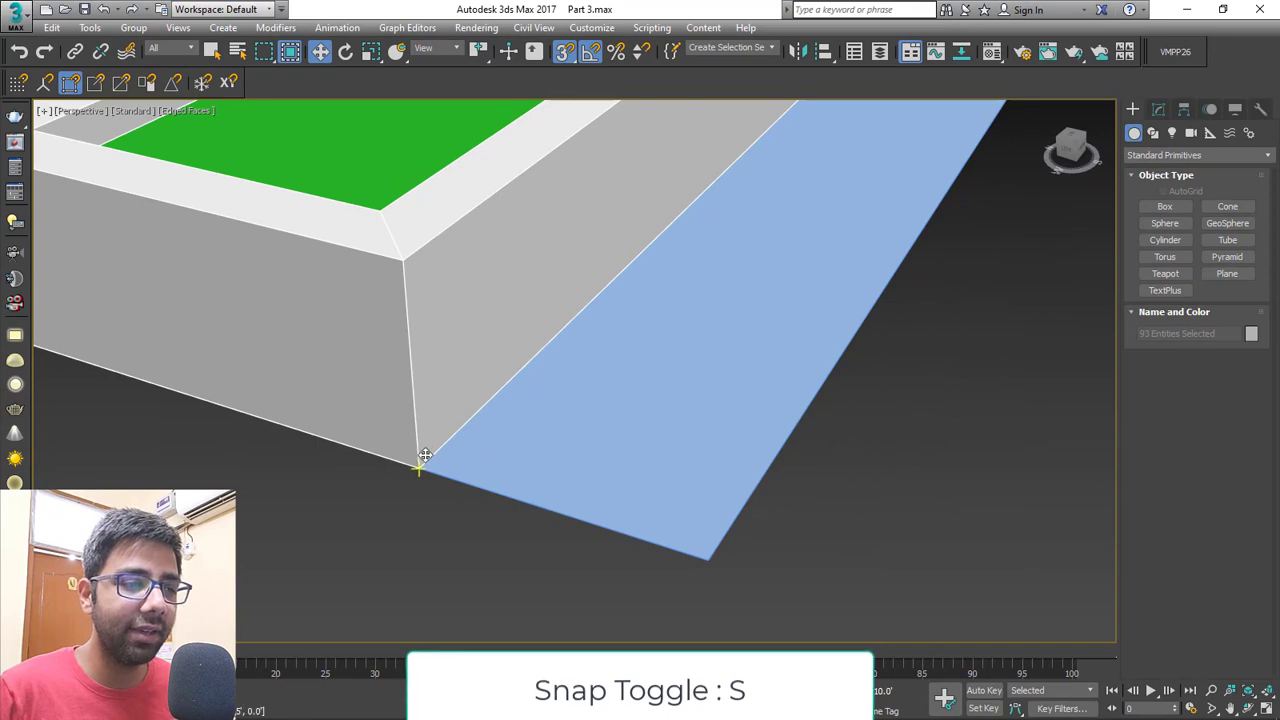
pyautogui.moveTo(405, 468); pyautogui.dragTo(748, 517)
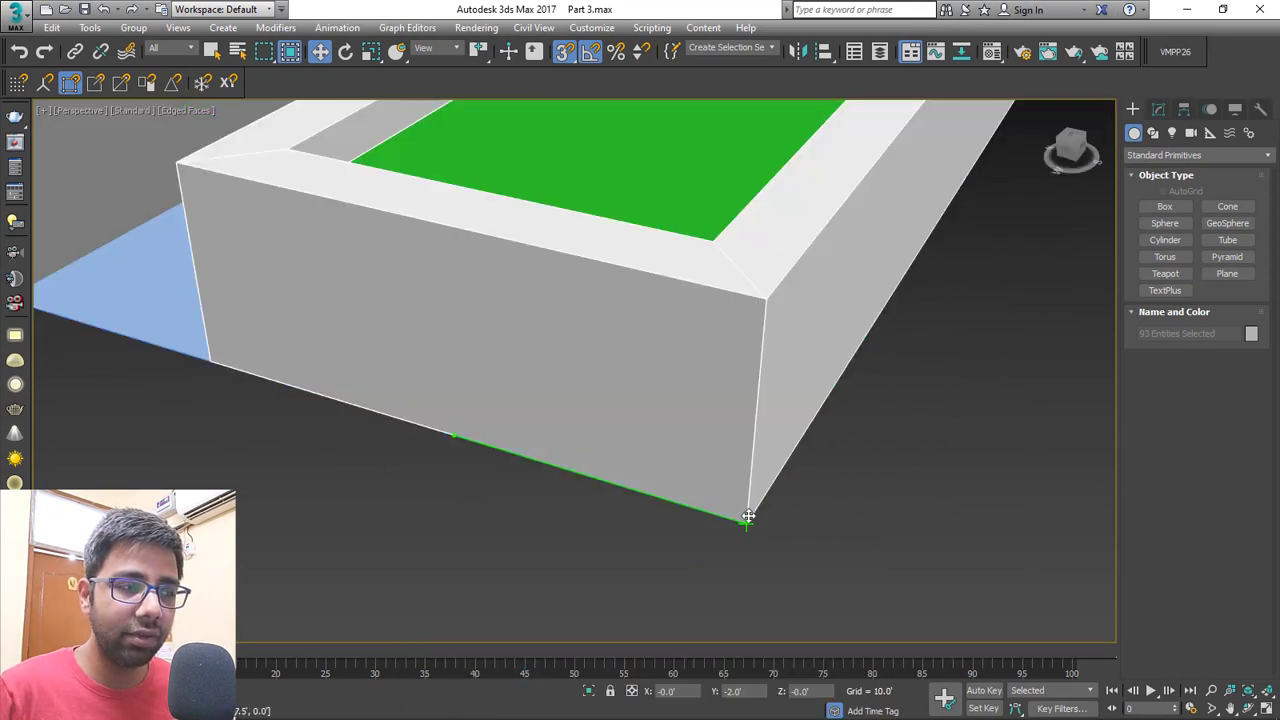
pyautogui.scroll(-10, 748, 517)
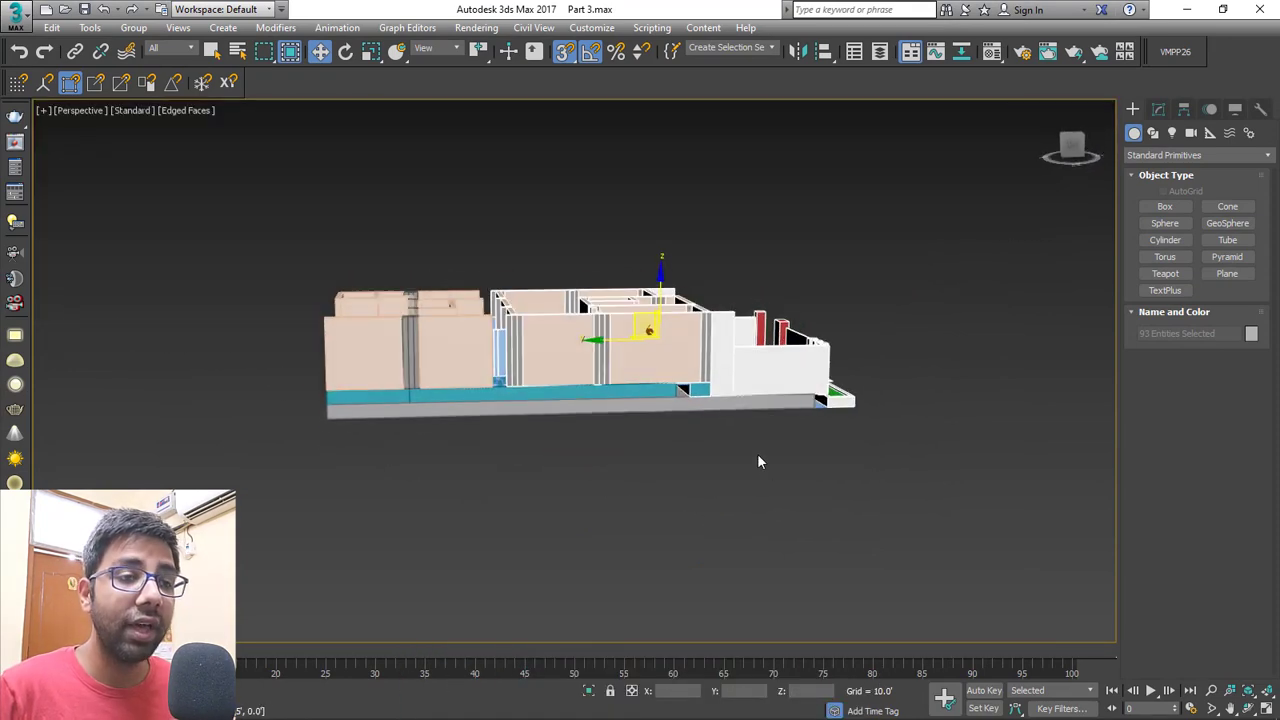
# Examine the base slab, the teal plinth and the outer side walls where the moved front part meets the rest of the house.
pyautogui.keyDown('alt'); pyautogui.moveTo(668, 482); pyautogui.dragTo(714, 486, button='middle'); pyautogui.keyUp('alt')
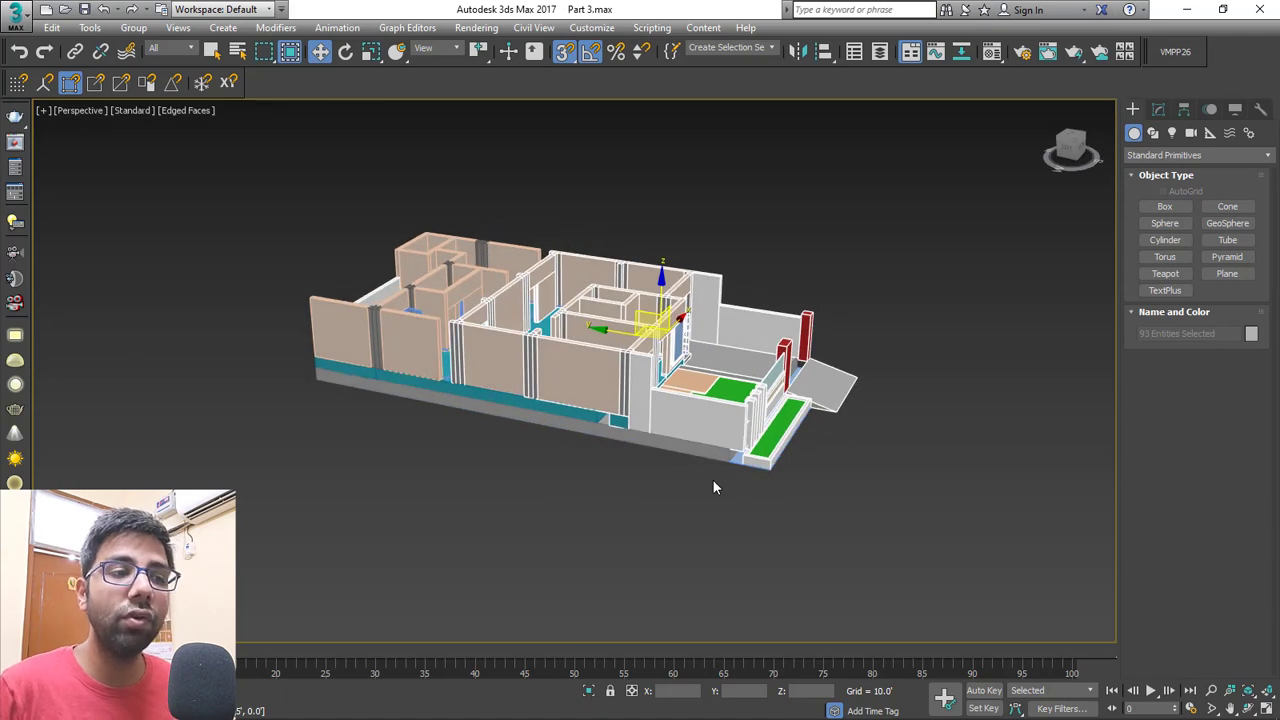
pyautogui.scroll(6, 700, 468)
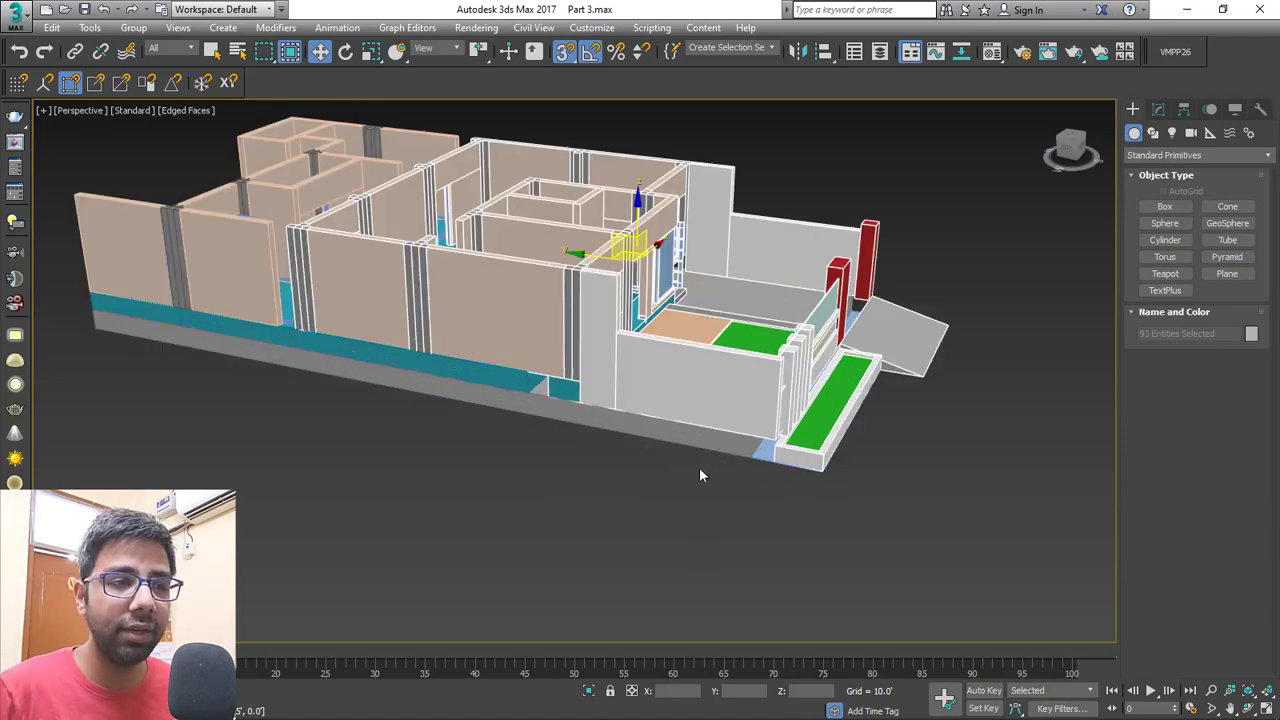
pyautogui.click(896, 361)
pyautogui.scroll(-3, 877, 367)
pyautogui.scroll(-3, 872, 371)
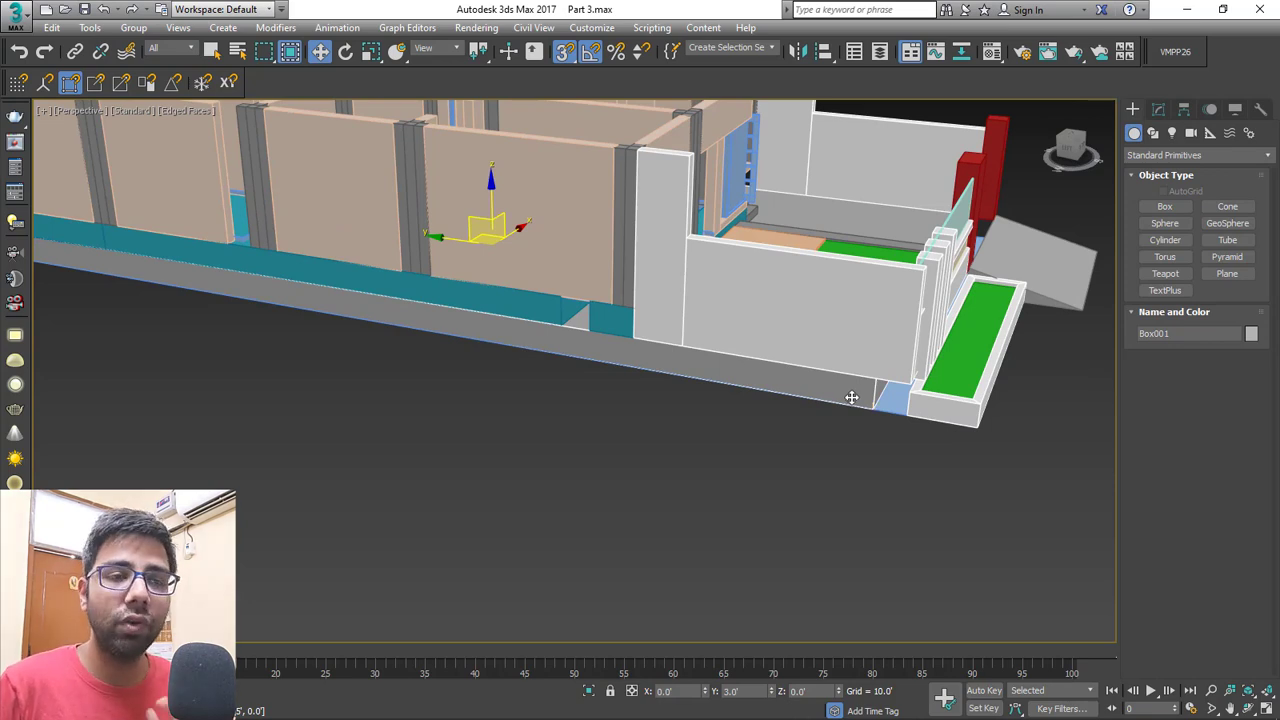
pyautogui.scroll(5, 700, 368)
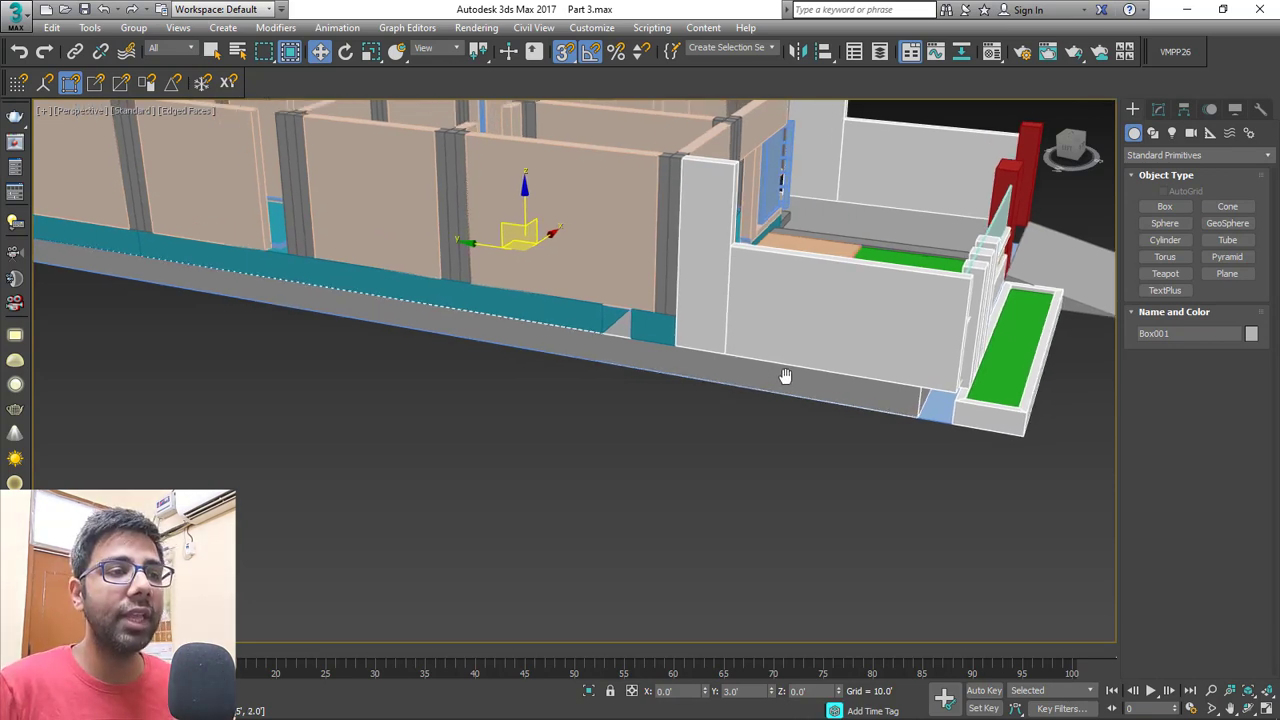
pyautogui.click(611, 299)
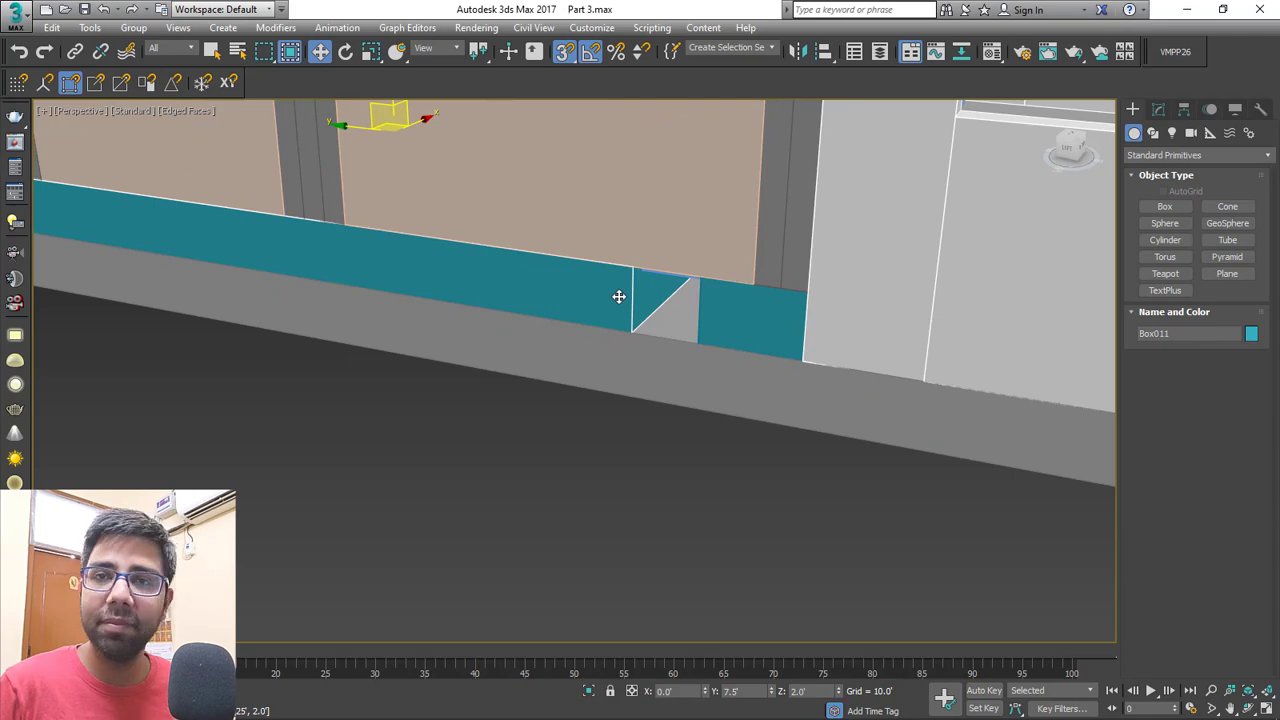
pyautogui.scroll(-10, 619, 297)
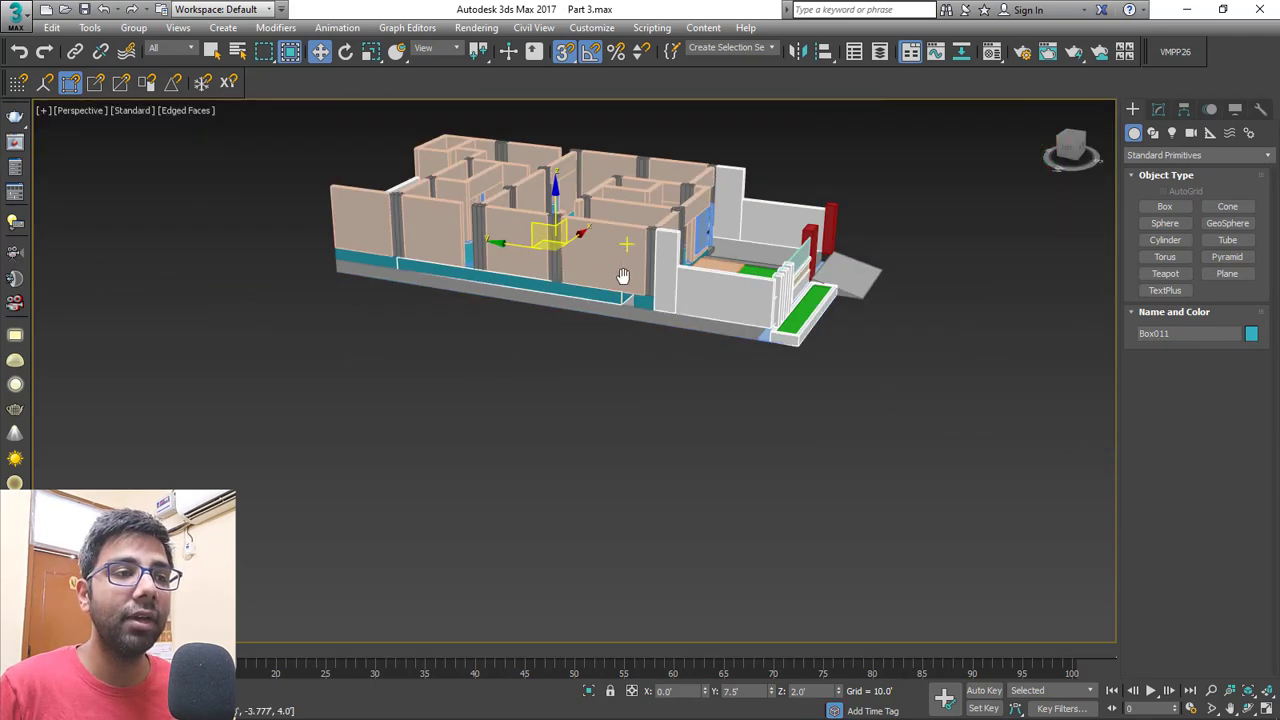
pyautogui.scroll(2, 641, 260)
pyautogui.keyDown('alt'); pyautogui.moveTo(643, 258); pyautogui.dragTo(650, 206, button='middle'); pyautogui.keyUp('alt')
pyautogui.scroll(4, 640, 357)
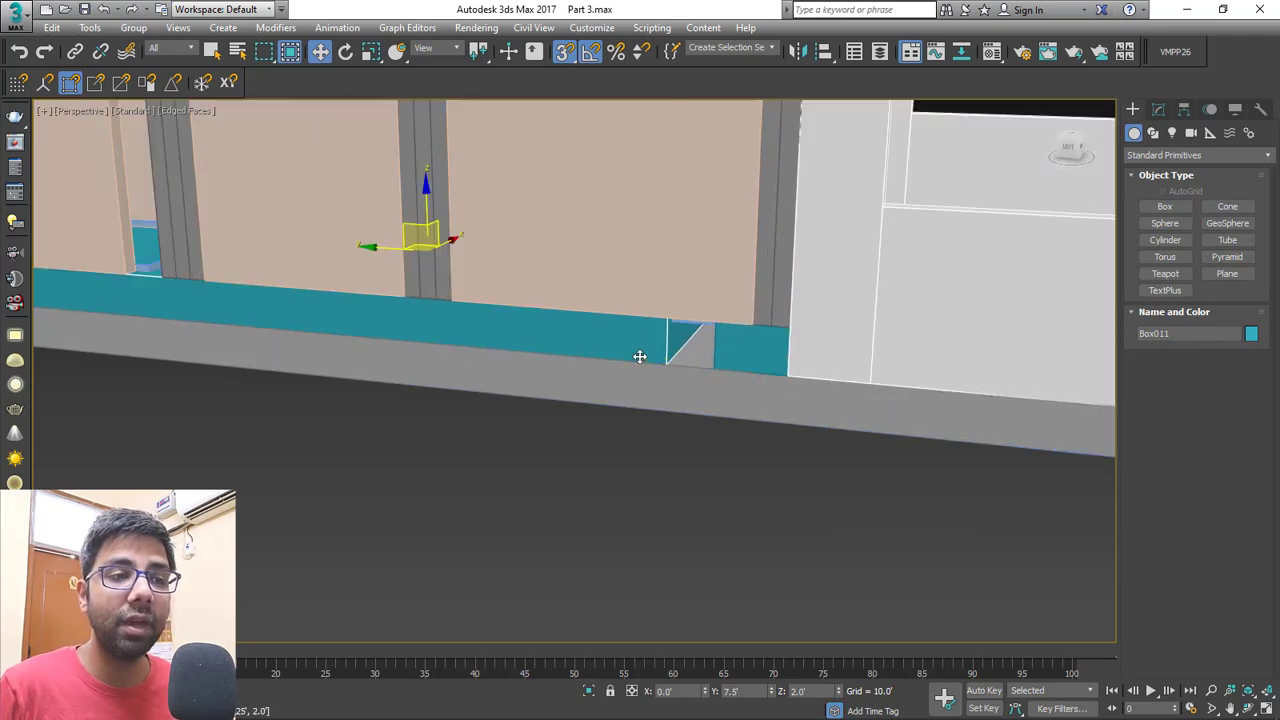
pyautogui.scroll(-8, 640, 354)
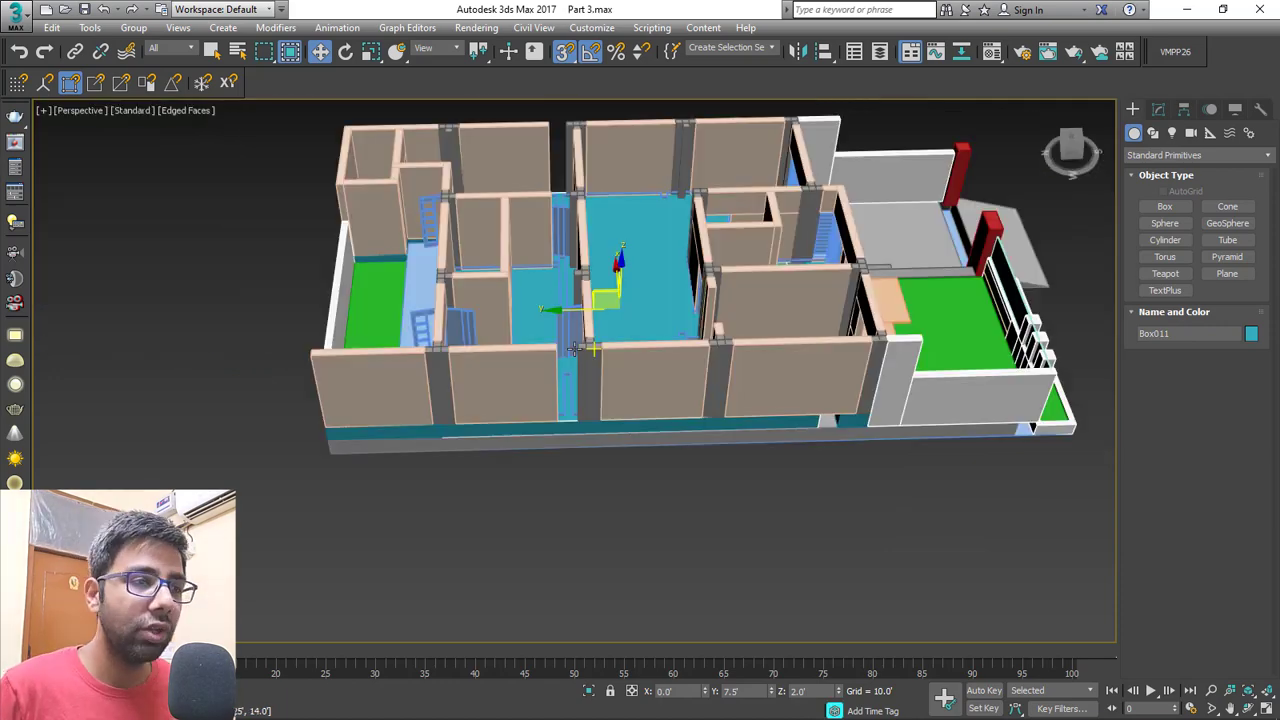
pyautogui.scroll(2, 562, 360)
pyautogui.scroll(-2, 562, 367)
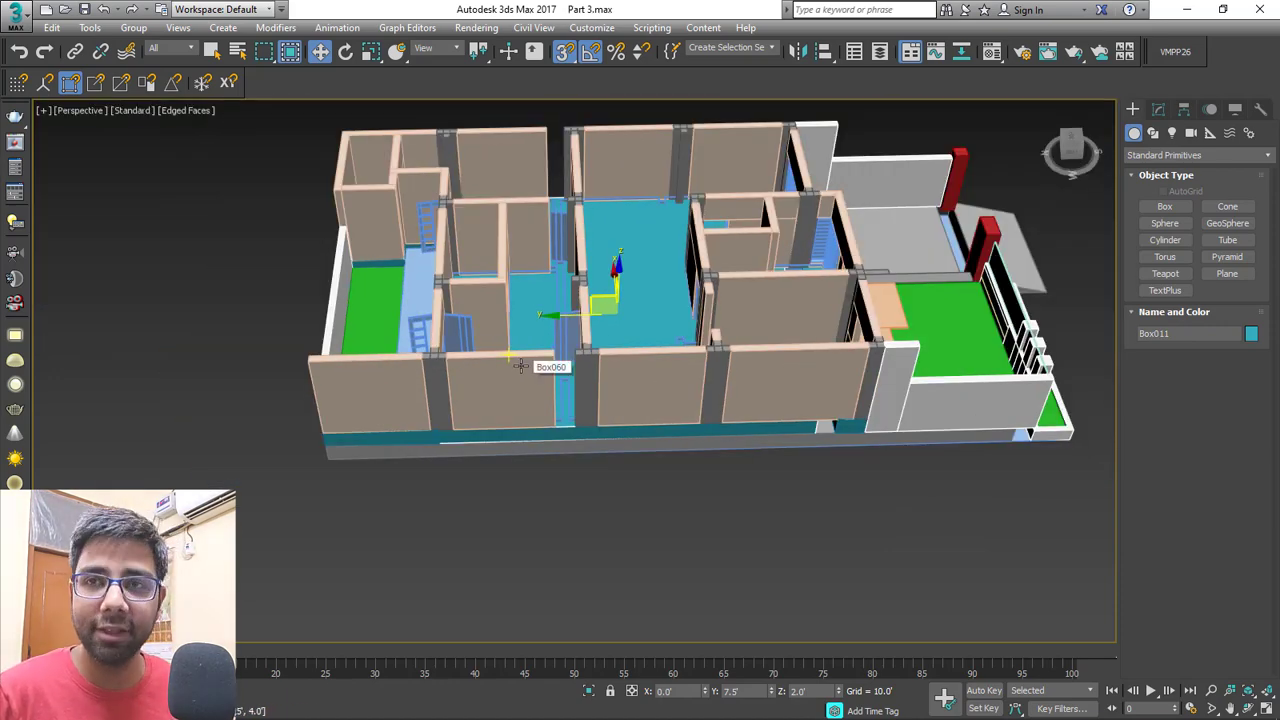
pyautogui.scroll(5, 523, 372)
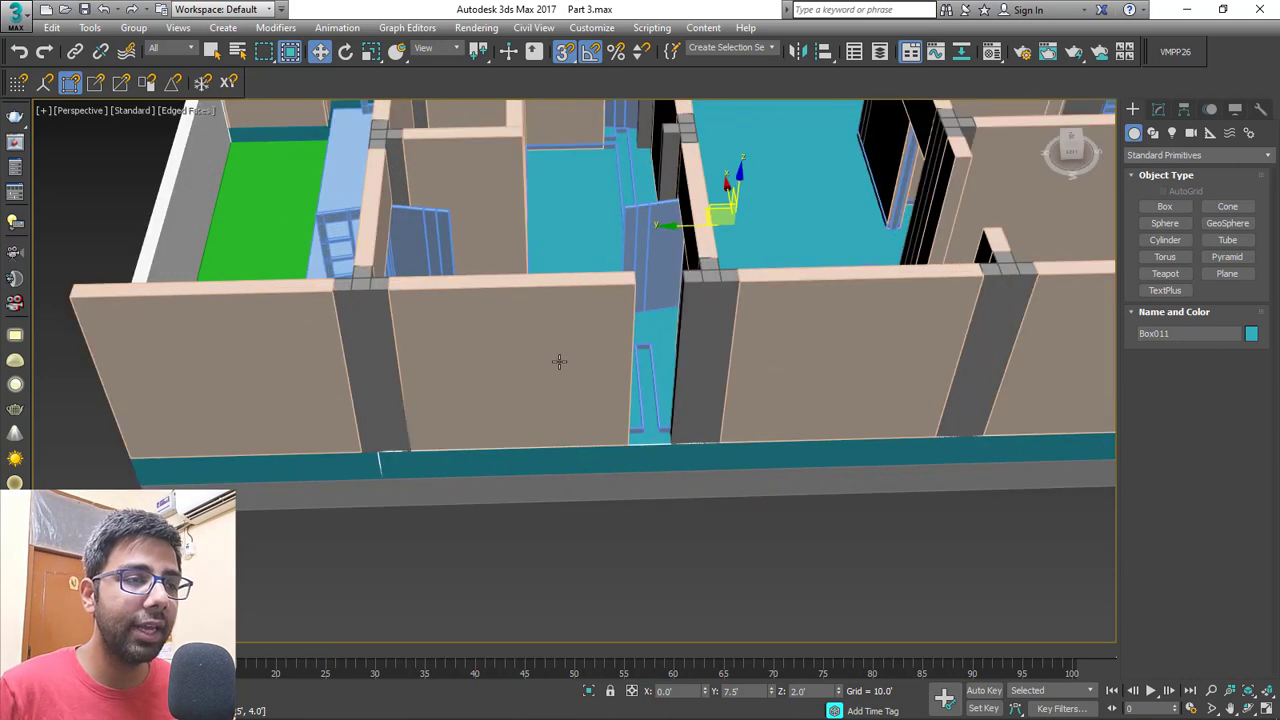
# Set the length of the outer side wall on the rear side of the gap to 11'.
pyautogui.click(515, 353)
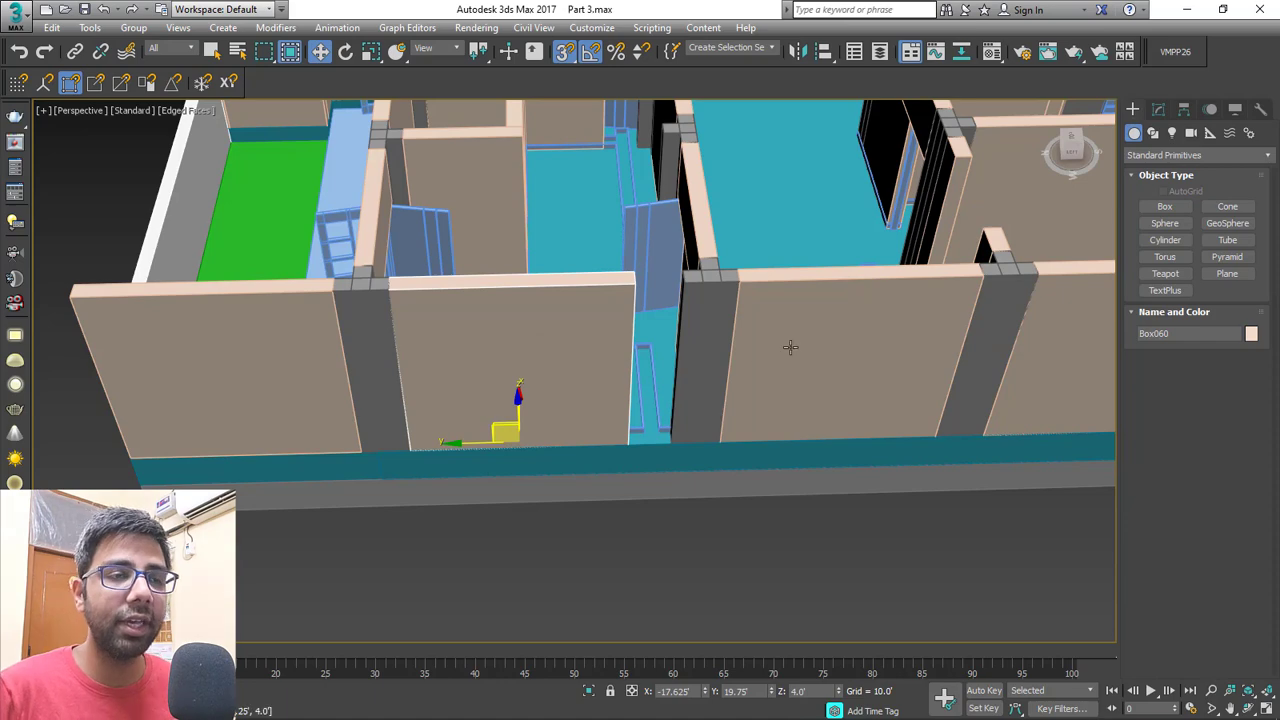
pyautogui.moveTo(790, 347); pyautogui.dragTo(680, 356, button='middle')
pyautogui.click(722, 325)
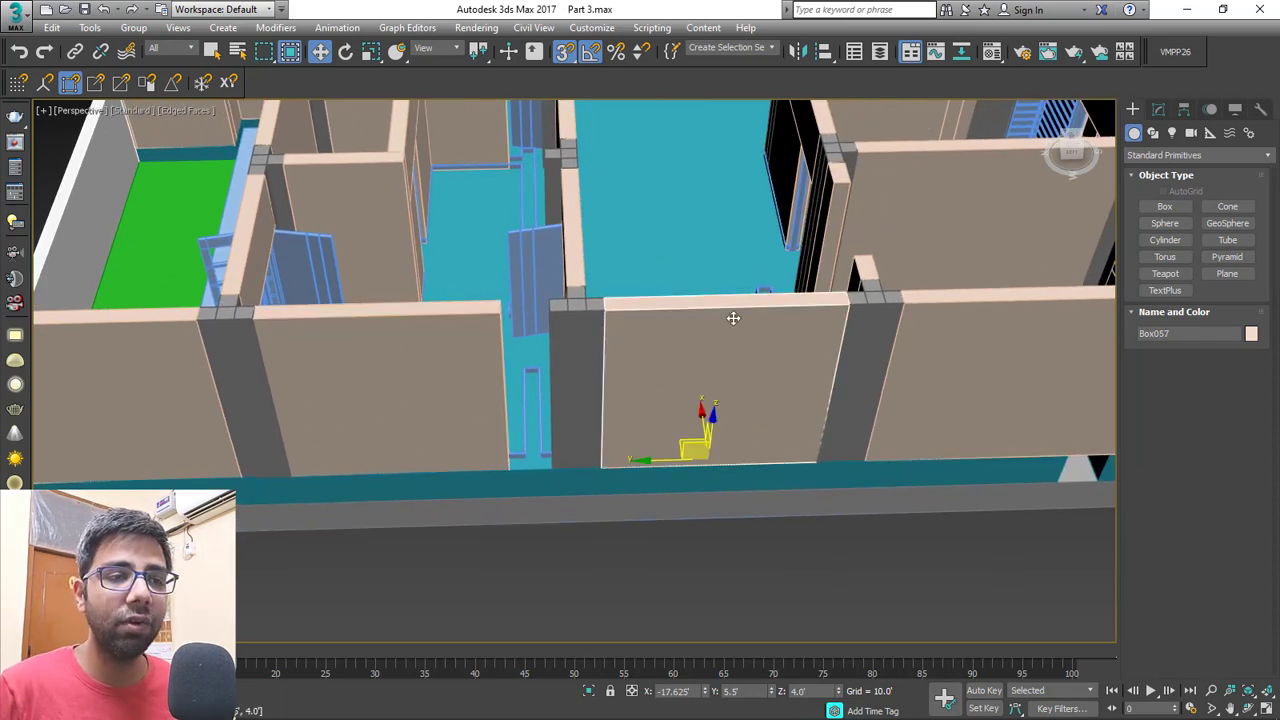
pyautogui.scroll(-5, 658, 350)
pyautogui.scroll(5, 660, 315)
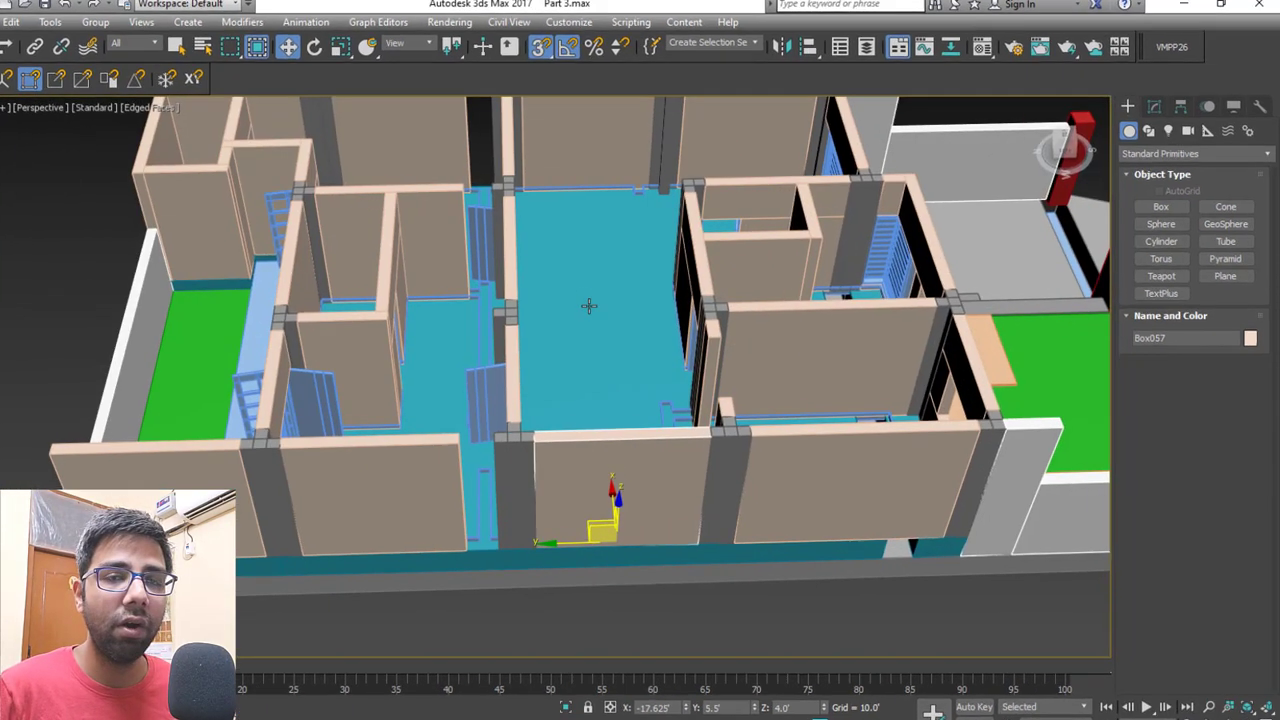
pyautogui.moveTo(484, 451); pyautogui.dragTo(608, 336, button='middle')
pyautogui.click(608, 334)
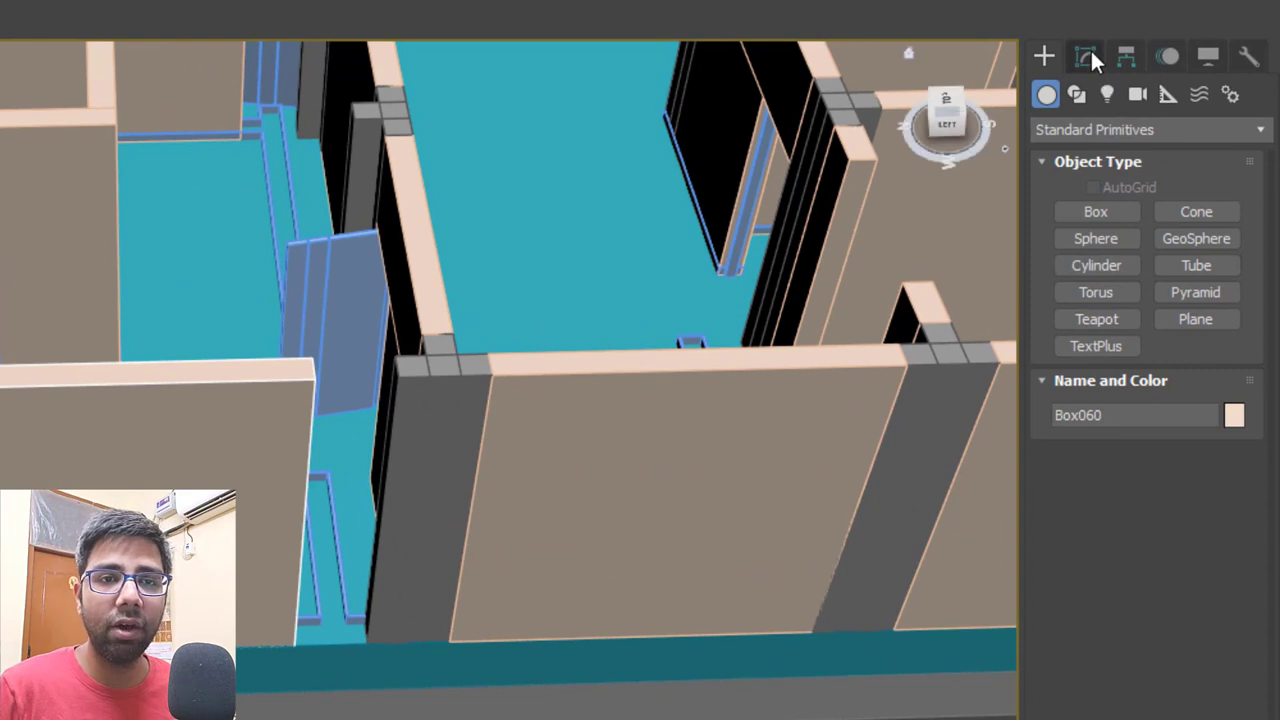
pyautogui.click(1088, 57)
pyautogui.click(1190, 428)
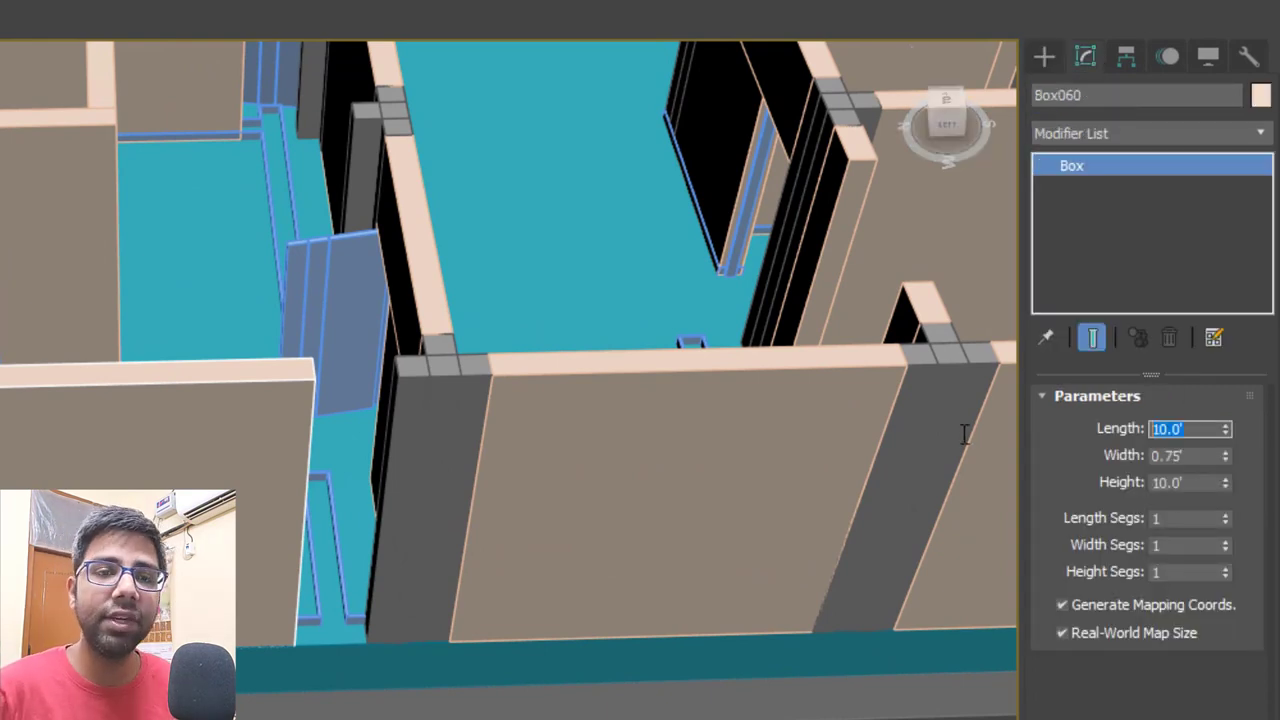
pyautogui.write('11')
pyautogui.press('Return')
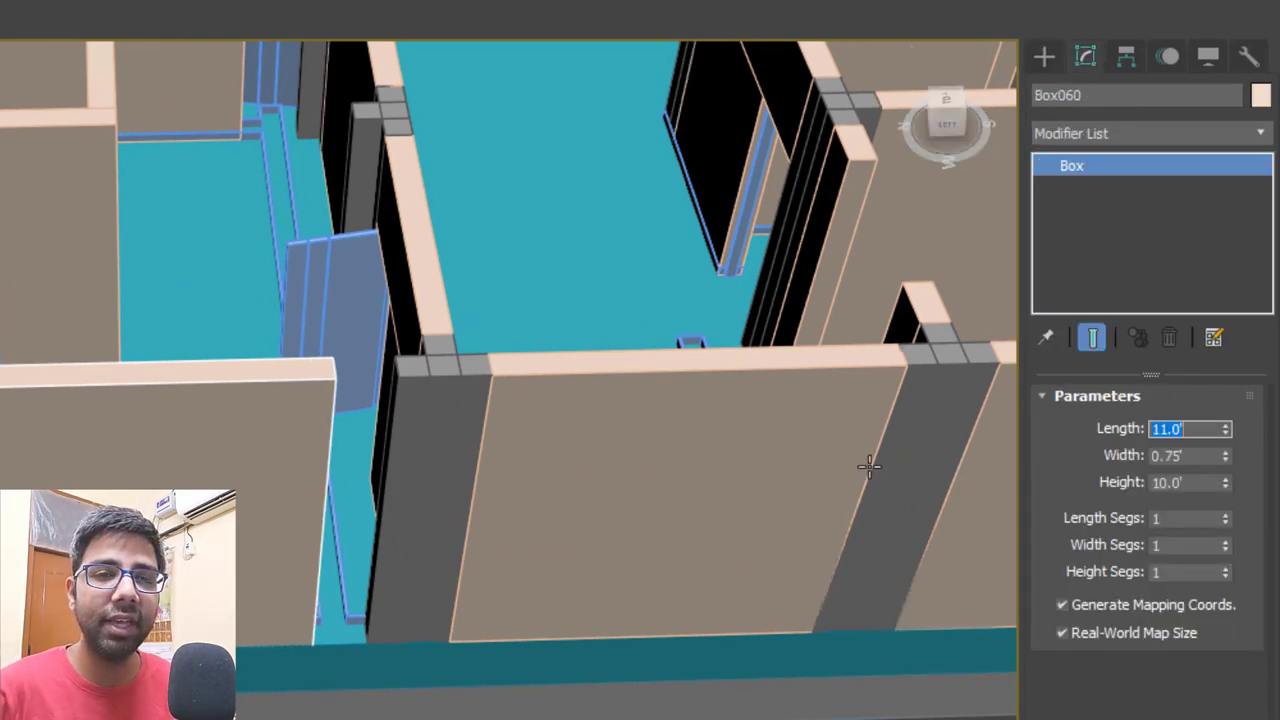
# In wireframe display, move the lengthened side wall so that its end corner snaps to the face of the adjoining column.
pyautogui.press('z')
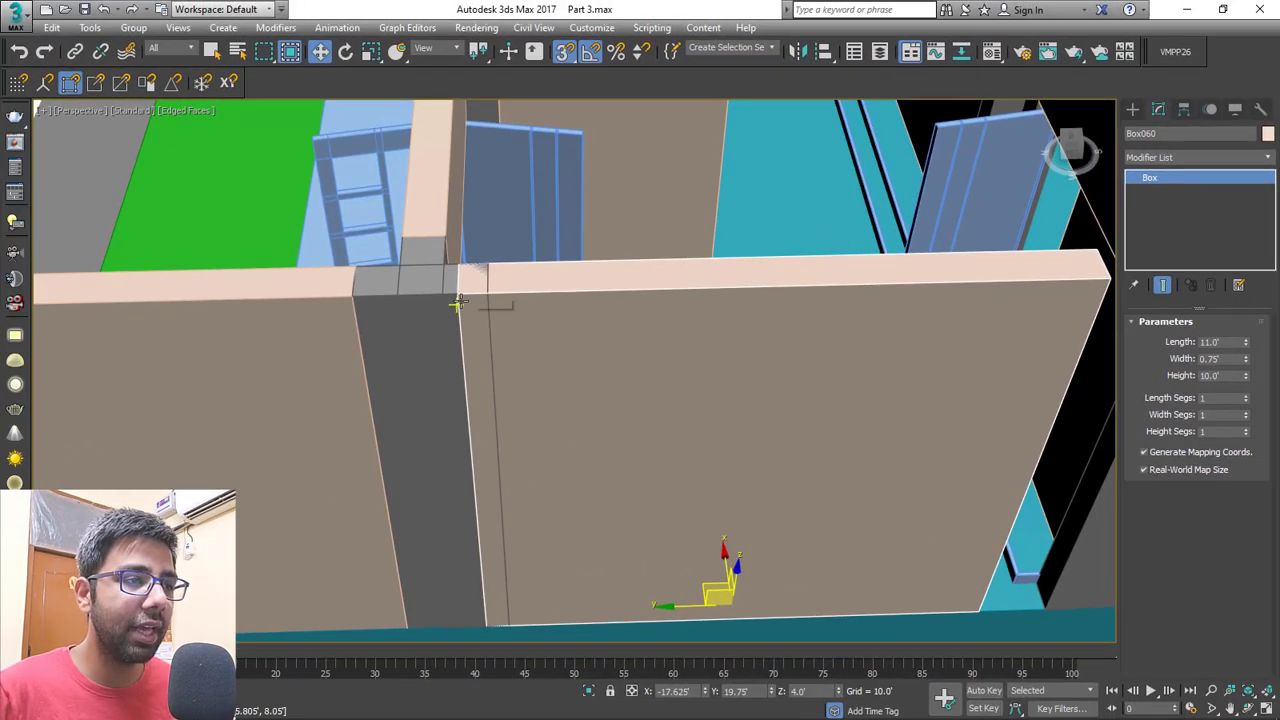
pyautogui.moveTo(457, 302)
pyautogui.keyDown('alt'); pyautogui.mouseDown(button='middle')
pyautogui.moveTo(471, 309)
pyautogui.moveTo(517, 218)
pyautogui.mouseUp(button='middle'); pyautogui.keyUp('alt')
pyautogui.press('F3')
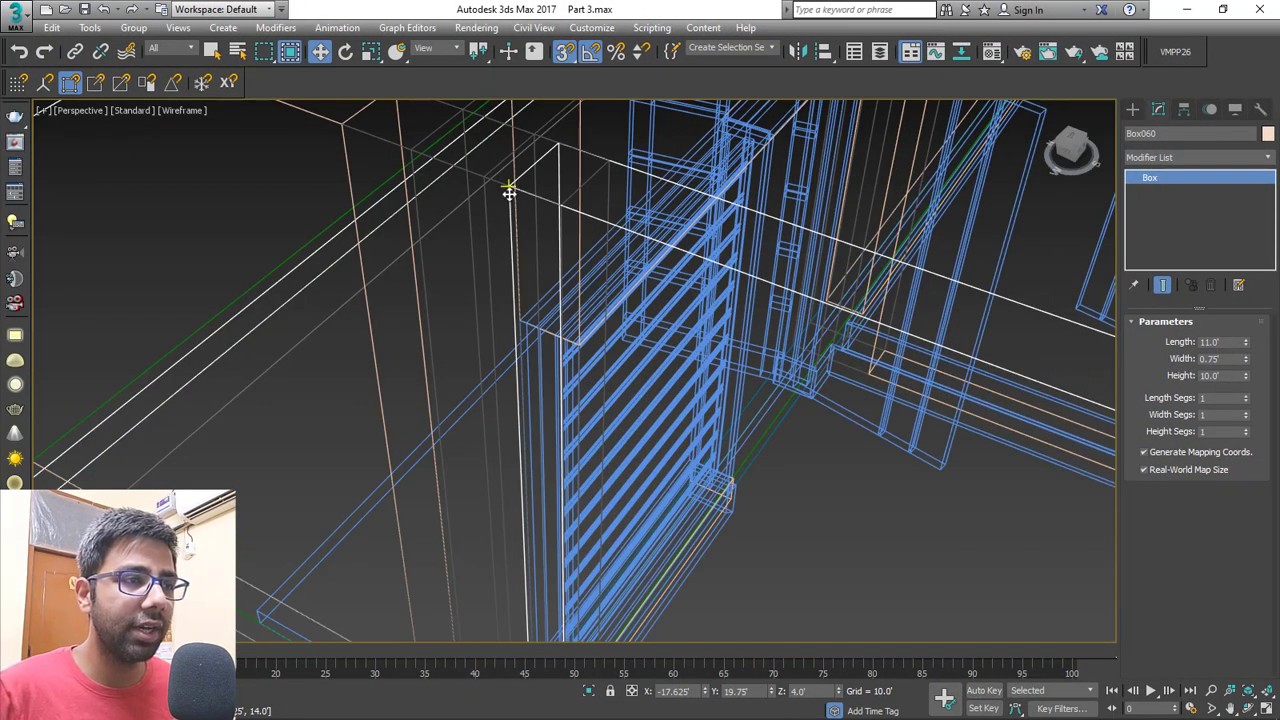
pyautogui.press('F3')
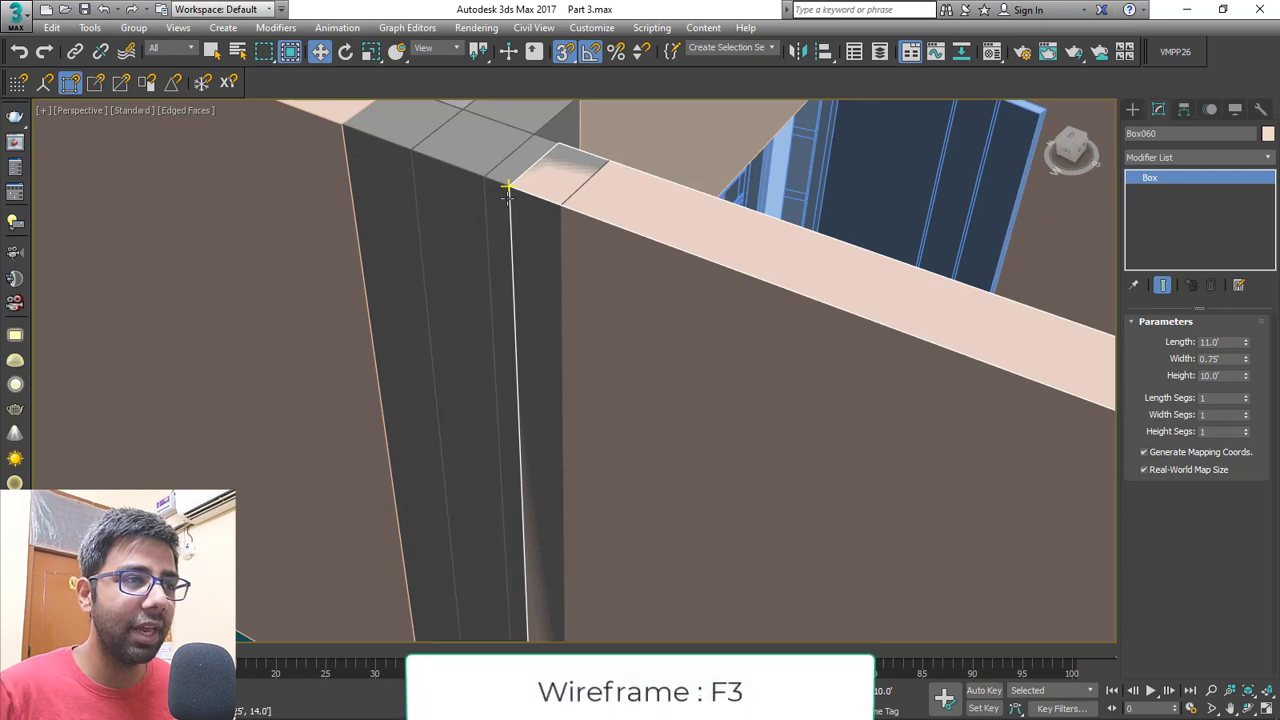
pyautogui.press('F3')
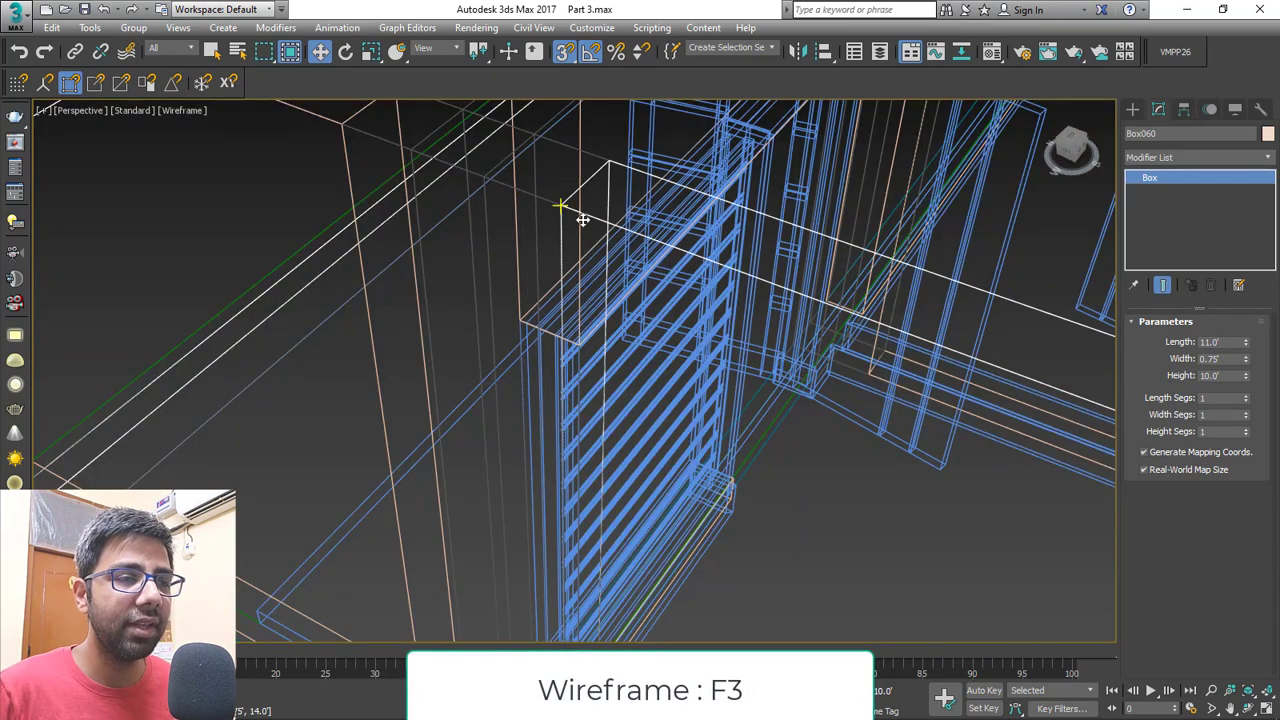
# Return to shaded display and examine the joint between the lengthened outer side wall and the adjoining column.
pyautogui.scroll(-5, 571, 209)
pyautogui.scroll(6, 596, 212)
pyautogui.press('F3')
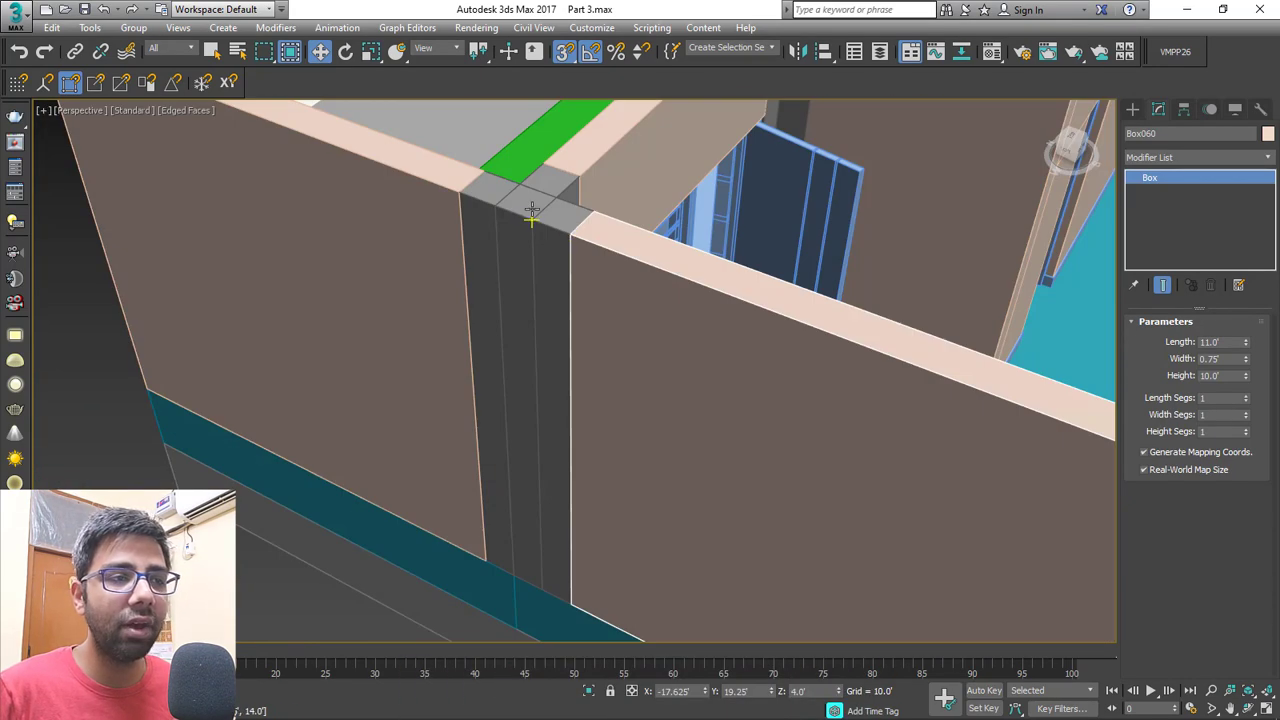
pyautogui.scroll(-4, 610, 245)
pyautogui.keyDown('alt'); pyautogui.moveTo(612, 254); pyautogui.dragTo(605, 282, button='middle'); pyautogui.keyUp('alt')
pyautogui.scroll(1, 657, 291)
pyautogui.scroll(2, 605, 282)
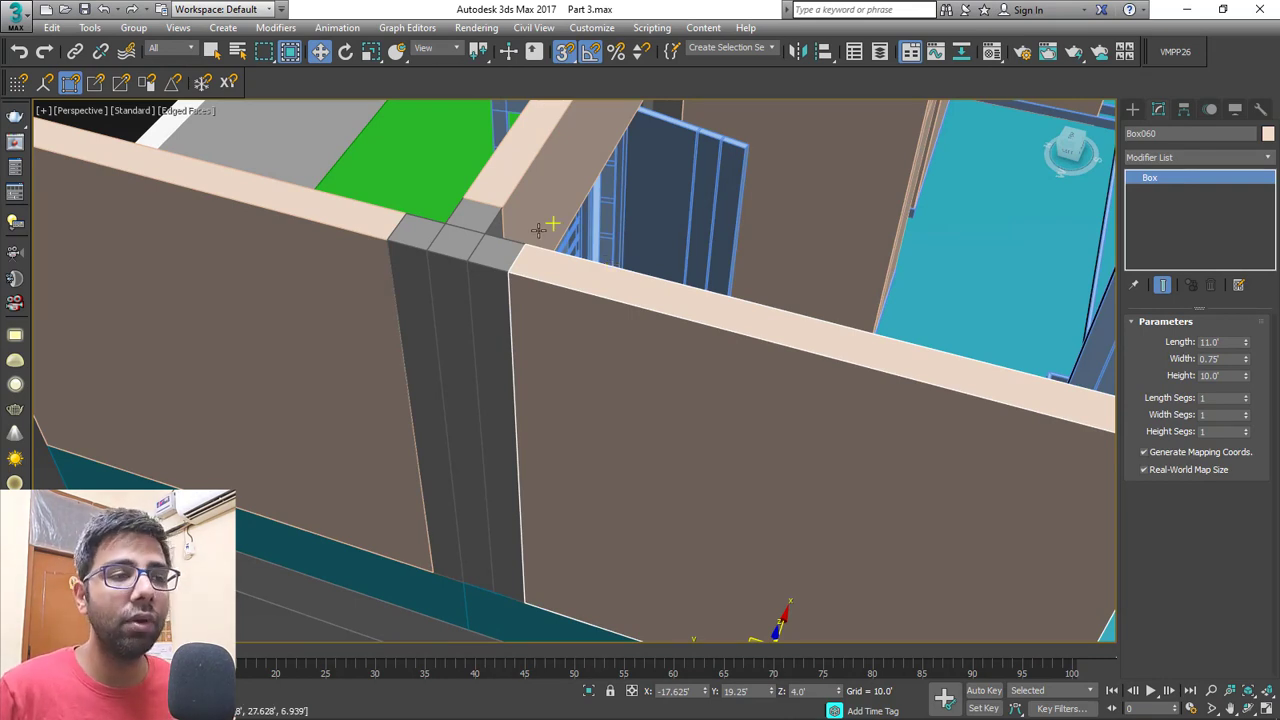
pyautogui.scroll(-2, 603, 306)
pyautogui.scroll(2, 610, 333)
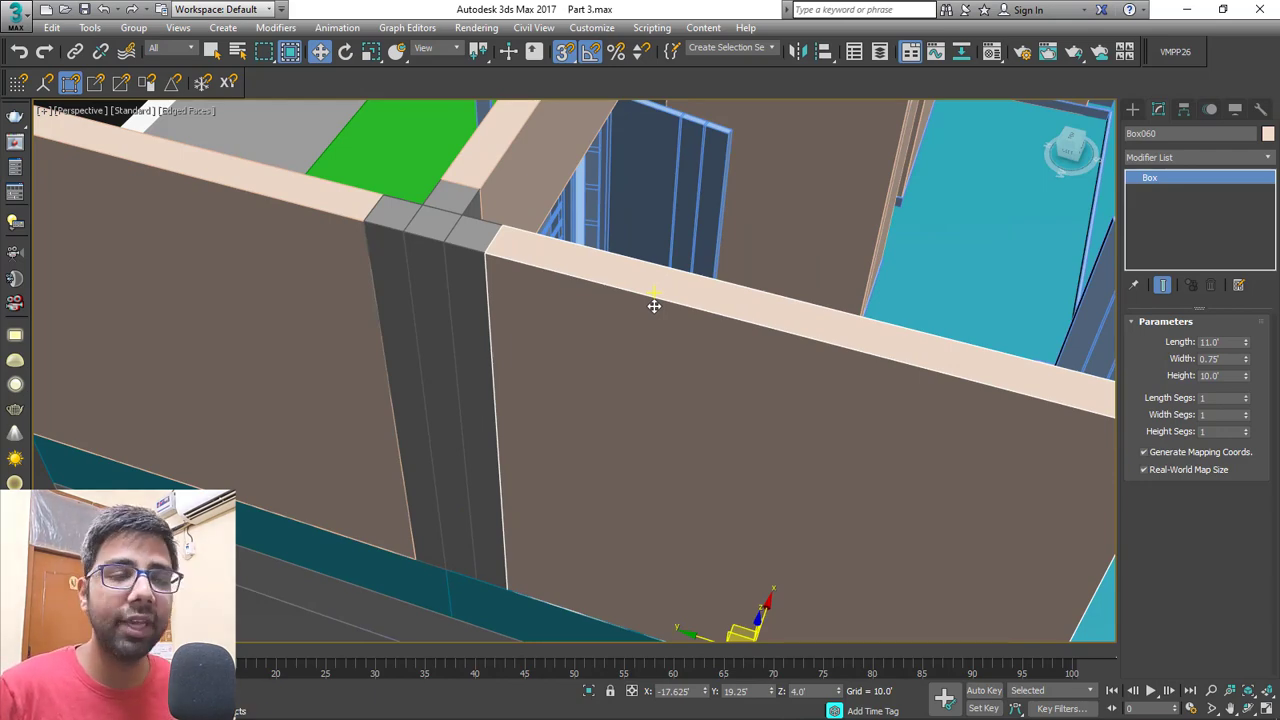
# Set the length of the inner partition wall that ends short of the moved column row to 11'.
pyautogui.scroll(-8, 654, 305)
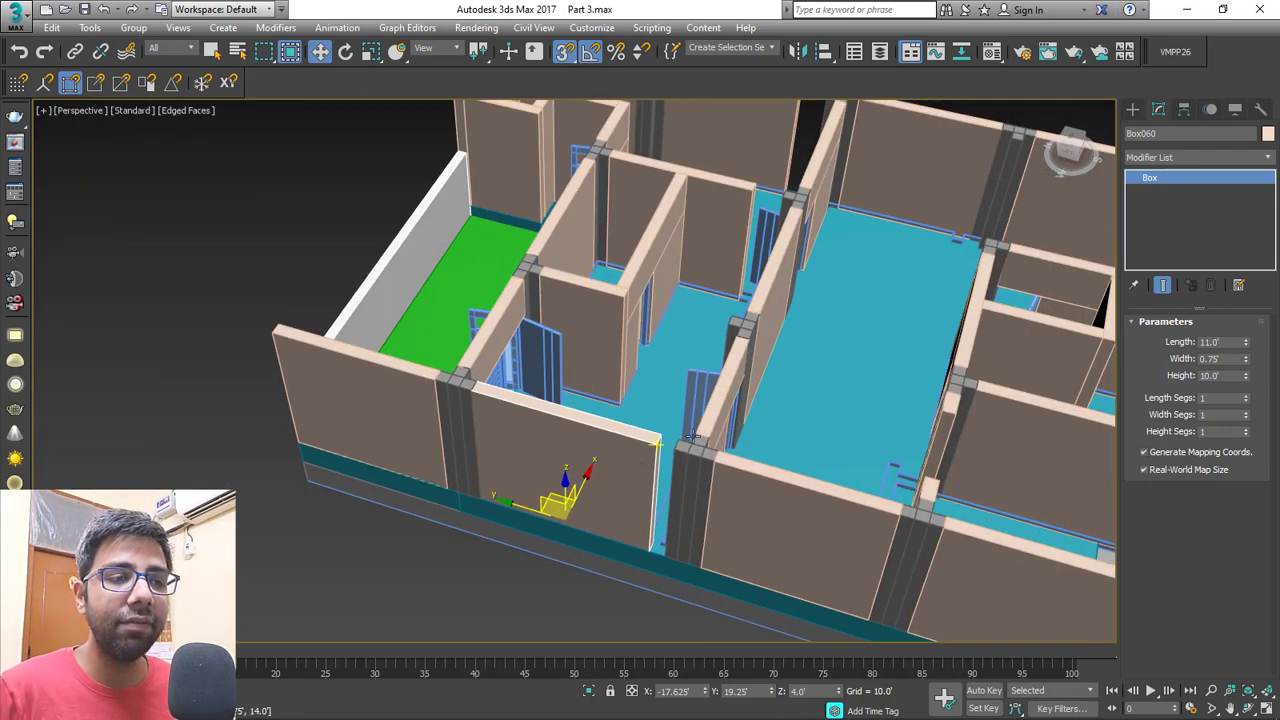
pyautogui.scroll(8, 680, 415)
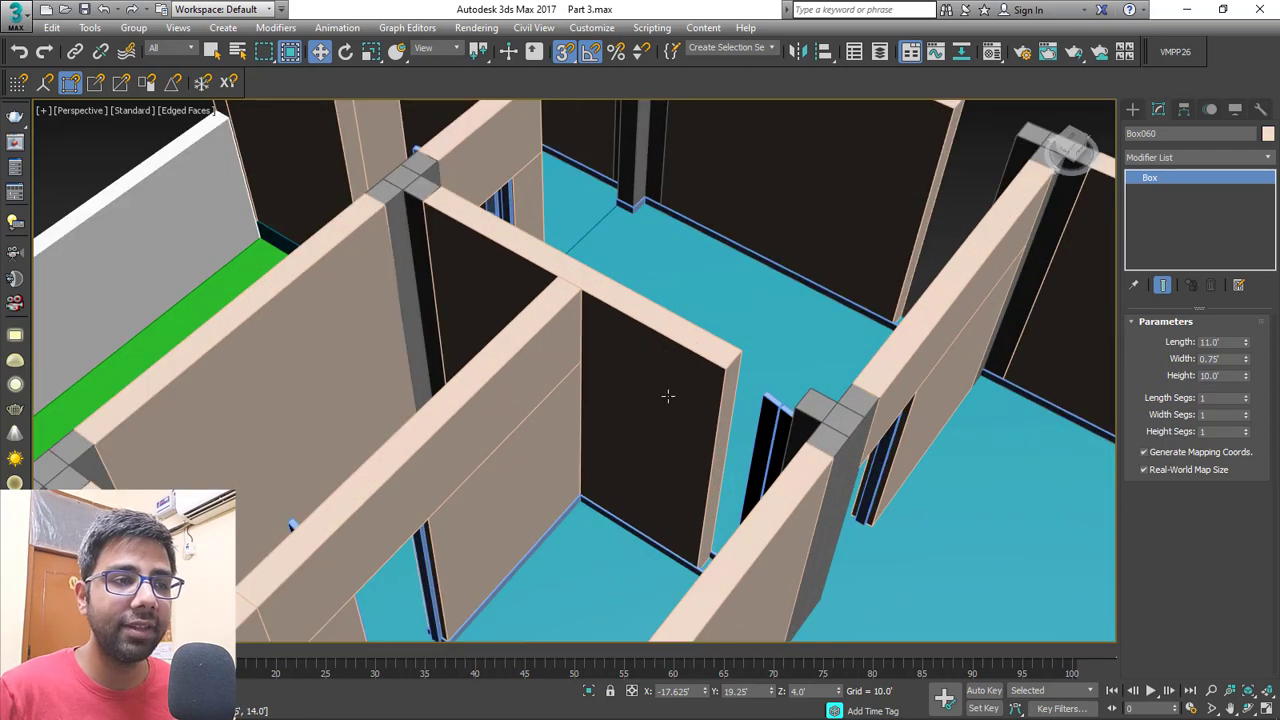
pyautogui.click(660, 361)
pyautogui.doubleClick(1226, 376)
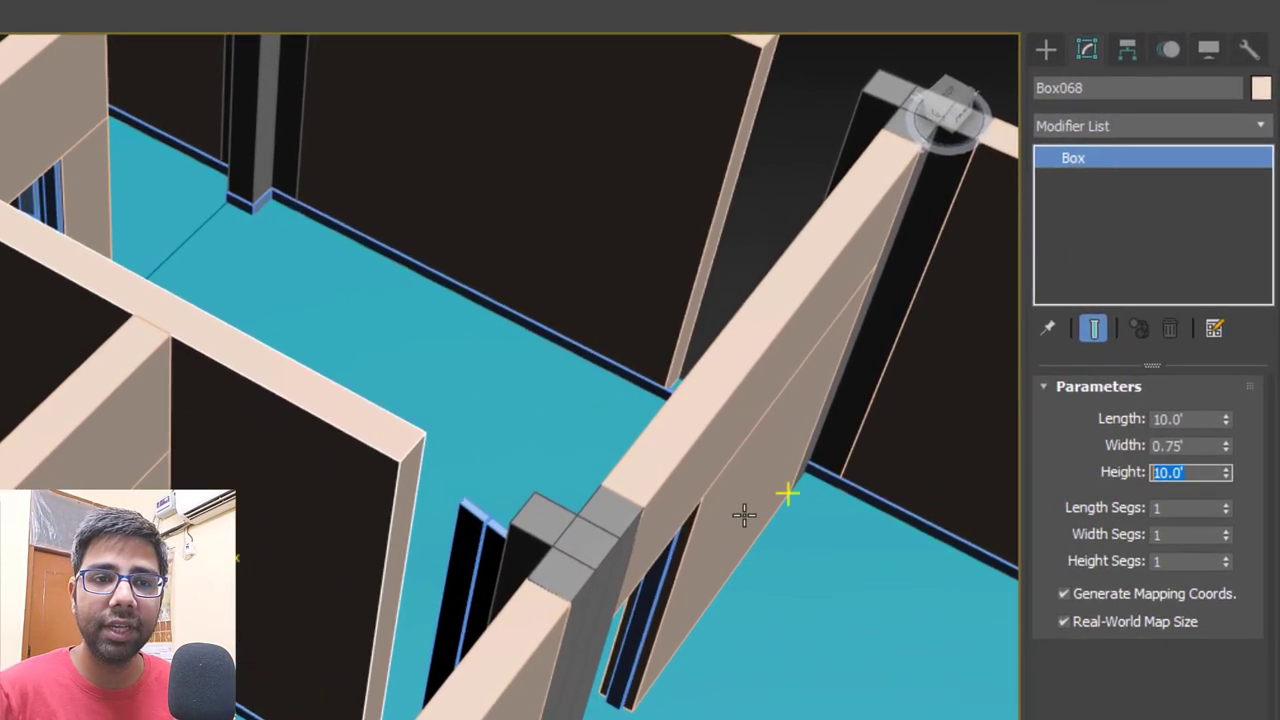
pyautogui.write('10')
pyautogui.press('Tab')
pyautogui.write('1')
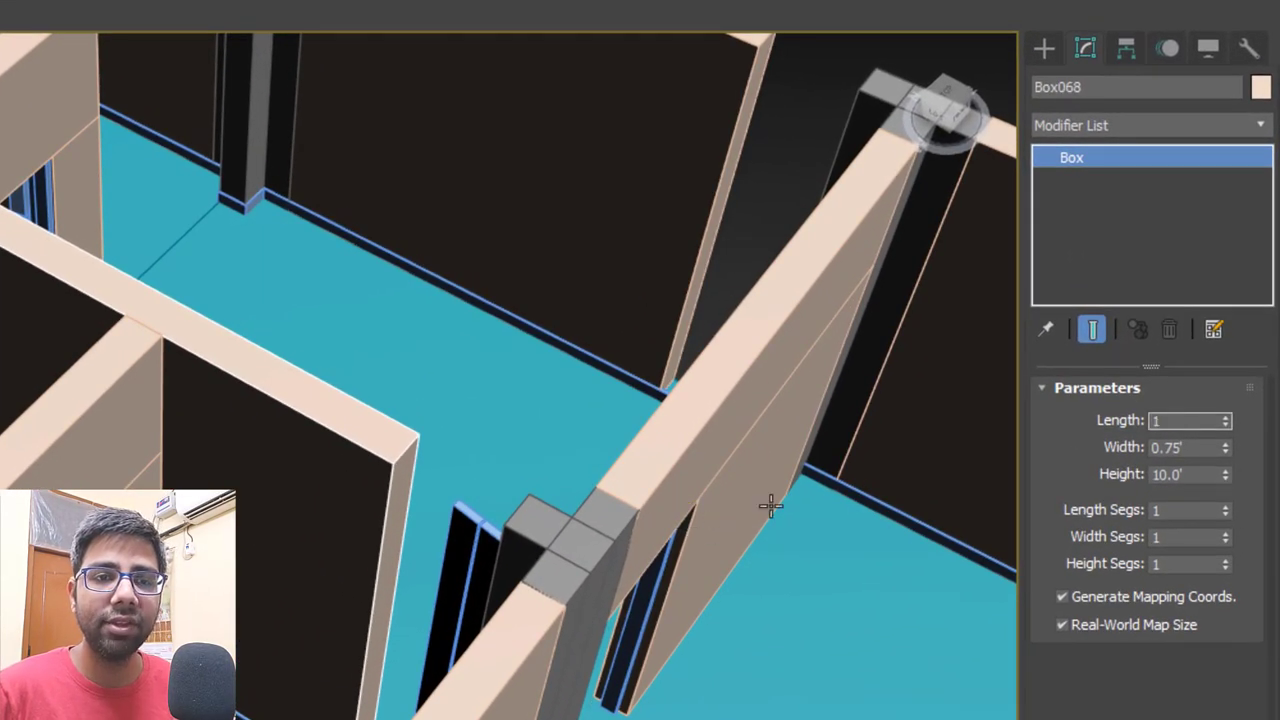
pyautogui.write('0')
pyautogui.press('BackSpace')
pyautogui.write('1')
pyautogui.press('Return')
# In wireframe display, move the lengthened partition wall so its end corner snaps to the adjoining column, then restore shaded display.
pyautogui.scroll(3, 5, 240)
pyautogui.moveTo(5, 240); pyautogui.dragTo(91, 349, button='middle')
pyautogui.press('F3')
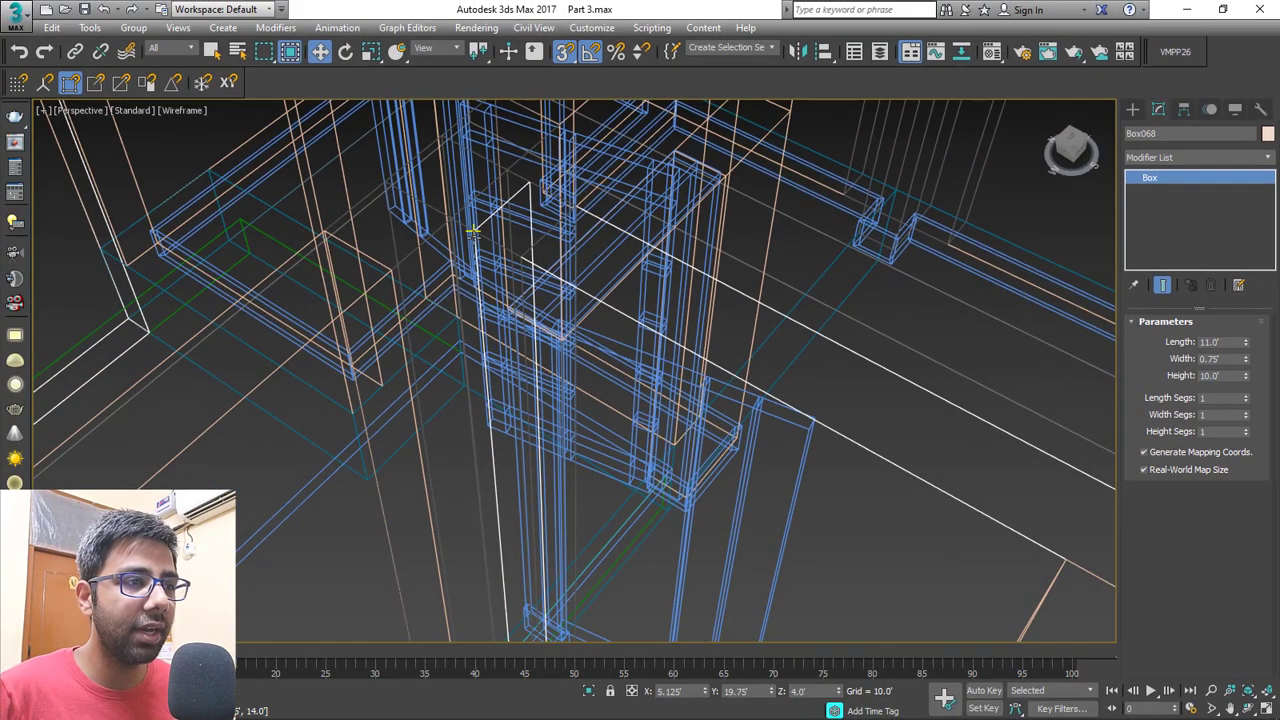
pyautogui.scroll(3, 472, 232)
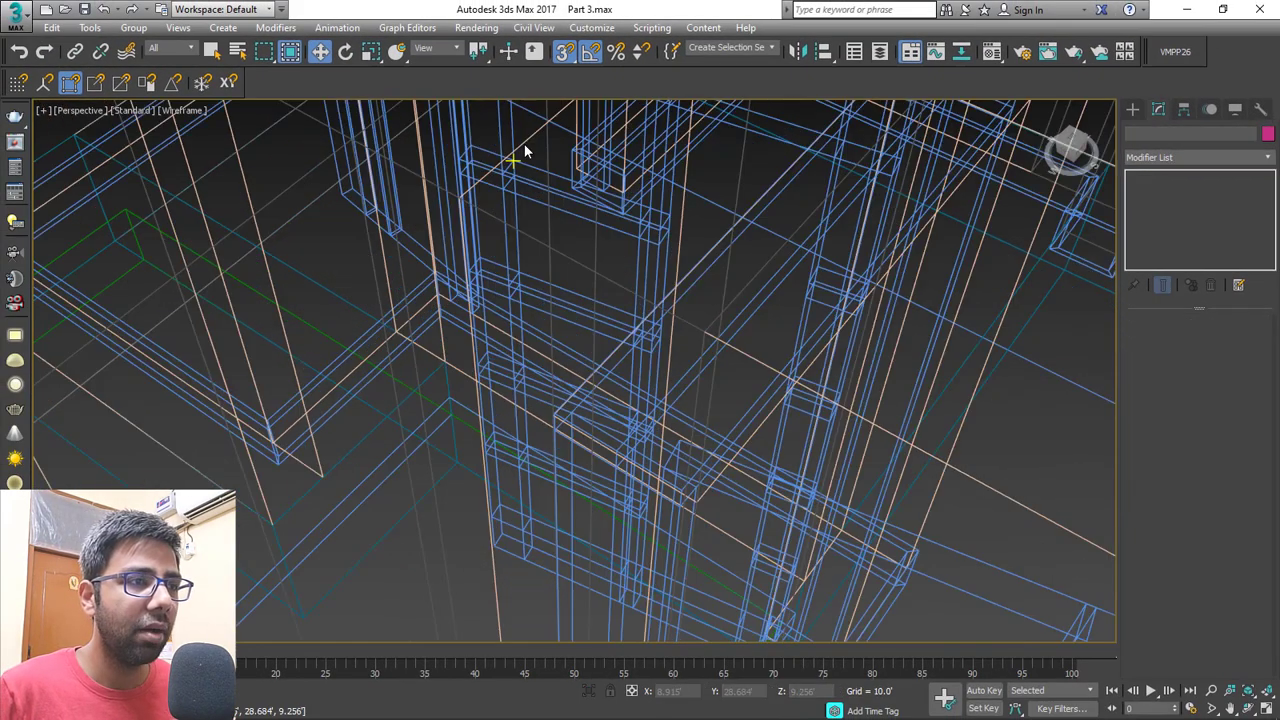
pyautogui.scroll(3, 488, 197)
pyautogui.scroll(2, 476, 206)
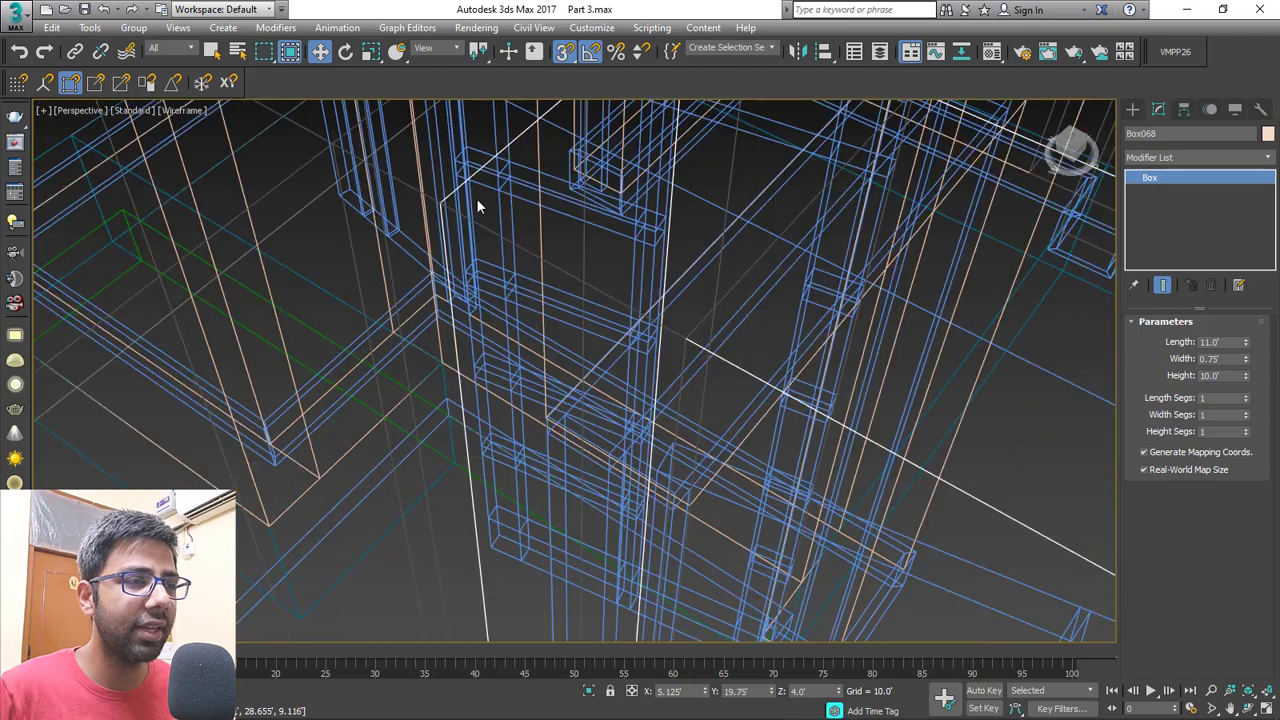
pyautogui.press('F3')
pyautogui.scroll(3, 500, 235)
# Set the length of the outer wall on the opposite long side, rearward of the gap, to 11'.
pyautogui.scroll(-8, 600, 300)
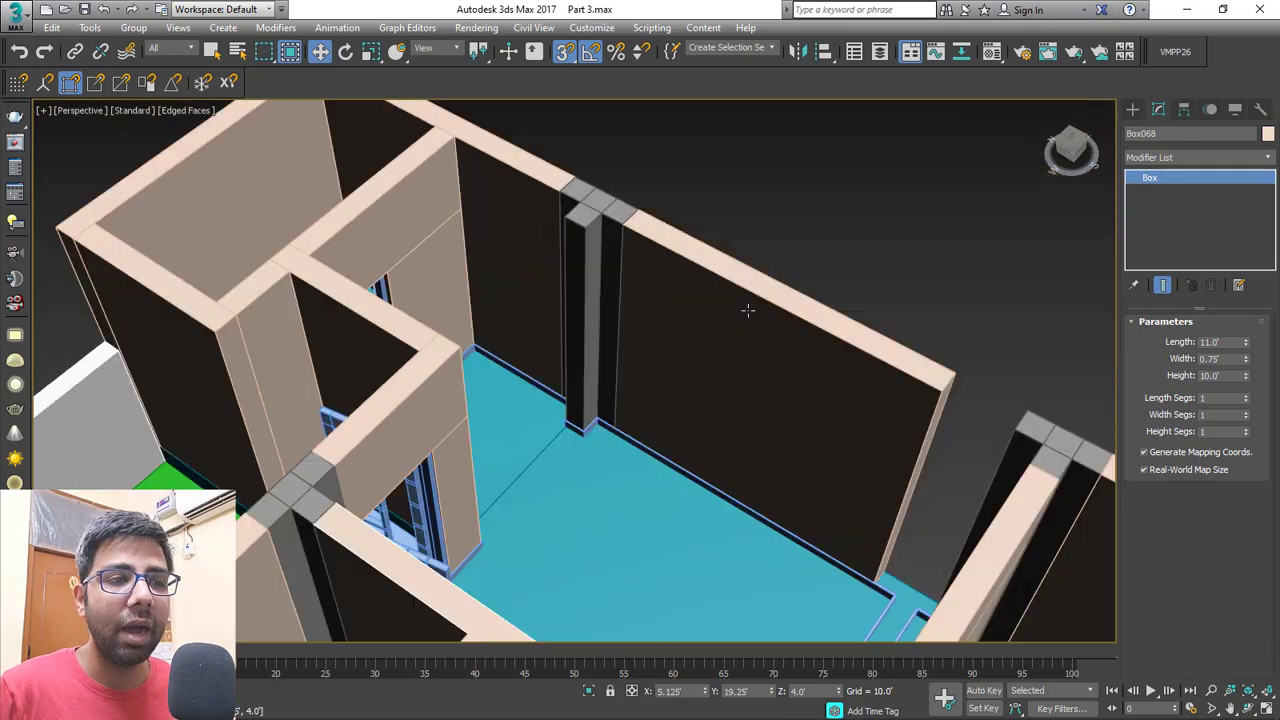
pyautogui.click(748, 311)
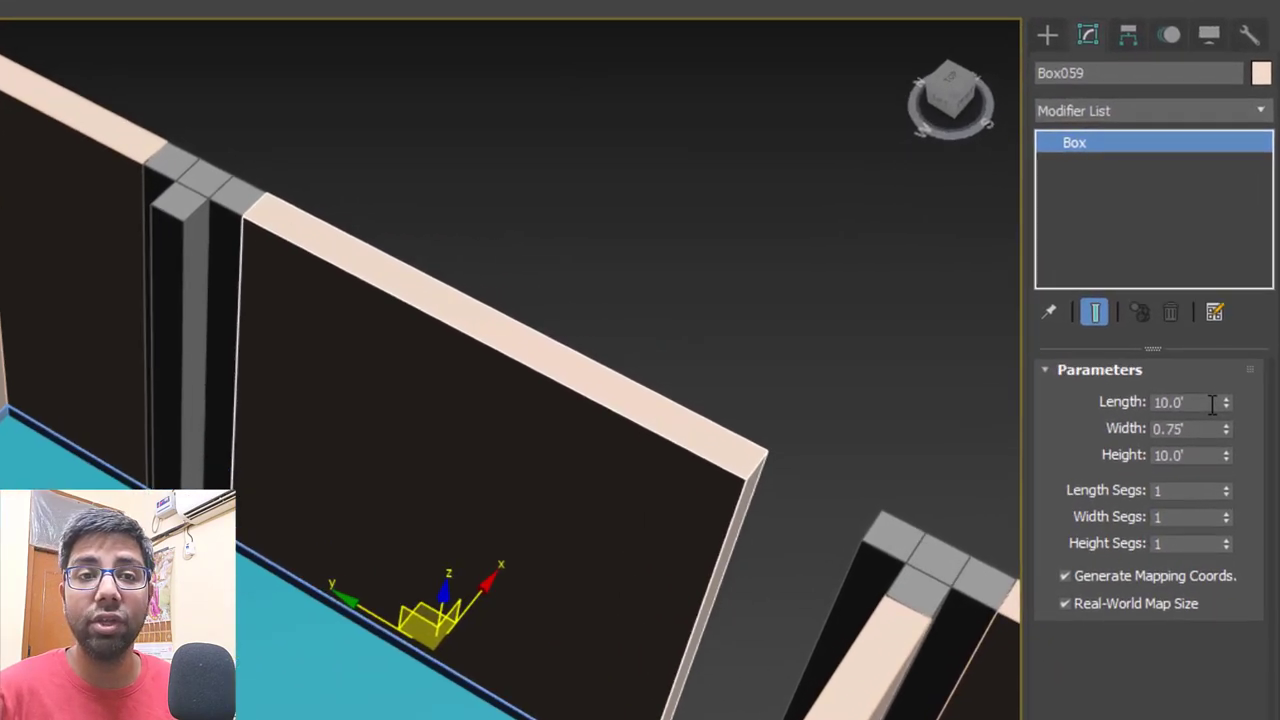
pyautogui.doubleClick(1212, 402)
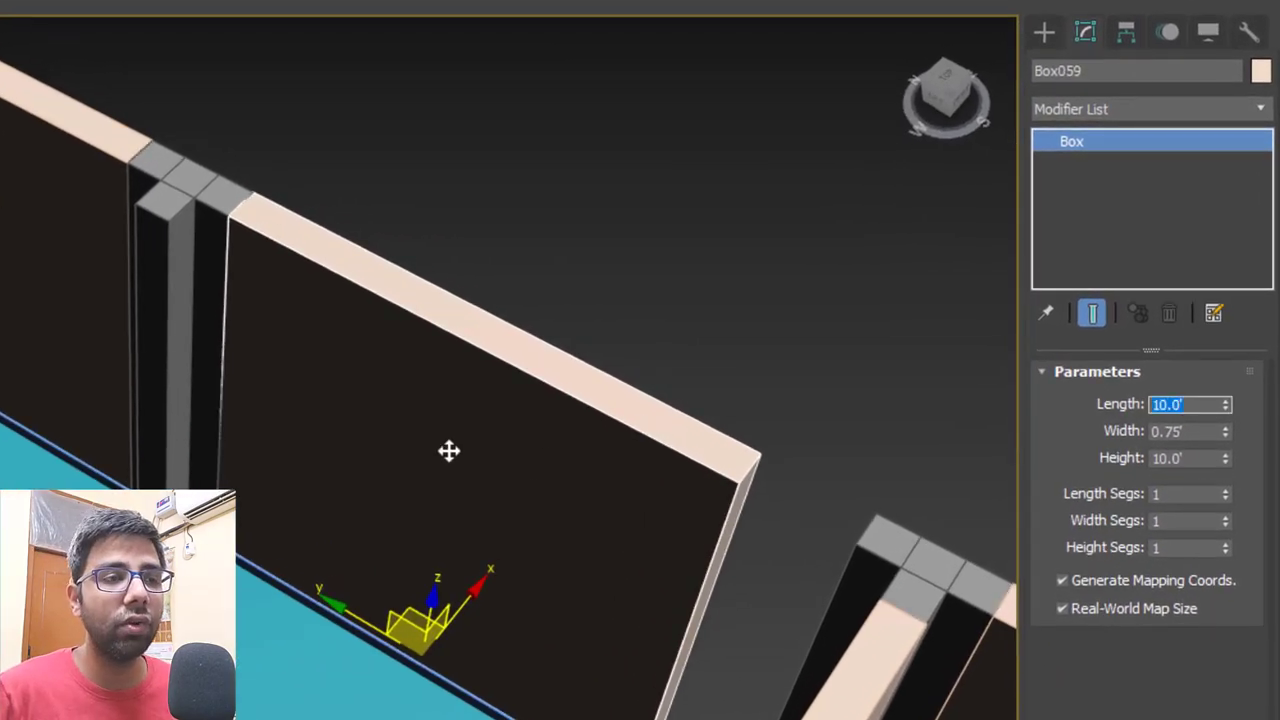
pyautogui.scroll(-2, 448, 451)
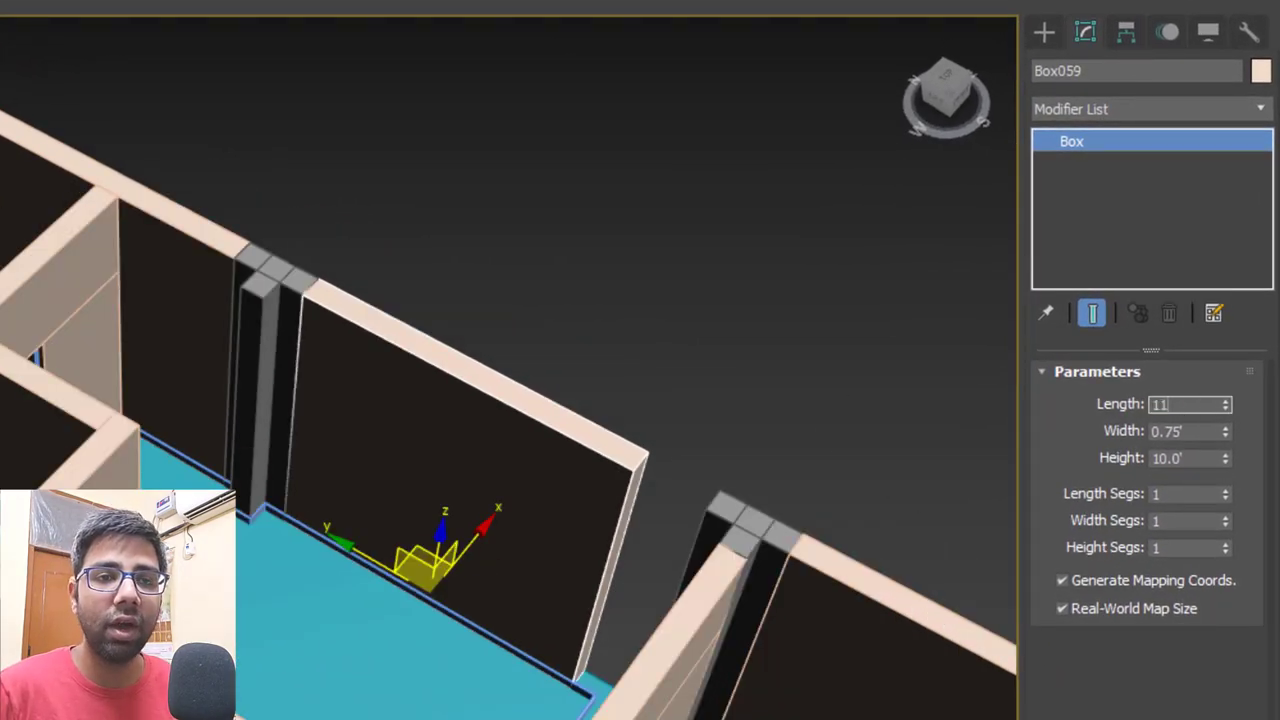
pyautogui.write('11')
pyautogui.press('Return')
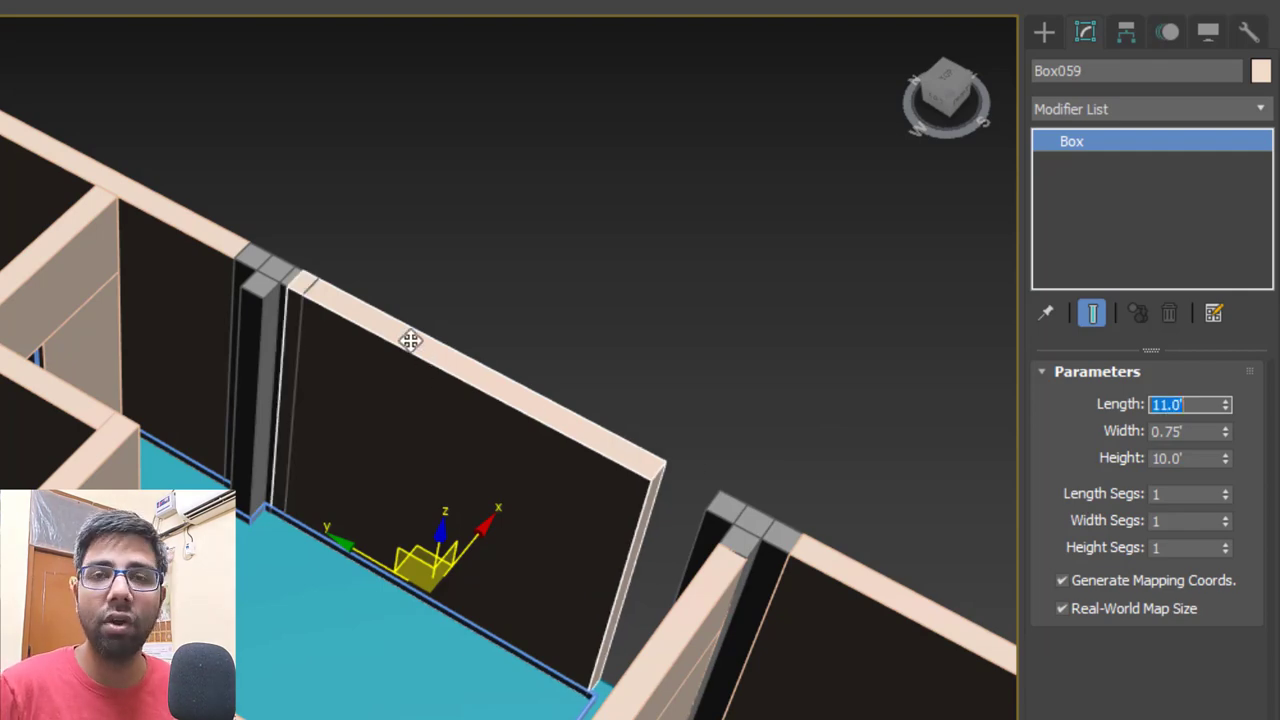
# Move the lengthened opposite outer wall along Y so its end corner snaps to the column face, and clear the selection.
pyautogui.scroll(4, 355, 303)
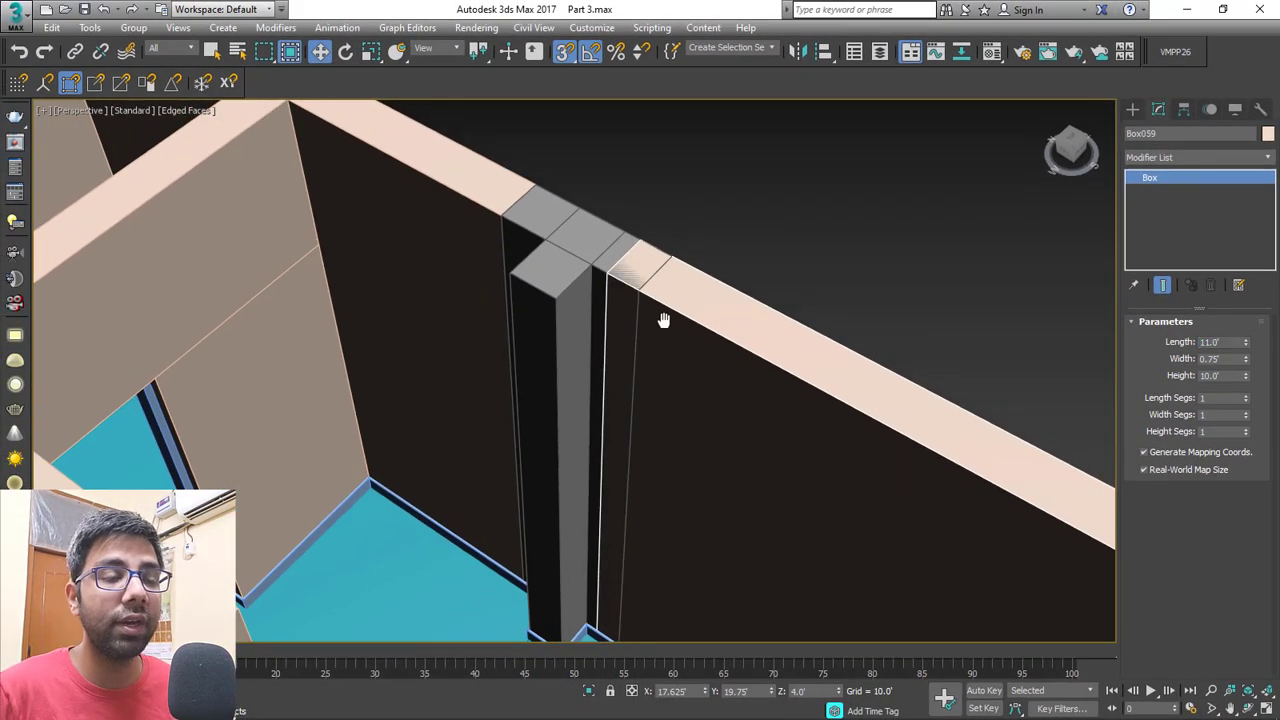
pyautogui.moveTo(663, 320); pyautogui.dragTo(629, 297, button='middle')
pyautogui.scroll(-3, 600, 270)
pyautogui.moveTo(577, 246); pyautogui.dragTo(796, 331)
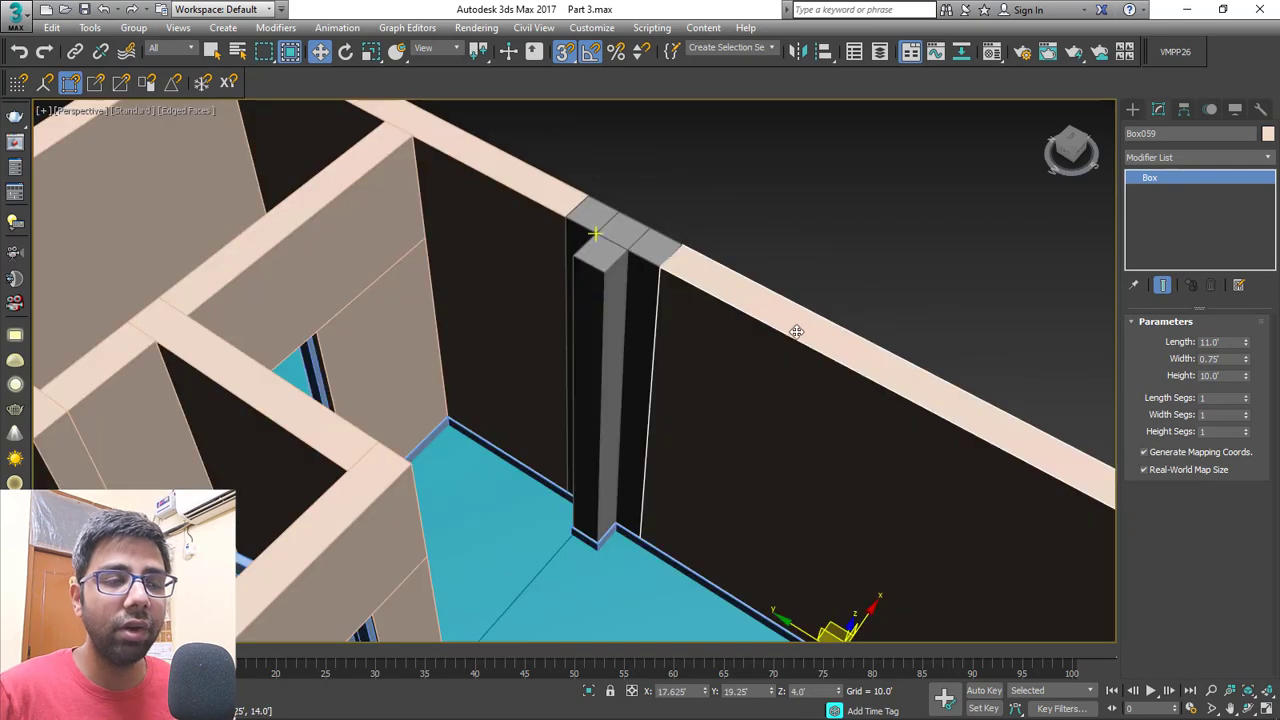
pyautogui.scroll(1, 790, 300)
pyautogui.click(745, 243)
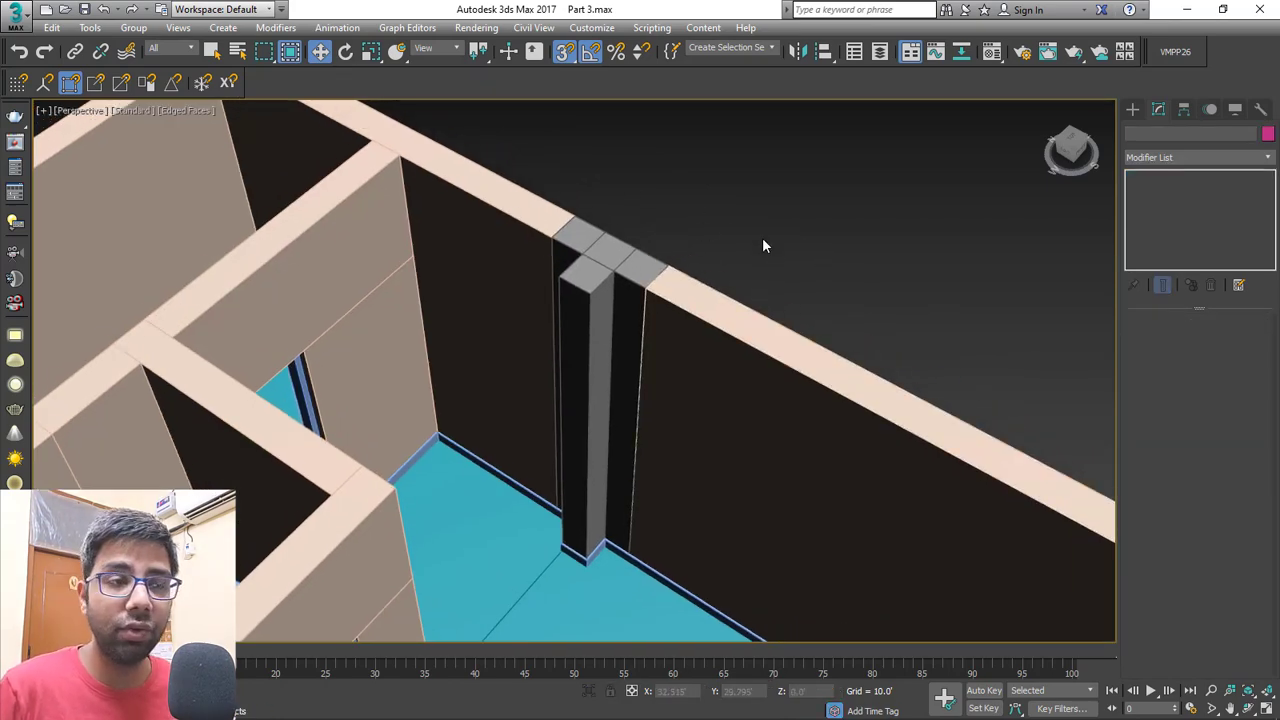
# From a side view, window-select the row of columns, cross walls and doors beside the gap in the middle of the house.
pyautogui.scroll(-8, 762, 237)
pyautogui.keyDown('alt'); pyautogui.moveTo(762, 237); pyautogui.dragTo(628, 248, button='middle'); pyautogui.keyUp('alt')
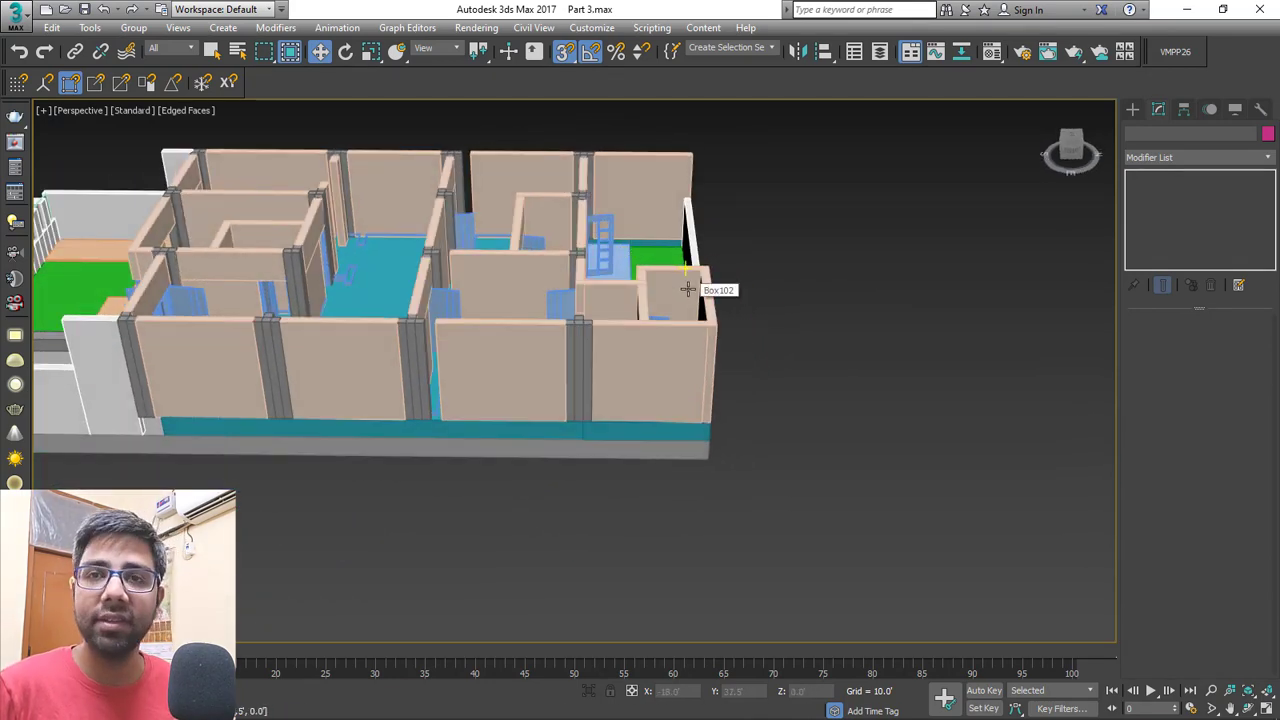
pyautogui.keyDown('alt'); pyautogui.moveTo(687, 289); pyautogui.dragTo(540, 330, button='middle'); pyautogui.keyUp('alt')
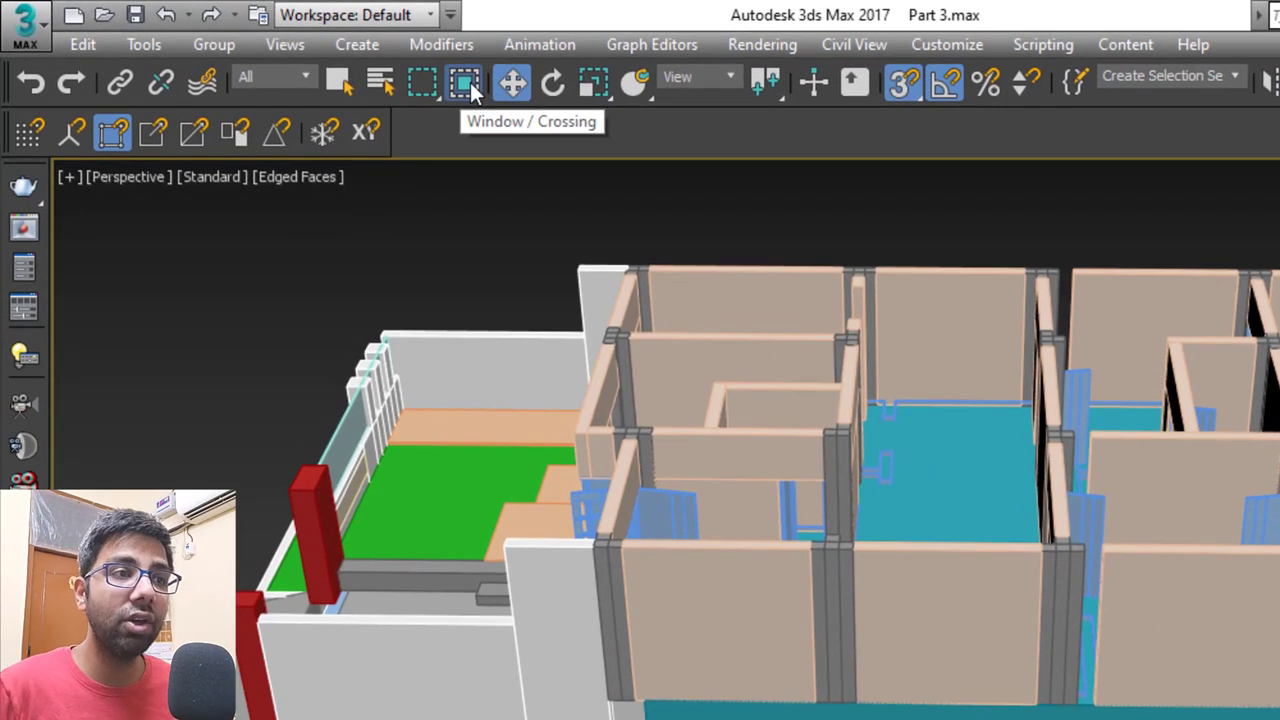
pyautogui.keyDown('alt'); pyautogui.moveTo(1143, 420); pyautogui.dragTo(880, 403, button='middle'); pyautogui.keyUp('alt')
pyautogui.scroll(-4, 820, 236)
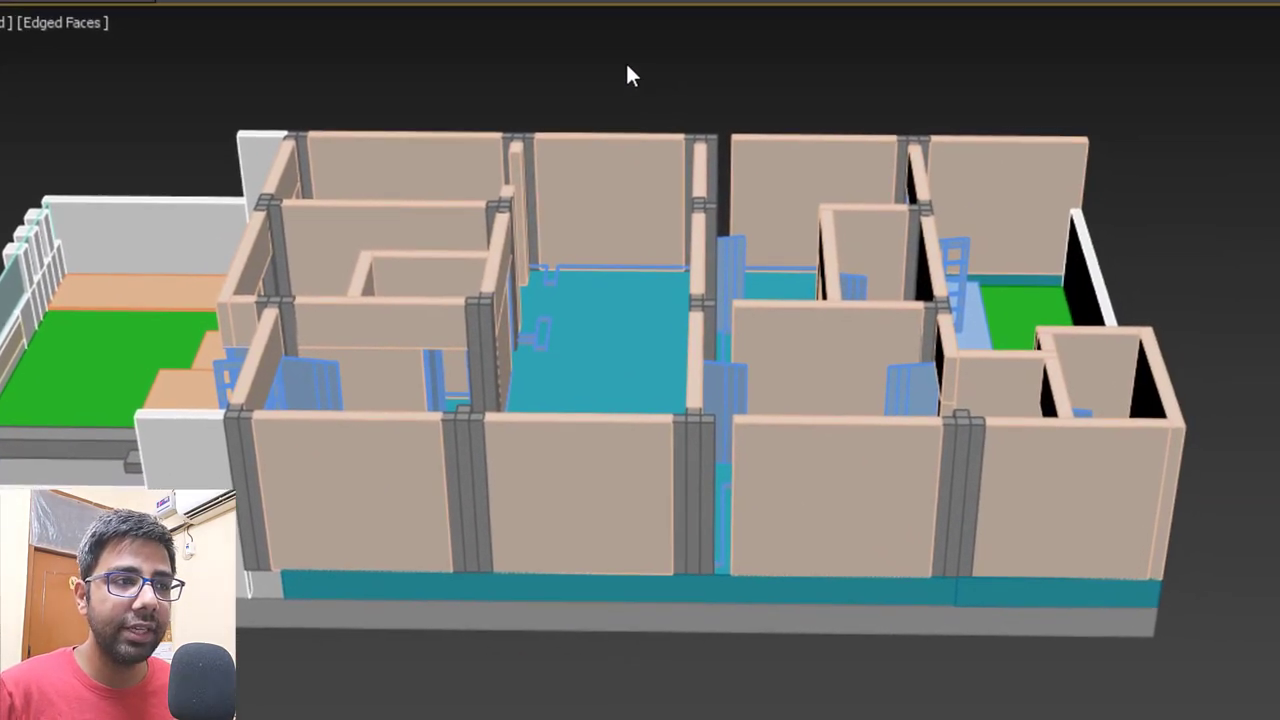
pyautogui.moveTo(625, 61); pyautogui.dragTo(782, 700)
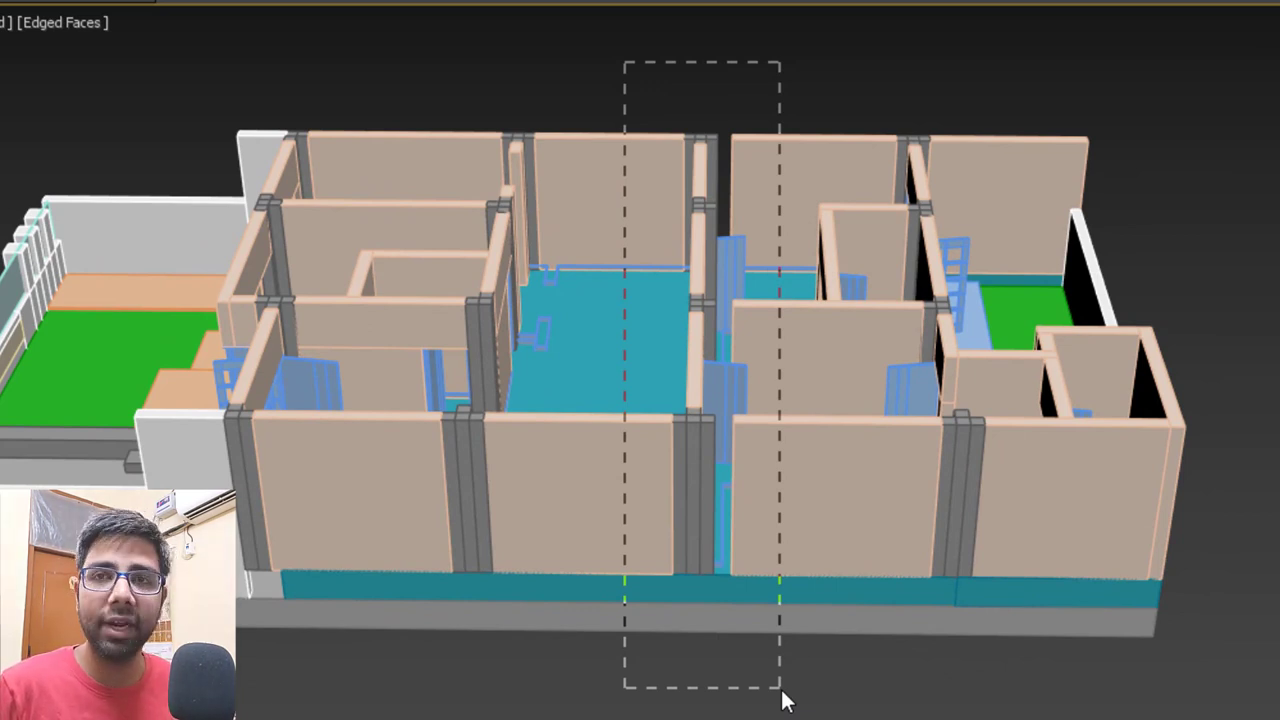
pyautogui.moveTo(783, 700); pyautogui.dragTo(783, 700)
# Move the selected middle row along Y so the outer column's corner snaps to the end of the rearward side wall.
pyautogui.scroll(3, 707, 437)
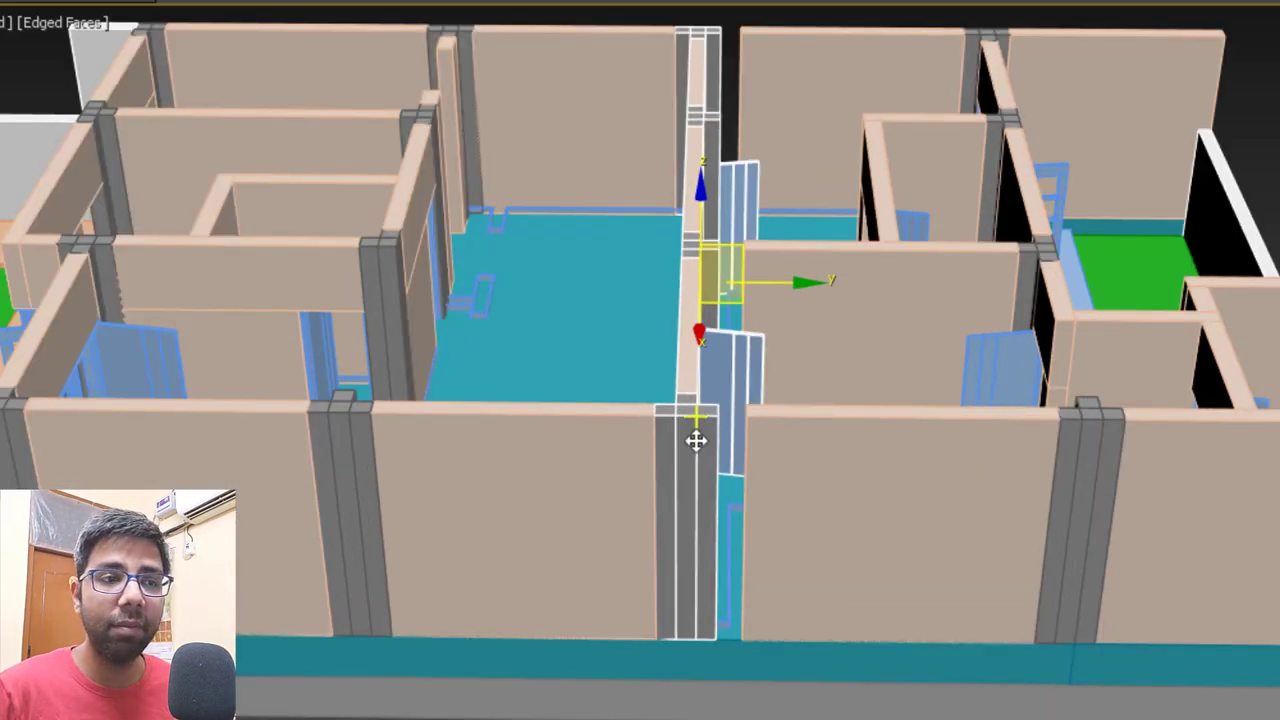
pyautogui.scroll(4, 698, 437)
pyautogui.scroll(-10, 760, 392)
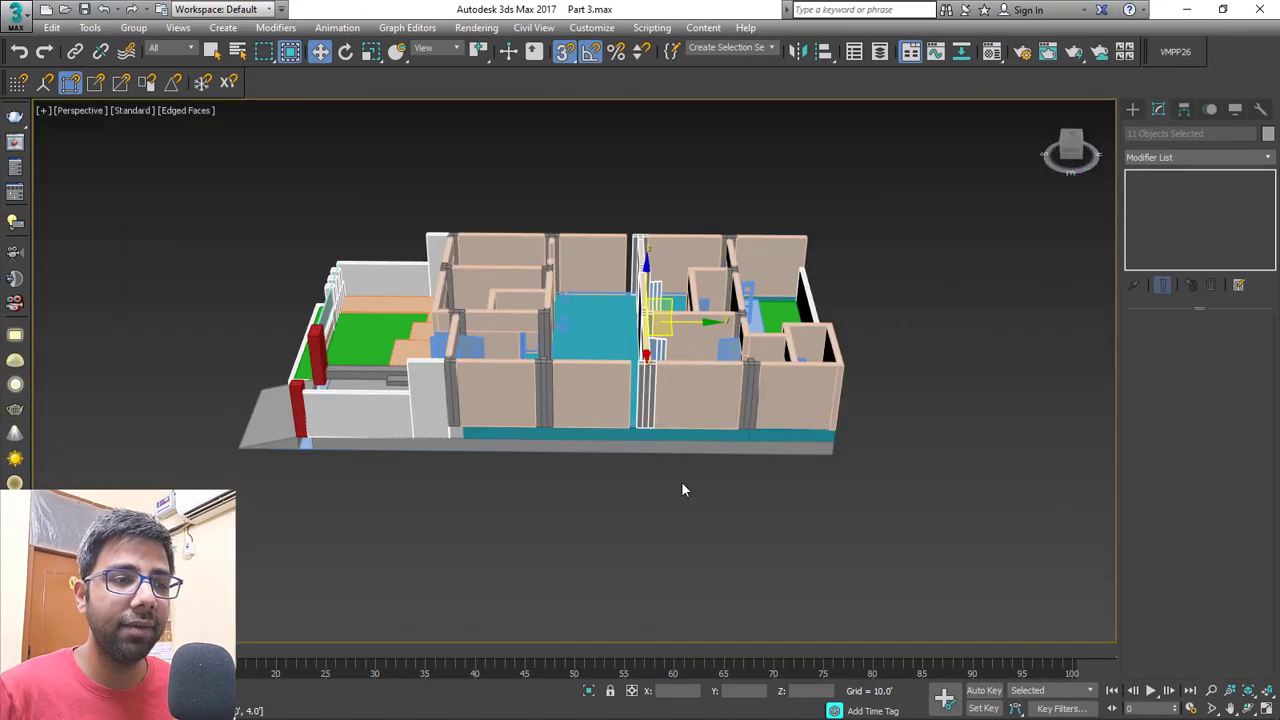
# Set the length of the outer side wall just in front of the moved column row to 11'.
pyautogui.scroll(4, 681, 481)
pyautogui.click(683, 455)
pyautogui.scroll(3, 687, 422)
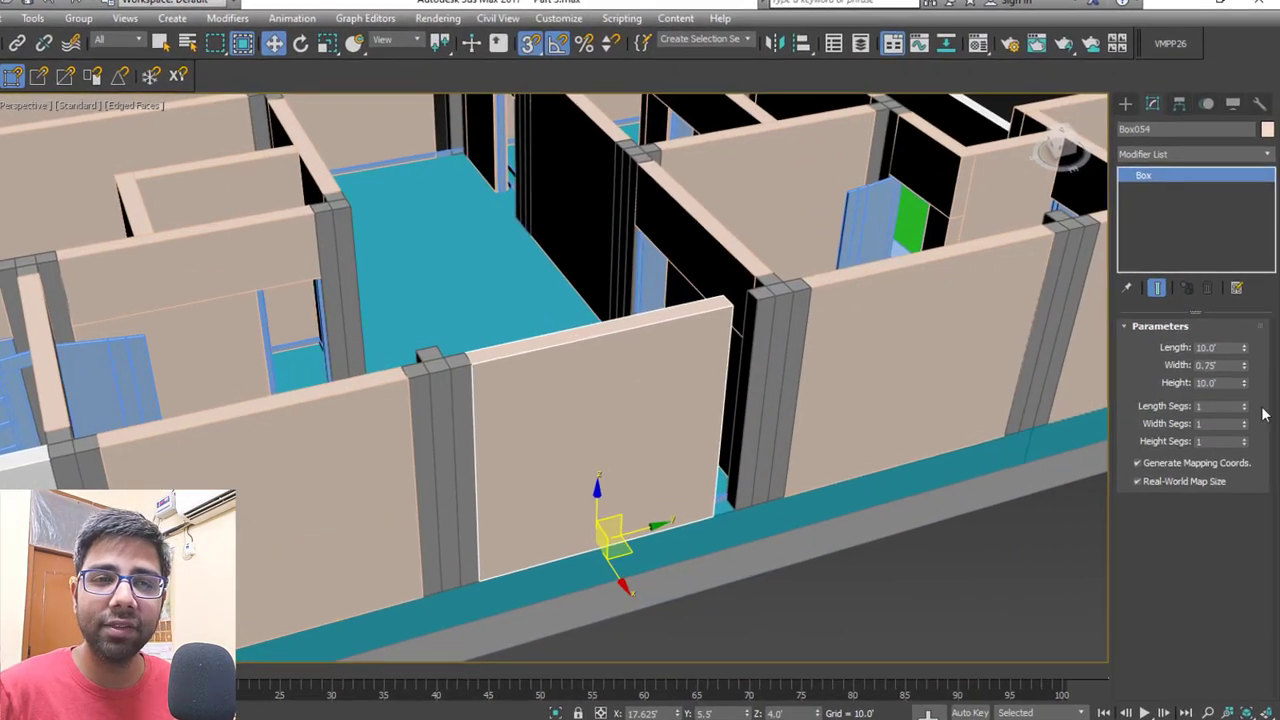
pyautogui.click(1213, 341)
pyautogui.write('1')
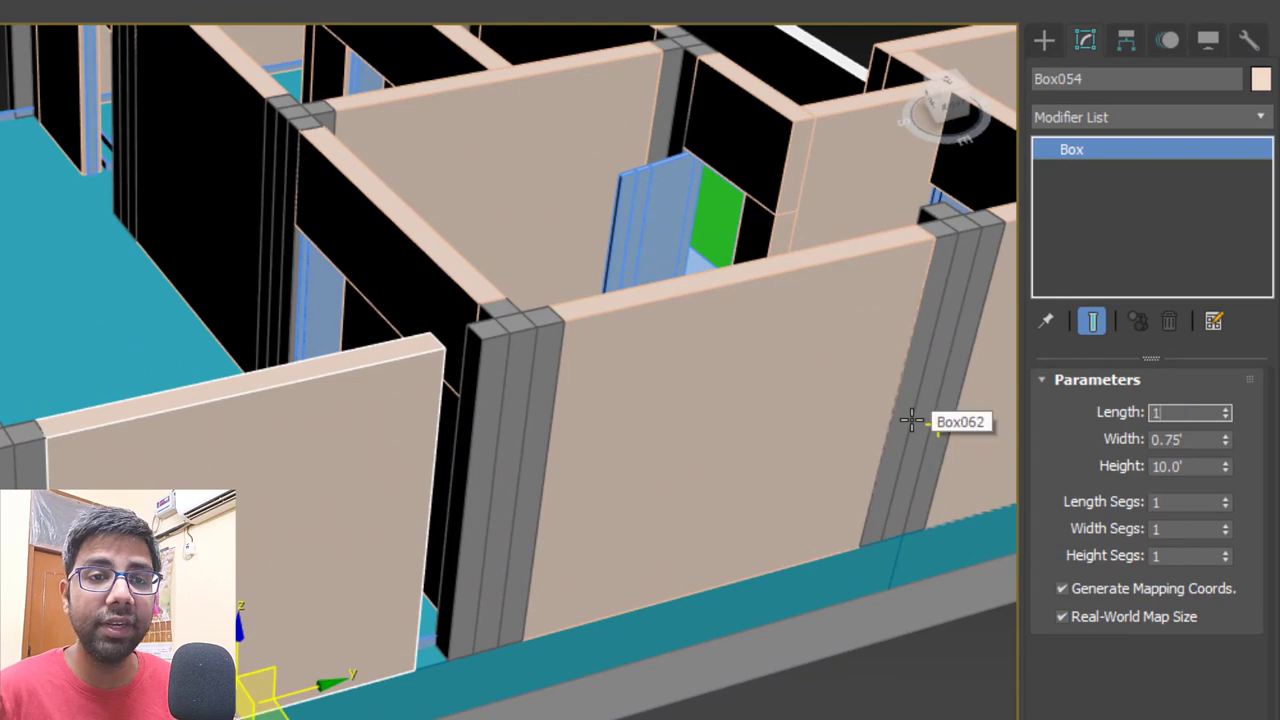
pyautogui.press('Return')
# Move this 11' side wall along Y so its upper end corner snaps to the moved column, and check its other end.
pyautogui.scroll(3, 494, 409)
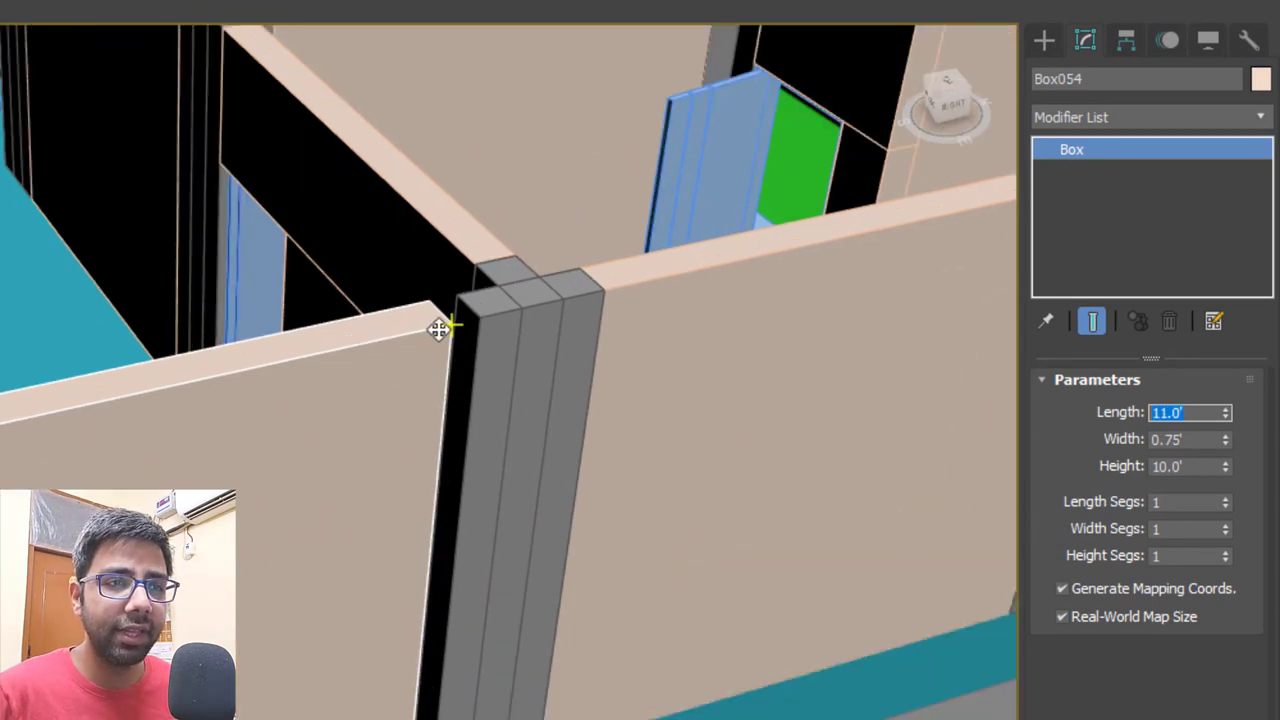
pyautogui.moveTo(439, 330); pyautogui.dragTo(481, 320)
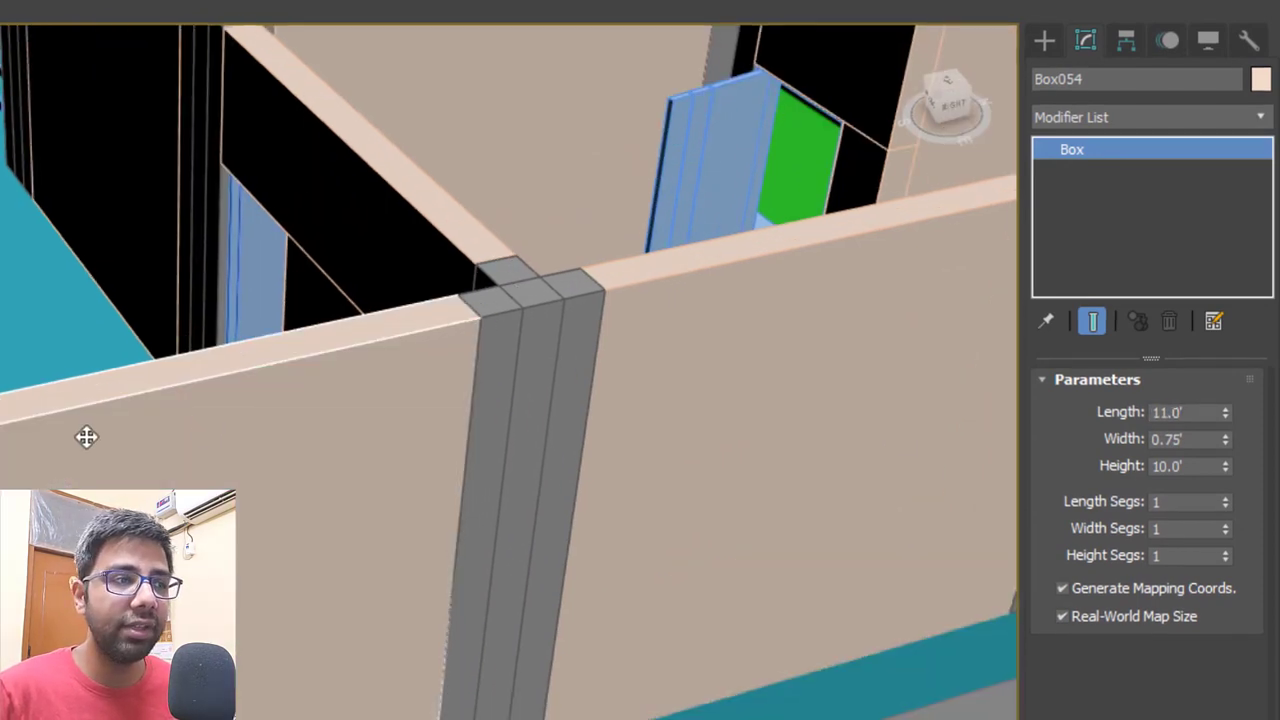
pyautogui.scroll(-5, 468, 384)
pyautogui.scroll(5, 50, 410)
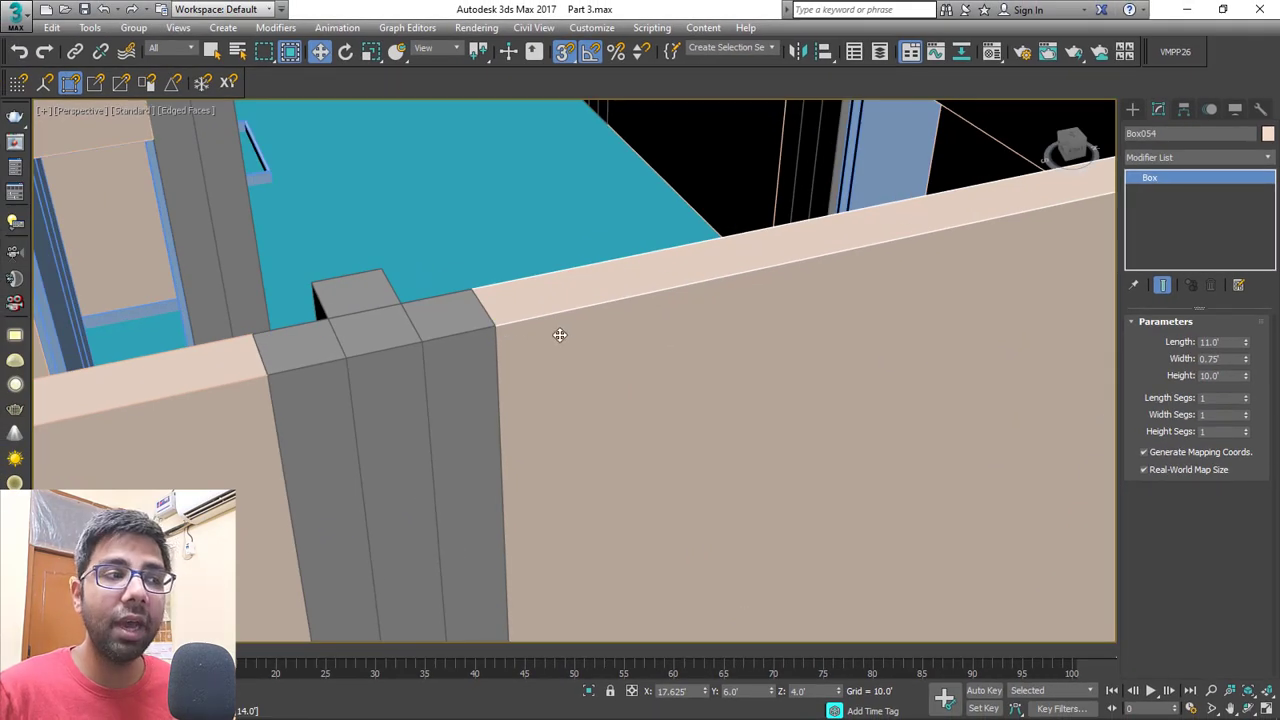
# Examine the planter, the entrance ramp and the front part of the extended house.
pyautogui.scroll(-3, 559, 335)
pyautogui.scroll(-5, 563, 334)
pyautogui.scroll(4, 530, 352)
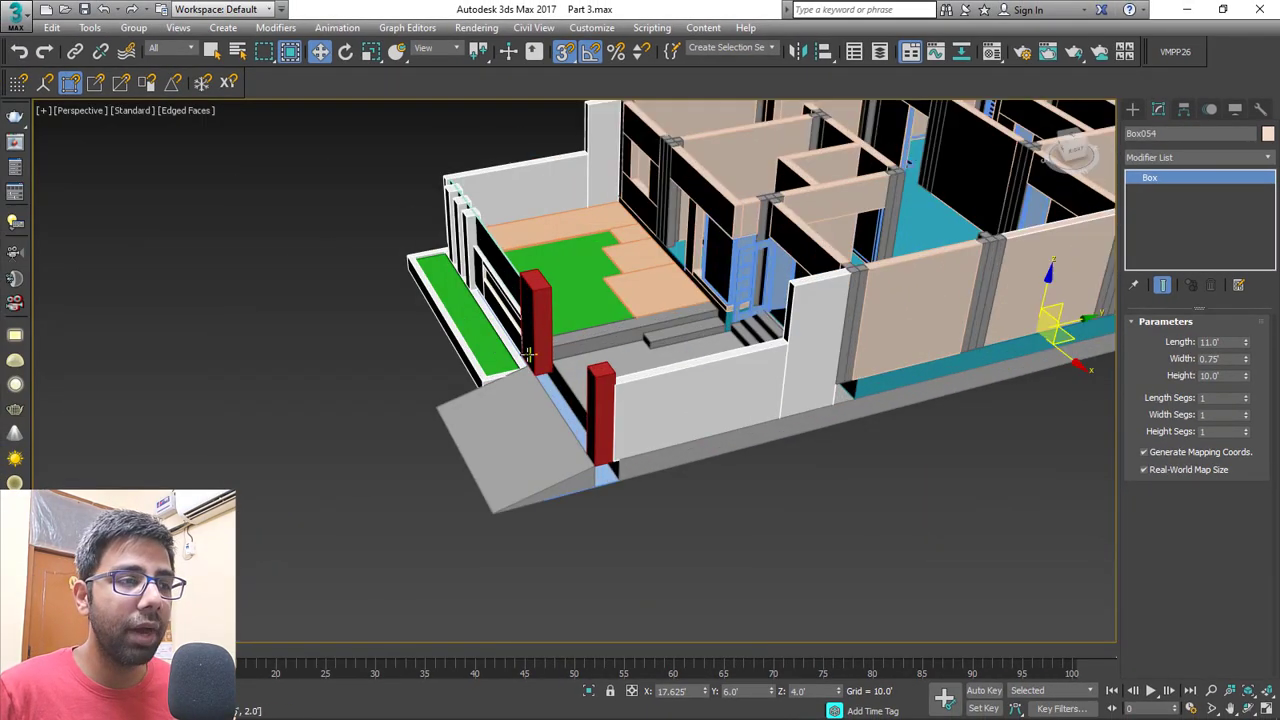
pyautogui.scroll(4, 530, 352)
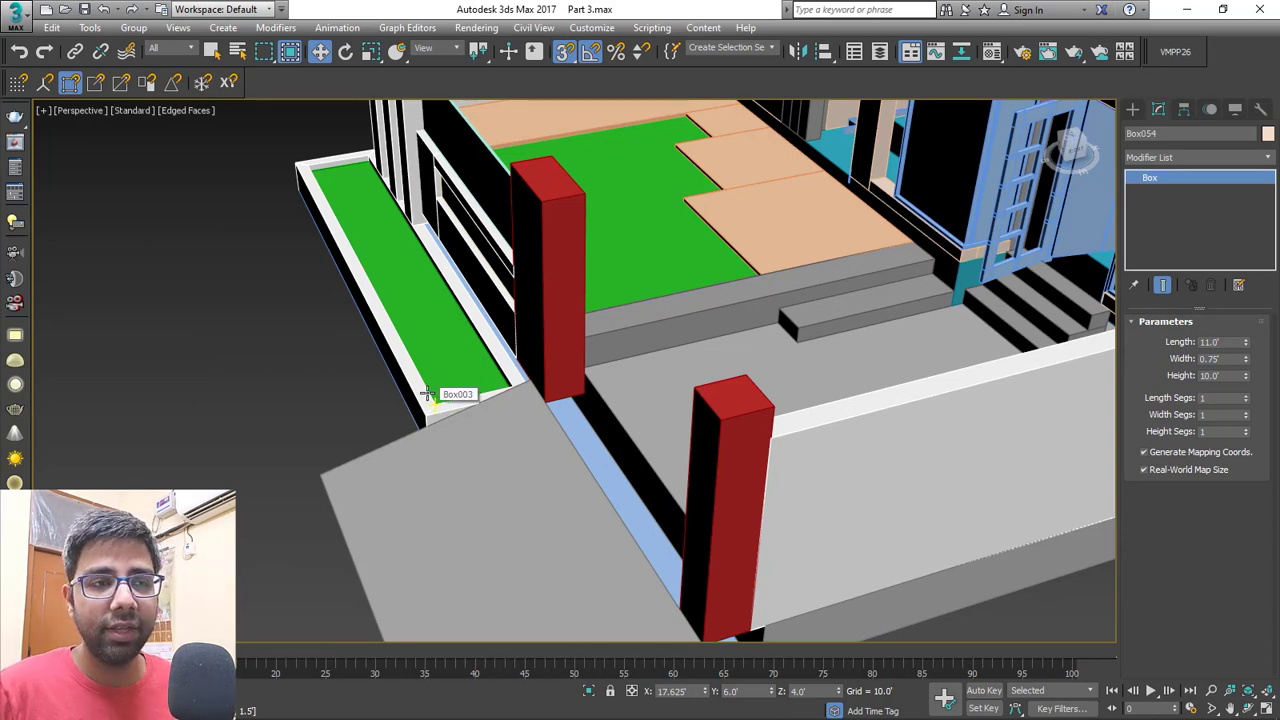
pyautogui.scroll(-5, 426, 395)
pyautogui.scroll(5, 695, 357)
pyautogui.scroll(-5, 597, 371)
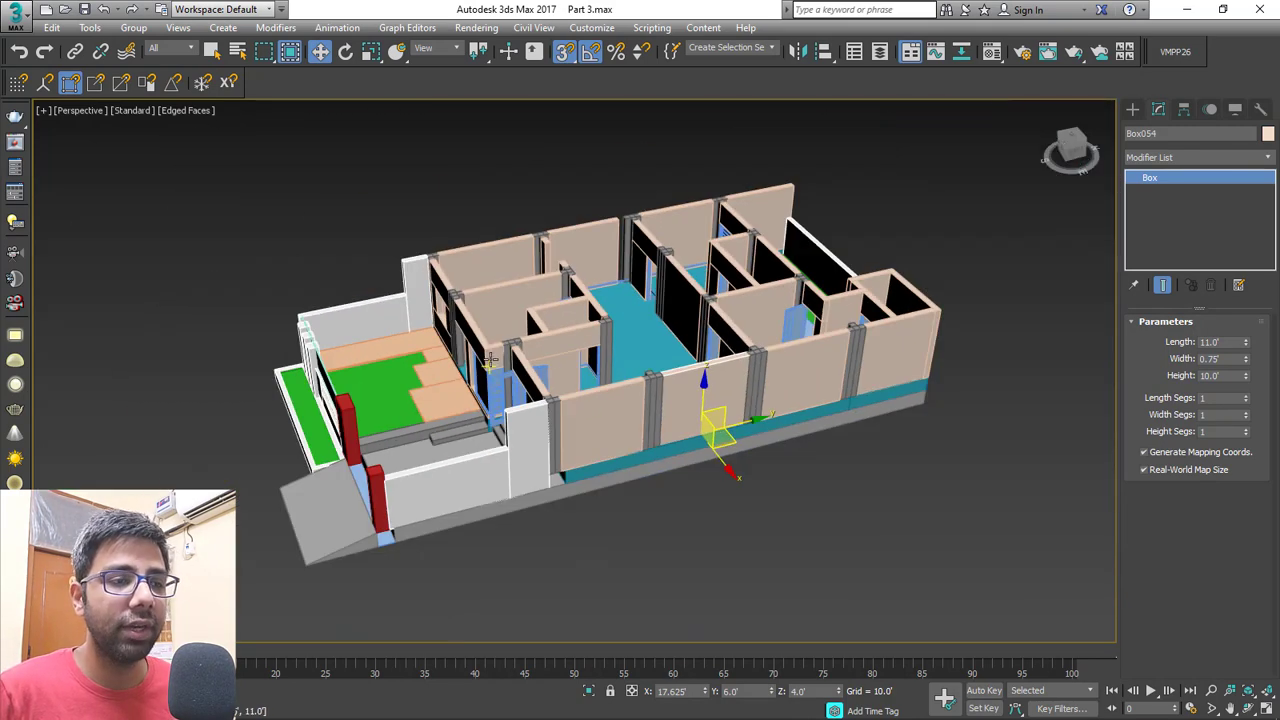
# Set the matching outer wall on the opposite long side to 11' long and snap its end corner to the moved column.
pyautogui.keyDown('alt'); pyautogui.moveTo(490, 363); pyautogui.dragTo(733, 275, button='middle'); pyautogui.keyUp('alt')
pyautogui.scroll(4, 703, 430)
pyautogui.click(703, 430)
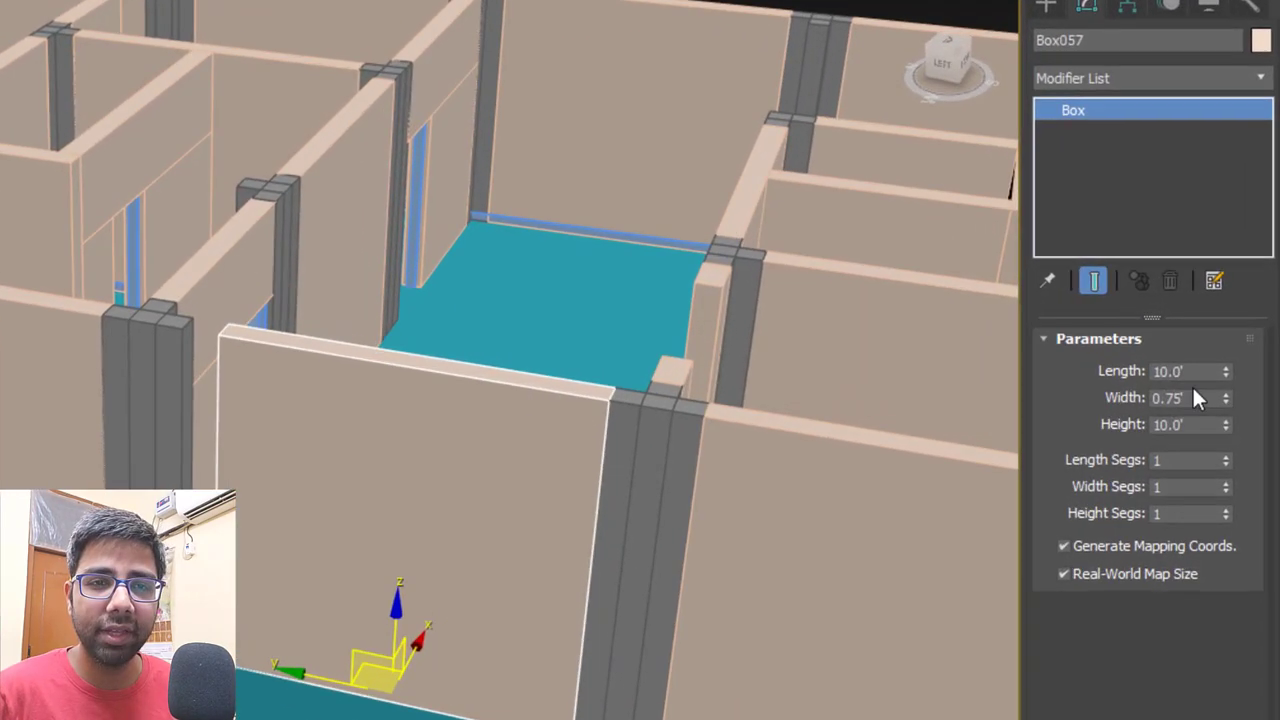
pyautogui.click(1215, 341)
pyautogui.write('11')
pyautogui.press('Return')
pyautogui.scroll(5, 318, 328)
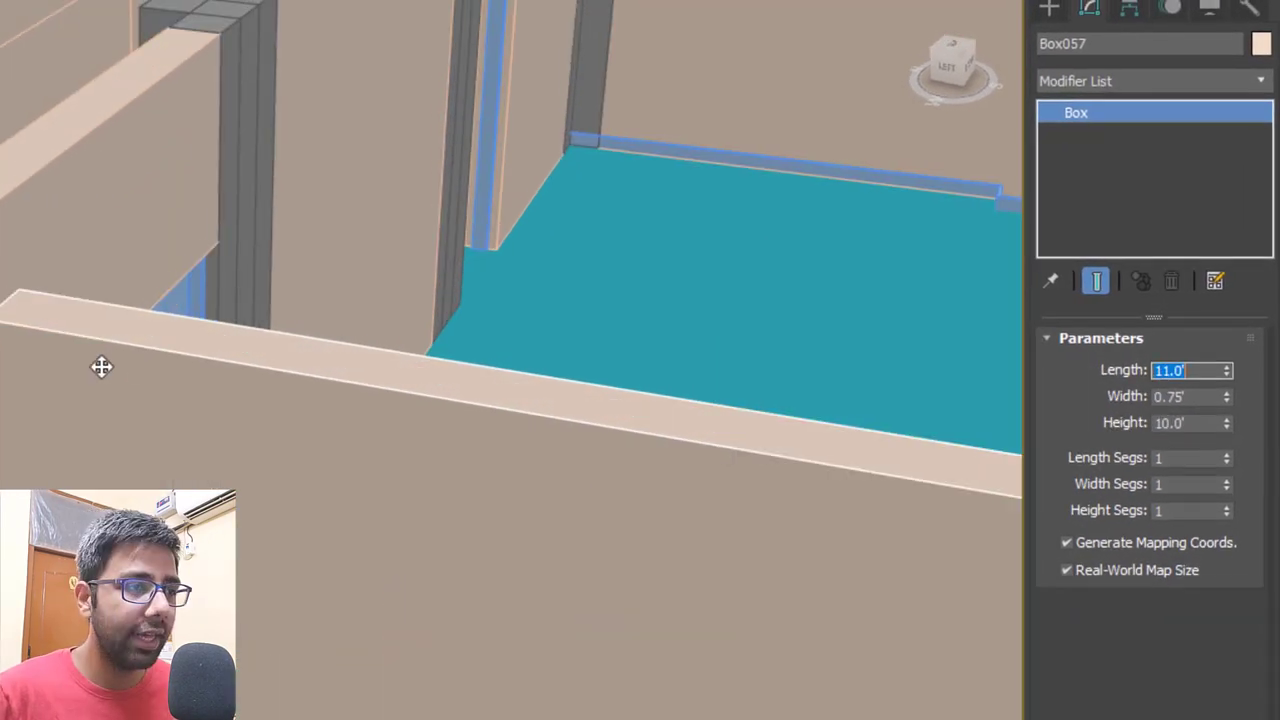
pyautogui.moveTo(452, 308); pyautogui.dragTo(424, 304)
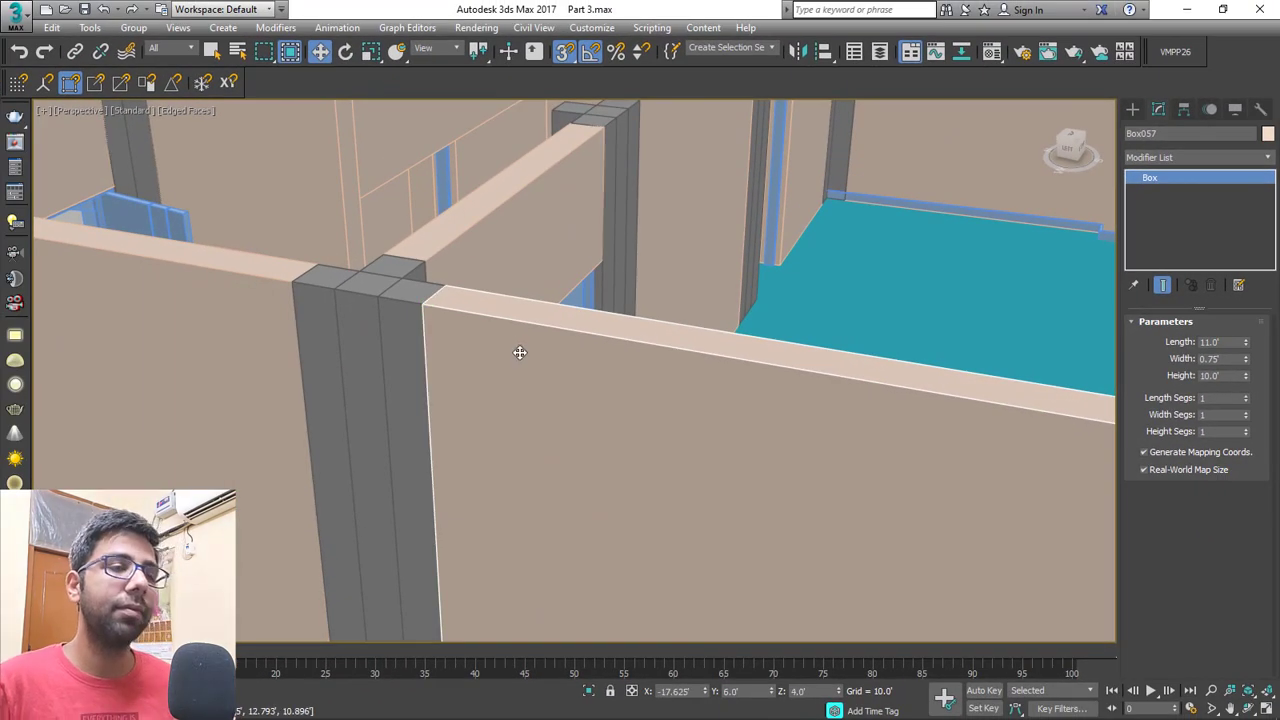
# Examine the whole extended house, then the teal floor base below the side wall near the front column.
pyautogui.hotkey('ctrl', 'd')
pyautogui.press('z')
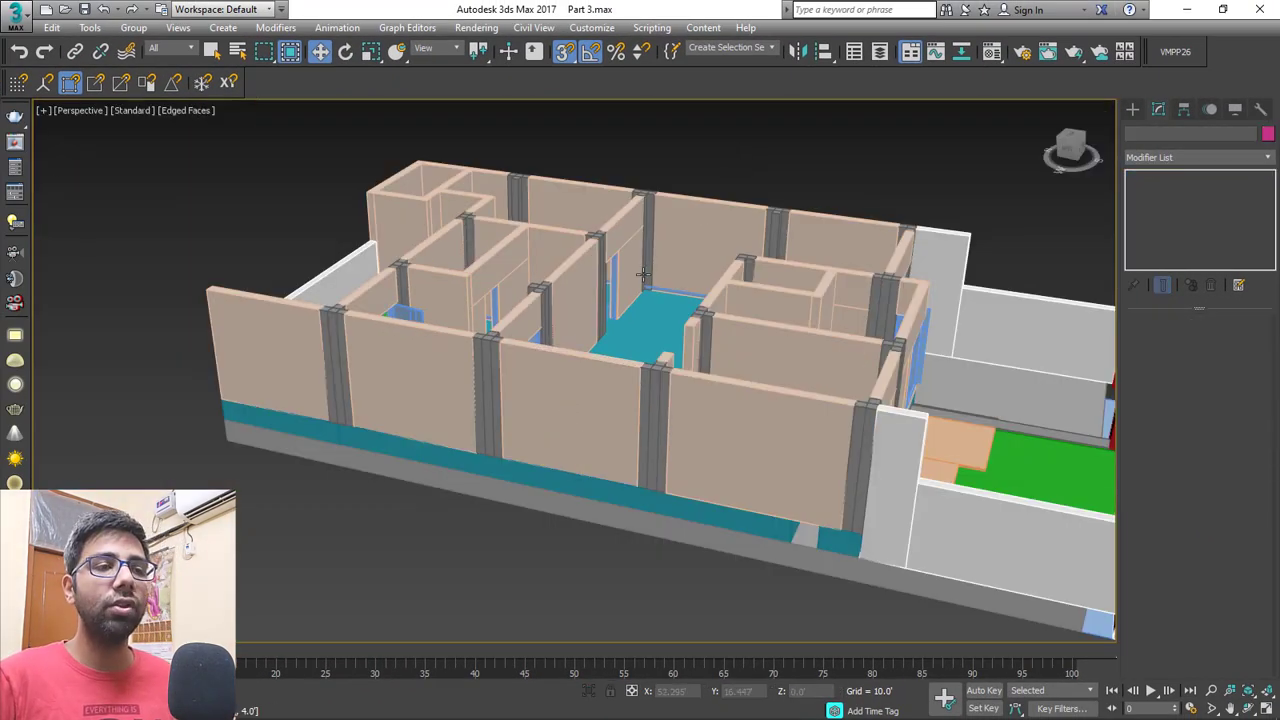
pyautogui.moveTo(651, 329)
pyautogui.keyDown('alt'); pyautogui.mouseDown(button='middle')
pyautogui.moveTo(711, 317)
pyautogui.moveTo(658, 341)
pyautogui.mouseUp(button='middle'); pyautogui.keyUp('alt')
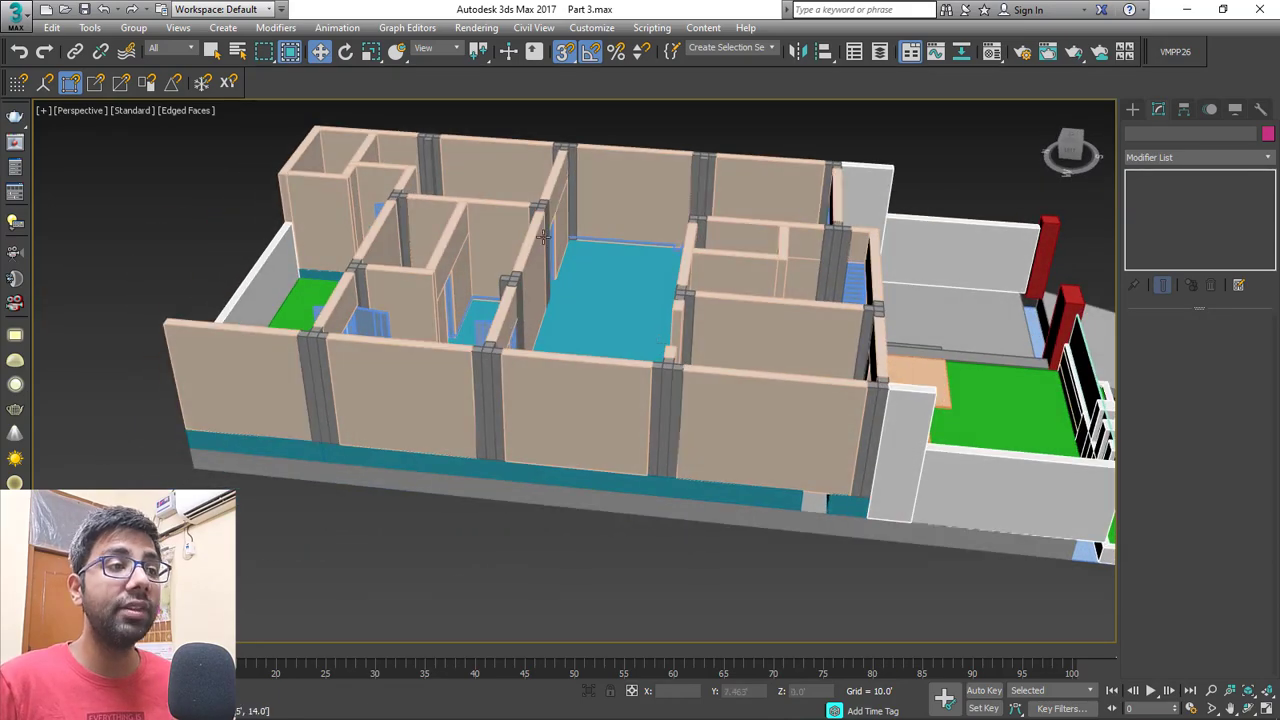
pyautogui.scroll(5, 543, 236)
pyautogui.keyDown('alt'); pyautogui.moveTo(531, 234); pyautogui.dragTo(685, 345, button='middle'); pyautogui.keyUp('alt')
pyautogui.moveTo(369, 261); pyautogui.dragTo(90, 190, button='middle')
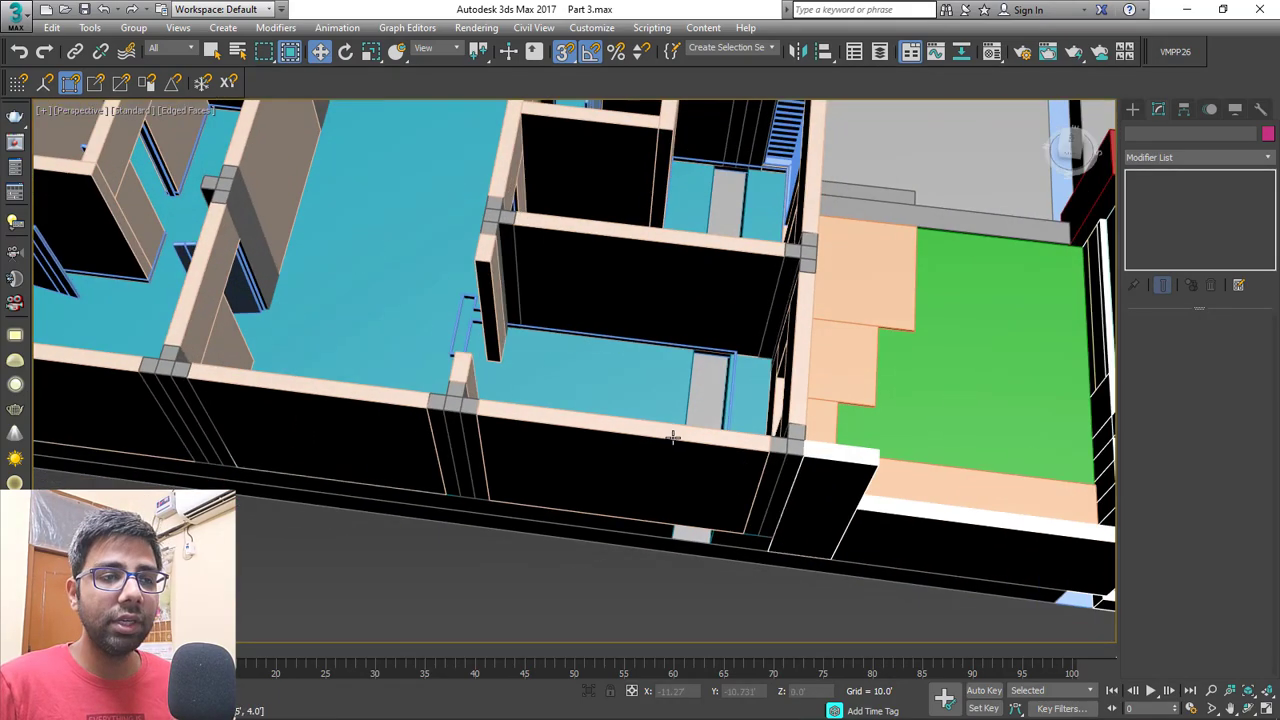
pyautogui.scroll(-3, 674, 434)
pyautogui.keyDown('alt'); pyautogui.moveTo(674, 434); pyautogui.dragTo(695, 345, button='middle'); pyautogui.keyUp('alt')
pyautogui.moveTo(749, 500); pyautogui.dragTo(788, 344, button='middle')
pyautogui.scroll(4, 755, 372)
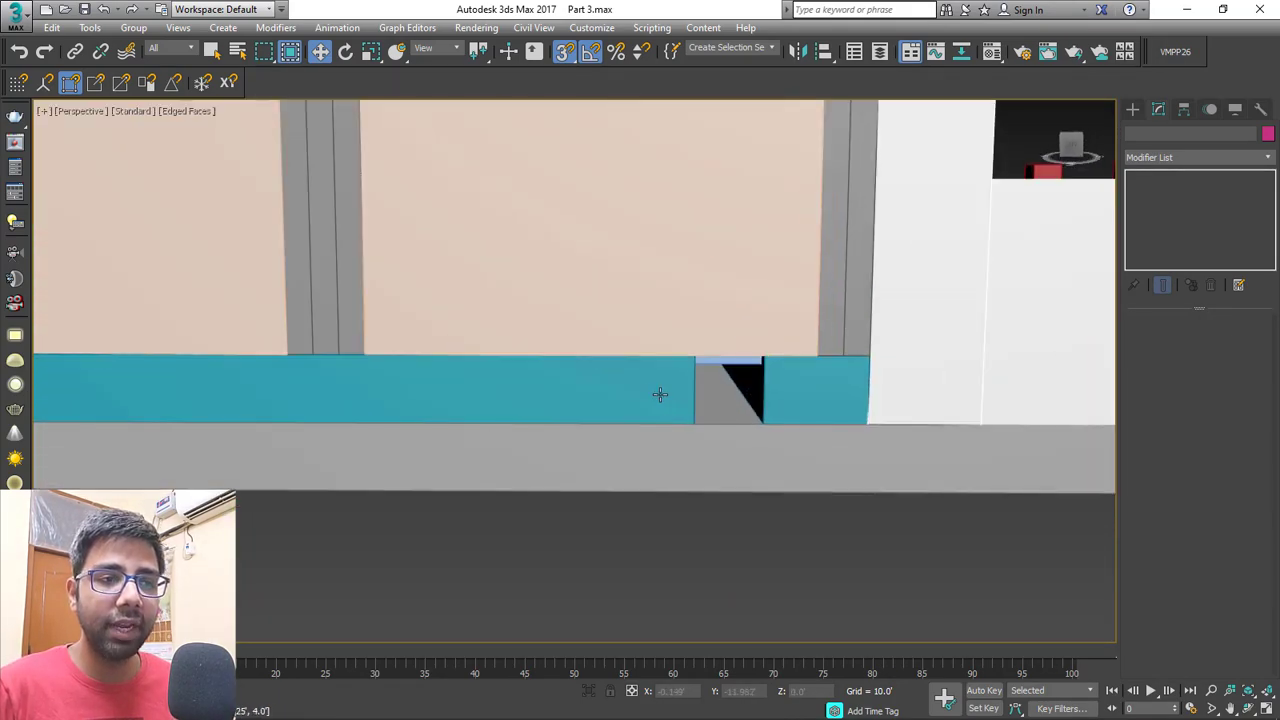
# Set the length of the main teal floor slab under the house to 39.5'.
pyautogui.click(642, 393)
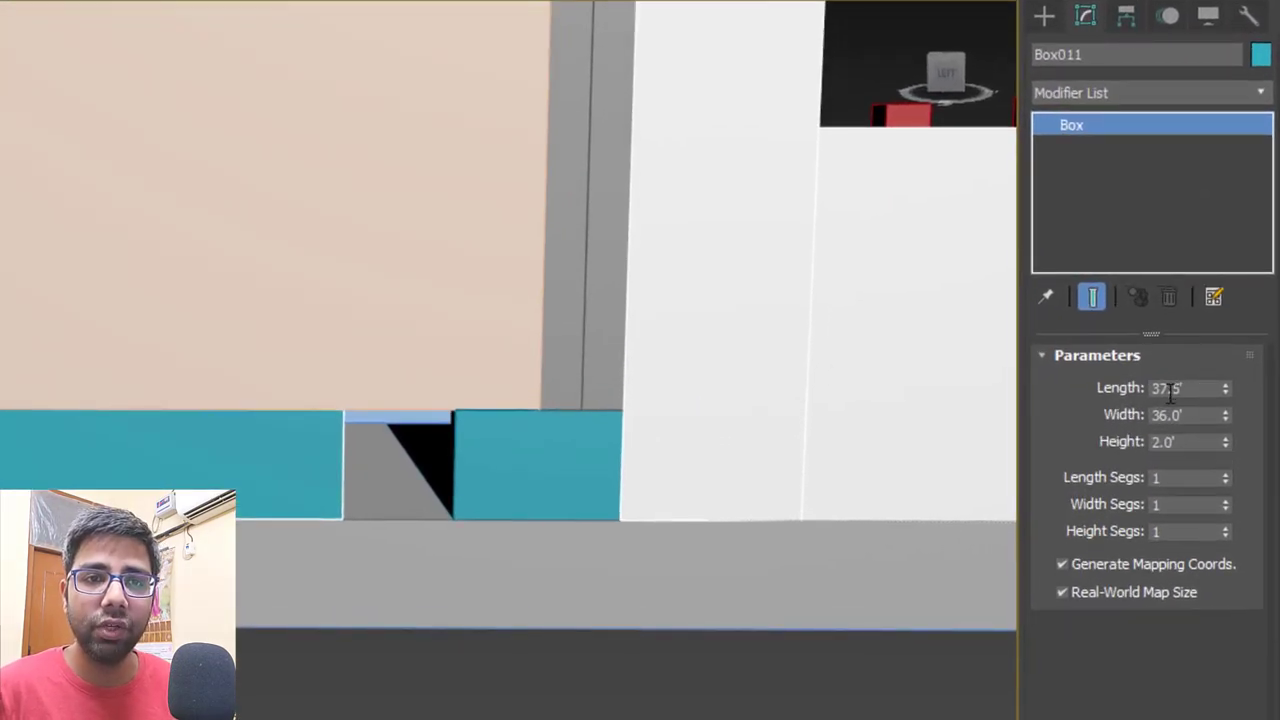
pyautogui.click(1170, 389)
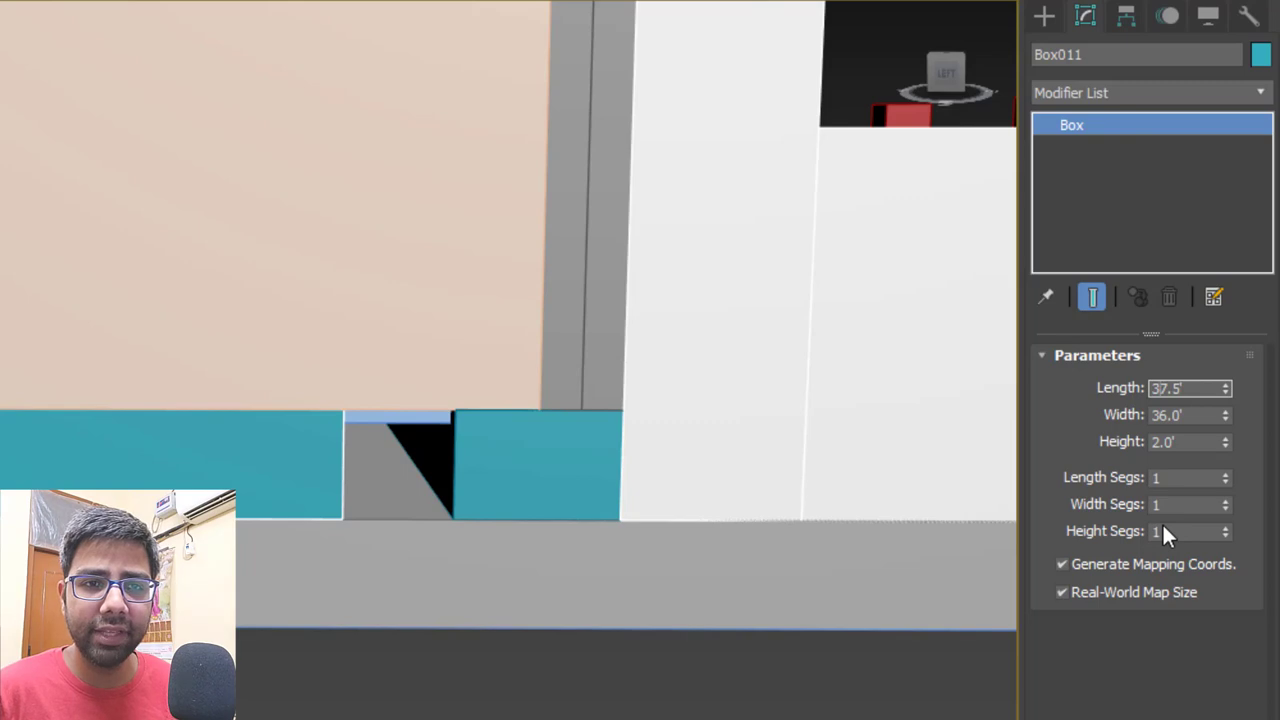
pyautogui.press('Right')
pyautogui.press('BackSpace')
pyautogui.write('9')
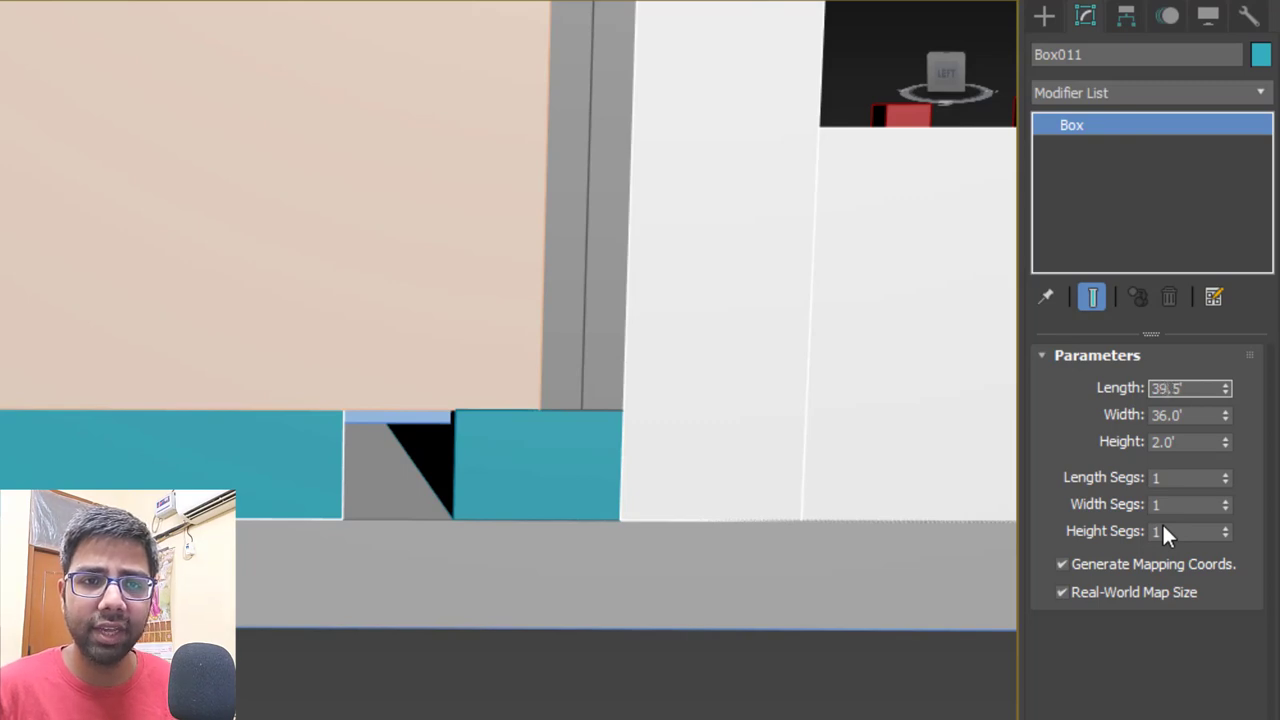
pyautogui.press('Return')
# Move the teal floor slab along Y so its end corner snaps to the adjoining front teal slab, and check its other end.
pyautogui.scroll(-2, 669, 586)
pyautogui.scroll(4, 471, 551)
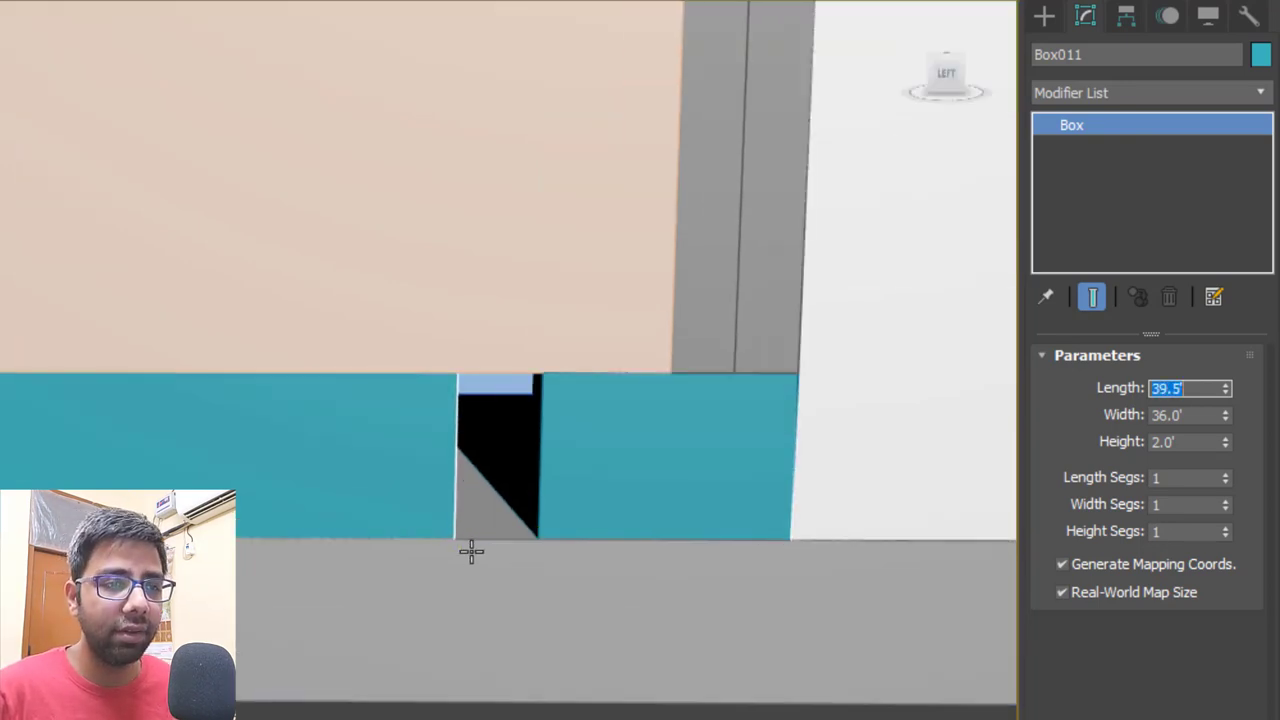
pyautogui.scroll(-5, 726, 543)
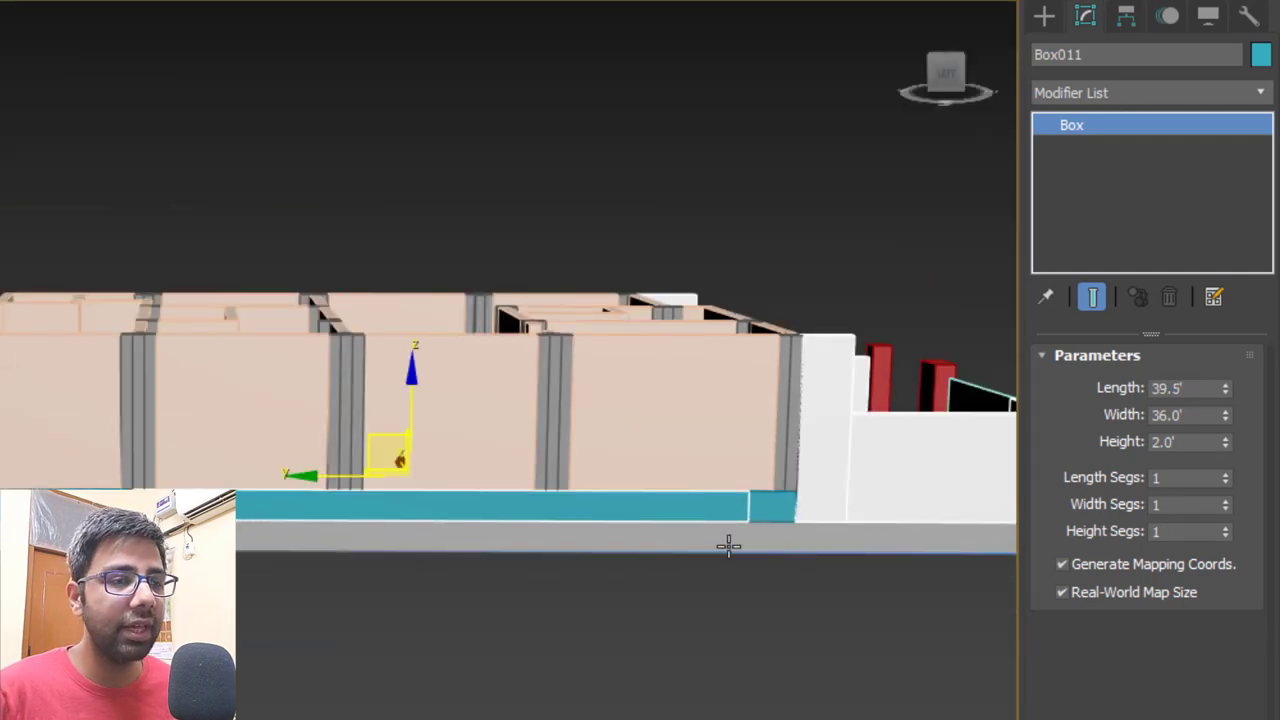
pyautogui.click(558, 590)
pyautogui.scroll(6, 620, 580)
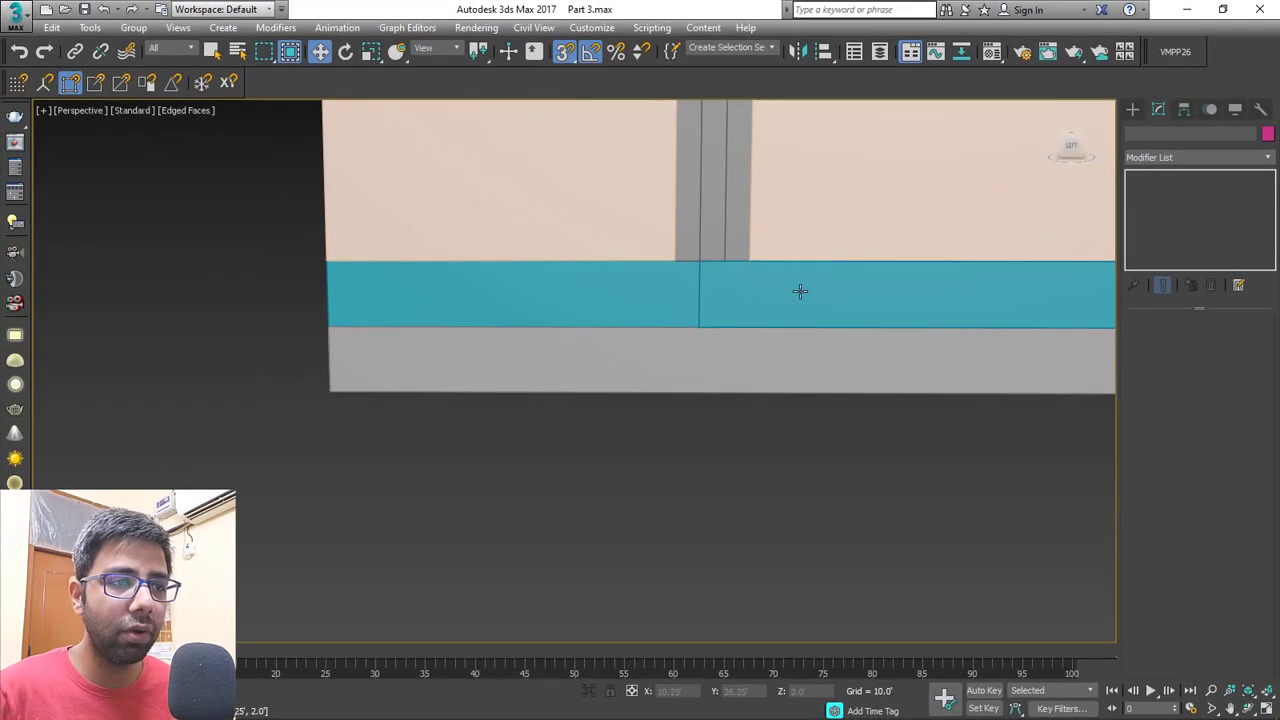
# Set the length of the gray base slab beneath the whole house to 71'.
pyautogui.scroll(-4, 539, 301)
pyautogui.moveTo(1031, 306); pyautogui.dragTo(397, 331, button='middle')
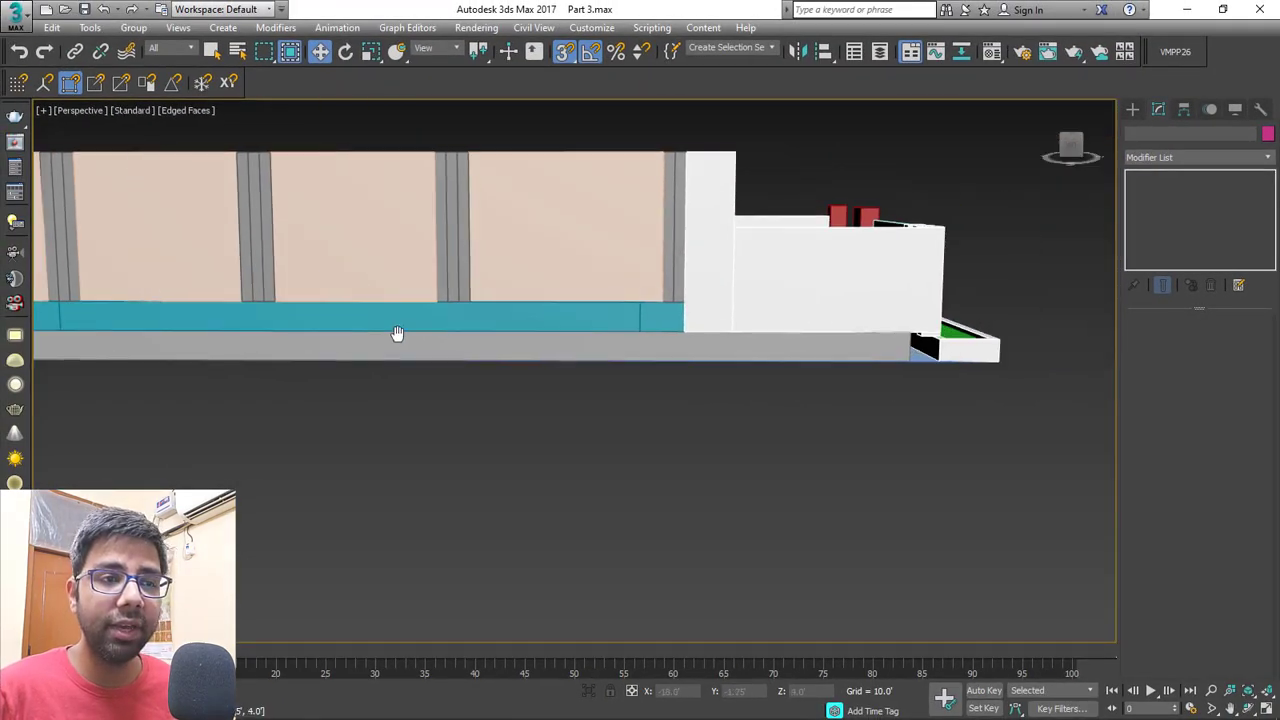
pyautogui.scroll(3, 777, 349)
pyautogui.click(790, 343)
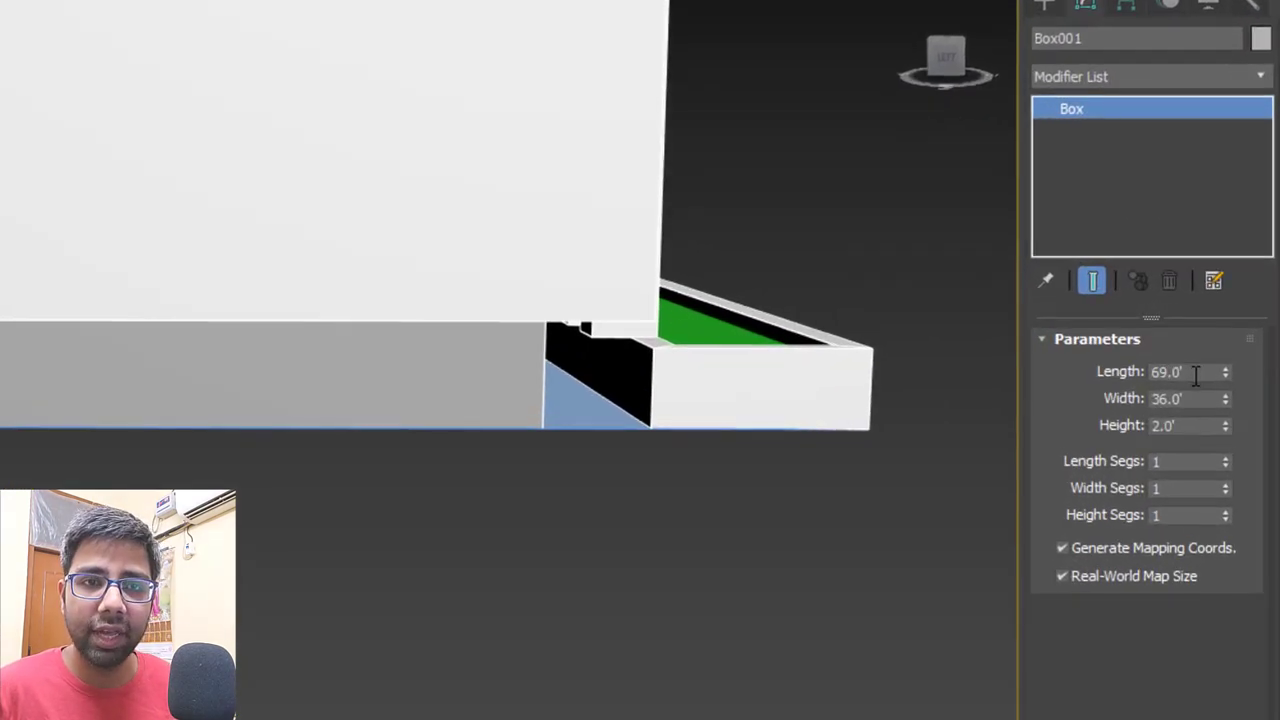
pyautogui.moveTo(1225, 343); pyautogui.dragTo(1149, 340)
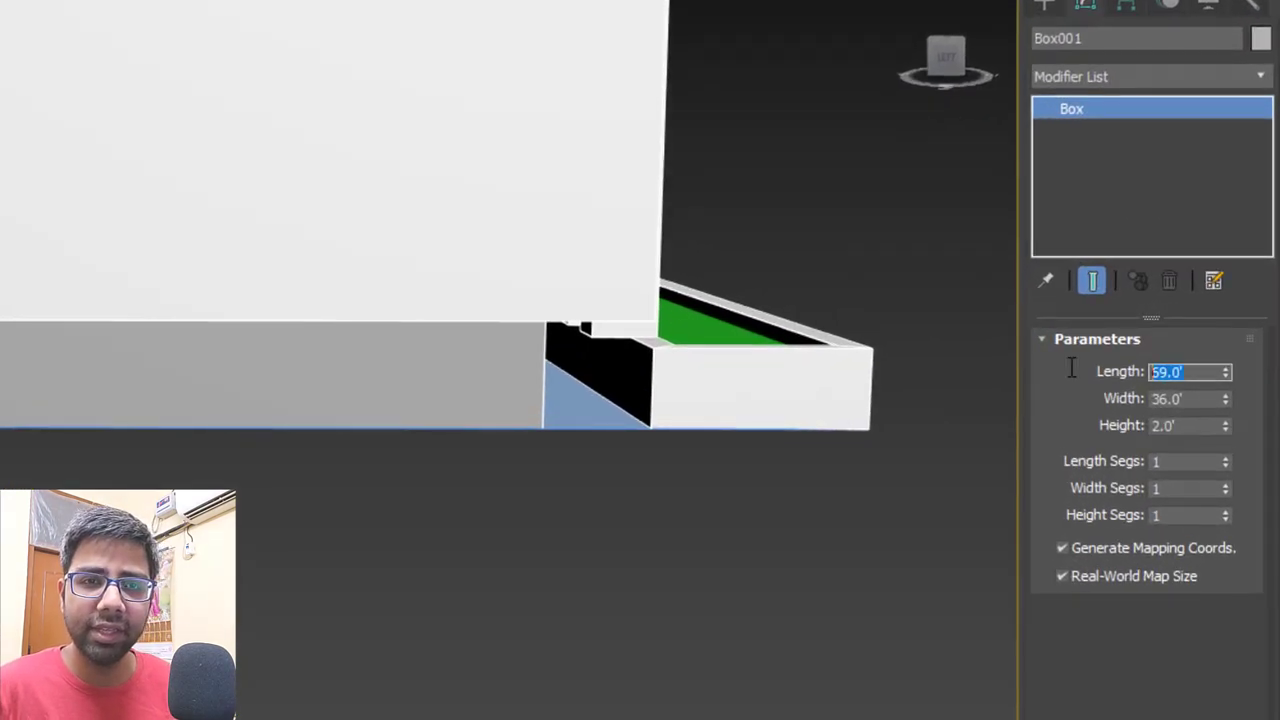
pyautogui.write('7')
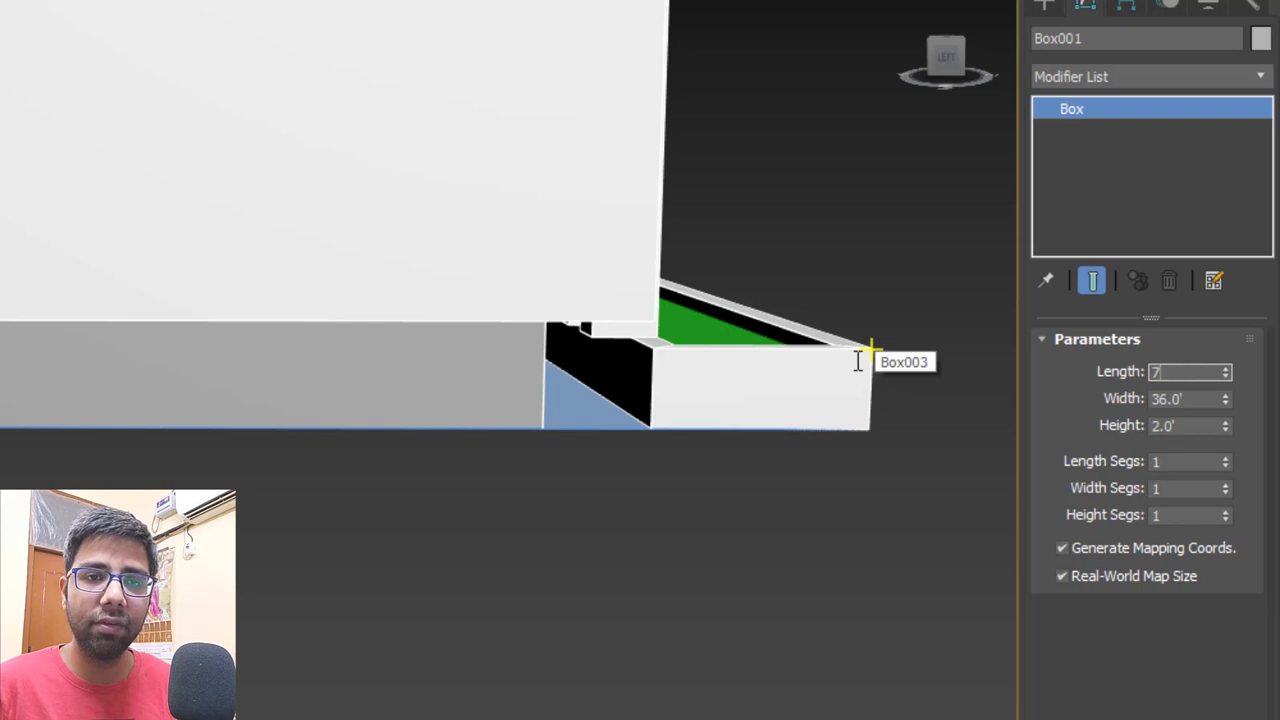
pyautogui.write('1')
pyautogui.press('Return')
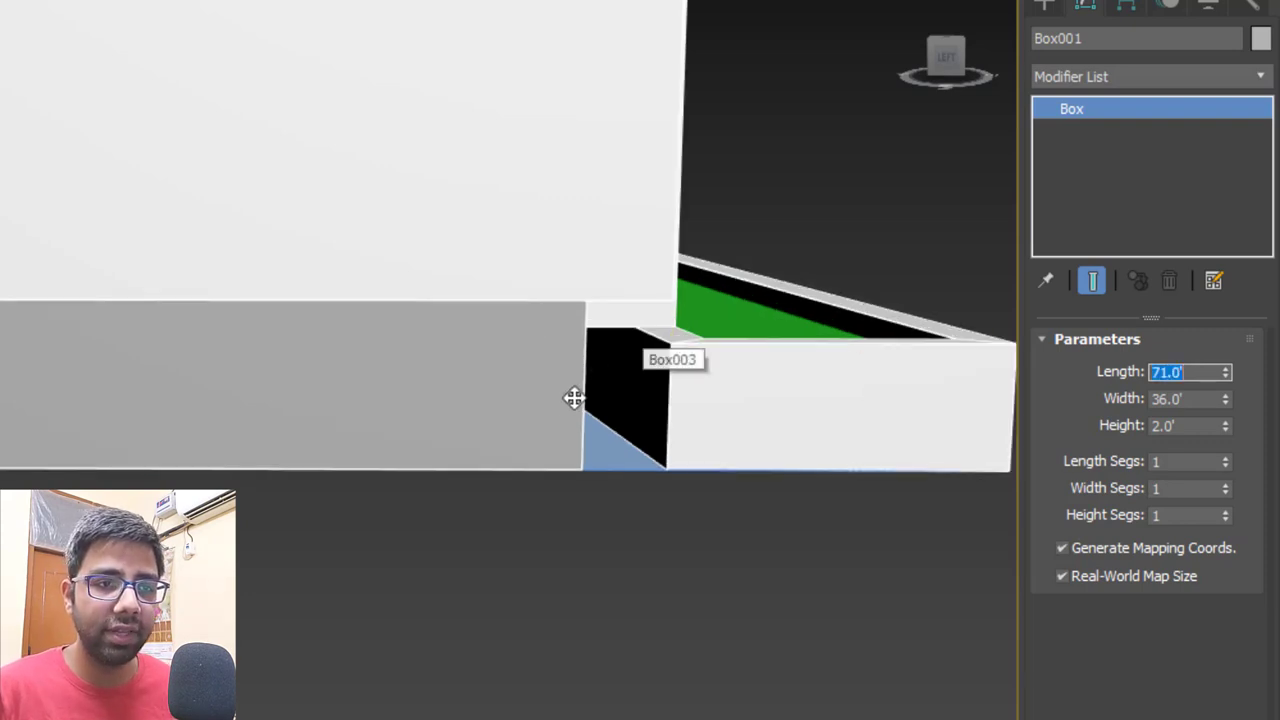
# Move the gray base slab toward the front so its lower end corner snaps to the planter box, and deselect it.
pyautogui.moveTo(578, 460); pyautogui.dragTo(669, 472)
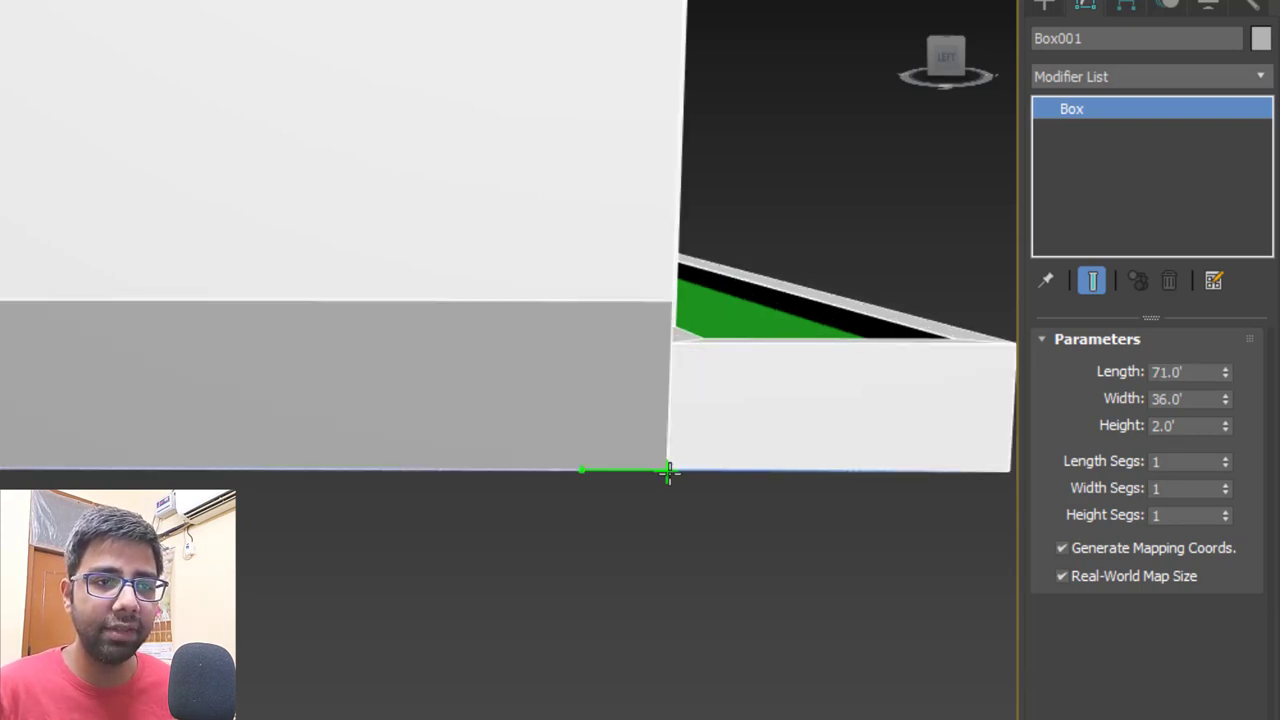
pyautogui.scroll(-5, 640, 574)
pyautogui.click(630, 580)
# Examine the rooms, partition walls, and floor skirting of the extended house from above and from the side.
pyautogui.keyDown('alt'); pyautogui.moveTo(611, 552); pyautogui.dragTo(851, 446, button='middle'); pyautogui.keyUp('alt')
pyautogui.scroll(5, 731, 380)
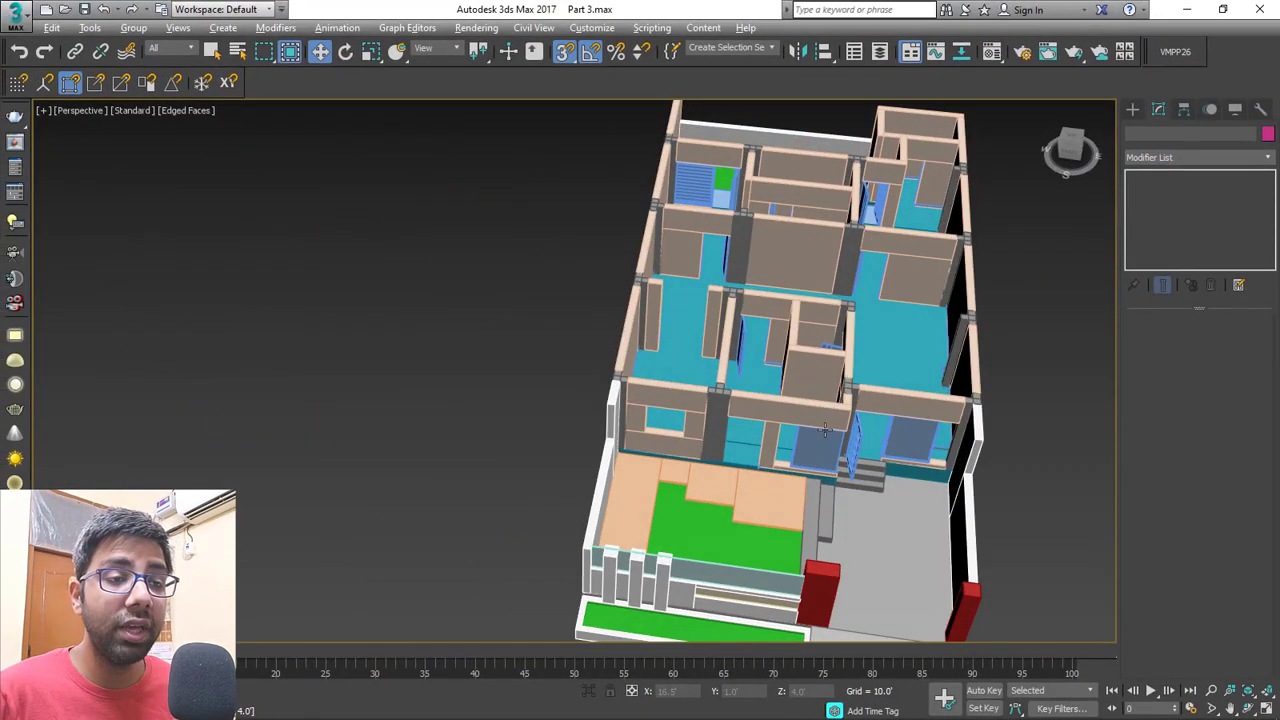
pyautogui.scroll(8, 840, 212)
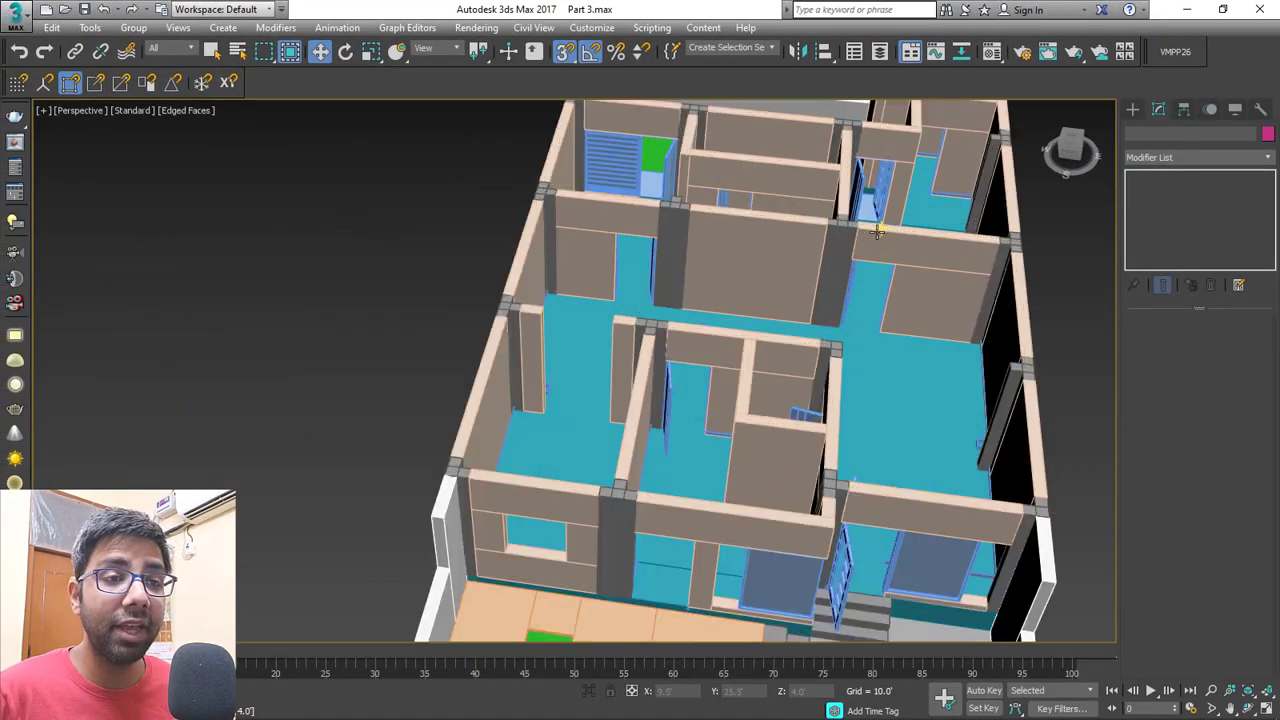
pyautogui.moveTo(852, 318); pyautogui.dragTo(802, 248, button='middle')
pyautogui.scroll(-6, 831, 377)
pyautogui.scroll(6, 789, 278)
pyautogui.scroll(-3, 765, 402)
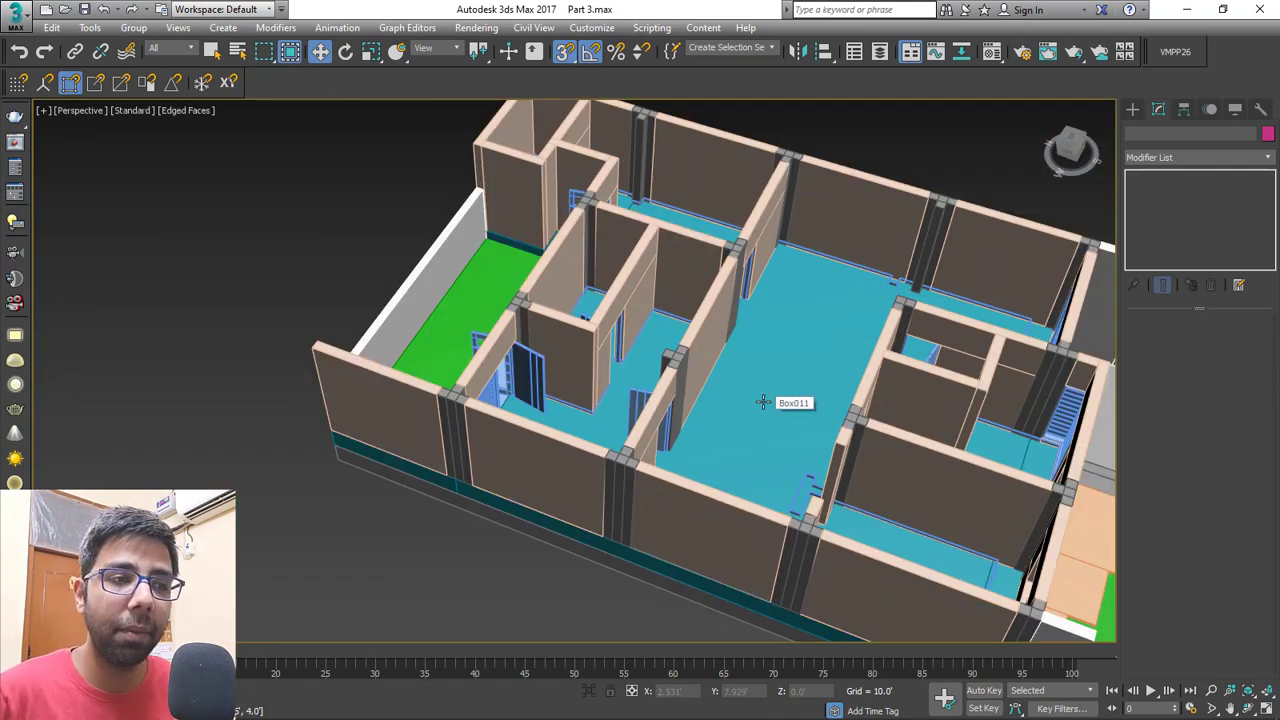
pyautogui.keyDown('alt'); pyautogui.moveTo(763, 402); pyautogui.dragTo(773, 371, button='middle'); pyautogui.keyUp('alt')
pyautogui.scroll(4, 773, 371)
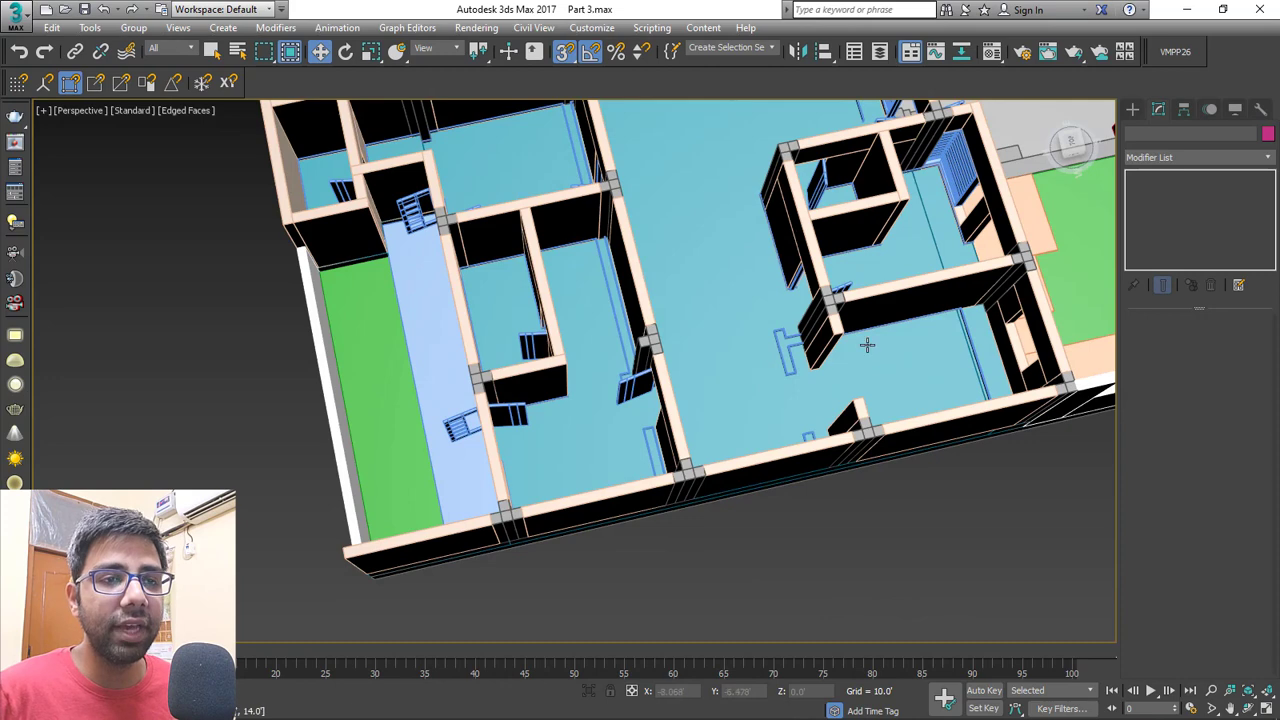
pyautogui.keyDown('alt'); pyautogui.moveTo(867, 345); pyautogui.dragTo(840, 340, button='middle'); pyautogui.keyUp('alt')
pyautogui.scroll(5, 743, 329)
# Select the floor skirting line running through the front room and central hall, and switch it to Vertex editing.
pyautogui.click(743, 329)
pyautogui.scroll(-3, 728, 343)
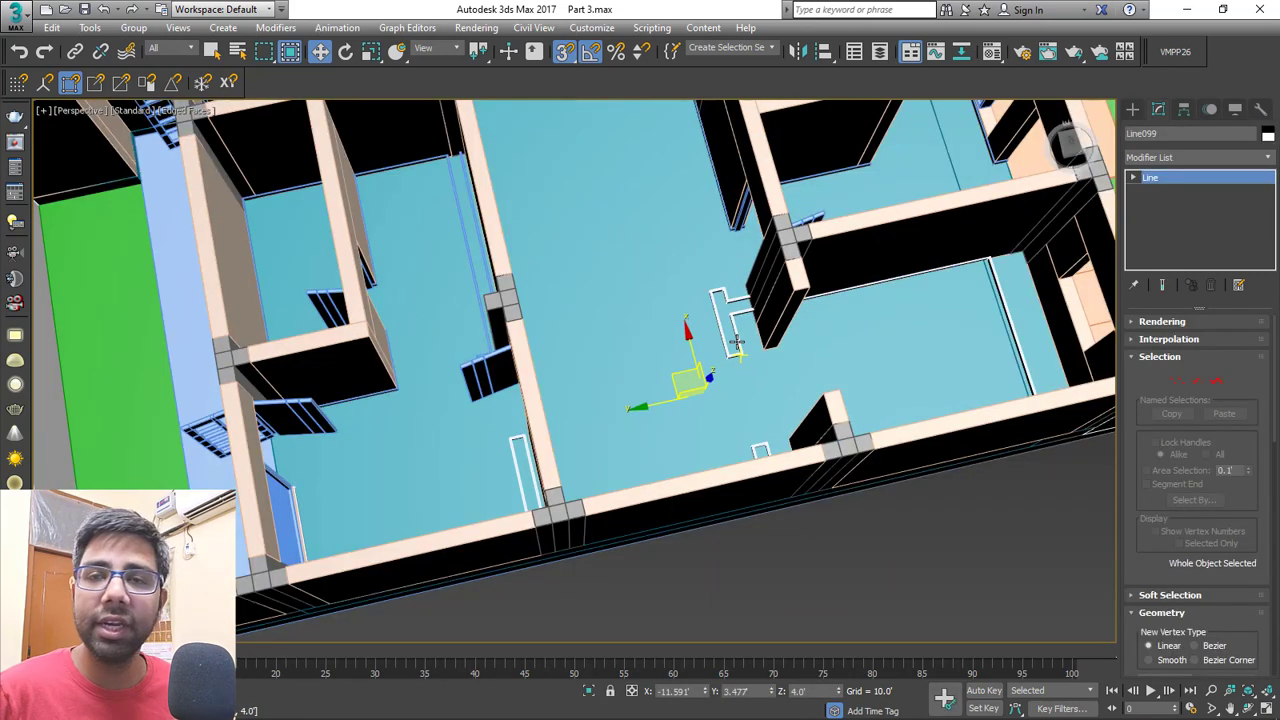
pyautogui.keyDown('alt'); pyautogui.moveTo(737, 343); pyautogui.dragTo(745, 243, button='middle'); pyautogui.keyUp('alt')
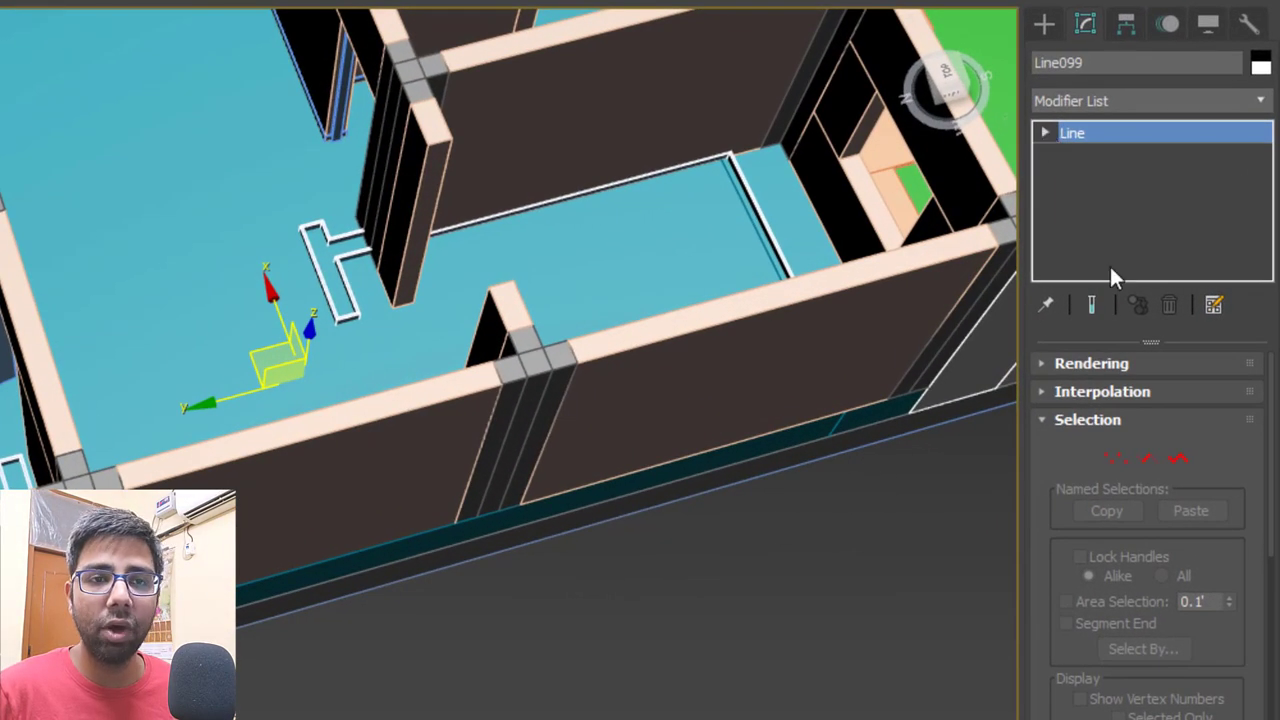
pyautogui.click(1050, 133)
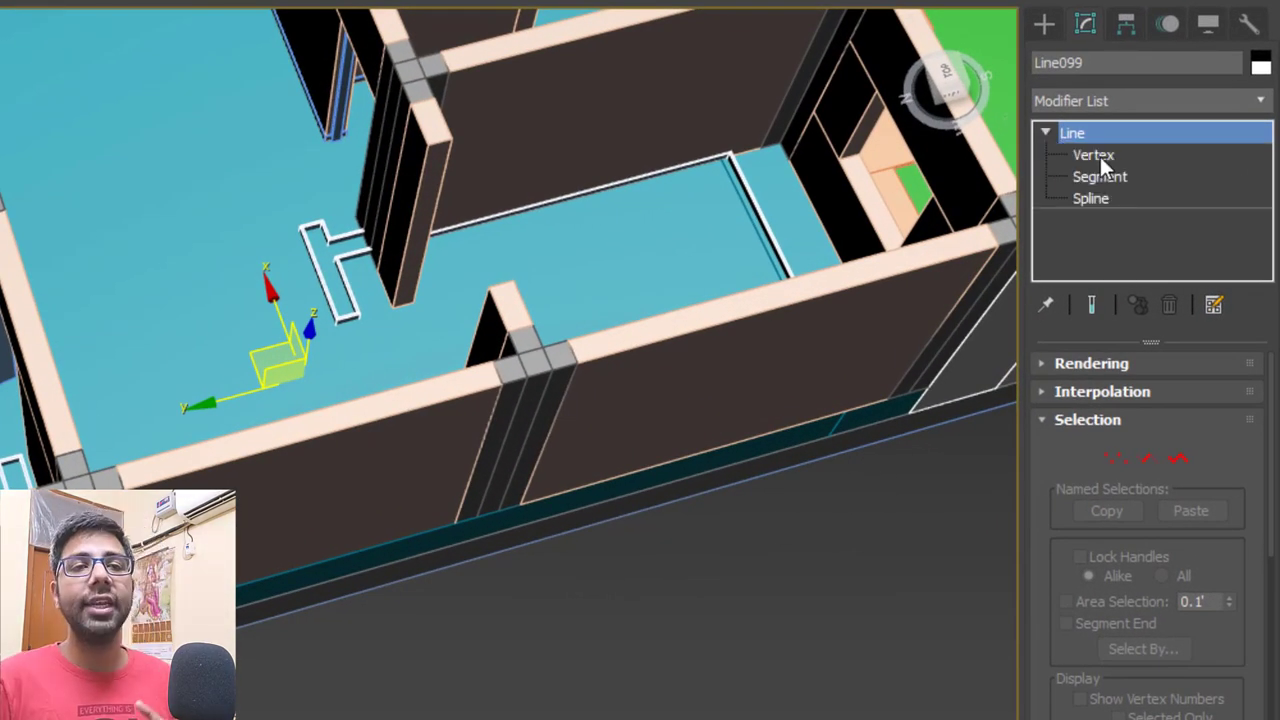
pyautogui.click(1099, 156)
# Examine the skirting outline's corners around the wall stubs, the shifted columns and the hall's rear wall.
pyautogui.scroll(-3, 302, 403)
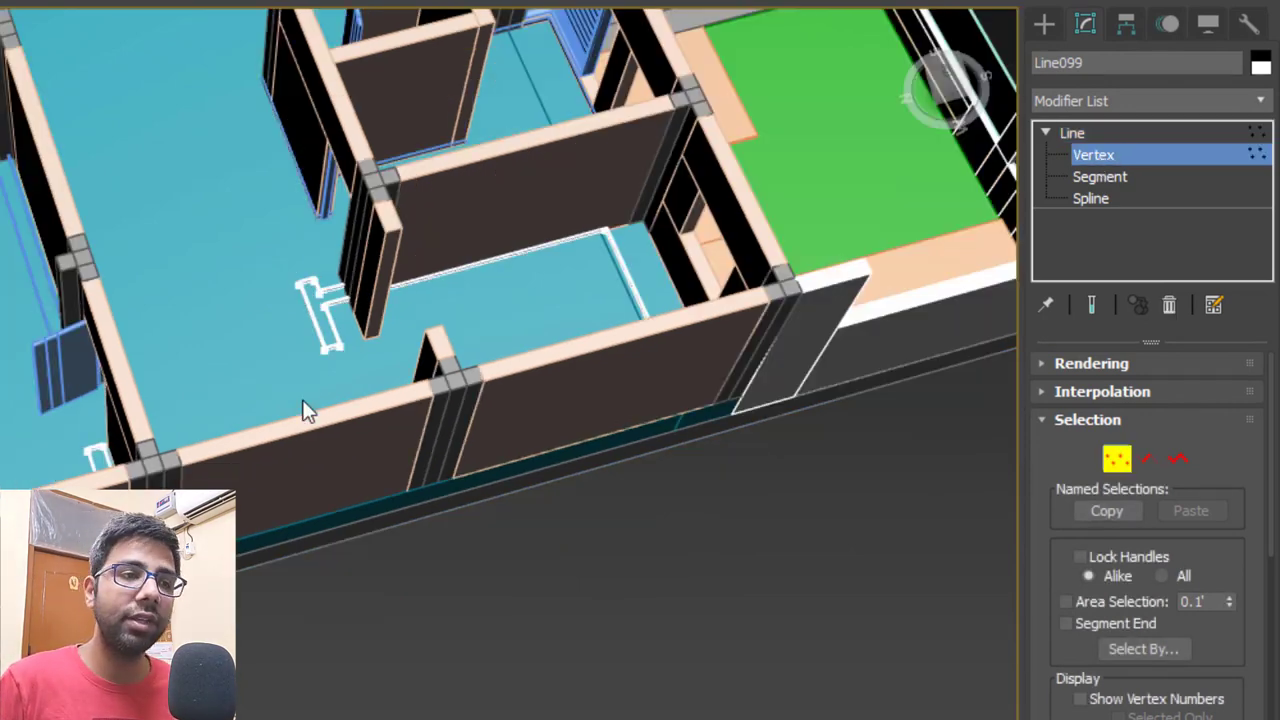
pyautogui.keyDown('alt'); pyautogui.moveTo(302, 403); pyautogui.dragTo(489, 223, button='middle'); pyautogui.keyUp('alt')
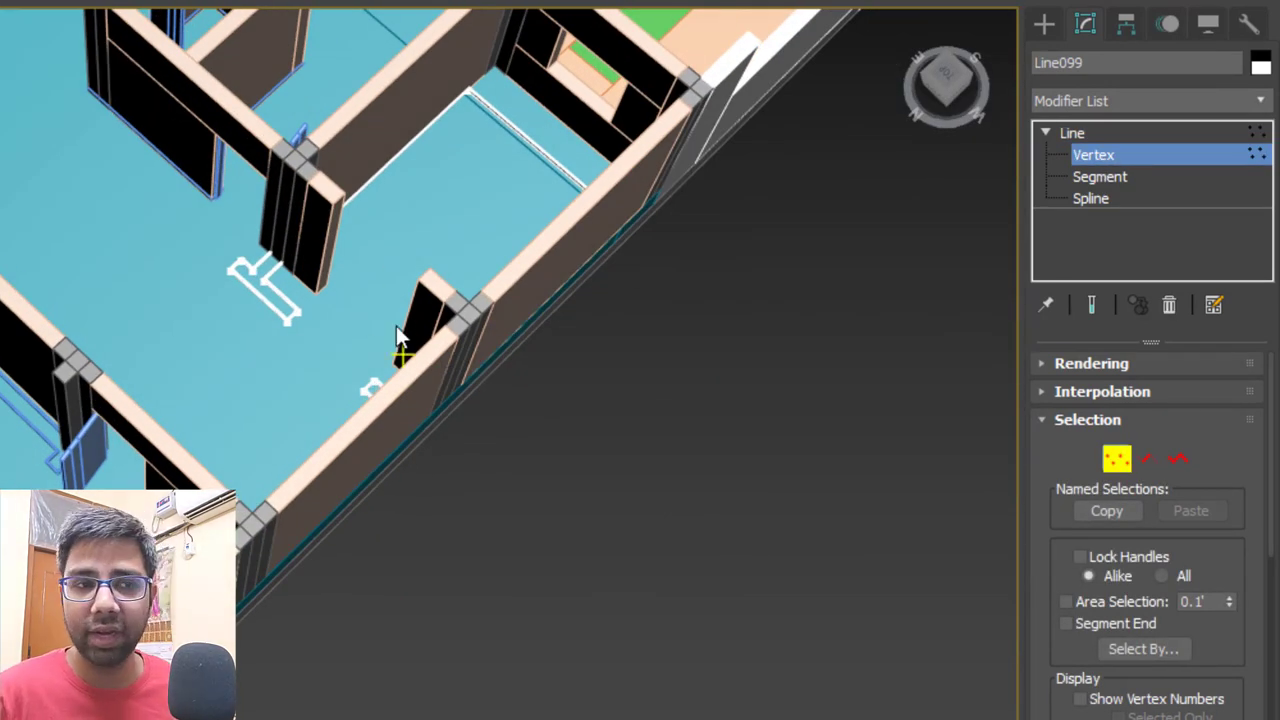
pyautogui.keyDown('alt'); pyautogui.moveTo(371, 374); pyautogui.dragTo(466, 477, button='middle'); pyautogui.keyUp('alt')
pyautogui.scroll(3, 466, 477)
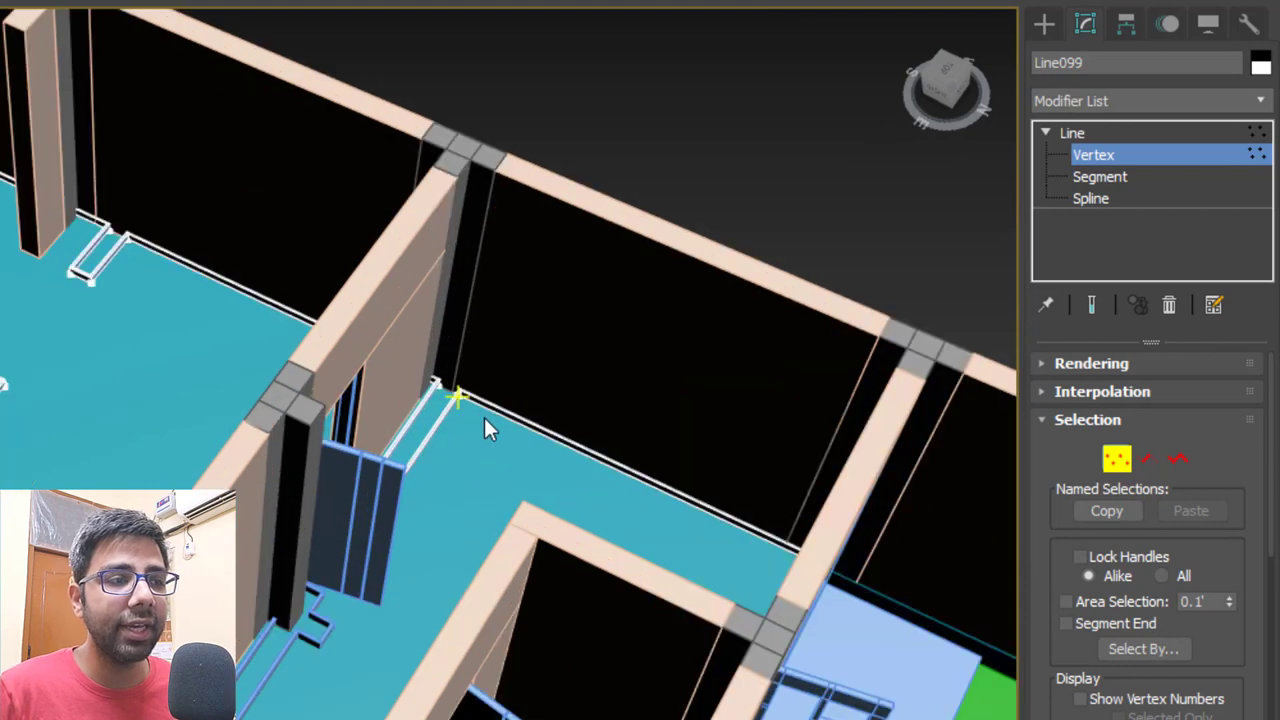
pyautogui.moveTo(484, 418); pyautogui.dragTo(611, 485, button='middle')
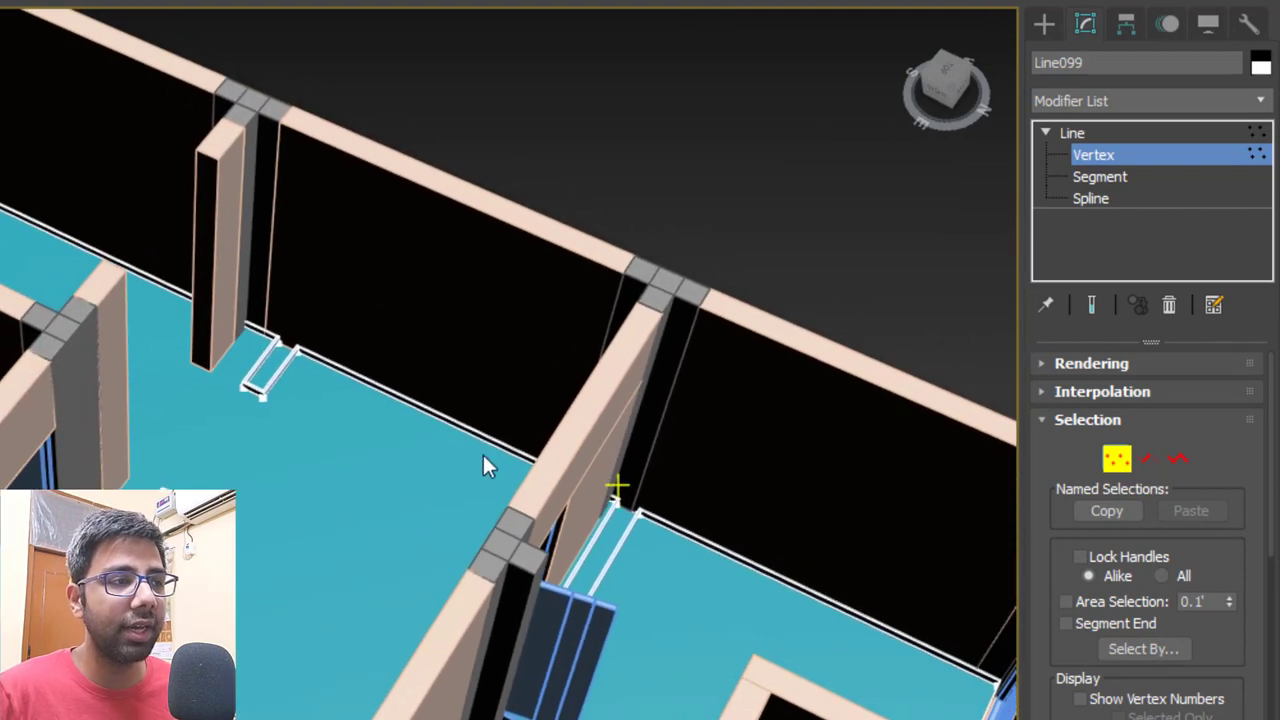
pyautogui.scroll(-3, 612, 470)
pyautogui.scroll(3, 555, 405)
pyautogui.scroll(4, 479, 394)
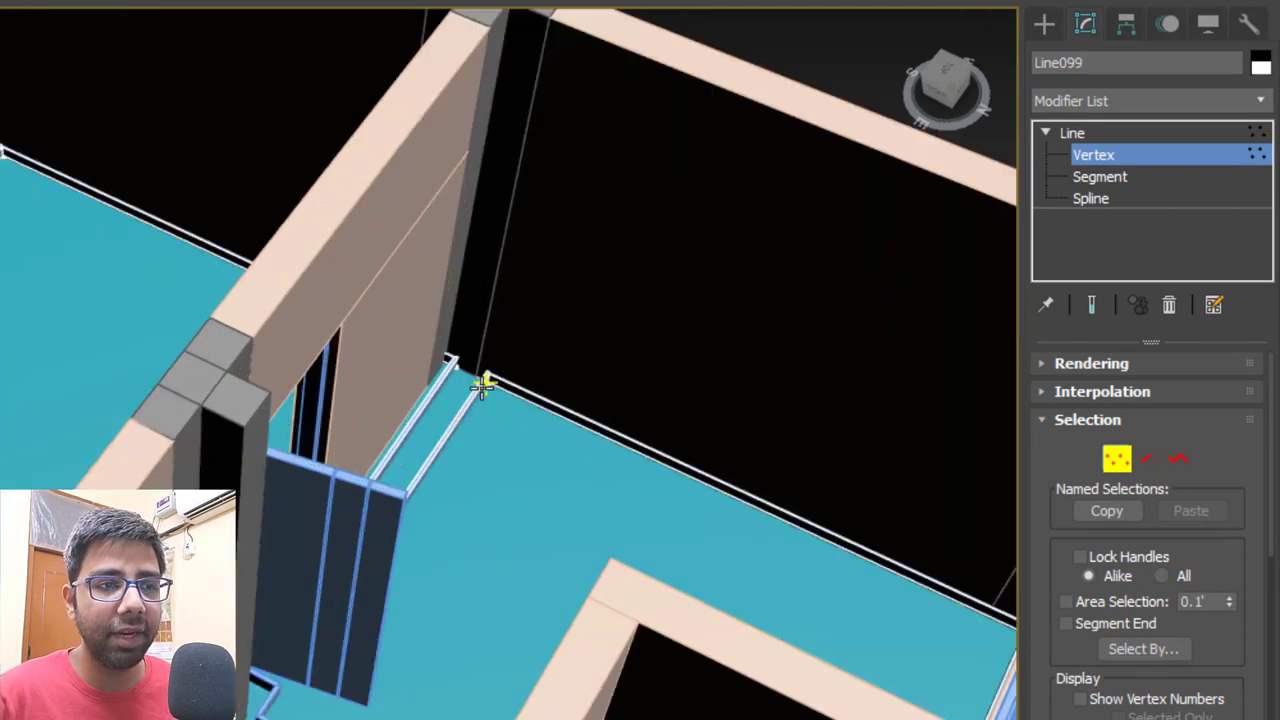
pyautogui.scroll(-5, 488, 389)
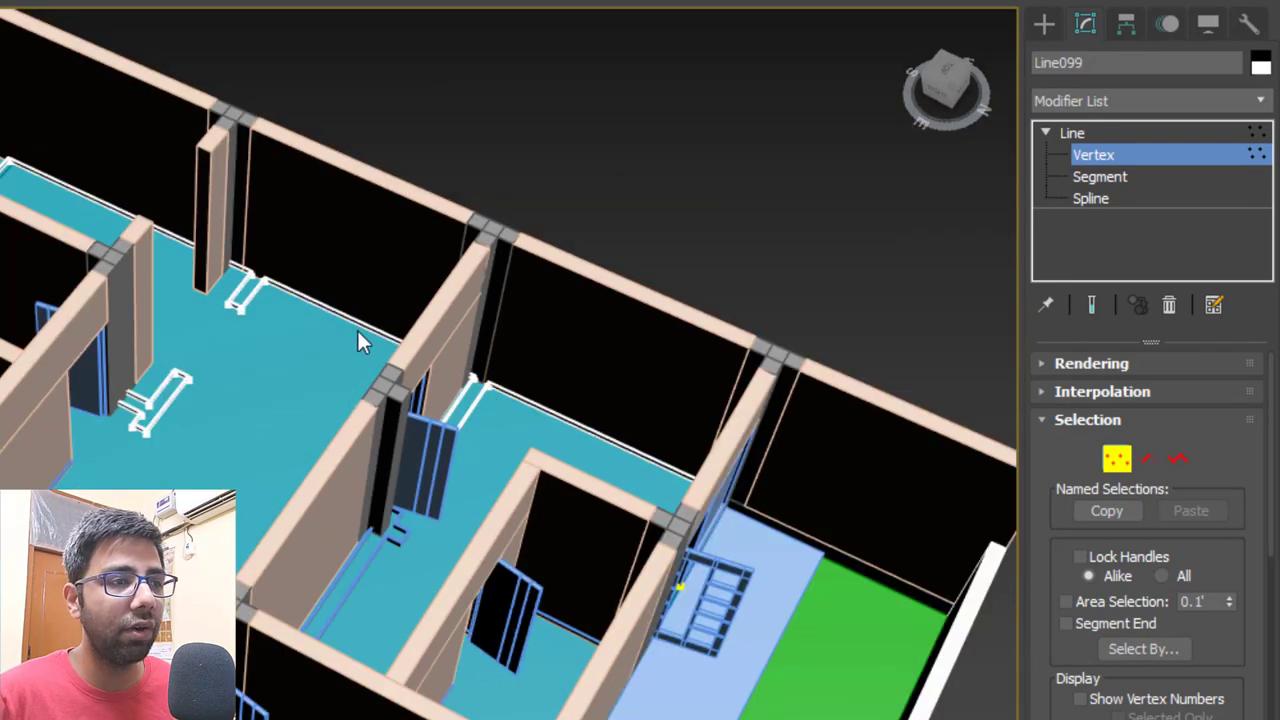
# In wireframe display, select all the skirting line's vertices from the front wall back to the hall's rear wall.
pyautogui.press('F3')
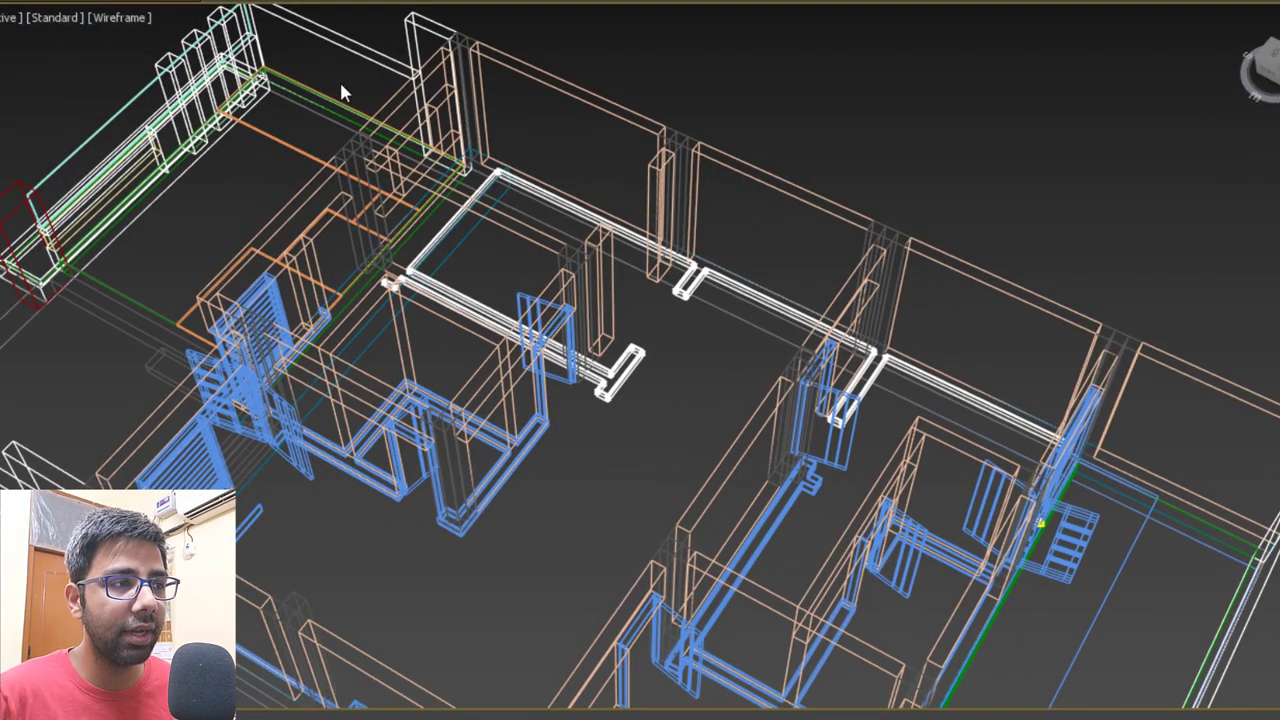
pyautogui.moveTo(339, 79); pyautogui.dragTo(918, 484)
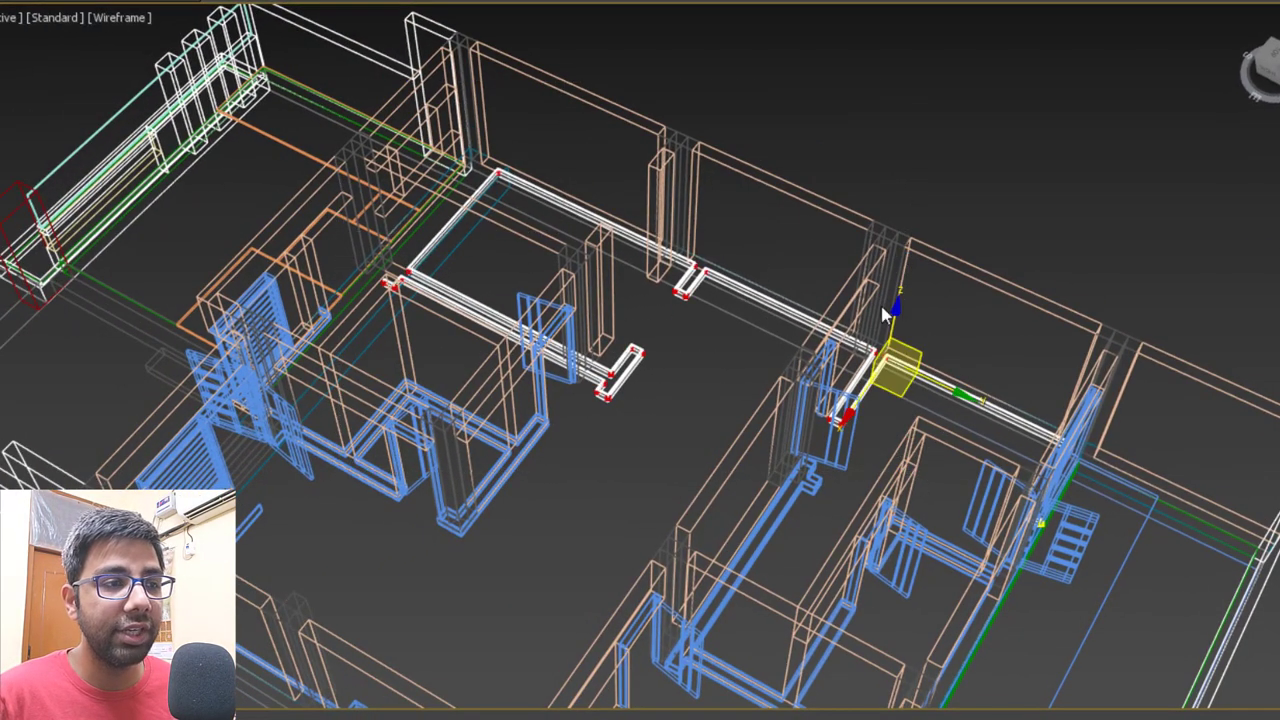
pyautogui.press('F3')
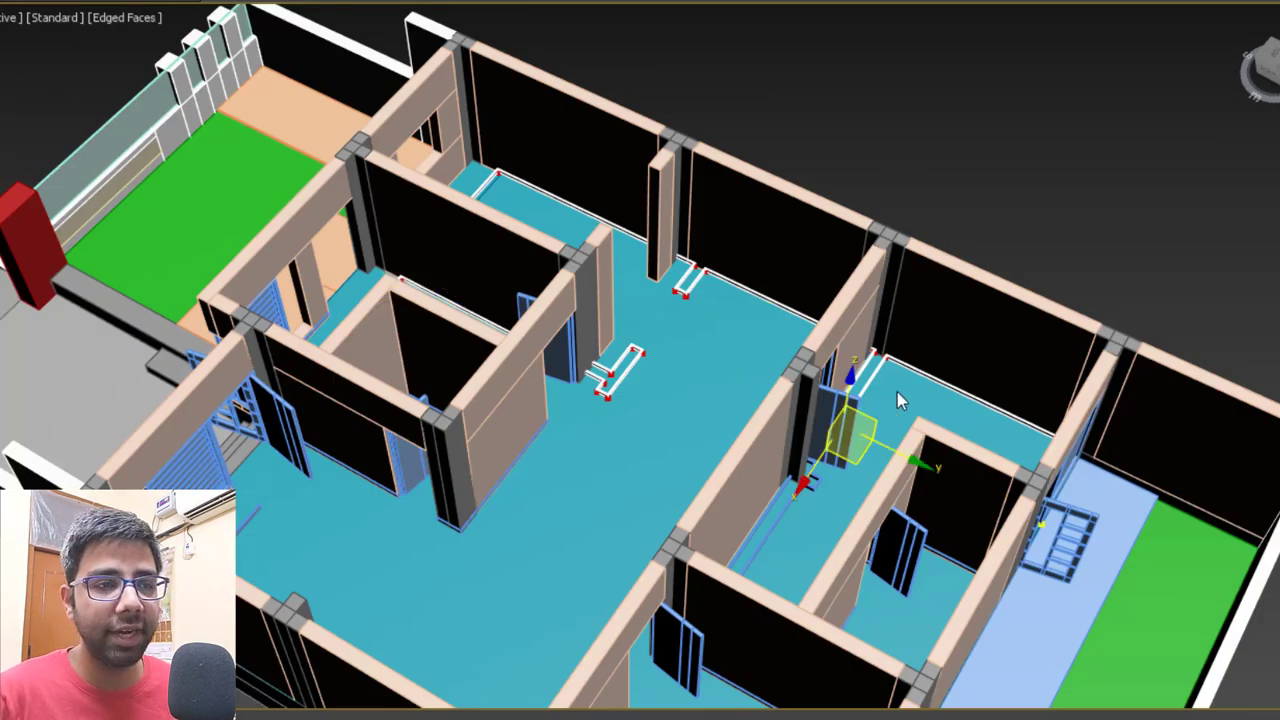
# Move the selected skirting vertices toward the front so the rear corner vertex snaps to the column's corner, and check the skirting in the hall.
pyautogui.scroll(10, 897, 392)
pyautogui.press('F3')
pyautogui.click(807, 275)
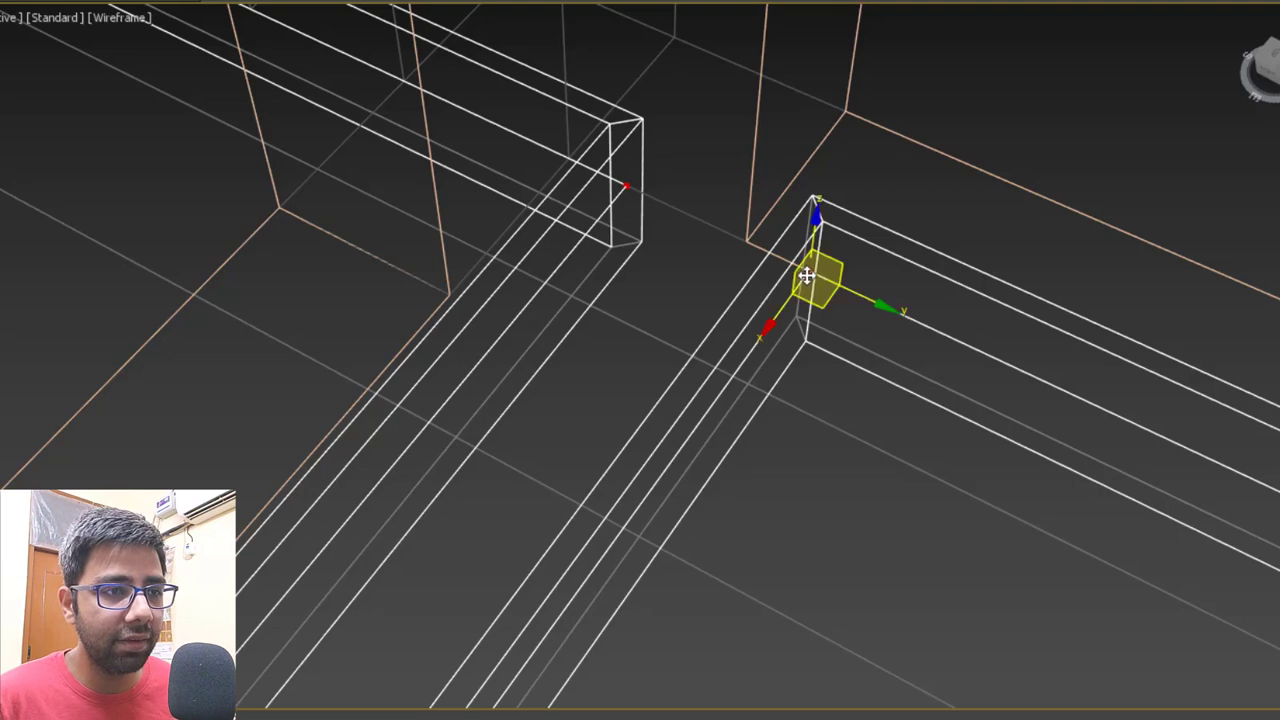
pyautogui.moveTo(807, 275)
pyautogui.mouseDown()
pyautogui.moveTo(731, 263)
pyautogui.moveTo(571, 165)
pyautogui.mouseUp()
pyautogui.press('F3')
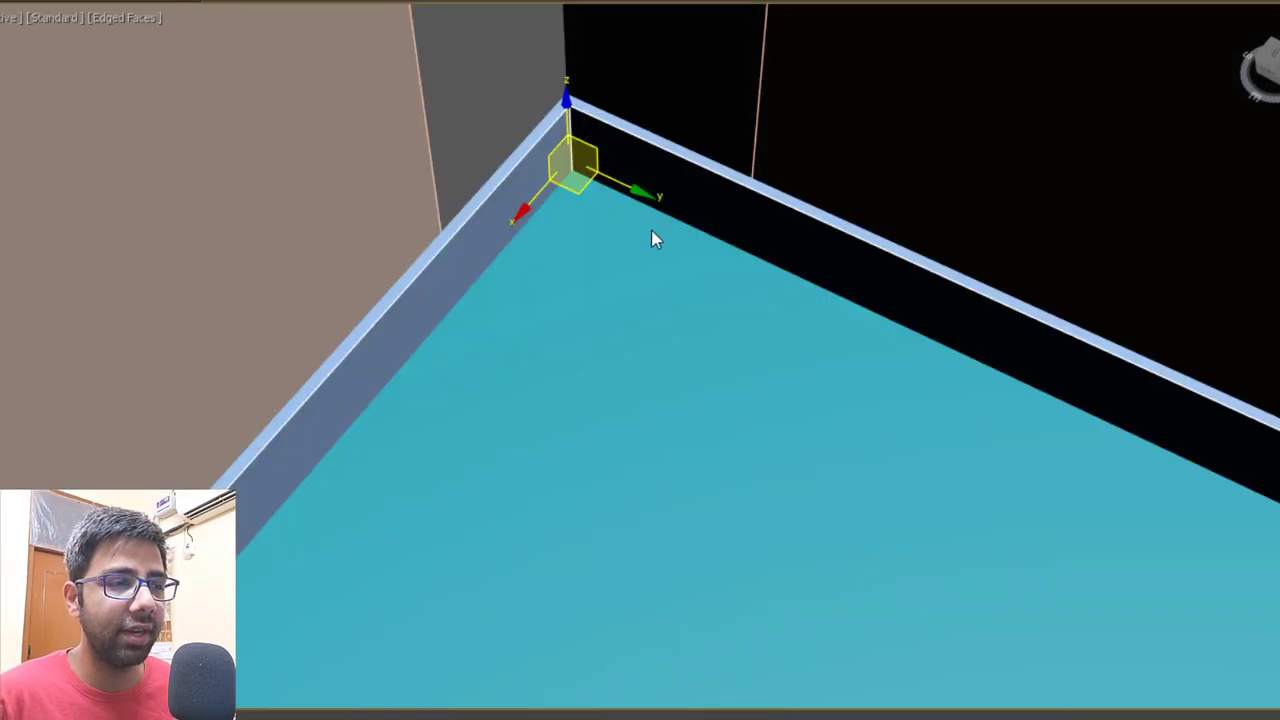
pyautogui.scroll(-6, 655, 240)
pyautogui.moveTo(826, 474); pyautogui.dragTo(1056, 528, button='middle')
pyautogui.scroll(2, 893, 458)
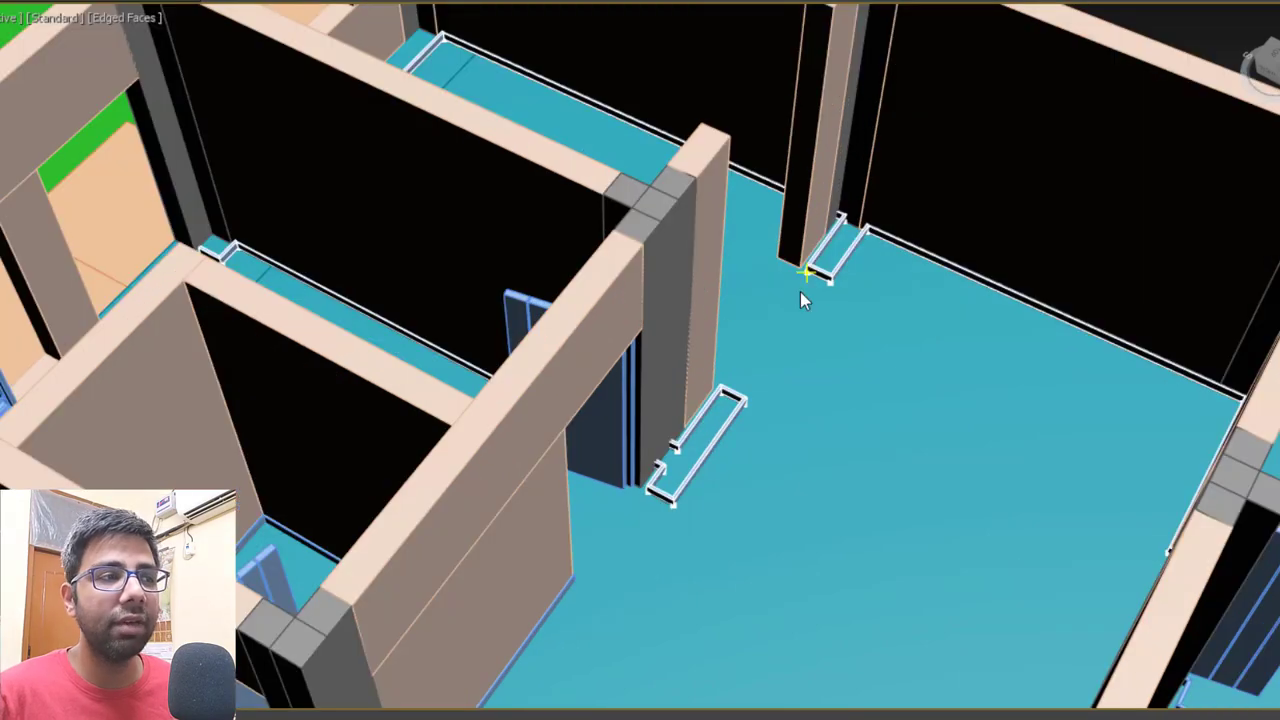
# Select the hall skirting's vertices around the free-standing wall stubs that are still offset from the walls.
pyautogui.scroll(-5, 800, 293)
pyautogui.moveTo(491, 43); pyautogui.dragTo(920, 498)
pyautogui.scroll(5, 824, 300)
pyautogui.scroll(4, 826, 280)
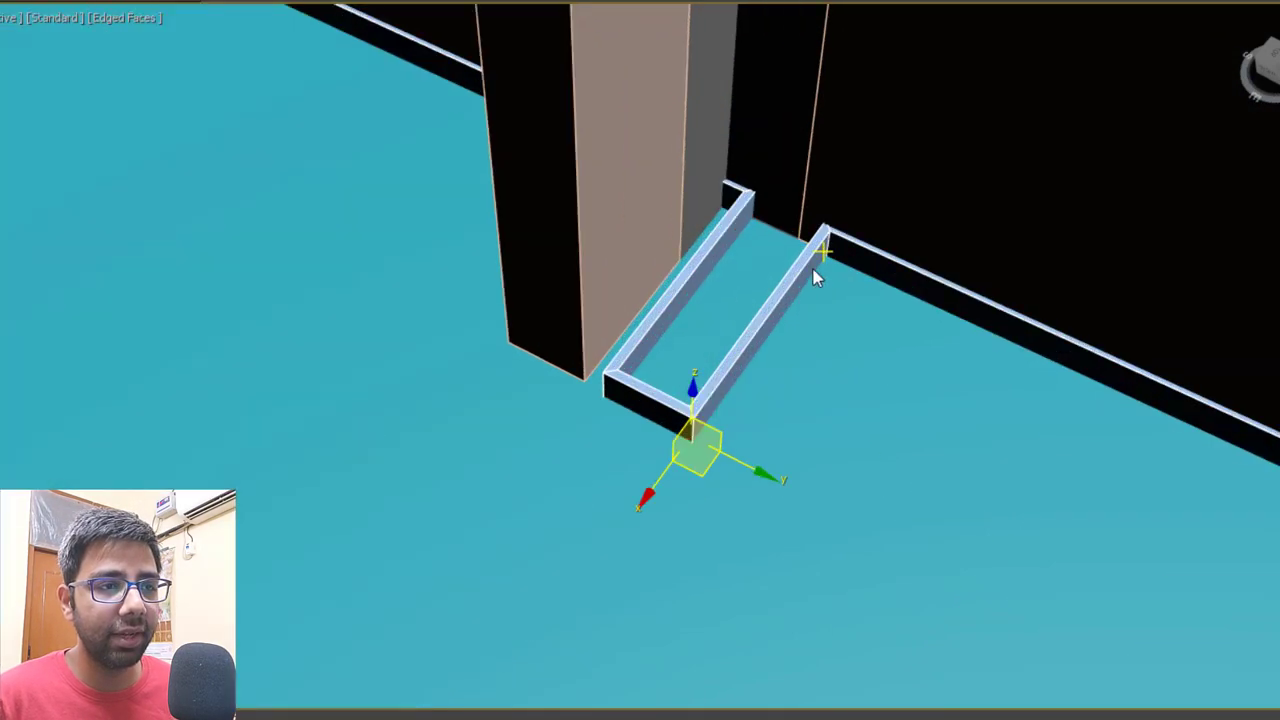
# In wireframe display, snap the selected skirting vertices to the wall stub's base corner, check the hall, and leave vertex editing.
pyautogui.press('F3')
pyautogui.scroll(3, 780, 230)
pyautogui.scroll(-3, 650, 250)
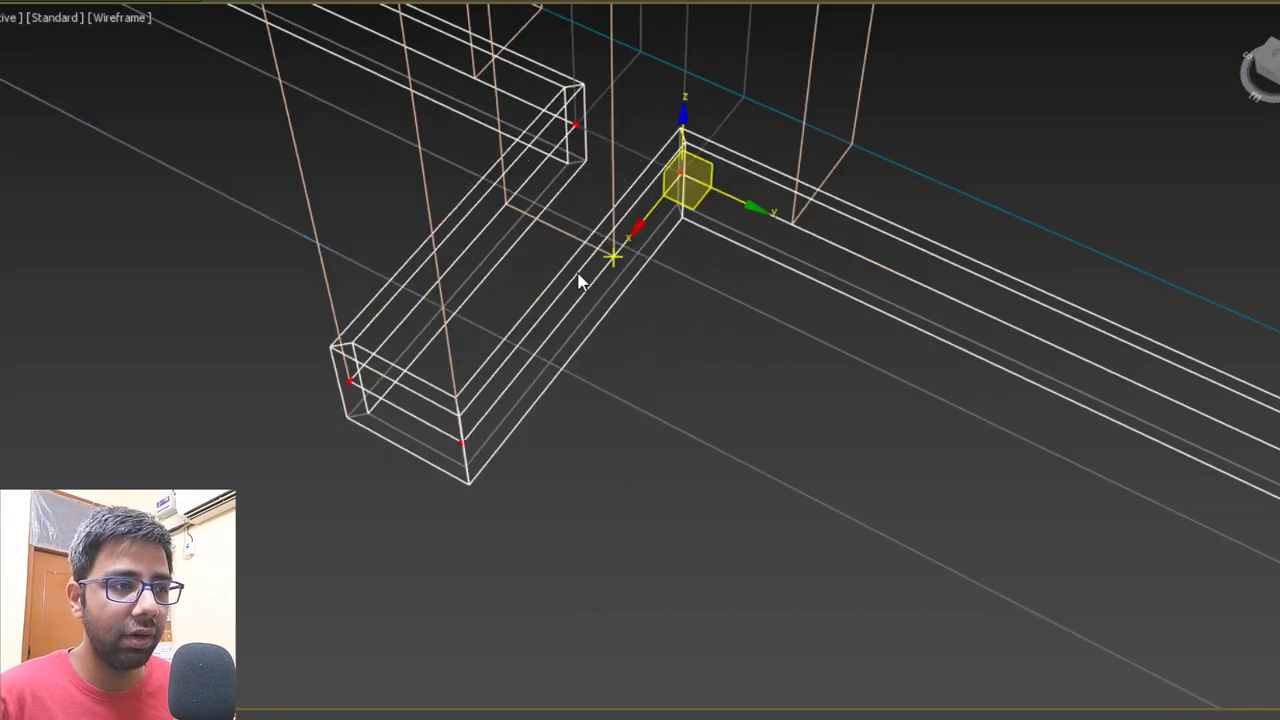
pyautogui.press('F3')
pyautogui.scroll(-5, 600, 306)
pyautogui.keyDown('alt'); pyautogui.moveTo(704, 236); pyautogui.dragTo(724, 322, button='middle'); pyautogui.keyUp('alt')
pyautogui.scroll(5, 690, 238)
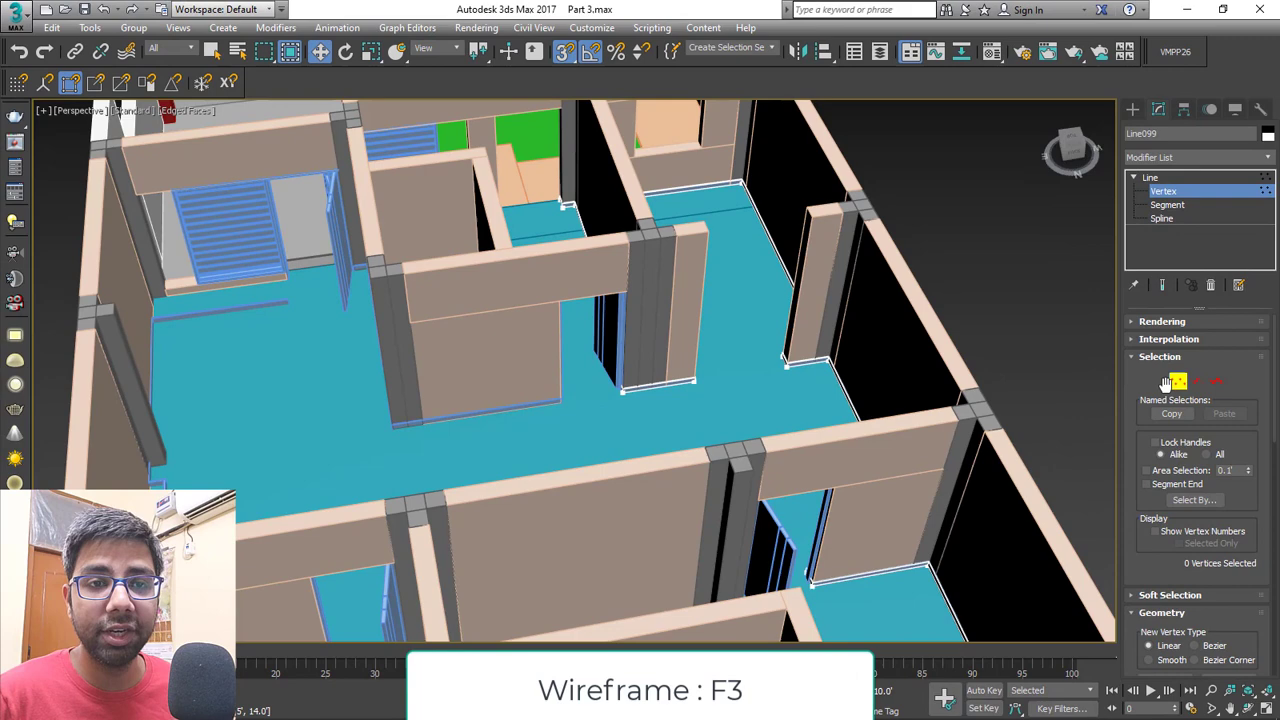
pyautogui.click(1178, 382)
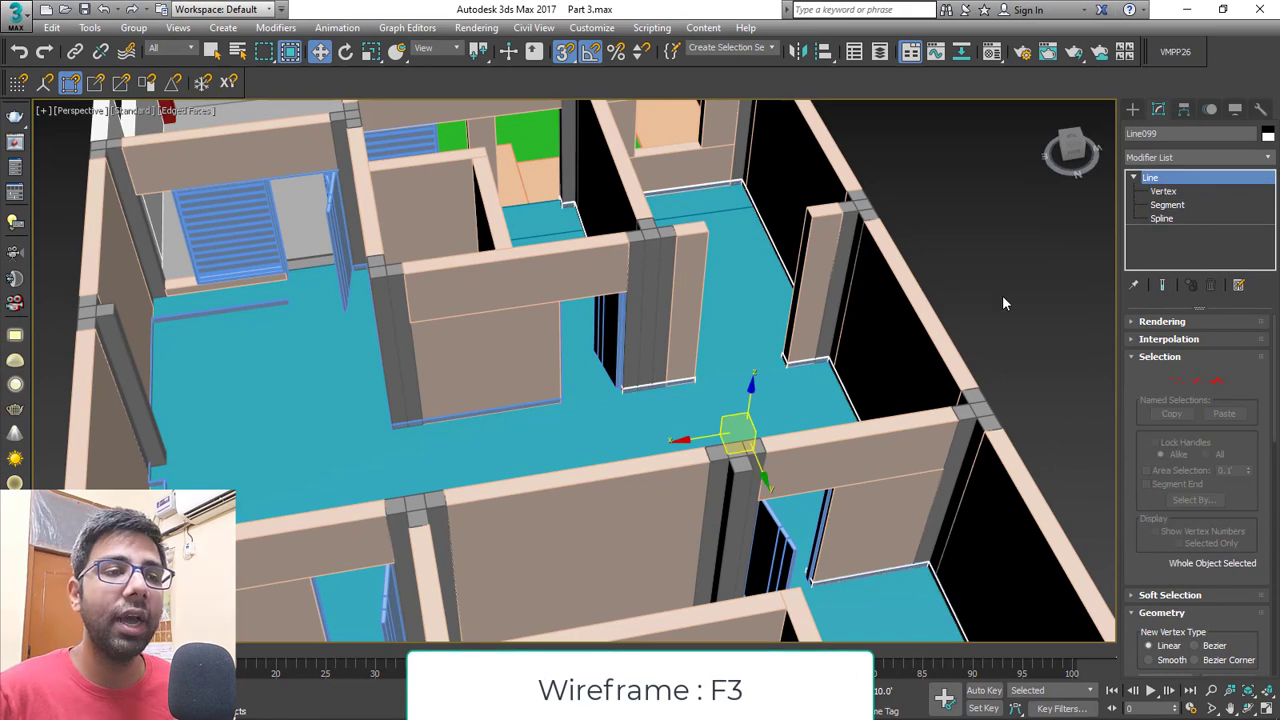
pyautogui.click(1002, 295)
# Select the floor skirting line of the rear room with the enclosed toilet, and switch it to Vertex editing.
pyautogui.scroll(-5, 868, 280)
pyautogui.keyDown('alt'); pyautogui.moveTo(834, 312); pyautogui.dragTo(730, 341, button='middle'); pyautogui.keyUp('alt')
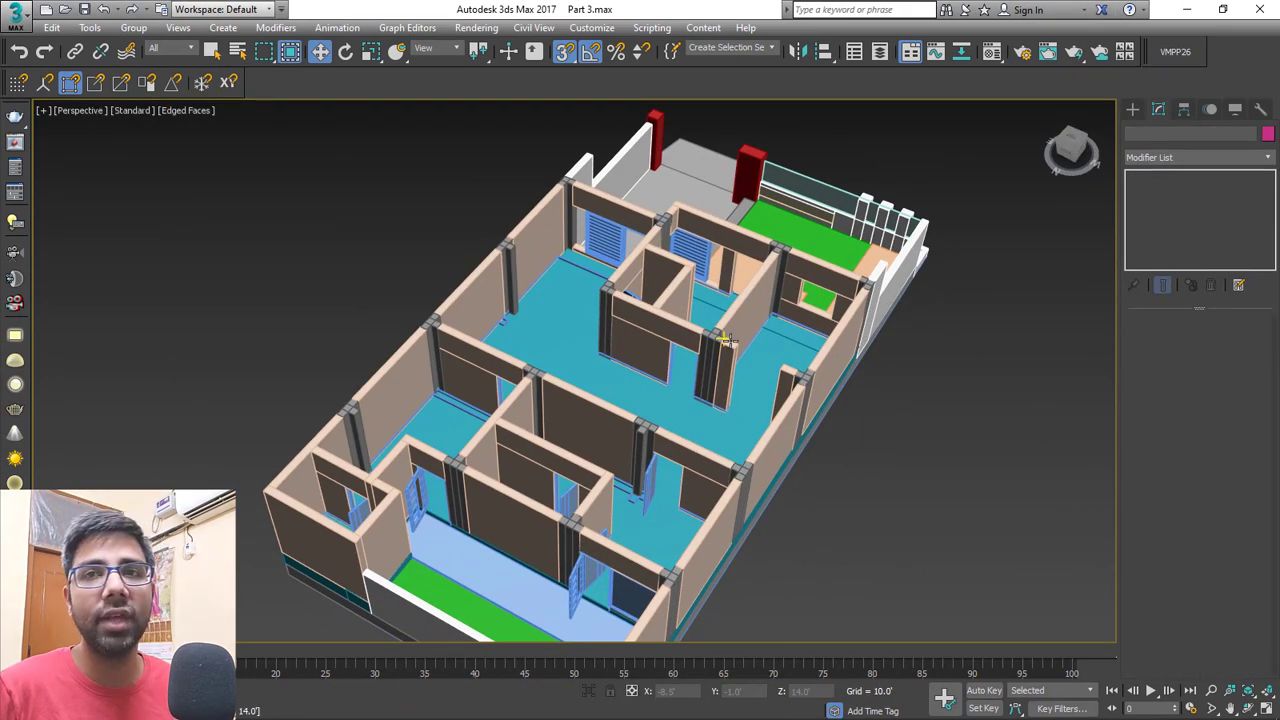
pyautogui.scroll(3, 694, 377)
pyautogui.moveTo(782, 457); pyautogui.dragTo(720, 385, button='middle')
pyautogui.scroll(5, 640, 336)
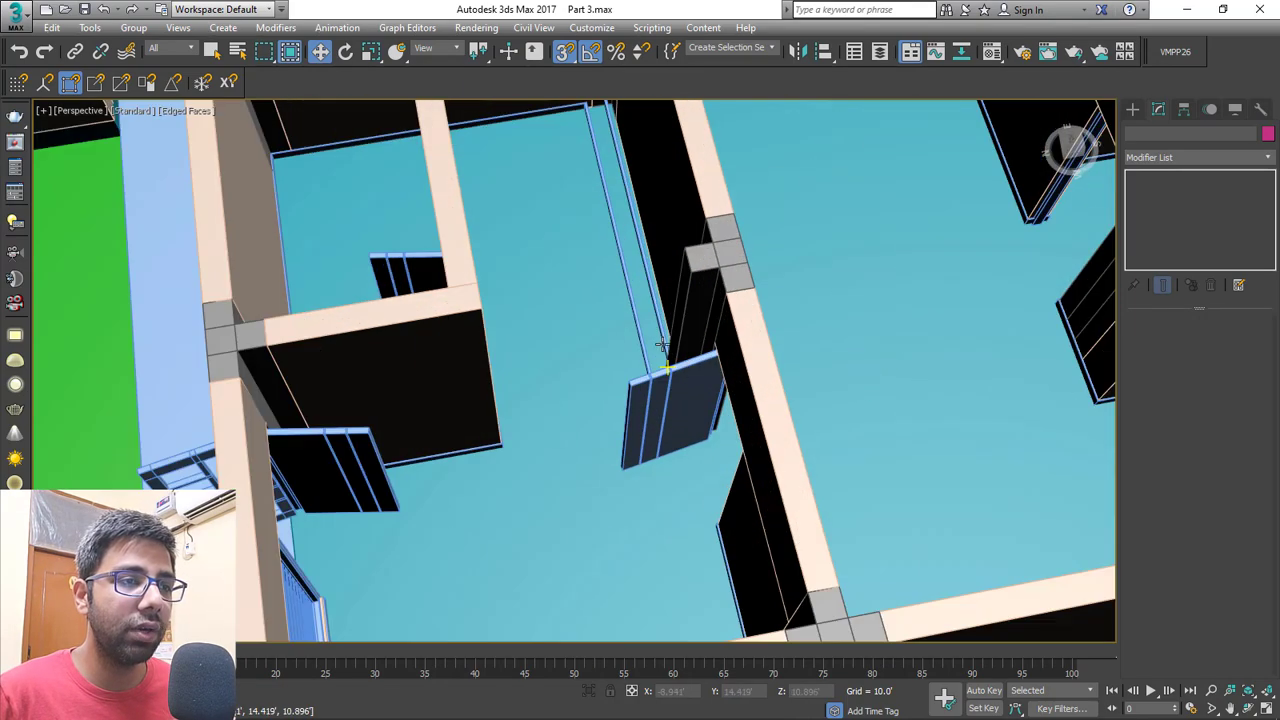
pyautogui.click(640, 336)
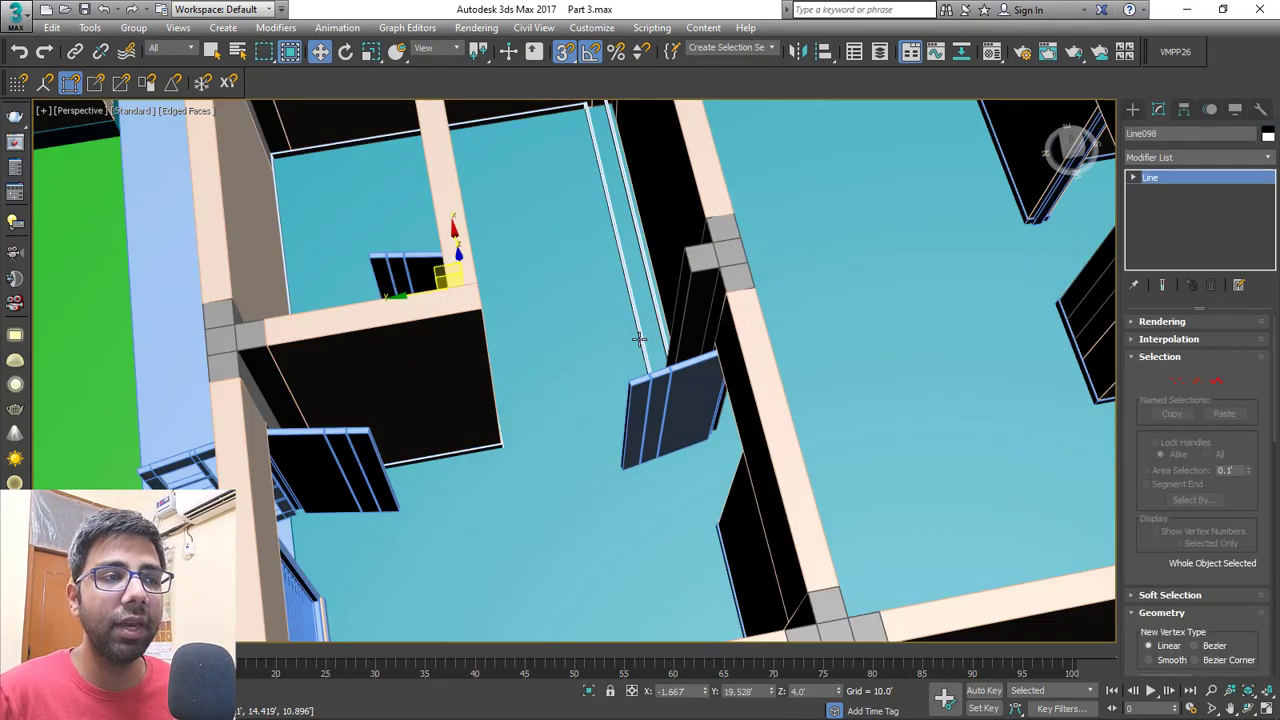
pyautogui.scroll(-5, 668, 345)
pyautogui.keyDown('alt'); pyautogui.moveTo(668, 345); pyautogui.dragTo(612, 488, button='middle'); pyautogui.keyUp('alt')
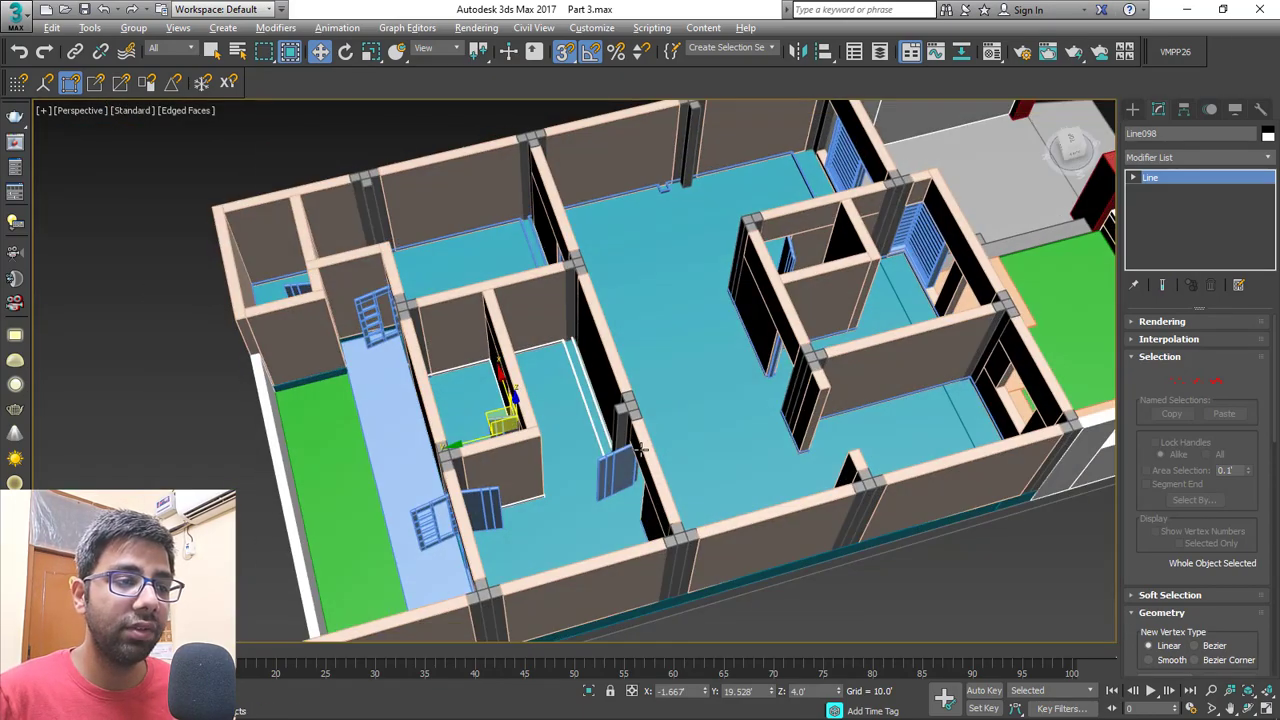
pyautogui.scroll(3, 612, 488)
pyautogui.scroll(2, 612, 488)
pyautogui.scroll(-2, 612, 488)
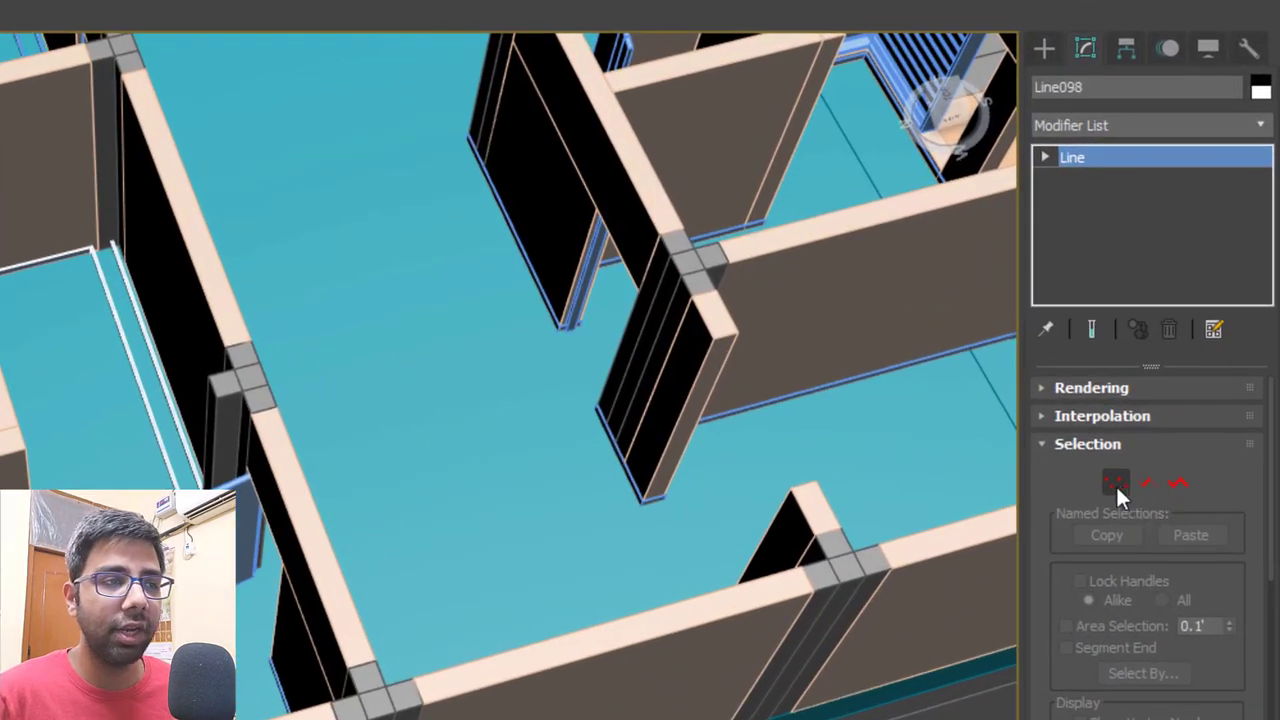
pyautogui.click(1116, 484)
# Select the rear room skirting's vertices along the hall-side wall and column, and move them in wireframe so the corner snaps to the column.
pyautogui.moveTo(438, 140); pyautogui.dragTo(458, 534)
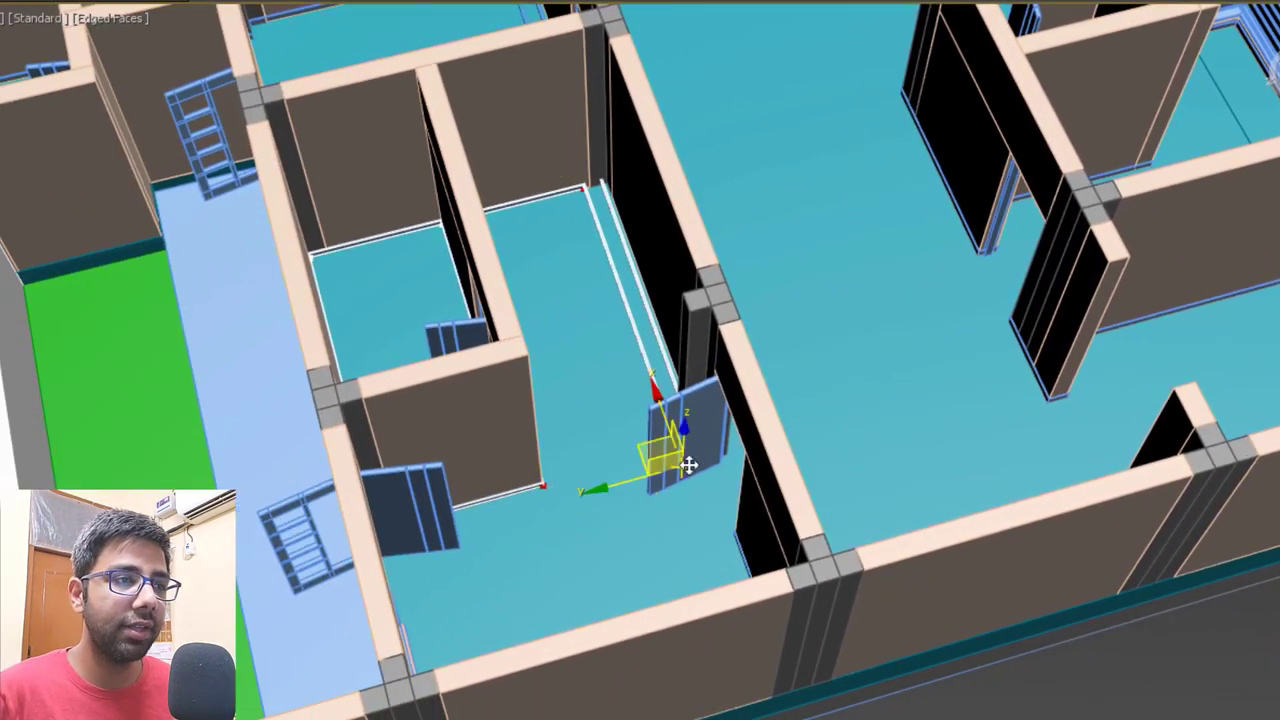
pyautogui.press('F3')
pyautogui.keyDown('alt'); pyautogui.moveTo(709, 458); pyautogui.dragTo(886, 460, button='middle'); pyautogui.keyUp('alt')
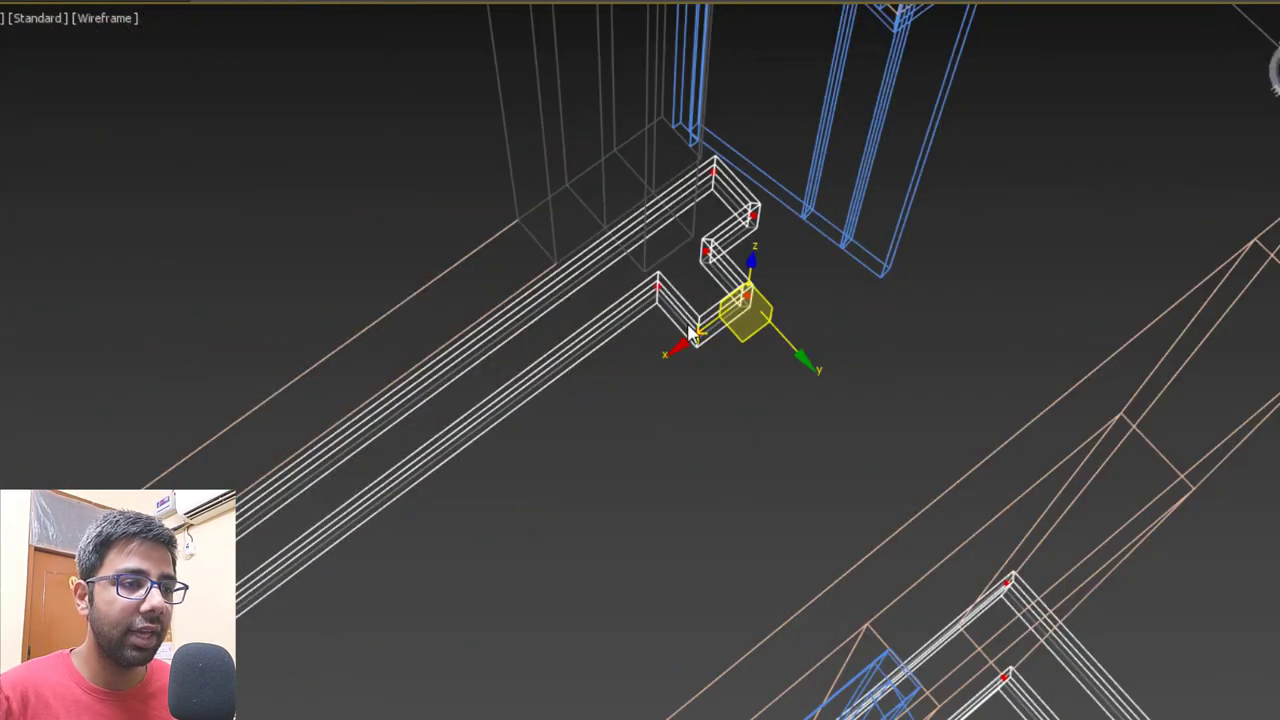
pyautogui.scroll(5, 689, 333)
pyautogui.click(740, 368)
pyautogui.moveTo(740, 368); pyautogui.dragTo(766, 434, button='middle')
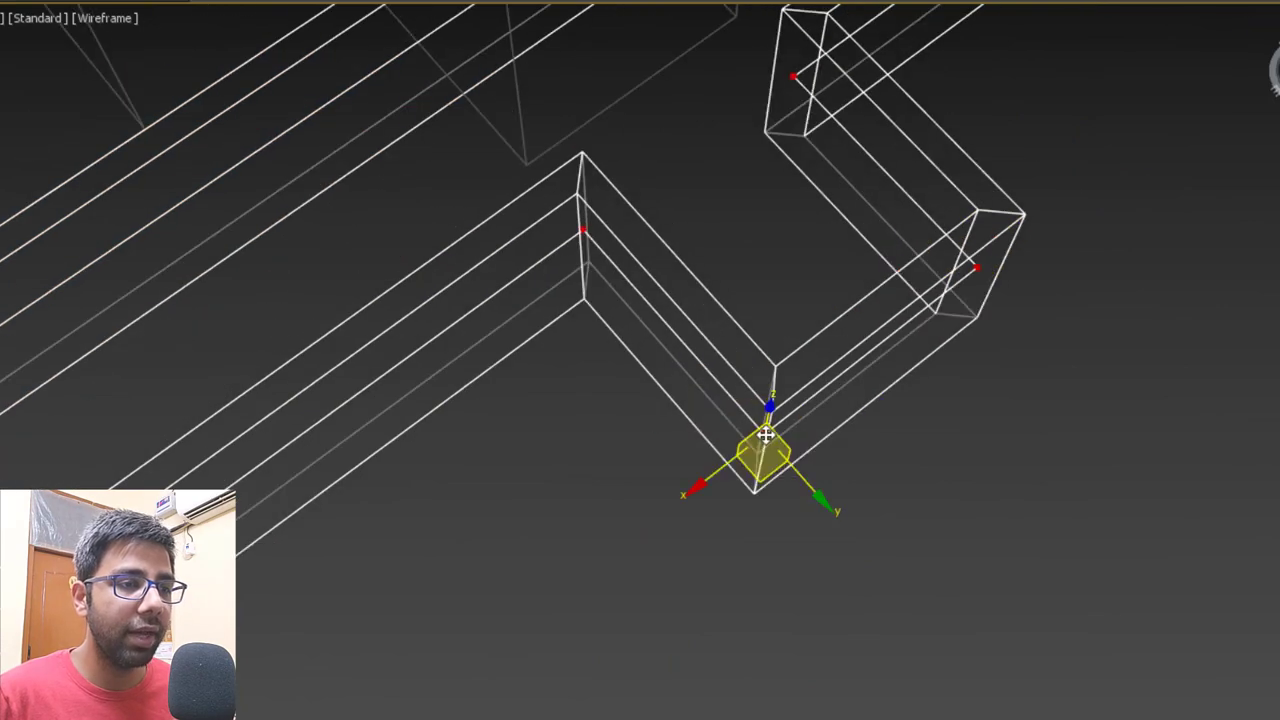
pyautogui.moveTo(766, 434); pyautogui.dragTo(530, 178)
pyautogui.scroll(-6, 586, 280)
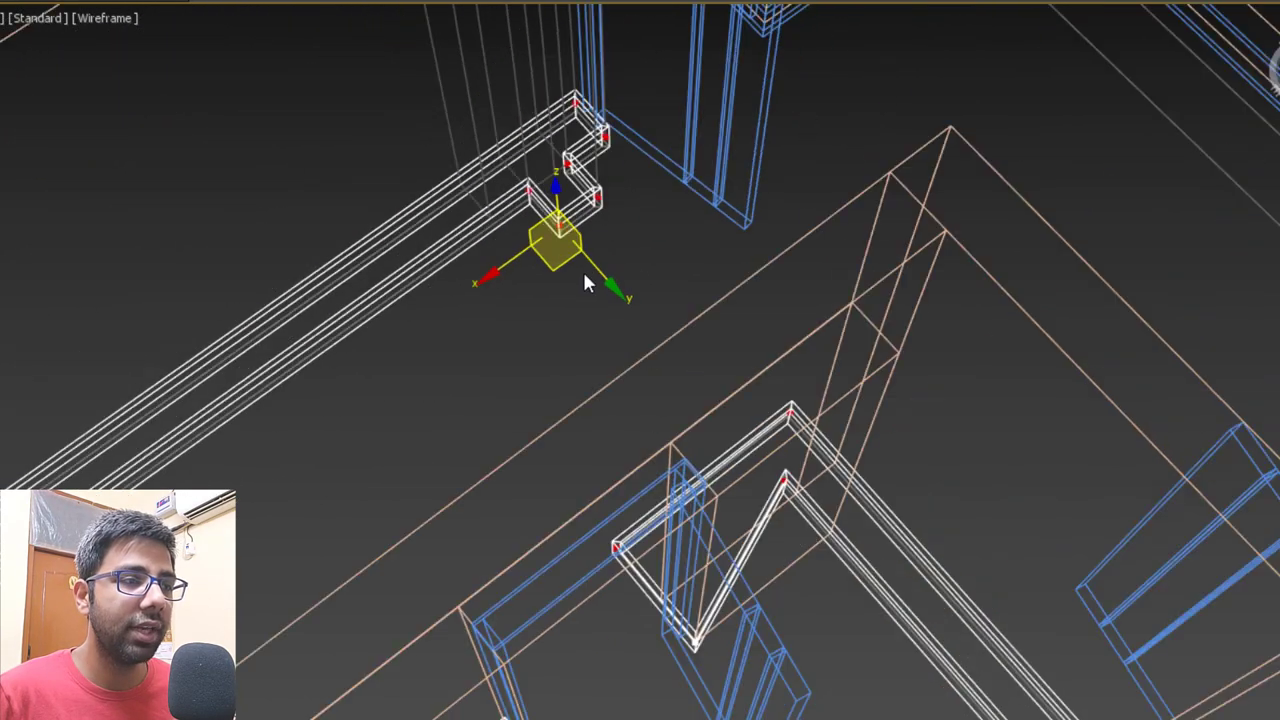
# Return to shaded display, check the rear room's skirting along the hall-side wall, and leave vertex editing.
pyautogui.keyDown('alt'); pyautogui.moveTo(586, 280); pyautogui.dragTo(520, 280, button='middle'); pyautogui.keyUp('alt')
pyautogui.press('F3')
pyautogui.scroll(-10, 704, 345)
pyautogui.scroll(8, 518, 278)
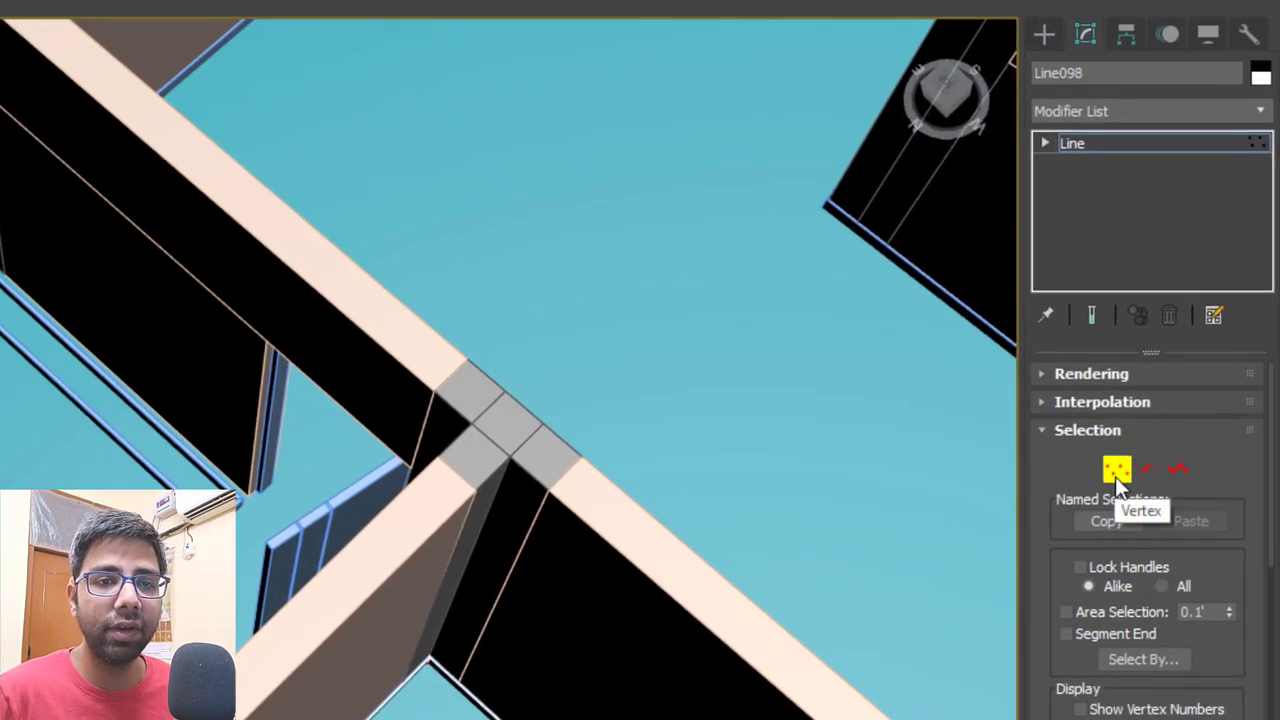
pyautogui.click(1116, 470)
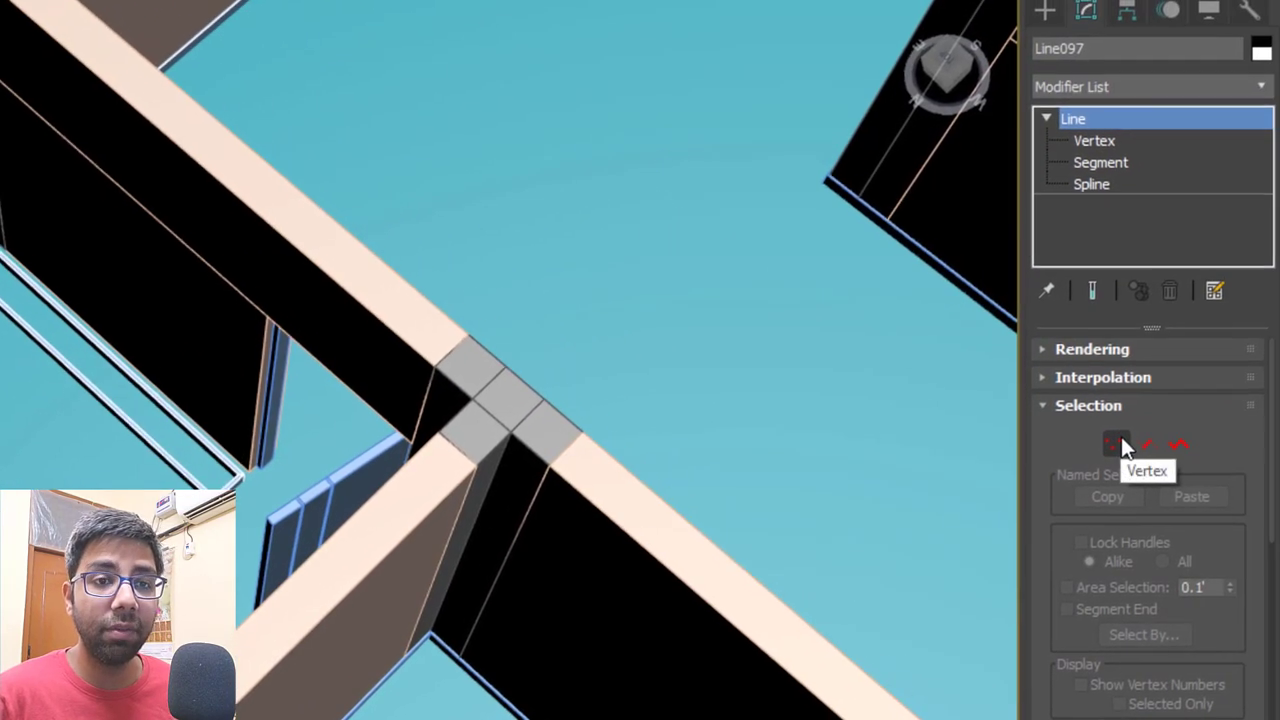
# In Vertex editing of the adjacent room's skirting line, select the vertices along the hall-side wall and move them forward against the wall.
pyautogui.click(1117, 443)
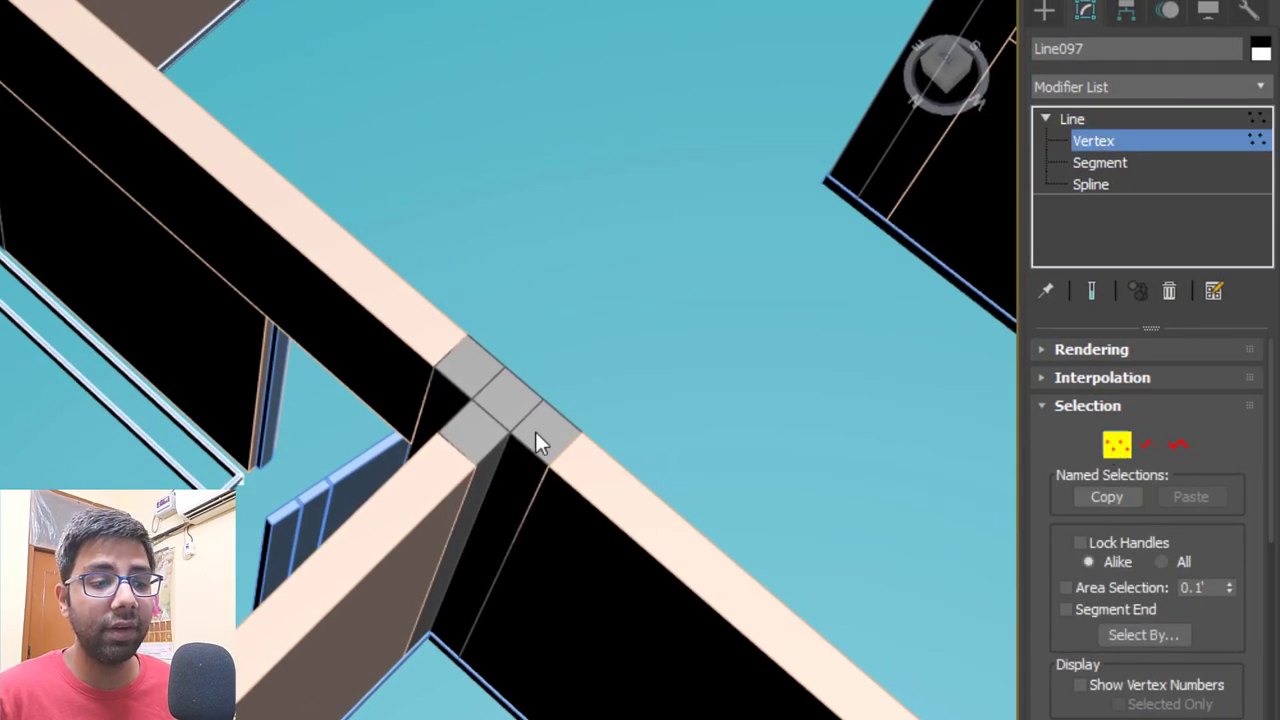
pyautogui.scroll(-3, 368, 390)
pyautogui.moveTo(214, 69); pyautogui.dragTo(598, 468)
pyautogui.scroll(8, 760, 402)
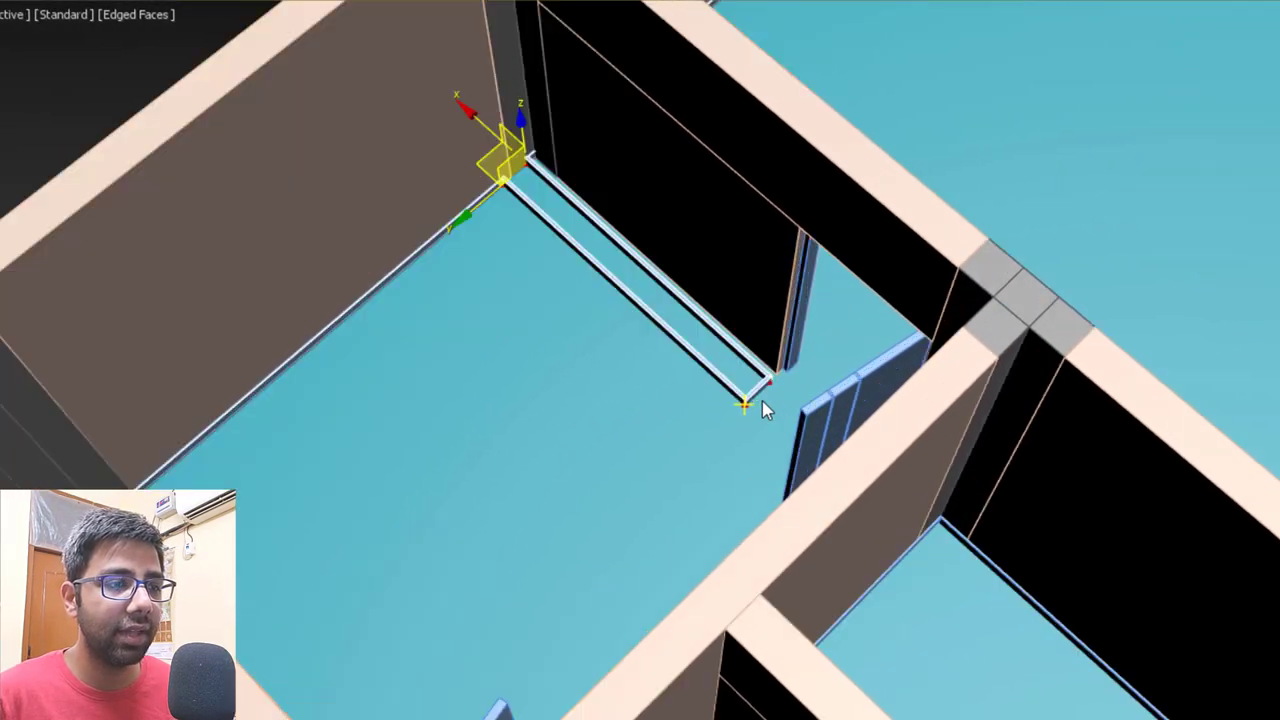
pyautogui.press('F3')
pyautogui.moveTo(703, 411); pyautogui.dragTo(811, 306)
pyautogui.press('F3')
pyautogui.scroll(-4, 766, 377)
pyautogui.scroll(-3, 950, 162)
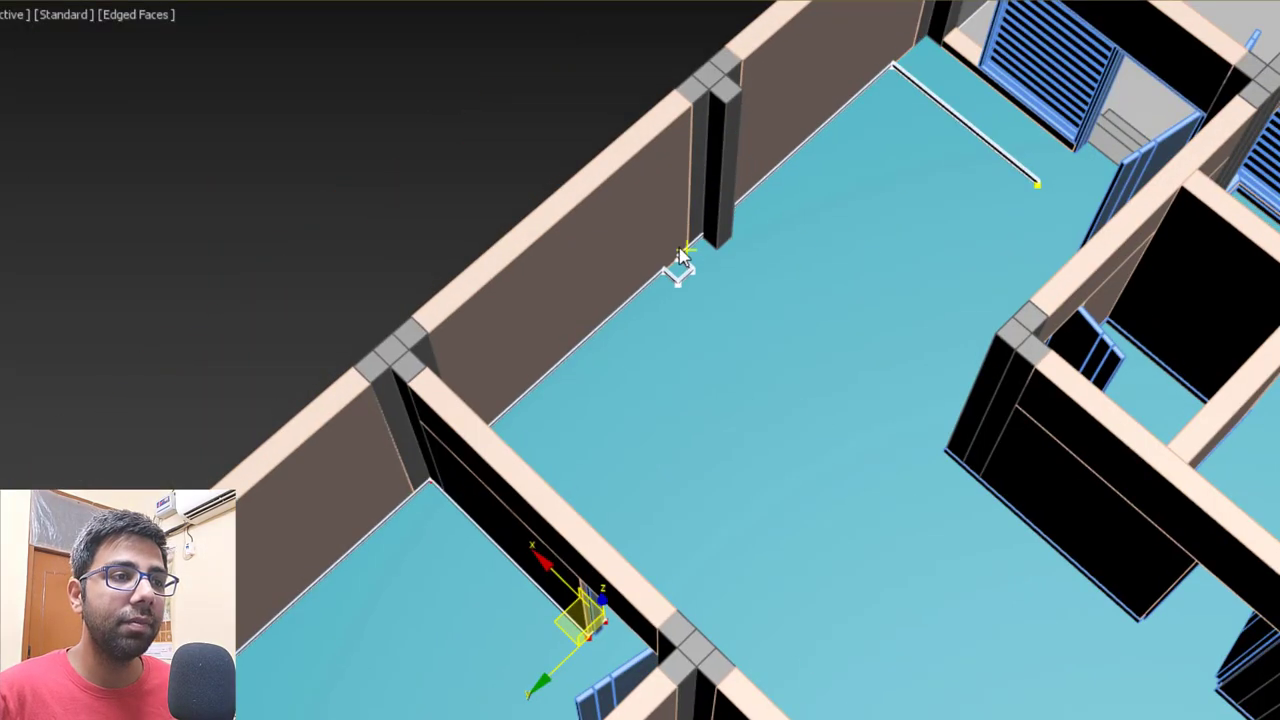
# Select the same skirting line's vertices around the hall's side column and front end, and move them forward against the column and front wall.
pyautogui.scroll(8, 650, 290)
pyautogui.moveTo(594, 200); pyautogui.dragTo(749, 300)
pyautogui.scroll(2, 624, 380)
pyautogui.press('F3')
pyautogui.click(525, 418)
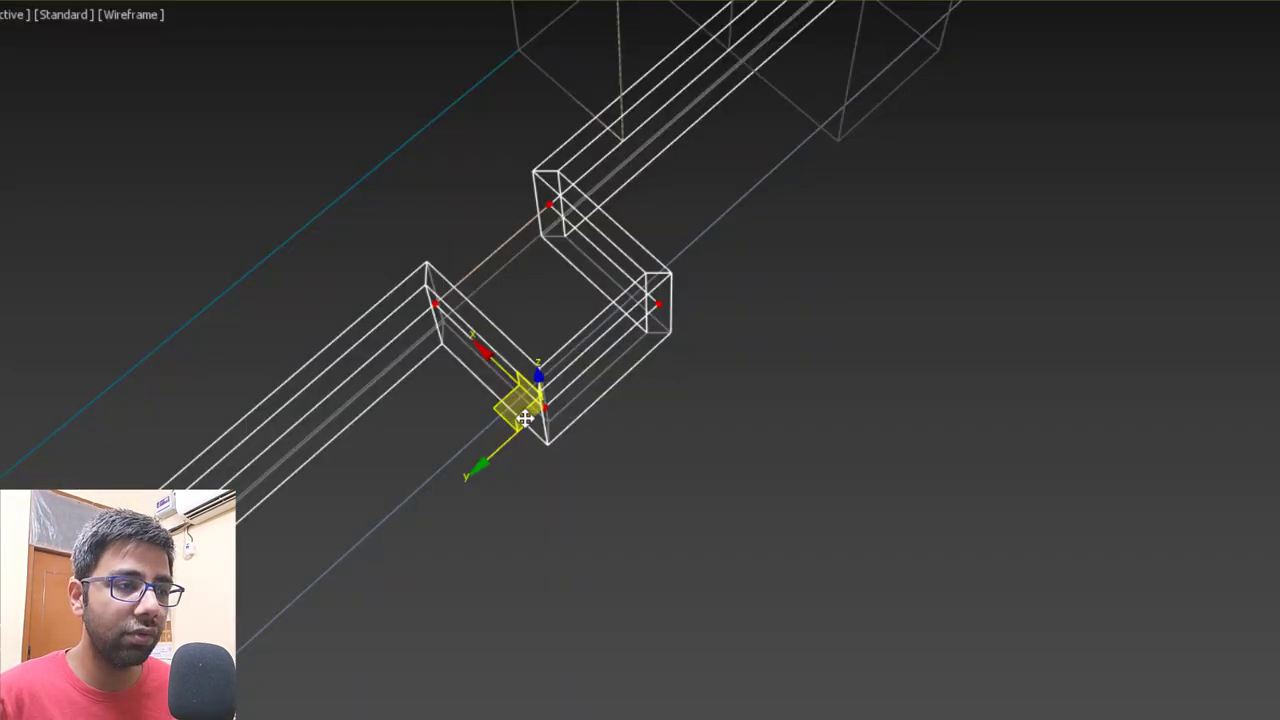
pyautogui.keyDown('alt'); pyautogui.moveTo(552, 411); pyautogui.dragTo(918, 404, button='middle'); pyautogui.keyUp('alt')
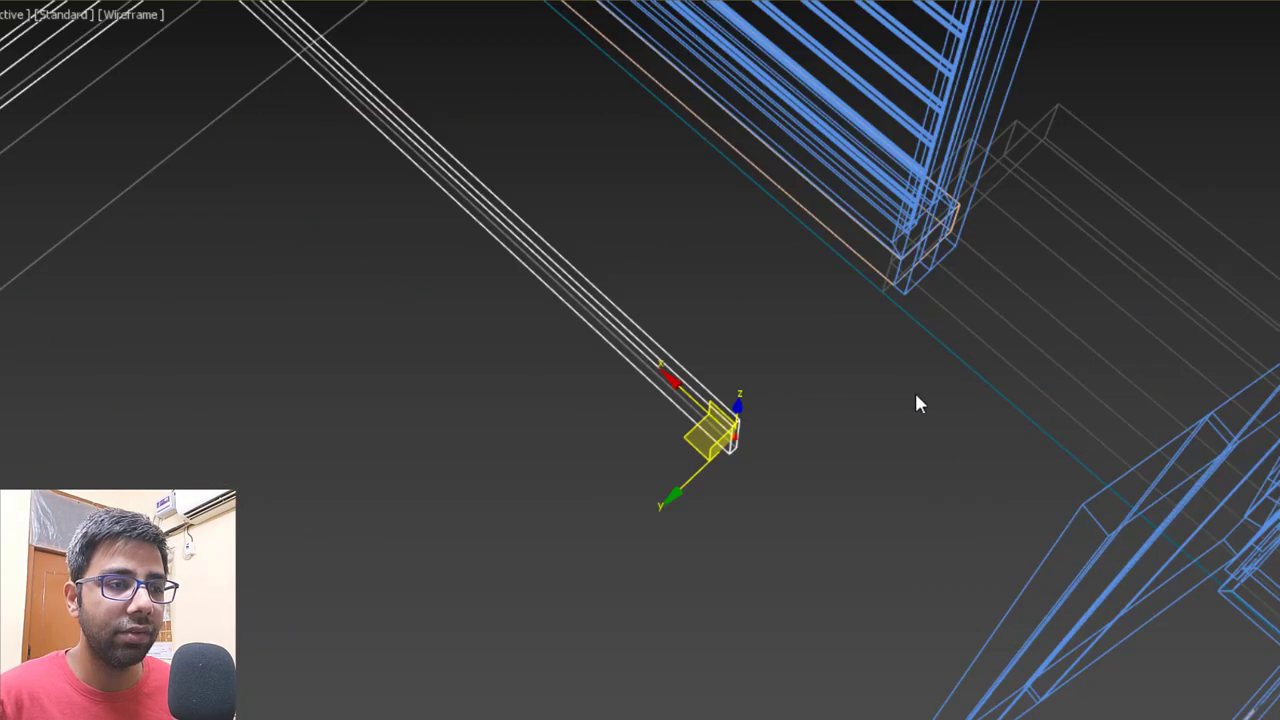
pyautogui.press('F3')
pyautogui.hotkey('ctrl', 'z')
pyautogui.scroll(-3, 651, 266)
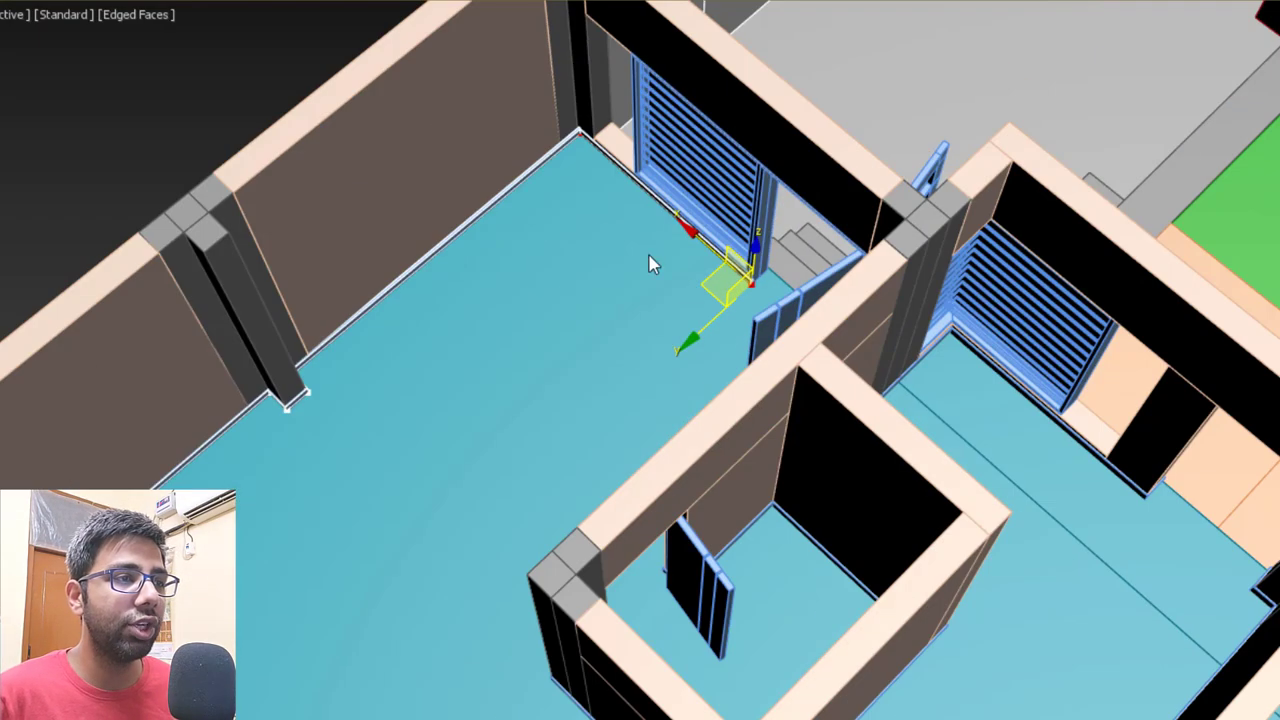
# Leave the hall skirting's vertex editing, and reopen the rear room's skirting line for Vertex editing at the toilet's outer wall corner.
pyautogui.scroll(3, 660, 240)
pyautogui.scroll(-3, 663, 334)
pyautogui.keyDown('alt'); pyautogui.moveTo(663, 334); pyautogui.dragTo(526, 337, button='middle'); pyautogui.keyUp('alt')
pyautogui.scroll(6, 537, 323)
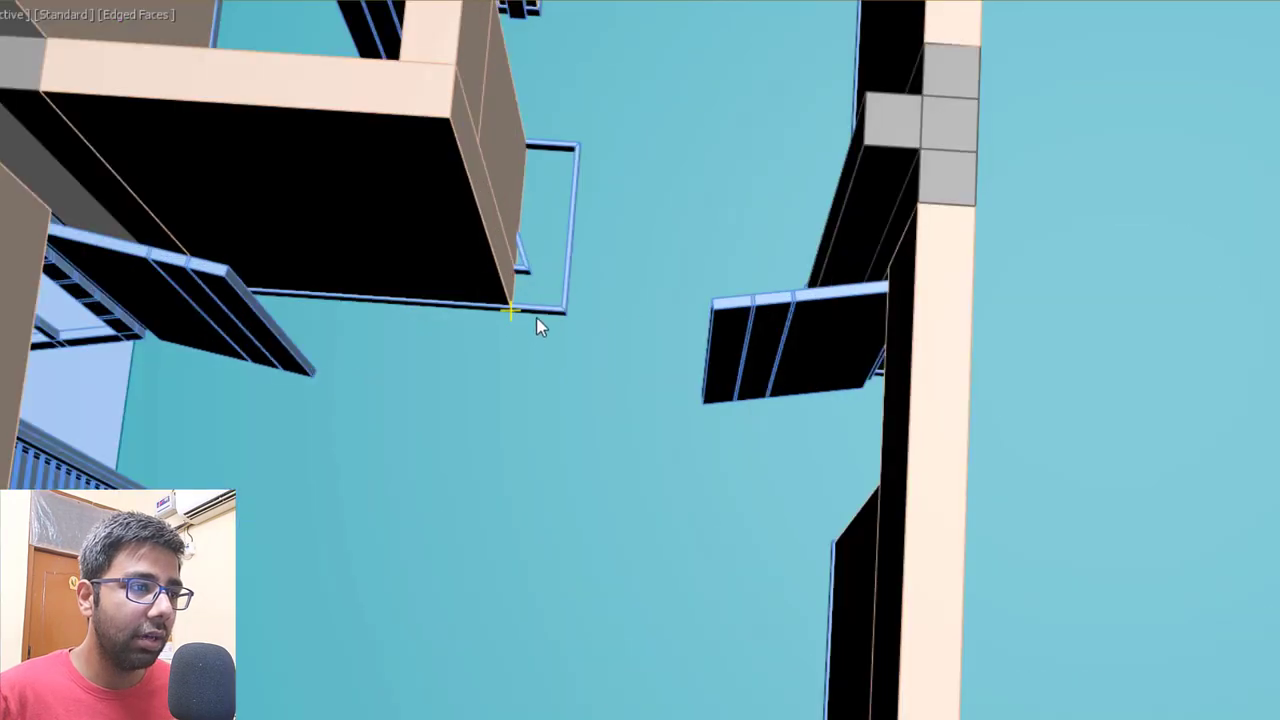
pyautogui.moveTo(621, 320); pyautogui.dragTo(686, 389, button='middle')
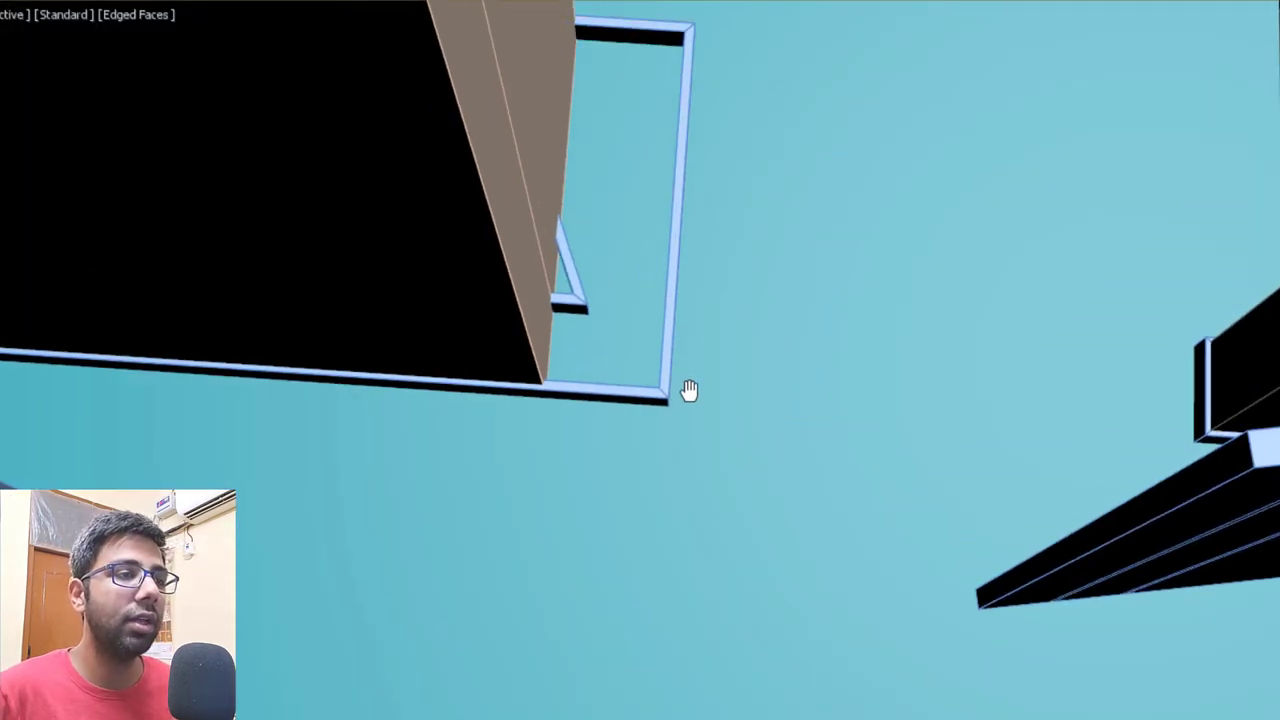
pyautogui.press('F3')
pyautogui.scroll(-3, 688, 395)
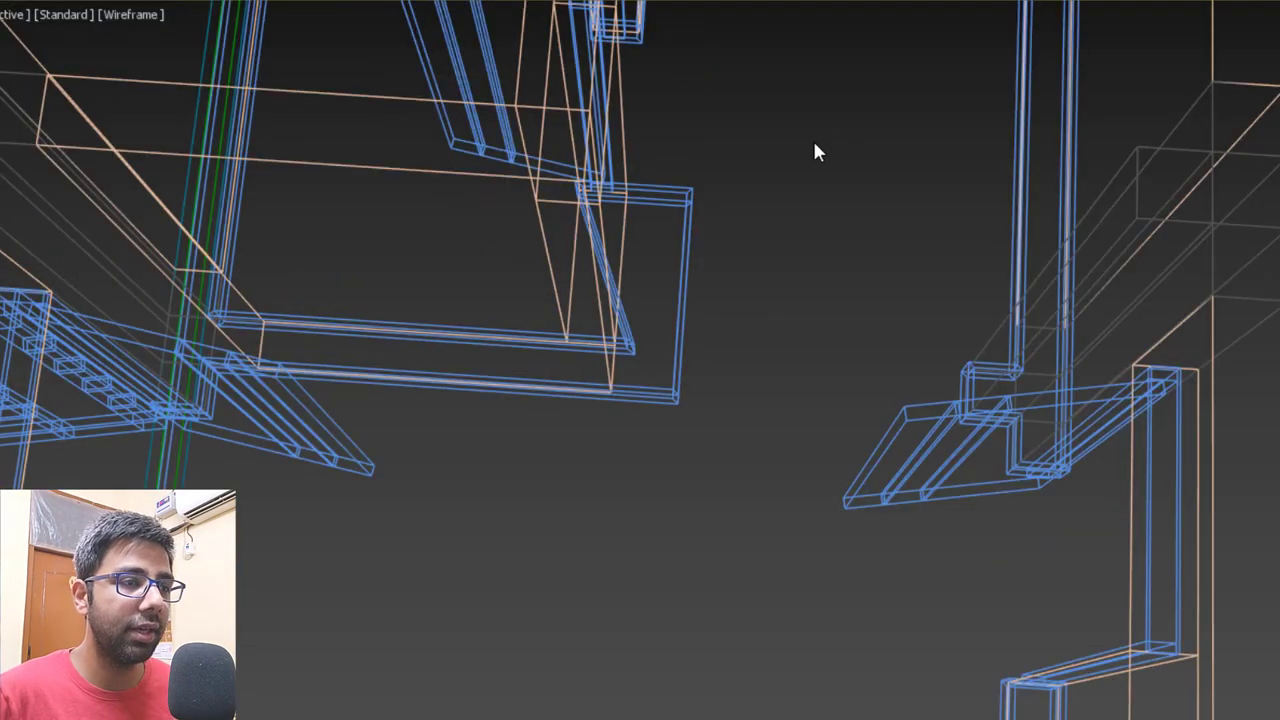
pyautogui.click(1166, 437)
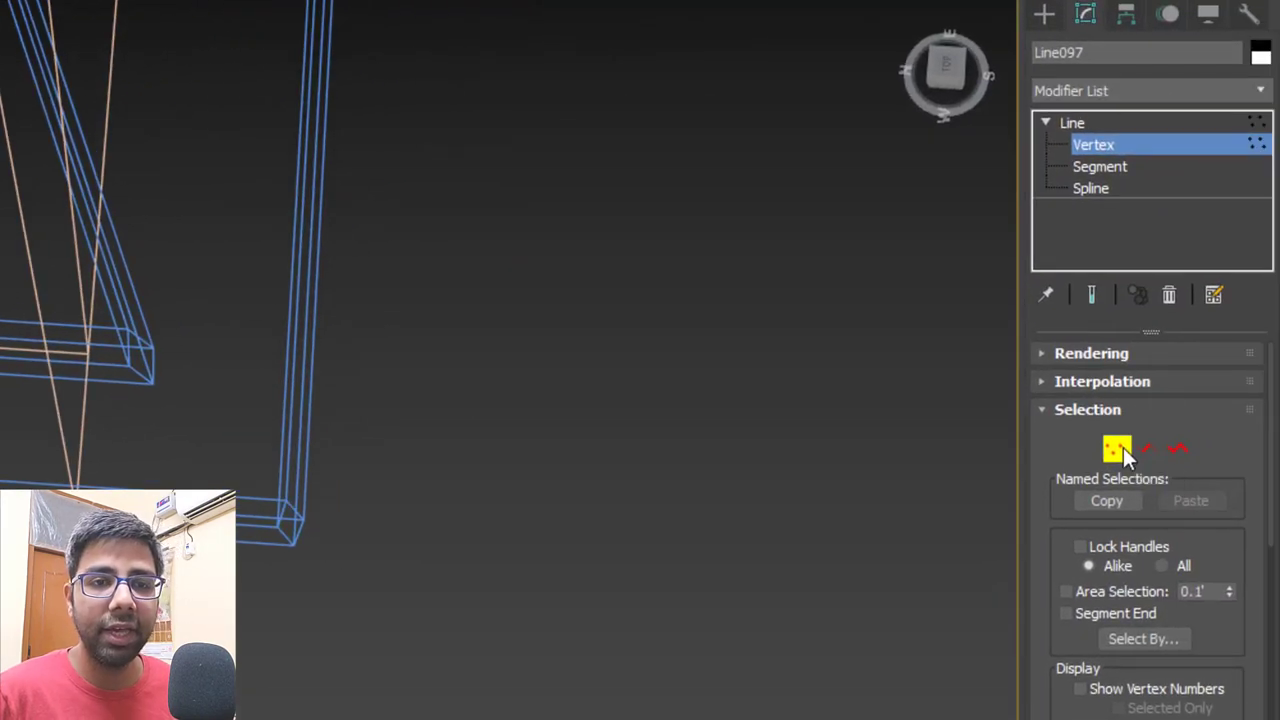
pyautogui.click(1118, 449)
pyautogui.scroll(-3, 449, 428)
pyautogui.scroll(5, 415, 466)
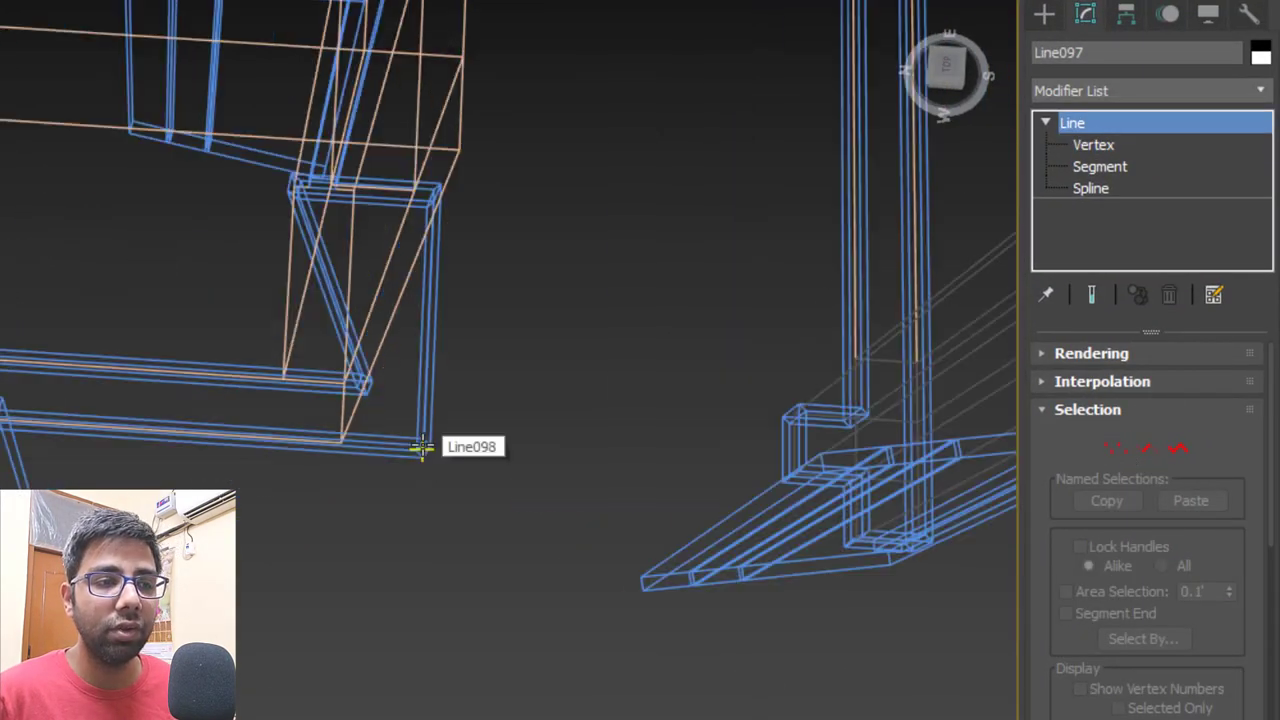
pyautogui.click(421, 447)
pyautogui.scroll(4, 443, 371)
pyautogui.click(1108, 449)
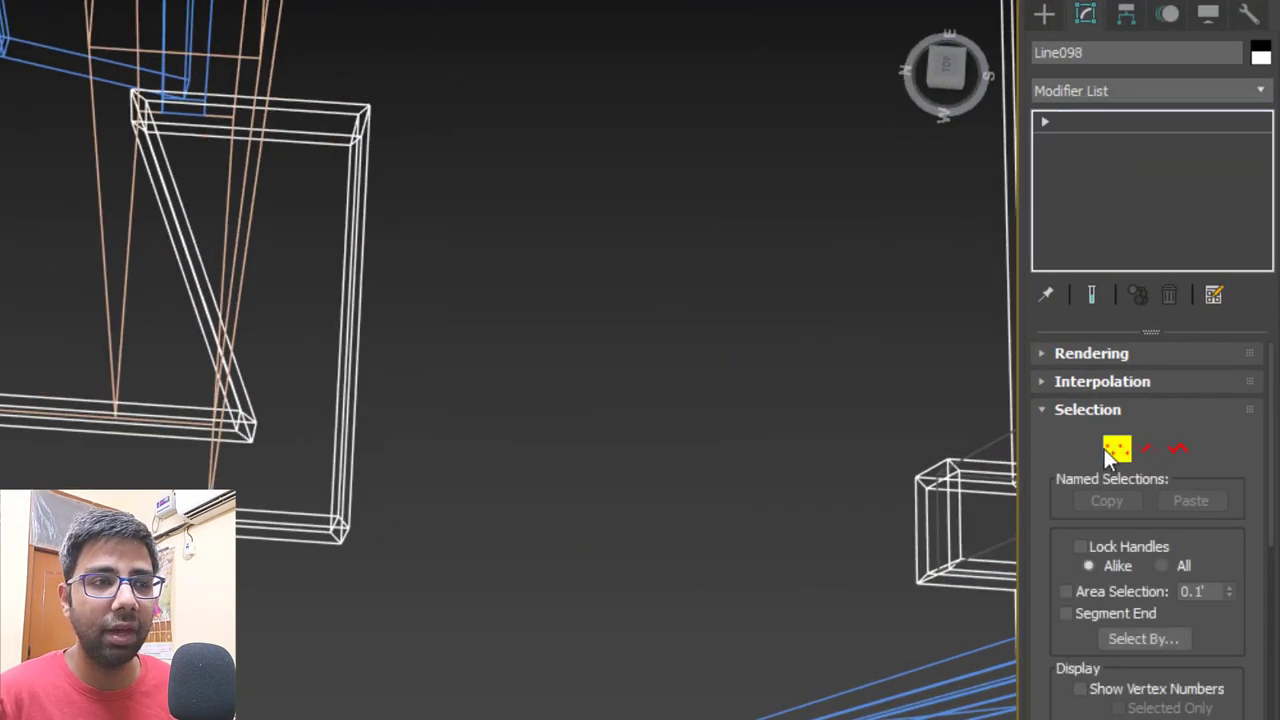
# Select the skirting vertices at the toilet's outer wall corner, move them back onto the wall, and return to shaded display.
pyautogui.moveTo(549, 69); pyautogui.dragTo(335, 535)
pyautogui.scroll(5, 477, 449)
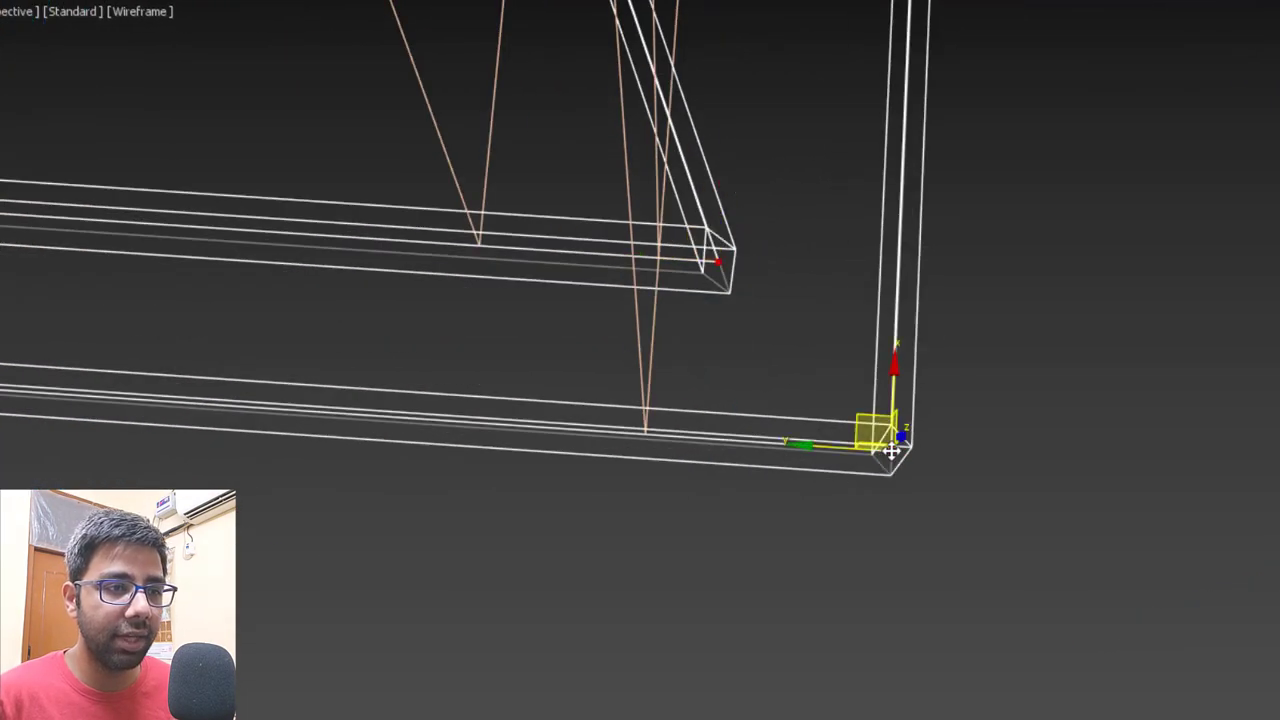
pyautogui.scroll(-4, 891, 451)
pyautogui.moveTo(891, 451); pyautogui.dragTo(1003, 437, button='middle')
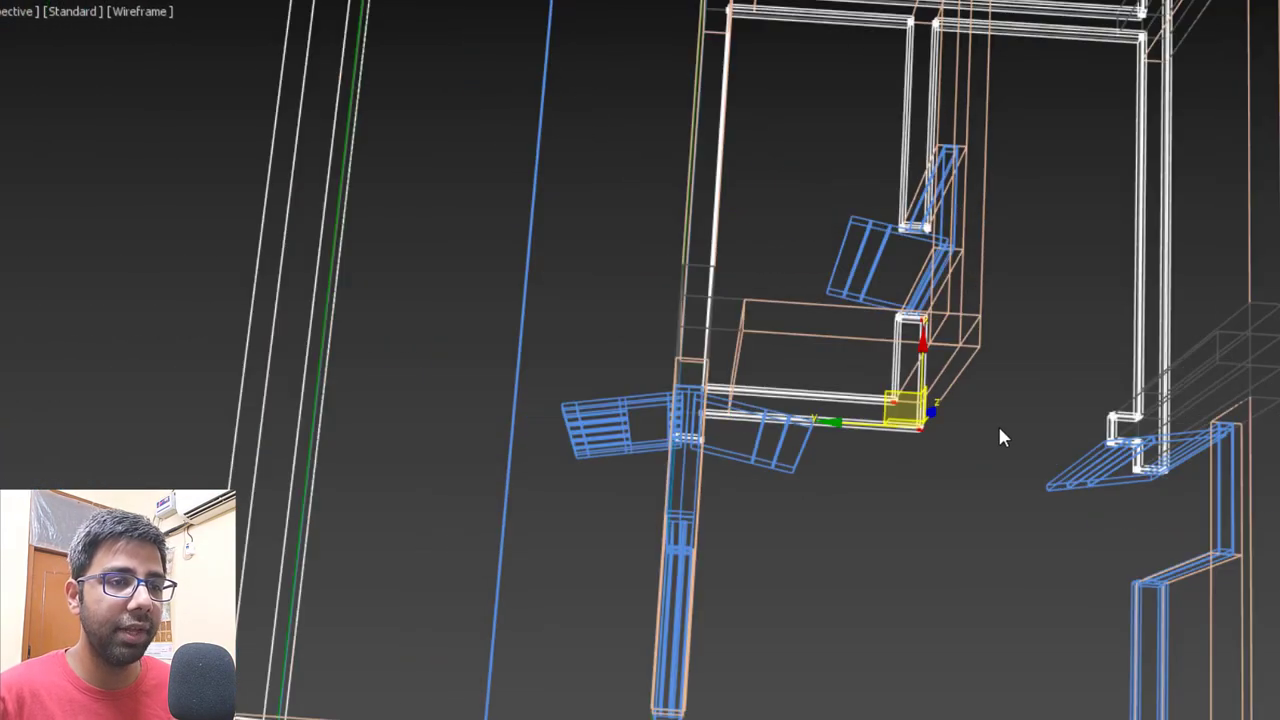
pyautogui.scroll(-3, 1034, 334)
pyautogui.press('F3')
pyautogui.scroll(-2, 1000, 340)
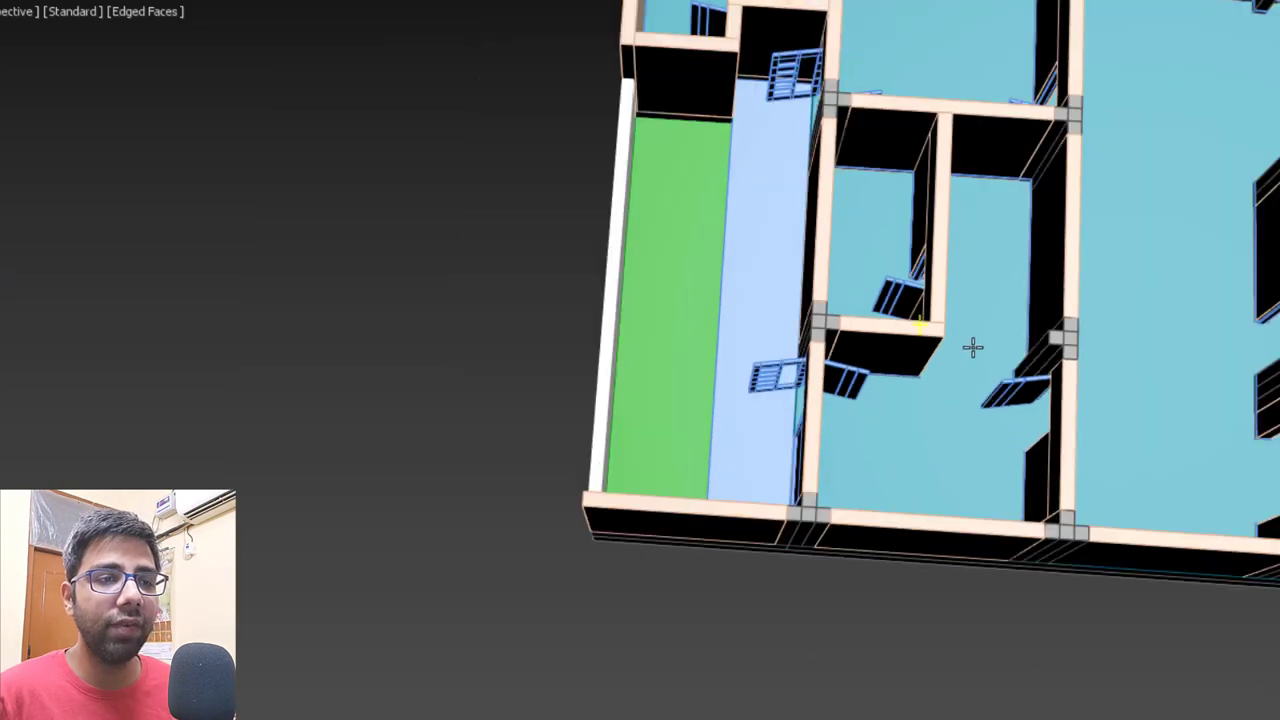
# Examine the toilet's partition wall, door opening and surrounding skirting in the rear room from above and at an angle.
pyautogui.moveTo(971, 346); pyautogui.dragTo(863, 384, button='middle')
pyautogui.scroll(5, 775, 388)
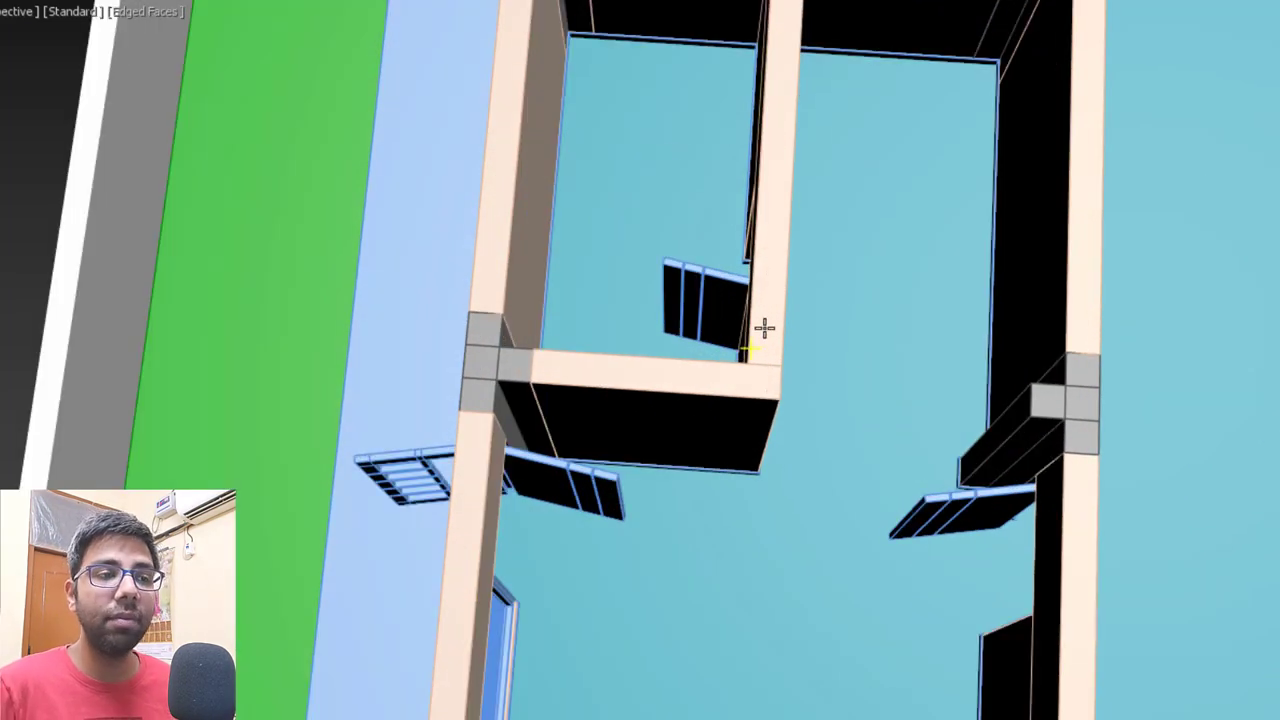
pyautogui.scroll(-2, 764, 328)
pyautogui.moveTo(791, 286); pyautogui.dragTo(771, 337, button='middle')
pyautogui.scroll(2, 771, 337)
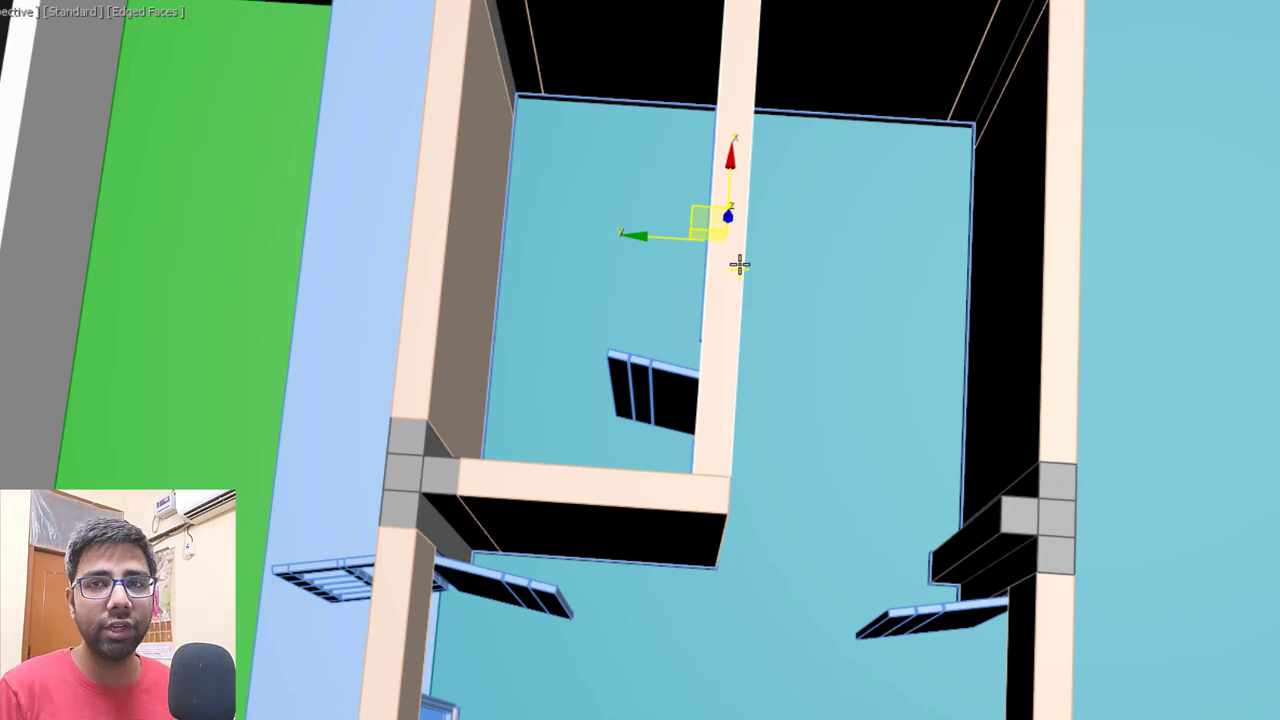
pyautogui.scroll(-4, 739, 265)
pyautogui.keyDown('alt'); pyautogui.moveTo(680, 403); pyautogui.dragTo(740, 331, button='middle'); pyautogui.keyUp('alt')
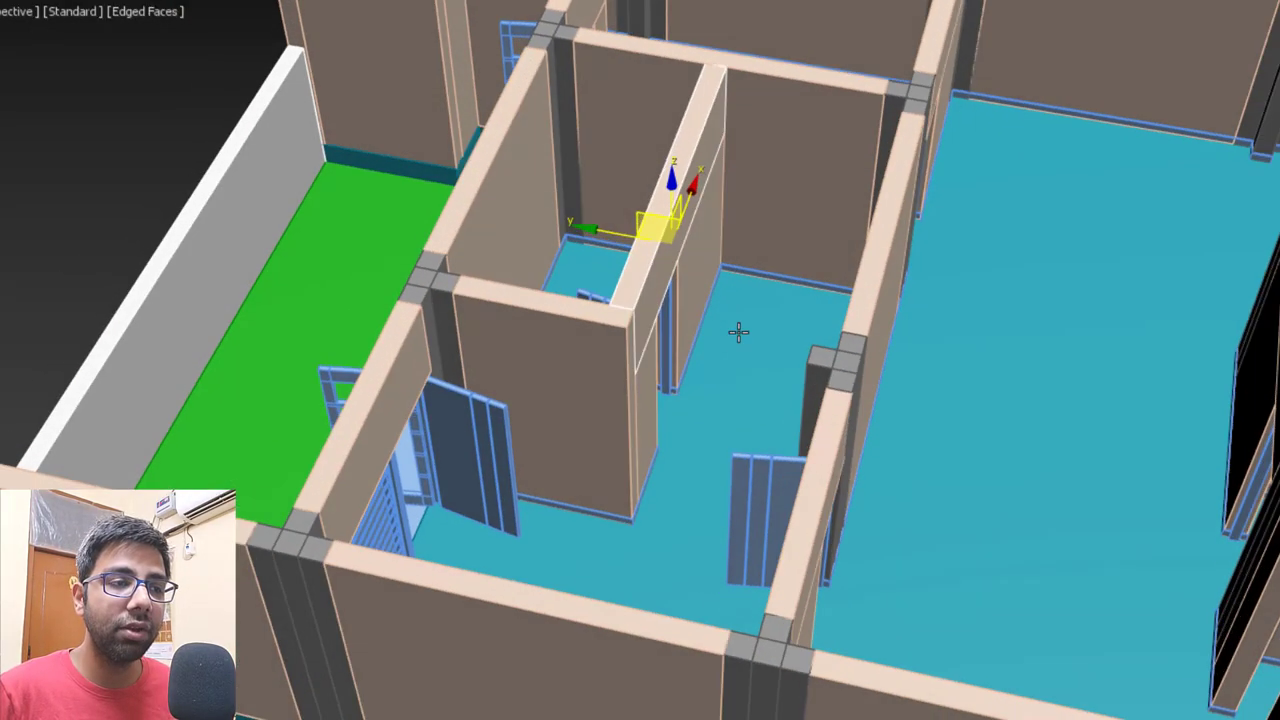
pyautogui.scroll(2, 740, 331)
pyautogui.scroll(2, 582, 431)
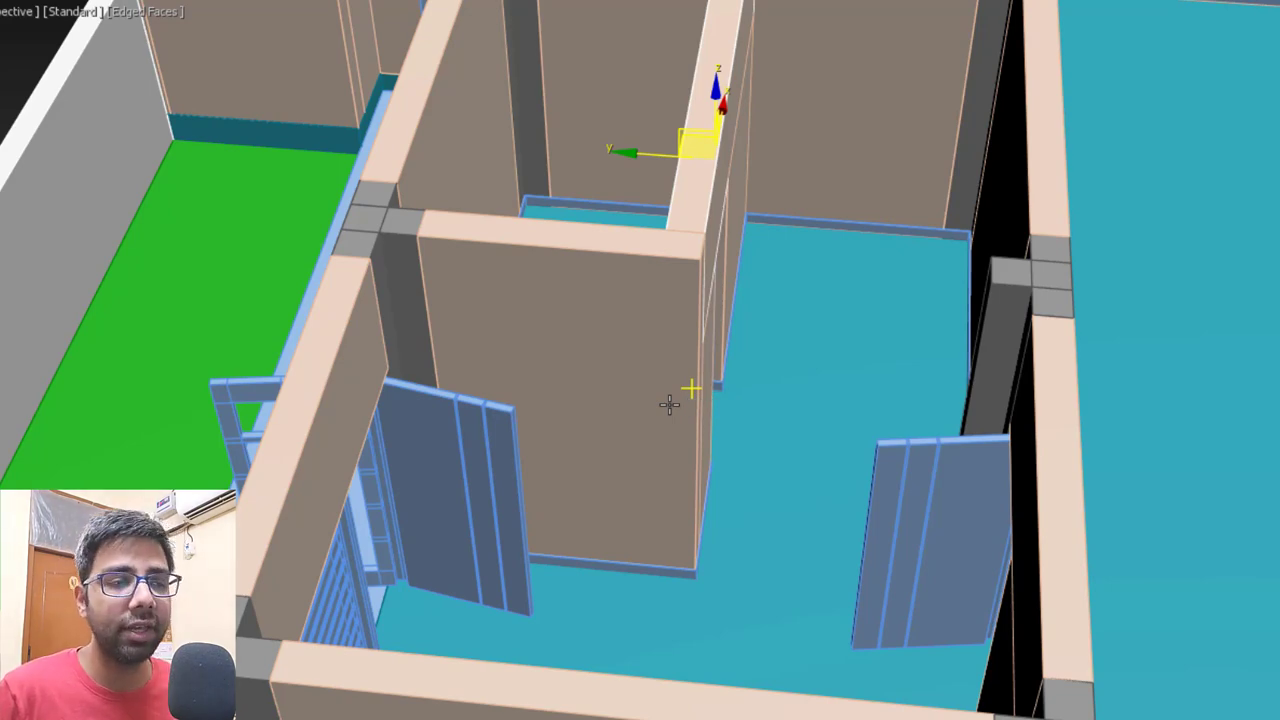
pyautogui.scroll(-2, 669, 404)
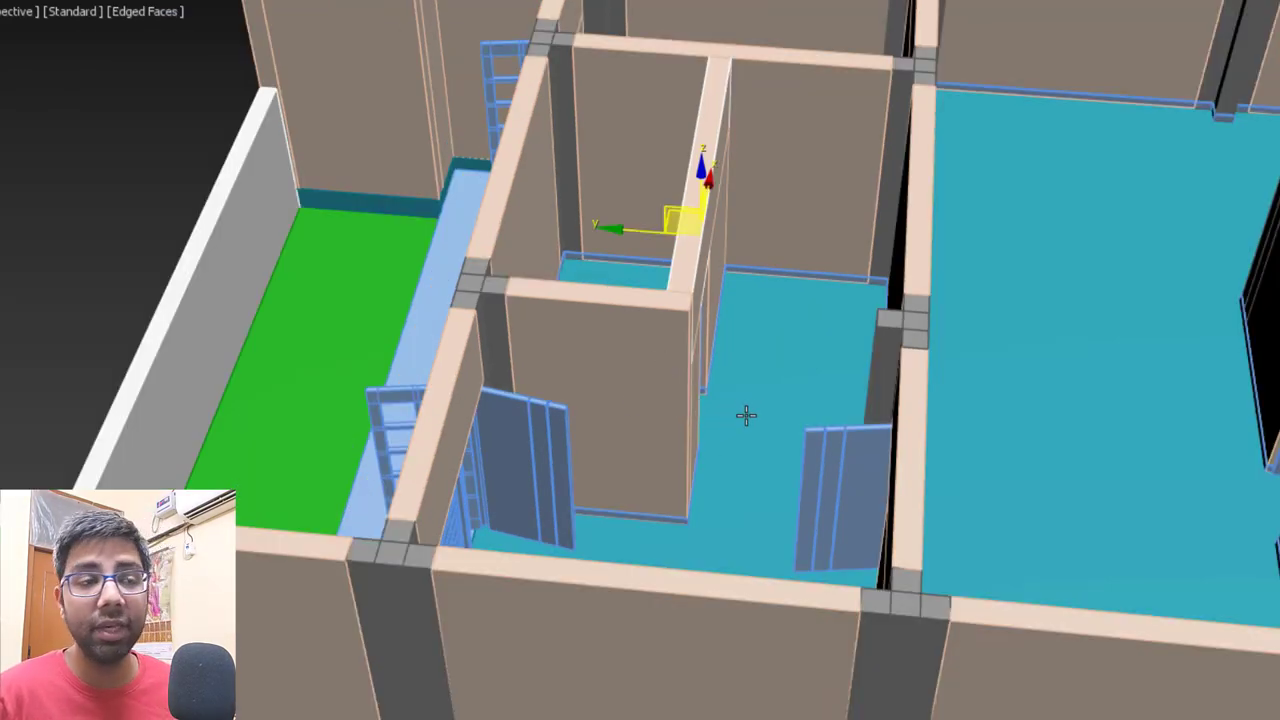
# Draw a reference box over the toilet's interior floor, 5.5' long, 11.75' wide and 10' high.
pyautogui.keyDown('alt'); pyautogui.moveTo(736, 380); pyautogui.dragTo(674, 437, button='middle'); pyautogui.keyUp('alt')
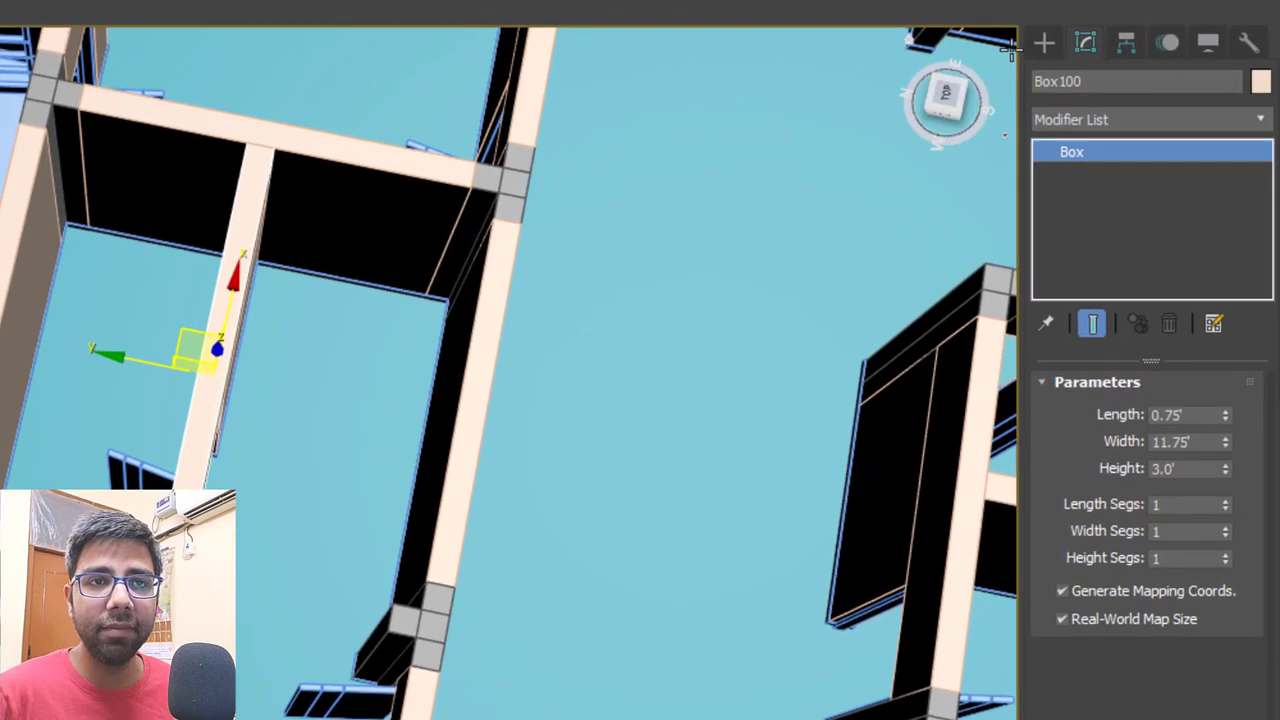
pyautogui.click(1044, 42)
pyautogui.click(1096, 198)
pyautogui.hotkey('alt', 'w')
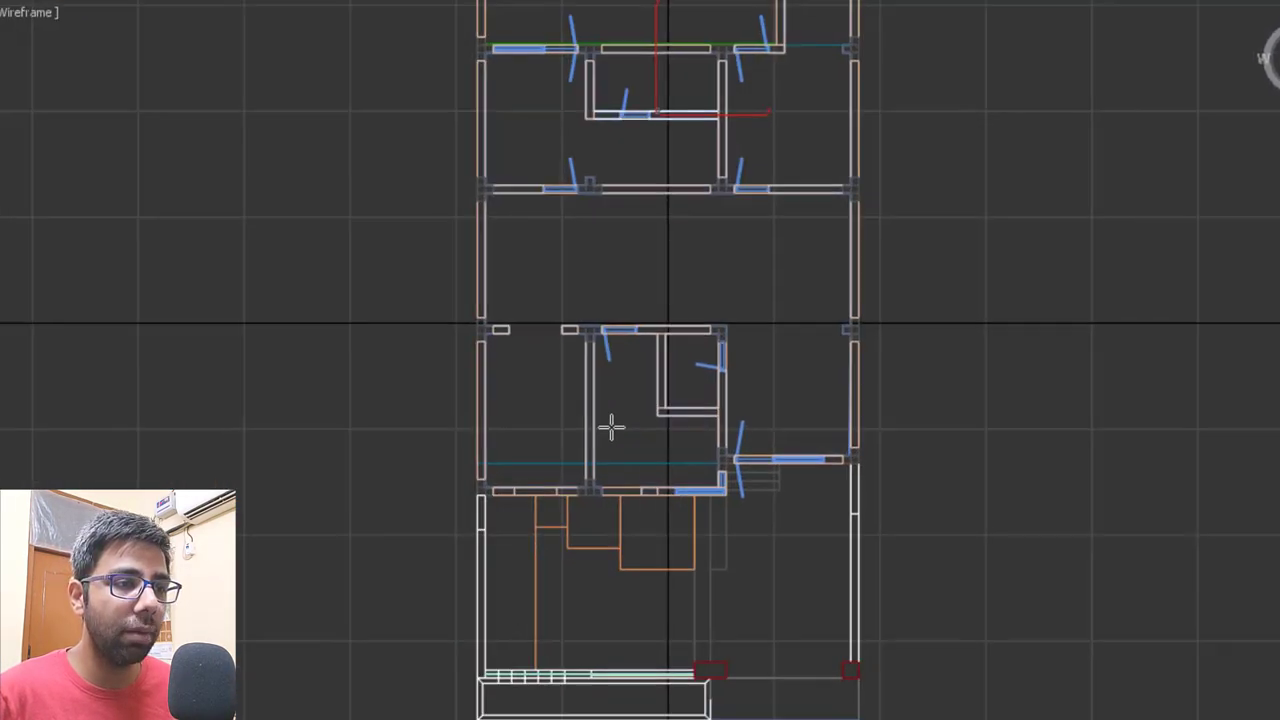
pyautogui.scroll(5, 789, 371)
pyautogui.scroll(-4, 700, 349)
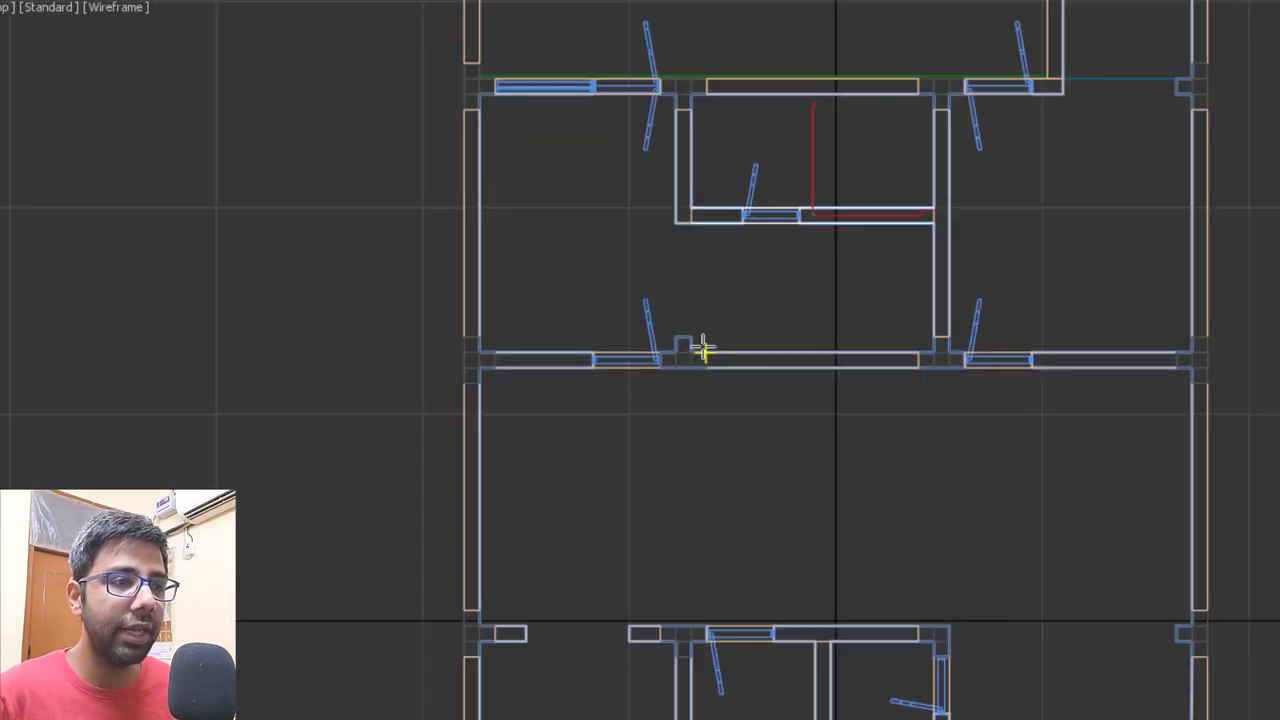
pyautogui.scroll(5, 817, 91)
pyautogui.moveTo(803, 128); pyautogui.dragTo(747, 175, button='middle')
pyautogui.scroll(2, 527, 186)
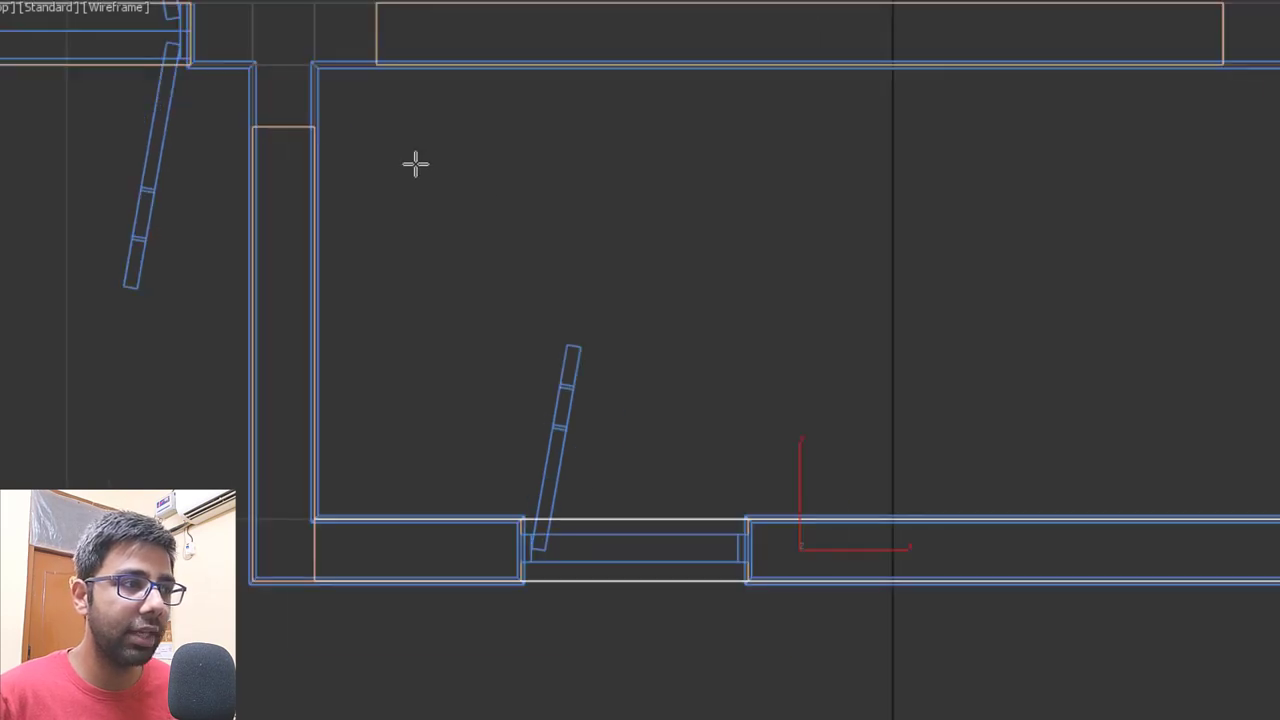
pyautogui.moveTo(315, 68); pyautogui.dragTo(1275, 512)
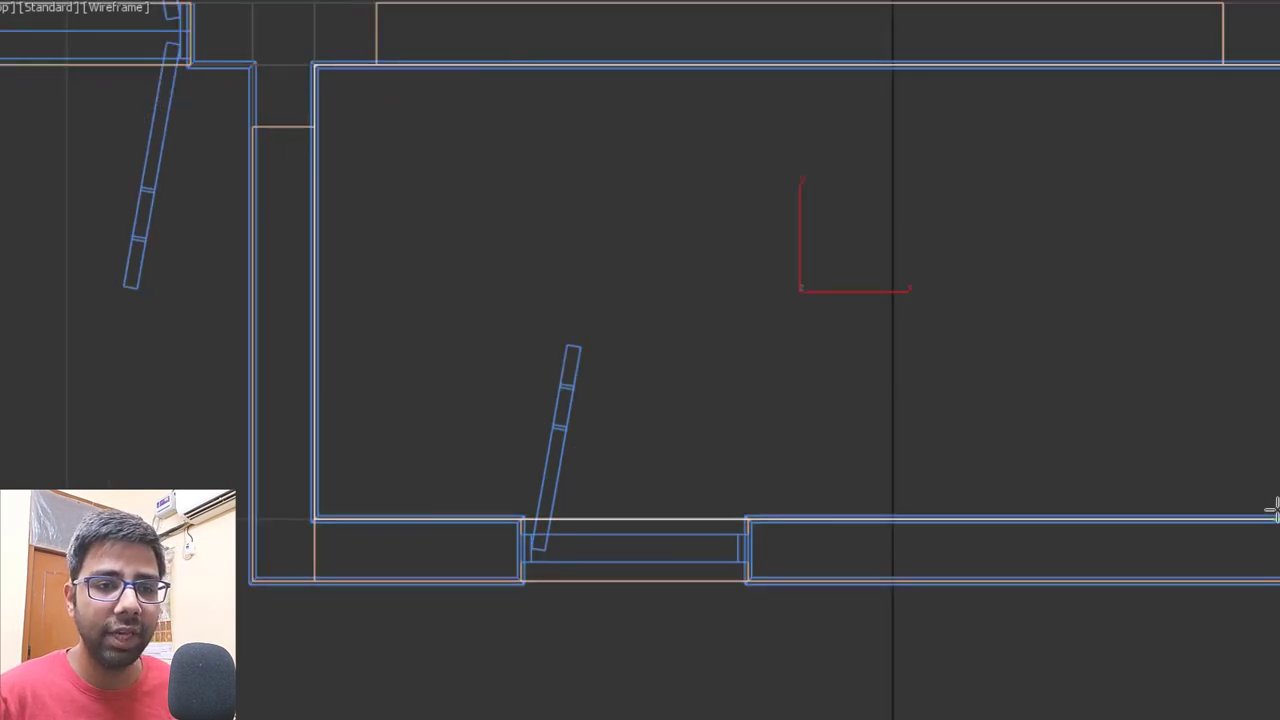
pyautogui.scroll(-4, 962, 382)
pyautogui.click(1084, 123)
pyautogui.hotkey('alt', 'w')
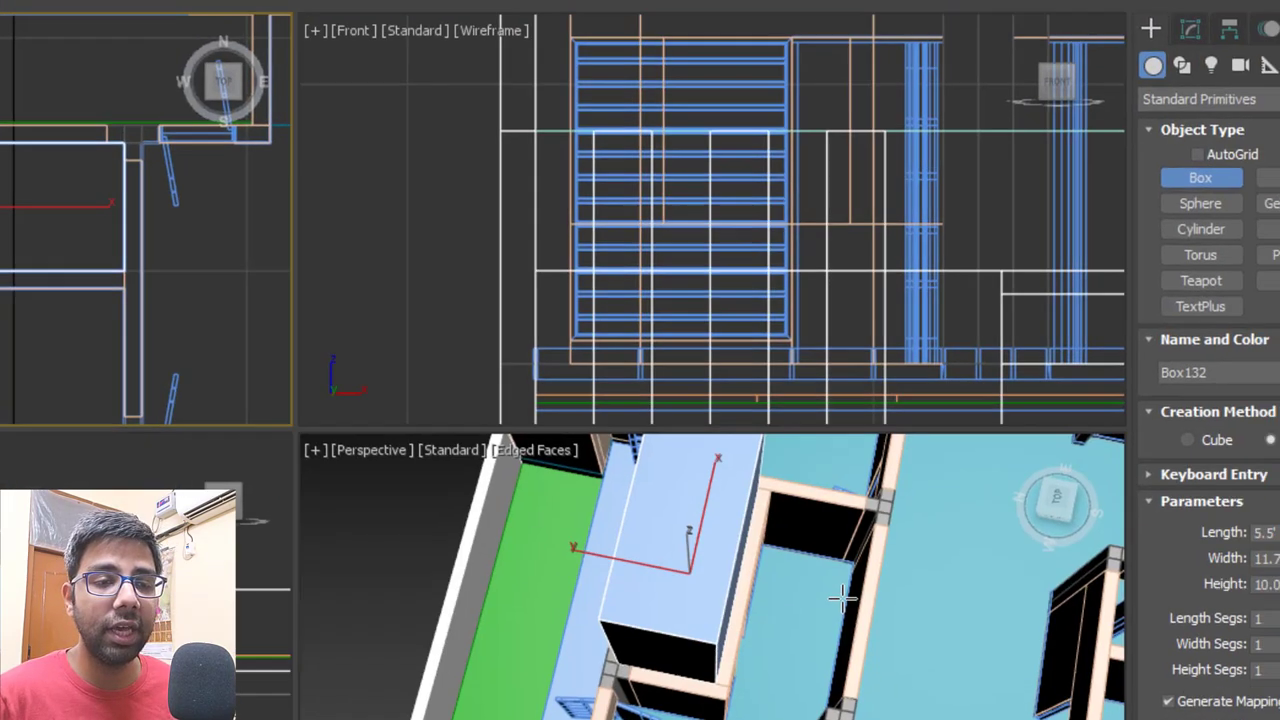
# Finish creating boxes and set the reference box's length to 5'.
pyautogui.rightClick(837, 597)
pyautogui.hotkey('alt', 'w')
pyautogui.click(1084, 36)
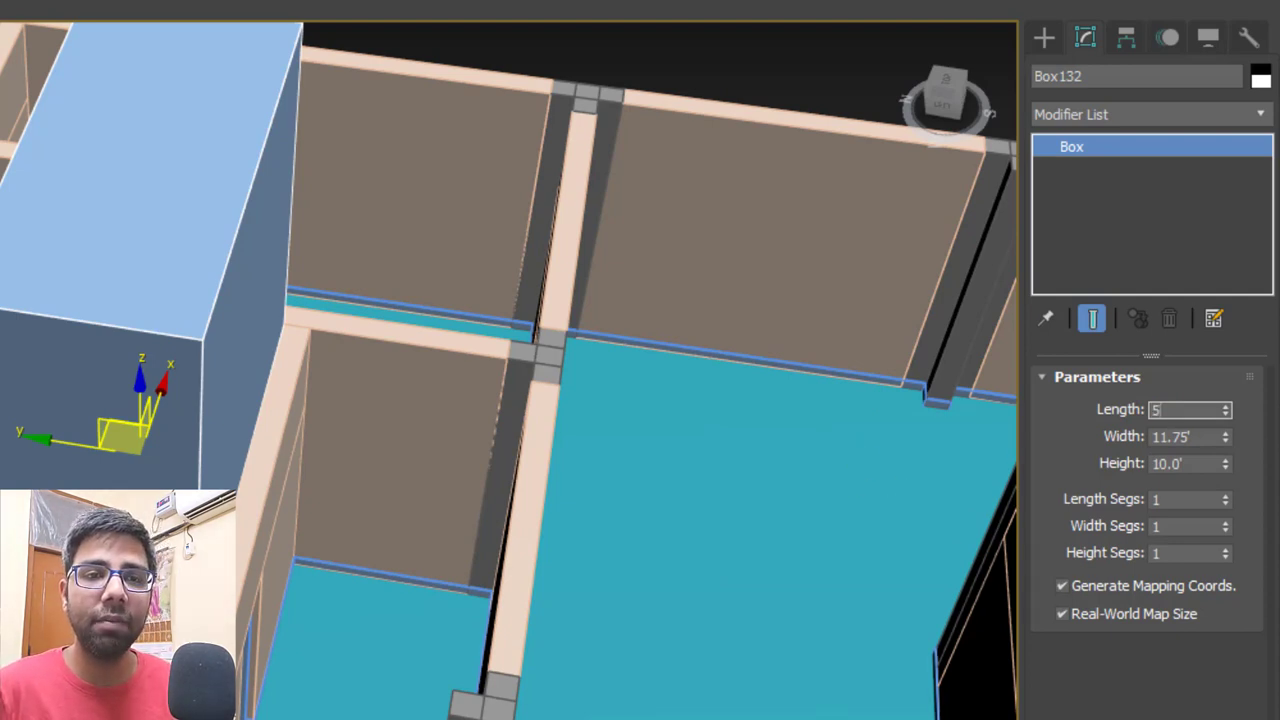
pyautogui.press('Return')
# Move the reference box sideways until its corner snaps to the inner corner at the toilet's outer wall.
pyautogui.keyDown('alt'); pyautogui.moveTo(866, 509); pyautogui.dragTo(320, 610, button='middle'); pyautogui.keyUp('alt')
pyautogui.scroll(2, 437, 460)
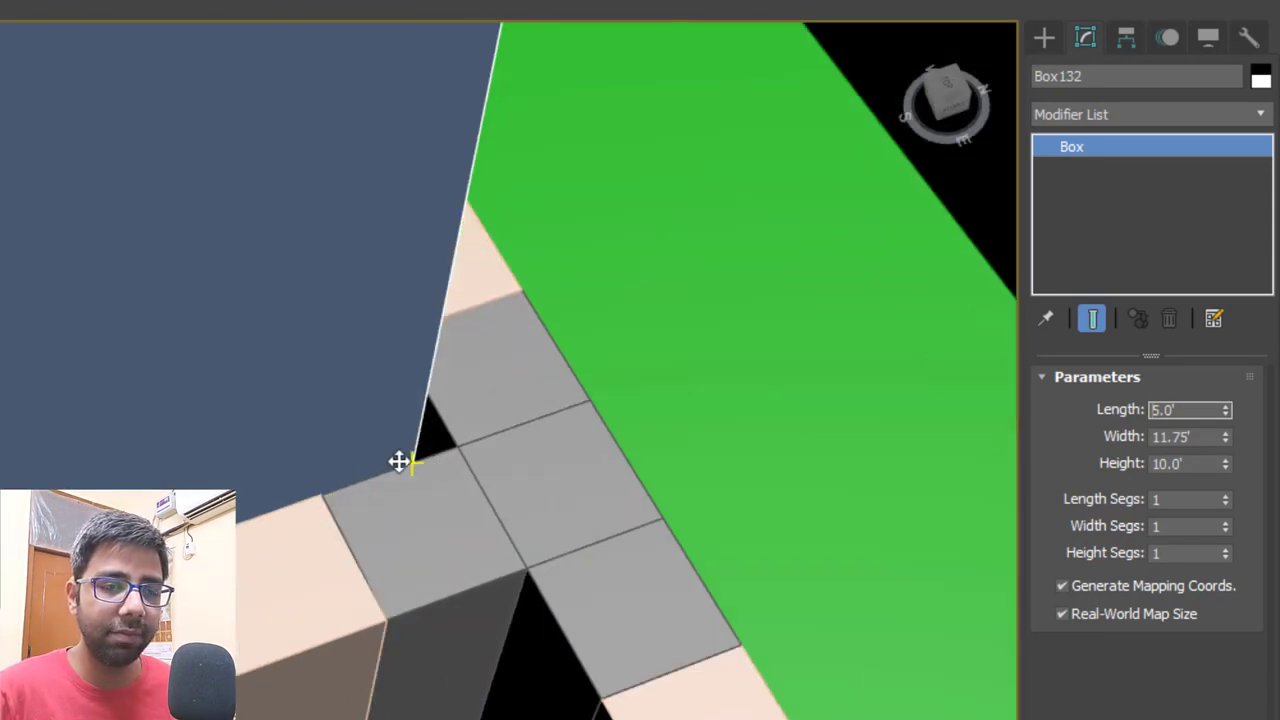
pyautogui.scroll(-1, 395, 475)
pyautogui.press('F3')
pyautogui.moveTo(396, 497); pyautogui.dragTo(435, 483)
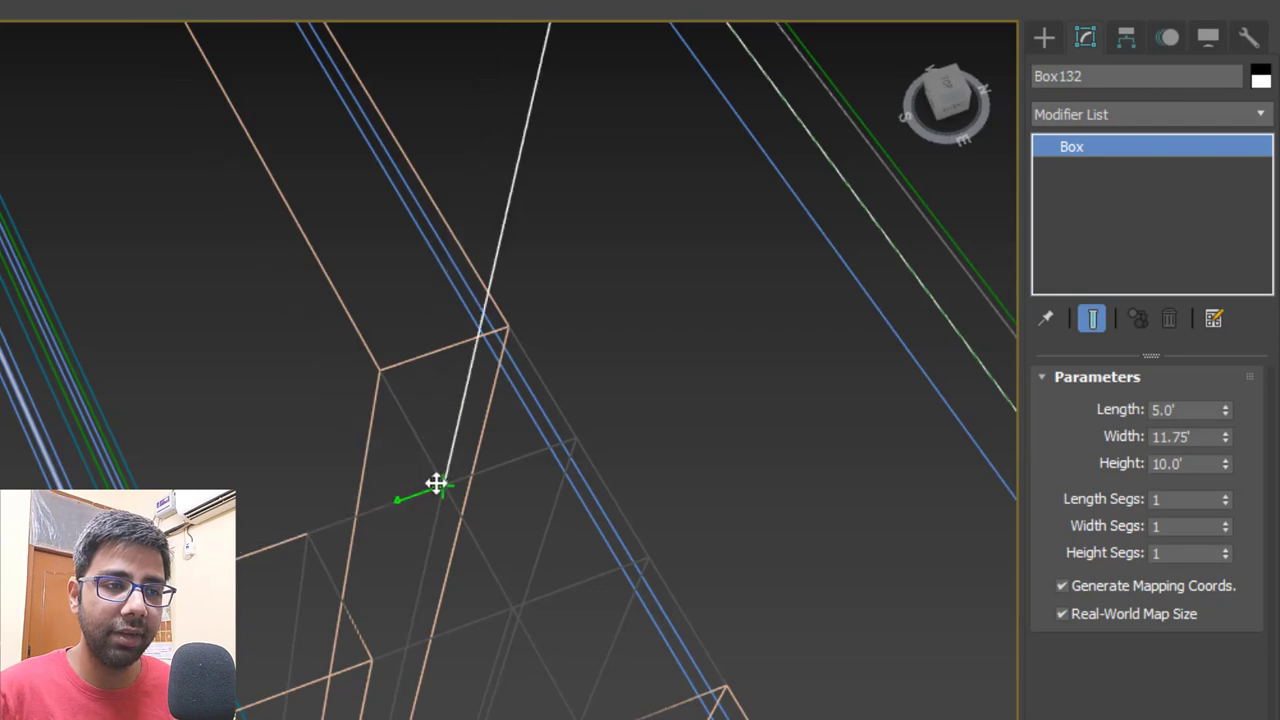
pyautogui.press('F3')
# Select the toilet partition's wall pieces and the lintel over its door, move them back against the reference box, and delete the box.
pyautogui.scroll(-4, 437, 483)
pyautogui.moveTo(437, 483)
pyautogui.keyDown('alt'); pyautogui.mouseDown(button='middle')
pyautogui.moveTo(566, 526)
pyautogui.moveTo(565, 505)
pyautogui.mouseUp(button='middle'); pyautogui.keyUp('alt')
pyautogui.scroll(3, 408, 406)
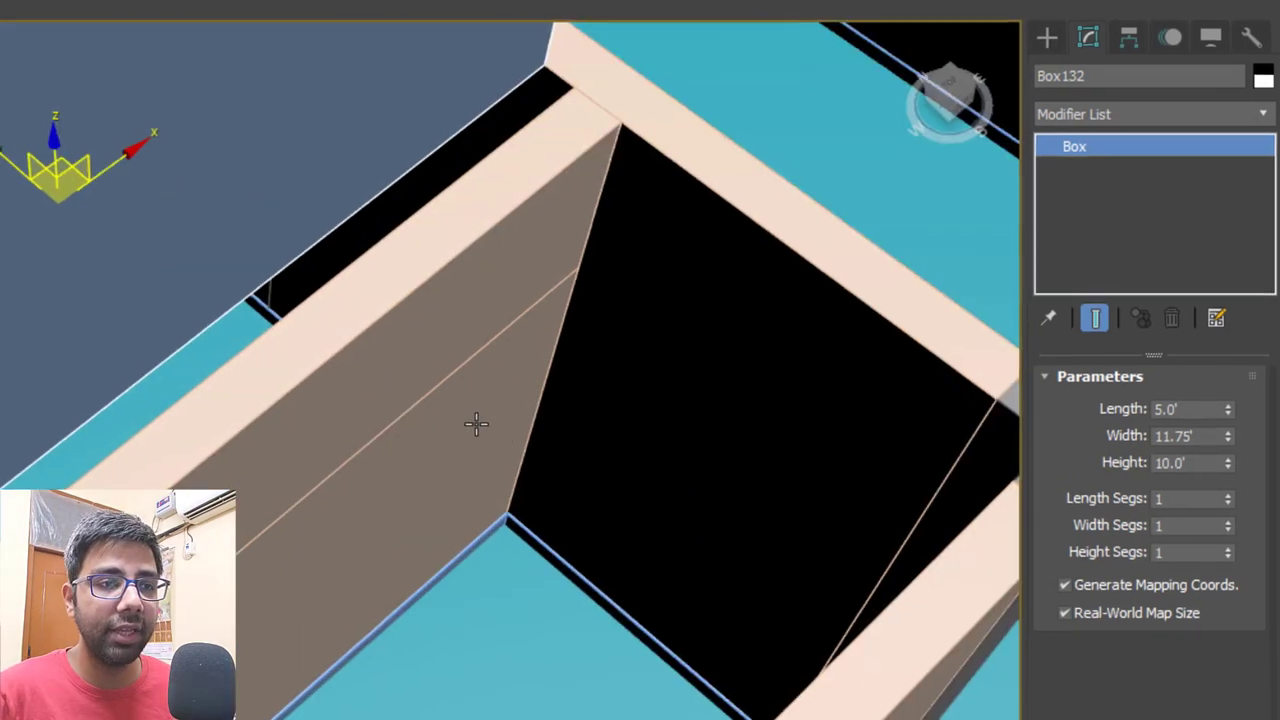
pyautogui.click(477, 418)
pyautogui.keyDown('ctrl'); pyautogui.click(457, 306); pyautogui.keyUp('ctrl')
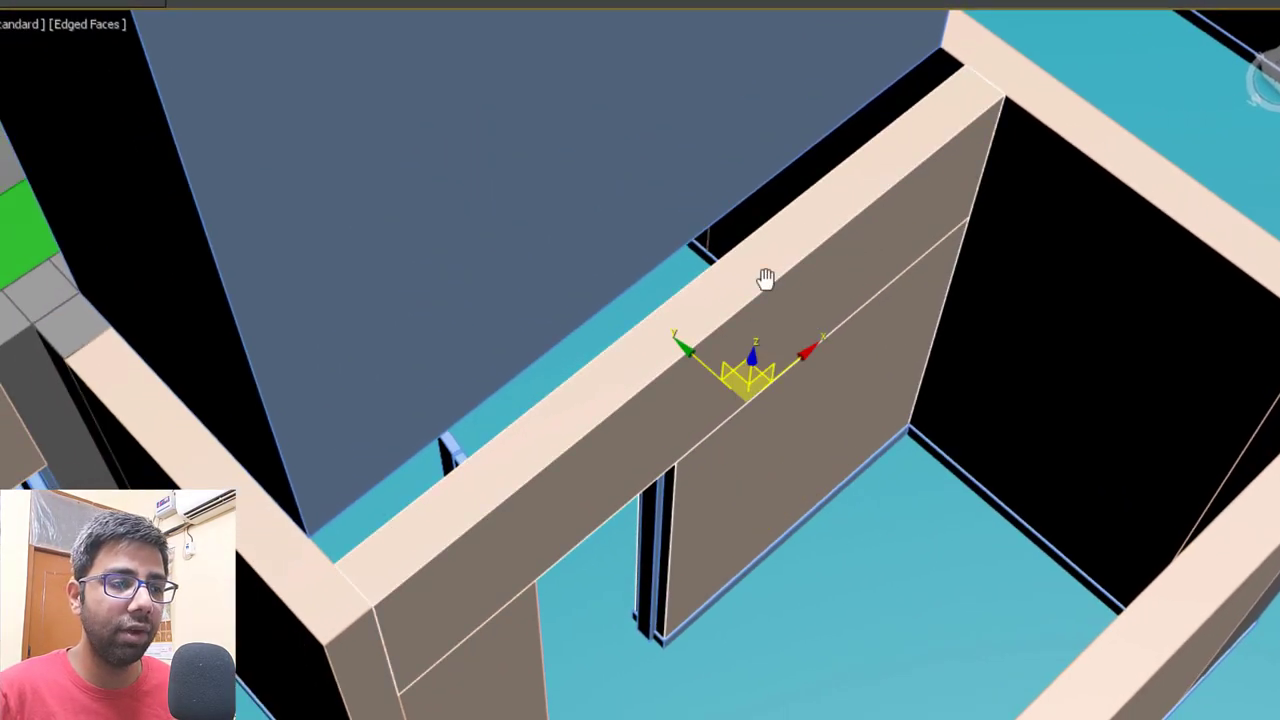
pyautogui.moveTo(765, 279); pyautogui.dragTo(845, 122, button='middle')
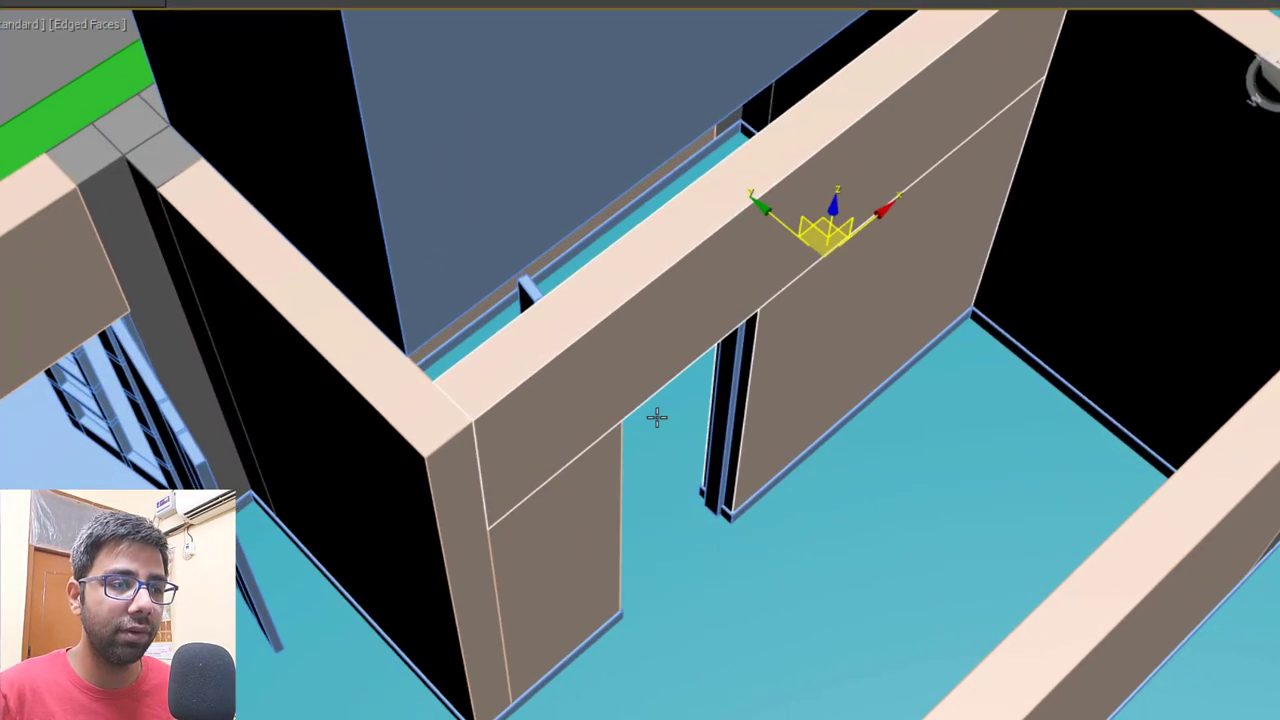
pyautogui.keyDown('ctrl'); pyautogui.click(597, 482); pyautogui.keyUp('ctrl')
pyautogui.scroll(3, 746, 457)
pyautogui.scroll(5, 794, 208)
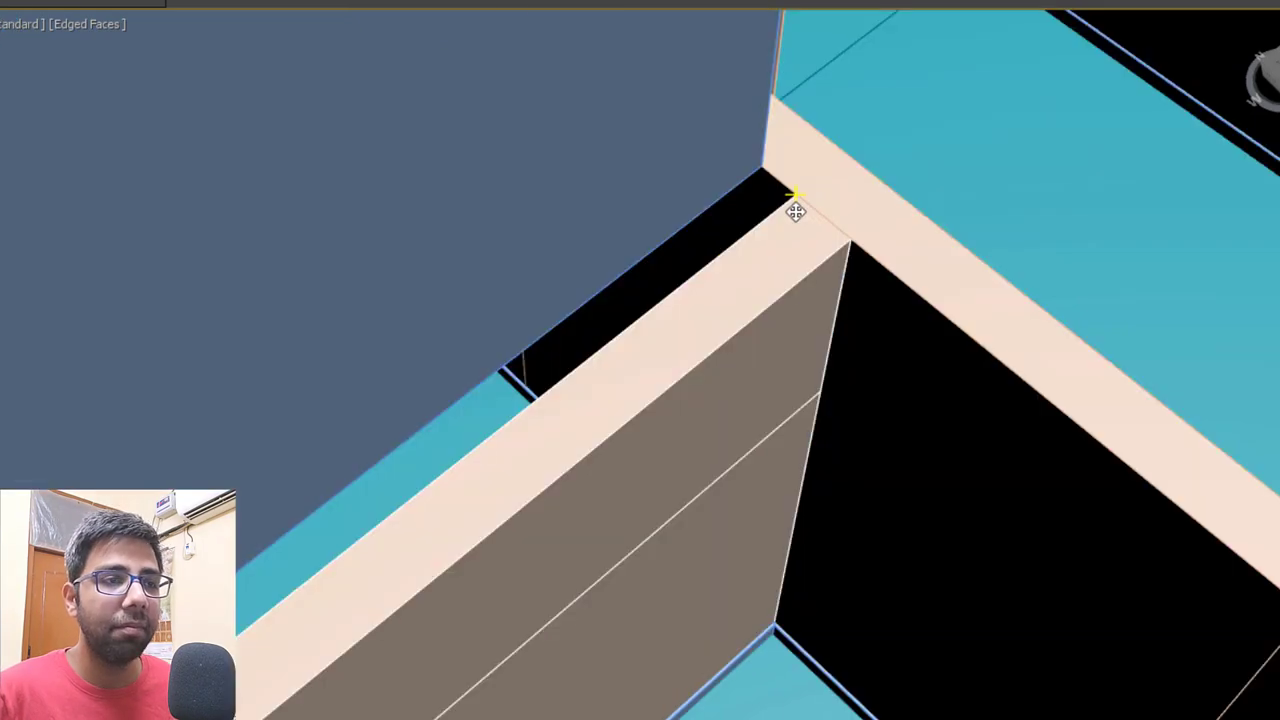
pyautogui.moveTo(794, 208); pyautogui.dragTo(764, 172)
pyautogui.scroll(-5, 766, 226)
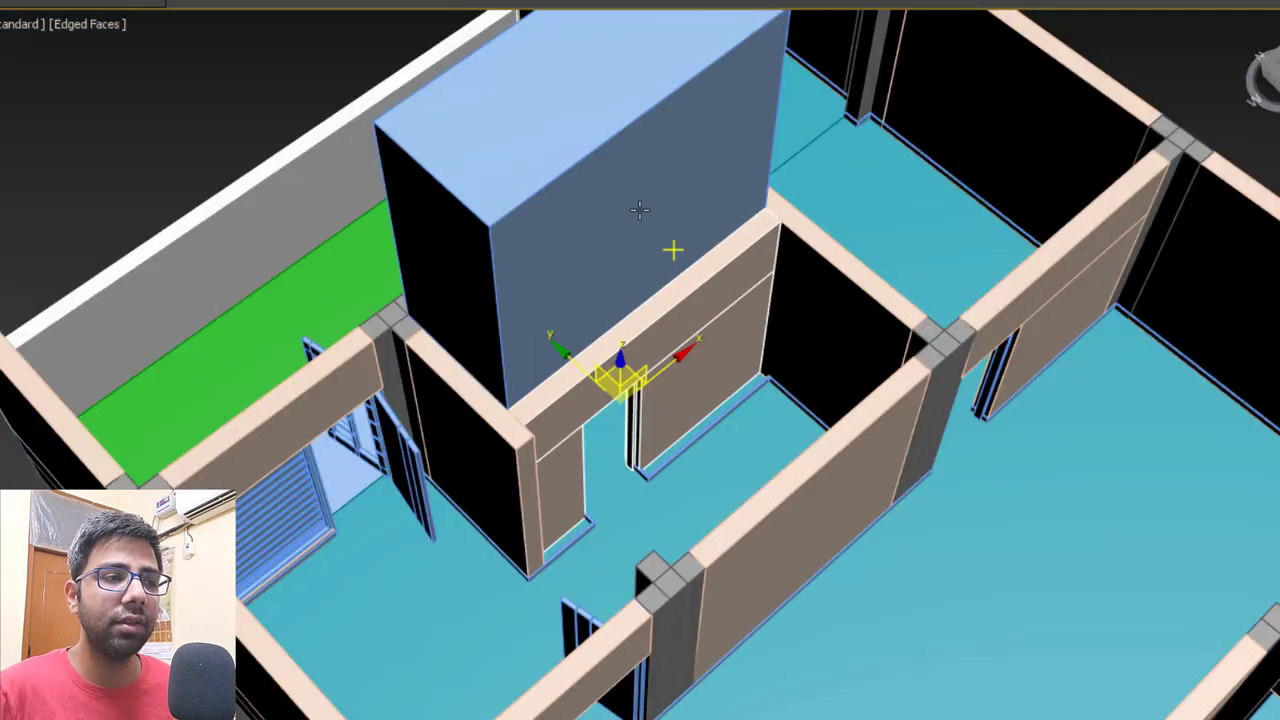
pyautogui.click(613, 197)
pyautogui.press('Delete')
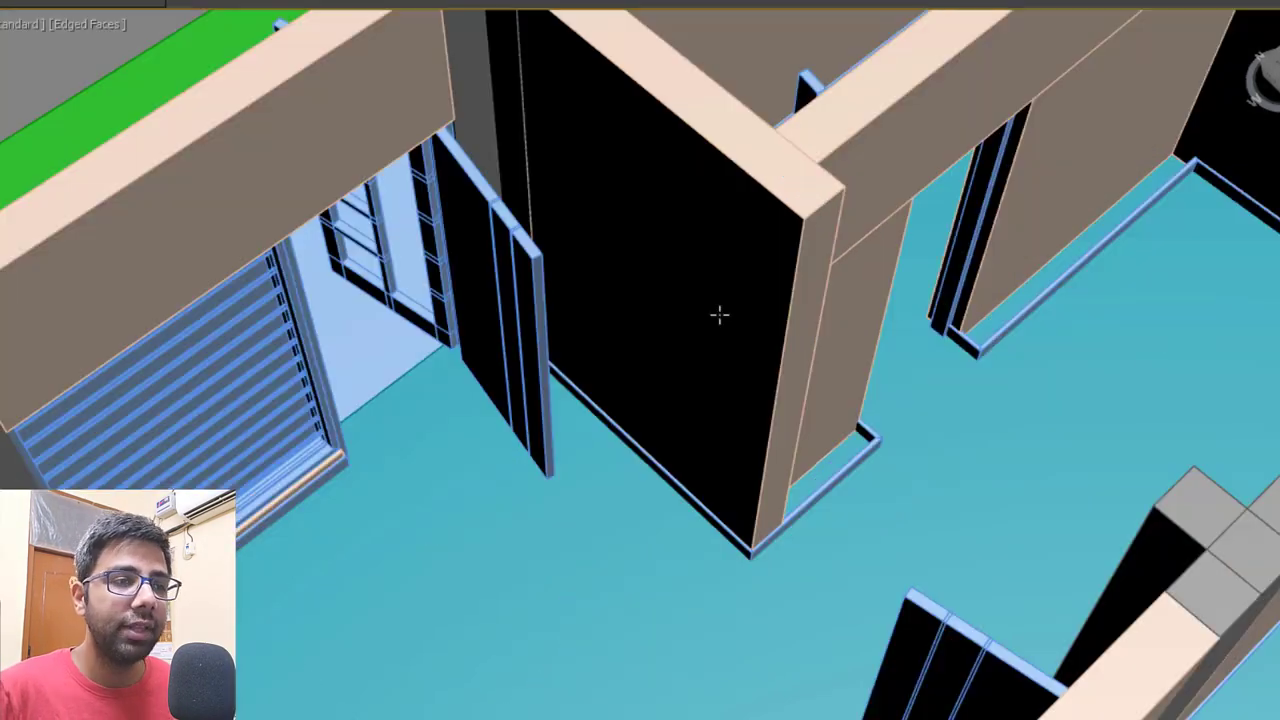
# Select the toilet's side wall that projects past the partition and set its length to 7.5'.
pyautogui.click(781, 237)
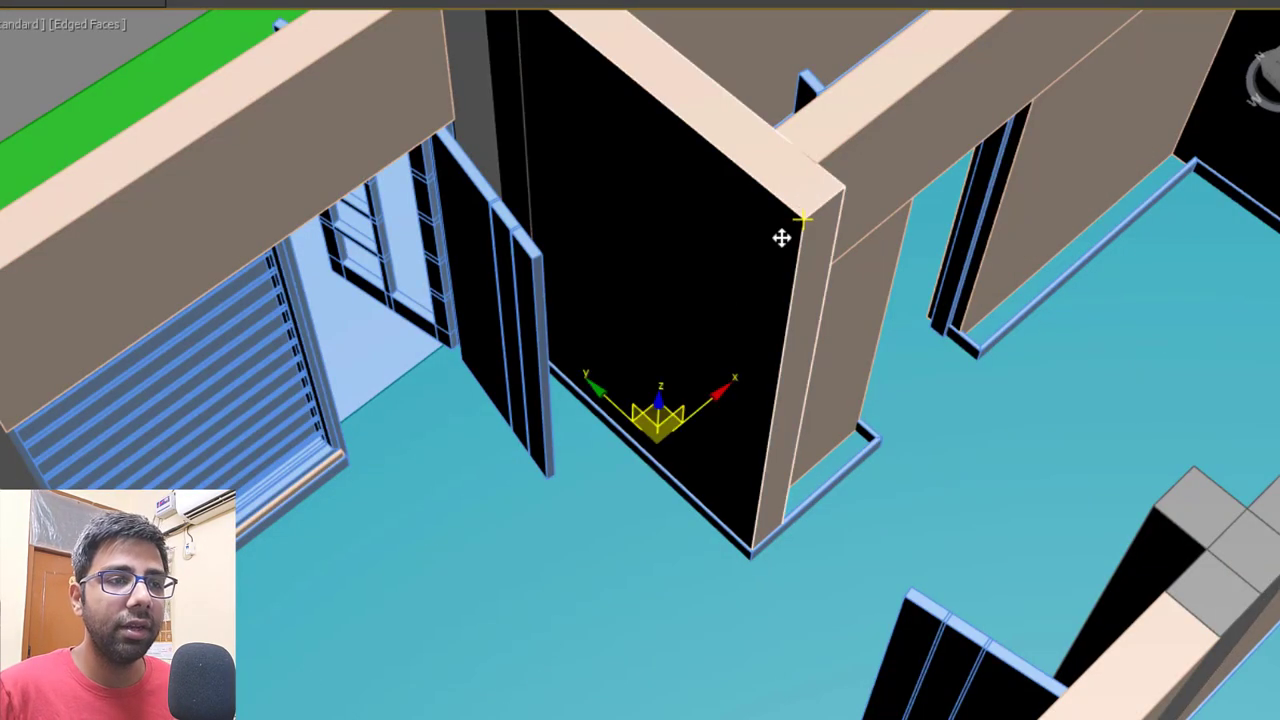
pyautogui.moveTo(780, 237); pyautogui.dragTo(777, 335, button='middle')
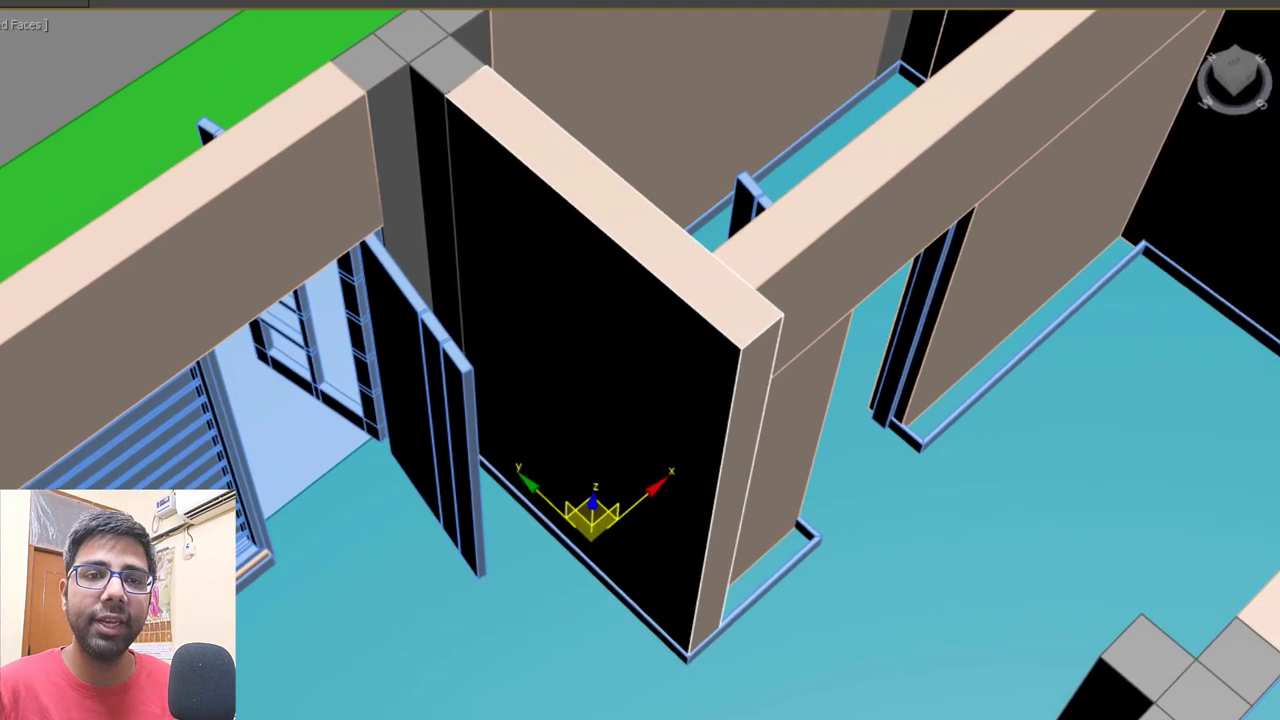
pyautogui.moveTo(1193, 390); pyautogui.dragTo(1020, 399)
pyautogui.write('7.5')
pyautogui.press('Return')
pyautogui.scroll(5, 323, 500)
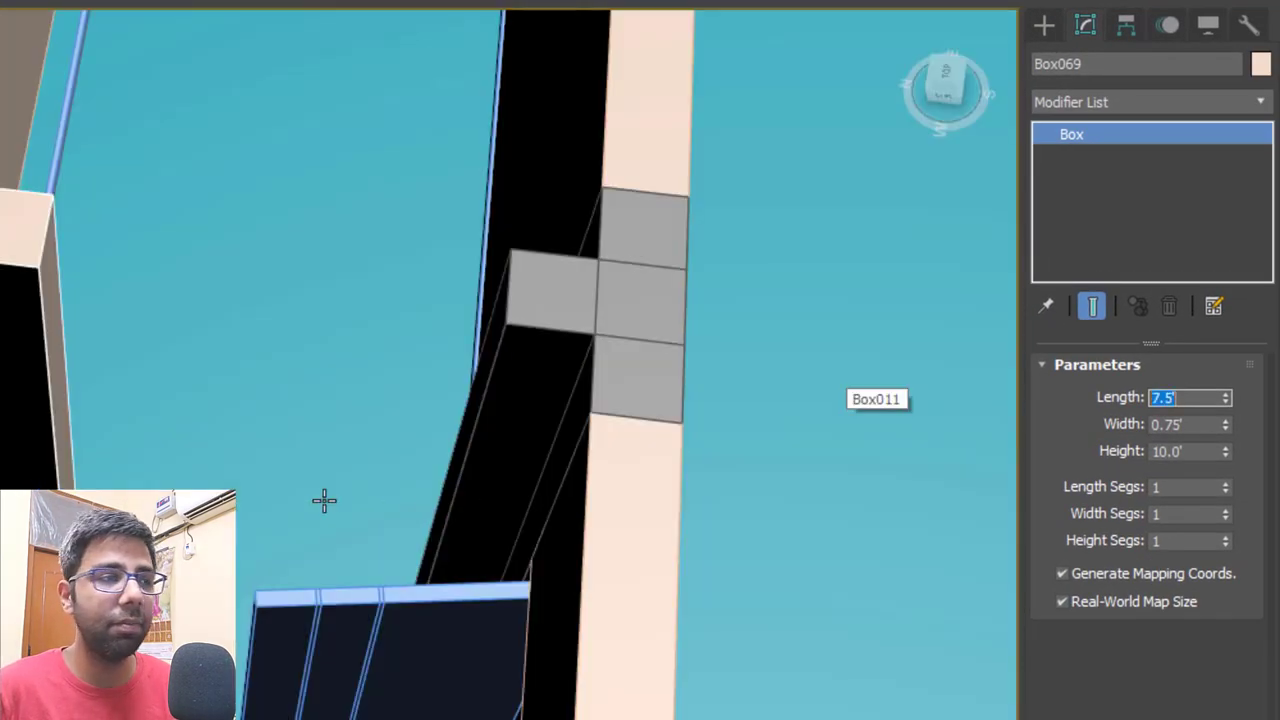
# Move the toilet's side wall along its length until its end meets the corner column.
pyautogui.moveTo(323, 500); pyautogui.dragTo(589, 591, button='middle')
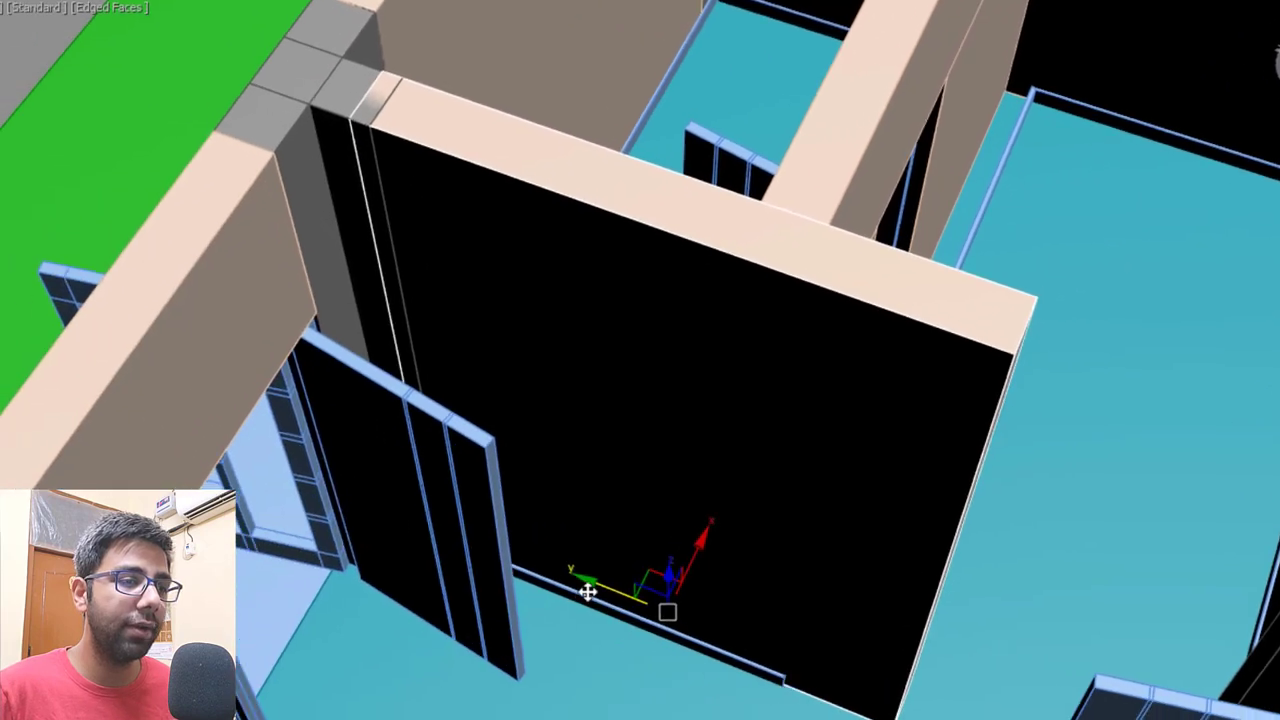
pyautogui.scroll(4, 475, 93)
pyautogui.moveTo(475, 93); pyautogui.dragTo(422, 84)
pyautogui.scroll(-5, 571, 249)
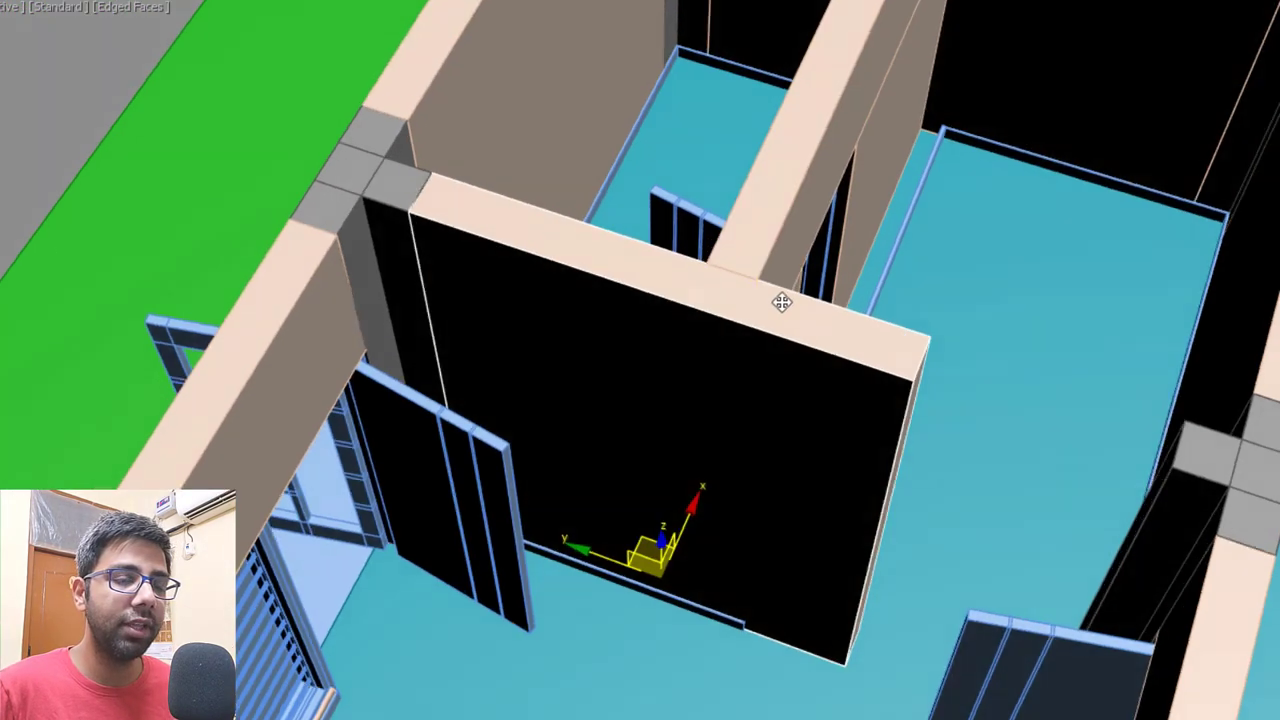
# Open the skirting line for Vertex editing, select the four vertices along the partition between doorway and far wall, and move them back onto the partition.
pyautogui.scroll(2, 797, 385)
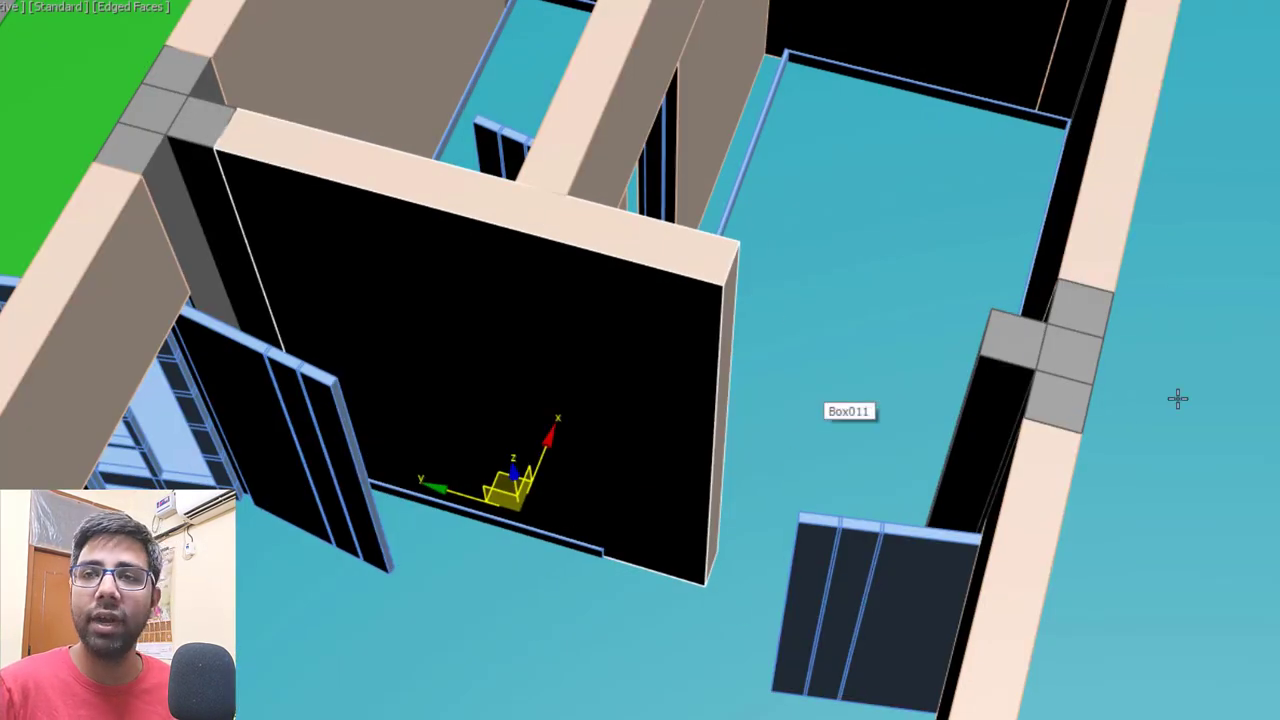
pyautogui.scroll(-3, 774, 326)
pyautogui.scroll(5, 745, 370)
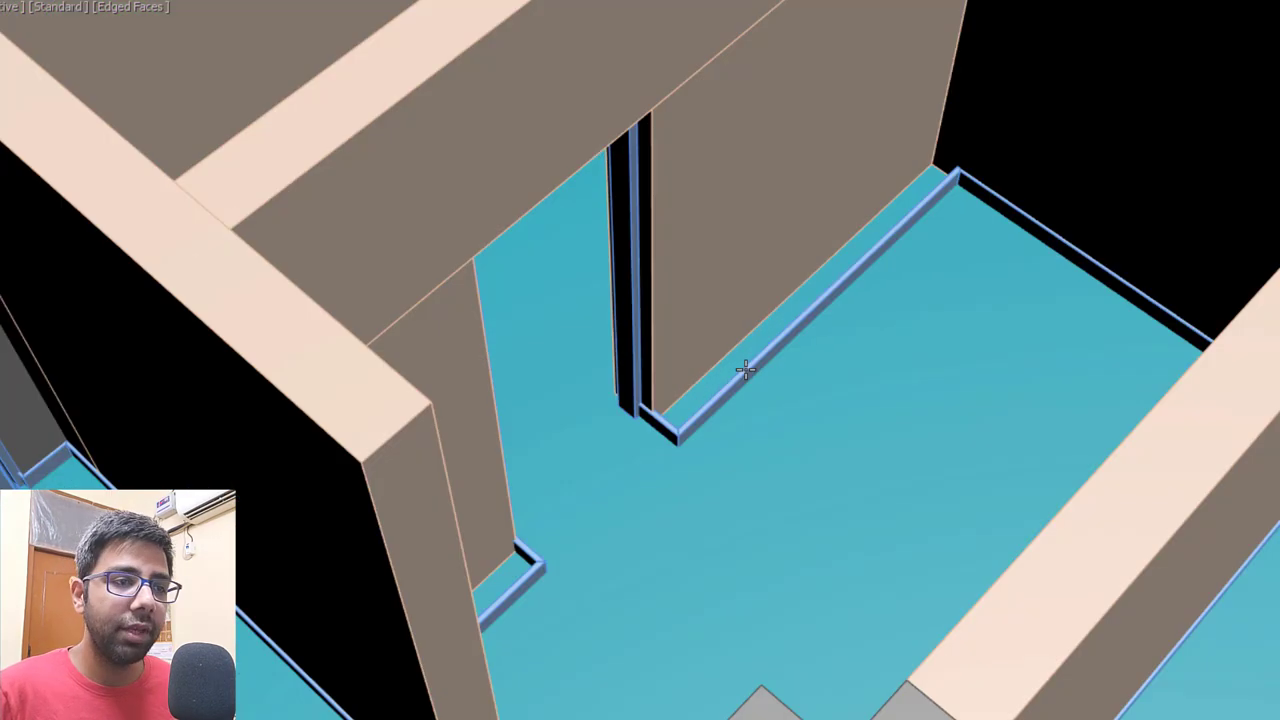
pyautogui.click(749, 371)
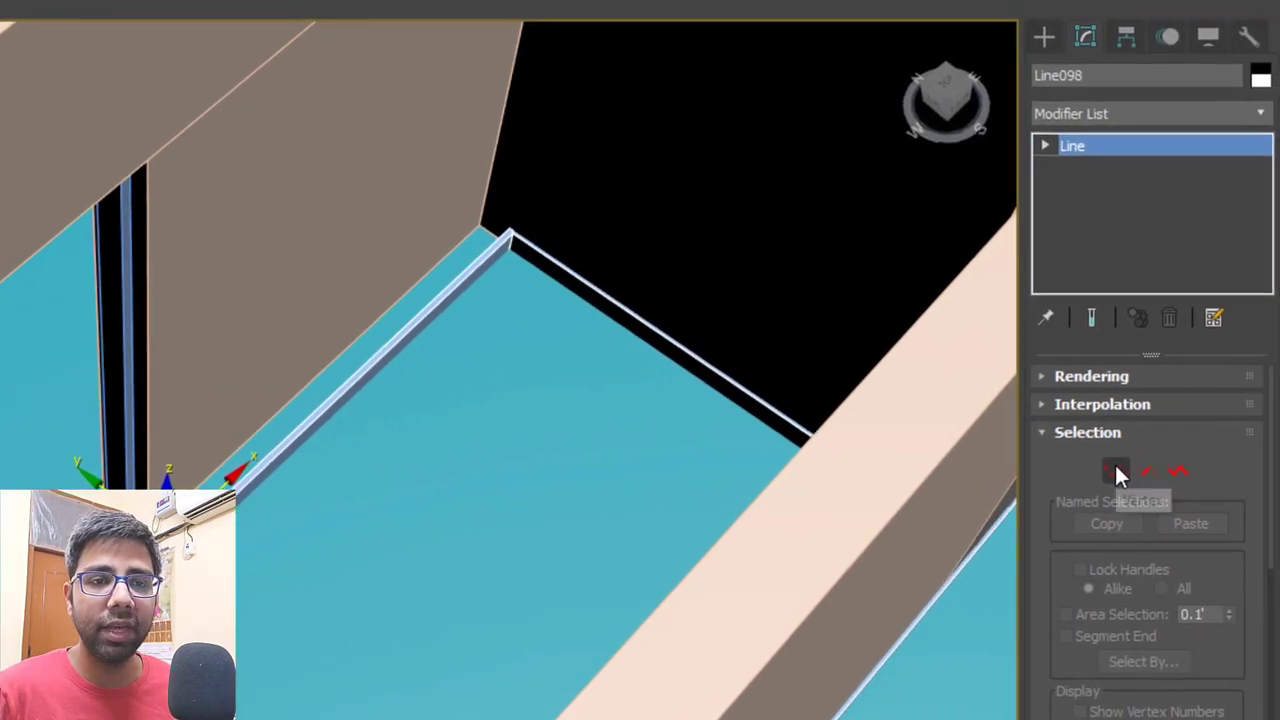
pyautogui.click(1116, 470)
pyautogui.moveTo(215, 508); pyautogui.dragTo(760, 647)
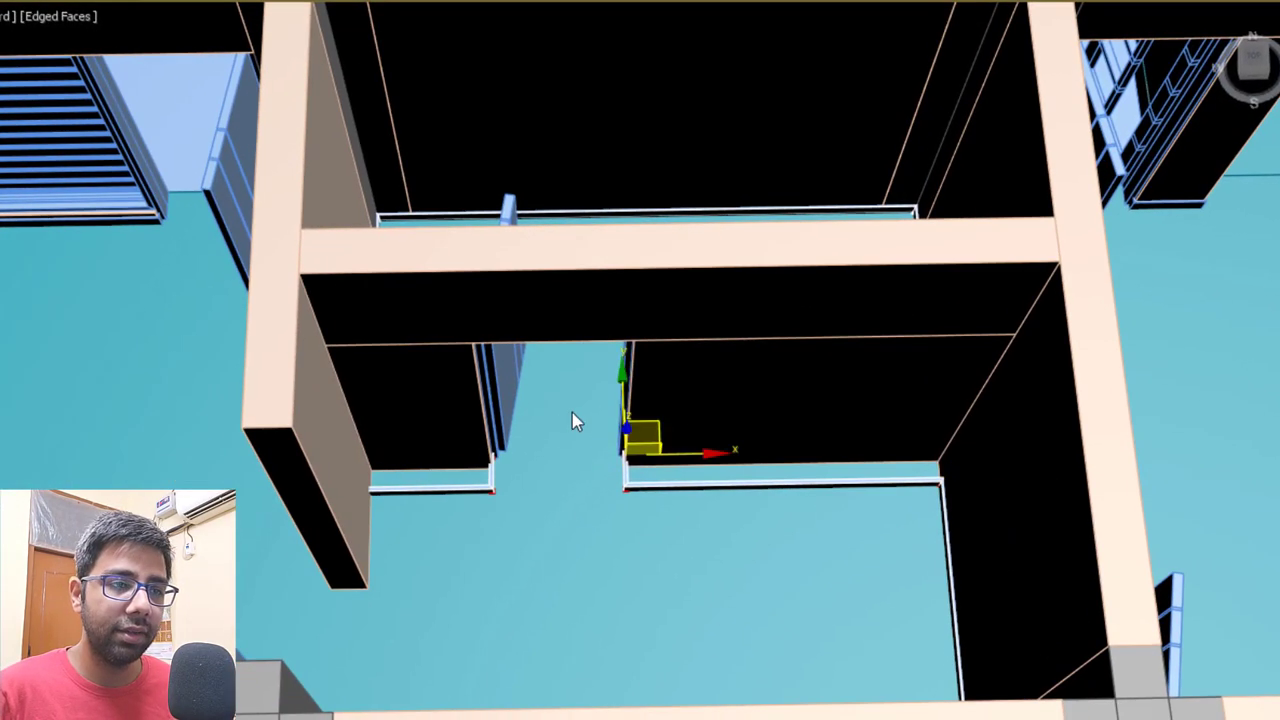
pyautogui.press('F3')
pyautogui.keyDown('alt'); pyautogui.moveTo(643, 513); pyautogui.dragTo(679, 510, button='middle'); pyautogui.keyUp('alt')
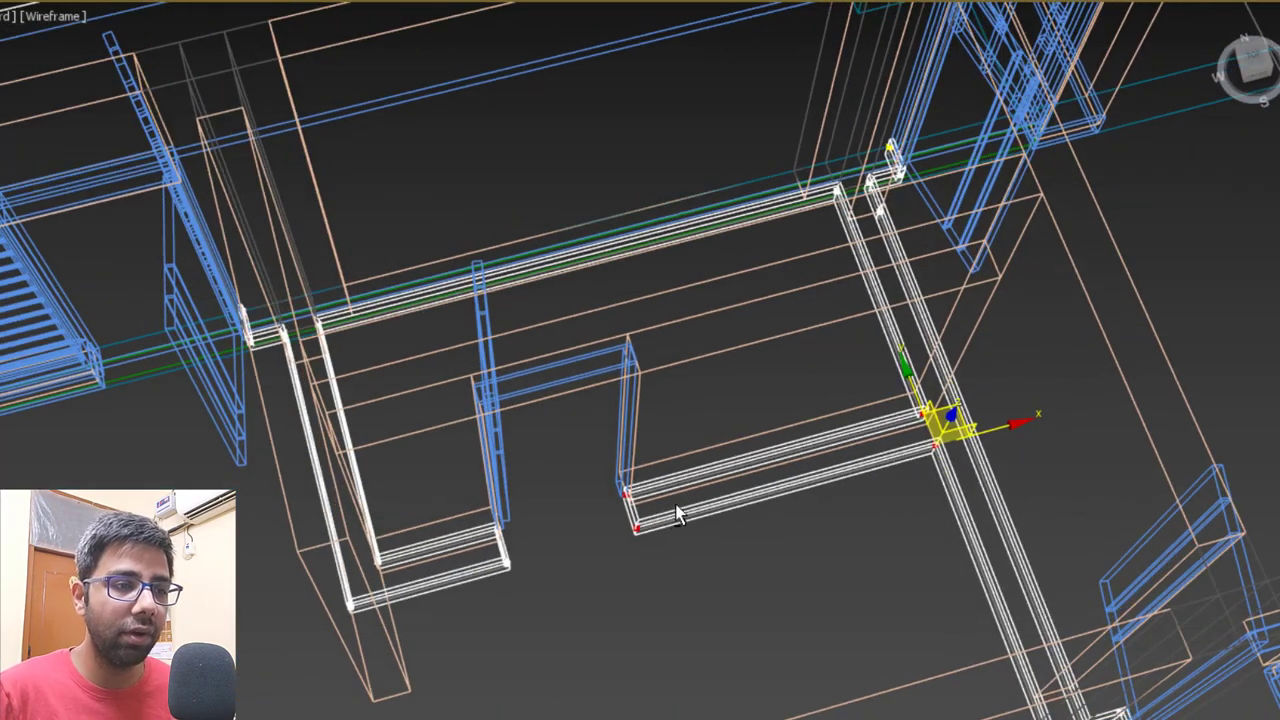
pyautogui.click(636, 531)
pyautogui.scroll(4, 637, 533)
pyautogui.scroll(2, 637, 533)
pyautogui.moveTo(636, 524); pyautogui.dragTo(586, 407)
pyautogui.scroll(-5, 750, 385)
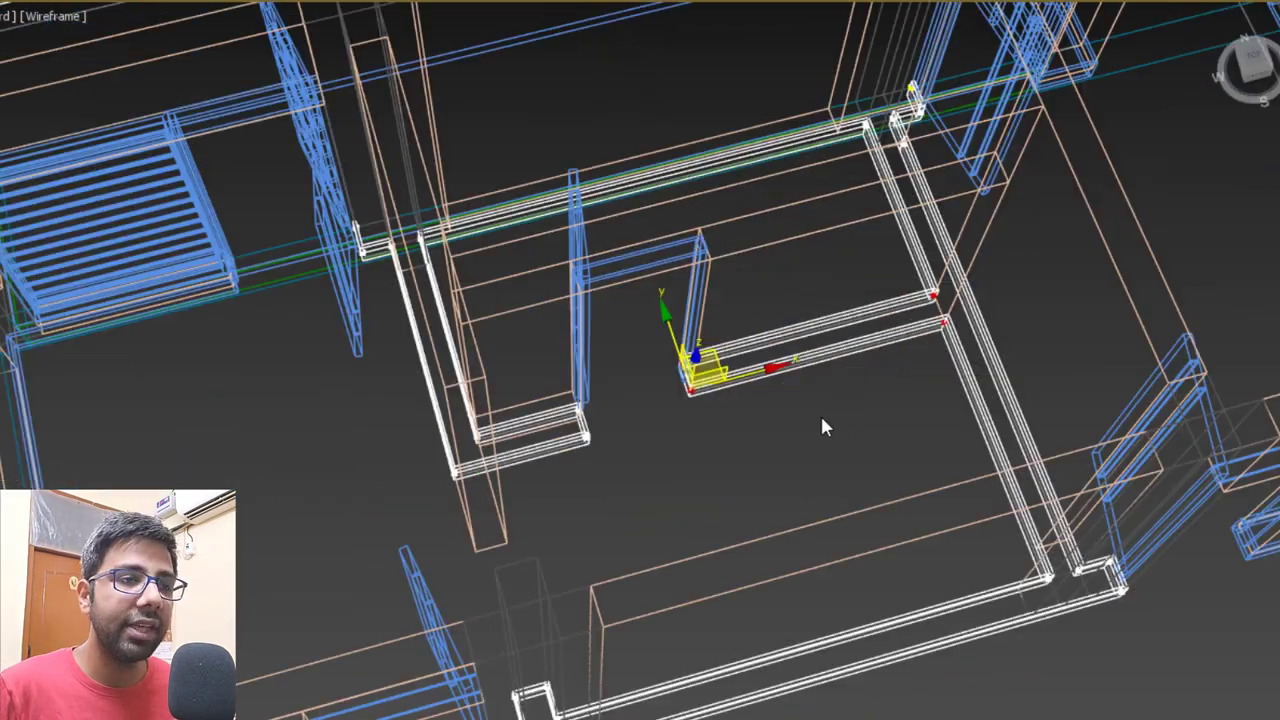
pyautogui.keyDown('alt'); pyautogui.moveTo(822, 418); pyautogui.dragTo(839, 424, button='middle'); pyautogui.keyUp('alt')
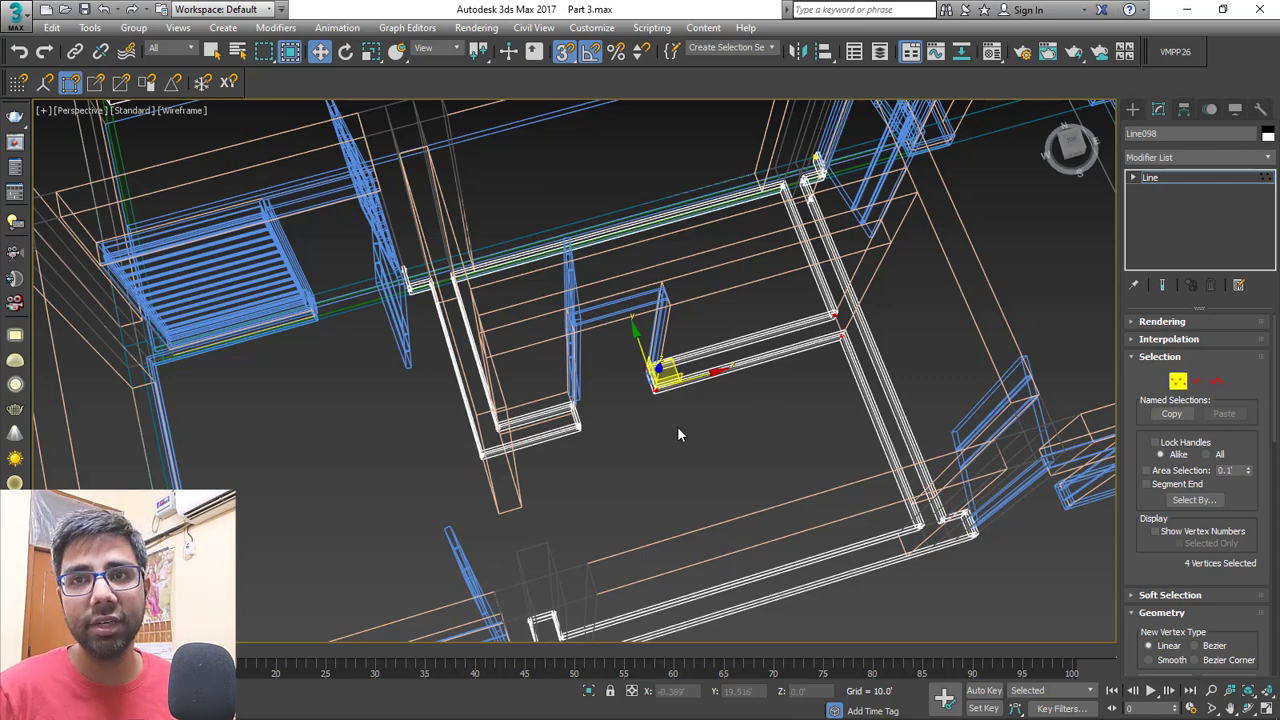
# Select the skirting vertices between the doorway and the toilet's side wall, and move them back onto the partition's face.
pyautogui.scroll(6, 615, 304)
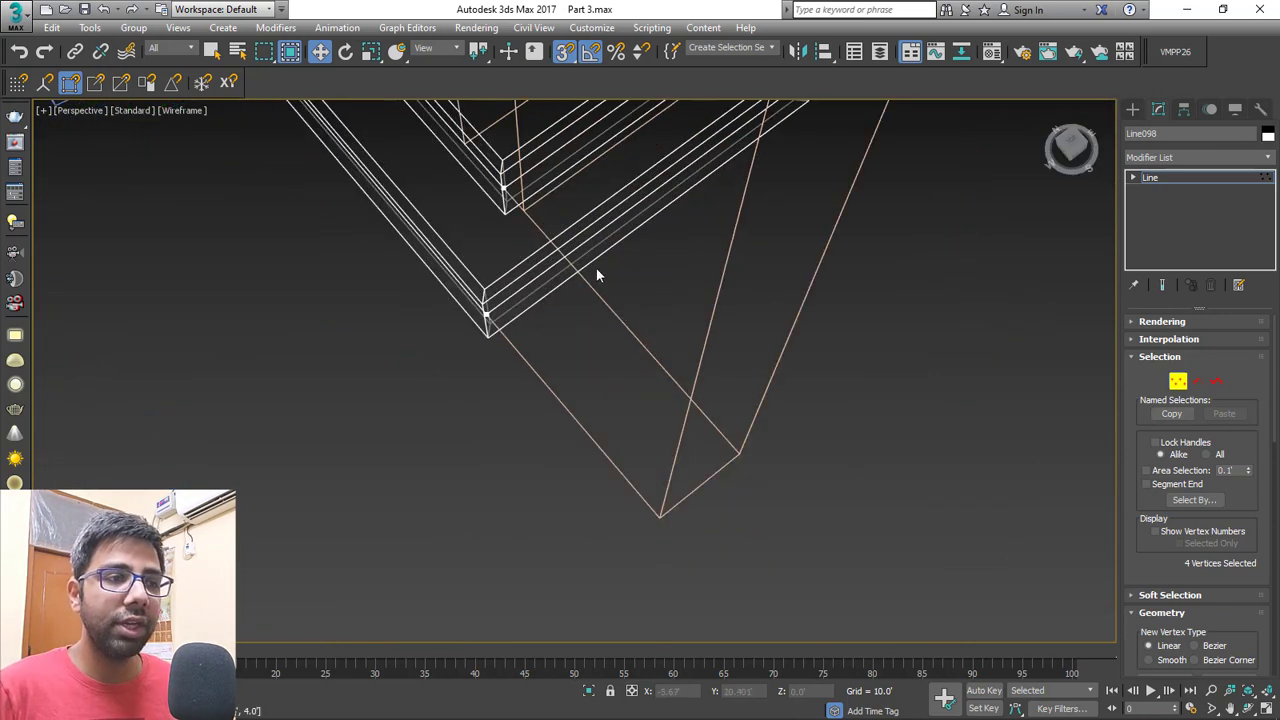
pyautogui.scroll(2, 600, 268)
pyautogui.scroll(-5, 645, 245)
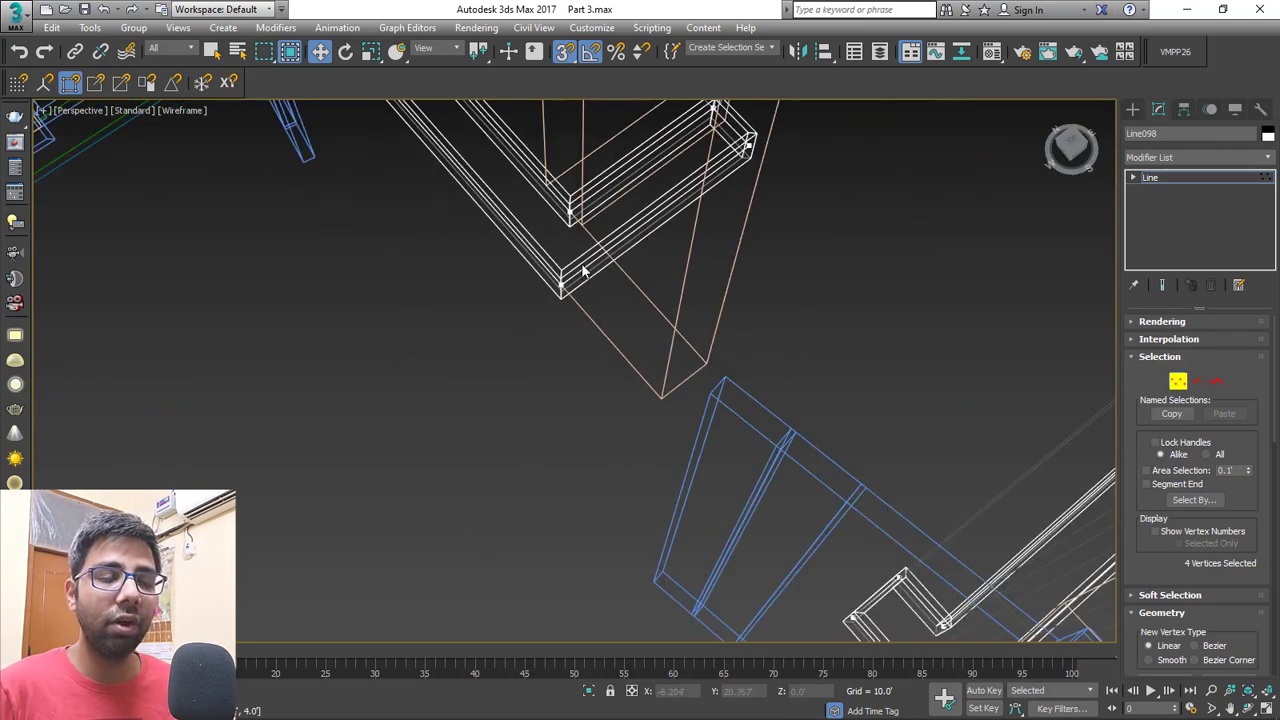
pyautogui.scroll(2, 627, 263)
pyautogui.scroll(-4, 591, 314)
pyautogui.press('F3')
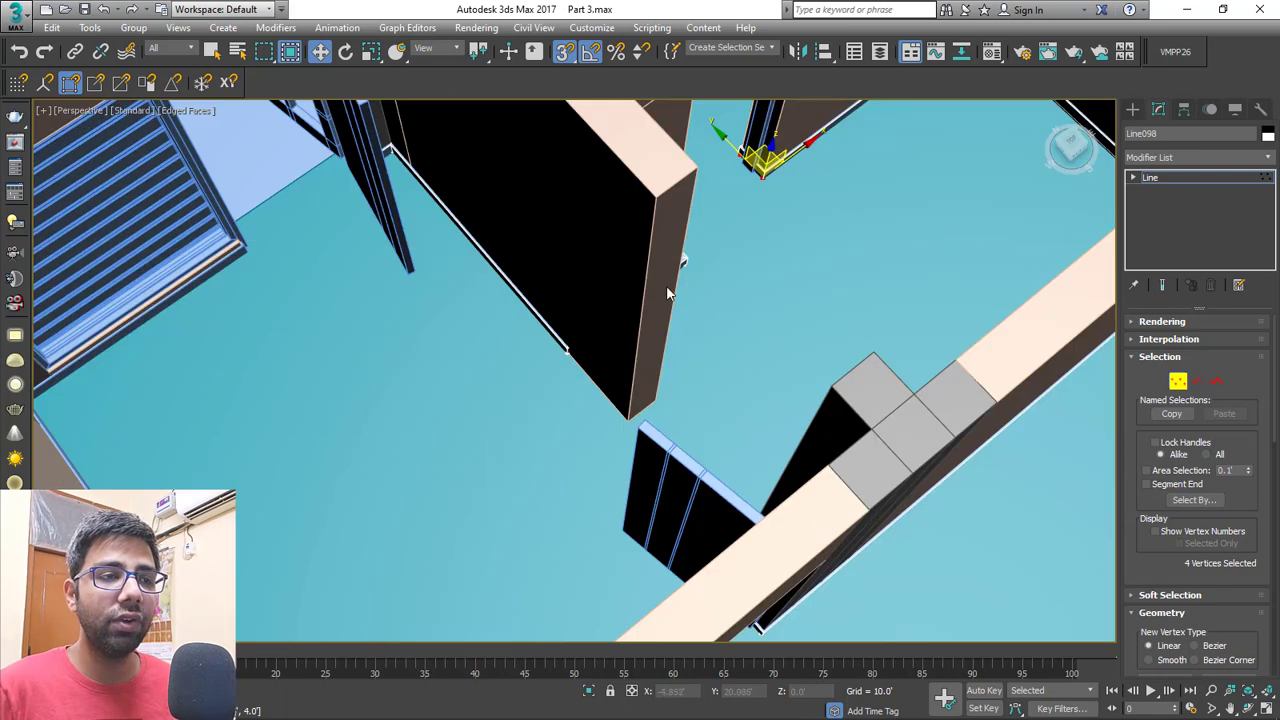
pyautogui.scroll(-3, 674, 280)
pyautogui.keyDown('alt'); pyautogui.moveTo(670, 280); pyautogui.dragTo(568, 366, button='middle'); pyautogui.keyUp('alt')
pyautogui.scroll(4, 597, 352)
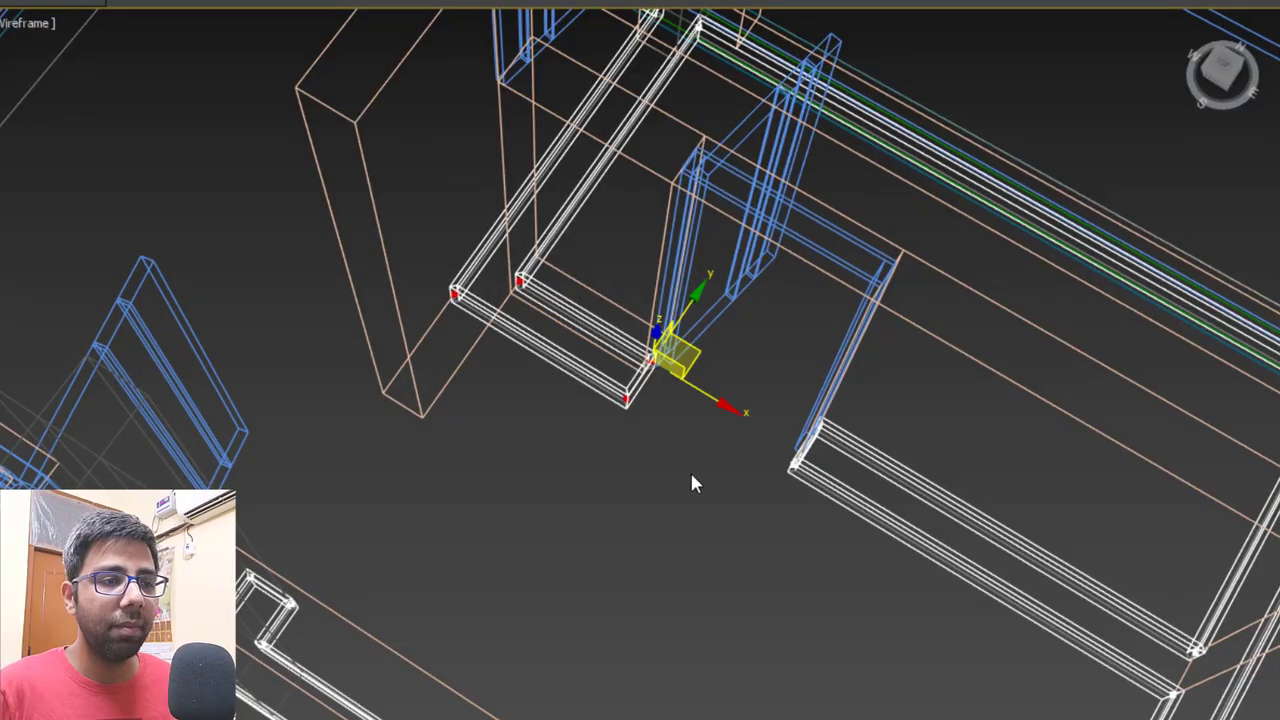
pyautogui.scroll(2, 685, 385)
pyautogui.scroll(2, 697, 406)
pyautogui.moveTo(522, 426); pyautogui.dragTo(564, 340)
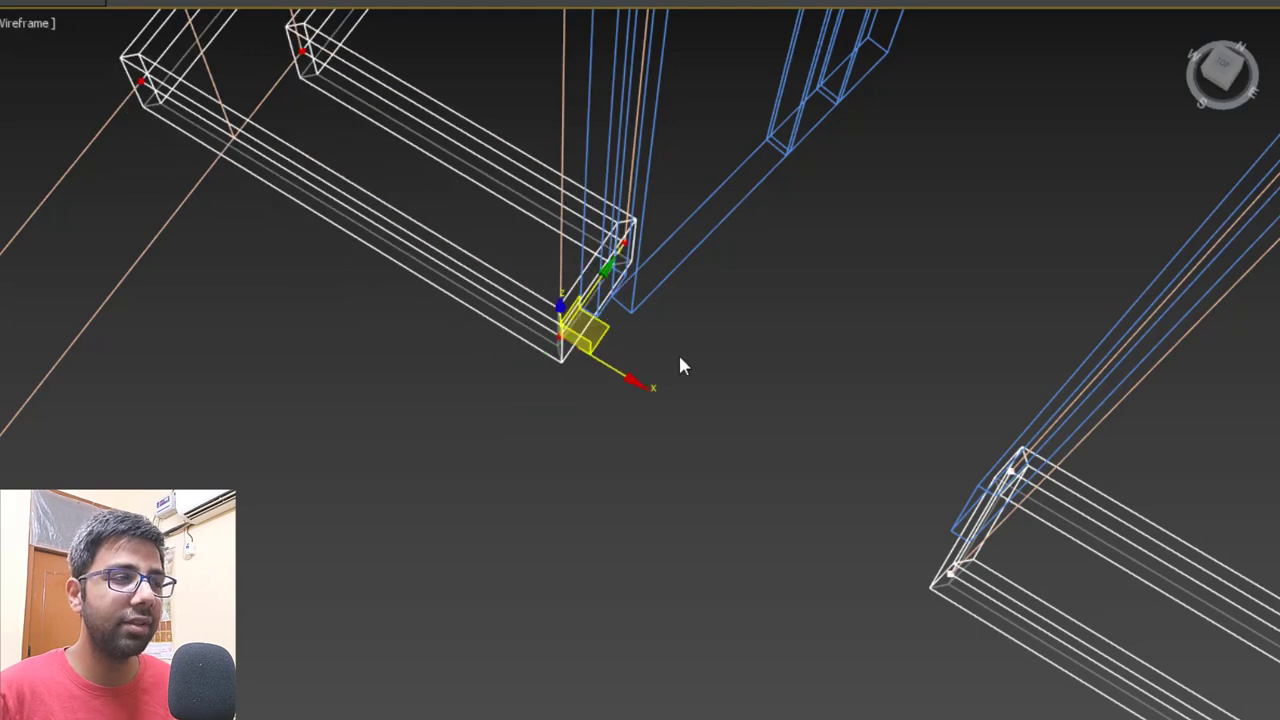
pyautogui.scroll(-4, 680, 354)
# Refine the skirting line by inserting a vertex where the partition meets the toilet's side wall.
pyautogui.scroll(4, 463, 250)
pyautogui.click(460, 232)
pyautogui.rightClick(543, 378)
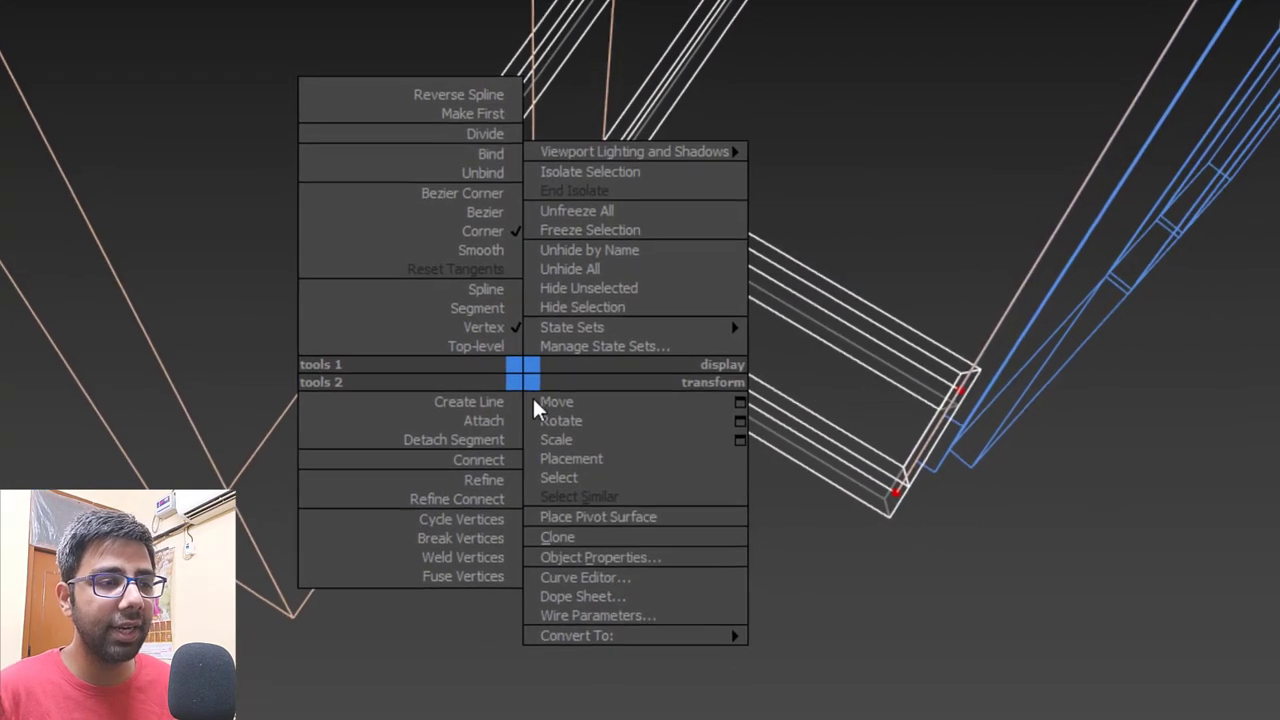
pyautogui.click(483, 479)
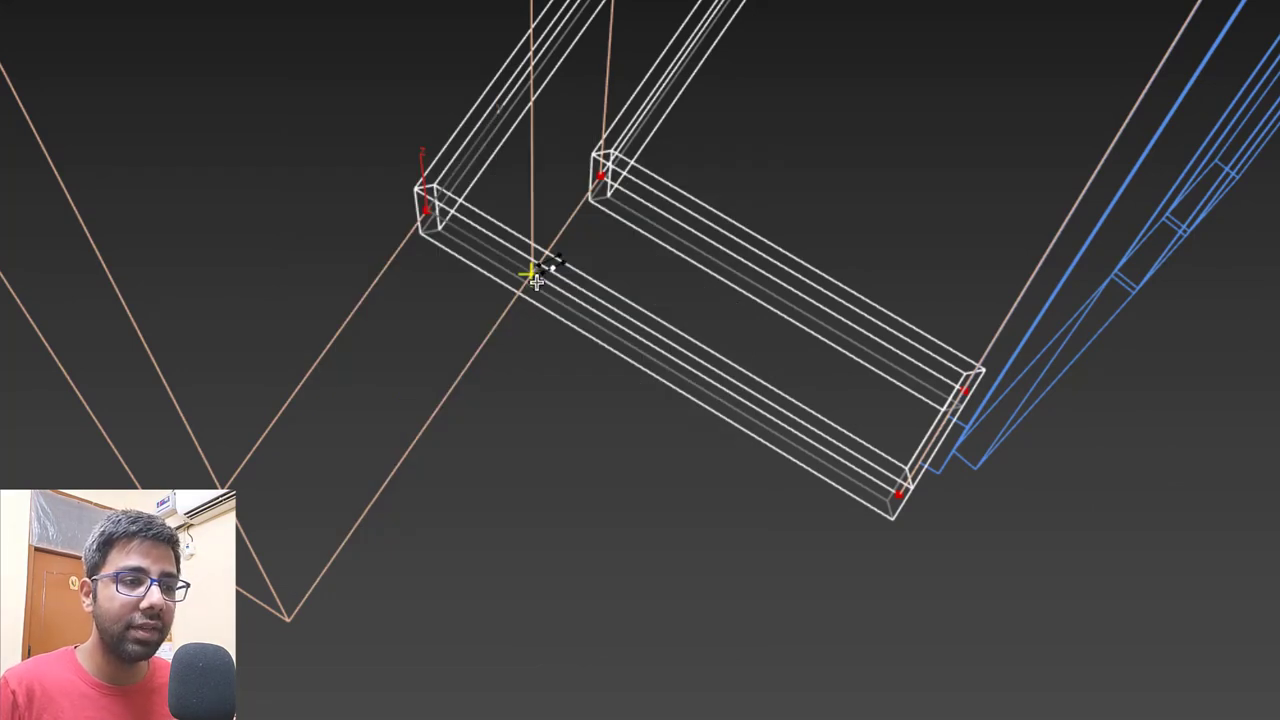
pyautogui.click(534, 279)
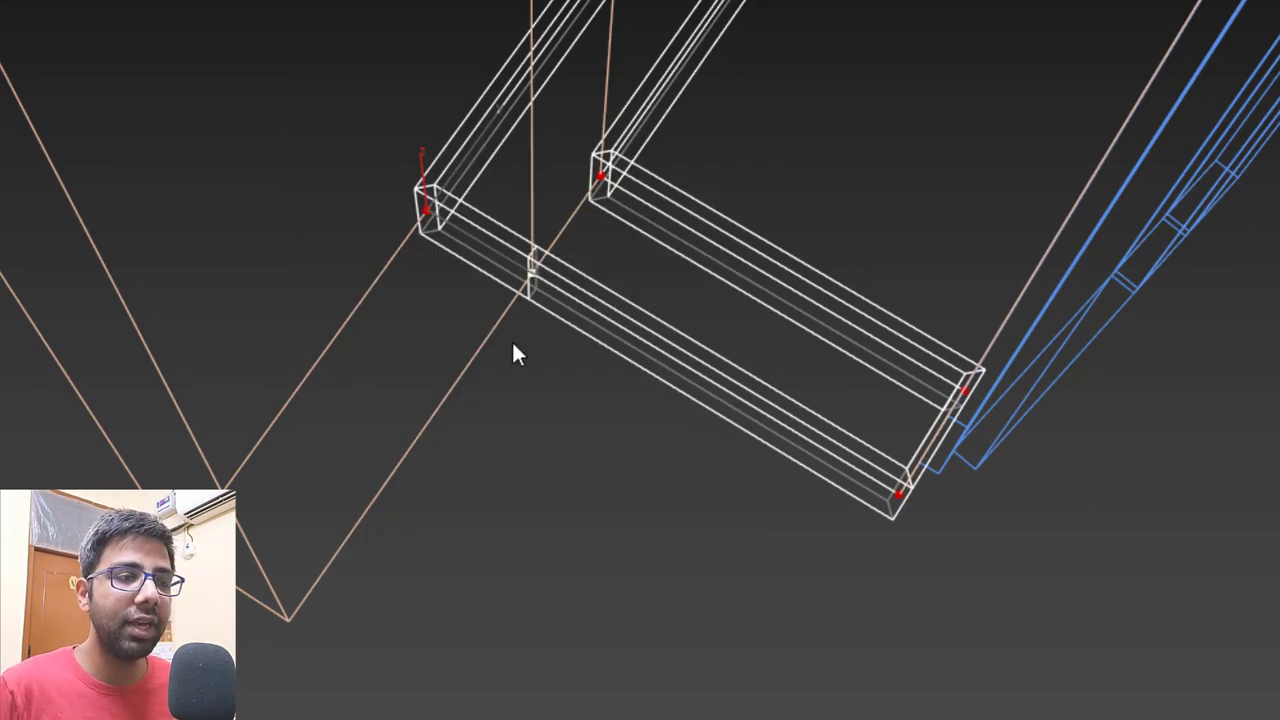
# Add a second vertex to the skirting line beside the inserted one, and move it to the corner of the toilet's side wall end.
pyautogui.keyDown('alt'); pyautogui.moveTo(512, 345); pyautogui.dragTo(545, 290, button='middle'); pyautogui.keyUp('alt')
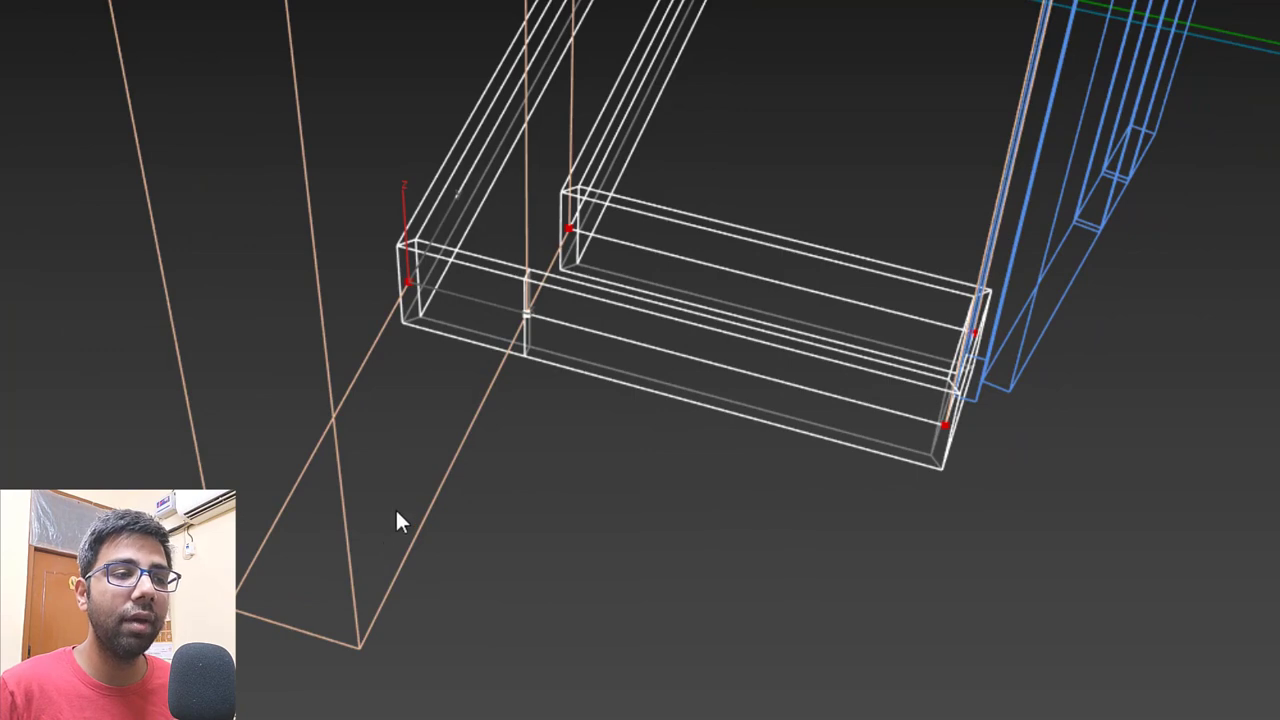
pyautogui.click(488, 305)
pyautogui.moveTo(512, 367); pyautogui.dragTo(592, 275, button='middle')
pyautogui.scroll(4, 592, 275)
pyautogui.press('w')
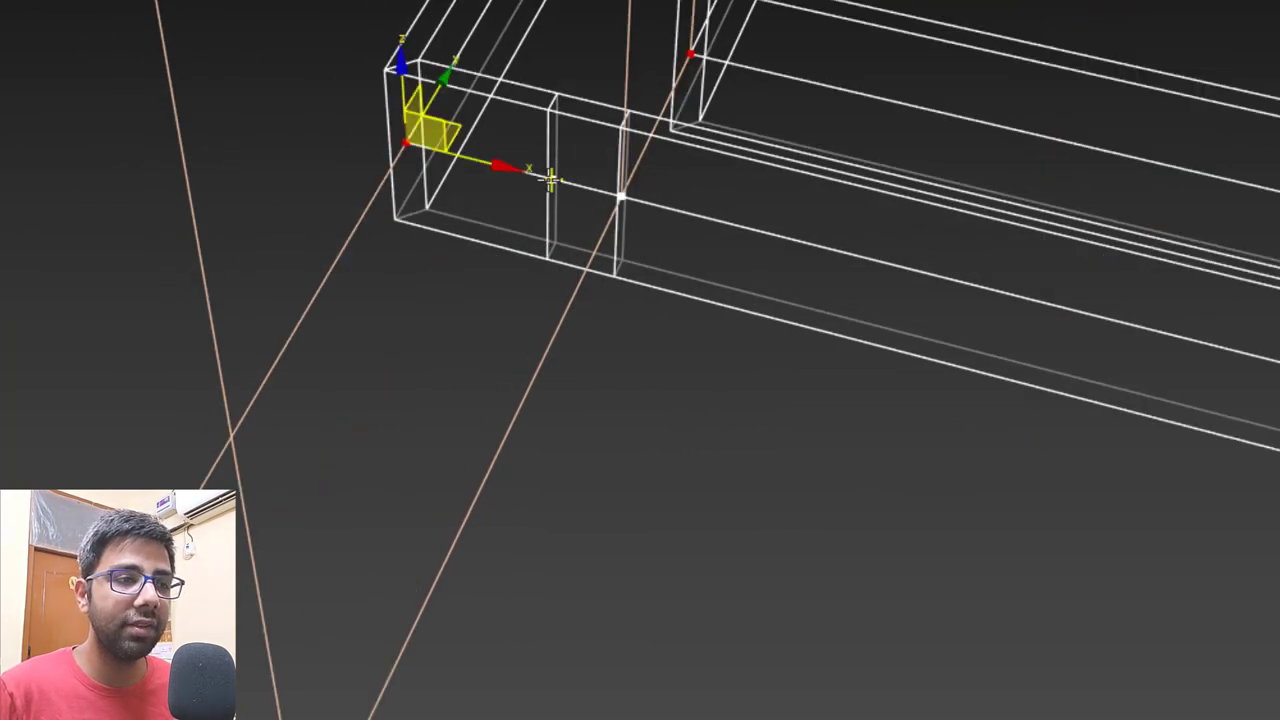
pyautogui.click(550, 180)
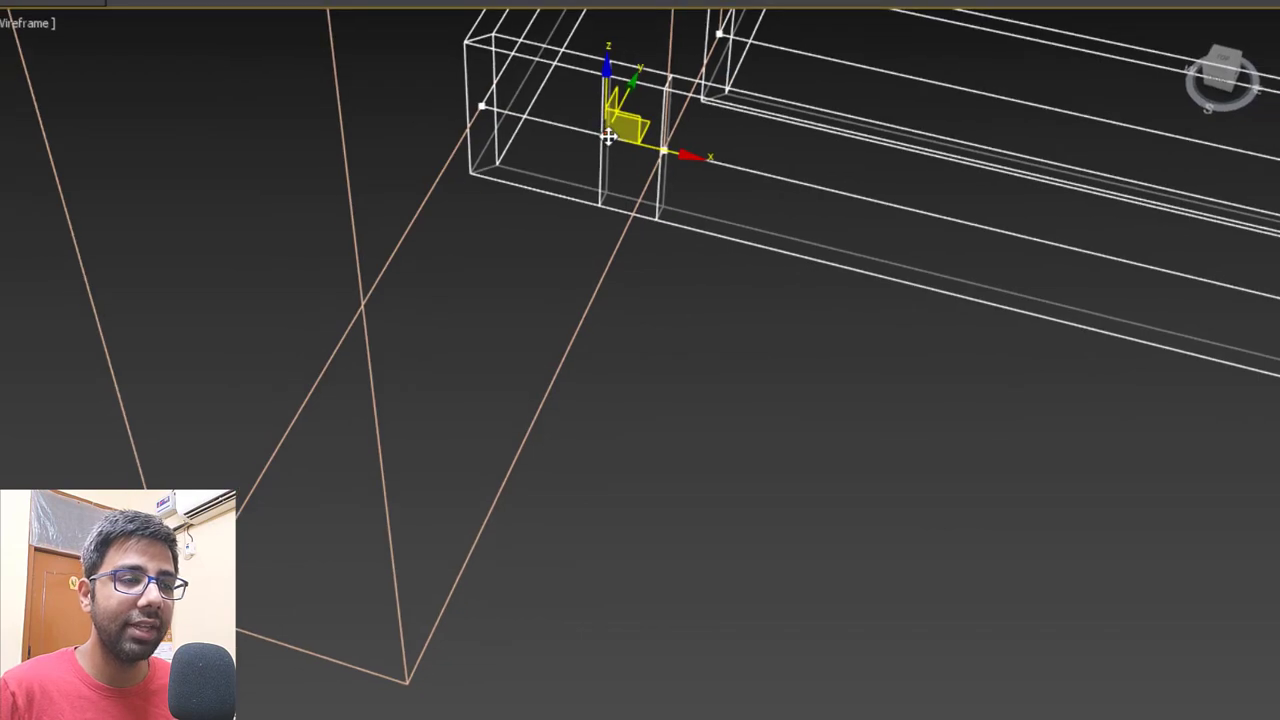
pyautogui.moveTo(608, 136); pyautogui.dragTo(423, 571)
pyautogui.scroll(-3, 477, 566)
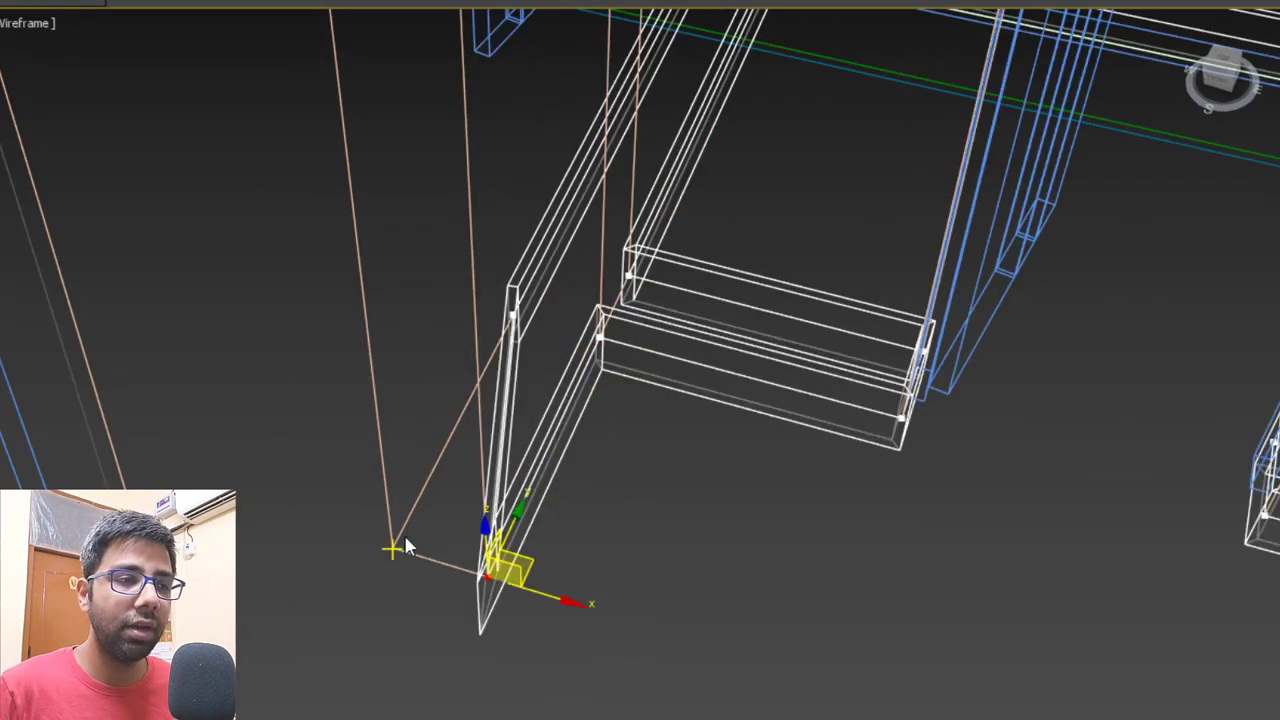
# Move the other inserted skirting vertex to the opposite corner of the toilet's side wall end, and deselect the skirting.
pyautogui.moveTo(407, 546)
pyautogui.keyDown('alt'); pyautogui.mouseDown(button='middle')
pyautogui.moveTo(601, 539)
pyautogui.moveTo(486, 494)
pyautogui.moveTo(374, 393)
pyautogui.moveTo(377, 226)
pyautogui.mouseUp(button='middle'); pyautogui.keyUp('alt')
pyautogui.click(374, 393)
pyautogui.press('F3')
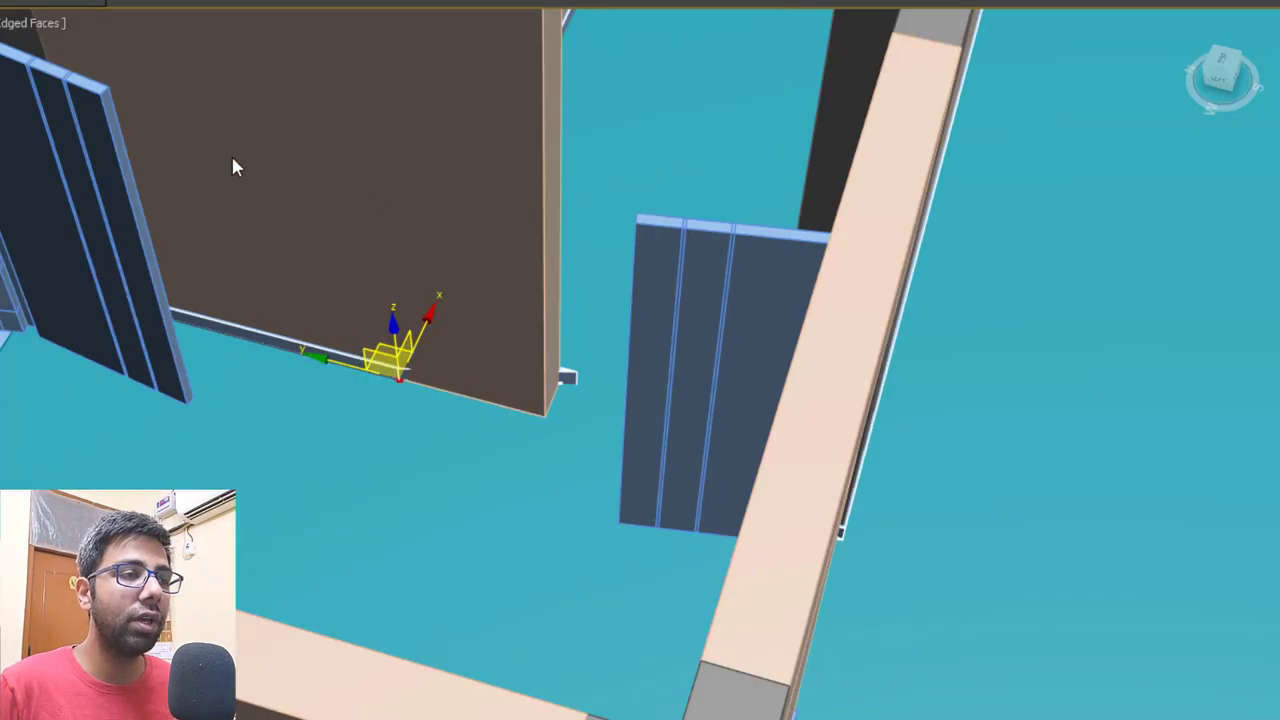
pyautogui.scroll(3, 450, 393)
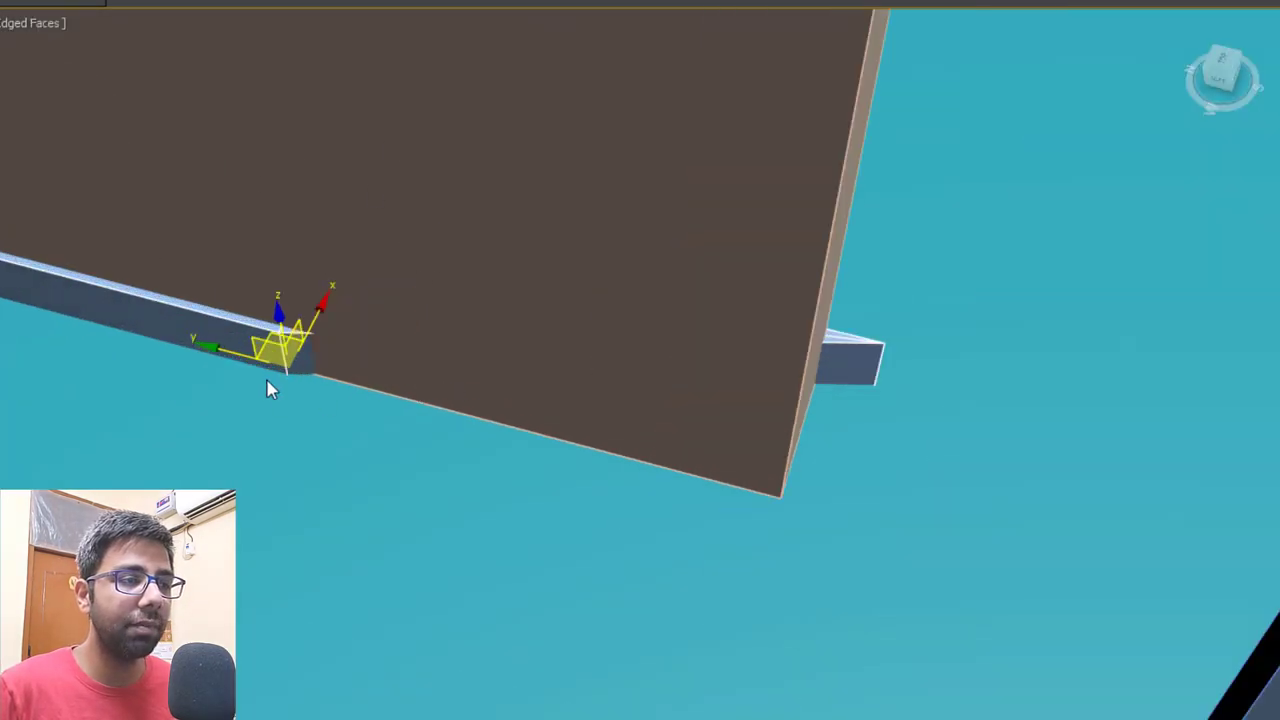
pyautogui.press('F3')
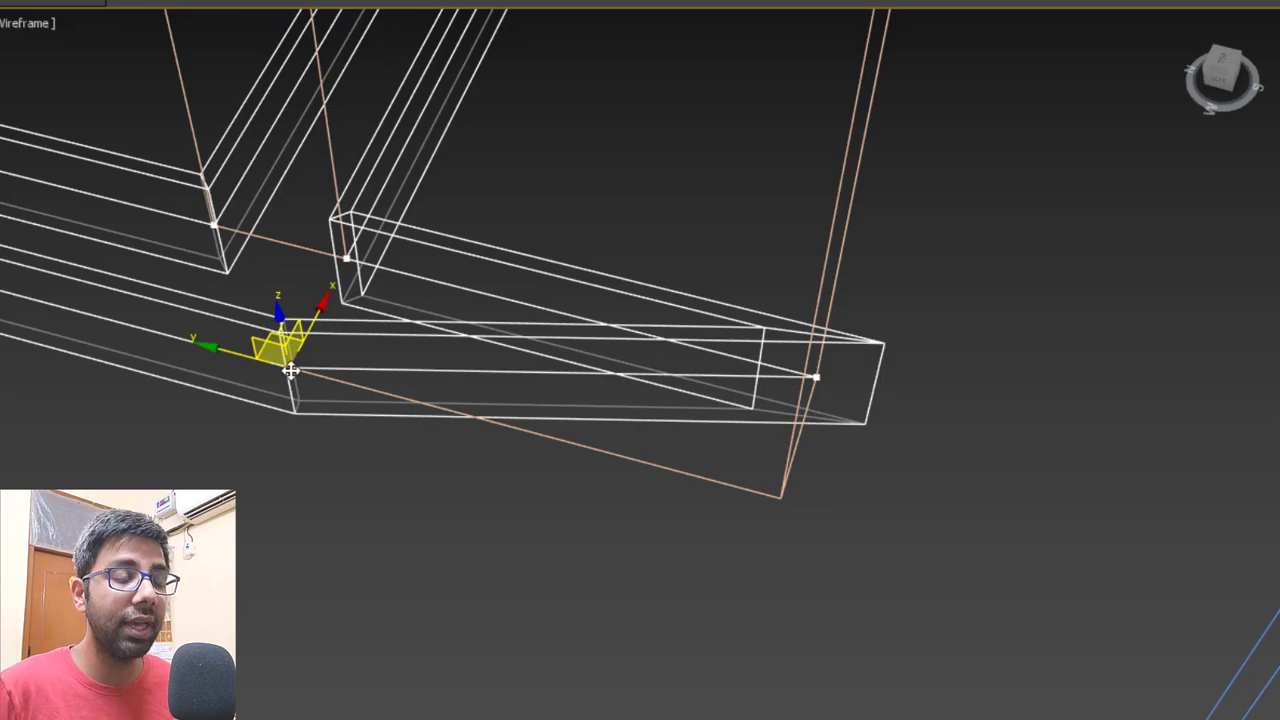
pyautogui.moveTo(290, 370)
pyautogui.mouseDown()
pyautogui.moveTo(686, 491)
pyautogui.moveTo(780, 497)
pyautogui.mouseUp()
pyautogui.press('F3')
pyautogui.scroll(-5, 600, 453)
pyautogui.moveTo(692, 450)
pyautogui.keyDown('alt'); pyautogui.mouseDown(button='middle')
pyautogui.moveTo(447, 468)
pyautogui.moveTo(537, 366)
pyautogui.moveTo(500, 354)
pyautogui.moveTo(470, 400)
pyautogui.mouseUp(button='middle'); pyautogui.keyUp('alt')
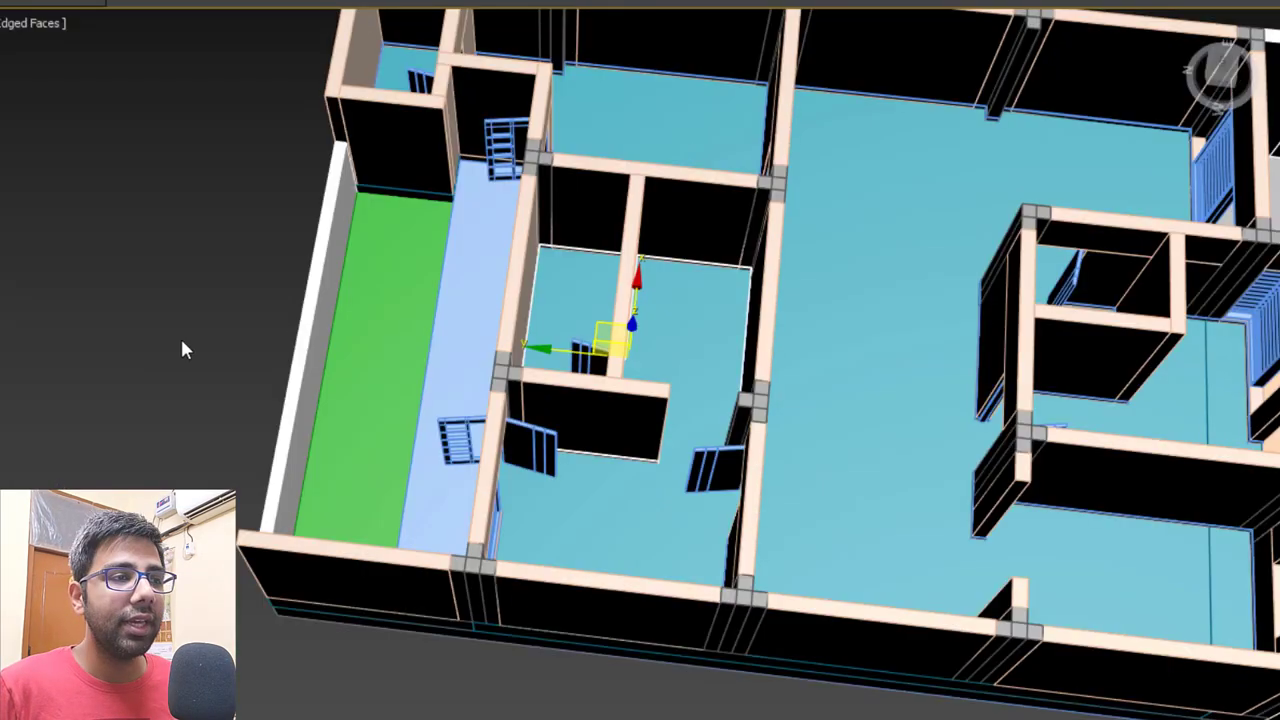
pyautogui.click(181, 340)
# Examine the toilet, the rooms and the hall from several angles, checking the walls, columns and skirting and the hall's free floor space.
pyautogui.scroll(3, 690, 265)
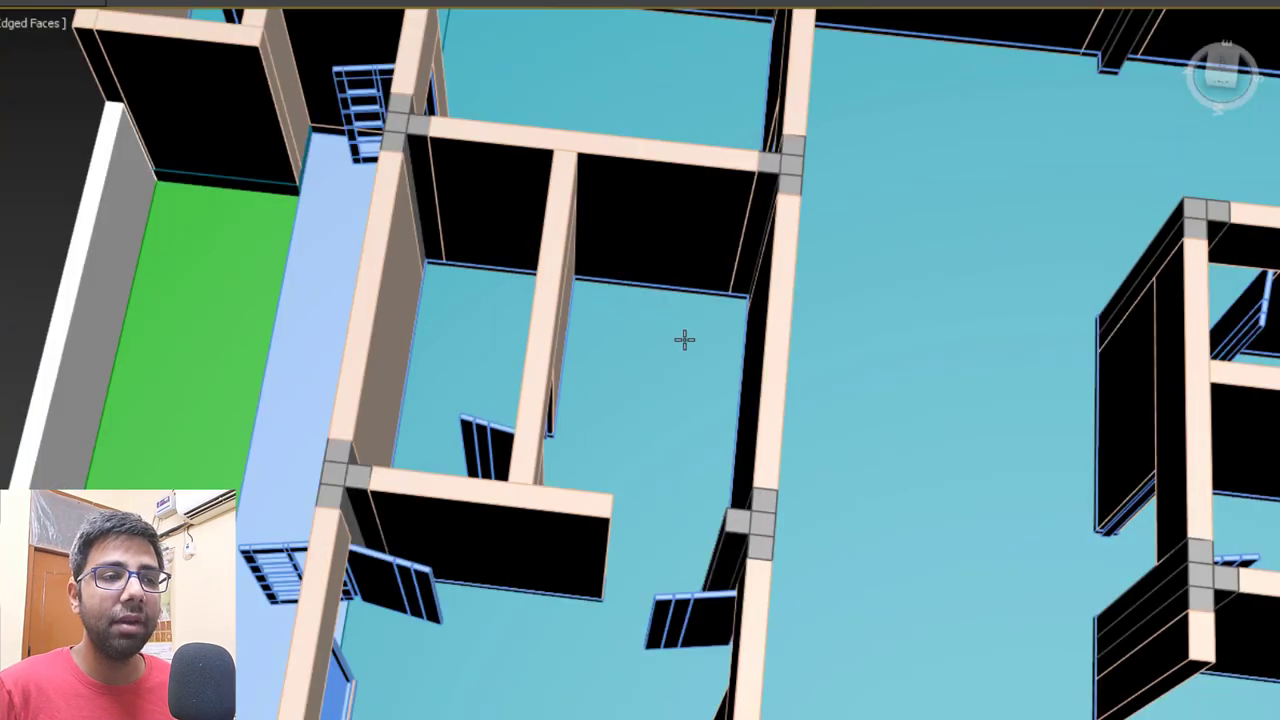
pyautogui.scroll(2, 678, 316)
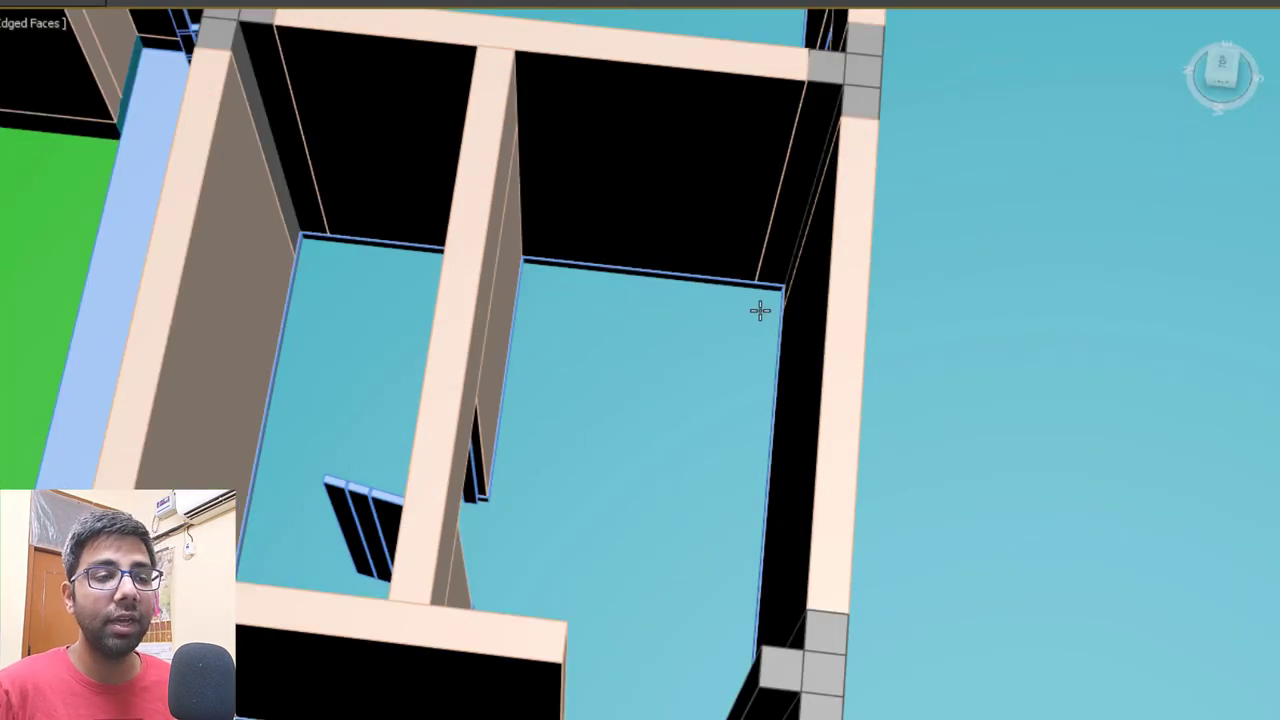
pyautogui.moveTo(746, 323)
pyautogui.mouseDown(button='middle')
pyautogui.moveTo(723, 263)
pyautogui.moveTo(749, 303)
pyautogui.mouseUp(button='middle')
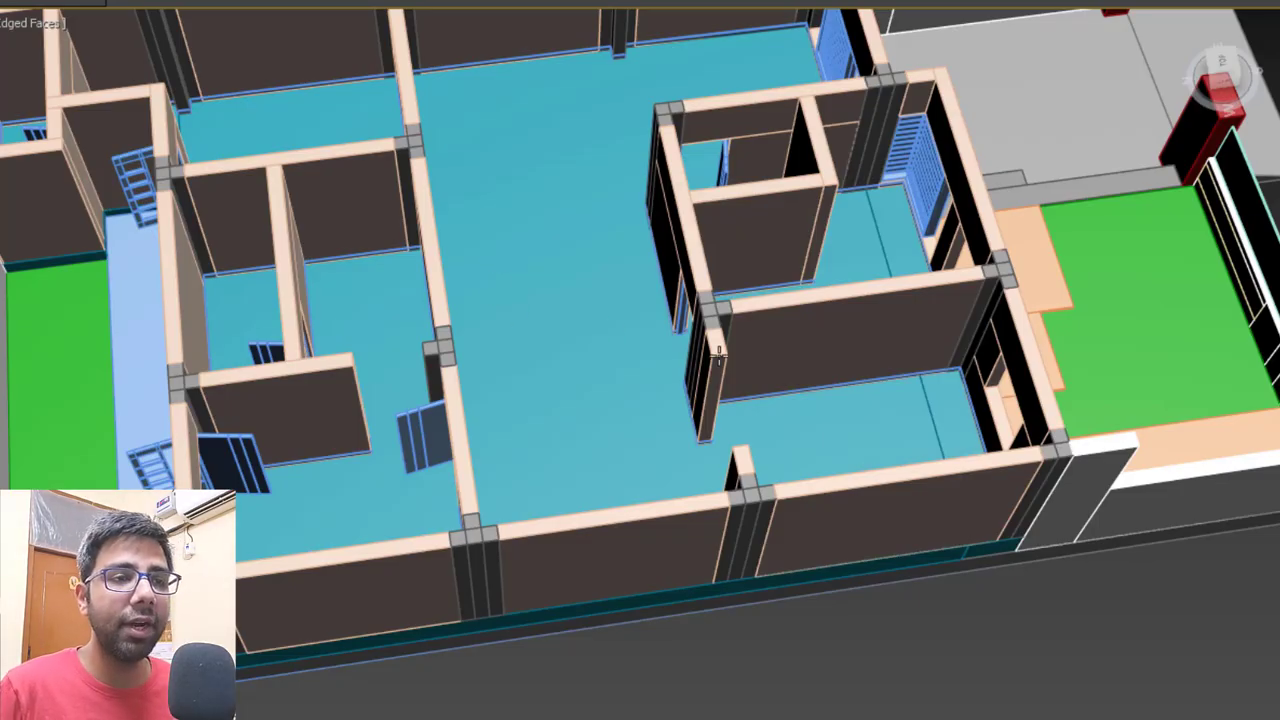
pyautogui.keyDown('alt'); pyautogui.moveTo(523, 312); pyautogui.dragTo(829, 451, button='middle'); pyautogui.keyUp('alt')
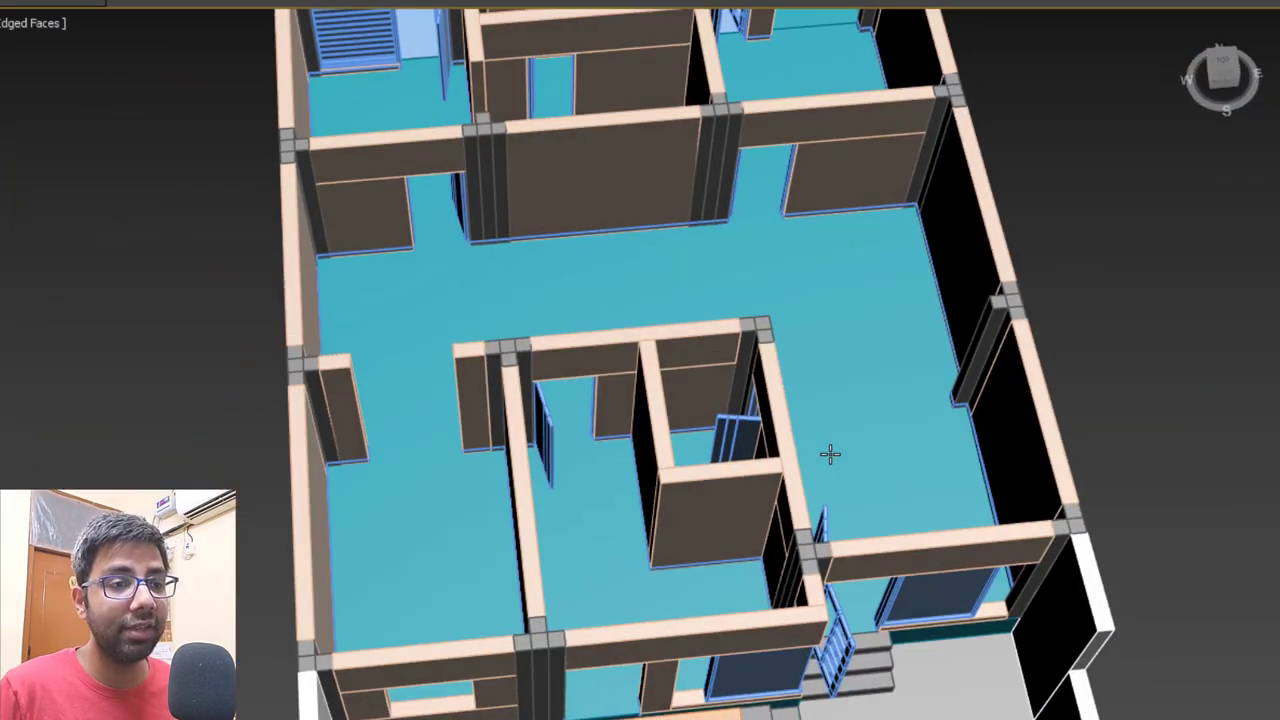
pyautogui.moveTo(772, 345); pyautogui.dragTo(802, 368, button='middle')
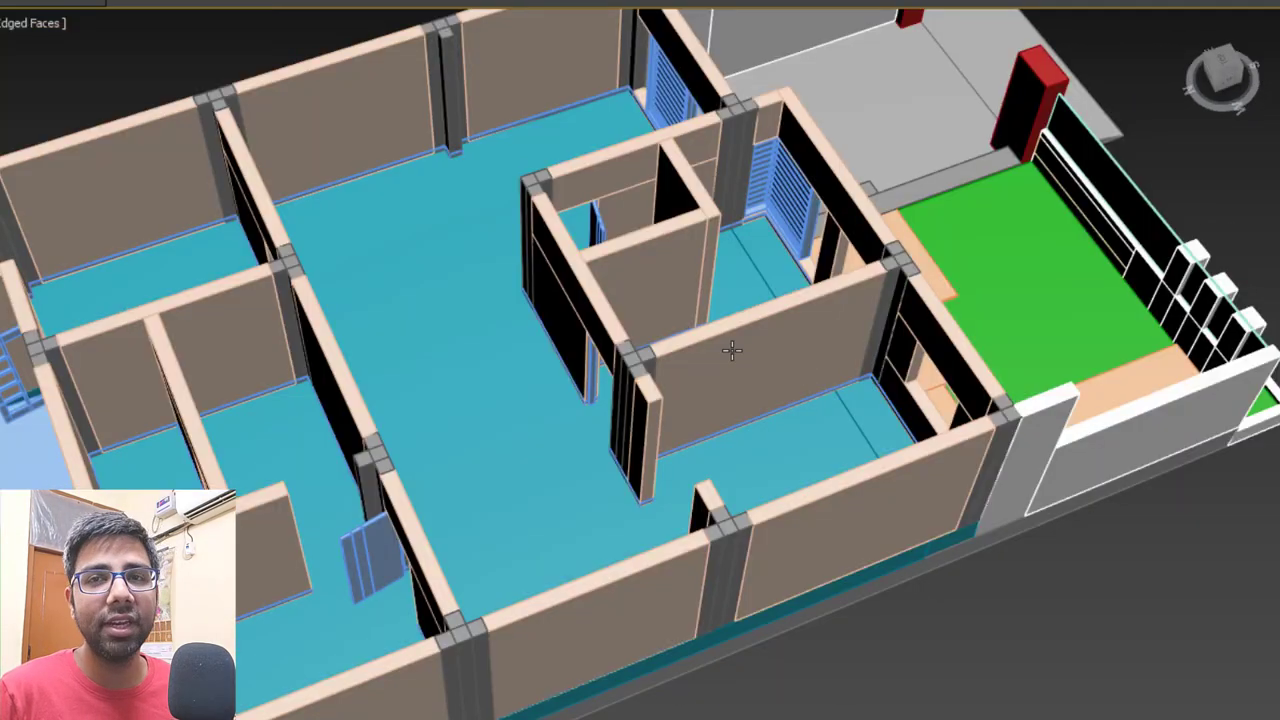
pyautogui.keyDown('alt'); pyautogui.moveTo(555, 190); pyautogui.dragTo(588, 395, button='middle'); pyautogui.keyUp('alt')
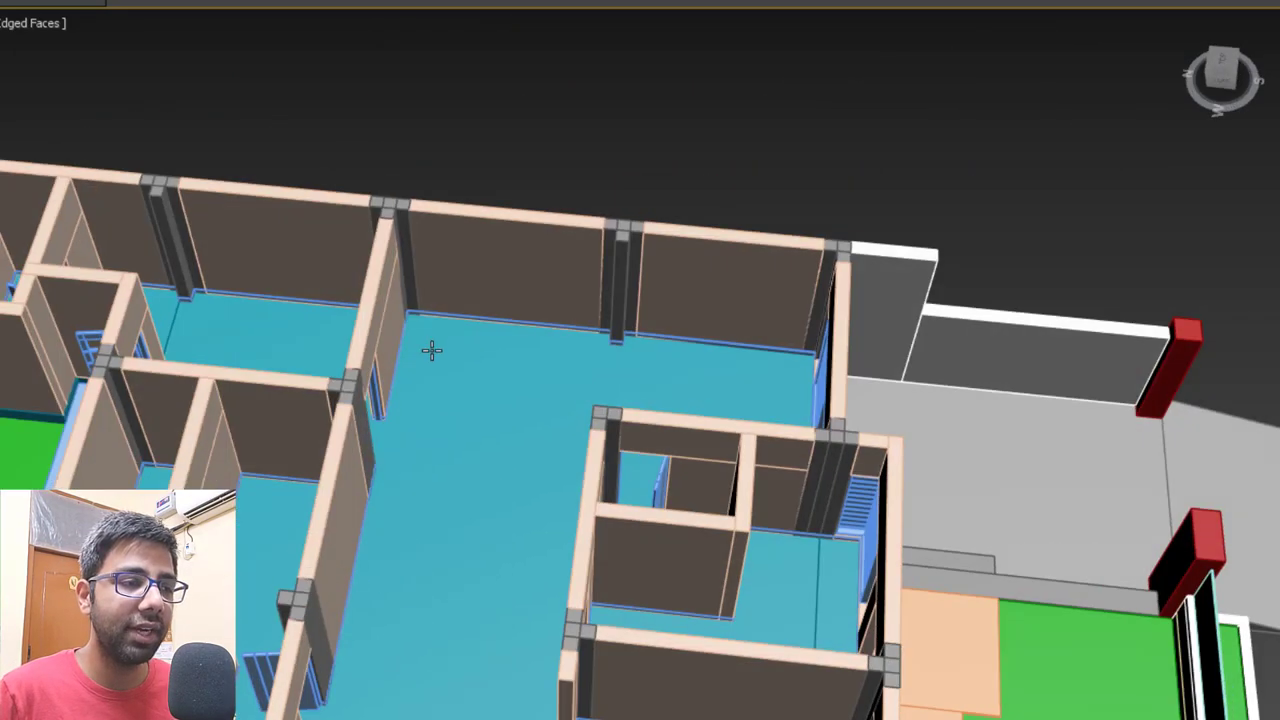
pyautogui.scroll(5, 432, 349)
pyautogui.moveTo(429, 363); pyautogui.dragTo(463, 271, button='middle')
pyautogui.moveTo(586, 306); pyautogui.dragTo(470, 359, button='middle')
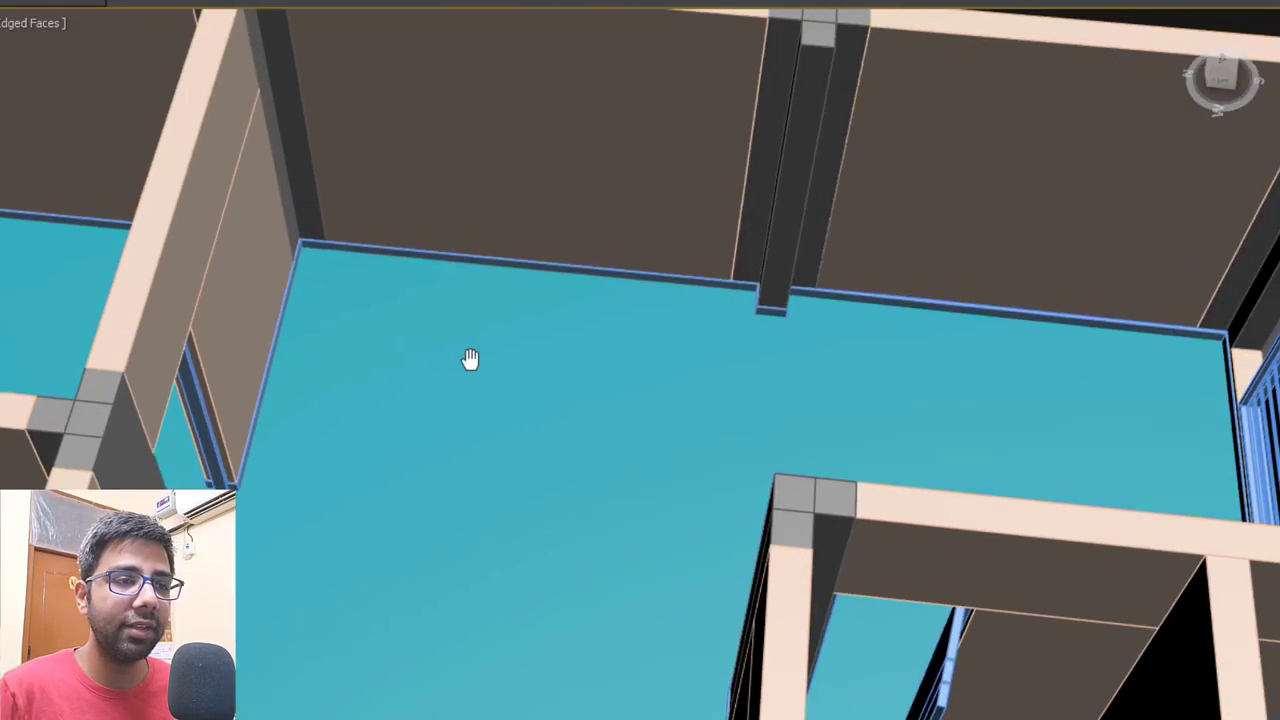
pyautogui.scroll(-5, 470, 359)
pyautogui.scroll(5, 375, 378)
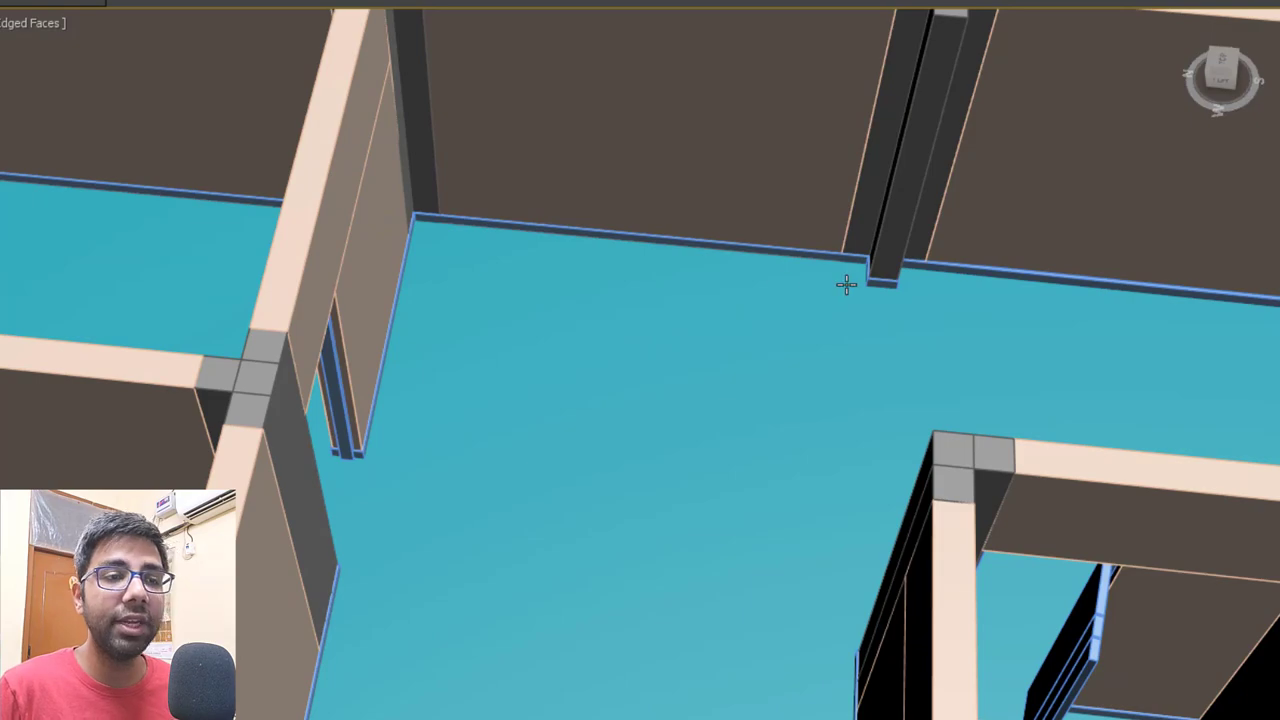
pyautogui.scroll(-5, 725, 300)
pyautogui.keyDown('alt'); pyautogui.moveTo(723, 306); pyautogui.dragTo(700, 340, button='middle'); pyautogui.keyUp('alt')
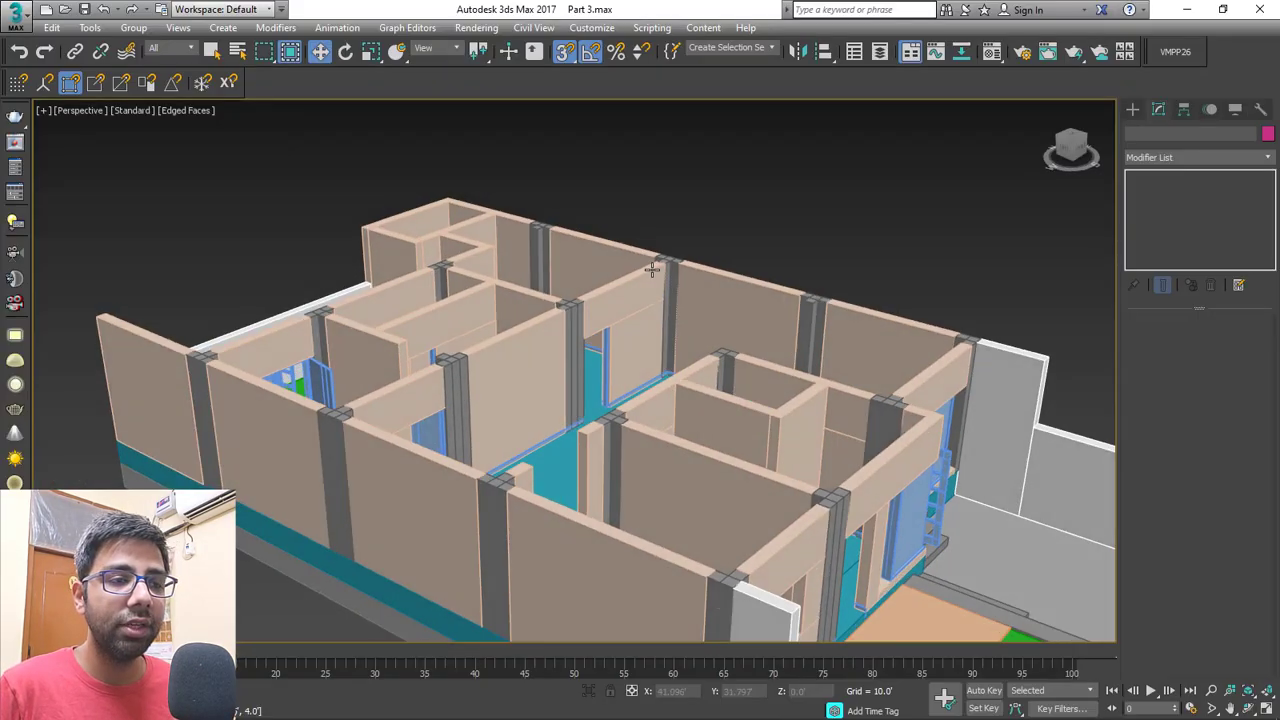
pyautogui.scroll(3, 706, 290)
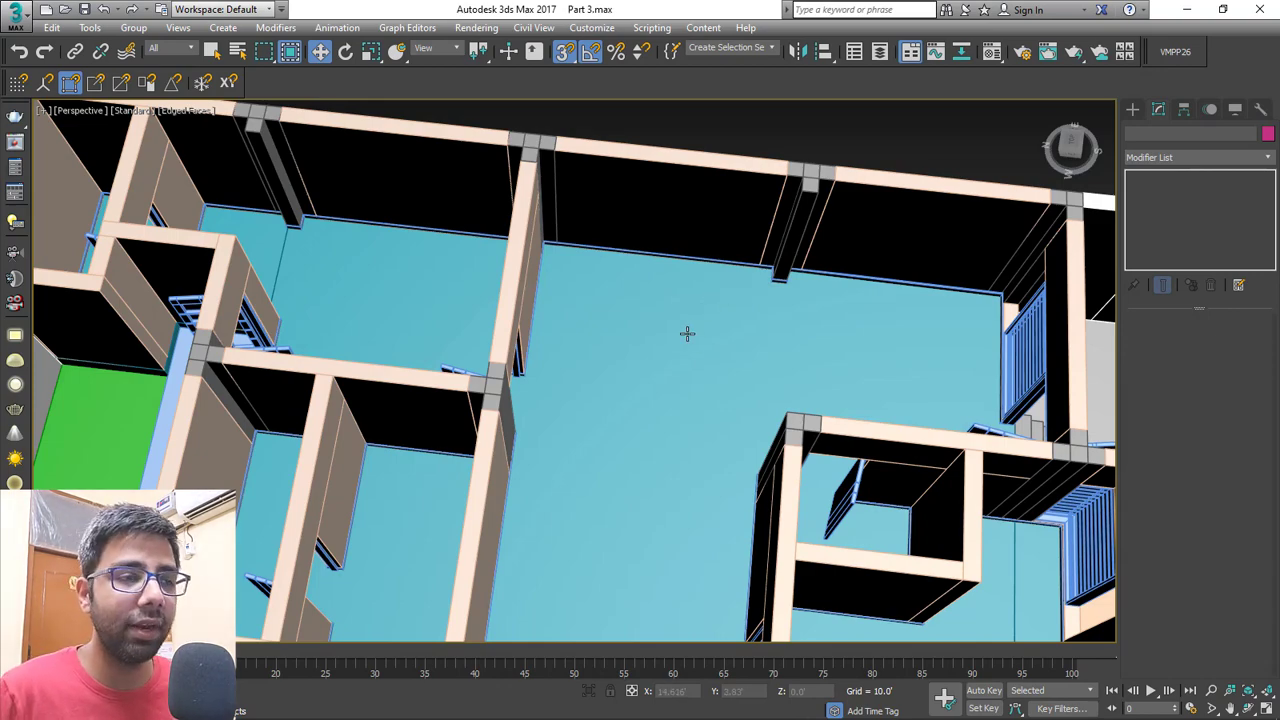
pyautogui.keyDown('alt'); pyautogui.moveTo(686, 331); pyautogui.dragTo(586, 303, button='middle'); pyautogui.keyUp('alt')
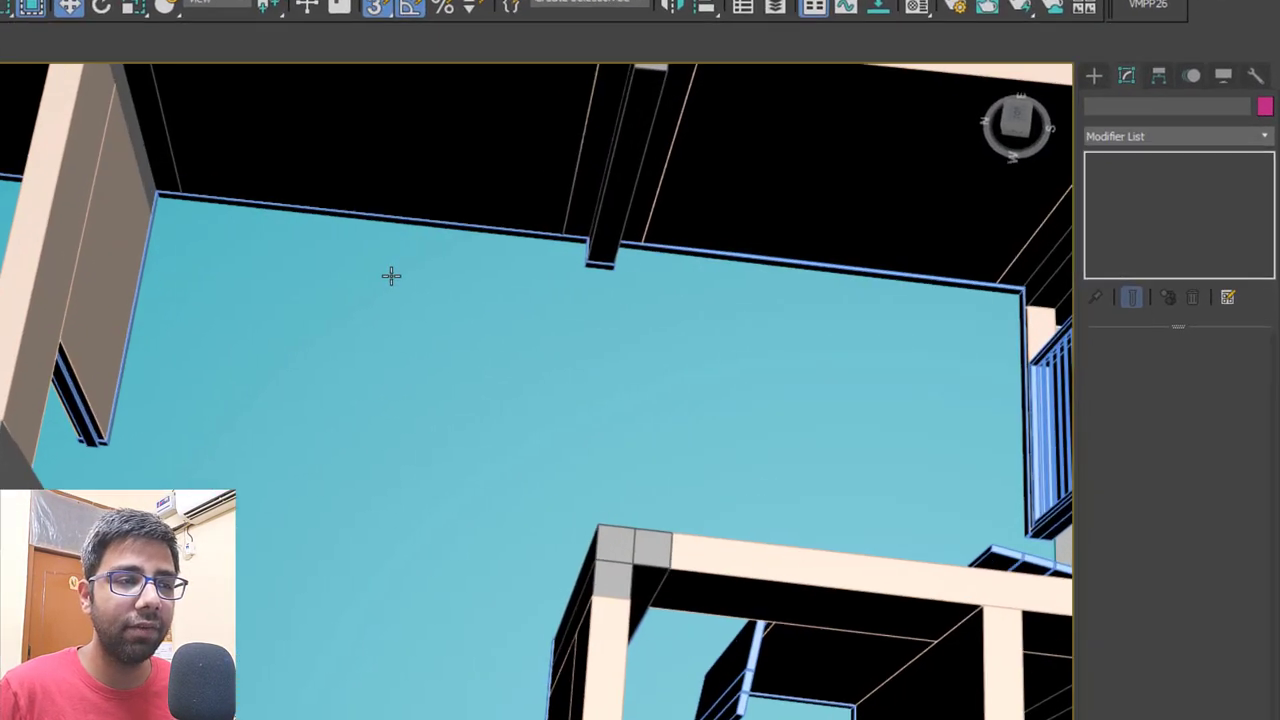
# Create a box in the hall near the far wall in the top view, 4' long, 0.833' wide and 8" high.
pyautogui.click(1132, 109)
pyautogui.click(1165, 206)
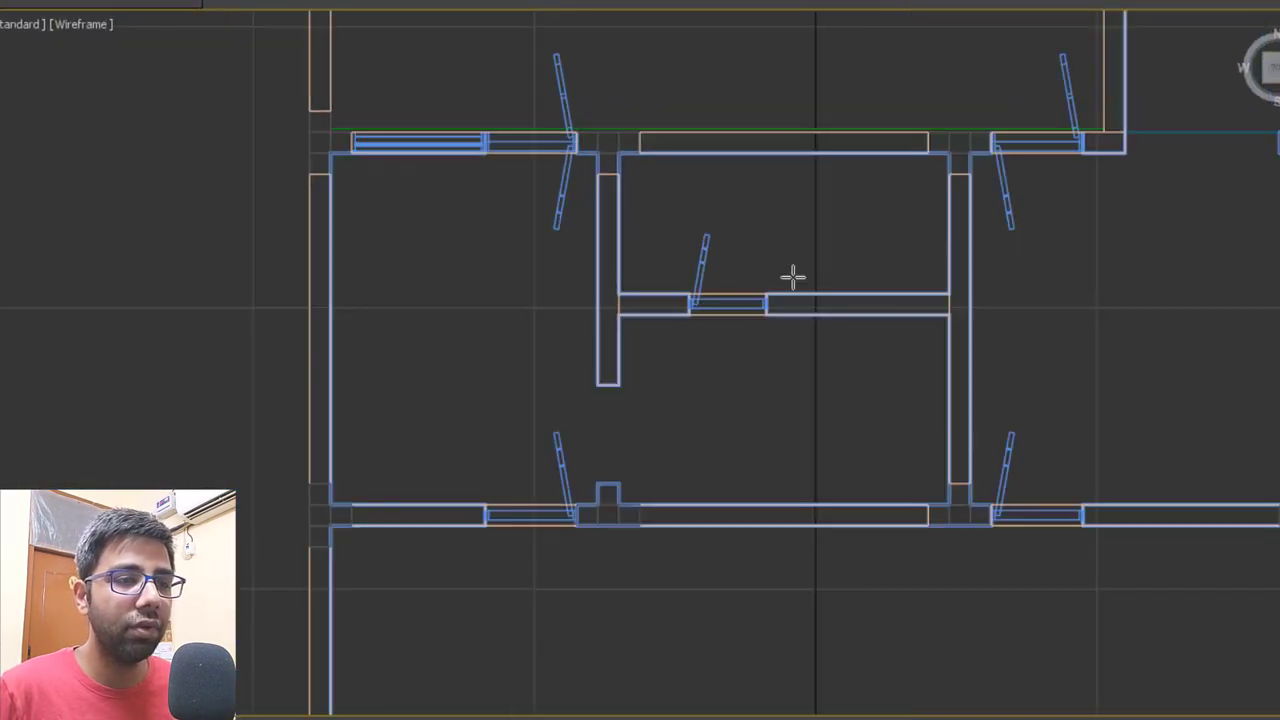
pyautogui.scroll(-2, 700, 240)
pyautogui.moveTo(622, 205); pyautogui.dragTo(501, 10, button='middle')
pyautogui.scroll(2, 706, 334)
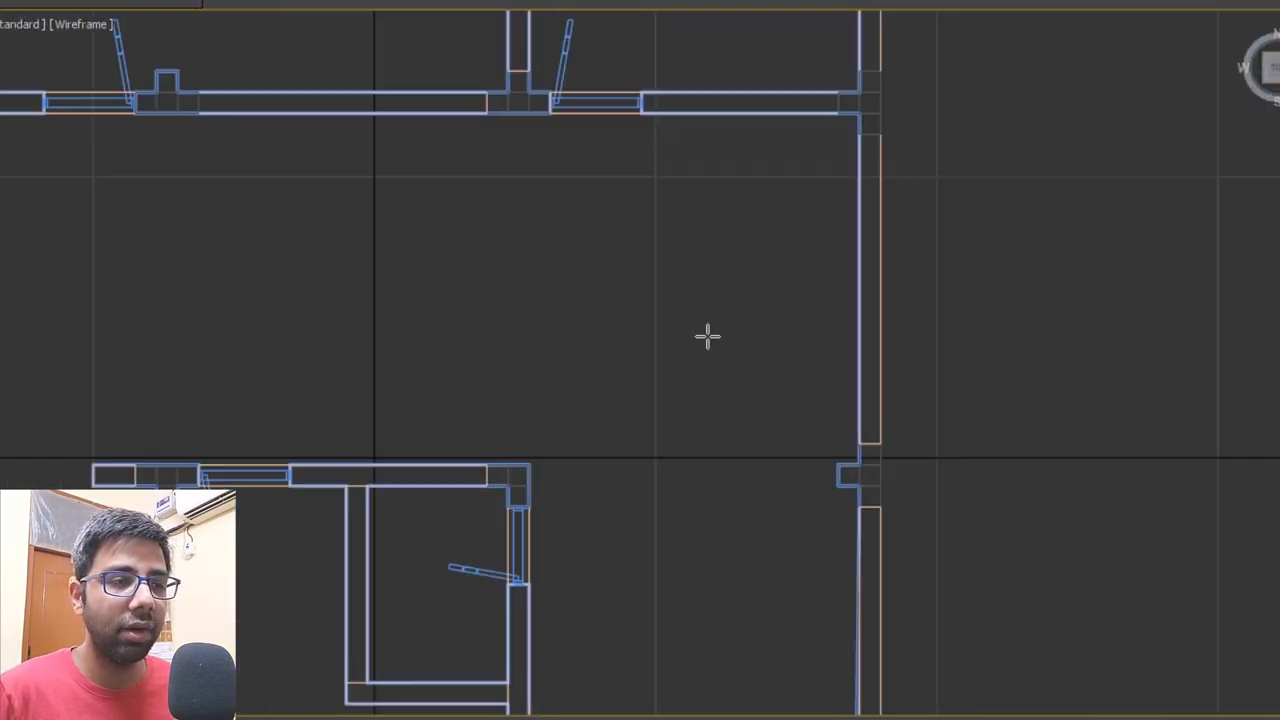
pyautogui.moveTo(657, 173); pyautogui.dragTo(697, 291)
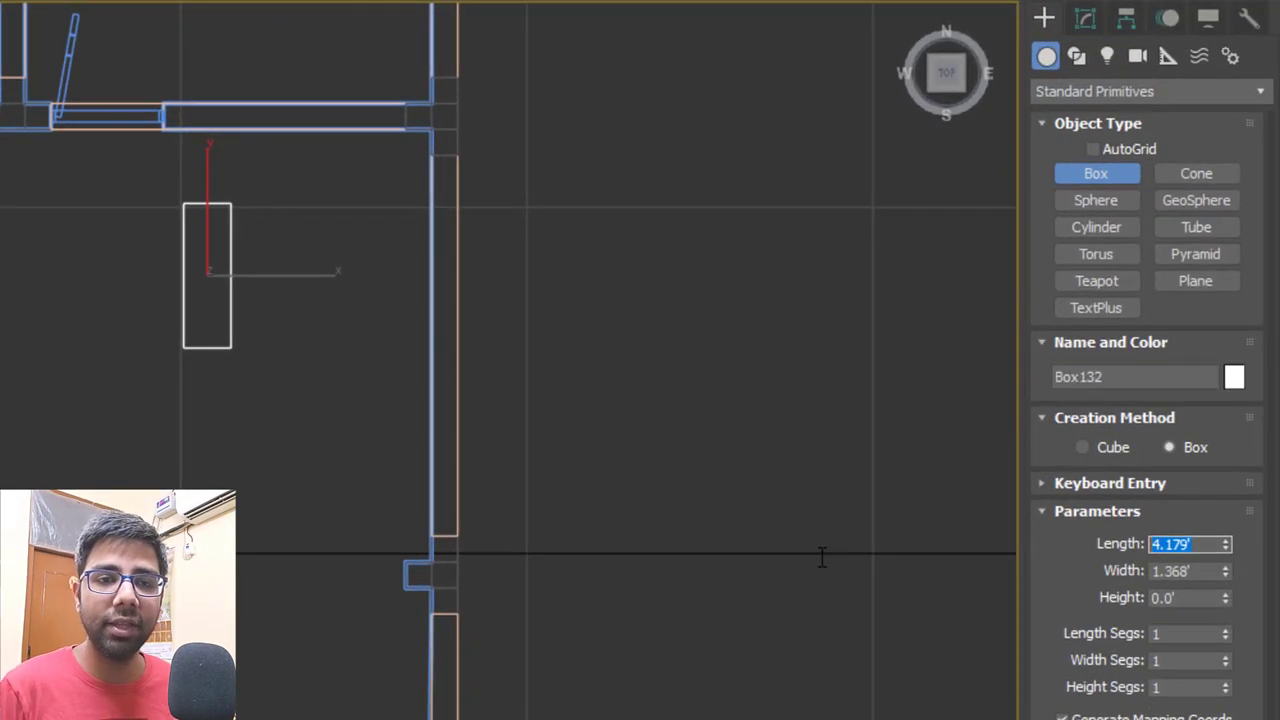
pyautogui.press('Tab')
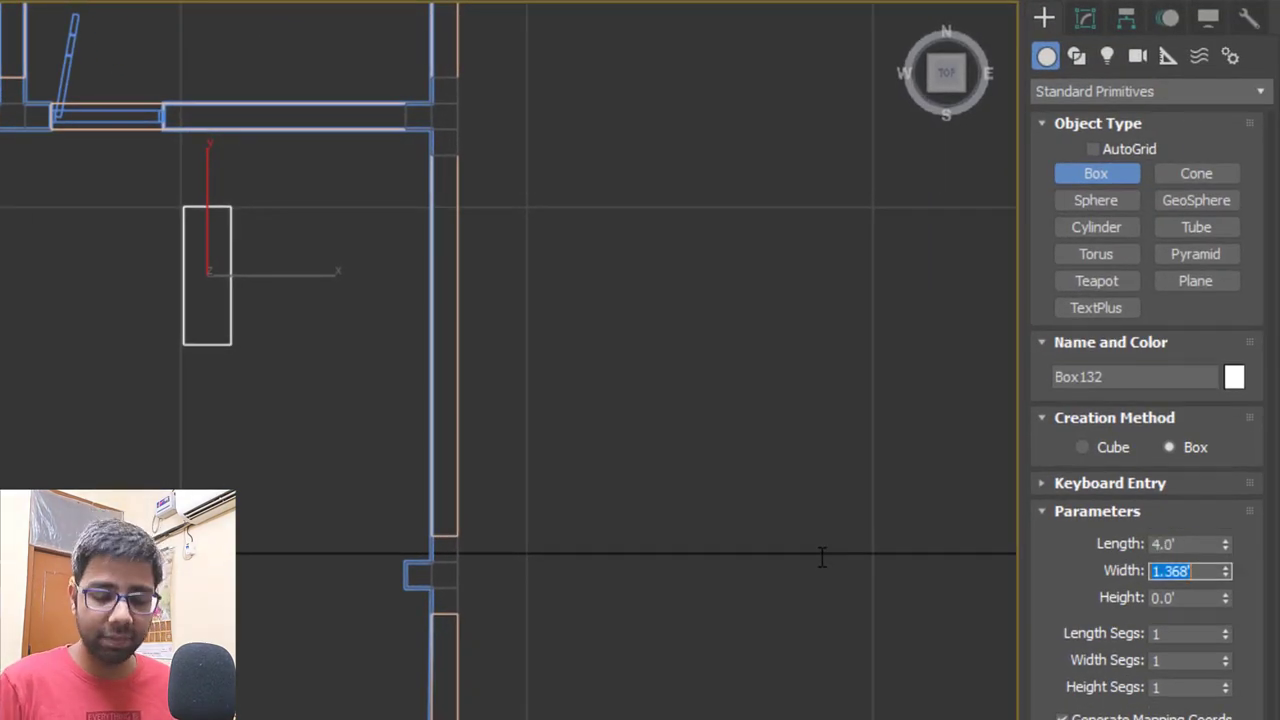
pyautogui.press('Tab')
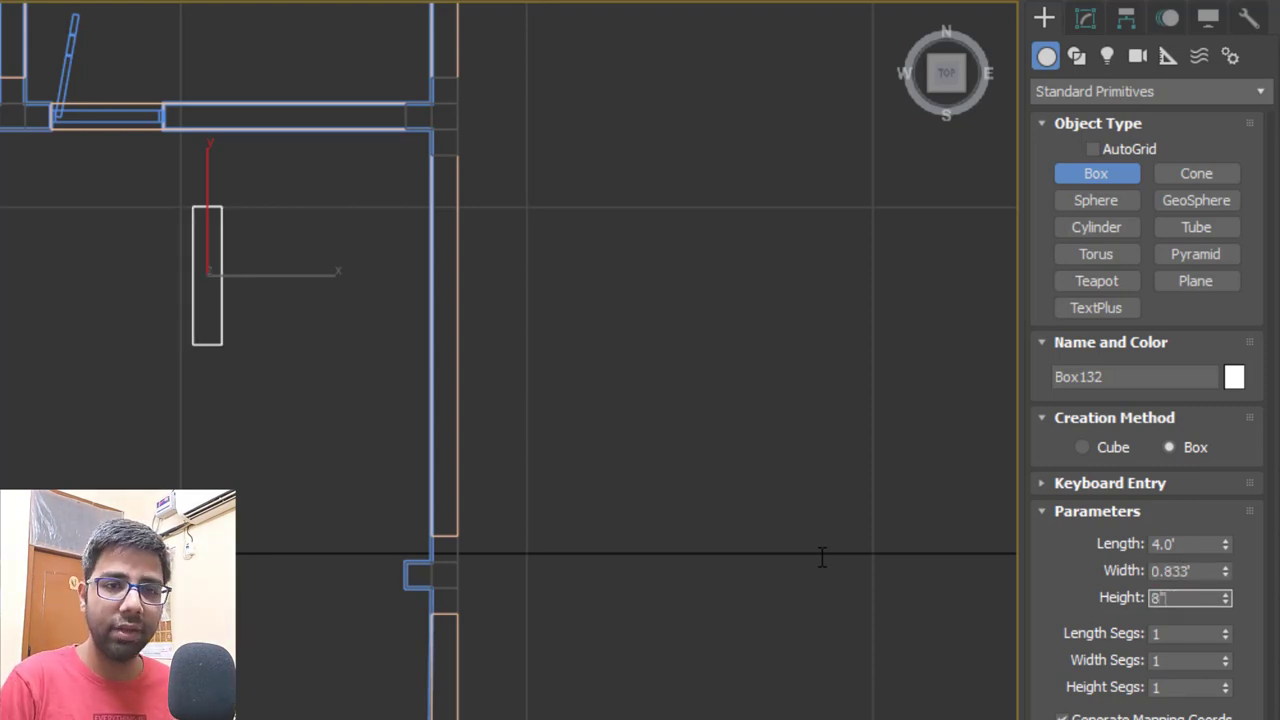
# Snap the box's corner to the hall wall beside the doorway, and set the box's Z position to 4'.
pyautogui.scroll(3, 255, 300)
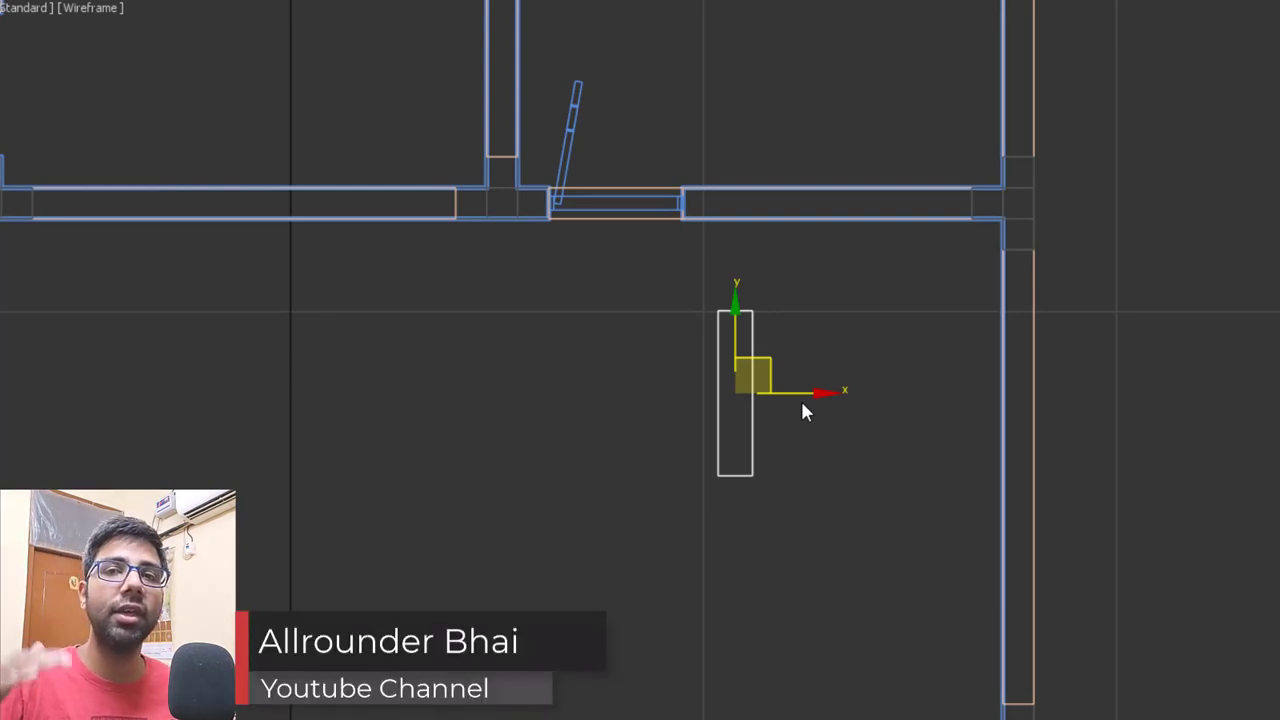
pyautogui.scroll(5, 771, 357)
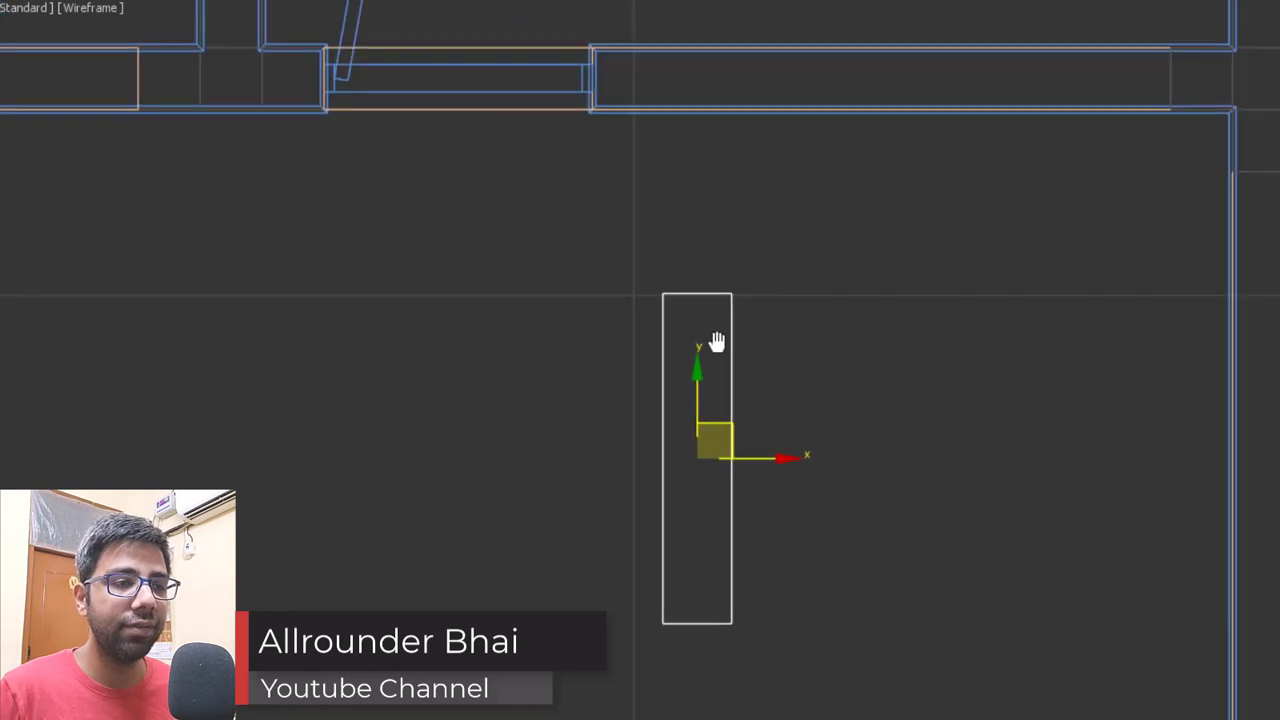
pyautogui.moveTo(680, 333)
pyautogui.mouseDown()
pyautogui.moveTo(644, 160)
pyautogui.moveTo(611, 85)
pyautogui.moveTo(586, 71)
pyautogui.moveTo(561, 177)
pyautogui.moveTo(634, 131)
pyautogui.moveTo(593, 82)
pyautogui.mouseUp()
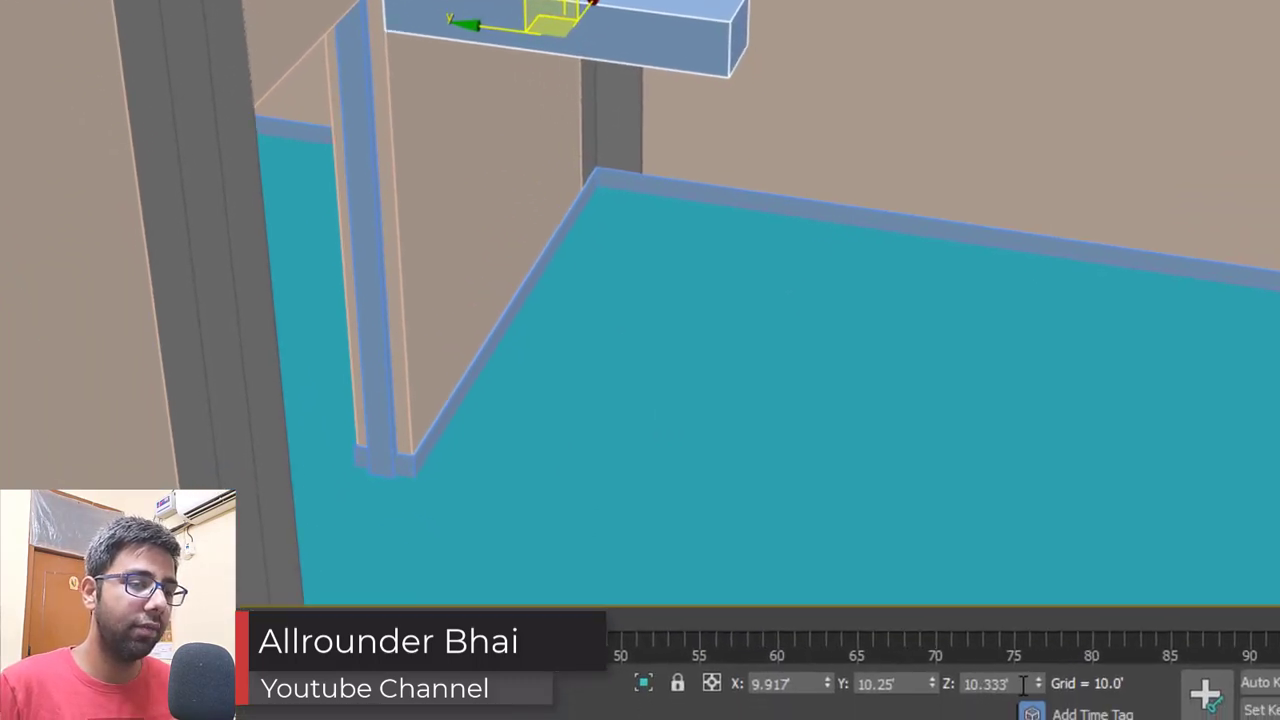
pyautogui.write('4')
pyautogui.press('Return')
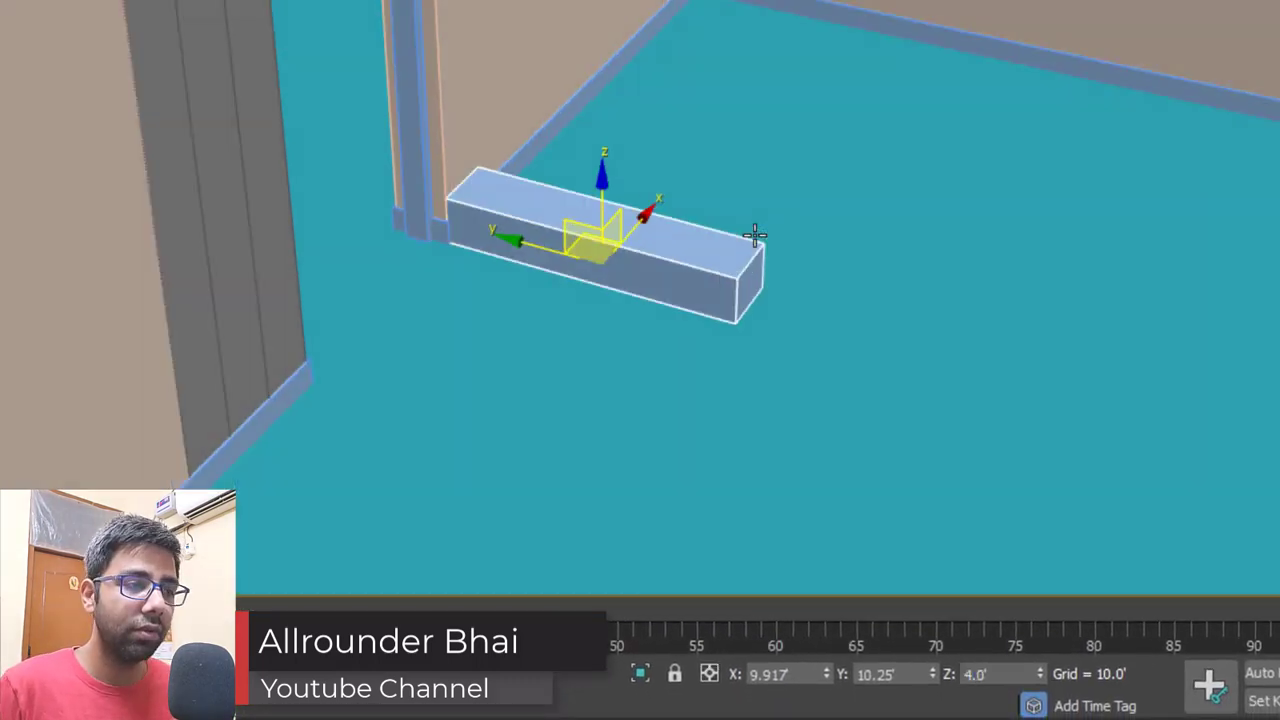
# Clone the step box once, snapping the clone's lower front corner onto the original's upper back corner.
pyautogui.scroll(3, 752, 288)
pyautogui.scroll(5, 680, 423)
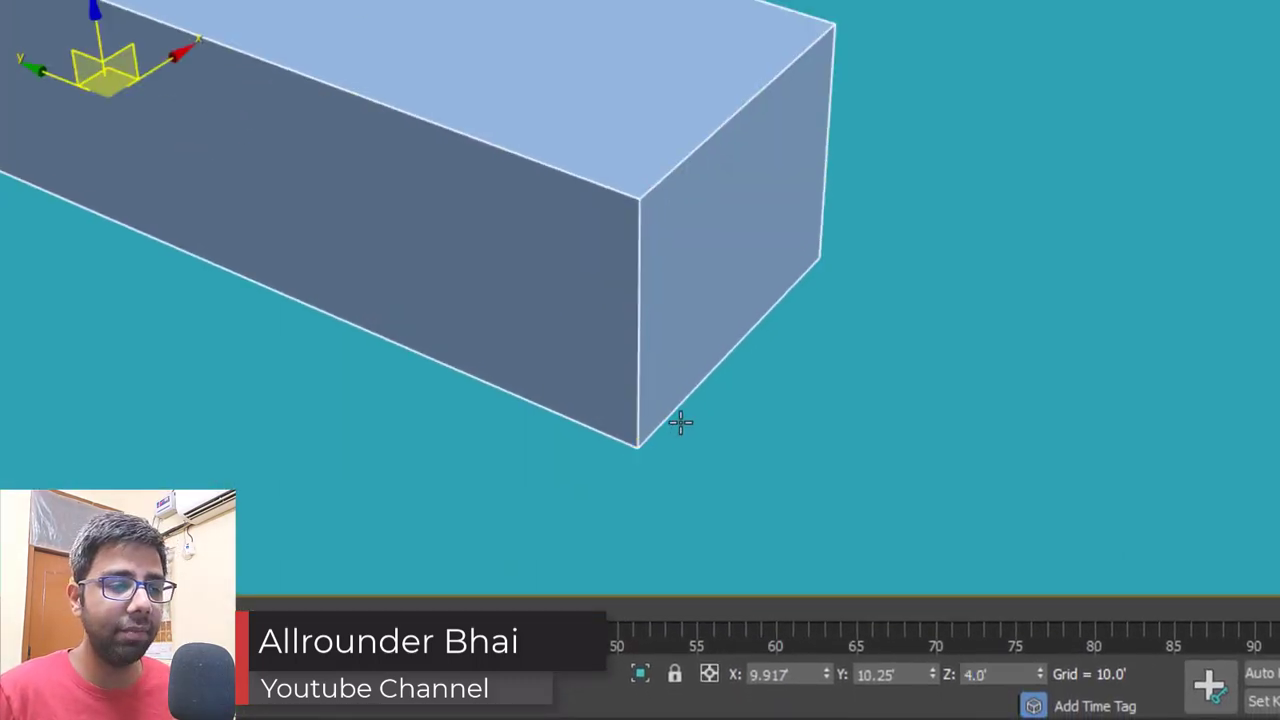
pyautogui.scroll(-3, 672, 450)
pyautogui.keyDown('shift'); pyautogui.moveTo(684, 585); pyautogui.dragTo(790, 347); pyautogui.keyUp('shift')
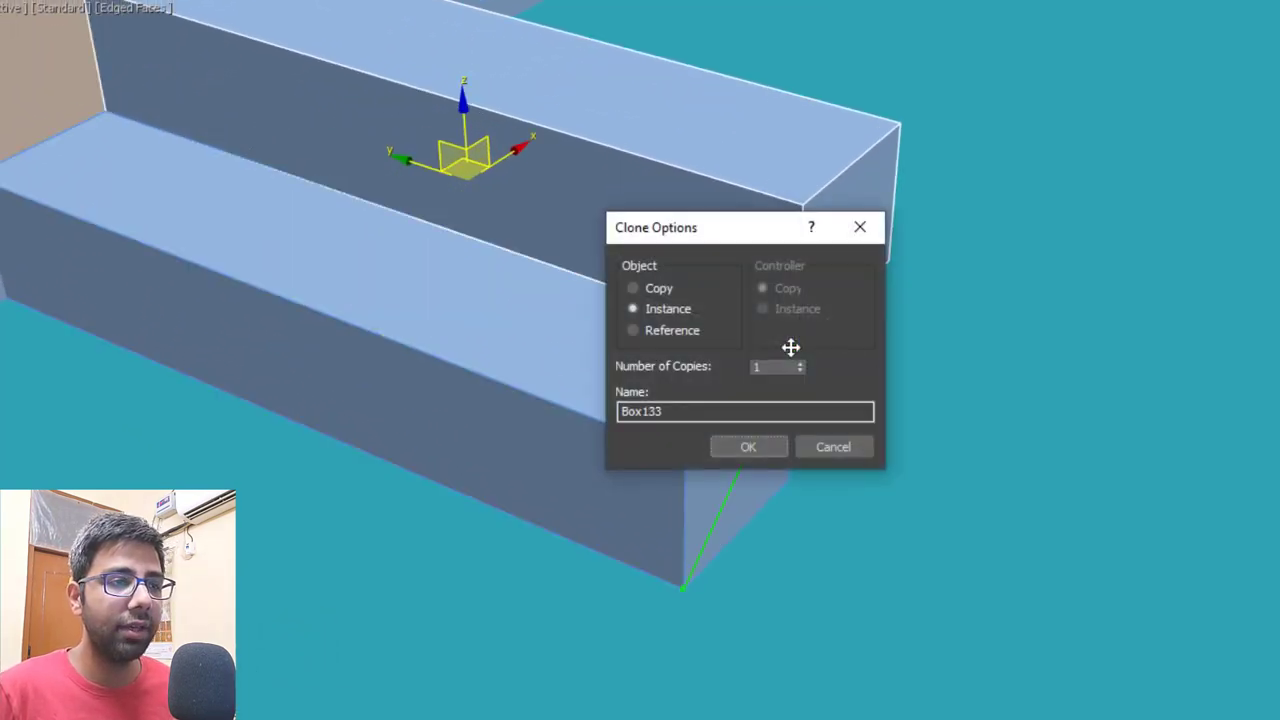
pyautogui.click(748, 447)
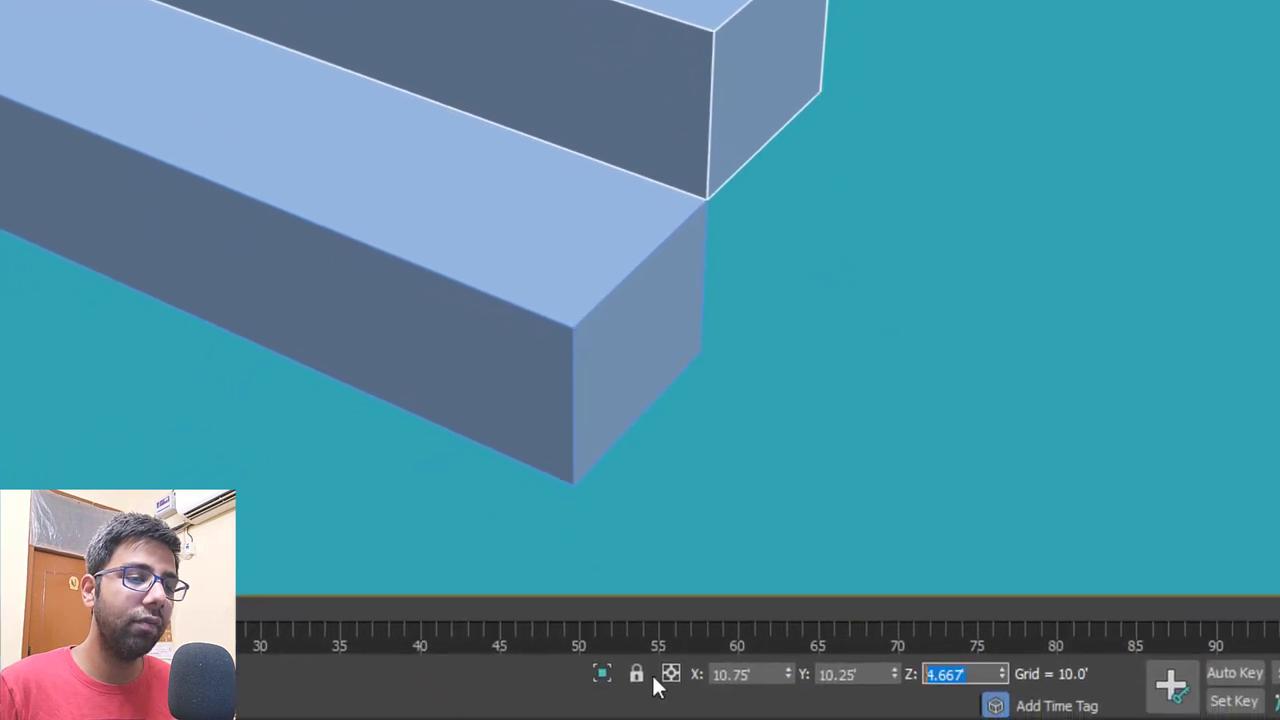
# Set the second step's Z position to 4' and its height to 16".
pyautogui.write('4')
pyautogui.press('Return')
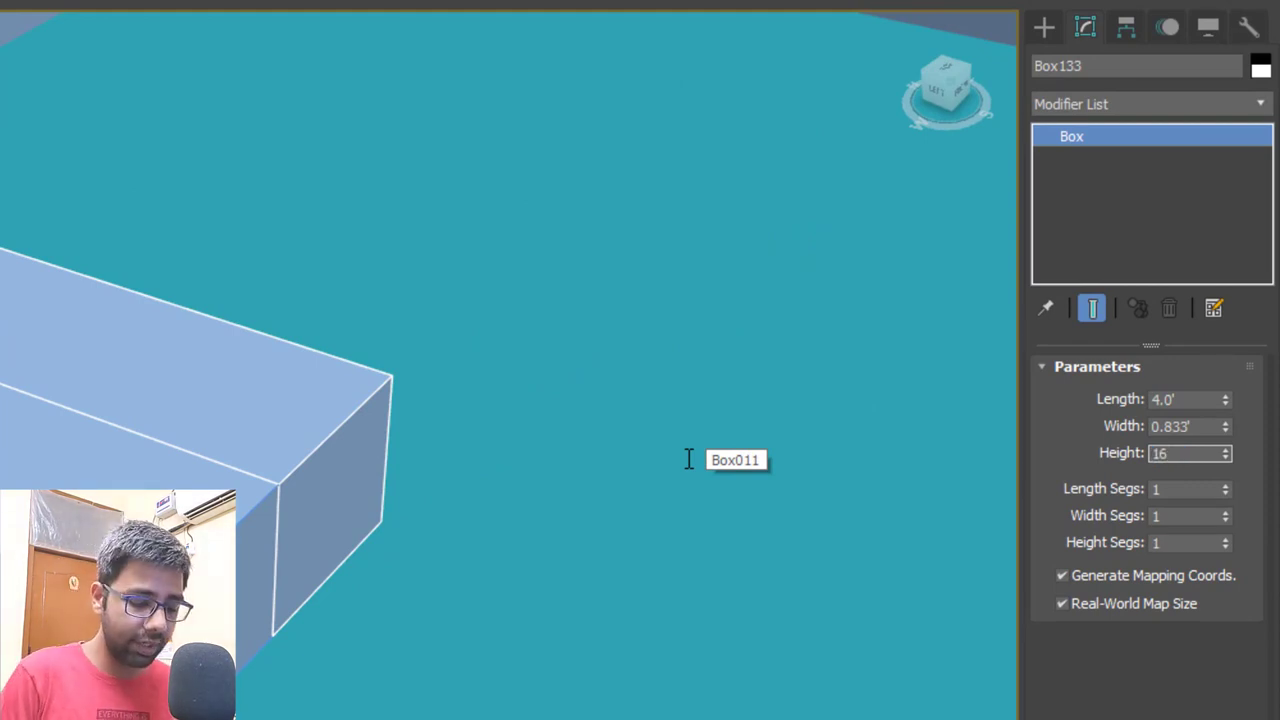
pyautogui.press('Return')
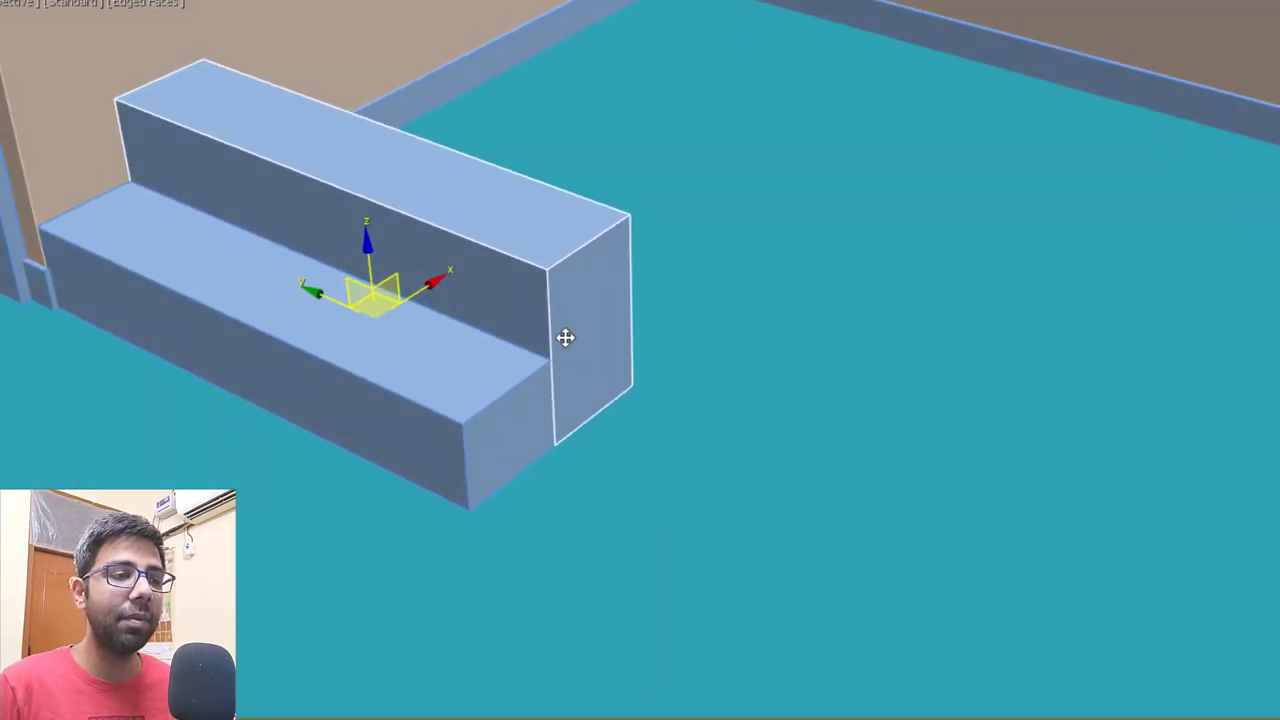
# Divide the second step into two height segments.
pyautogui.scroll(3, 565, 337)
pyautogui.moveTo(565, 337); pyautogui.dragTo(818, 358, button='middle')
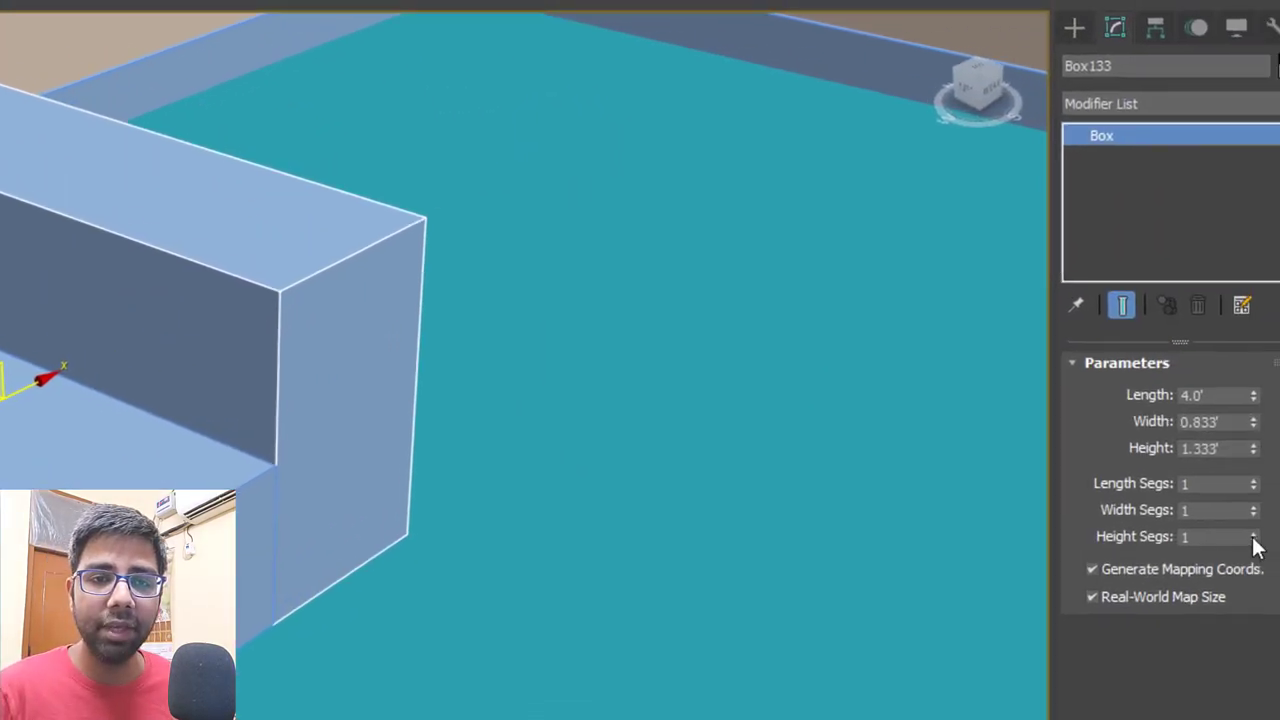
pyautogui.click(1225, 542)
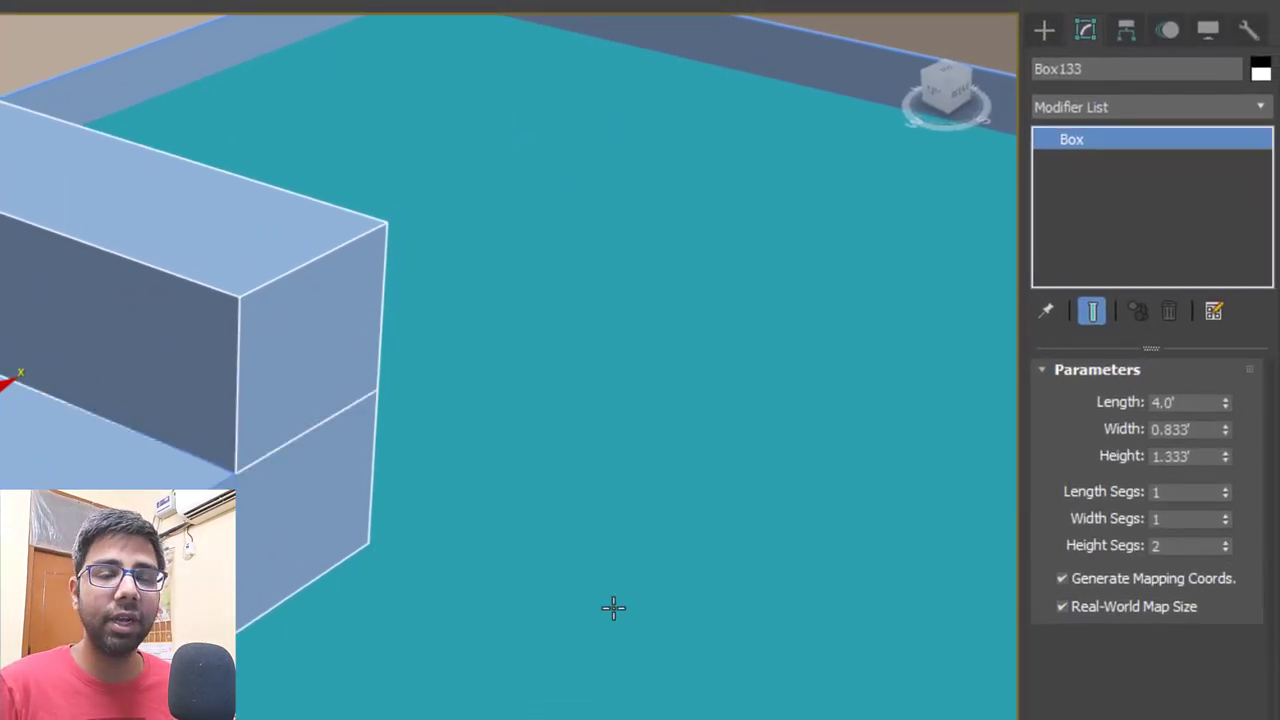
# Clone the two-segment second step as four copies, snapping the first clone's mid-height corner onto the original's upper back corner.
pyautogui.scroll(2, 300, 470)
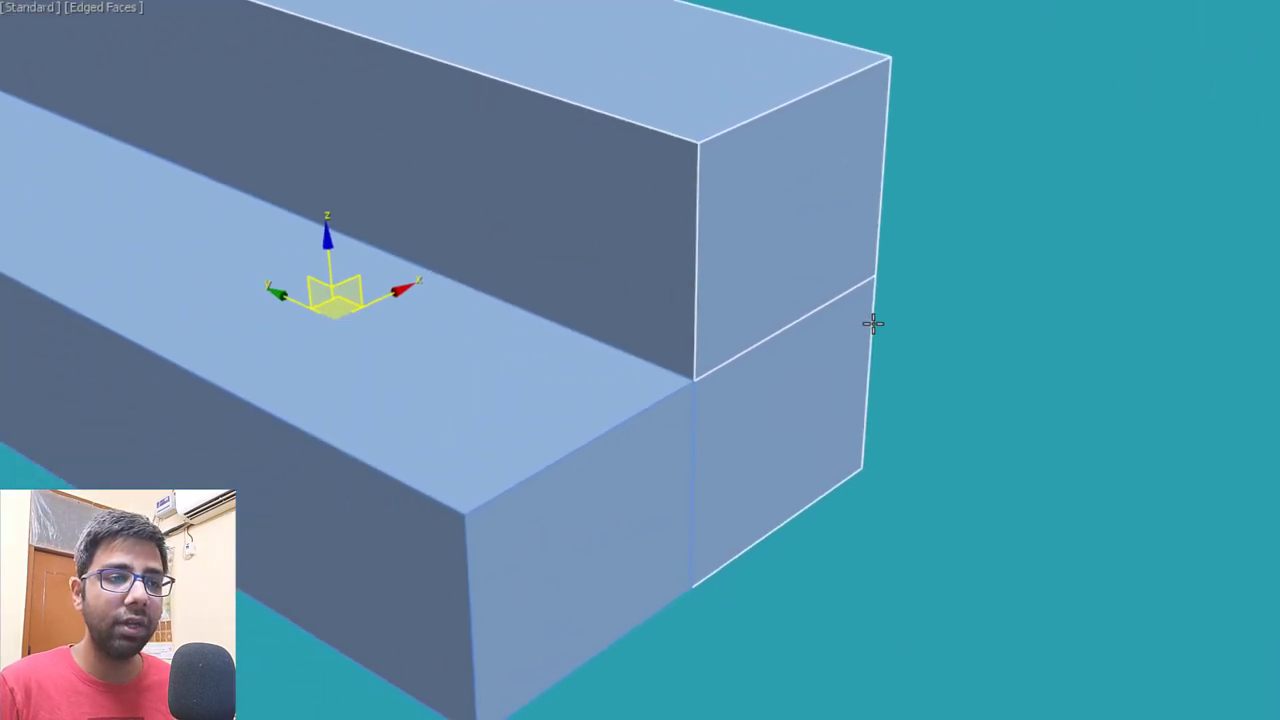
pyautogui.scroll(-3, 873, 323)
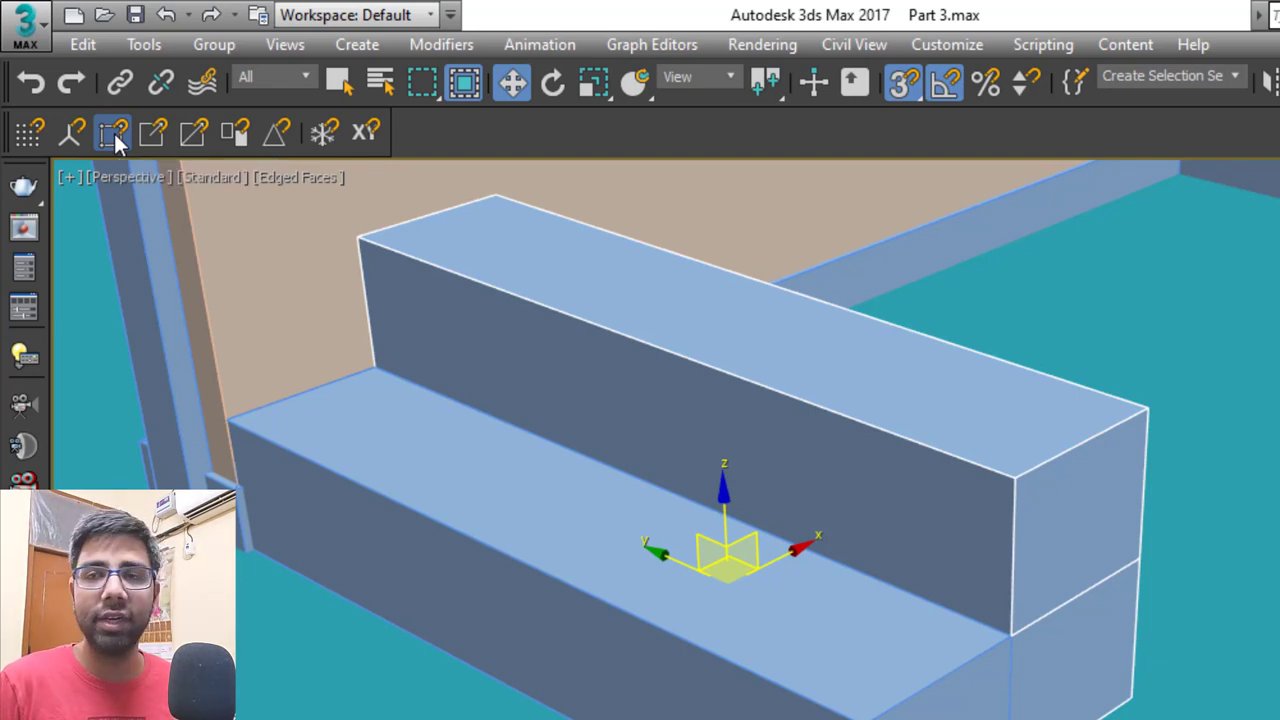
pyautogui.click(116, 140)
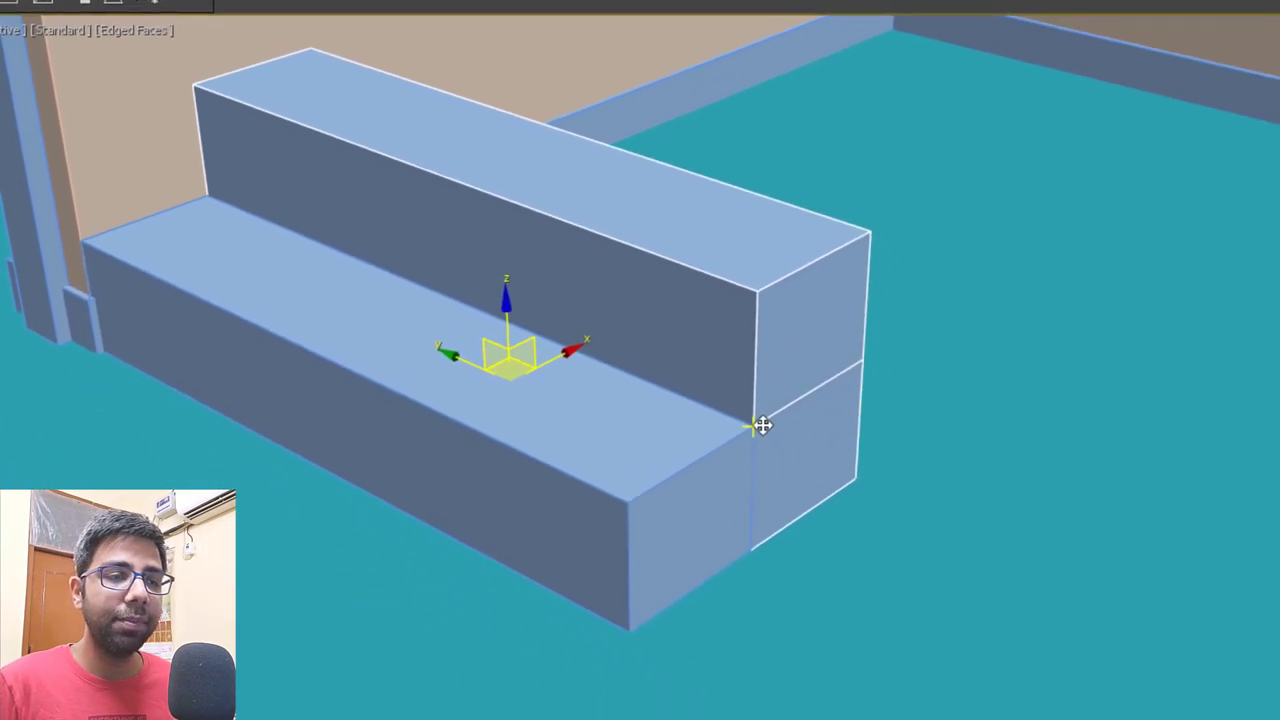
pyautogui.moveTo(776, 350); pyautogui.dragTo(843, 218)
pyautogui.moveTo(789, 374); pyautogui.dragTo(788, 370)
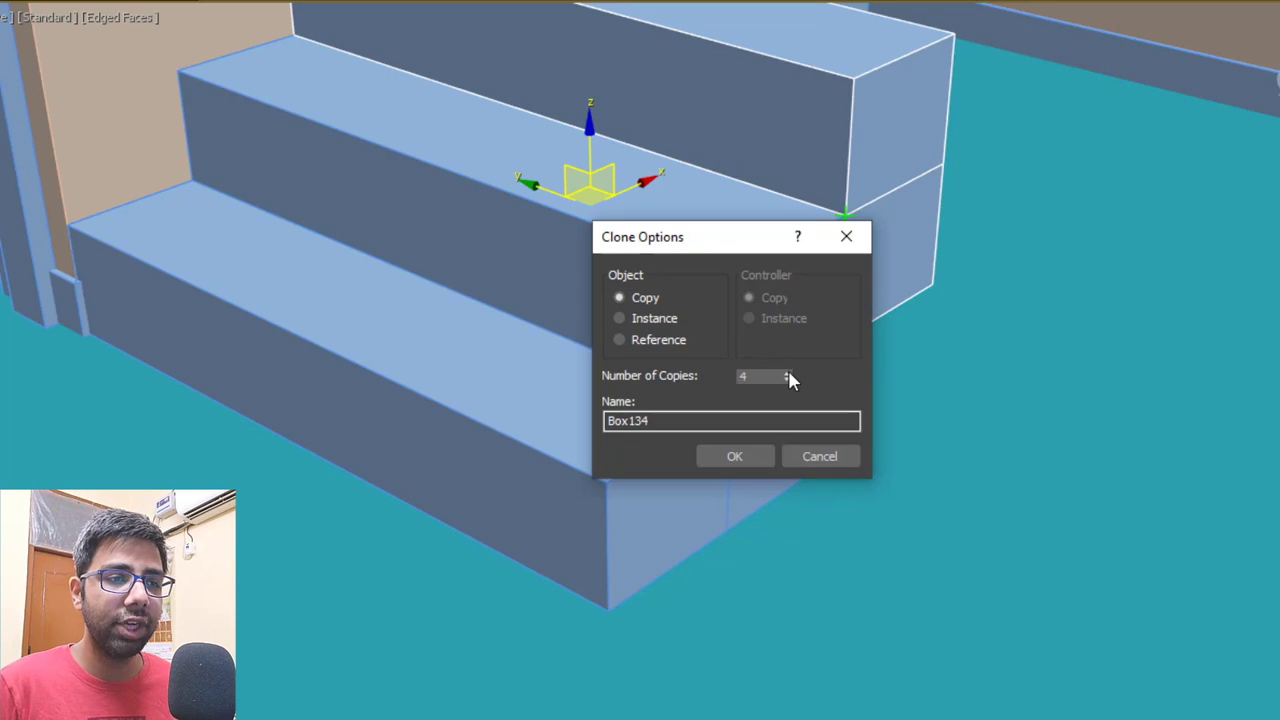
pyautogui.click(752, 460)
# Widen the topmost cloned step to 4' to make the landing.
pyautogui.scroll(-5, 626, 422)
pyautogui.moveTo(850, 150)
pyautogui.mouseDown(button='middle')
pyautogui.moveTo(837, 394)
pyautogui.moveTo(797, 380)
pyautogui.moveTo(807, 372)
pyautogui.mouseUp(button='middle')
pyautogui.scroll(5, 820, 343)
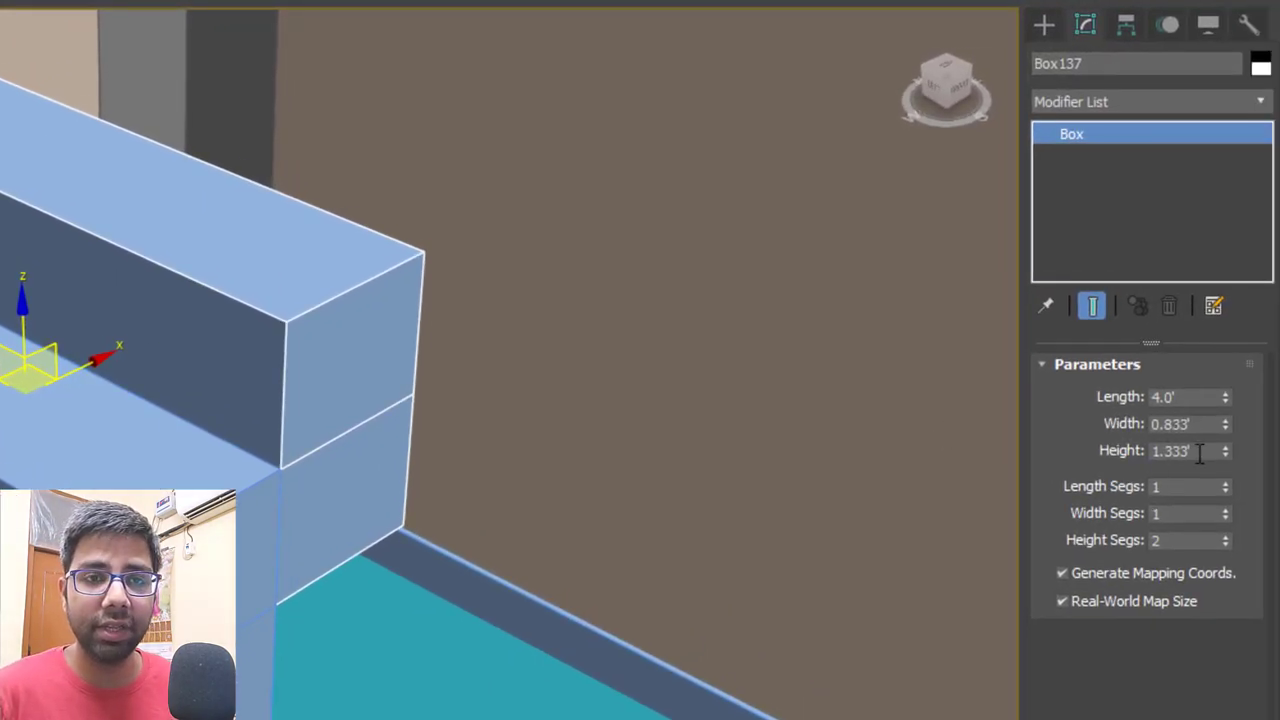
pyautogui.doubleClick(1197, 424)
pyautogui.write('4')
pyautogui.press('Return')
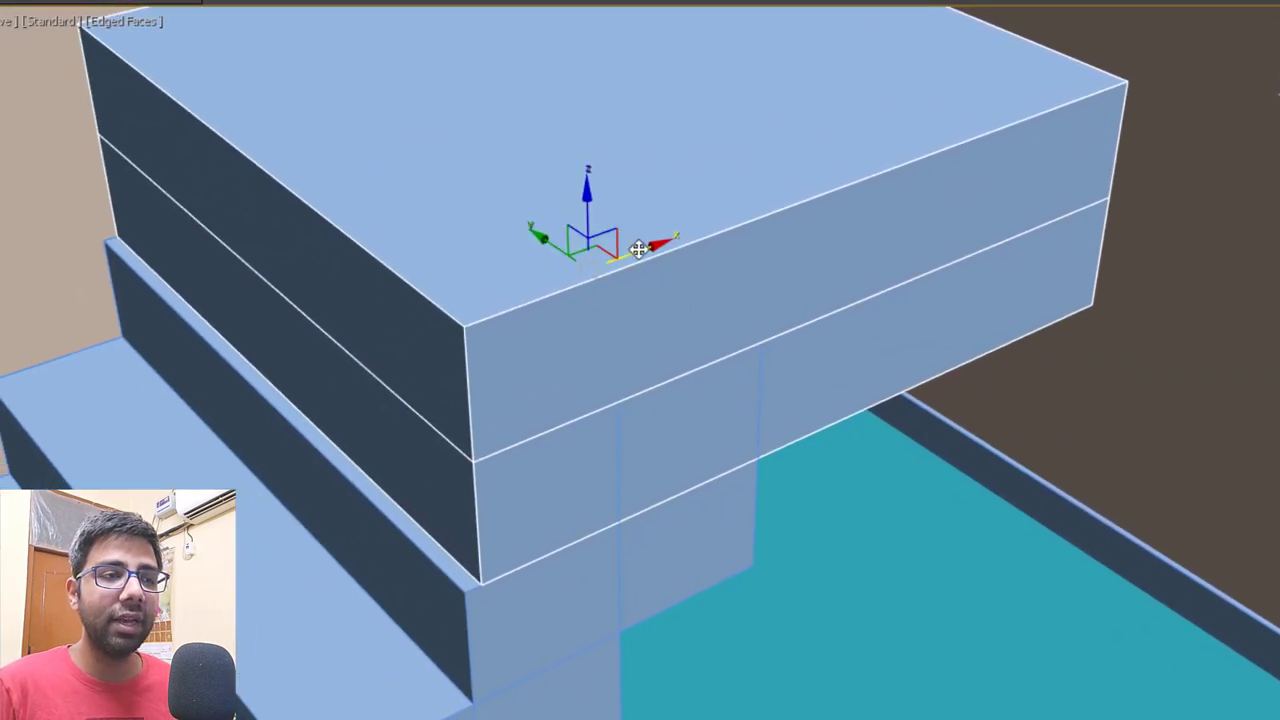
# Move the landing along X and snap its mid-height front corner onto the upper back corner of the step below.
pyautogui.moveTo(712, 249); pyautogui.dragTo(900, 240)
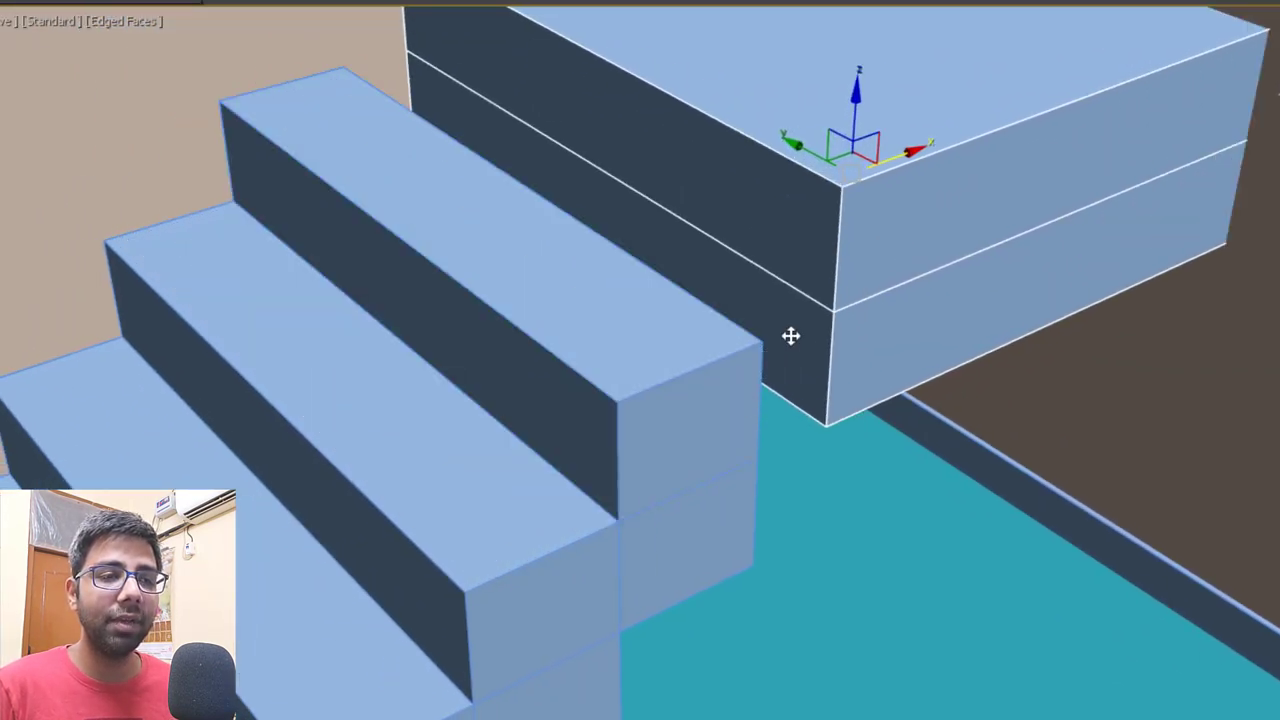
pyautogui.scroll(3, 792, 337)
pyautogui.moveTo(836, 319); pyautogui.dragTo(731, 355)
pyautogui.scroll(-5, 732, 355)
pyautogui.scroll(3, 714, 394)
pyautogui.keyDown('alt'); pyautogui.moveTo(714, 394); pyautogui.dragTo(717, 426, button='middle'); pyautogui.keyUp('alt')
pyautogui.moveTo(546, 408); pyautogui.dragTo(502, 505, button='middle')
pyautogui.keyDown('alt'); pyautogui.moveTo(502, 505); pyautogui.dragTo(652, 488, button='middle'); pyautogui.keyUp('alt')
pyautogui.scroll(-3, 652, 488)
pyautogui.moveTo(704, 311)
pyautogui.keyDown('alt'); pyautogui.mouseDown(button='middle')
pyautogui.moveTo(671, 306)
pyautogui.moveTo(649, 277)
pyautogui.moveTo(710, 311)
pyautogui.mouseUp(button='middle'); pyautogui.keyUp('alt')
pyautogui.keyDown('alt'); pyautogui.moveTo(678, 366); pyautogui.dragTo(756, 321, button='middle'); pyautogui.keyUp('alt')
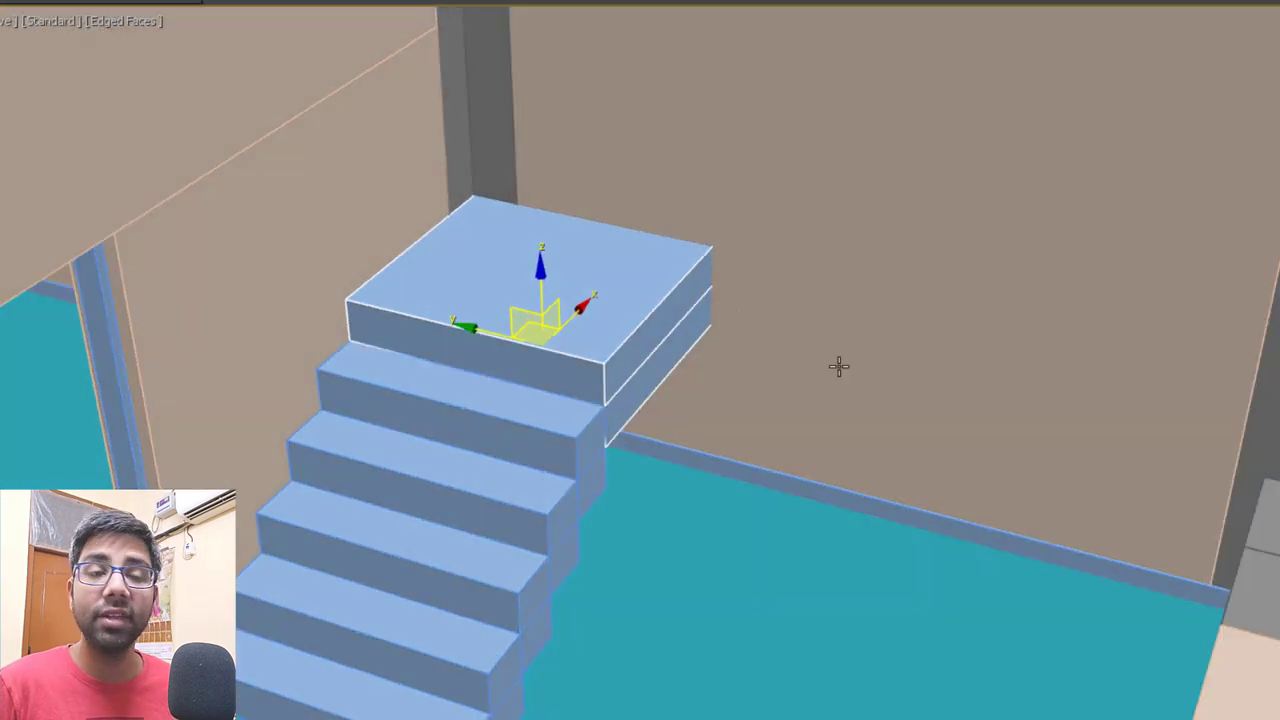
# Draw a new box on top of the landing, covering its full 4' by 4' surface from corner to corner.
pyautogui.keyDown('alt'); pyautogui.moveTo(663, 383); pyautogui.dragTo(589, 351, button='middle'); pyautogui.keyUp('alt')
pyautogui.scroll(3, 590, 368)
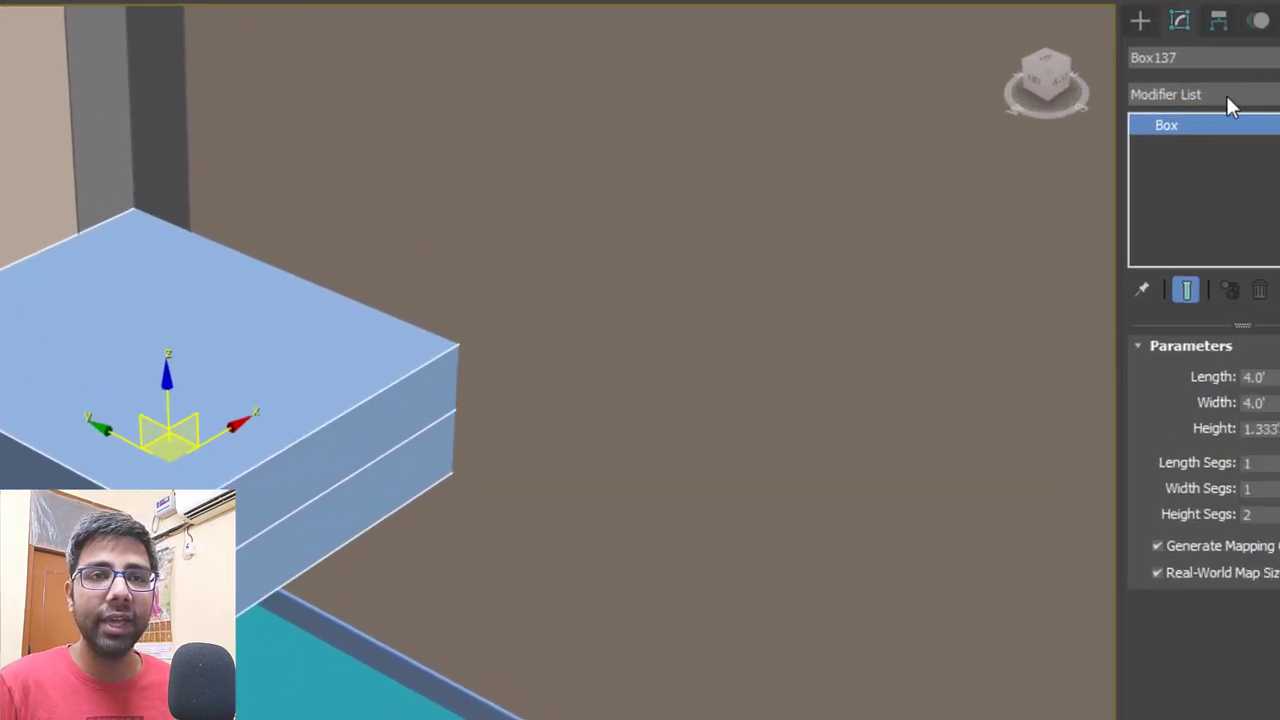
pyautogui.click(1140, 20)
pyautogui.click(1193, 176)
pyautogui.scroll(3, 142, 348)
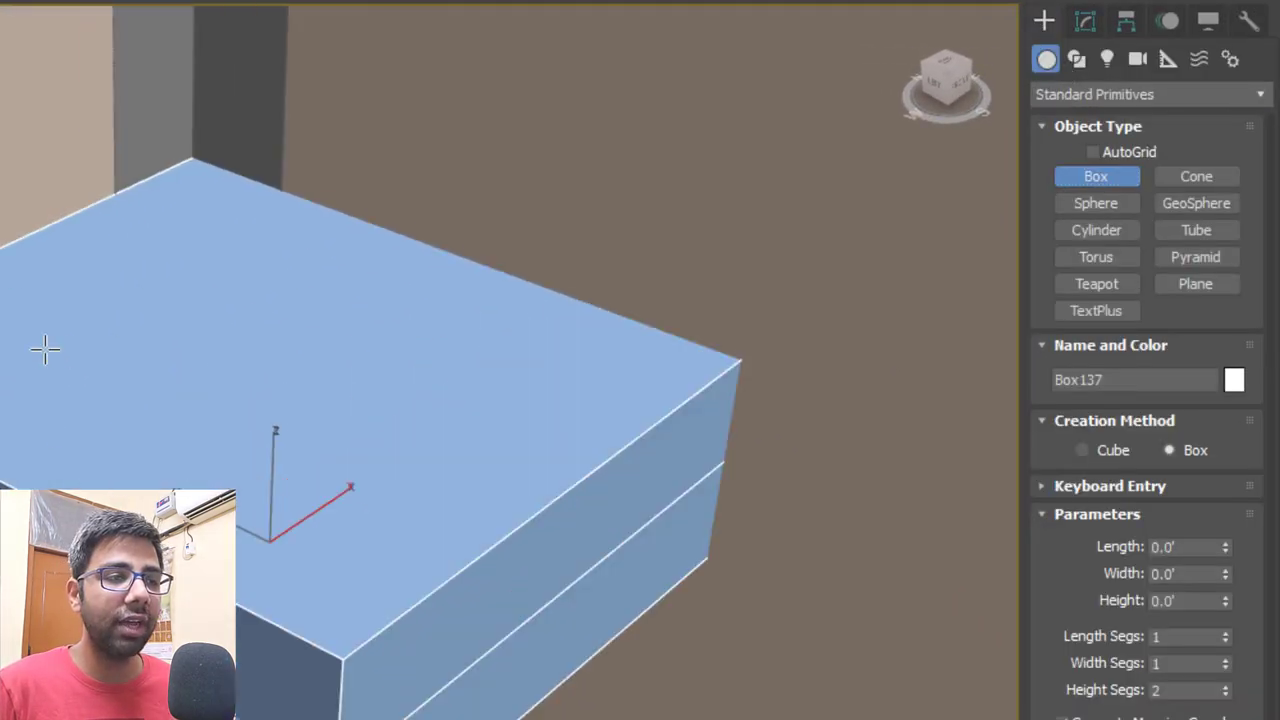
pyautogui.moveTo(265, 355); pyautogui.dragTo(740, 265, button='middle')
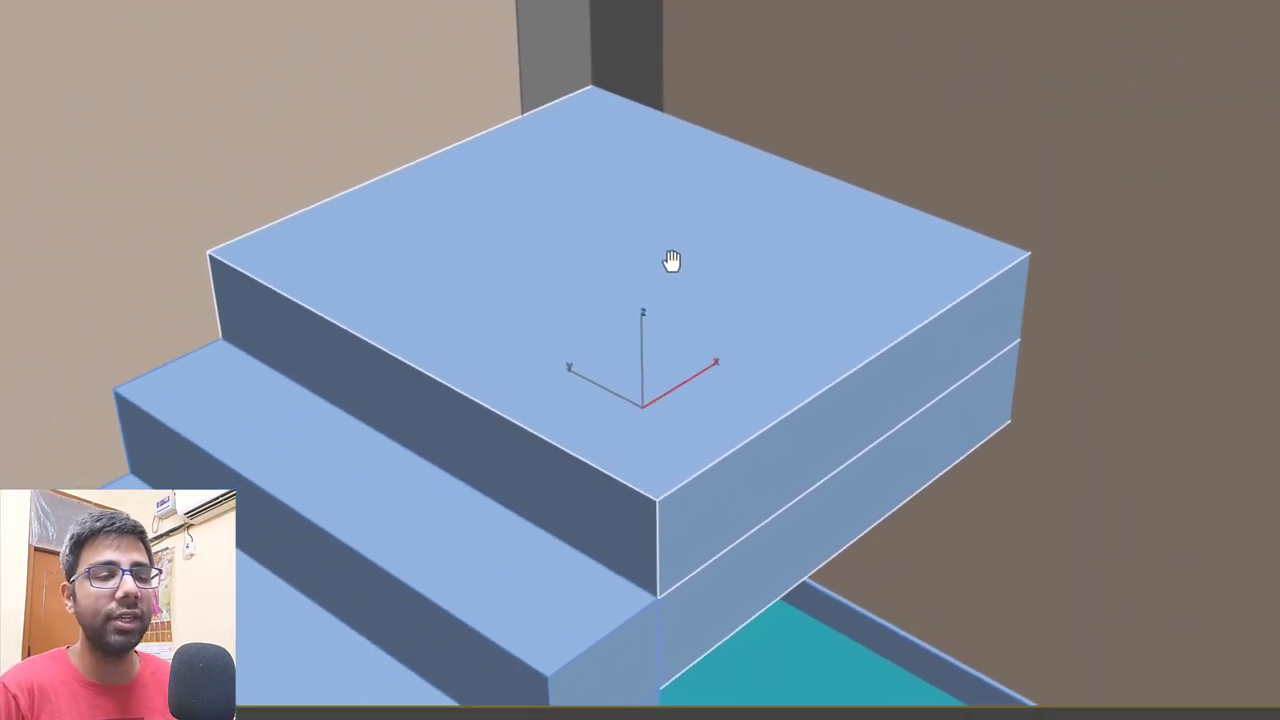
pyautogui.scroll(-2, 720, 240)
pyautogui.scroll(2, 737, 337)
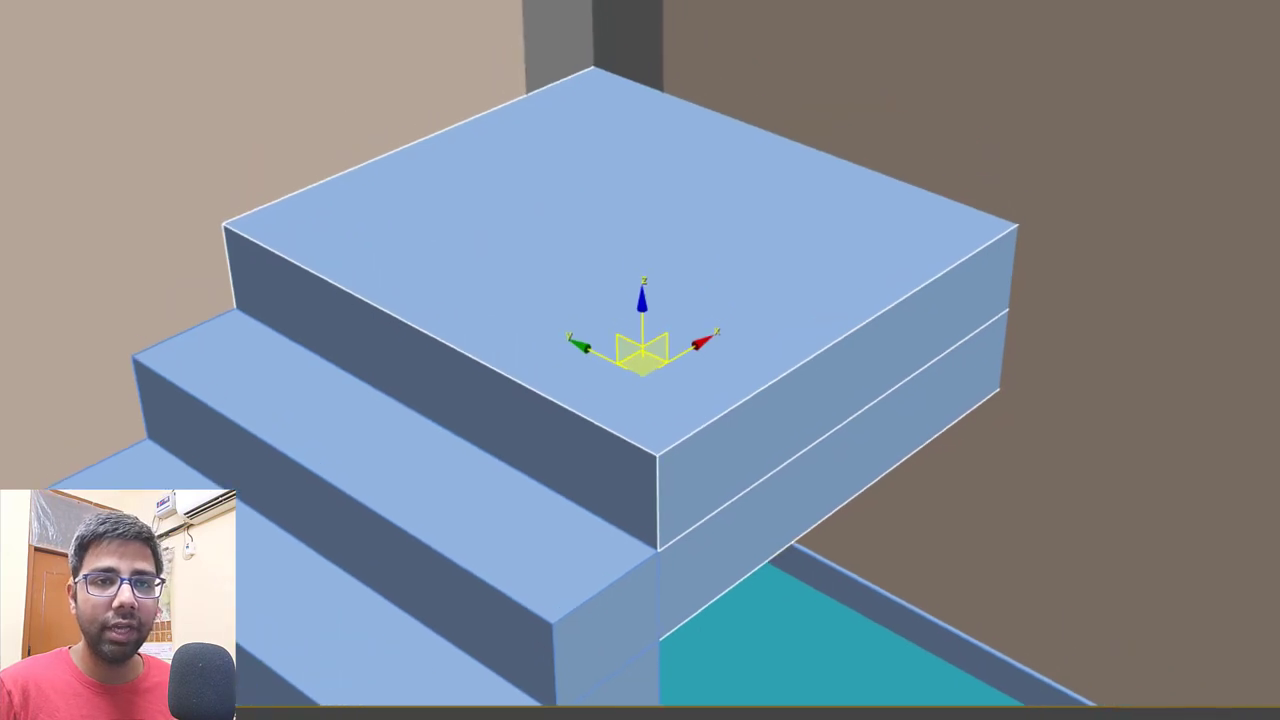
pyautogui.click(1272, 226)
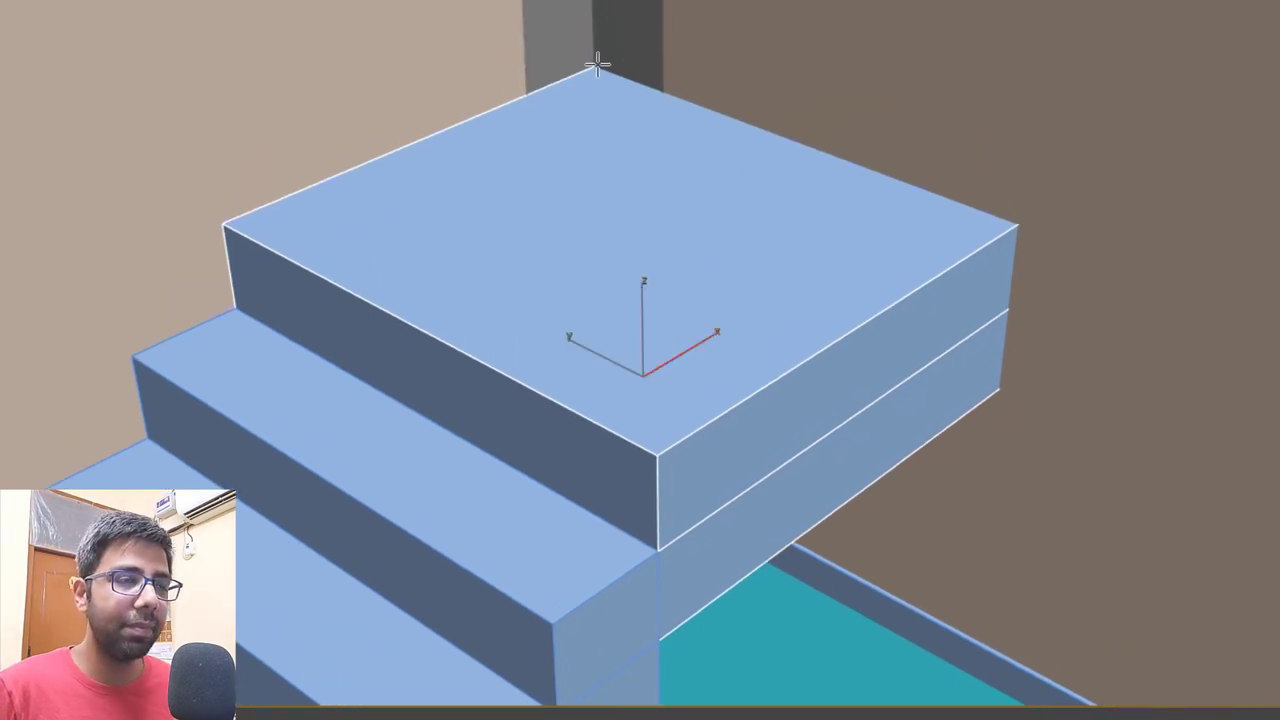
pyautogui.moveTo(624, 118); pyautogui.dragTo(626, 132, button='middle')
pyautogui.press('F3')
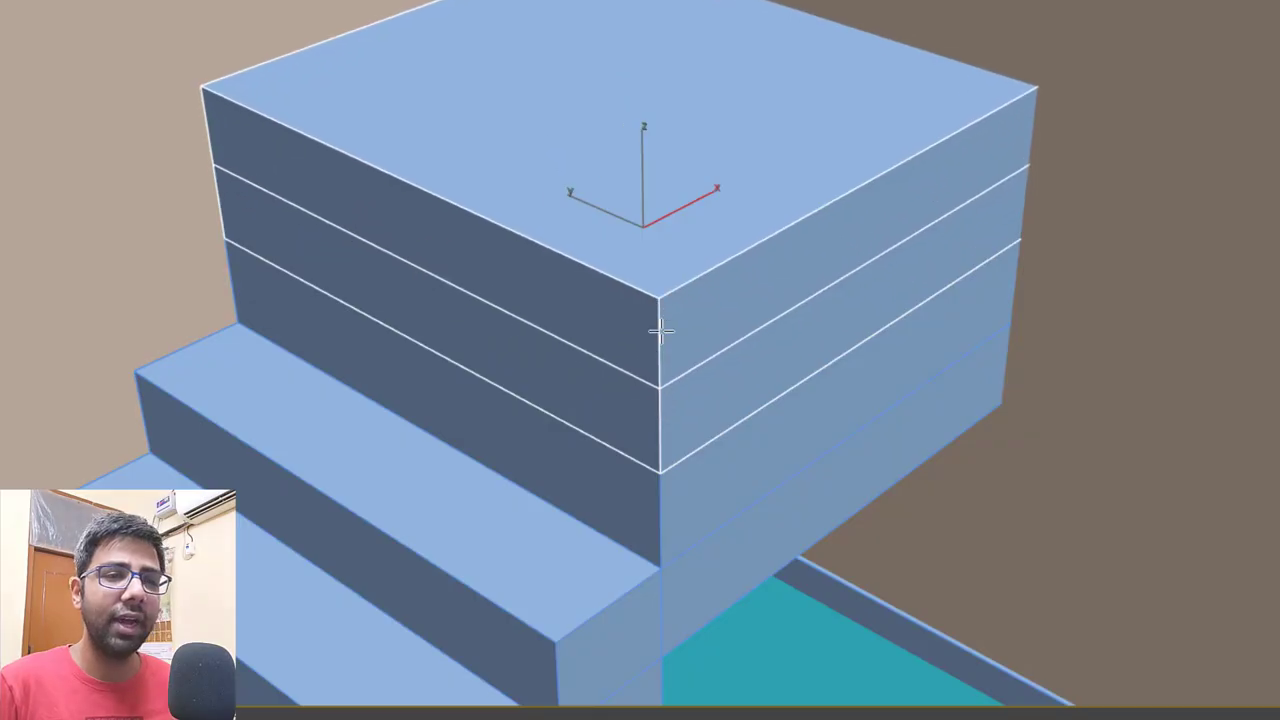
pyautogui.click(661, 331)
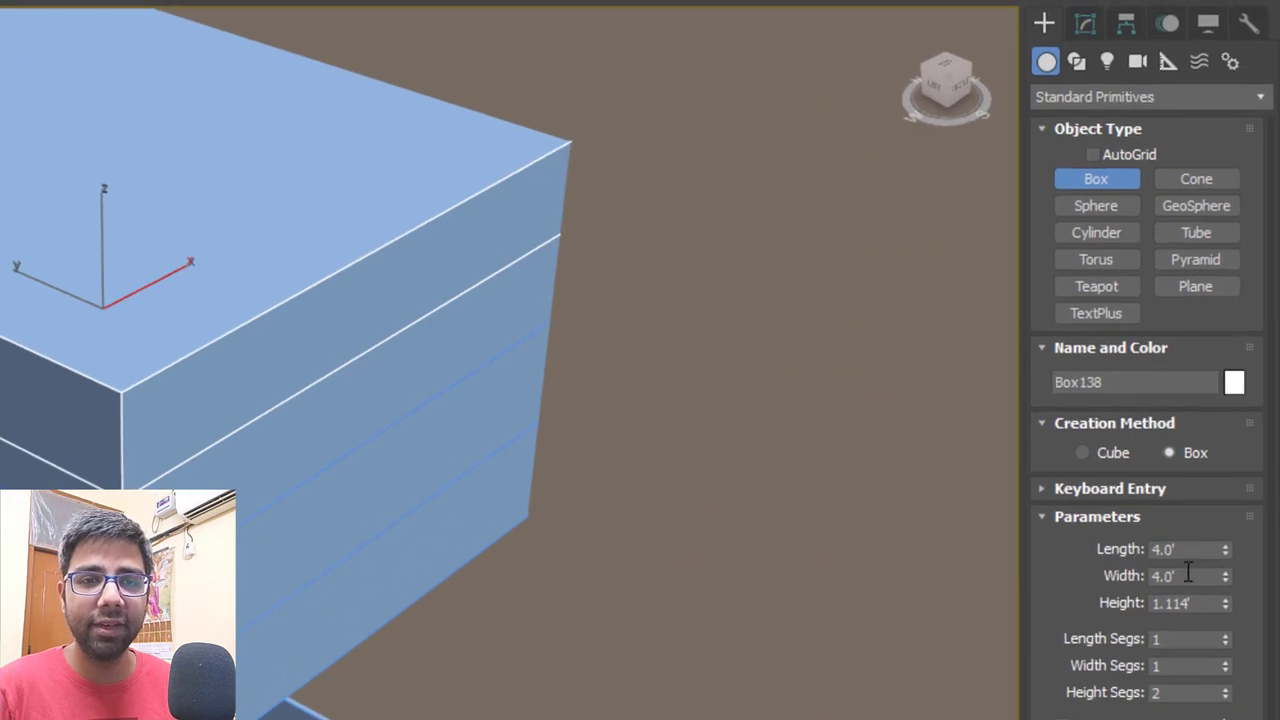
# Set the new box's height to 8" and its height segments to 1.
pyautogui.doubleClick(1188, 603)
pyautogui.write('8"')
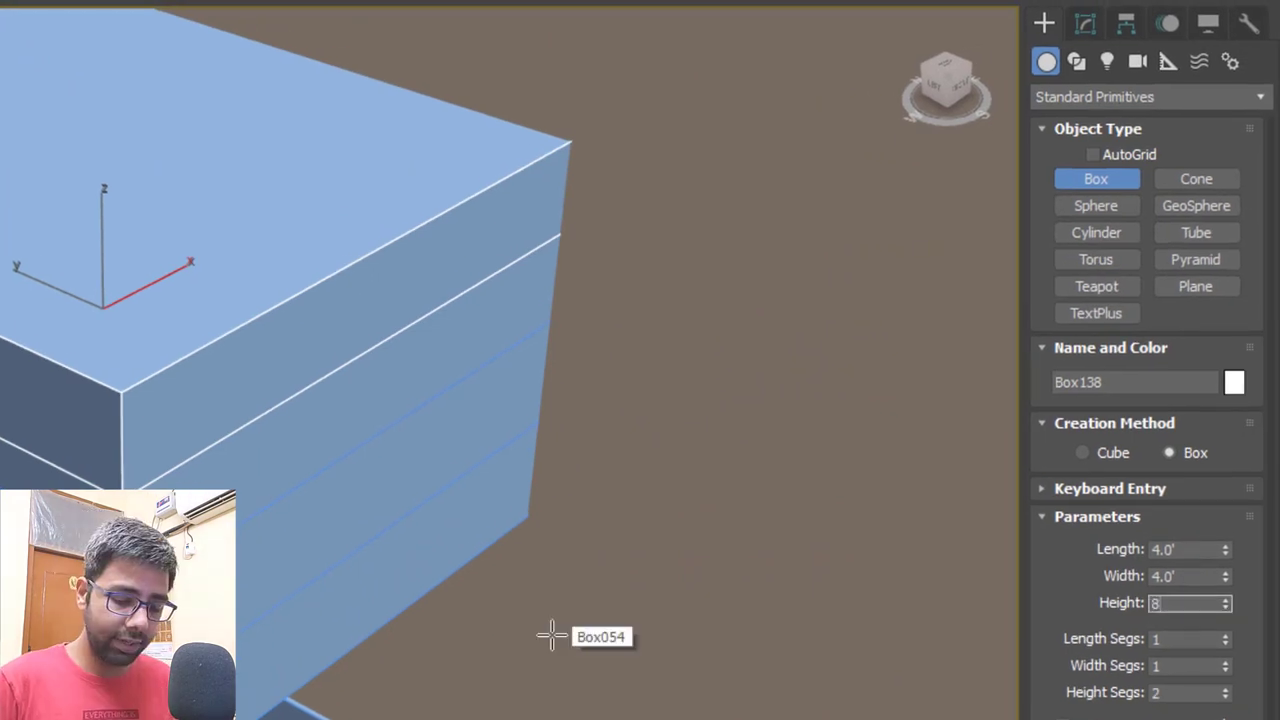
pyautogui.press('Return')
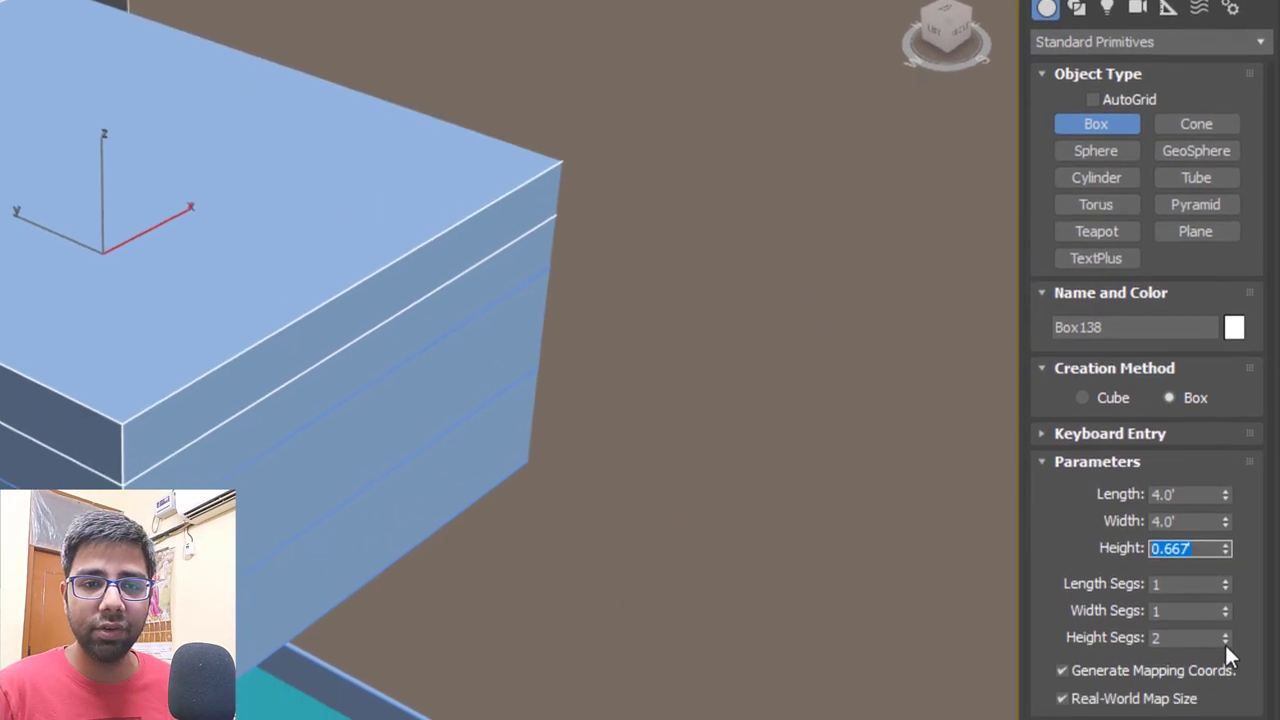
pyautogui.click(1225, 641)
pyautogui.moveTo(316, 380); pyautogui.dragTo(366, 375, button='middle')
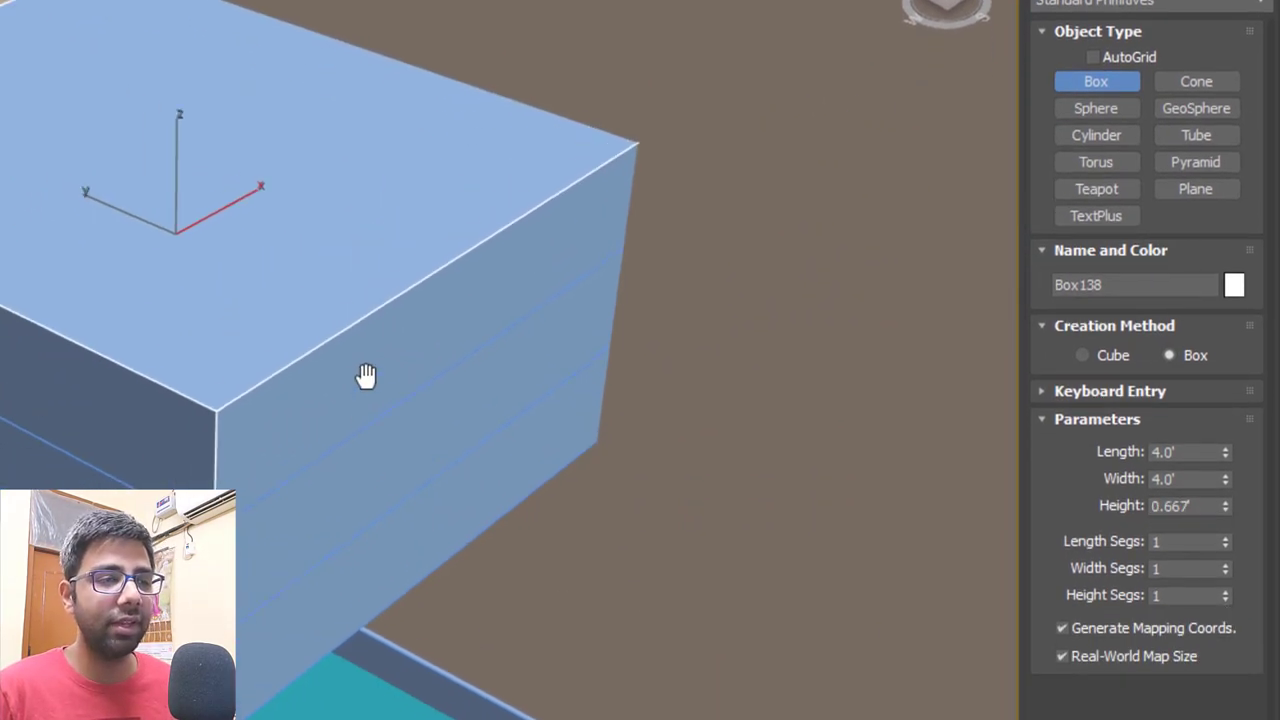
# Convert the 8" box on the landing to an Editable Poly.
pyautogui.rightClick(219, 225)
pyautogui.rightClick(306, 256)
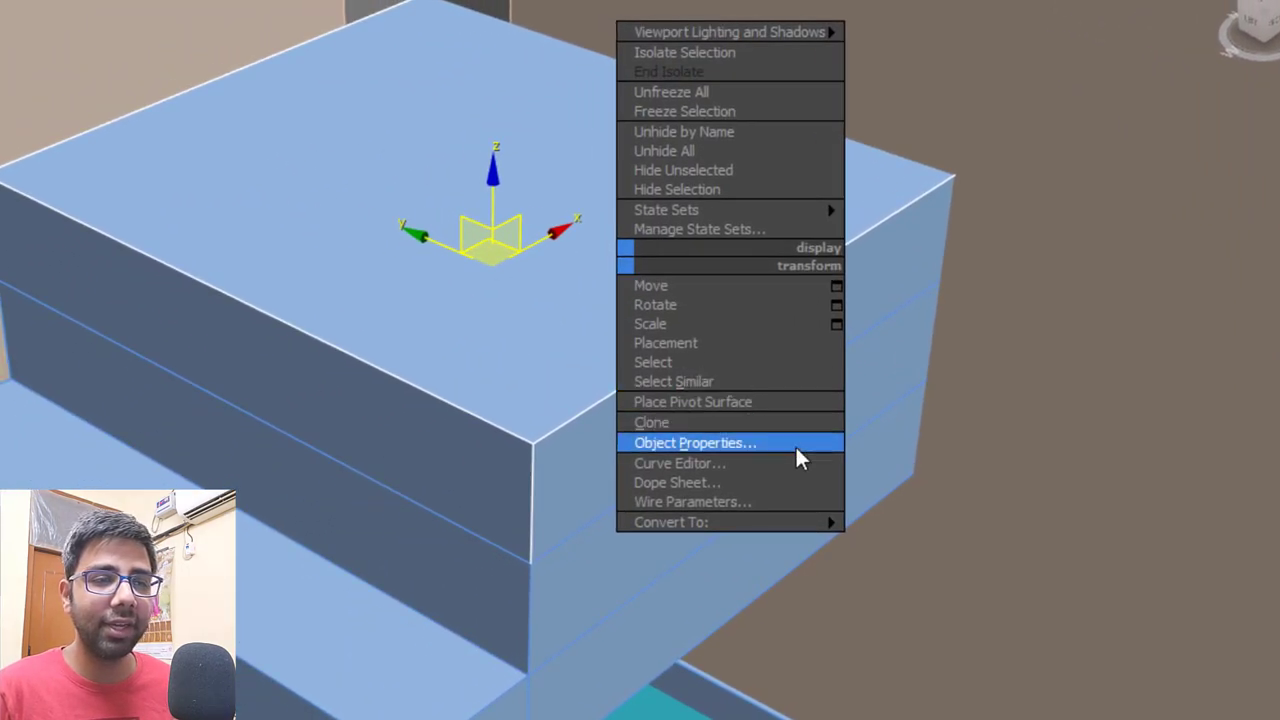
pyautogui.moveTo(512, 525)
pyautogui.click(957, 543)
pyautogui.keyDown('alt'); pyautogui.moveTo(381, 433); pyautogui.dragTo(556, 382, button='middle'); pyautogui.keyUp('alt')
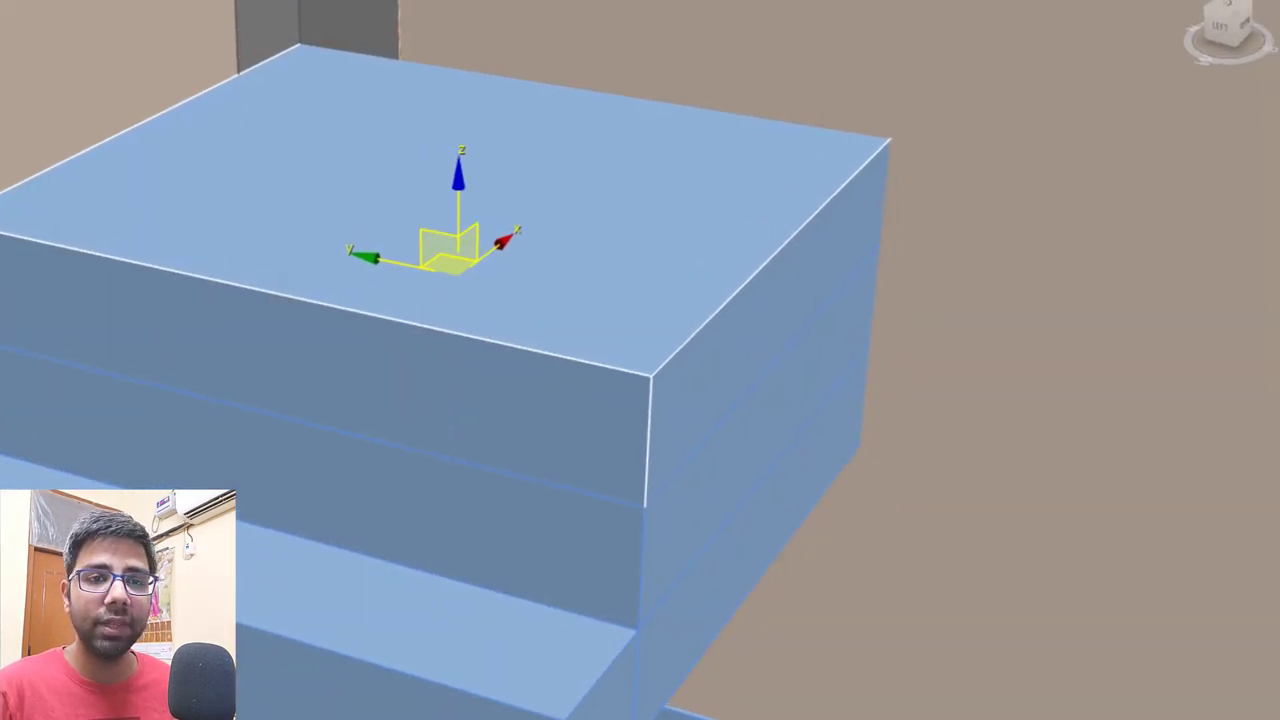
# Remove the poly box's vertical edge at the front wall-side corner, with its vertices, to form a triangular step.
pyautogui.click(1113, 385)
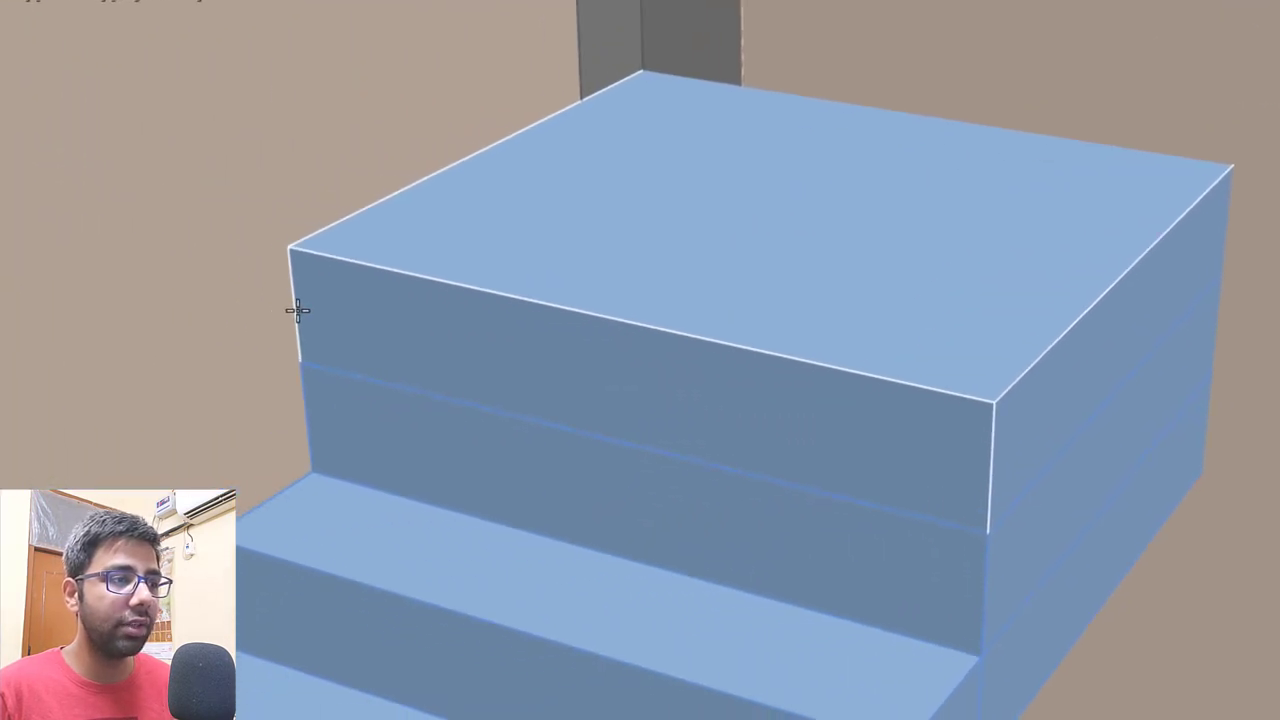
pyautogui.click(298, 295)
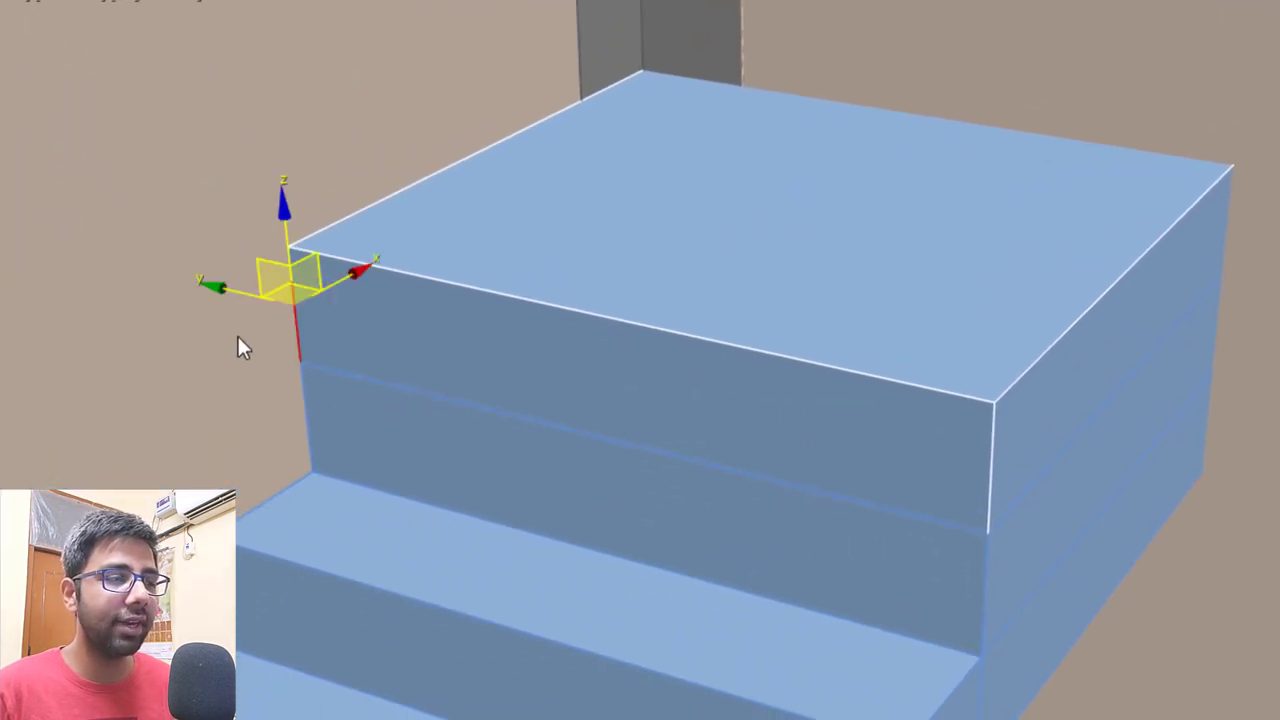
pyautogui.hotkey('ctrl', 'BackSpace')
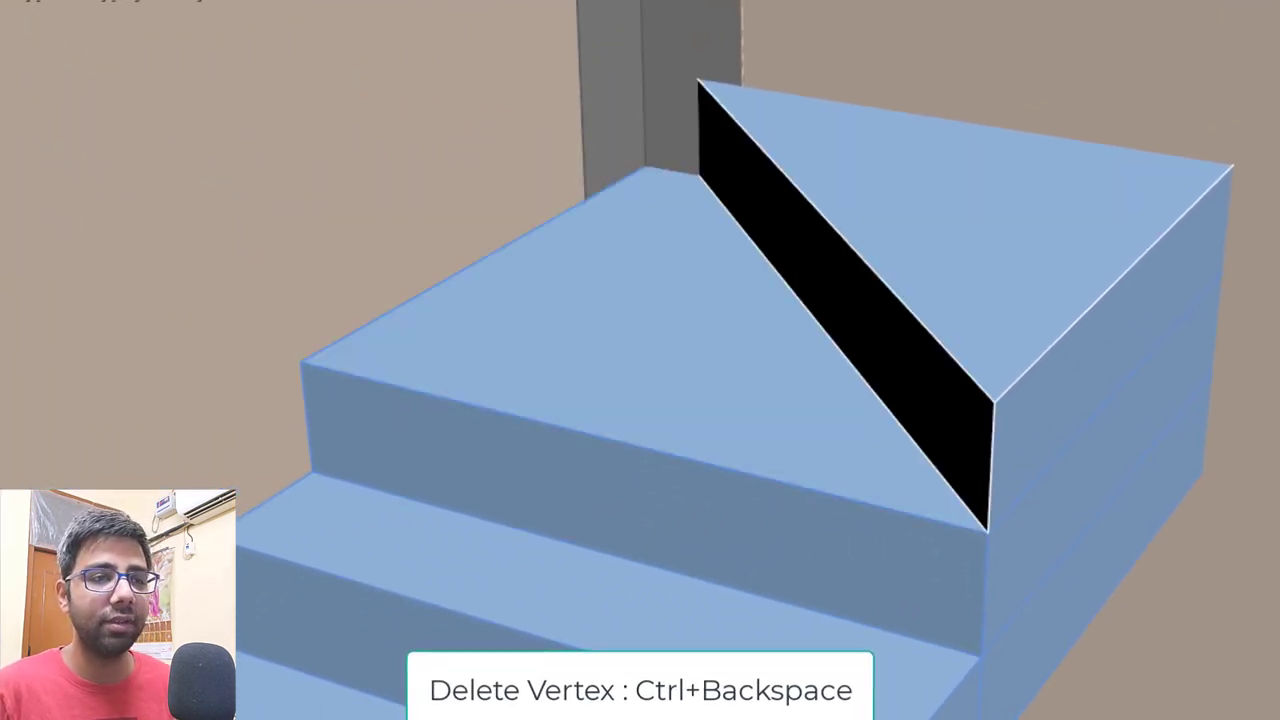
pyautogui.press('2')
pyautogui.scroll(-2, 766, 340)
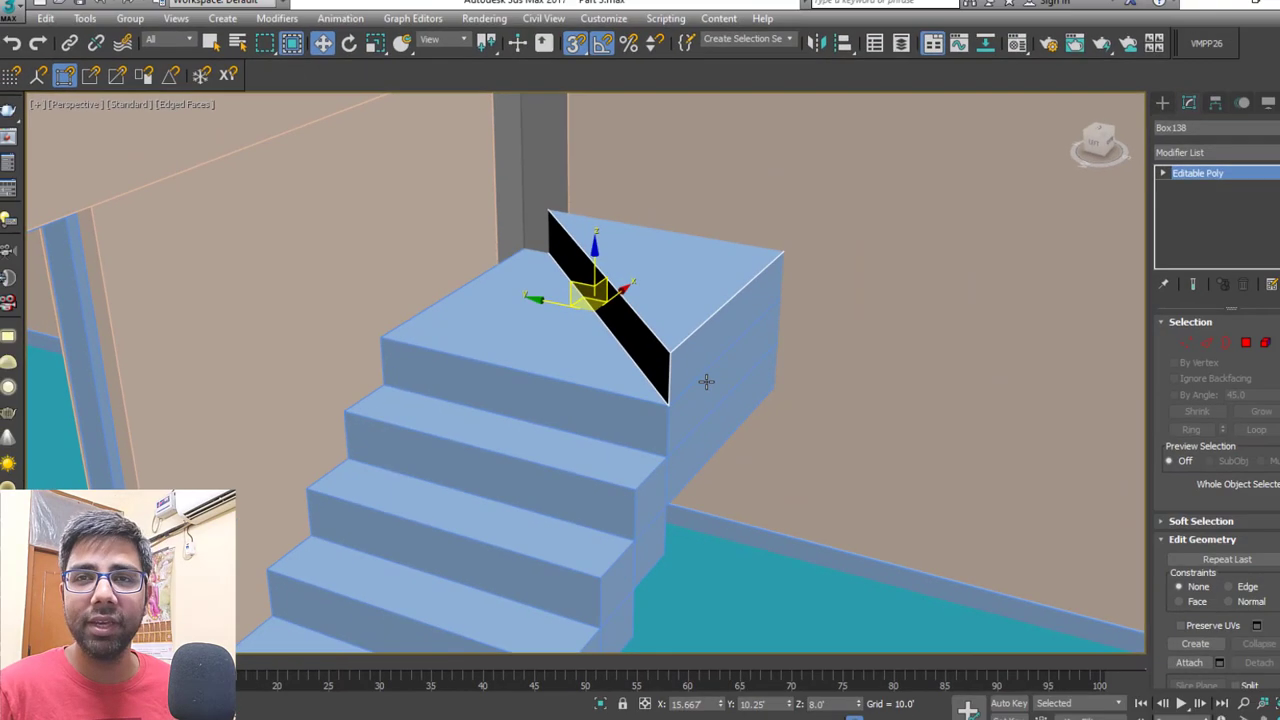
# Clone the step just below the landing once as a copy, moving it along Y over the open floor.
pyautogui.keyDown('alt'); pyautogui.moveTo(706, 382); pyautogui.dragTo(422, 382, button='middle'); pyautogui.keyUp('alt')
pyautogui.click(418, 384)
pyautogui.press('s')
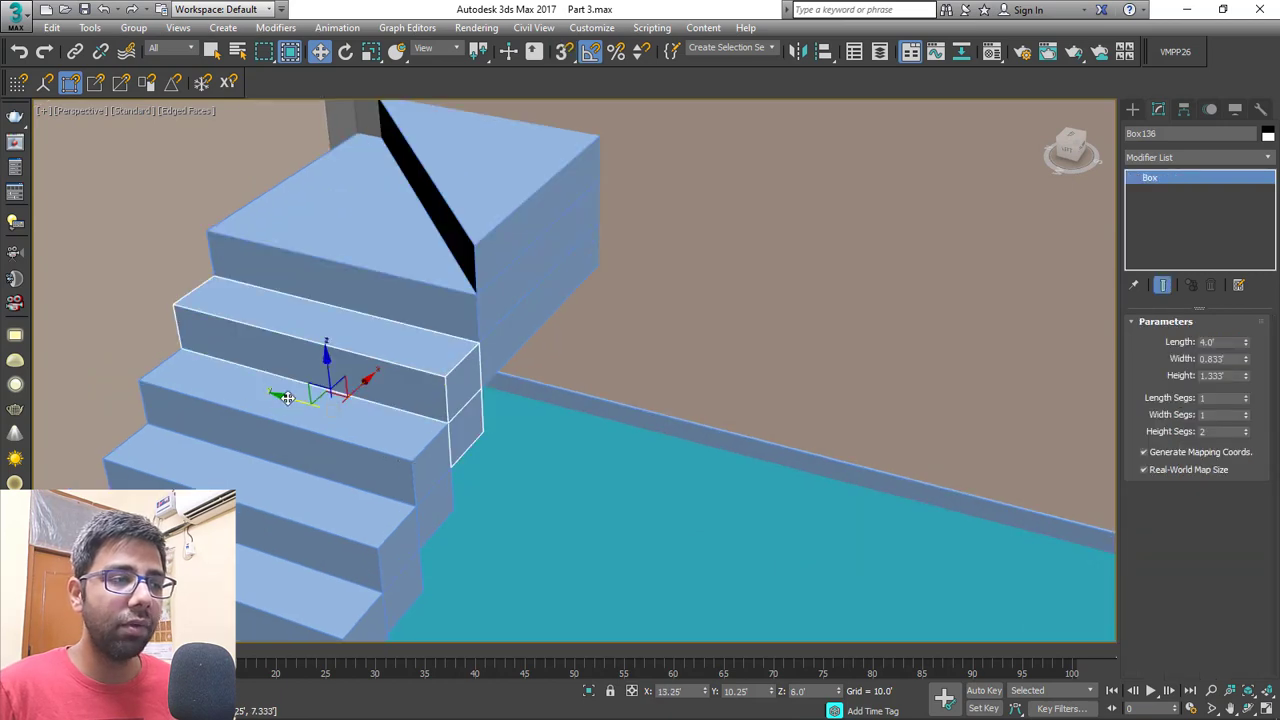
pyautogui.keyDown('shift'); pyautogui.moveTo(287, 398); pyautogui.dragTo(628, 486); pyautogui.keyUp('shift')
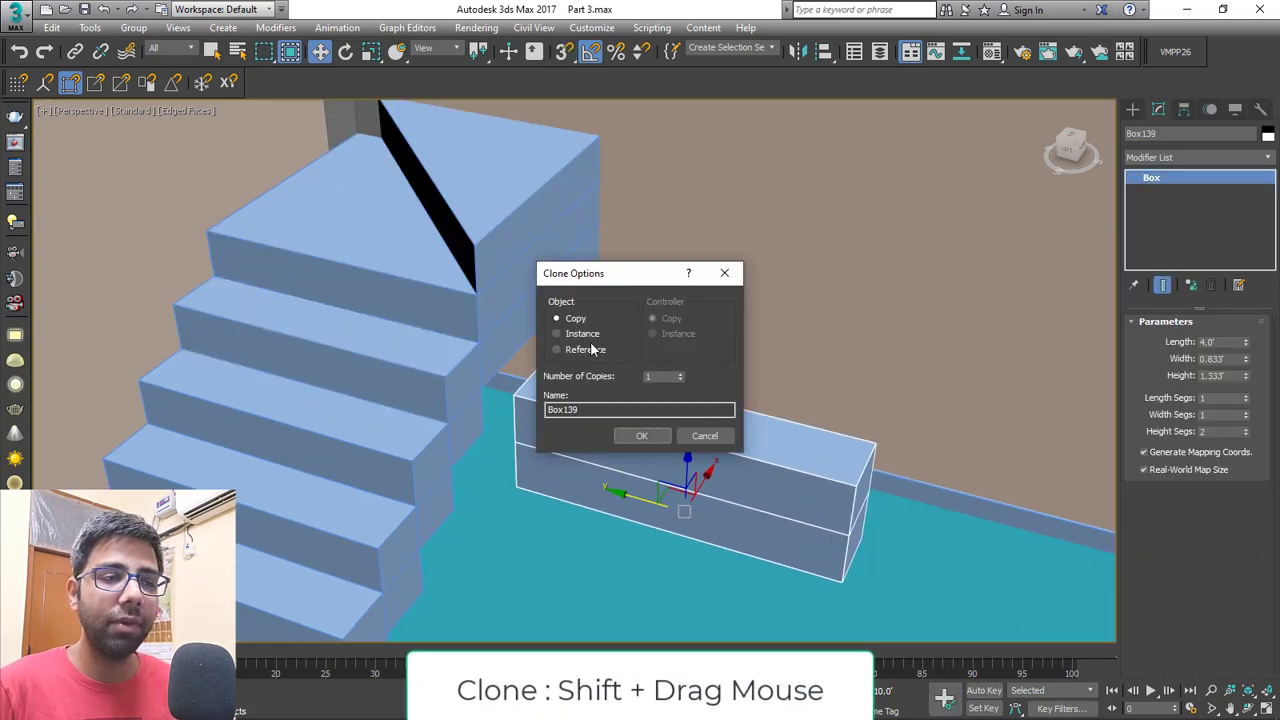
pyautogui.click(641, 437)
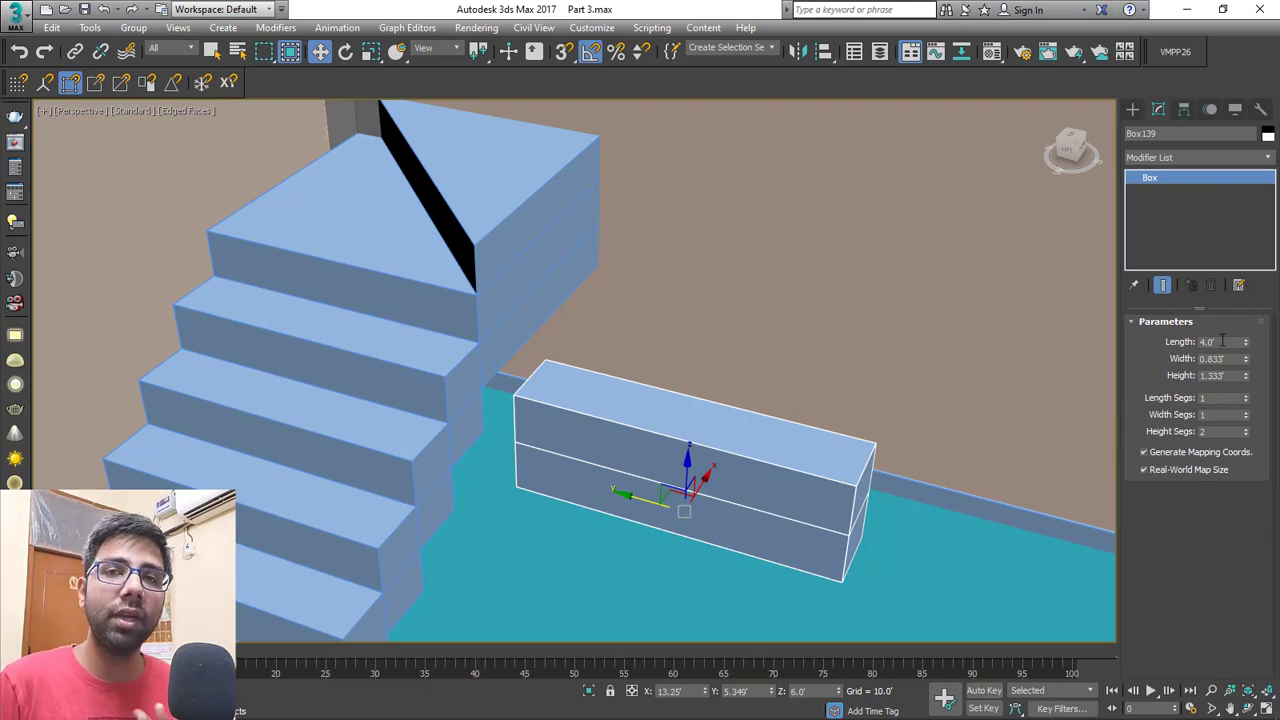
# Set the copied step's width to 4' and its length to 10" so it suits the second flight.
pyautogui.doubleClick(1222, 341)
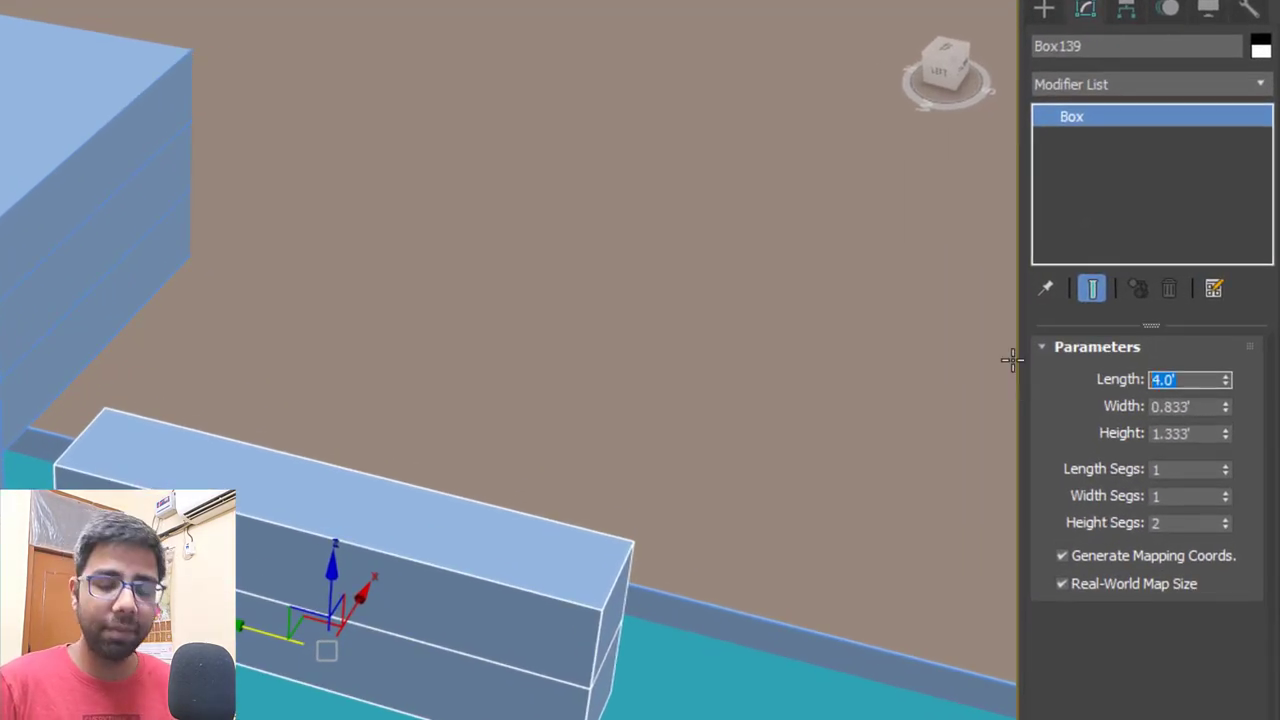
pyautogui.write('8')
pyautogui.press('Return')
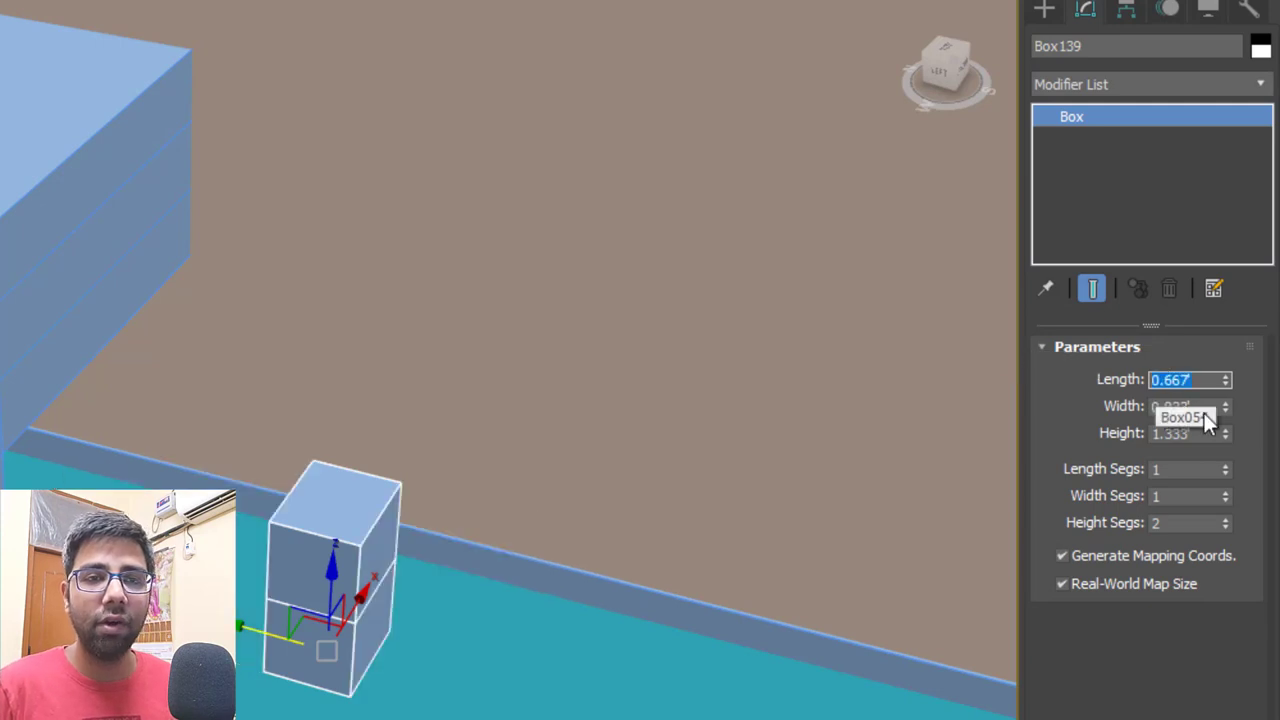
pyautogui.click(1204, 413)
pyautogui.click(1166, 411)
pyautogui.write('4')
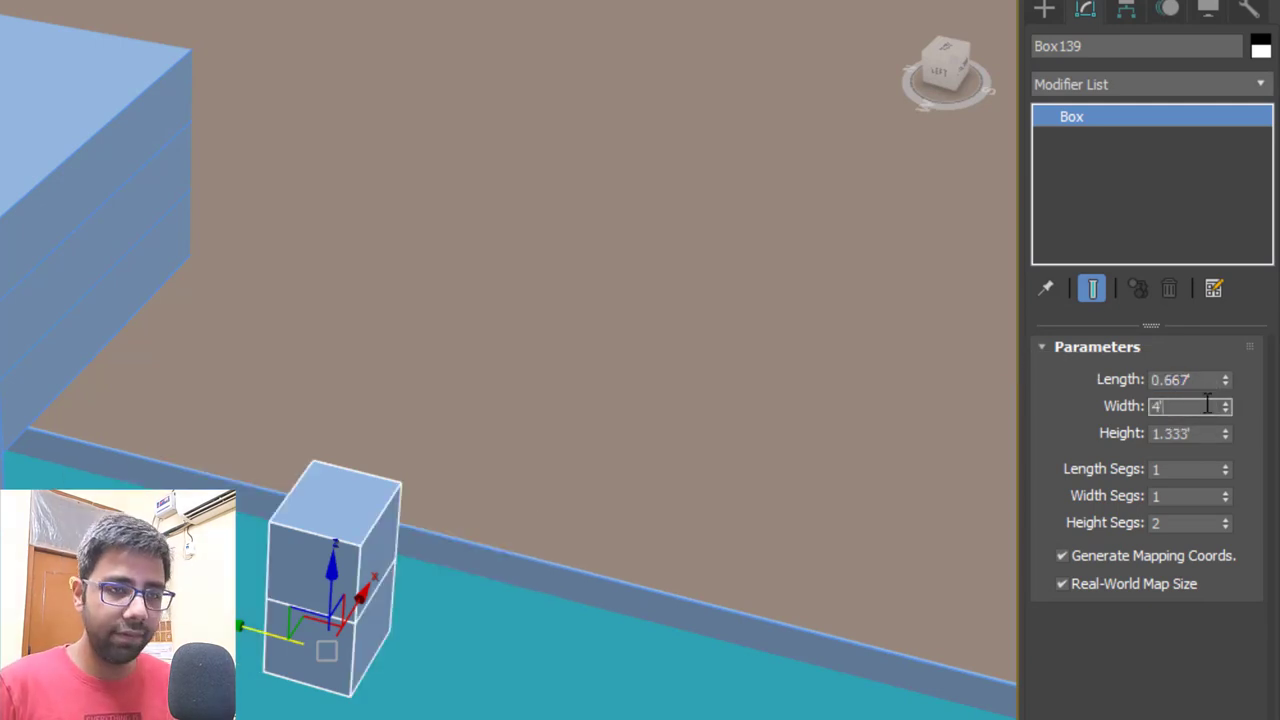
pyautogui.press('Return')
pyautogui.hotkey('shift', 'Tab')
pyautogui.write('10')
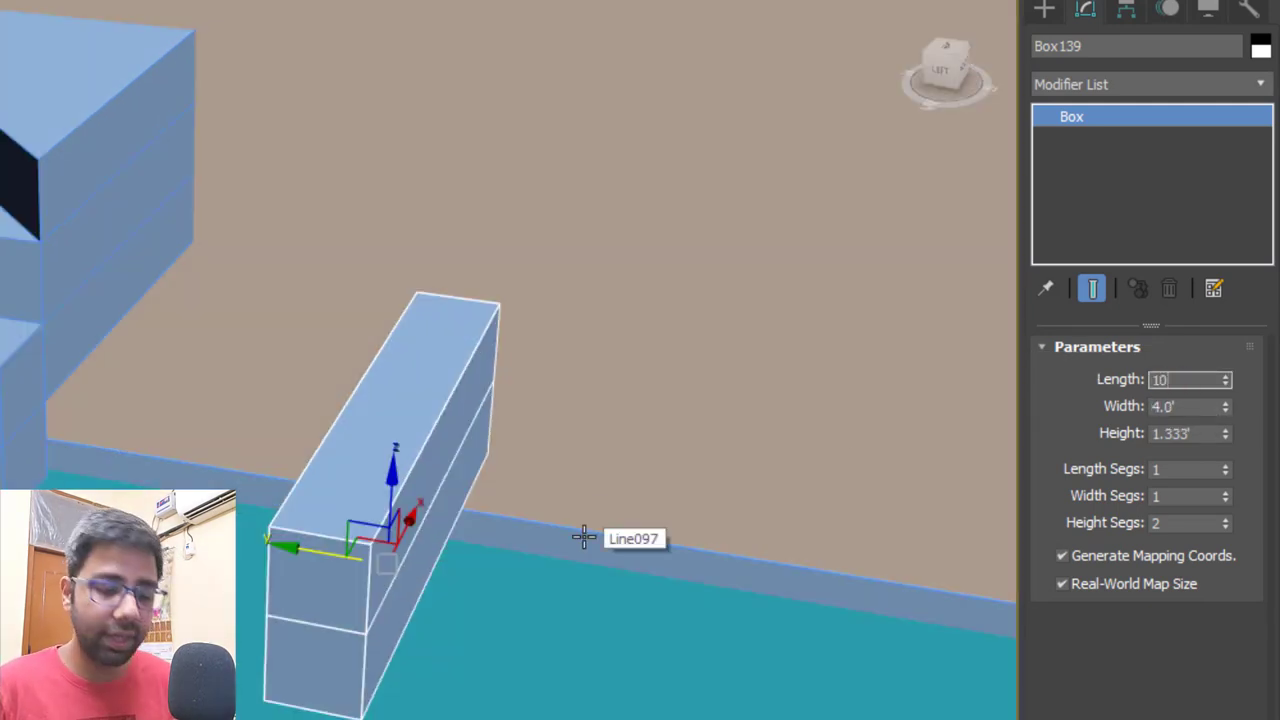
pyautogui.press('Return')
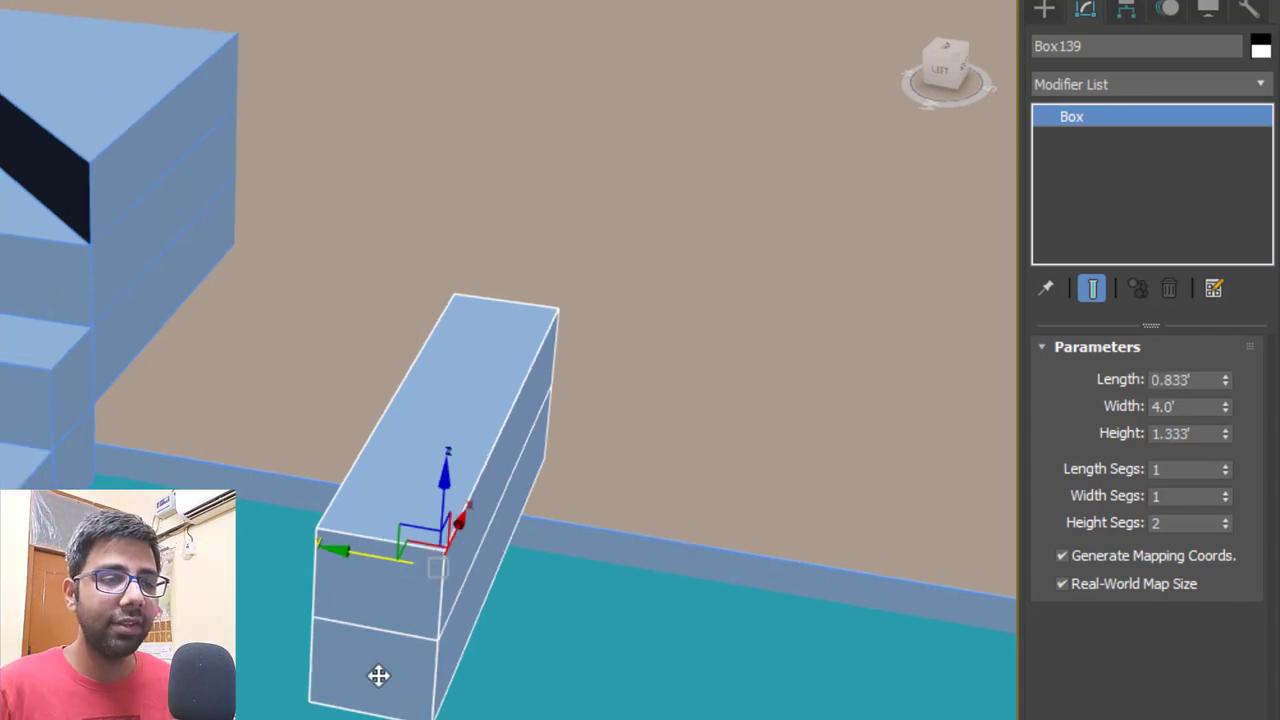
# Snap the copied step's mid-height front corner onto the upper front corner of the triangular step.
pyautogui.moveTo(322, 620); pyautogui.dragTo(528, 145)
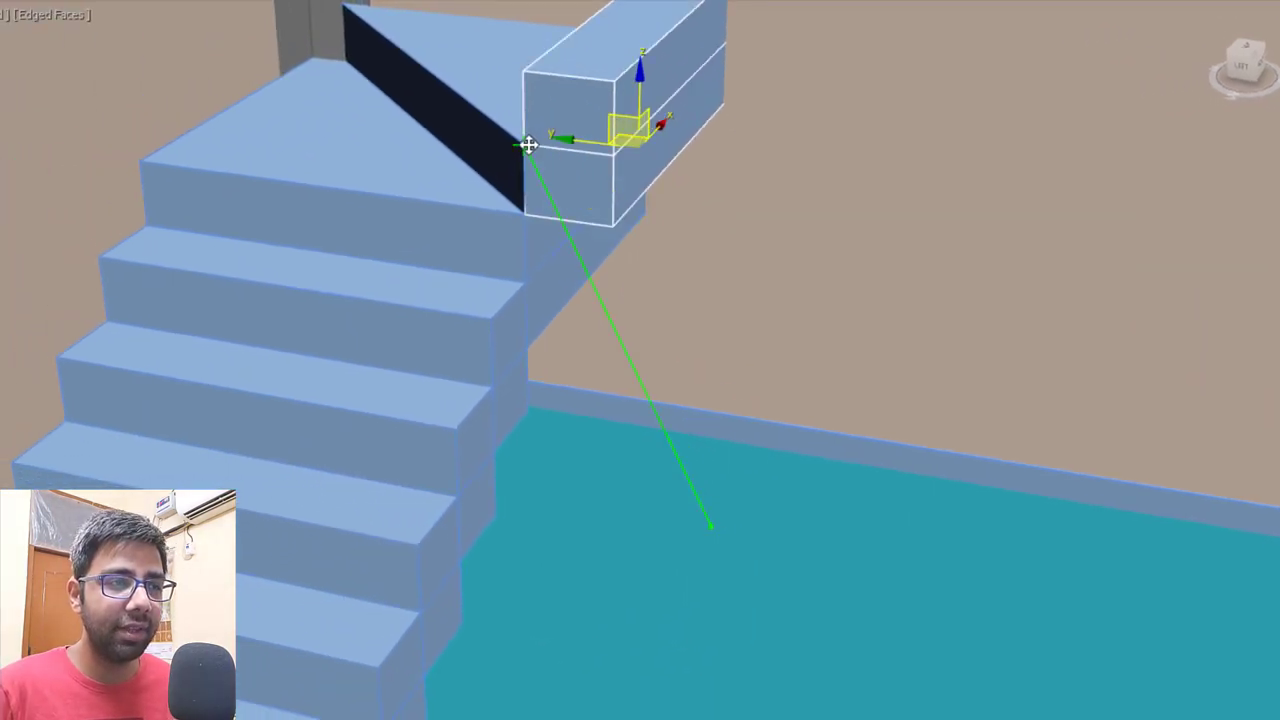
pyautogui.scroll(-6, 632, 334)
# Clone the second flight's first step six times as copies, each snapped one tread forward and one riser up.
pyautogui.scroll(4, 587, 377)
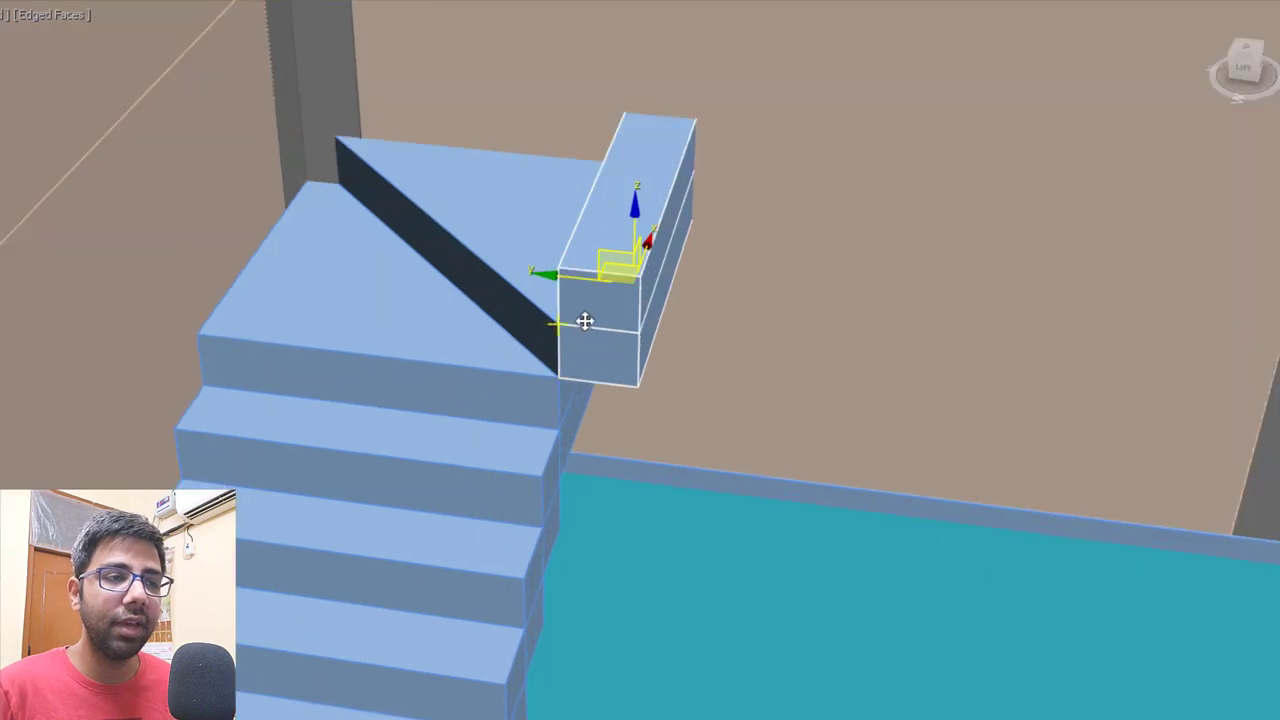
pyautogui.scroll(2, 565, 326)
pyautogui.keyDown('shift'); pyautogui.moveTo(563, 323); pyautogui.dragTo(673, 253); pyautogui.keyUp('shift')
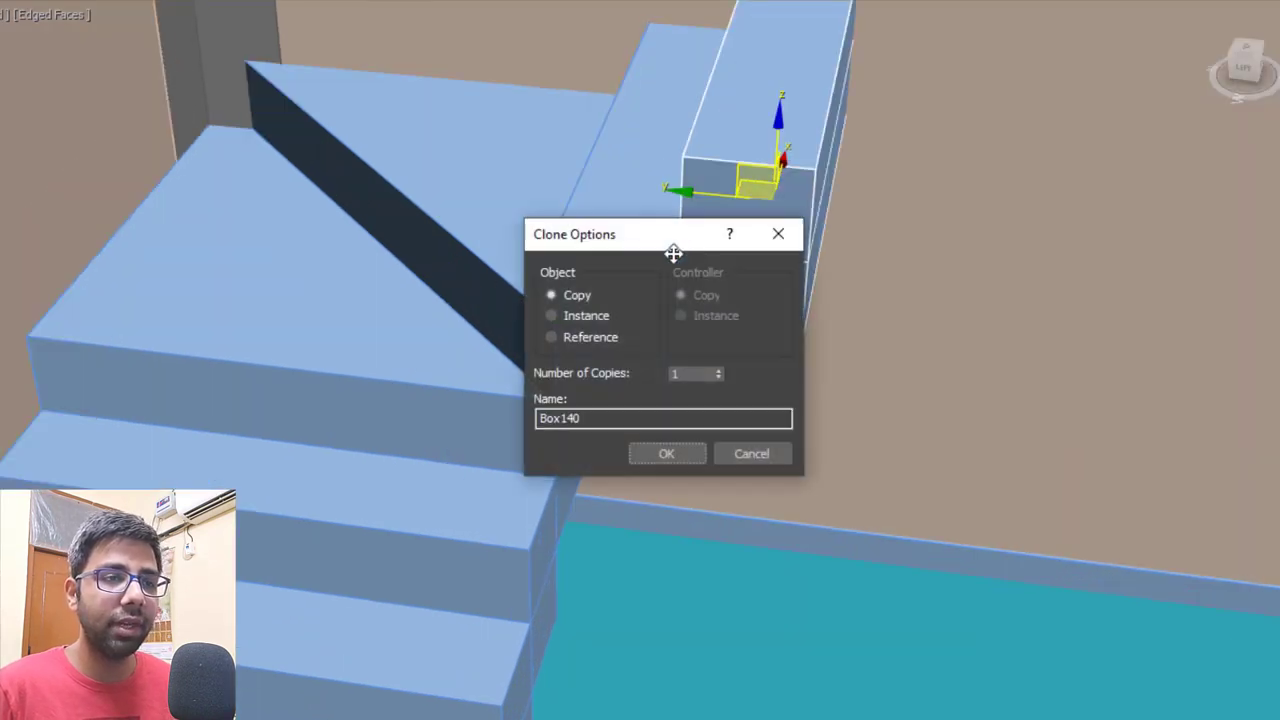
pyautogui.click(719, 368)
pyautogui.click(673, 453)
pyautogui.scroll(-5, 673, 452)
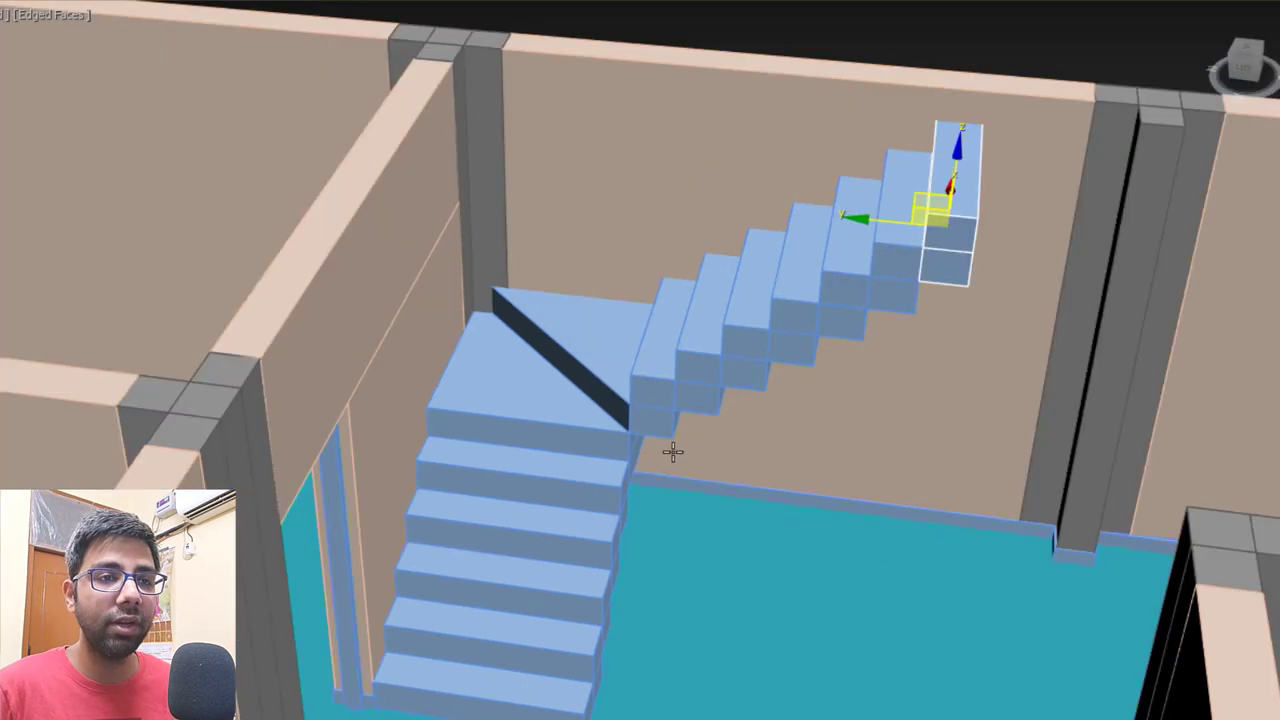
pyautogui.scroll(-2, 673, 452)
# Set the second flight's last step to a length of 4' and snap its mid-height corner onto the preceding step's upper corner.
pyautogui.scroll(5, 903, 314)
pyautogui.keyDown('alt'); pyautogui.moveTo(854, 386); pyautogui.dragTo(815, 327, button='middle'); pyautogui.keyUp('alt')
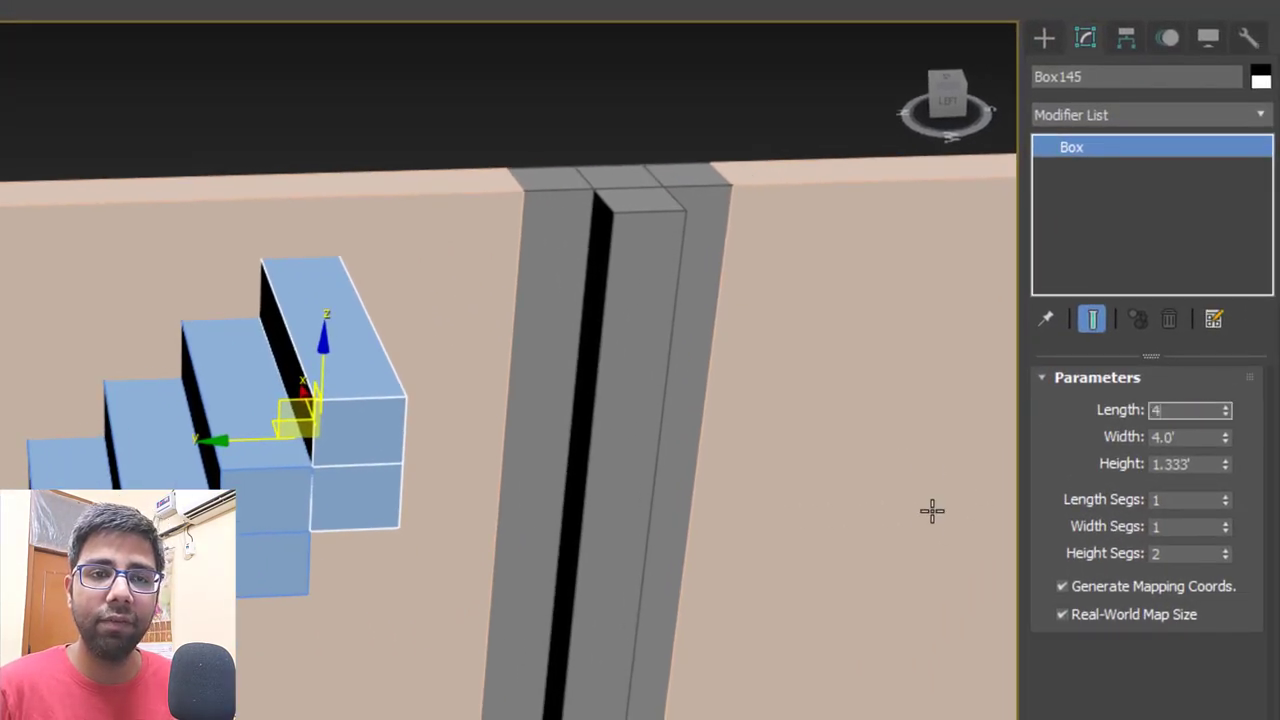
pyautogui.press('Return')
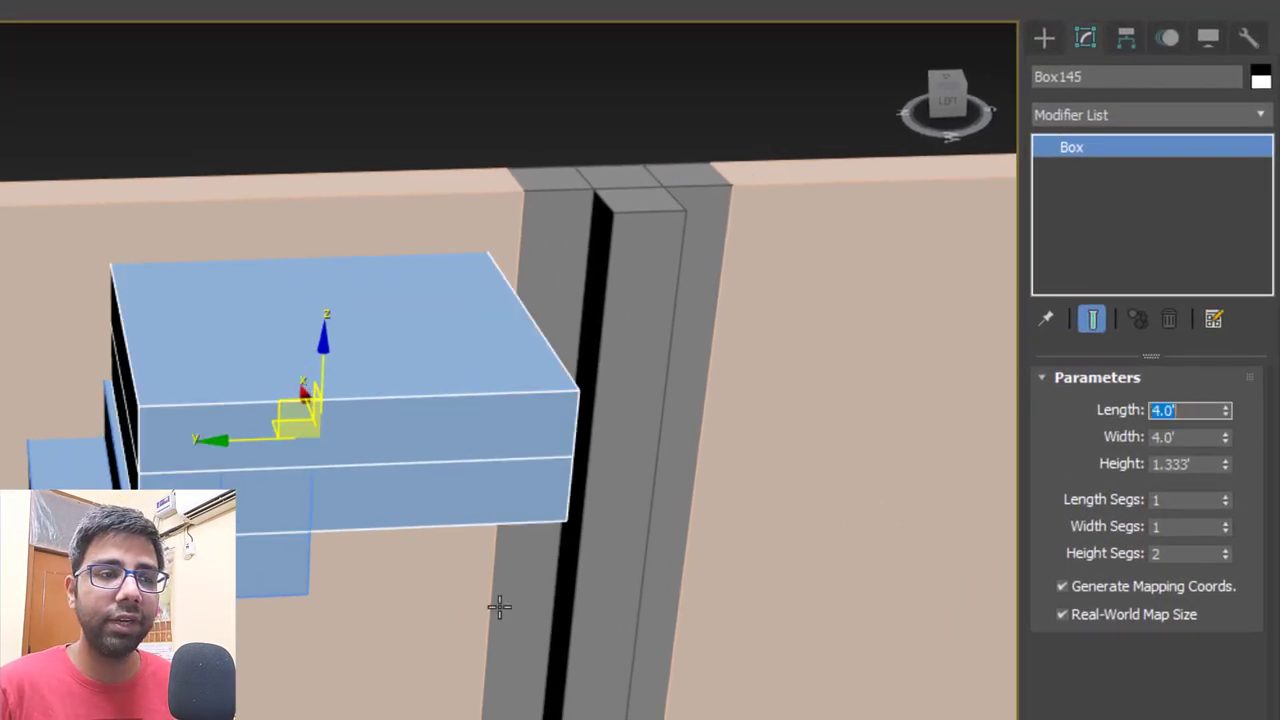
pyautogui.scroll(3, 320, 517)
pyautogui.moveTo(271, 425); pyautogui.dragTo(538, 446)
pyautogui.scroll(3, 356, 505)
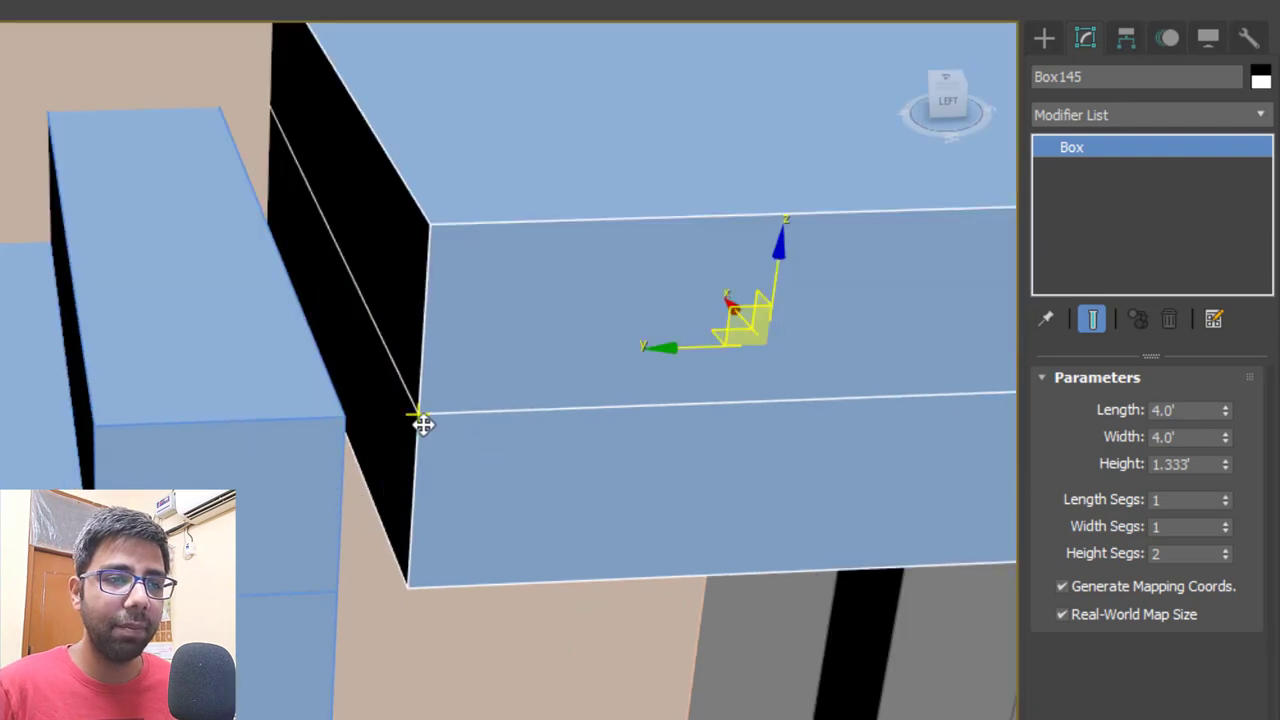
pyautogui.moveTo(423, 425); pyautogui.dragTo(345, 418)
pyautogui.scroll(-5, 237, 463)
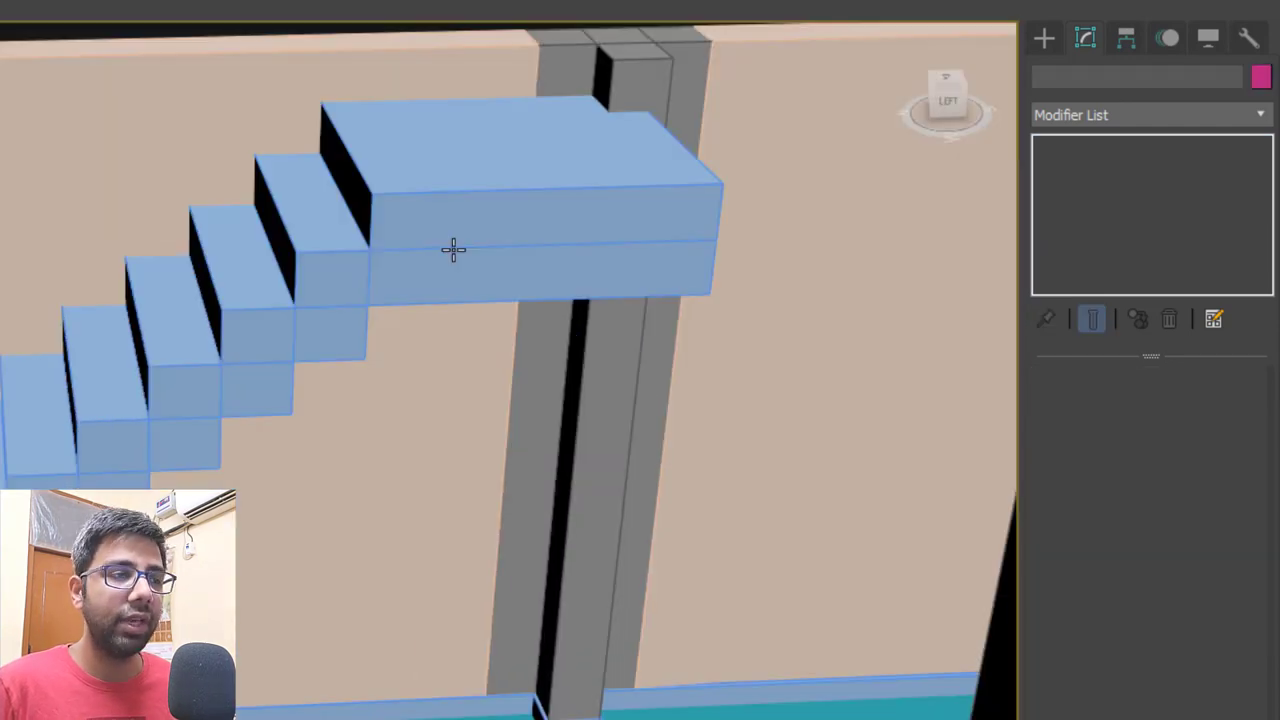
# Delete the step just below the upper landing and snap the landing onto the upper corner of the next lower step.
pyautogui.keyDown('alt'); pyautogui.moveTo(451, 249); pyautogui.dragTo(880, 227, button='middle'); pyautogui.keyUp('alt')
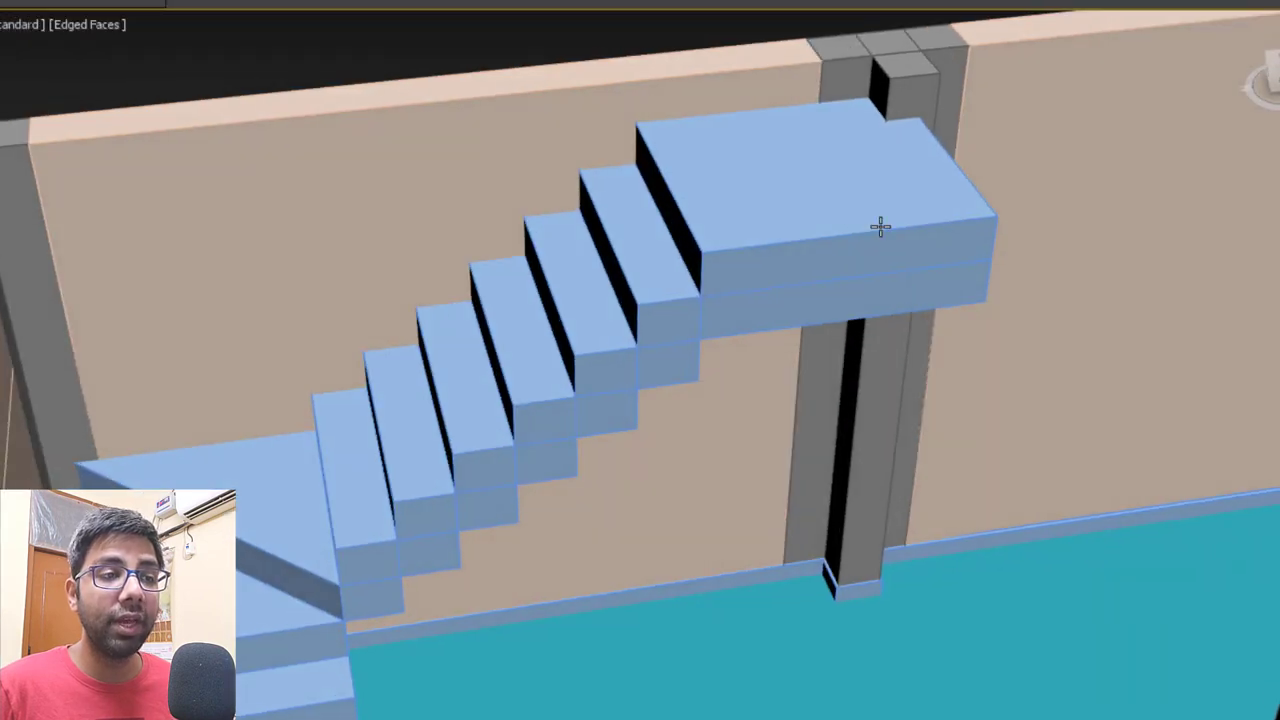
pyautogui.scroll(2, 843, 259)
pyautogui.click(843, 281)
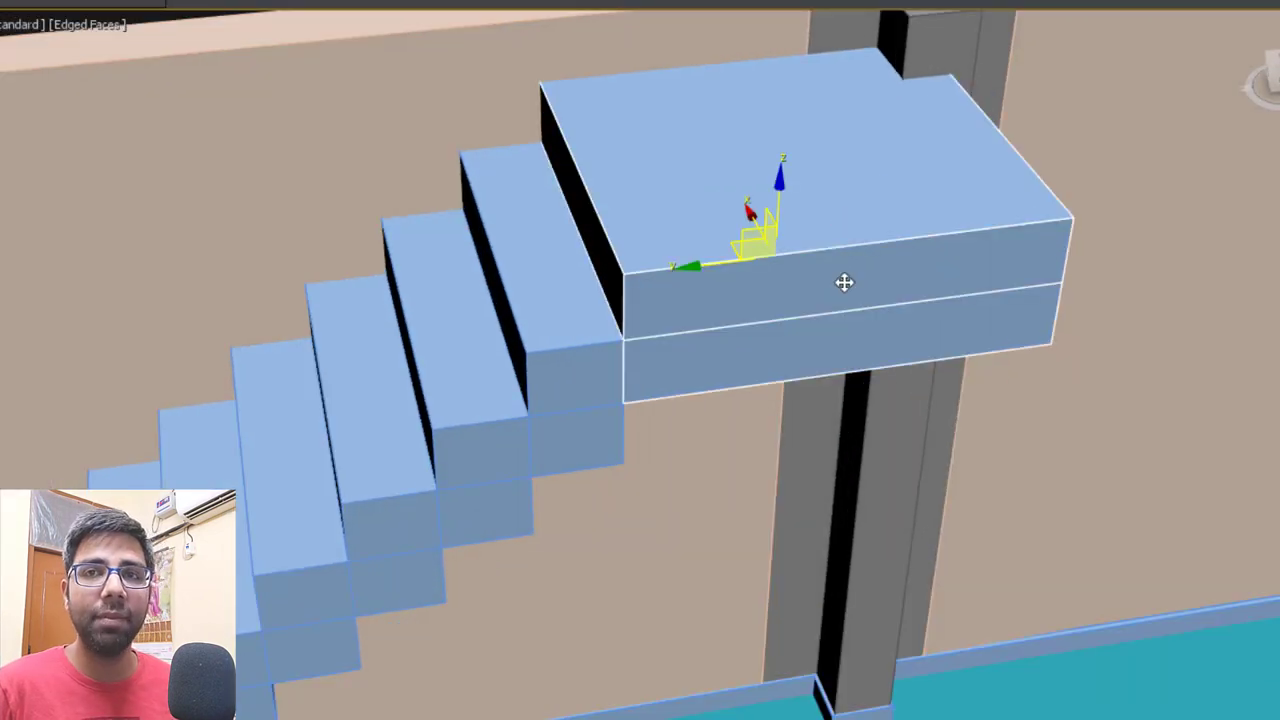
pyautogui.click(620, 398)
pyautogui.press('Delete')
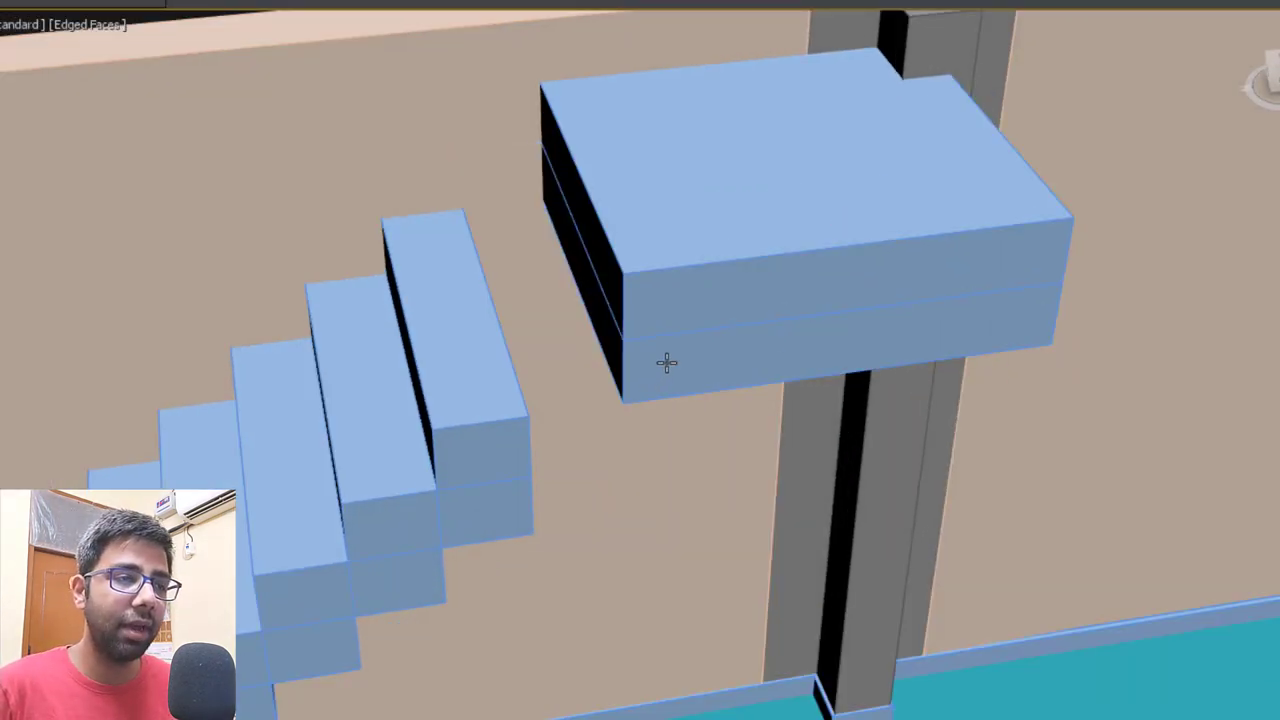
pyautogui.click(632, 365)
pyautogui.scroll(-2, 633, 346)
pyautogui.moveTo(591, 380); pyautogui.dragTo(529, 414)
pyautogui.scroll(2, 777, 380)
# Examine how the upper landing sits relative to the wall column and the second flight.
pyautogui.keyDown('alt'); pyautogui.moveTo(777, 380); pyautogui.dragTo(711, 371, button='middle'); pyautogui.keyUp('alt')
pyautogui.scroll(3, 794, 323)
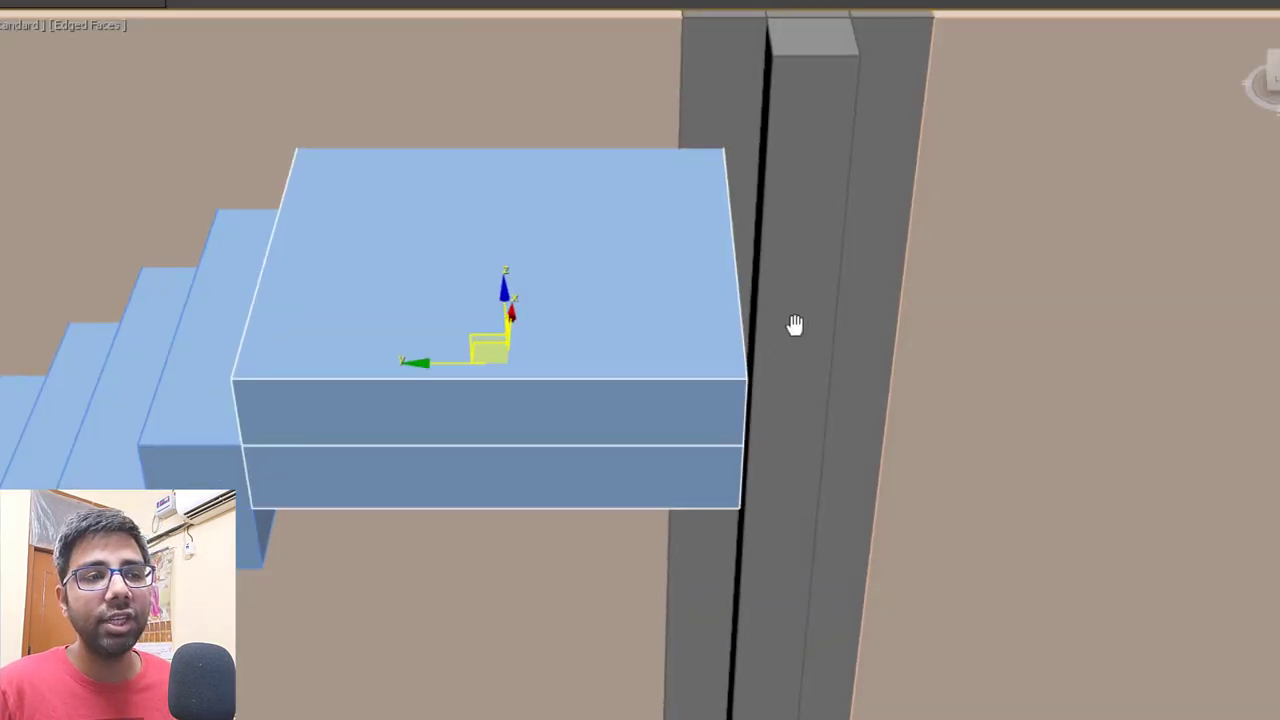
pyautogui.keyDown('alt'); pyautogui.moveTo(794, 323); pyautogui.dragTo(723, 208, button='middle'); pyautogui.keyUp('alt')
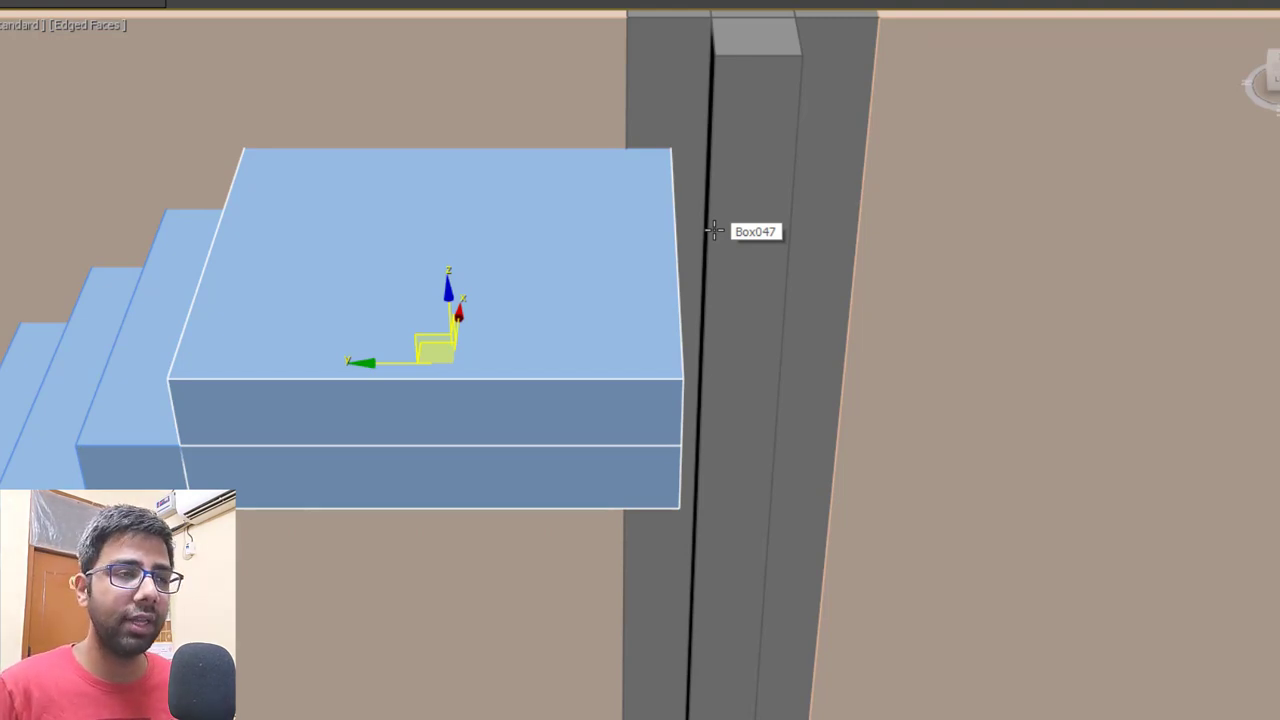
pyautogui.keyDown('alt'); pyautogui.moveTo(714, 231); pyautogui.dragTo(857, 137, button='middle'); pyautogui.keyUp('alt')
pyautogui.scroll(3, 857, 137)
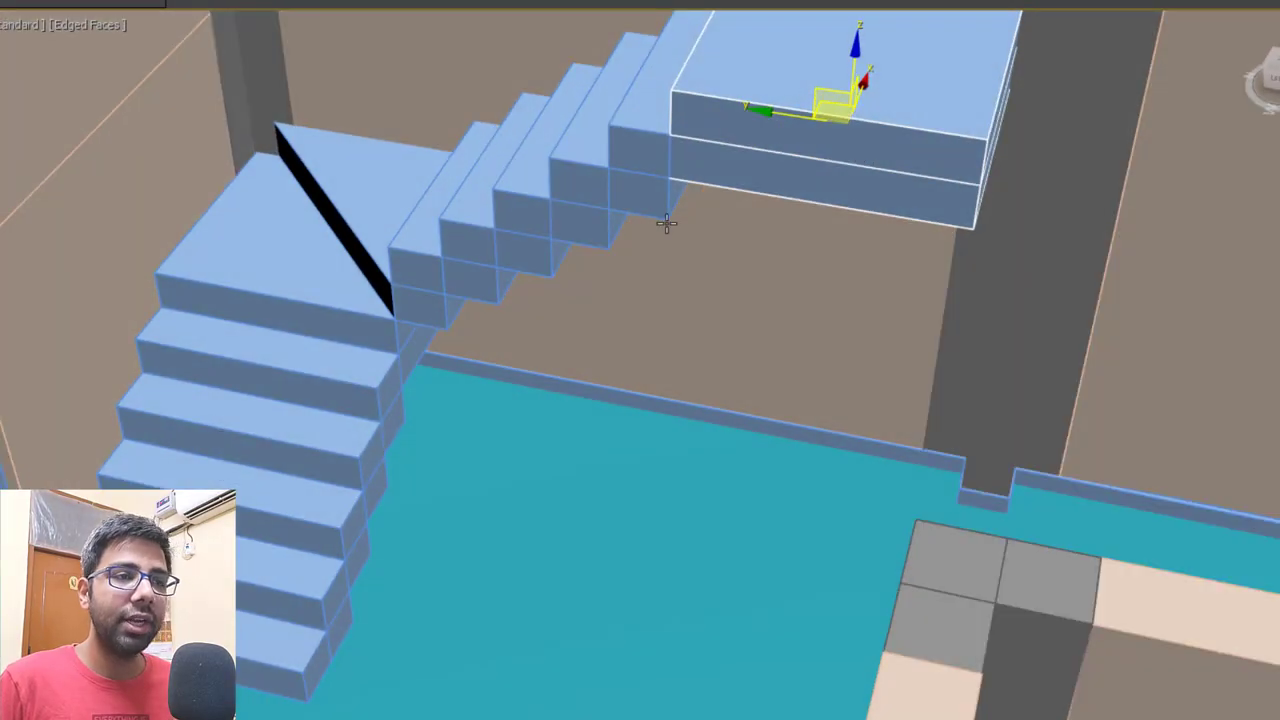
pyautogui.keyDown('alt'); pyautogui.moveTo(666, 224); pyautogui.dragTo(763, 363, button='middle'); pyautogui.keyUp('alt')
pyautogui.scroll(3, 772, 365)
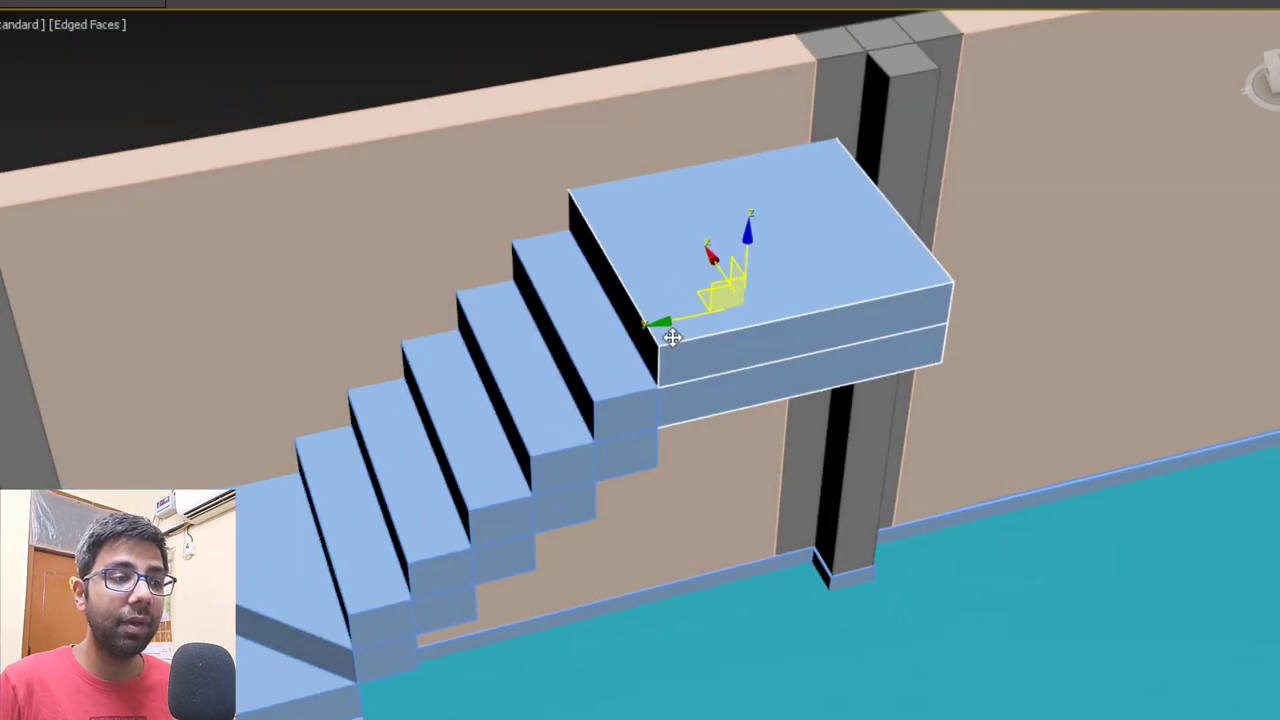
# Clone the lower triangular step once as a copy, lifting it above the staircase.
pyautogui.moveTo(150, 163); pyautogui.dragTo(277, 163, button='middle')
pyautogui.keyDown('shift'); pyautogui.moveTo(277, 163); pyautogui.dragTo(286, 83); pyautogui.keyUp('shift')
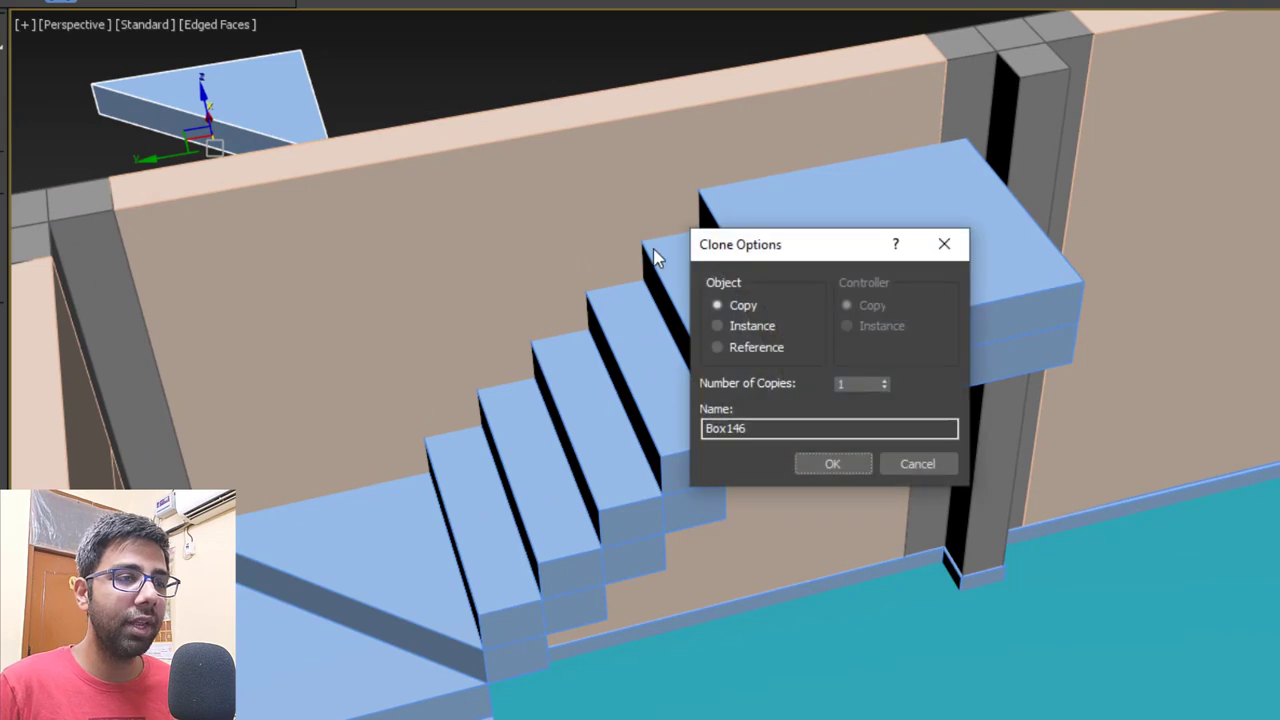
pyautogui.click(832, 463)
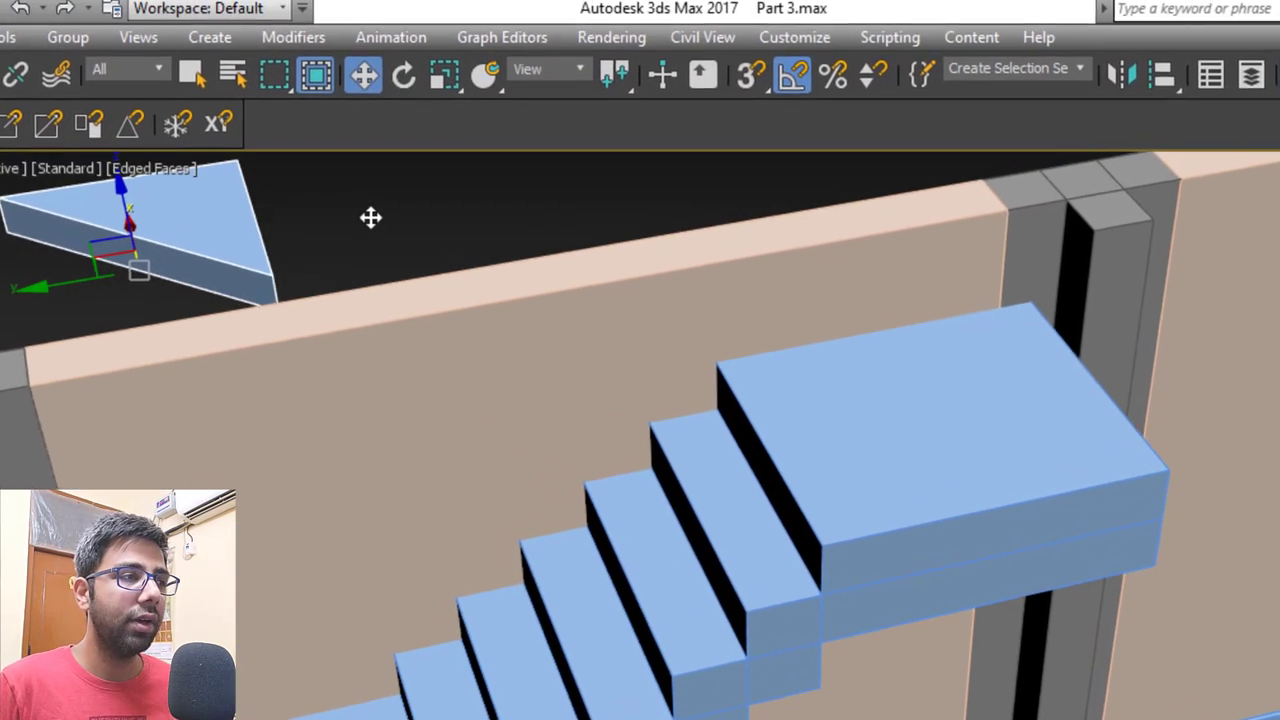
# Mirror the copied triangular step about X without cloning, and snap its lower corner onto the upper landing's front corner.
pyautogui.click(1127, 84)
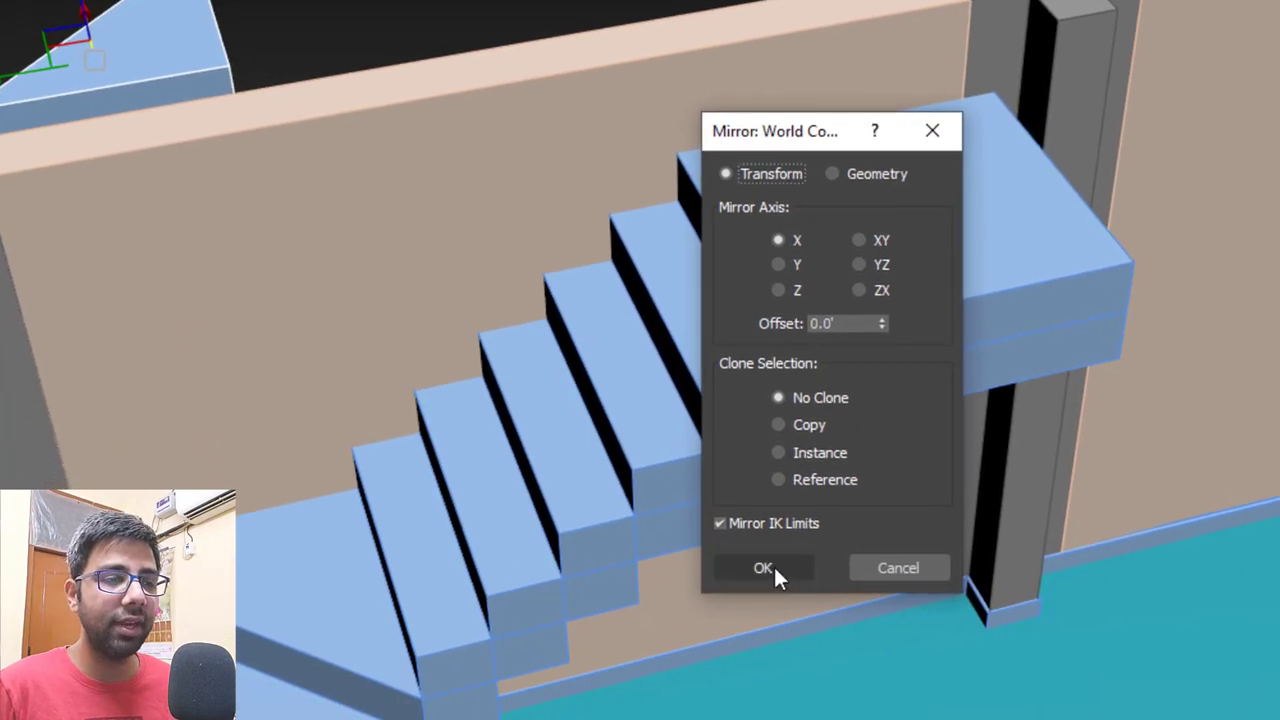
pyautogui.click(763, 567)
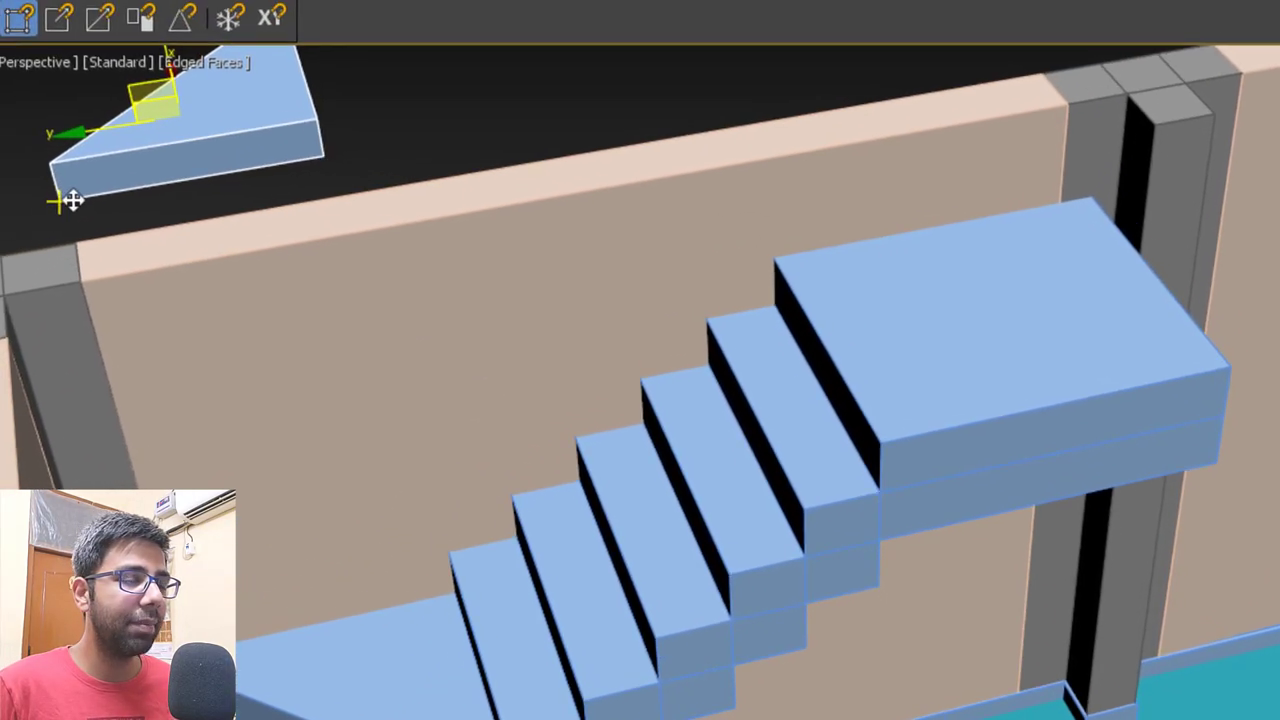
pyautogui.moveTo(72, 200); pyautogui.dragTo(895, 442)
pyautogui.scroll(-3, 501, 115)
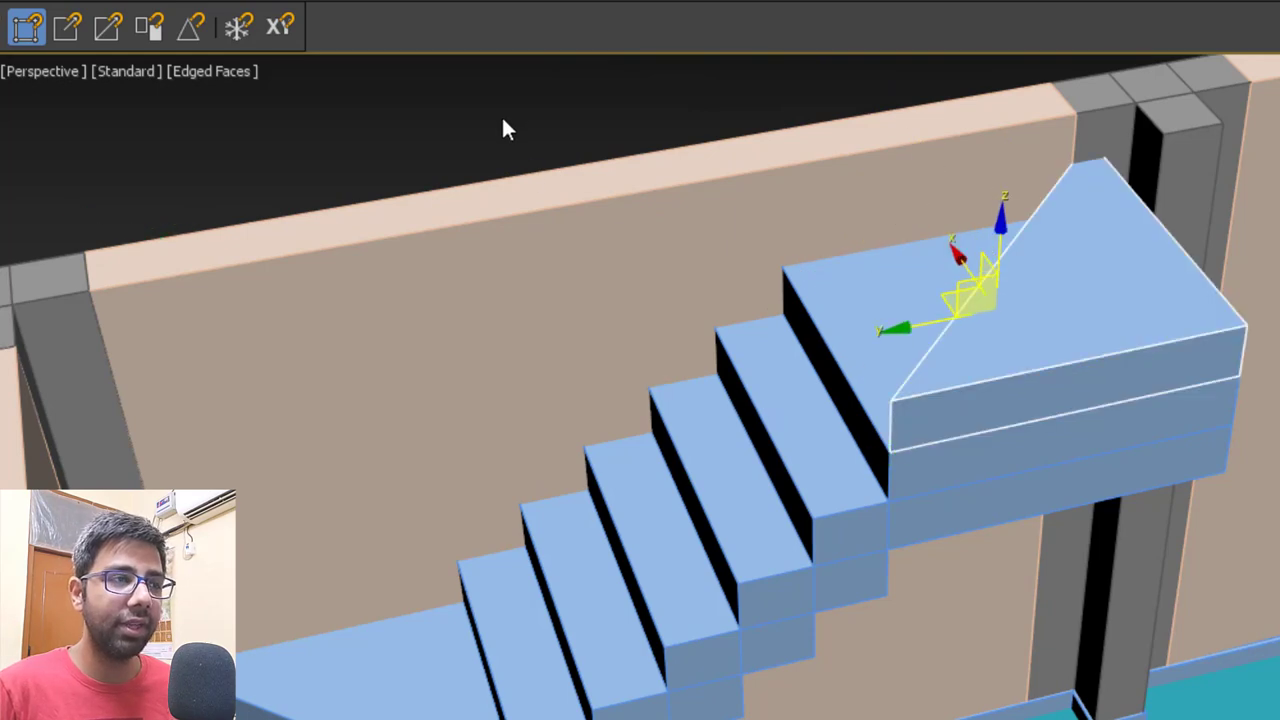
# Clone a first-flight step to place two rising steps above the upper triangular step, heading back over the hall.
pyautogui.keyDown('alt'); pyautogui.moveTo(501, 115); pyautogui.dragTo(233, 357, button='middle'); pyautogui.keyUp('alt')
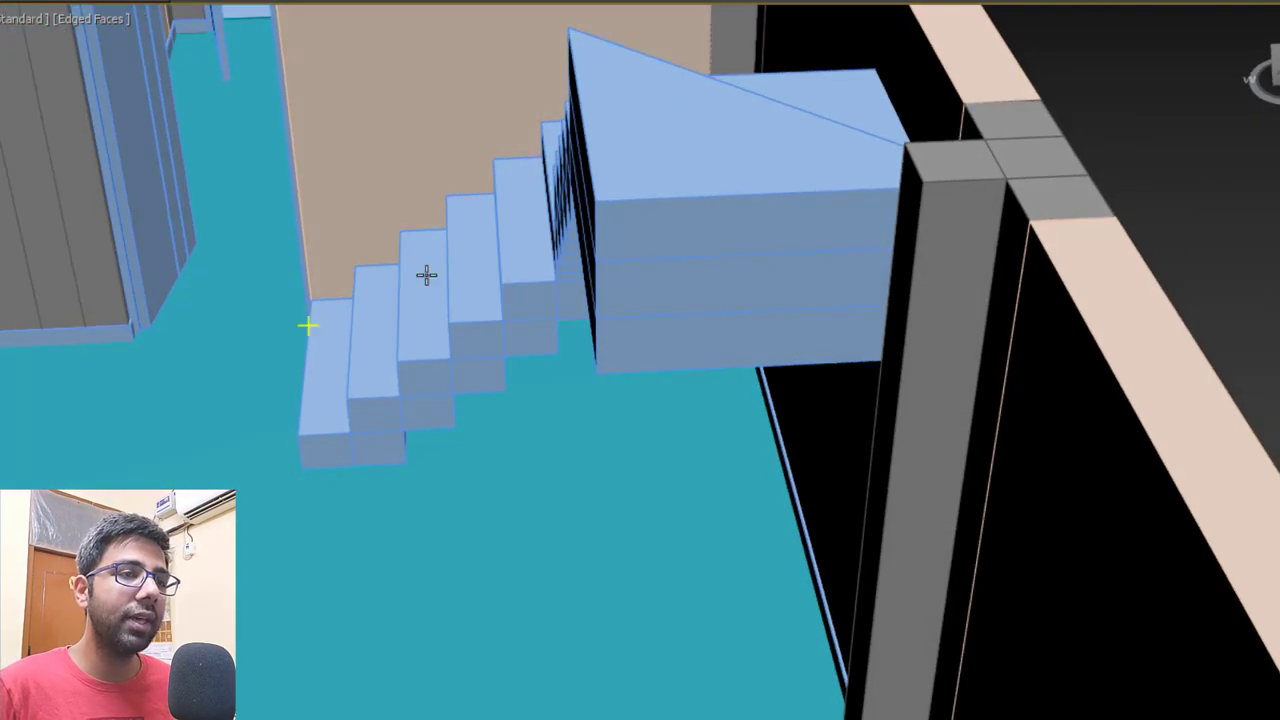
pyautogui.moveTo(608, 225); pyautogui.dragTo(767, 245, button='middle')
pyautogui.scroll(-3, 660, 427)
pyautogui.scroll(5, 767, 245)
pyautogui.click(560, 478)
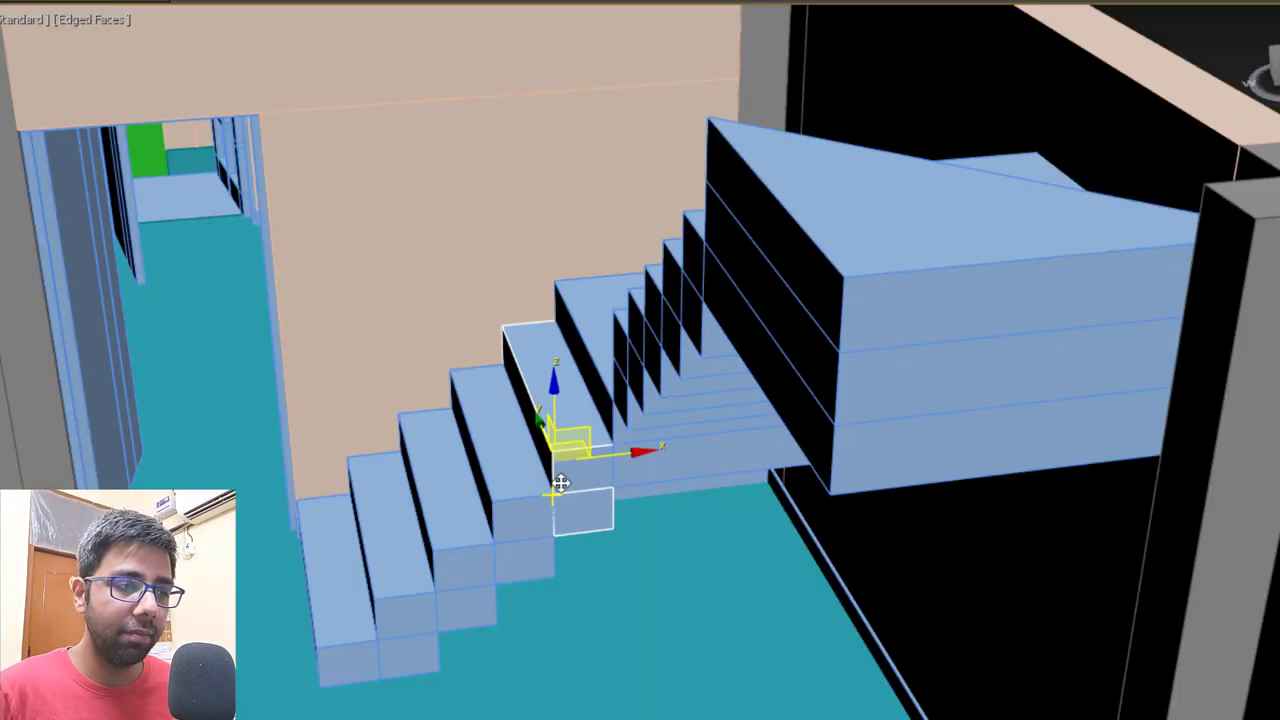
pyautogui.scroll(2, 557, 475)
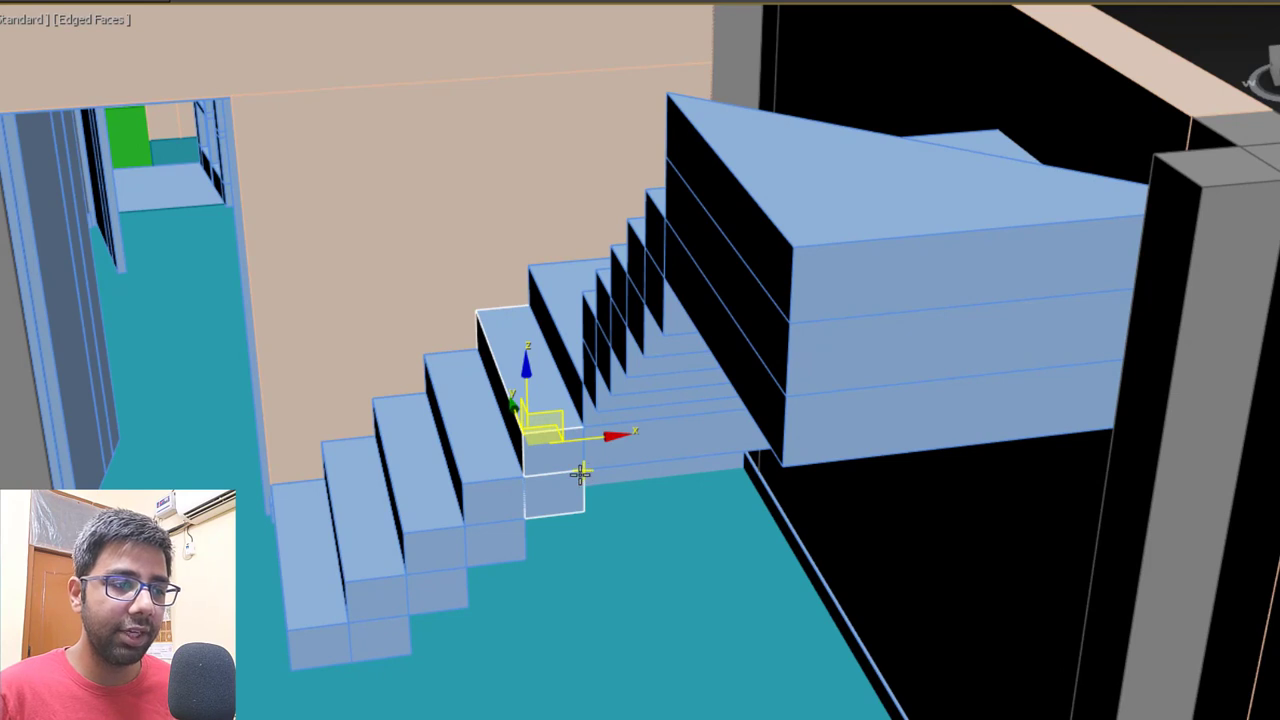
pyautogui.moveTo(580, 474)
pyautogui.keyDown('shift'); pyautogui.mouseDown()
pyautogui.moveTo(689, 291)
pyautogui.moveTo(754, 246)
pyautogui.moveTo(802, 255)
pyautogui.moveTo(690, 170)
pyautogui.mouseUp(); pyautogui.keyUp('shift')
pyautogui.press('Return')
pyautogui.click(704, 458)
# Turn off edged faces and check the staircase's top height against the wall tops in the Left wireframe view.
pyautogui.scroll(-5, 823, 366)
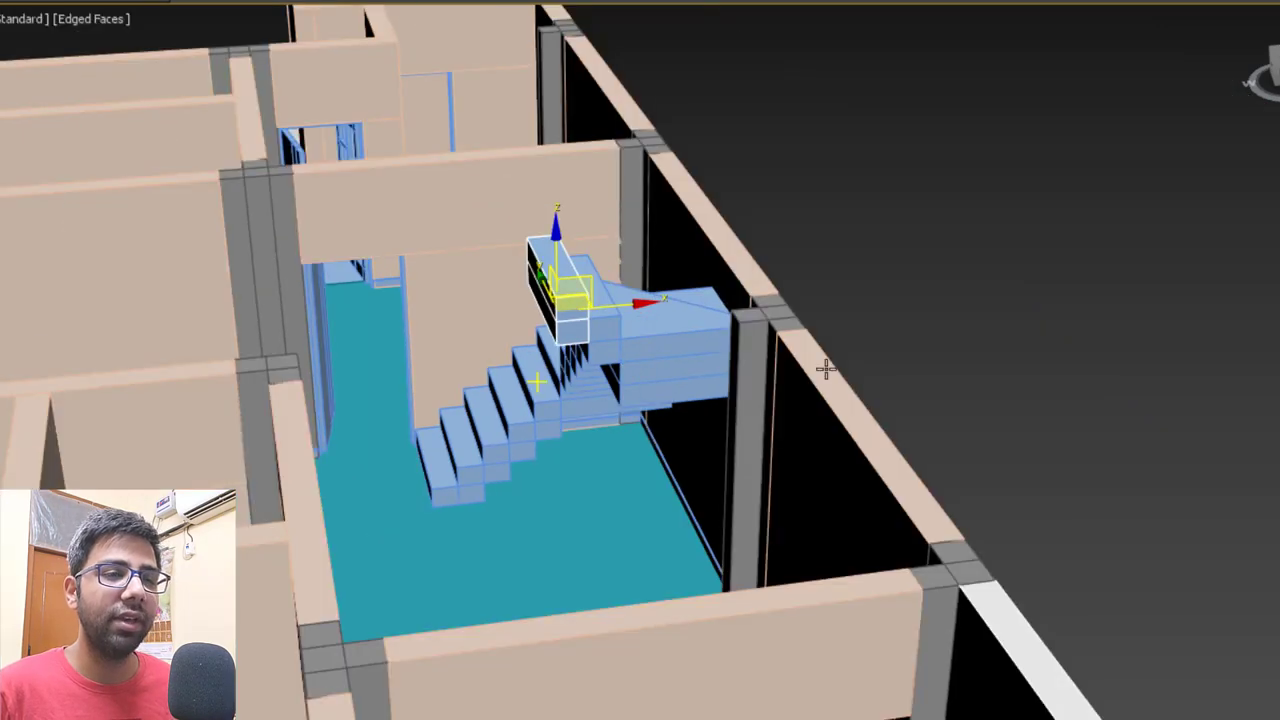
pyautogui.scroll(3, 680, 300)
pyautogui.press('F4')
pyautogui.scroll(-5, 640, 360)
pyautogui.hotkey('alt', 'w')
pyautogui.hotkey('alt', 'w')
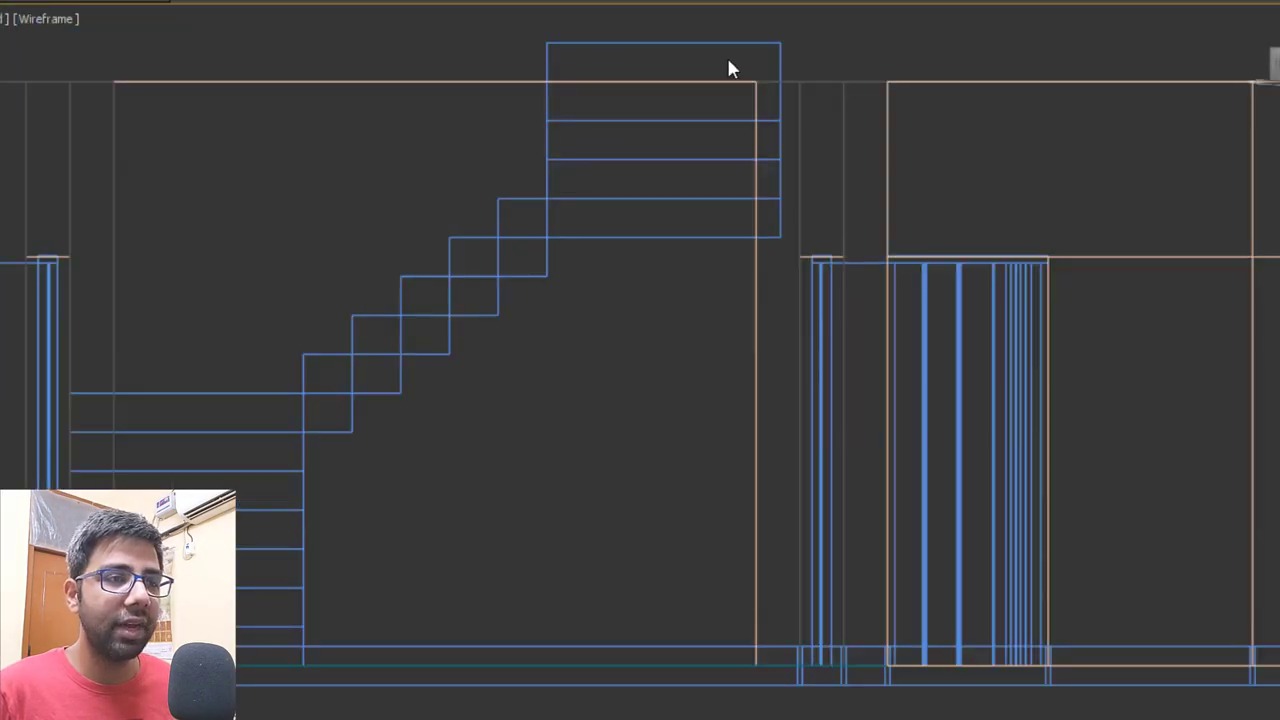
pyautogui.scroll(3, 729, 63)
pyautogui.scroll(-6, 697, 115)
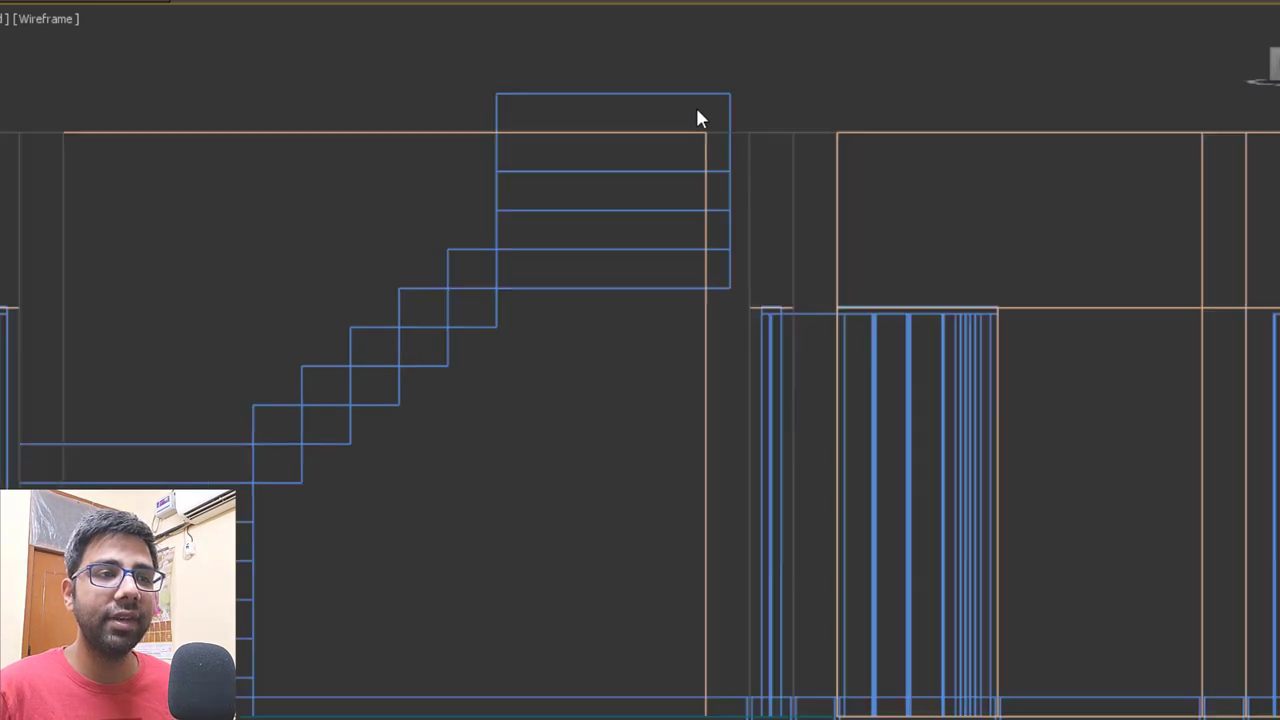
pyautogui.moveTo(680, 129); pyautogui.dragTo(588, 145, button='middle')
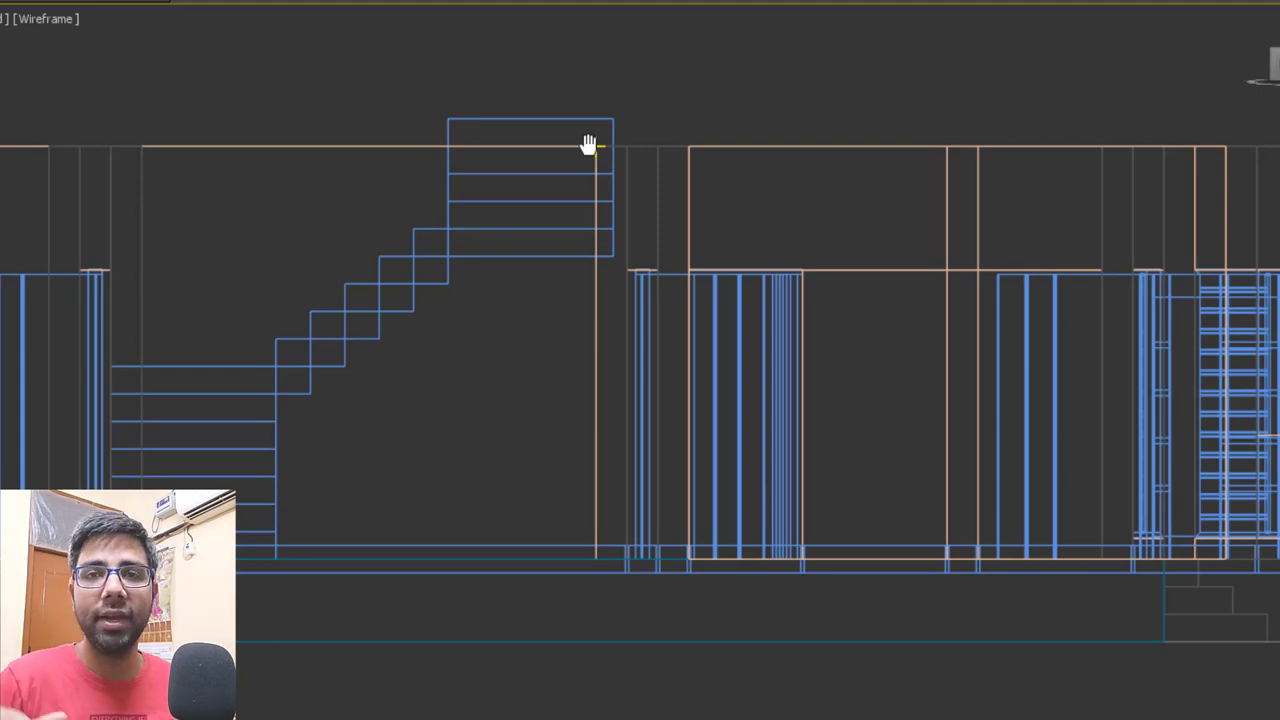
pyautogui.scroll(-3, 674, 277)
pyautogui.moveTo(674, 277); pyautogui.dragTo(723, 374, button='middle')
# Examine the whole staircase in the Perspective view, from above, from the wall side and from the front.
pyautogui.hotkey('alt', 'w')
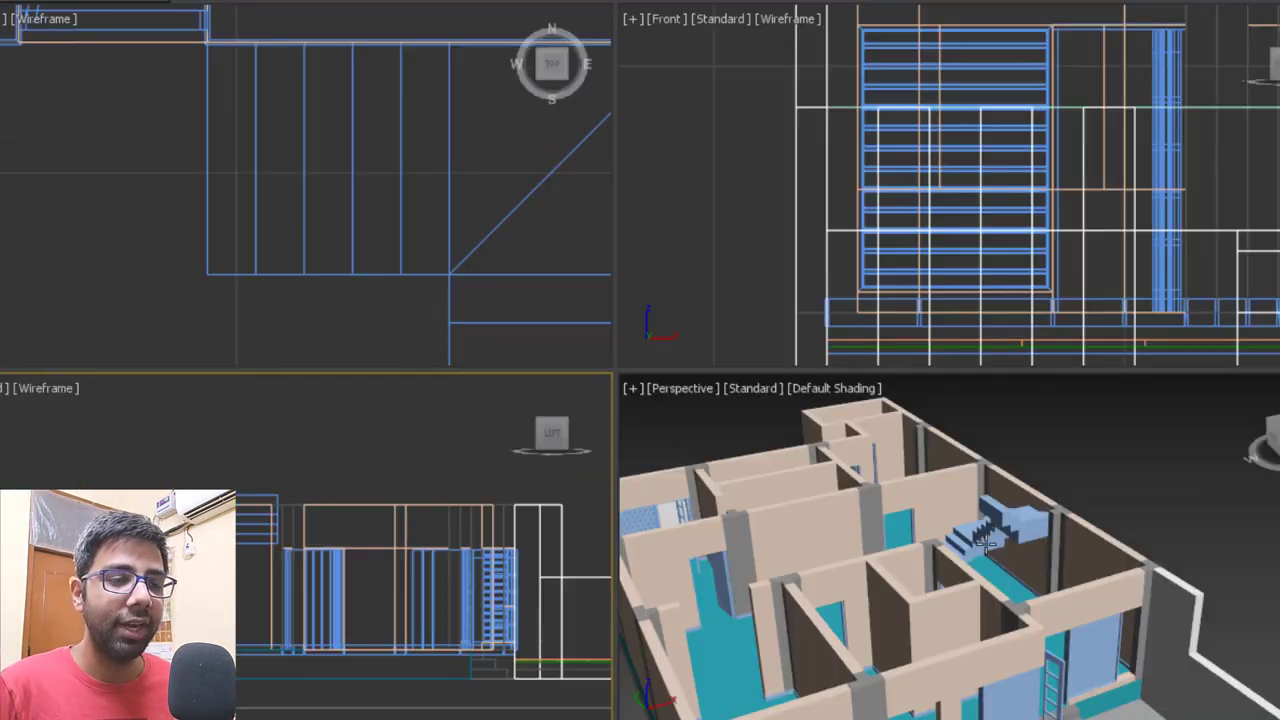
pyautogui.click(851, 438)
pyautogui.hotkey('alt', 'w')
pyautogui.scroll(5, 460, 486)
pyautogui.scroll(1, 543, 509)
pyautogui.scroll(2, 820, 300)
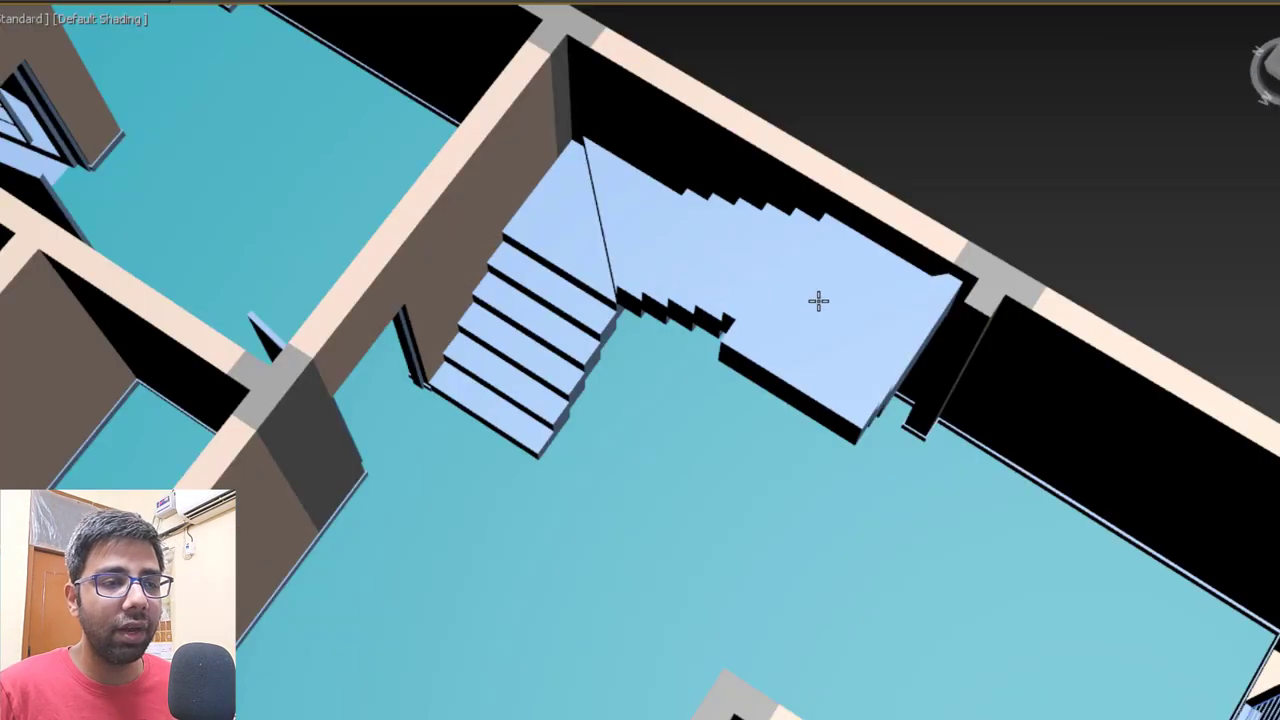
pyautogui.scroll(2, 779, 350)
pyautogui.keyDown('alt'); pyautogui.moveTo(779, 350); pyautogui.dragTo(783, 406, button='middle'); pyautogui.keyUp('alt')
pyautogui.scroll(2, 826, 400)
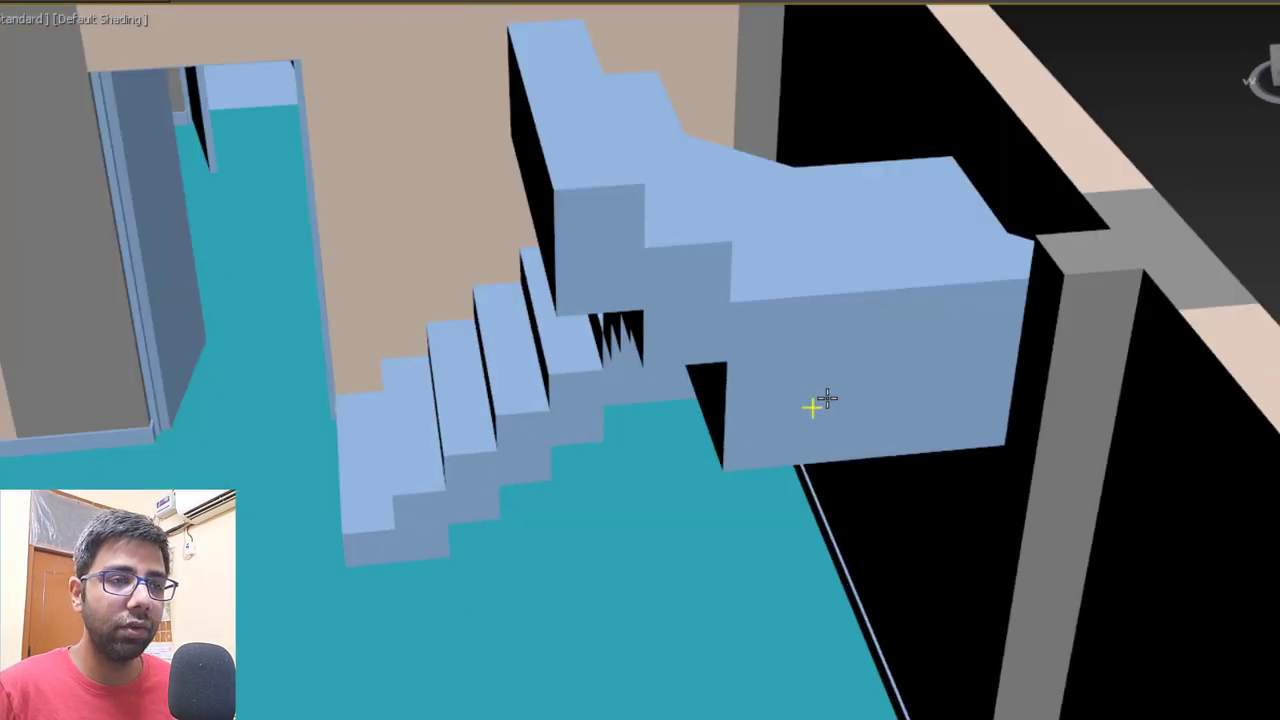
pyautogui.keyDown('alt'); pyautogui.moveTo(807, 258); pyautogui.dragTo(481, 105, button='middle'); pyautogui.keyUp('alt')
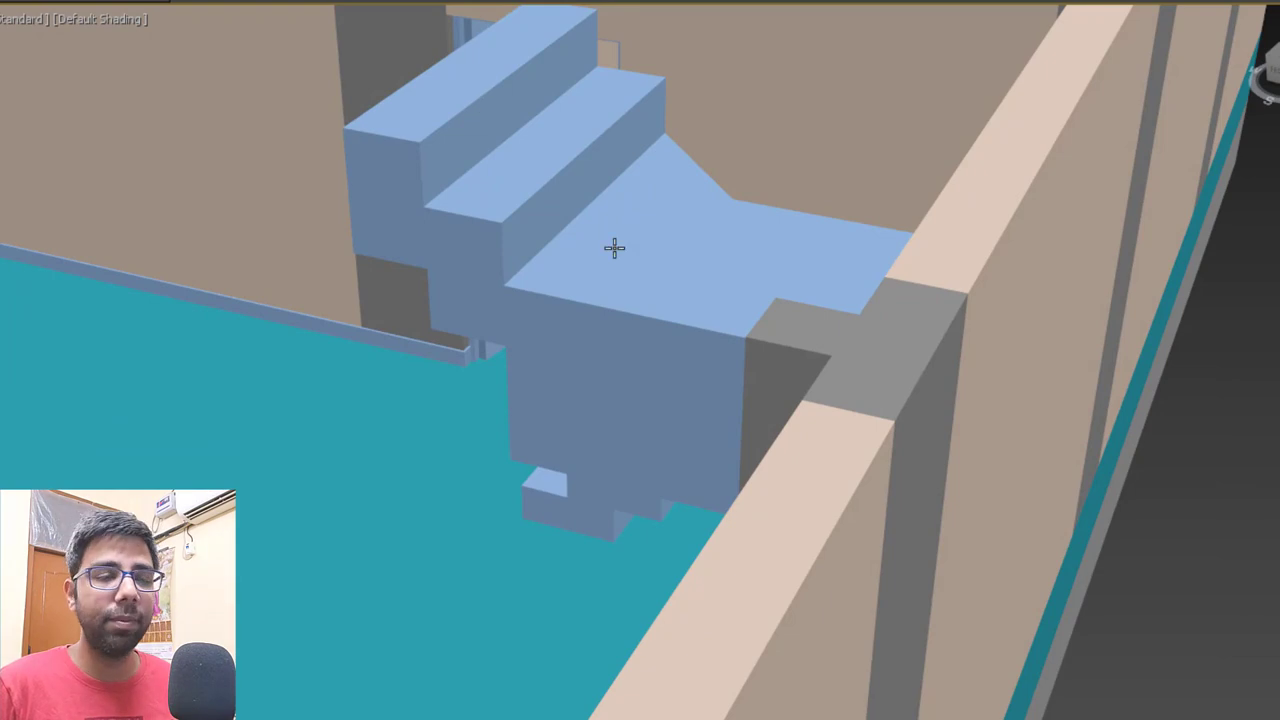
pyautogui.moveTo(893, 230); pyautogui.dragTo(778, 363, button='middle')
pyautogui.keyDown('alt'); pyautogui.moveTo(715, 305); pyautogui.dragTo(711, 261, button='middle'); pyautogui.keyUp('alt')
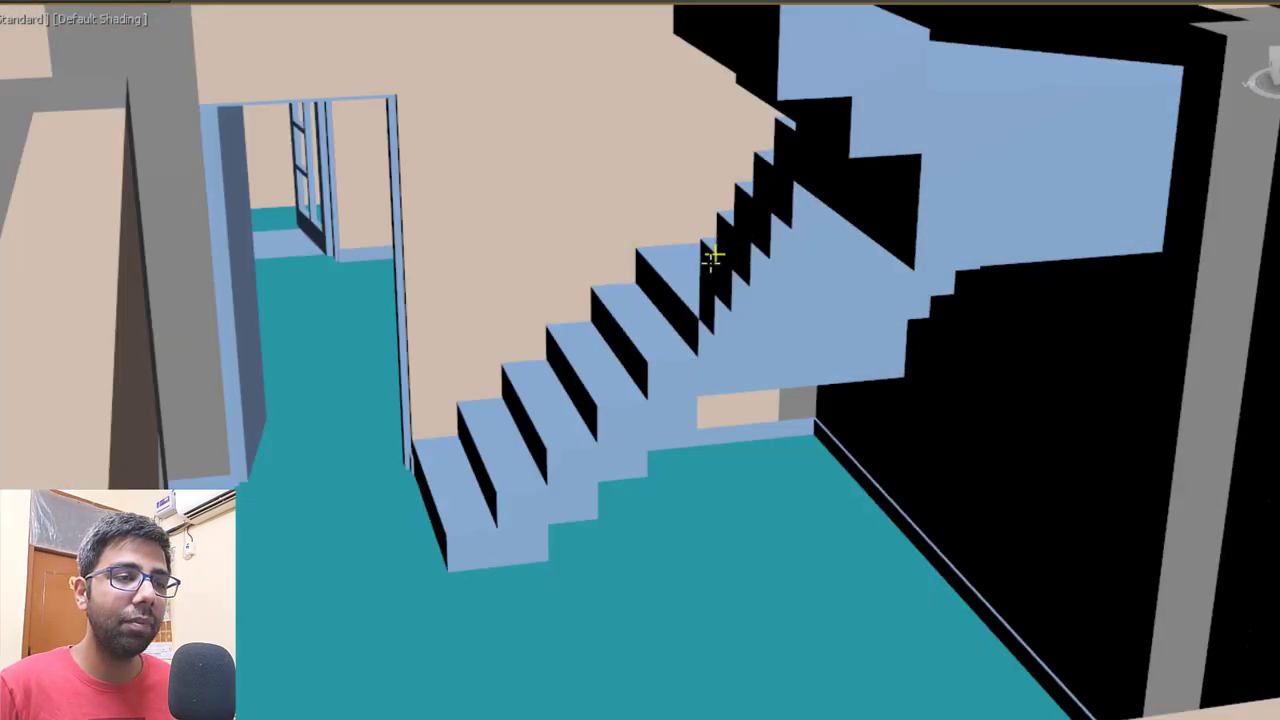
pyautogui.scroll(3, 674, 277)
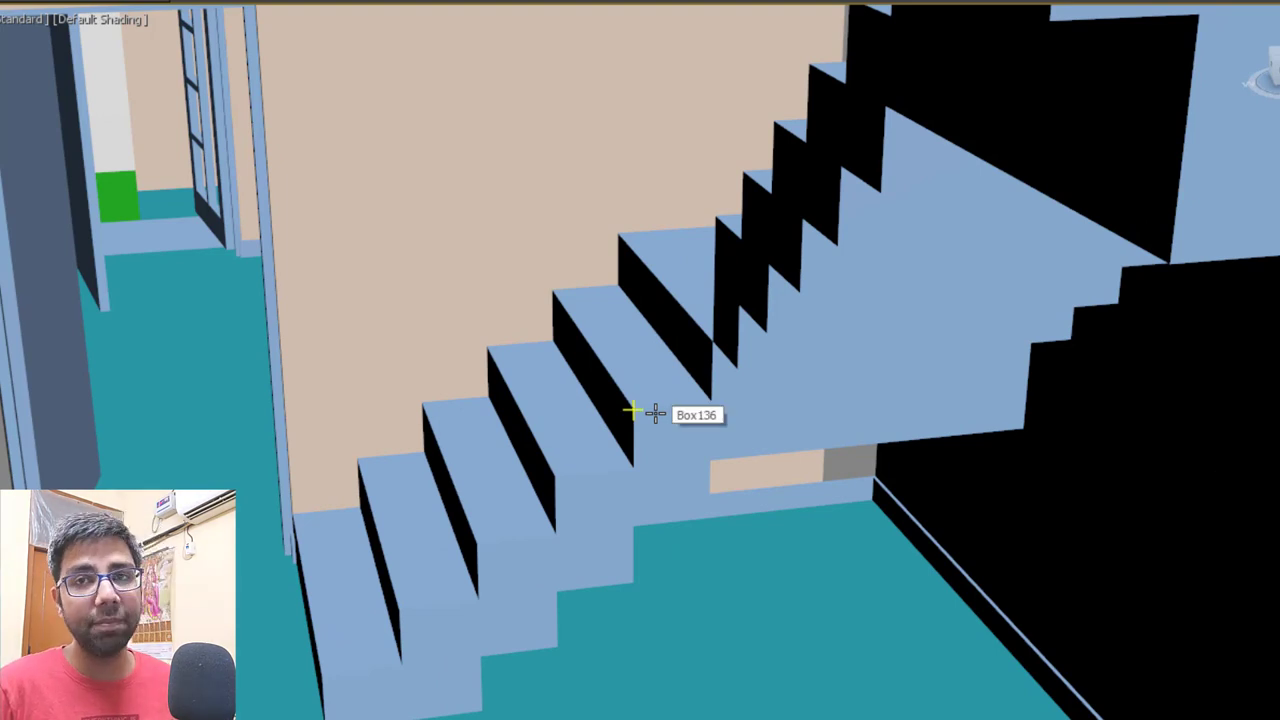
# Review the staircase plan in the Top view, checking both turns and the flights within the hall.
pyautogui.moveTo(655, 413); pyautogui.dragTo(706, 376, button='middle')
pyautogui.hotkey('alt', 'w')
pyautogui.middleClick(520, 238)
pyautogui.hotkey('alt', 'w')
pyautogui.moveTo(520, 238); pyautogui.dragTo(634, 251, button='middle')
pyautogui.scroll(2, 634, 251)
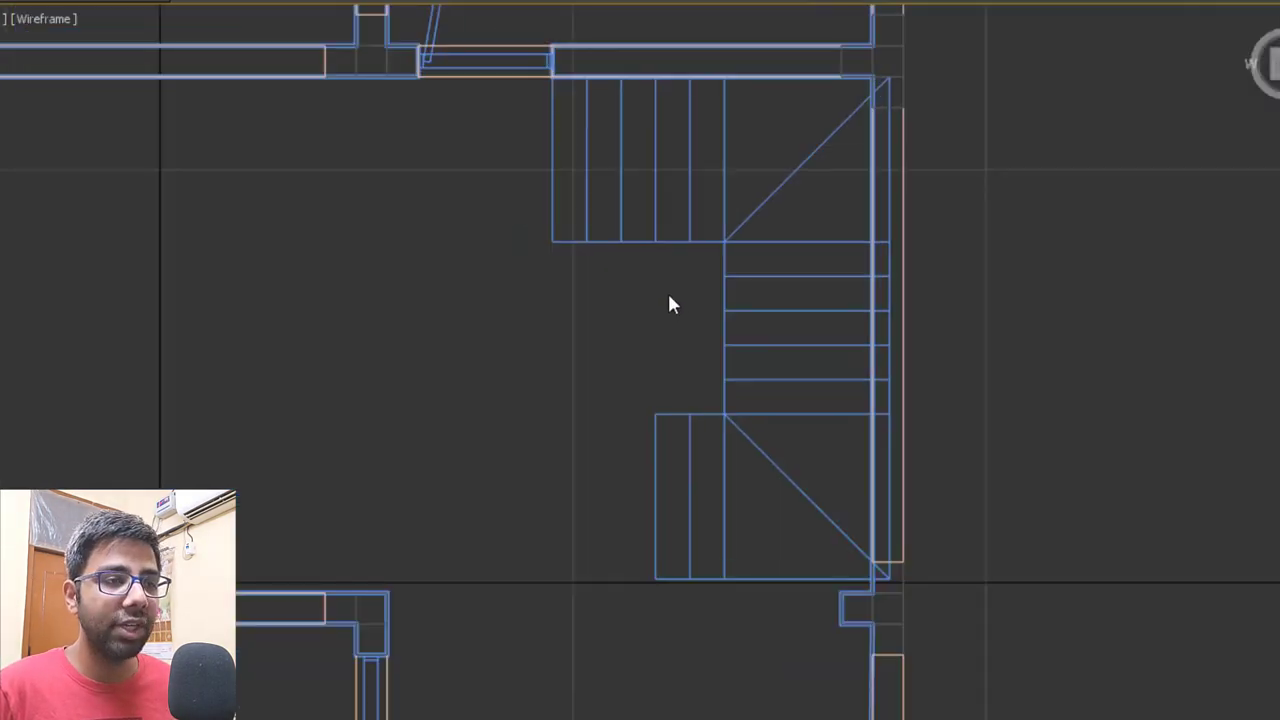
pyautogui.moveTo(669, 295); pyautogui.dragTo(594, 227, button='middle')
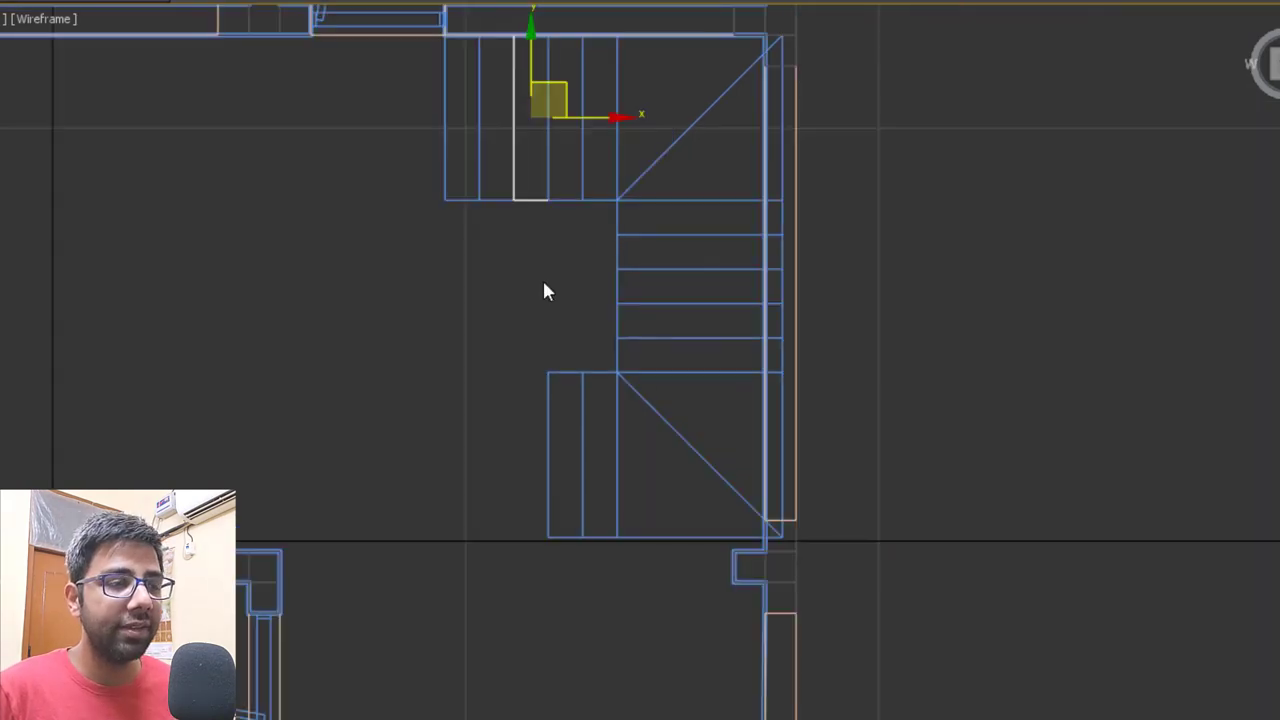
pyautogui.scroll(2, 545, 290)
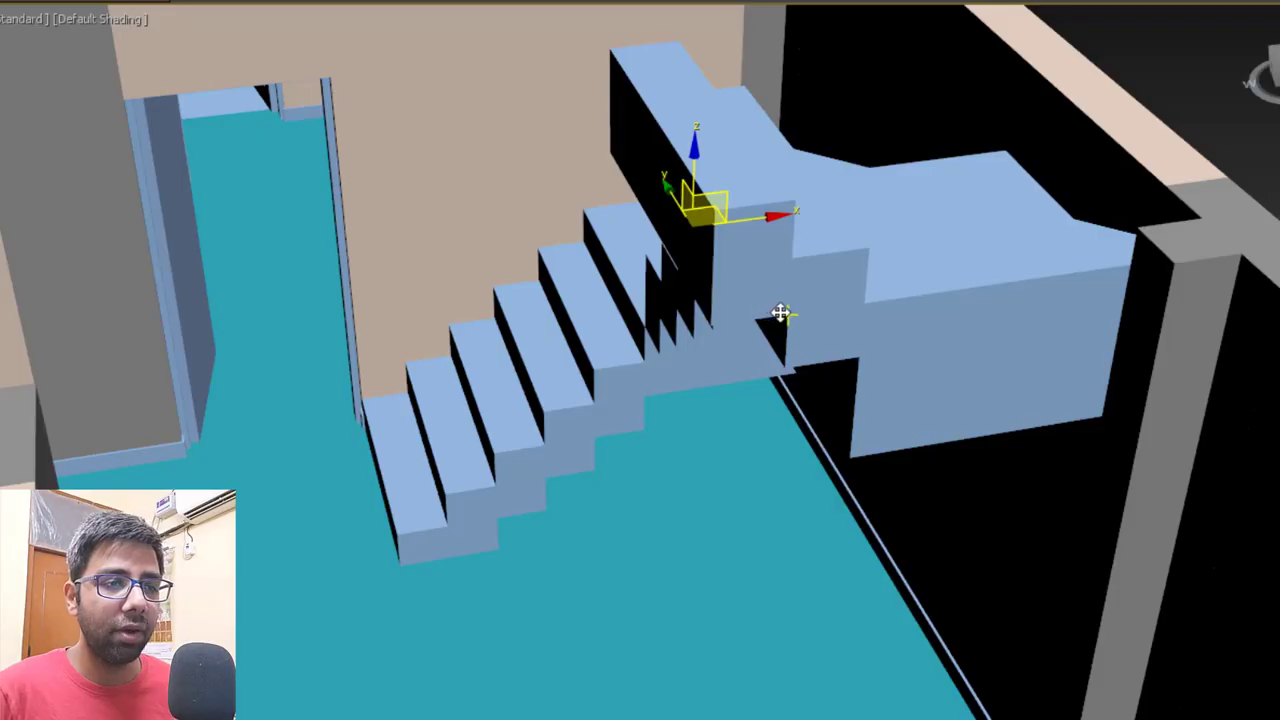
# Clone the top step above the upper landing to add one more rising step, aligned against the step below it.
pyautogui.keyDown('shift'); pyautogui.moveTo(757, 273); pyautogui.dragTo(714, 211); pyautogui.keyUp('shift')
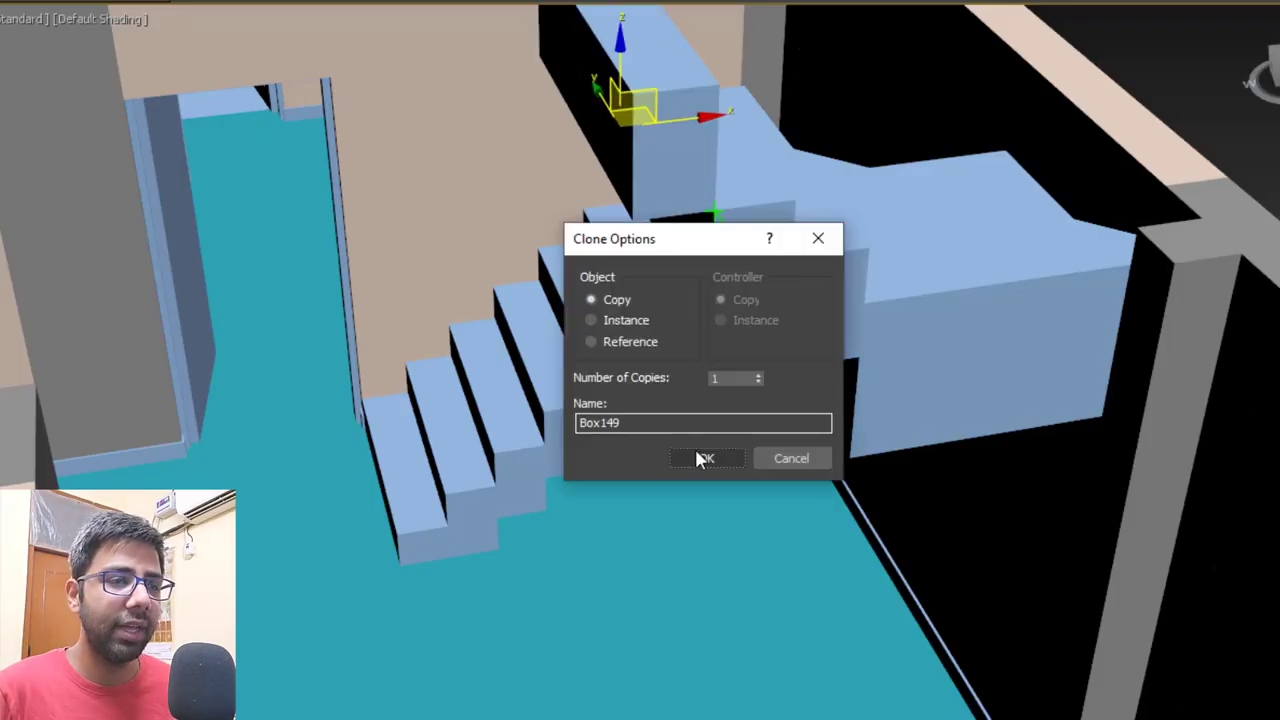
pyautogui.click(700, 457)
pyautogui.press('F3')
pyautogui.press('F3')
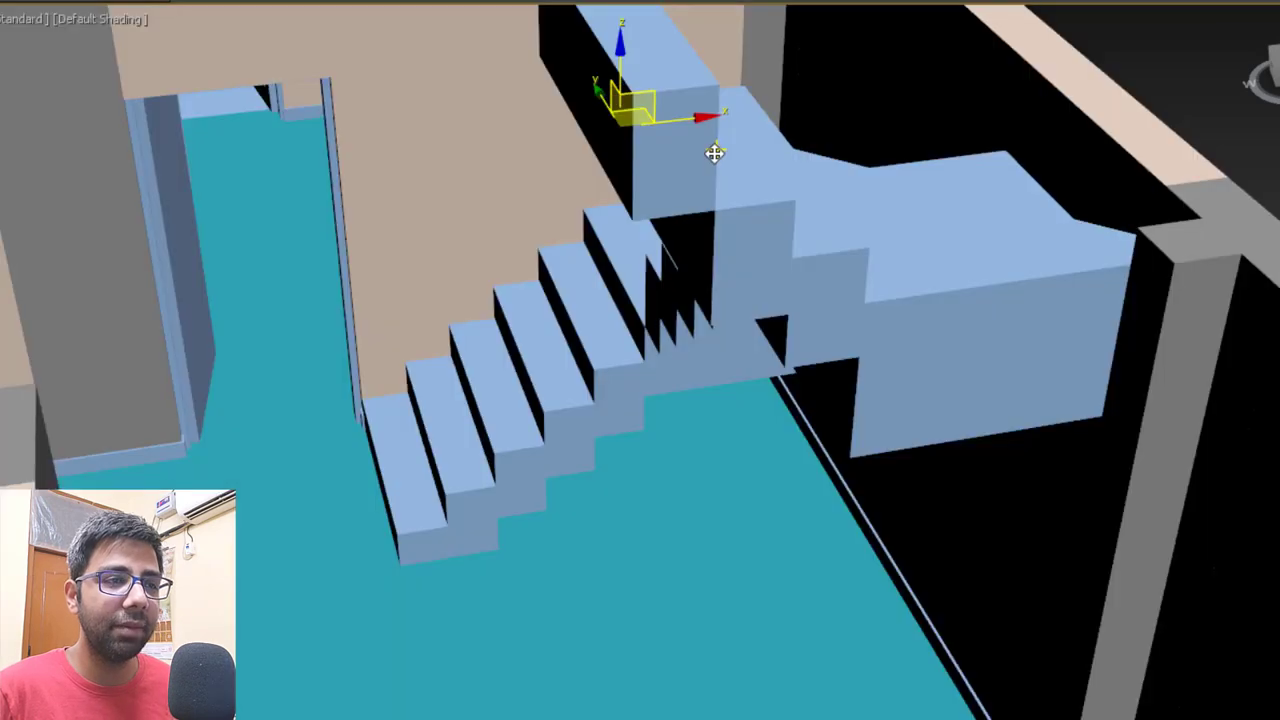
pyautogui.moveTo(714, 153); pyautogui.dragTo(714, 212)
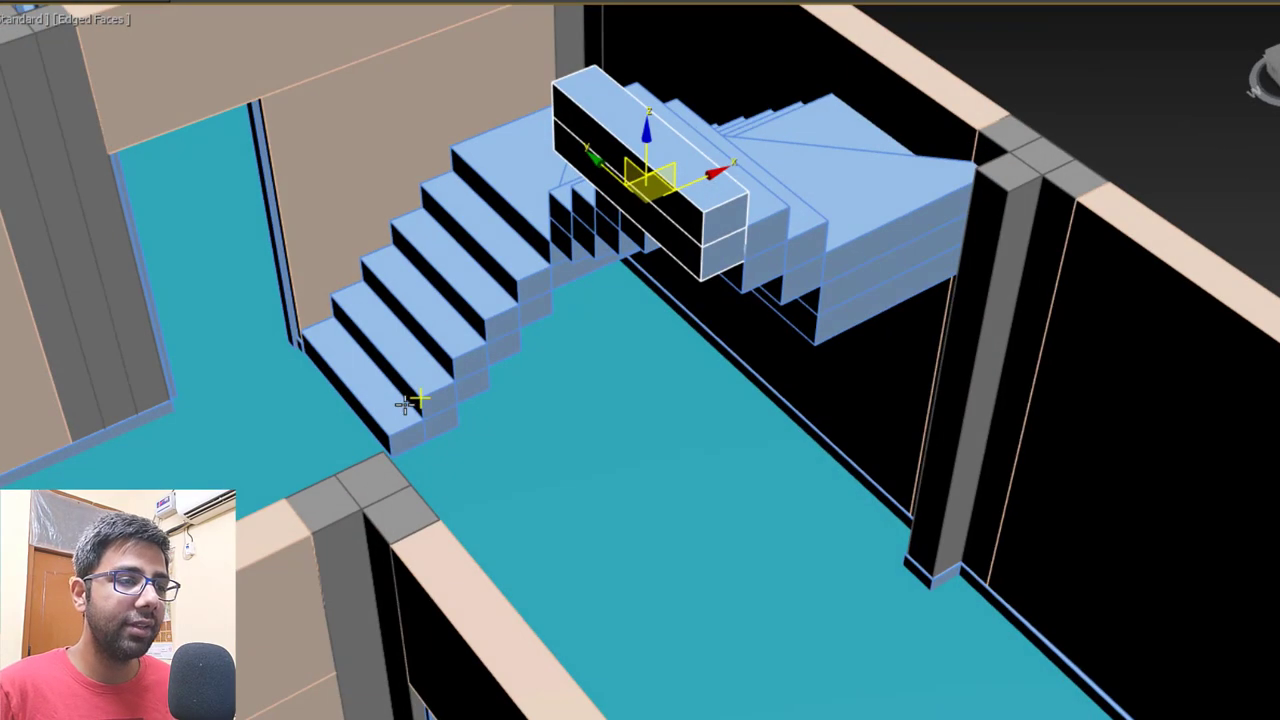
# Move the first flight's lowest step back against the next step, snapping it at the step corner.
pyautogui.scroll(6, 654, 346)
pyautogui.moveTo(697, 342); pyautogui.dragTo(648, 488)
pyautogui.moveTo(702, 393); pyautogui.dragTo(757, 283)
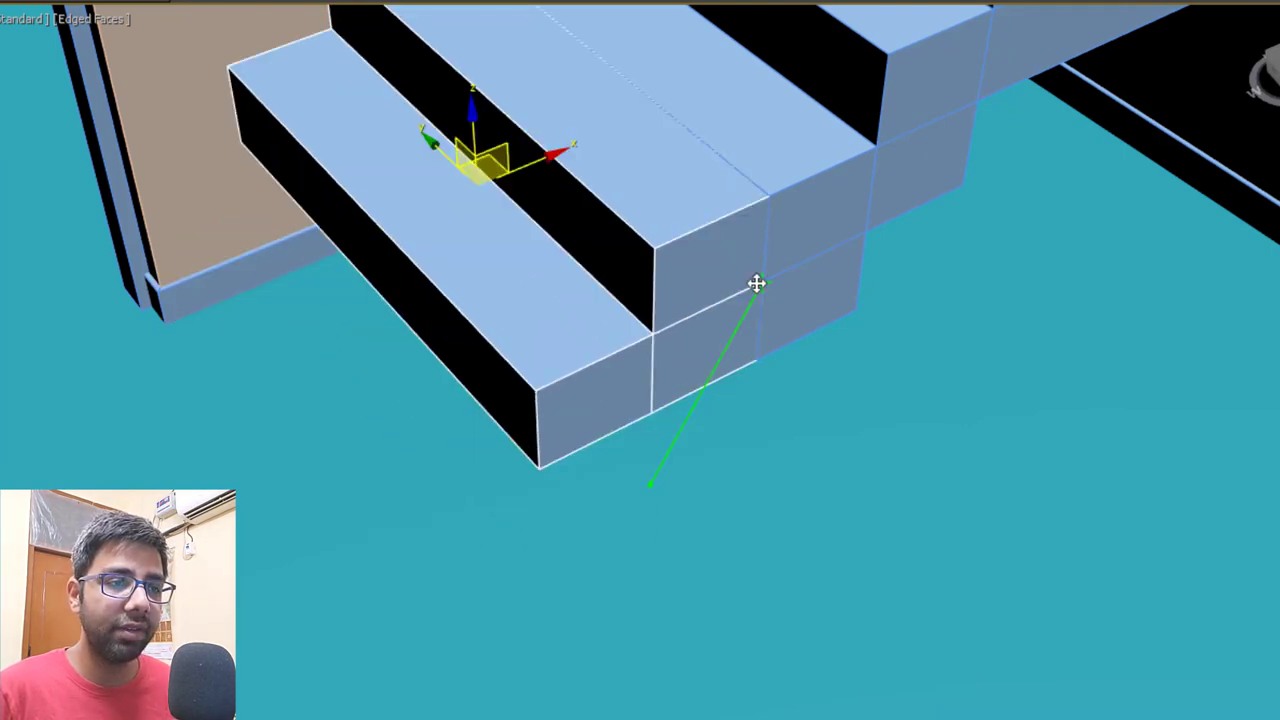
# Examine the finished staircase in the Top plan and in the Perspective view from above the hall.
pyautogui.scroll(-4, 523, 388)
pyautogui.scroll(5, 523, 280)
pyautogui.scroll(-5, 523, 280)
pyautogui.moveTo(600, 279); pyautogui.dragTo(510, 388, button='middle')
pyautogui.scroll(-5, 510, 387)
pyautogui.hotkey('alt', 'w')
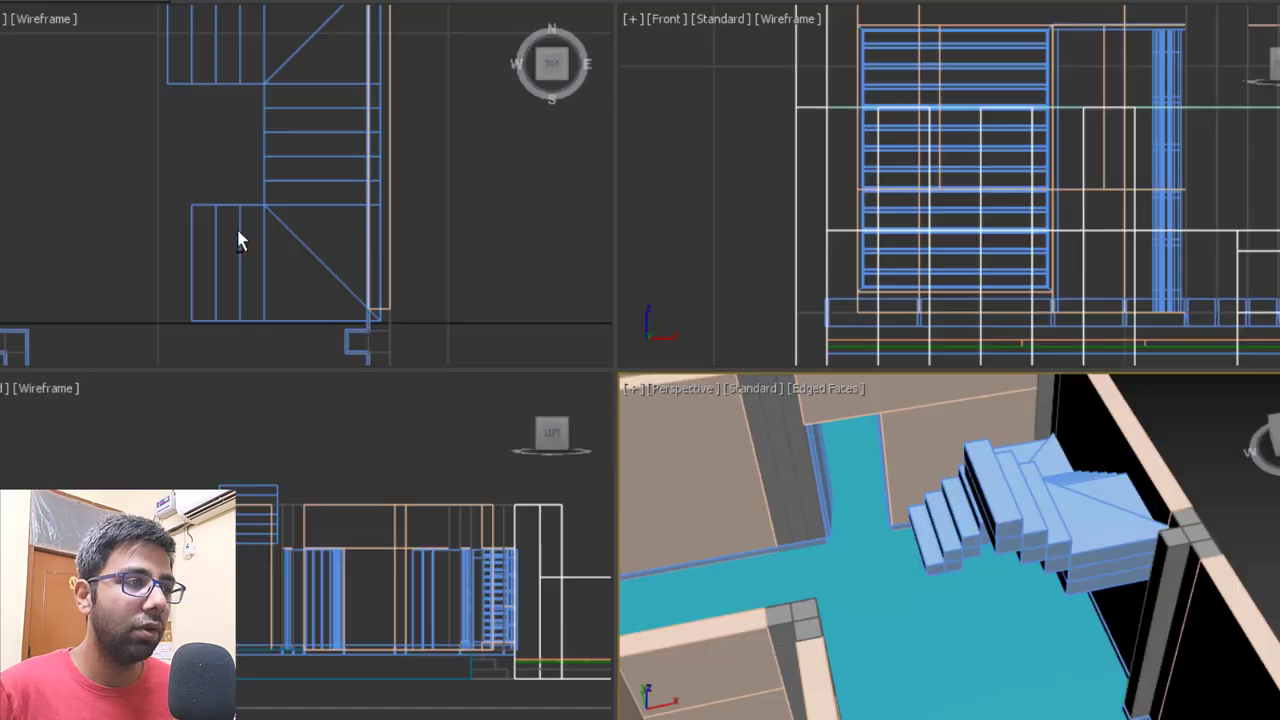
pyautogui.click(237, 230)
pyautogui.hotkey('alt', 'w')
pyautogui.scroll(-4, 420, 343)
pyautogui.scroll(4, 562, 332)
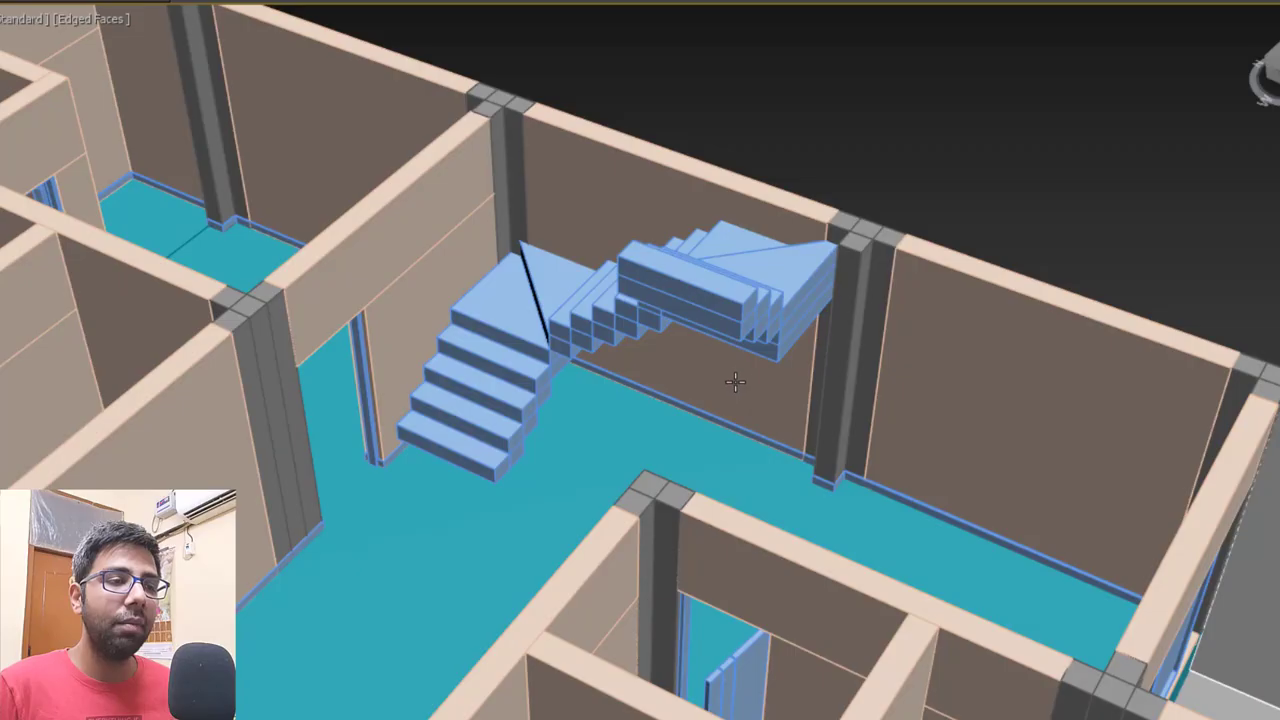
pyautogui.moveTo(855, 360); pyautogui.dragTo(942, 328, button='middle')
pyautogui.scroll(4, 628, 404)
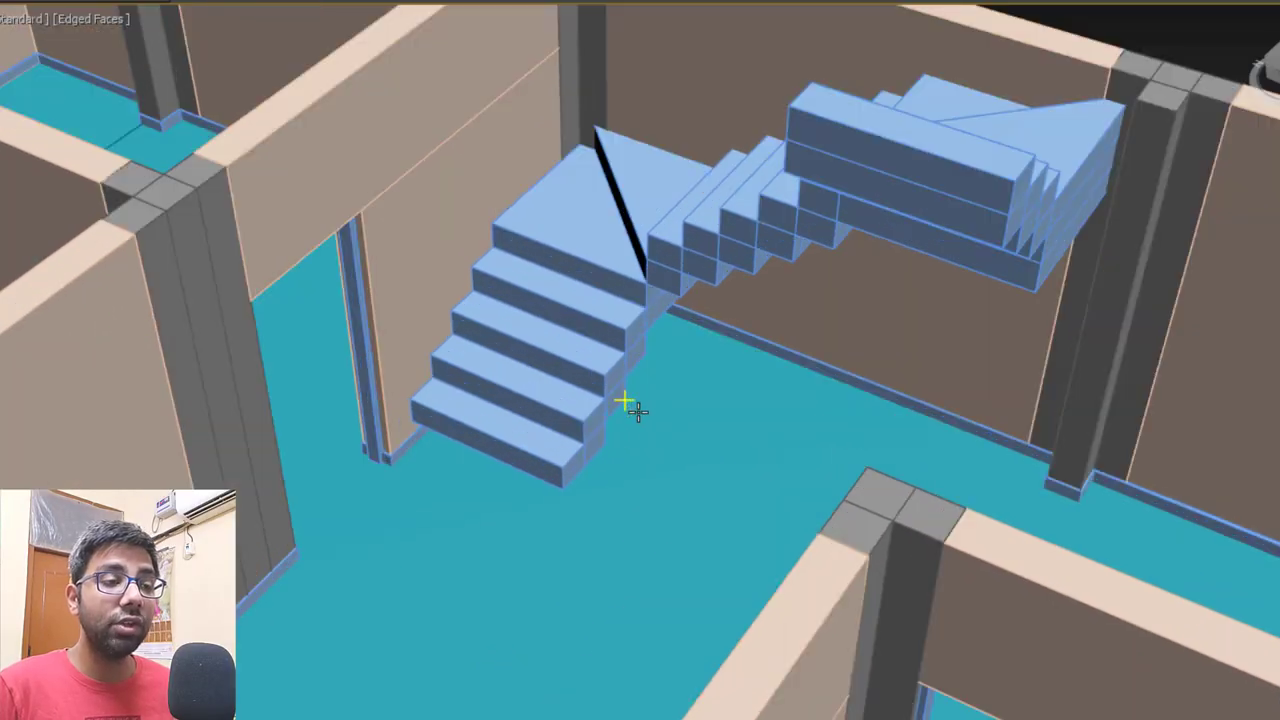
pyautogui.keyDown('alt'); pyautogui.moveTo(621, 437); pyautogui.dragTo(672, 400, button='middle'); pyautogui.keyUp('alt')
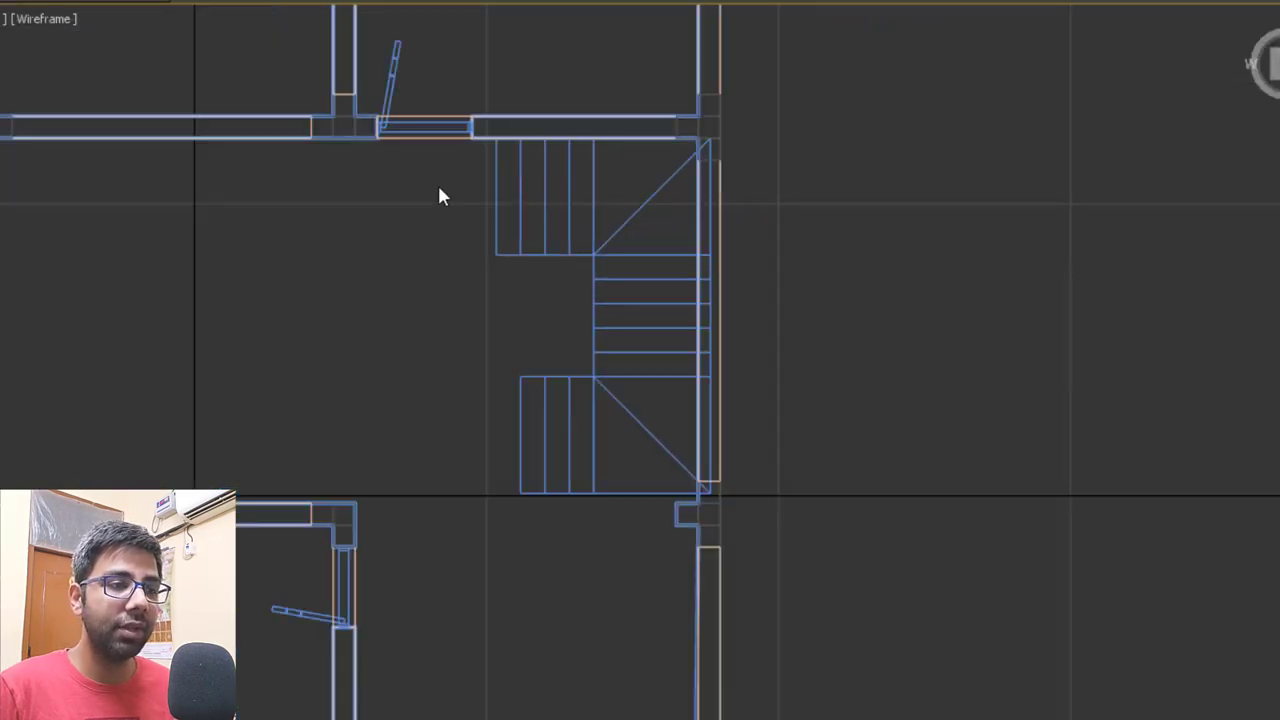
# Select all the staircase boxes in the Top view using crossing selection and combine them into one group.
pyautogui.moveTo(437, 185); pyautogui.dragTo(642, 428)
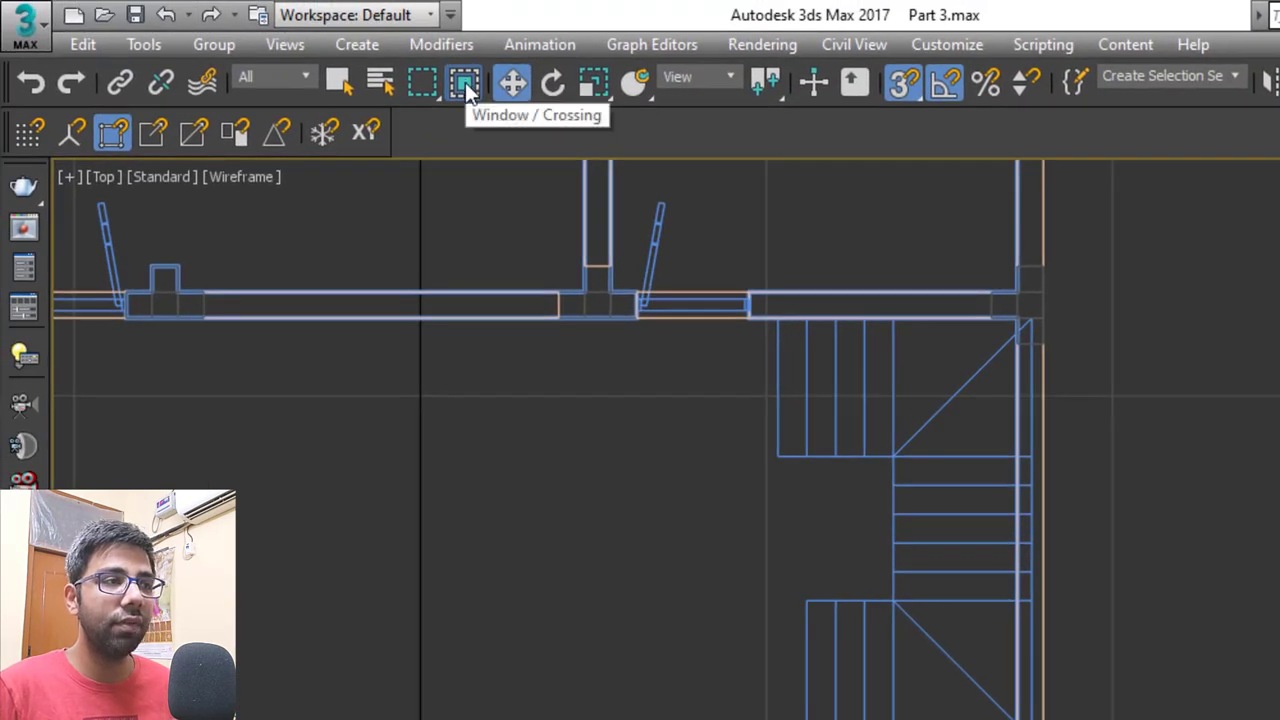
pyautogui.click(466, 86)
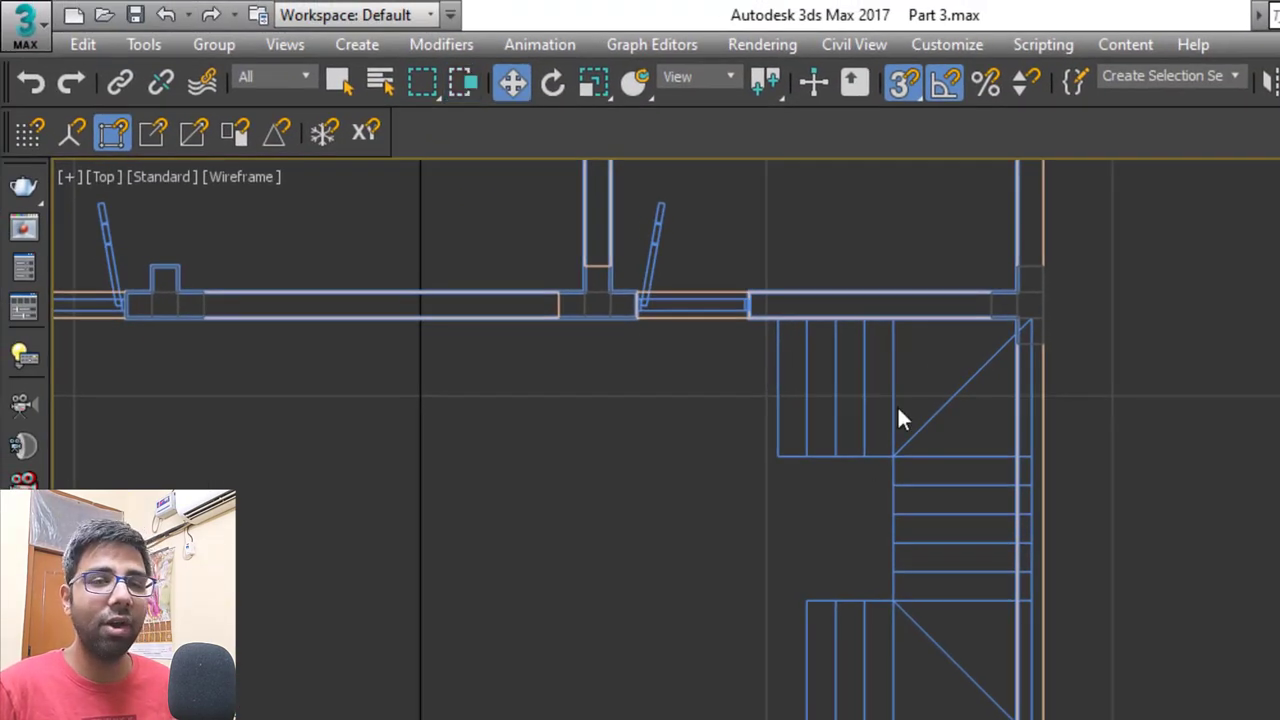
pyautogui.moveTo(693, 388); pyautogui.dragTo(928, 627)
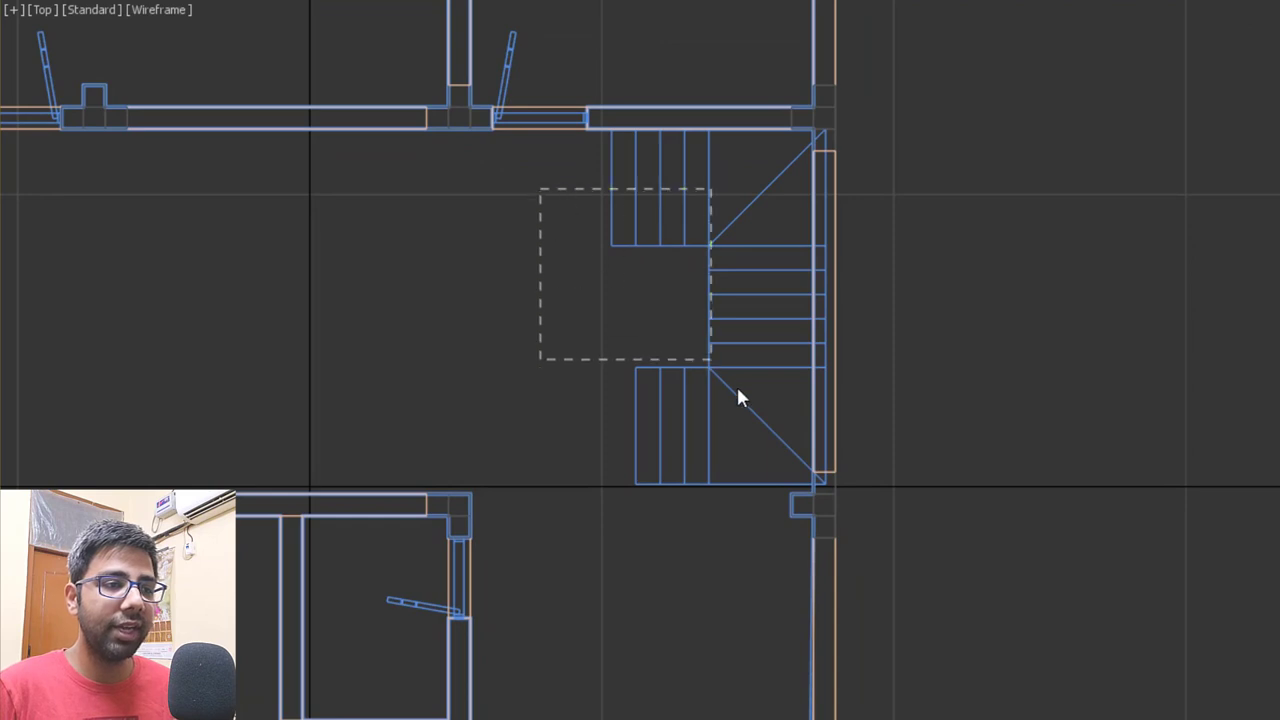
pyautogui.moveTo(738, 397); pyautogui.dragTo(751, 429)
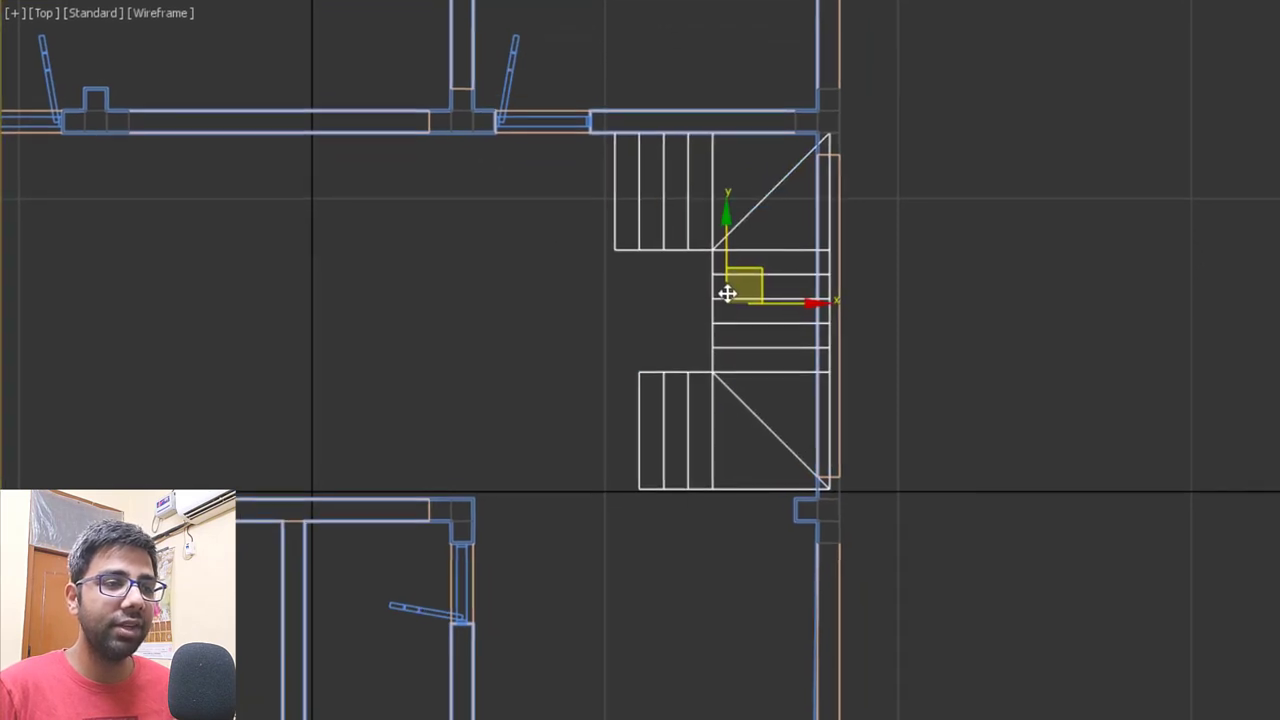
pyautogui.click(214, 44)
pyautogui.click(234, 77)
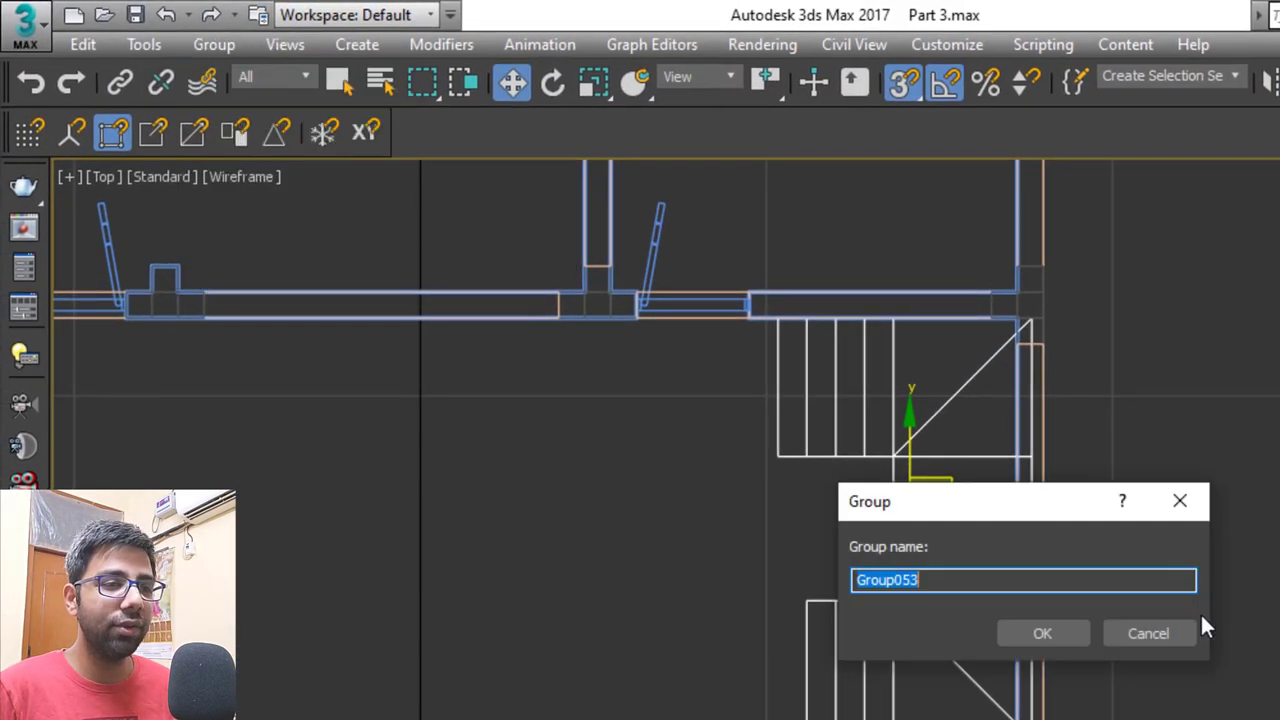
pyautogui.click(1050, 634)
# Move the staircase group in the Top view, snapping its outer corner from inside the wall to the hall's inner wall corner.
pyautogui.moveTo(1180, 715); pyautogui.dragTo(1266, 671, button='middle')
pyautogui.hotkey('alt', 'w')
pyautogui.middleClick(1039, 712)
pyautogui.hotkey('alt', 'w')
pyautogui.scroll(5, 345, 313)
pyautogui.moveTo(360, 540); pyautogui.dragTo(352, 284, button='middle')
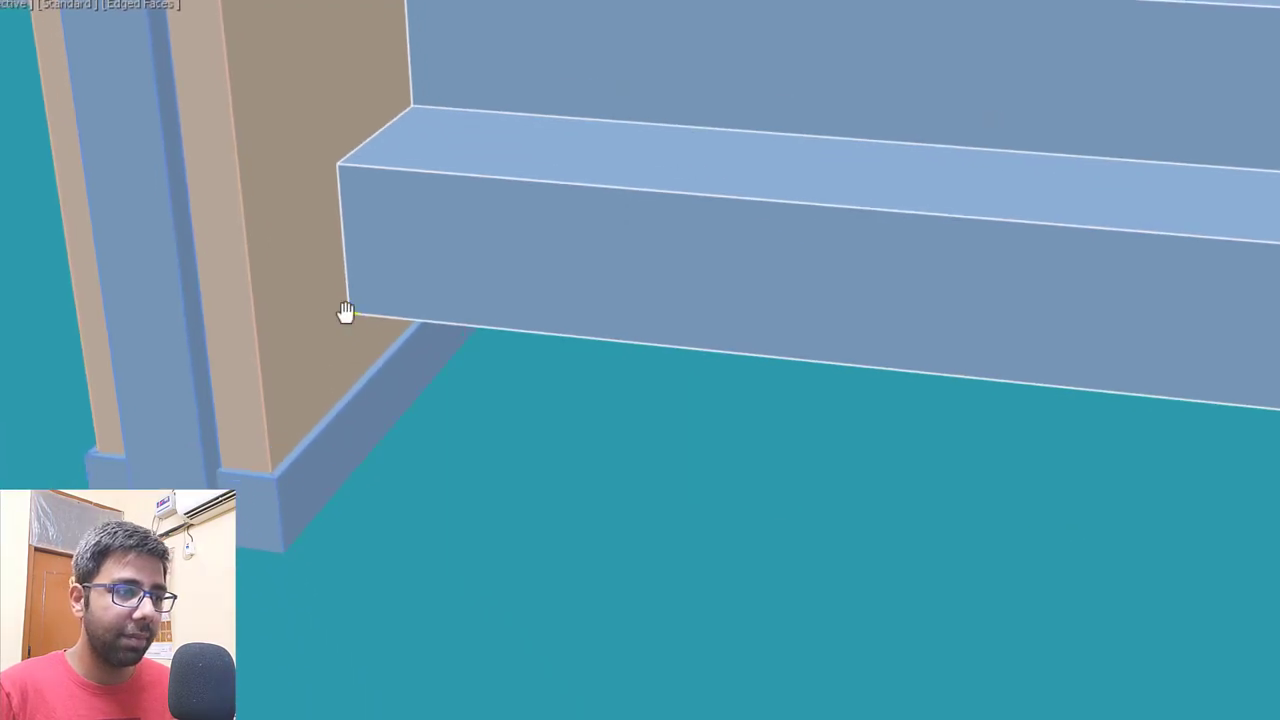
pyautogui.scroll(-4, 454, 325)
pyautogui.hotkey('alt', 'w')
pyautogui.middleClick(274, 197)
pyautogui.hotkey('alt', 'w')
pyautogui.scroll(-2, 644, 280)
pyautogui.scroll(4, 750, 146)
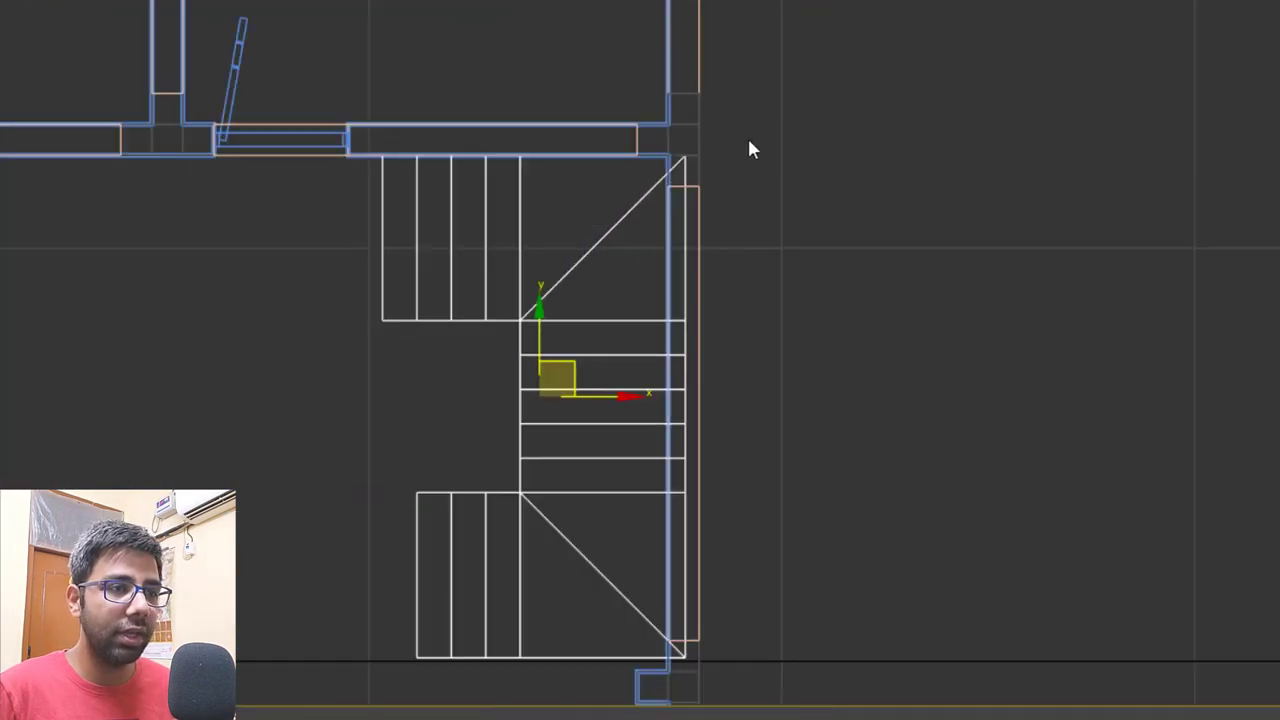
pyautogui.scroll(2, 750, 150)
pyautogui.scroll(6, 610, 185)
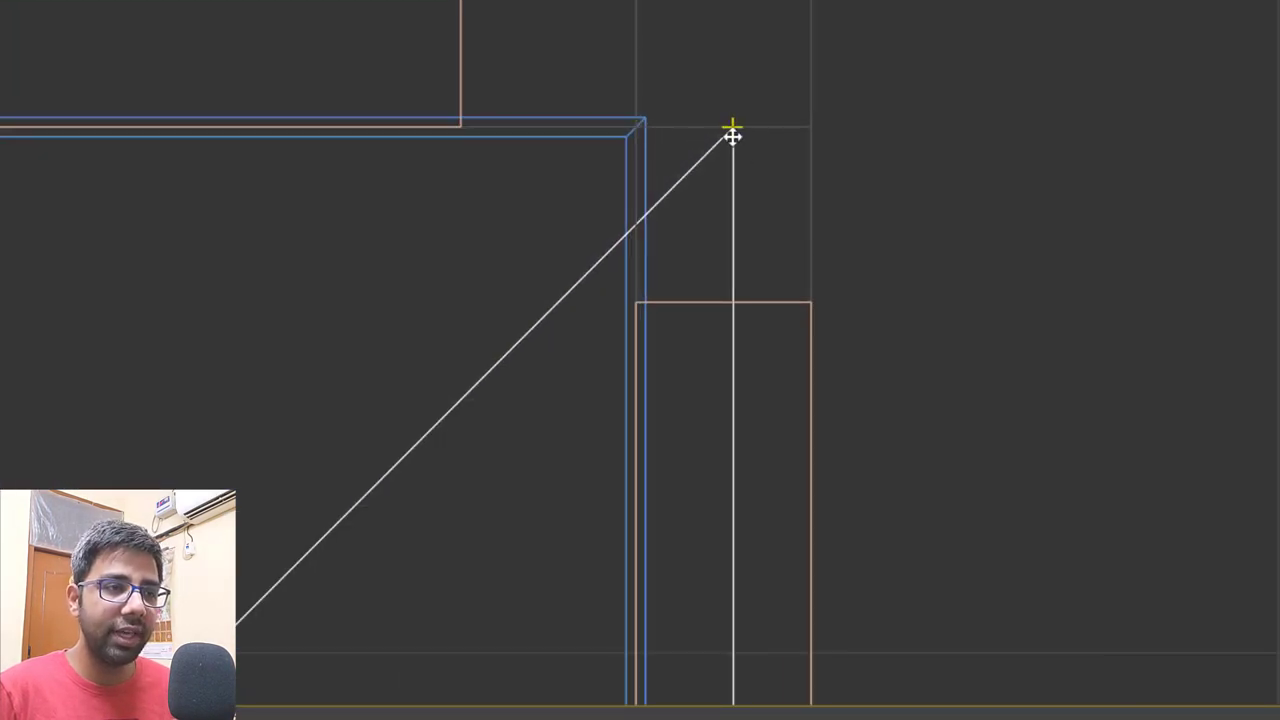
pyautogui.moveTo(733, 133); pyautogui.dragTo(632, 126)
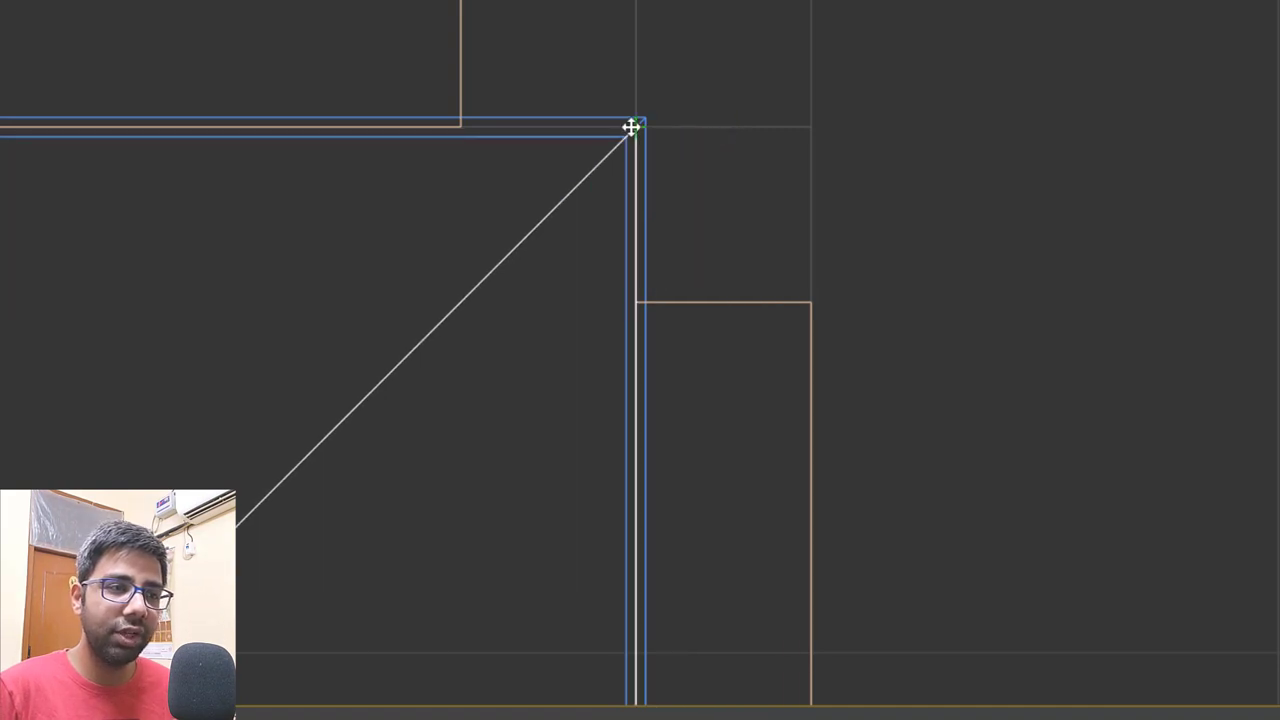
pyautogui.scroll(-5, 700, 190)
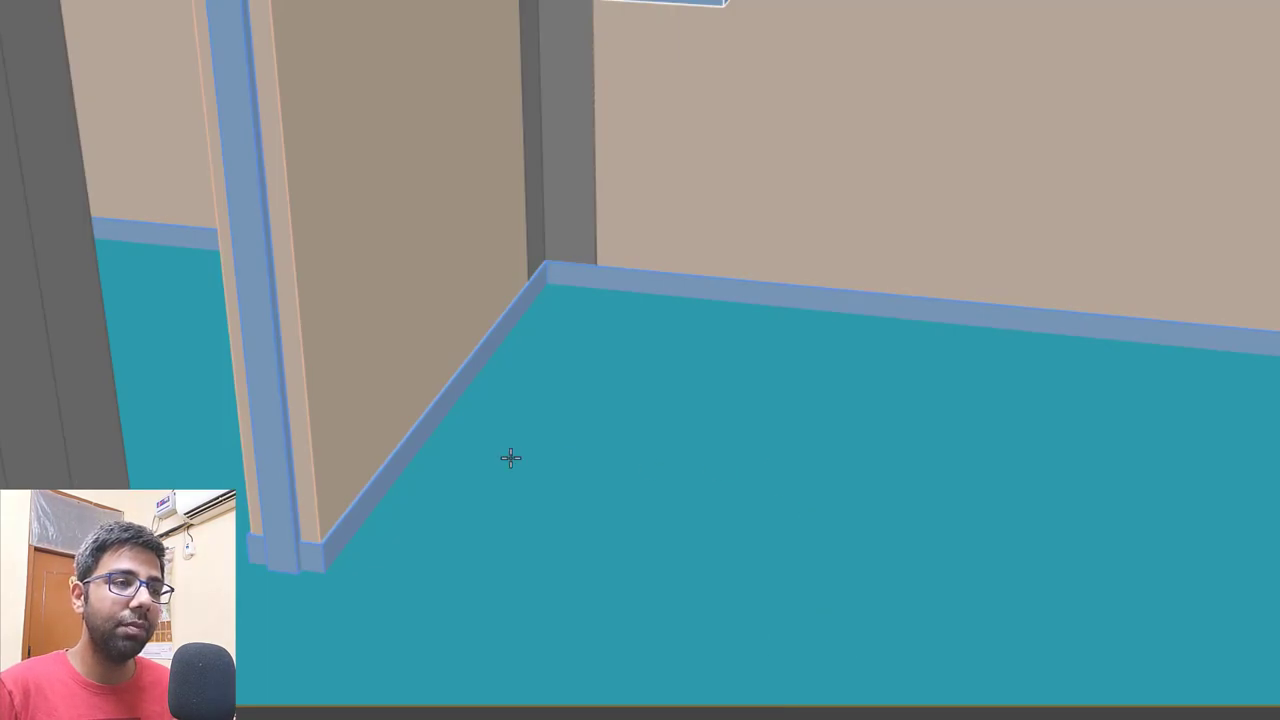
# Examine the staircase group's height relative to the floor and wall tops in the Perspective view, shaded and in wireframe.
pyautogui.scroll(-4, 512, 457)
pyautogui.scroll(-2, 607, 186)
pyautogui.scroll(6, 611, 91)
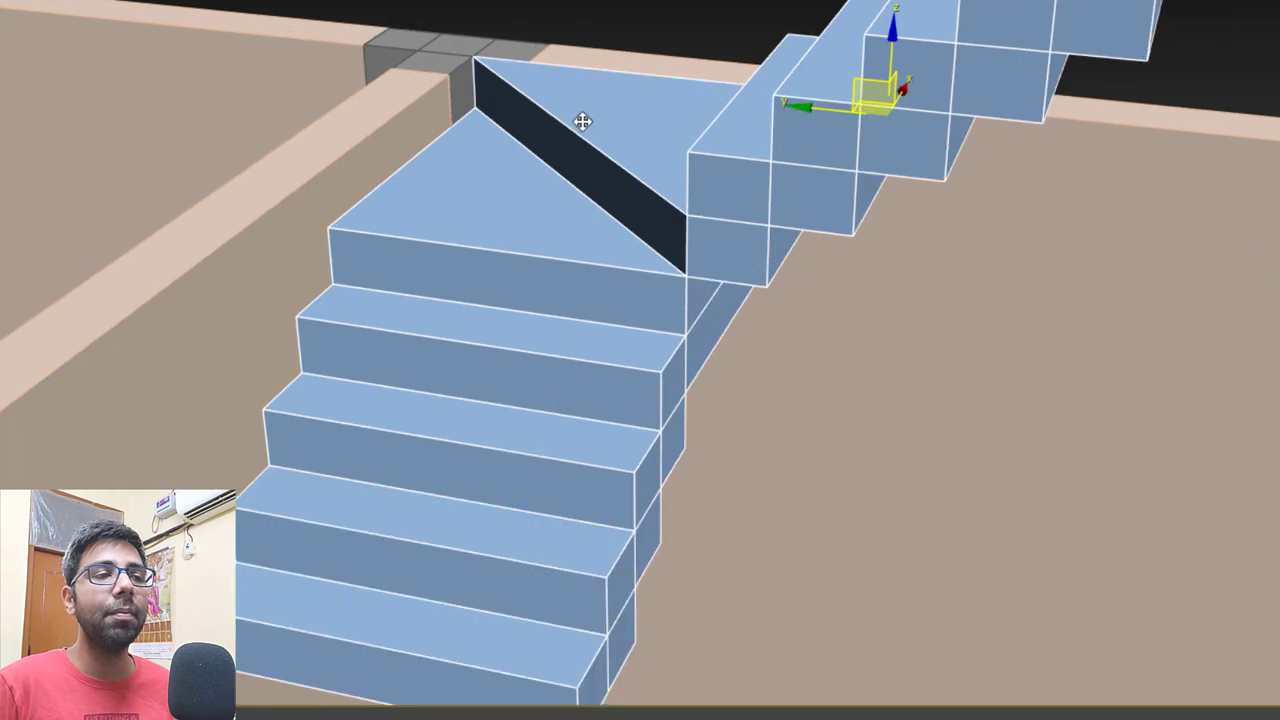
pyautogui.scroll(-5, 609, 88)
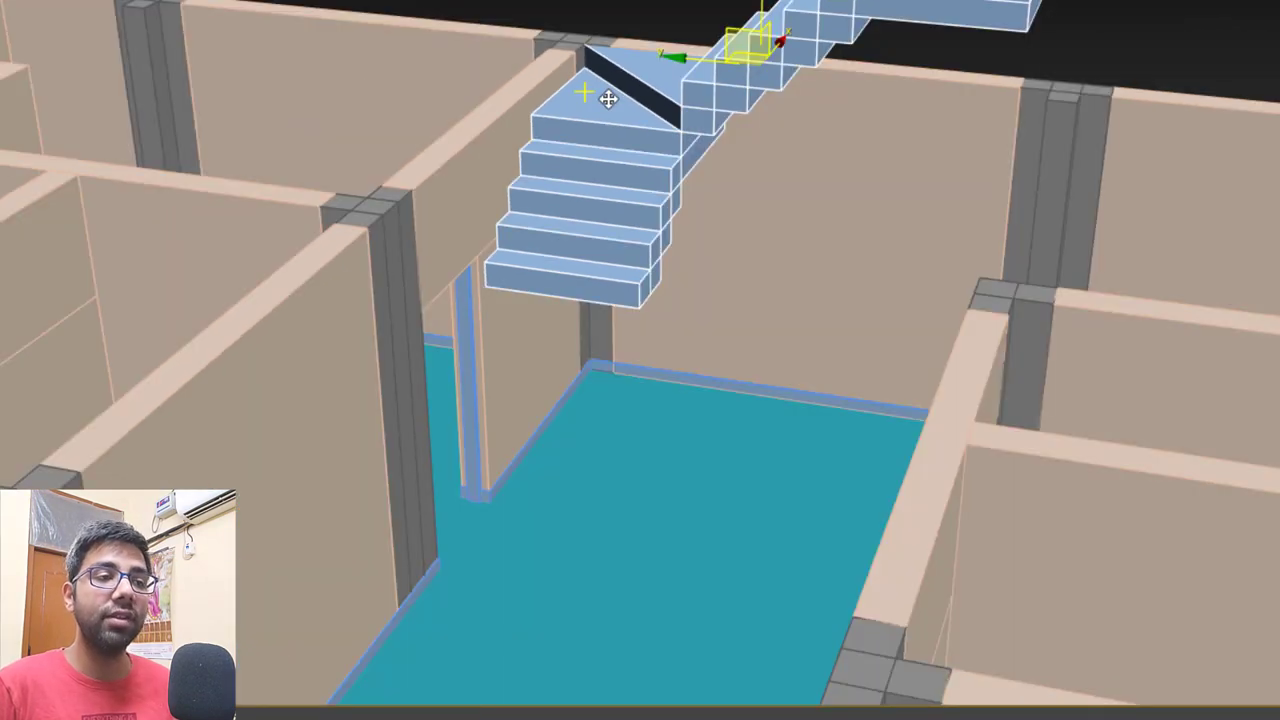
pyautogui.press('F3')
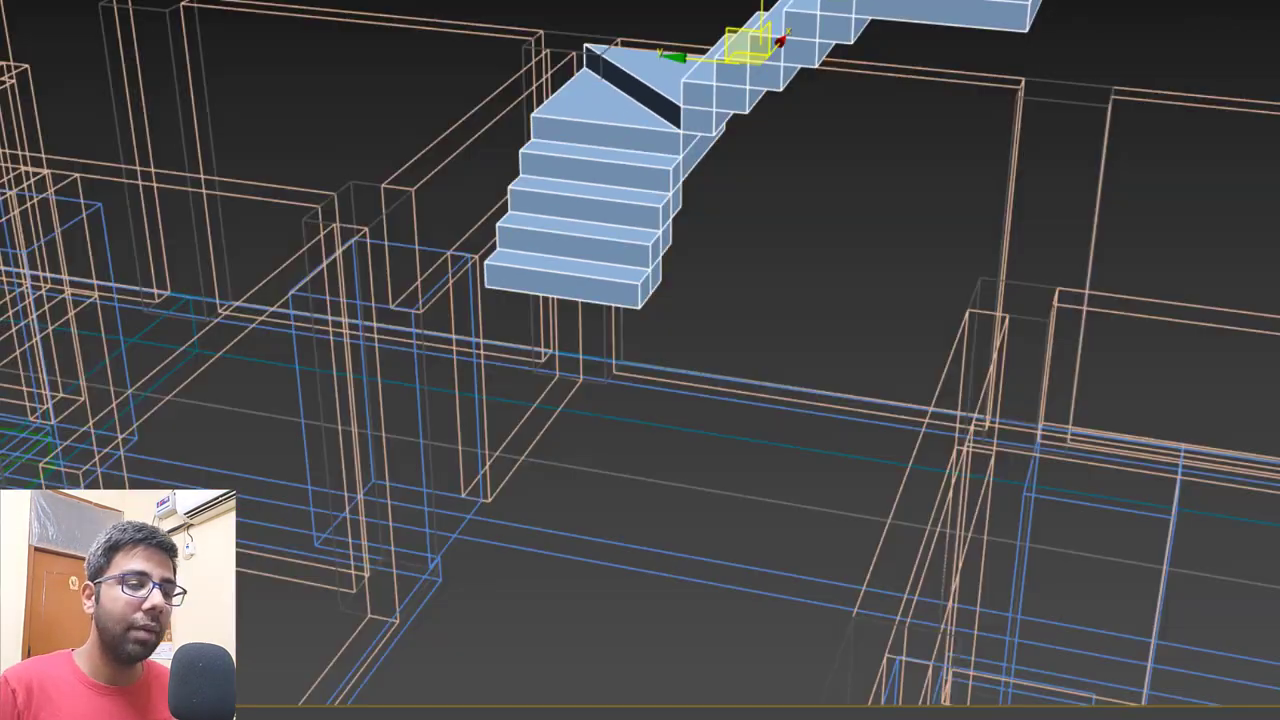
pyautogui.press('F3')
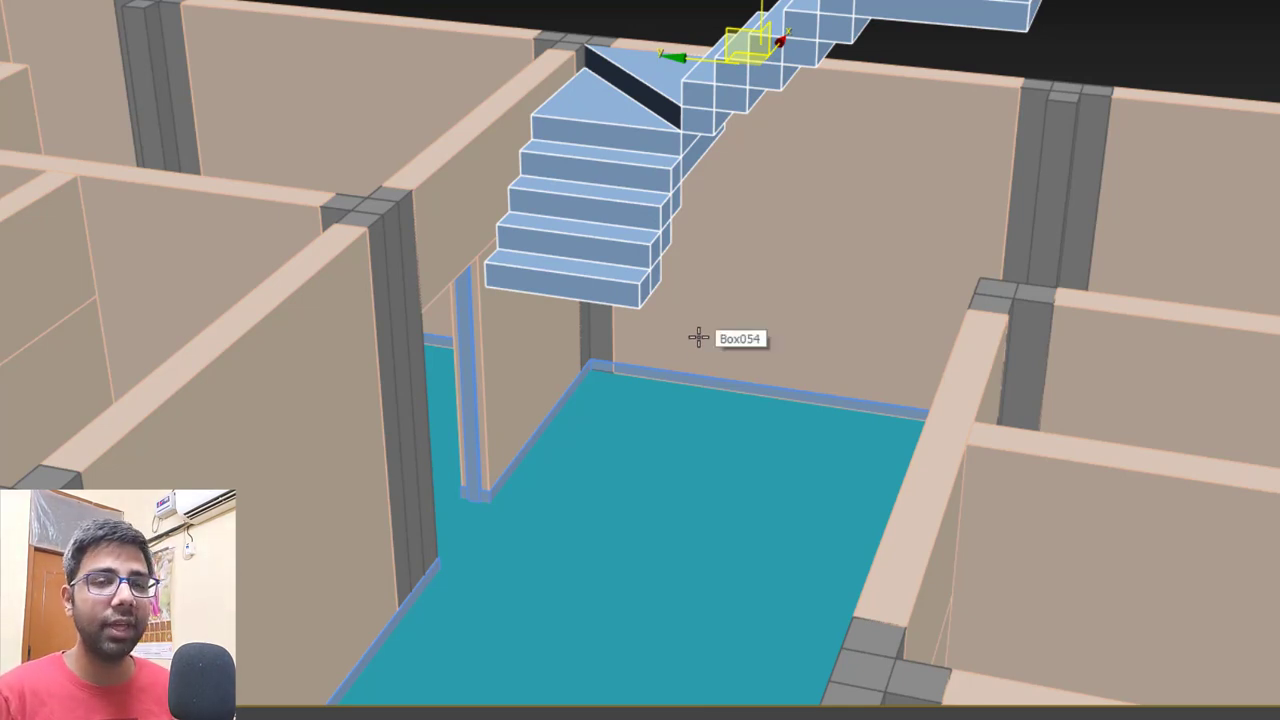
pyautogui.moveTo(723, 229); pyautogui.dragTo(730, 303, button='middle')
pyautogui.scroll(3, 730, 303)
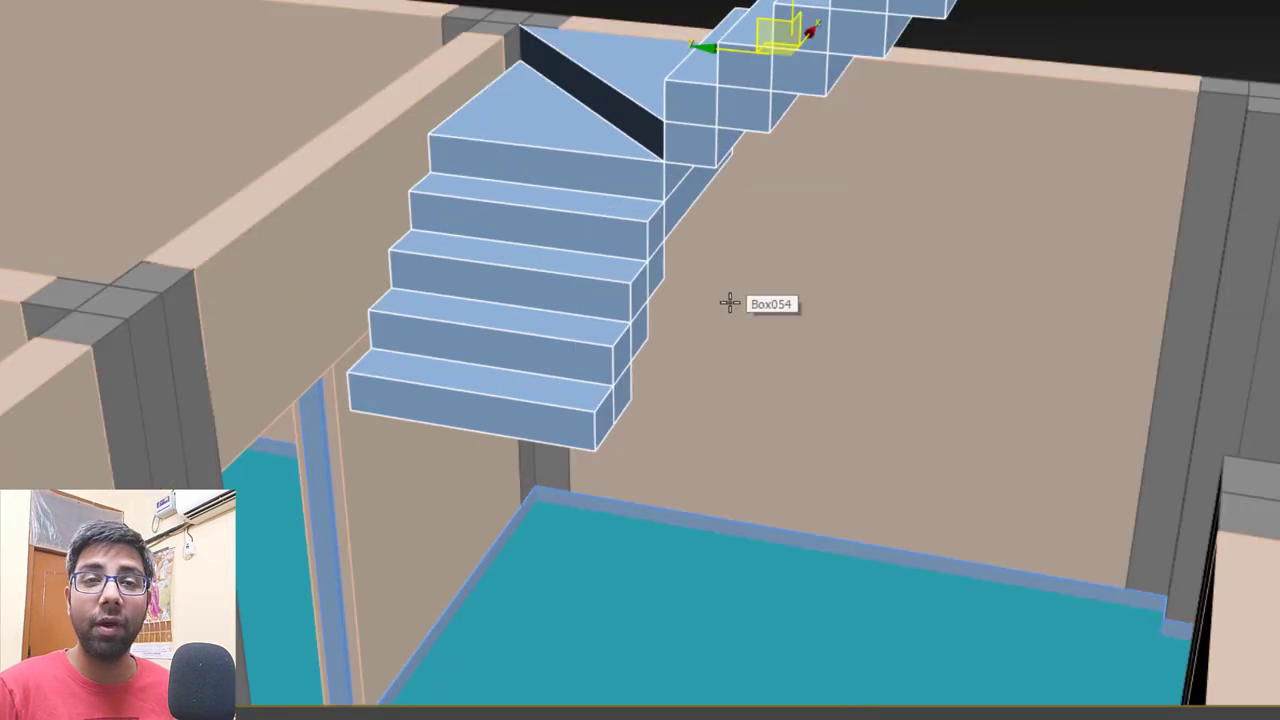
pyautogui.moveTo(826, 257); pyautogui.dragTo(803, 291, button='middle')
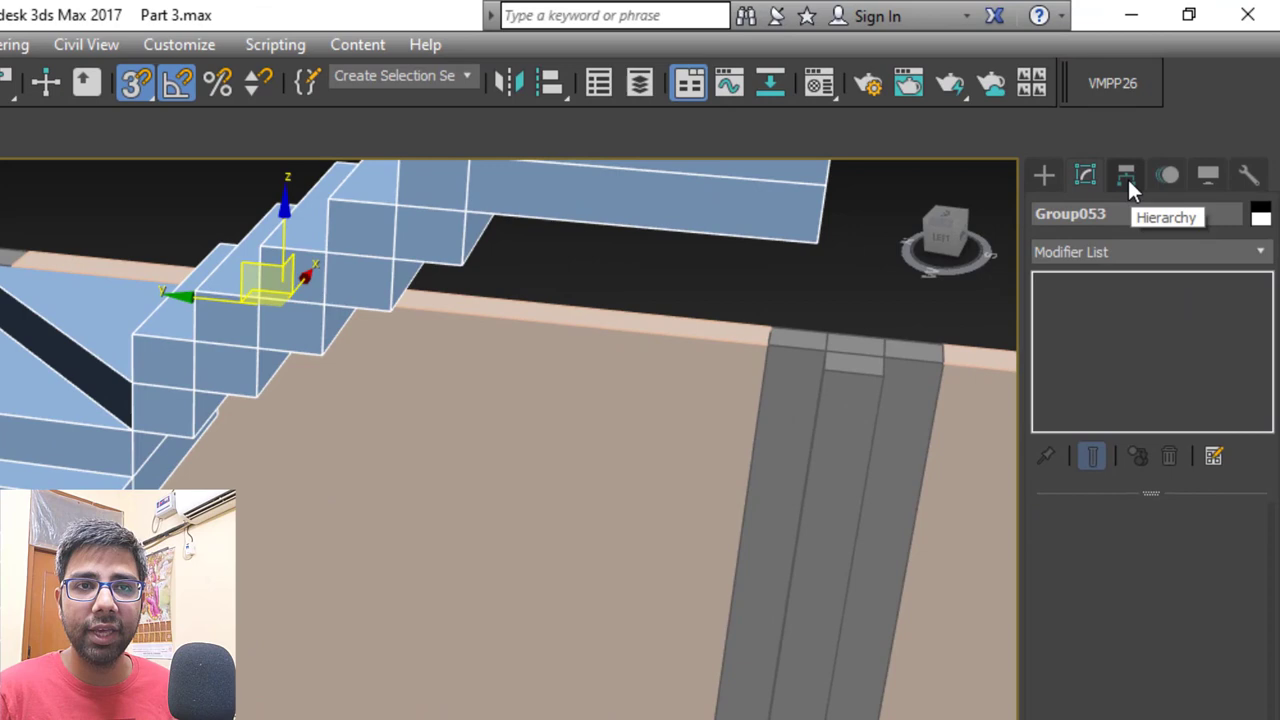
# Relocate the staircase group's pivot to the bottom outer corner of the lowest step using Affect Pivot Only.
pyautogui.click(1127, 178)
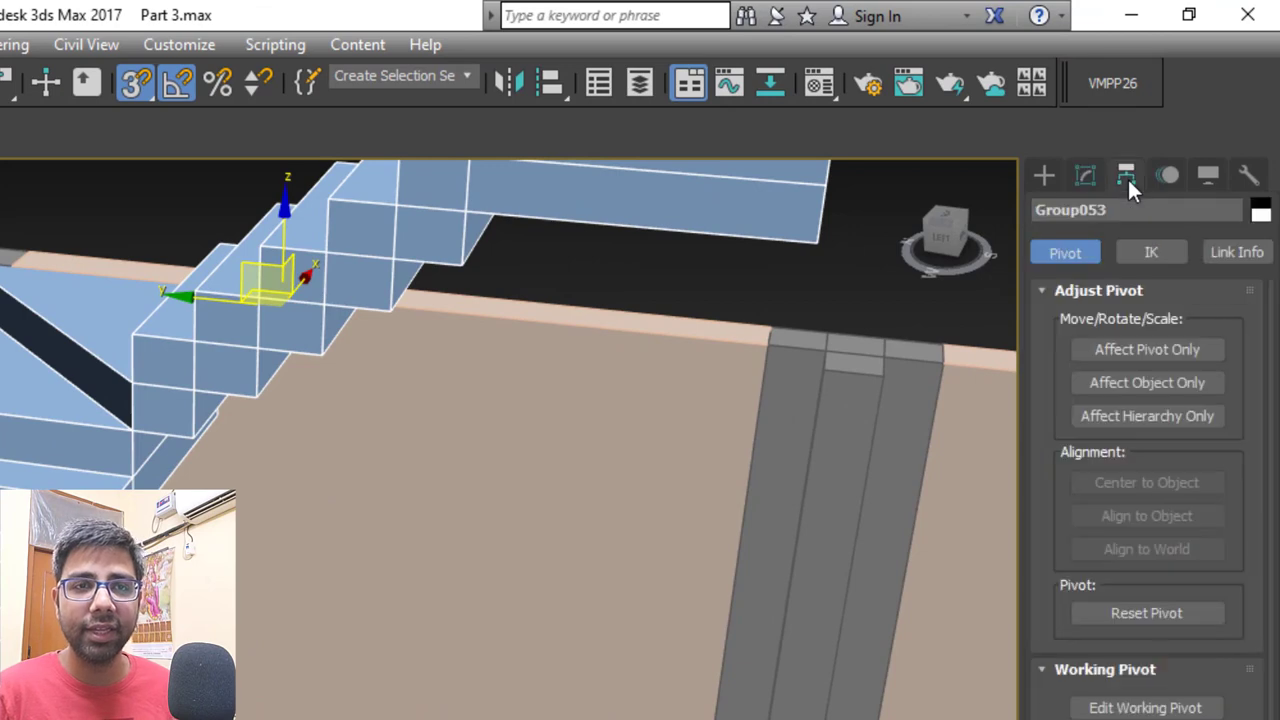
pyautogui.click(1119, 347)
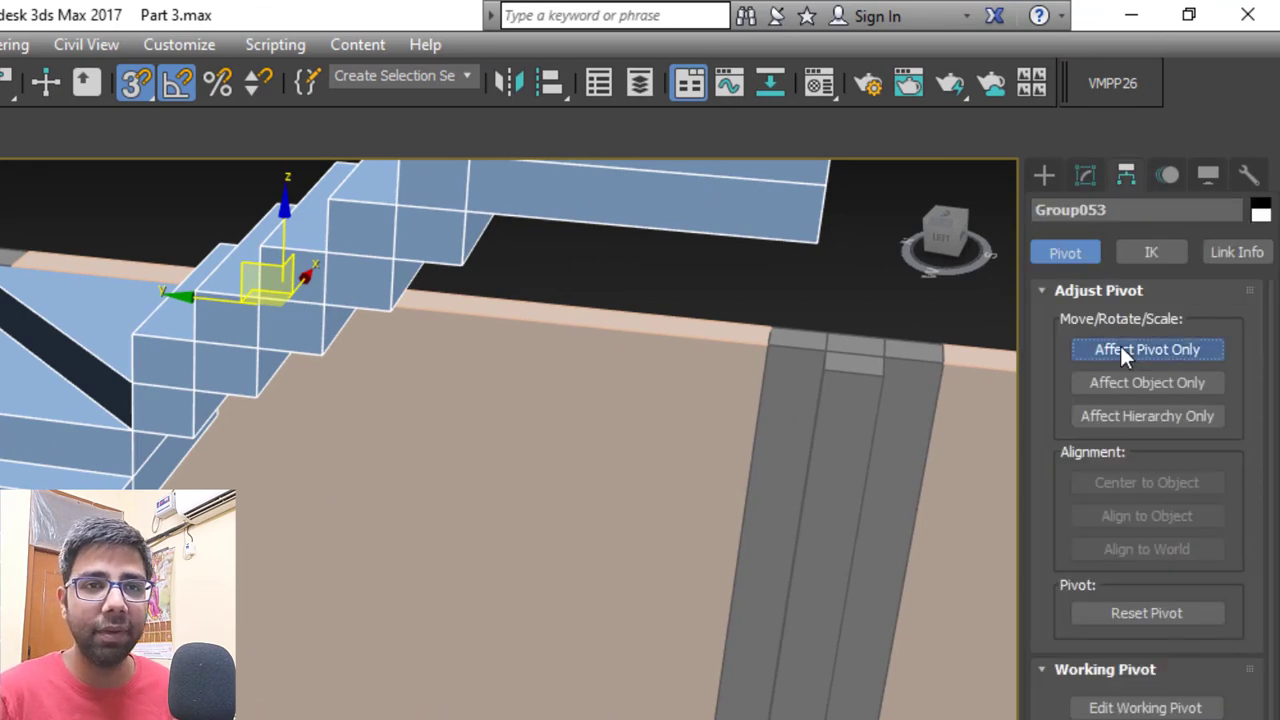
pyautogui.scroll(-2, 357, 314)
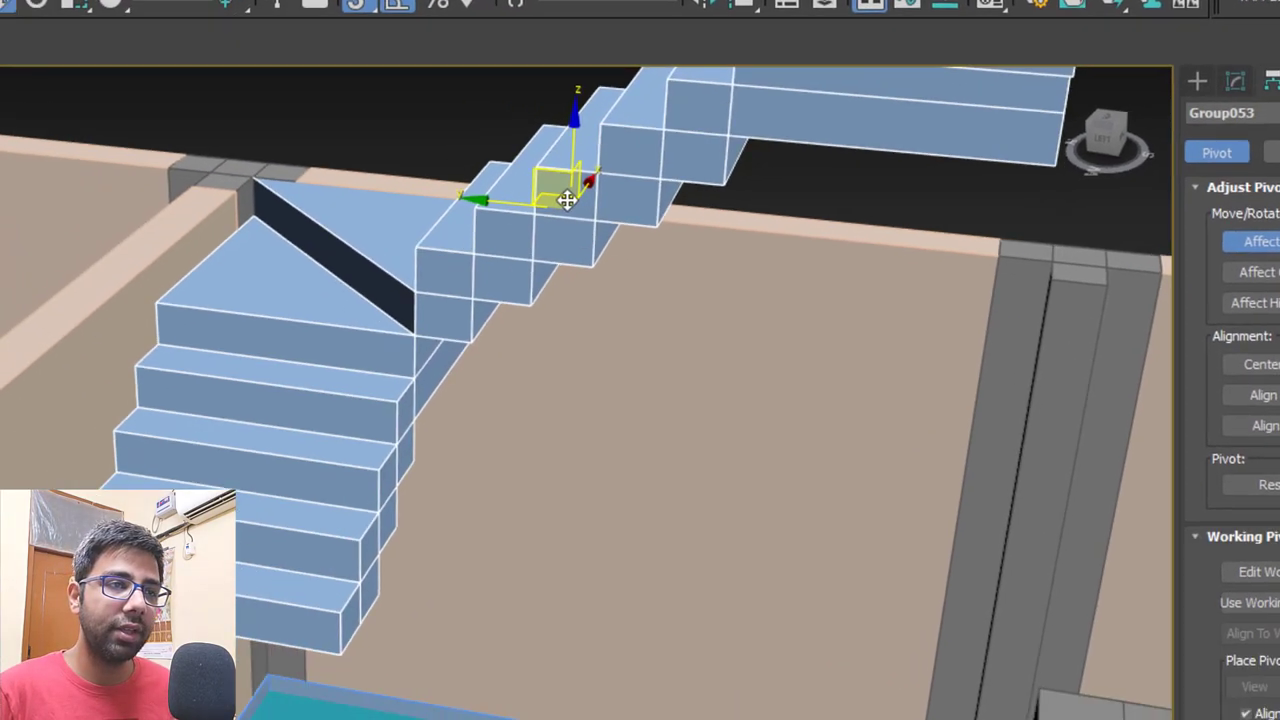
pyautogui.moveTo(566, 200); pyautogui.dragTo(330, 615)
pyautogui.scroll(4, 600, 530)
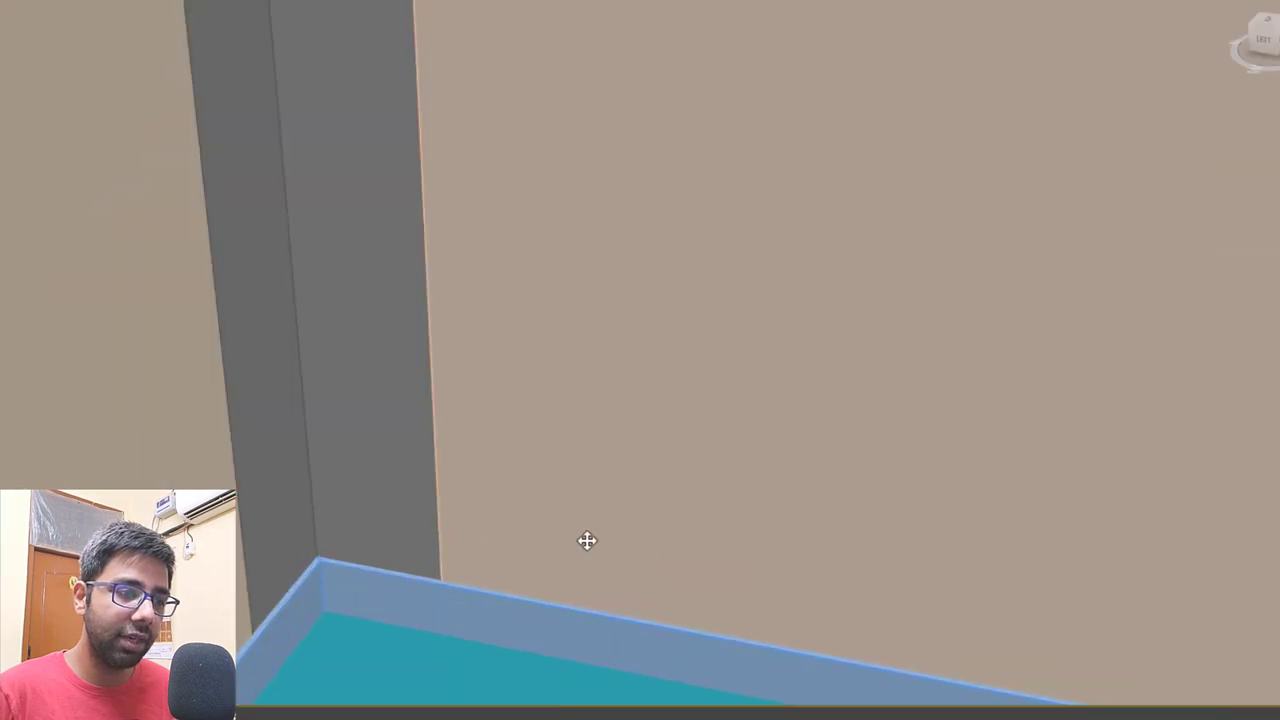
pyautogui.scroll(-2, 566, 506)
pyautogui.keyDown('alt'); pyautogui.moveTo(589, 486); pyautogui.dragTo(543, 477, button='middle'); pyautogui.keyUp('alt')
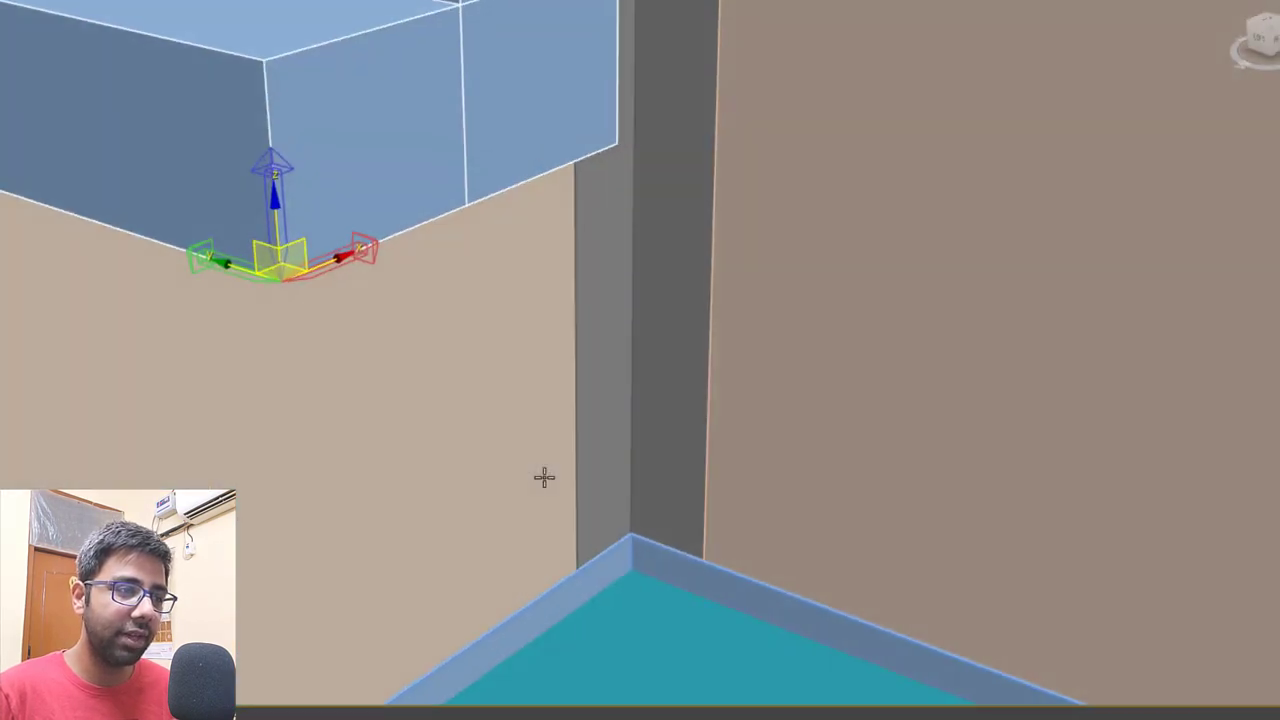
pyautogui.moveTo(420, 330); pyautogui.dragTo(569, 380, button='middle')
pyautogui.press('q')
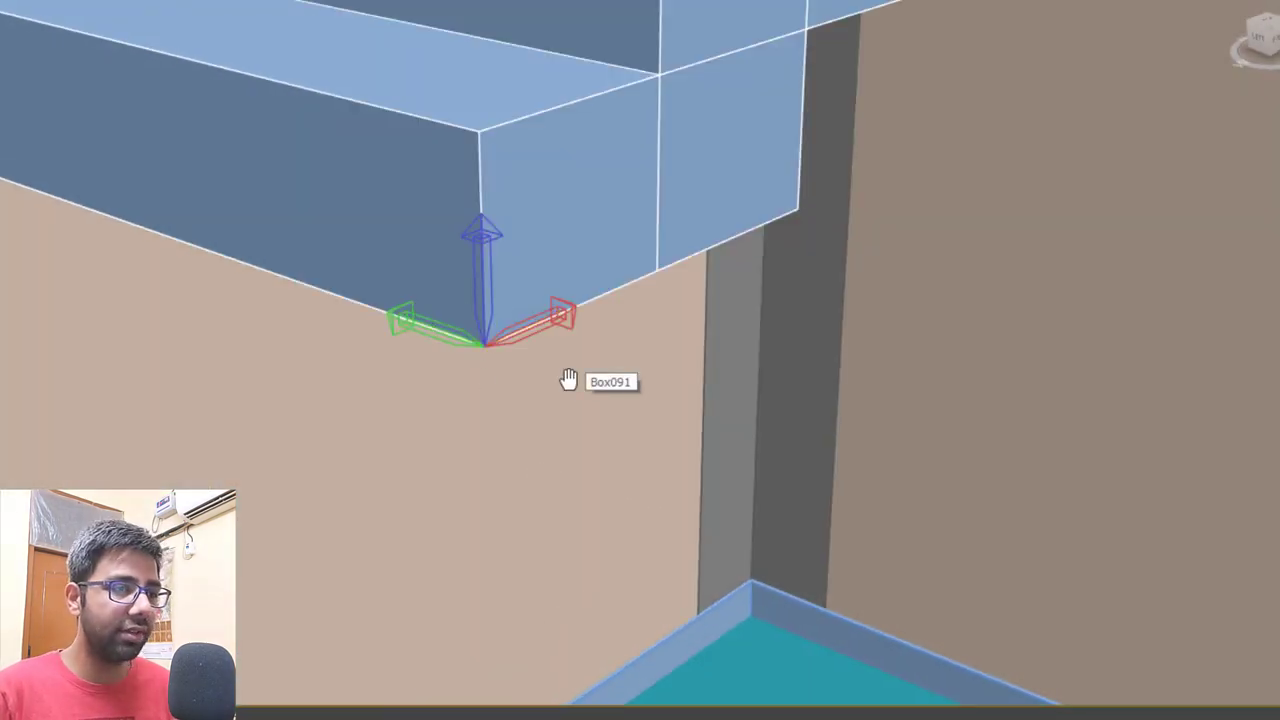
pyautogui.moveTo(511, 406); pyautogui.dragTo(604, 362, button='middle')
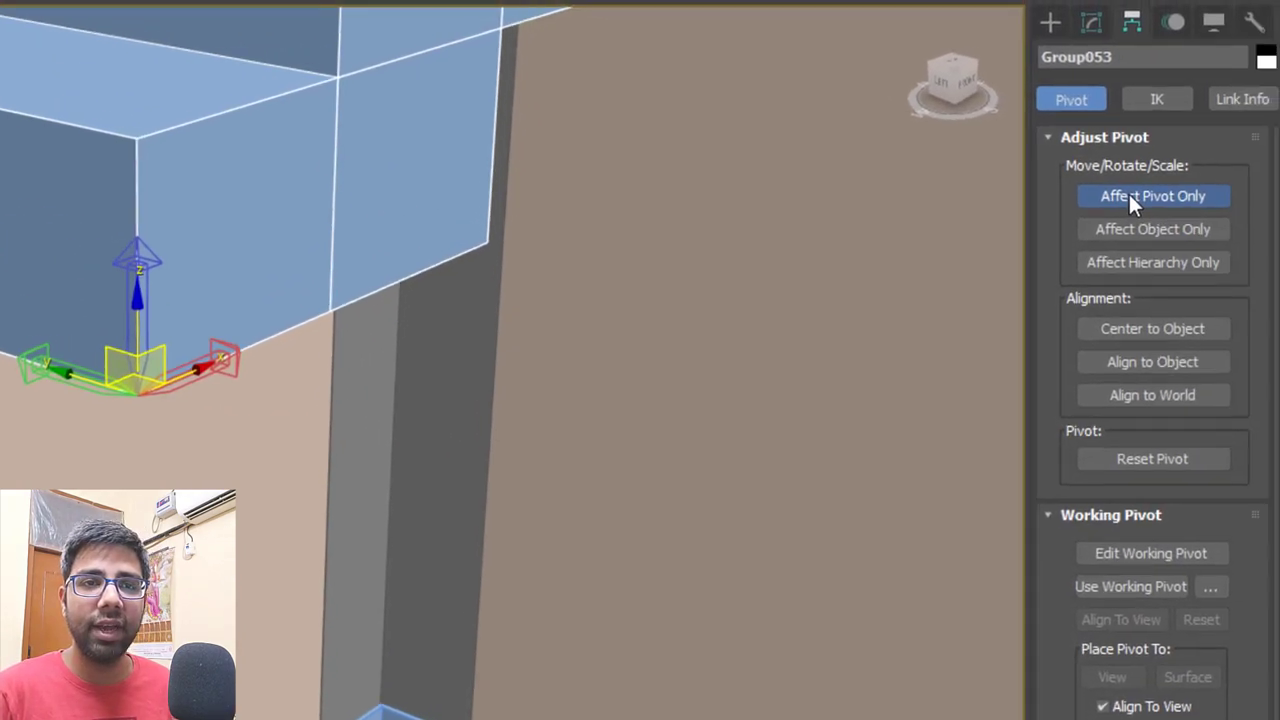
pyautogui.click(1130, 197)
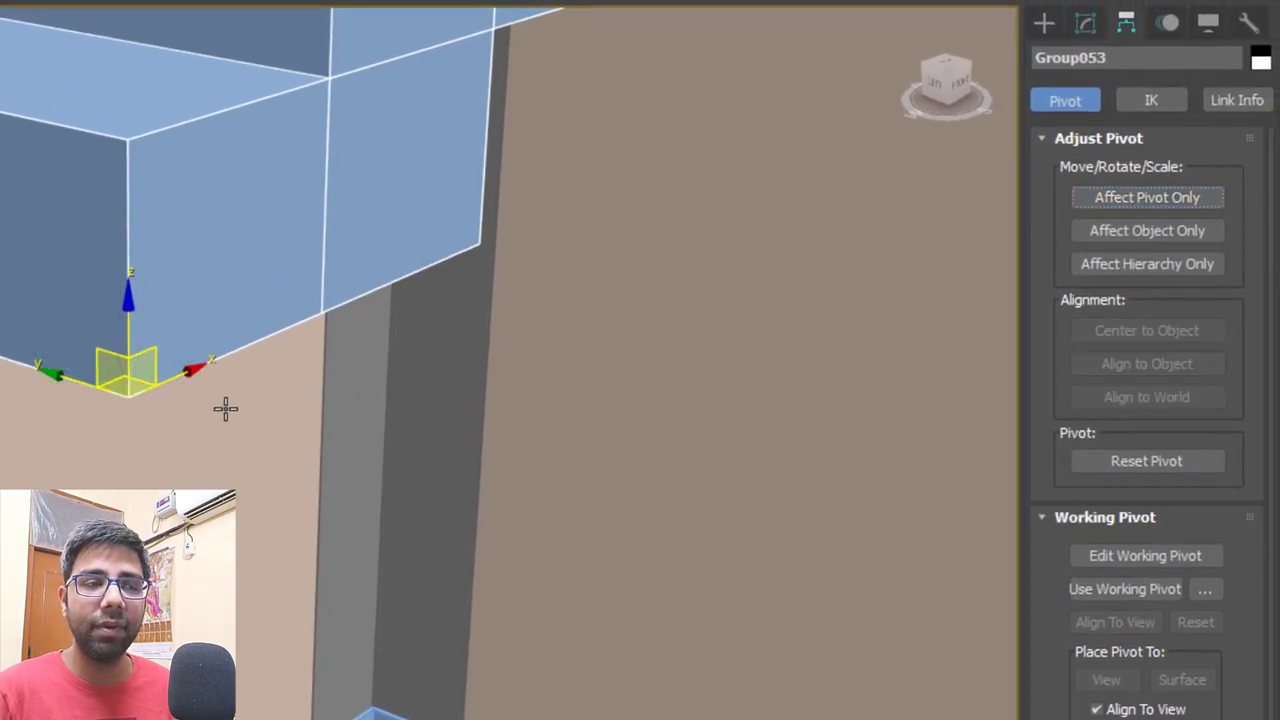
# Set the staircase group's Z position to 4' so it rests on the hall floor, and deselect it.
pyautogui.scroll(-5, 218, 412)
pyautogui.keyDown('alt'); pyautogui.moveTo(241, 423); pyautogui.dragTo(276, 470, button='middle'); pyautogui.keyUp('alt')
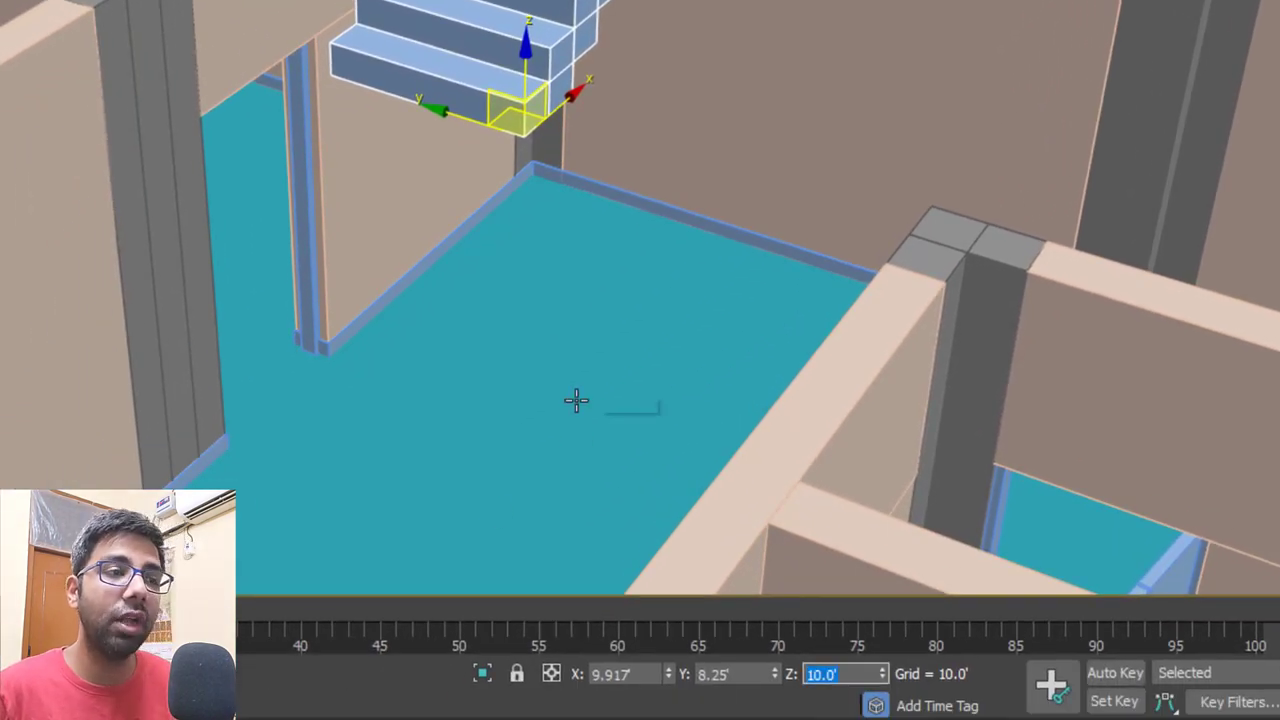
pyautogui.write('4')
pyautogui.press('Return')
pyautogui.keyDown('alt'); pyautogui.moveTo(514, 194); pyautogui.dragTo(600, 229, button='middle'); pyautogui.keyUp('alt')
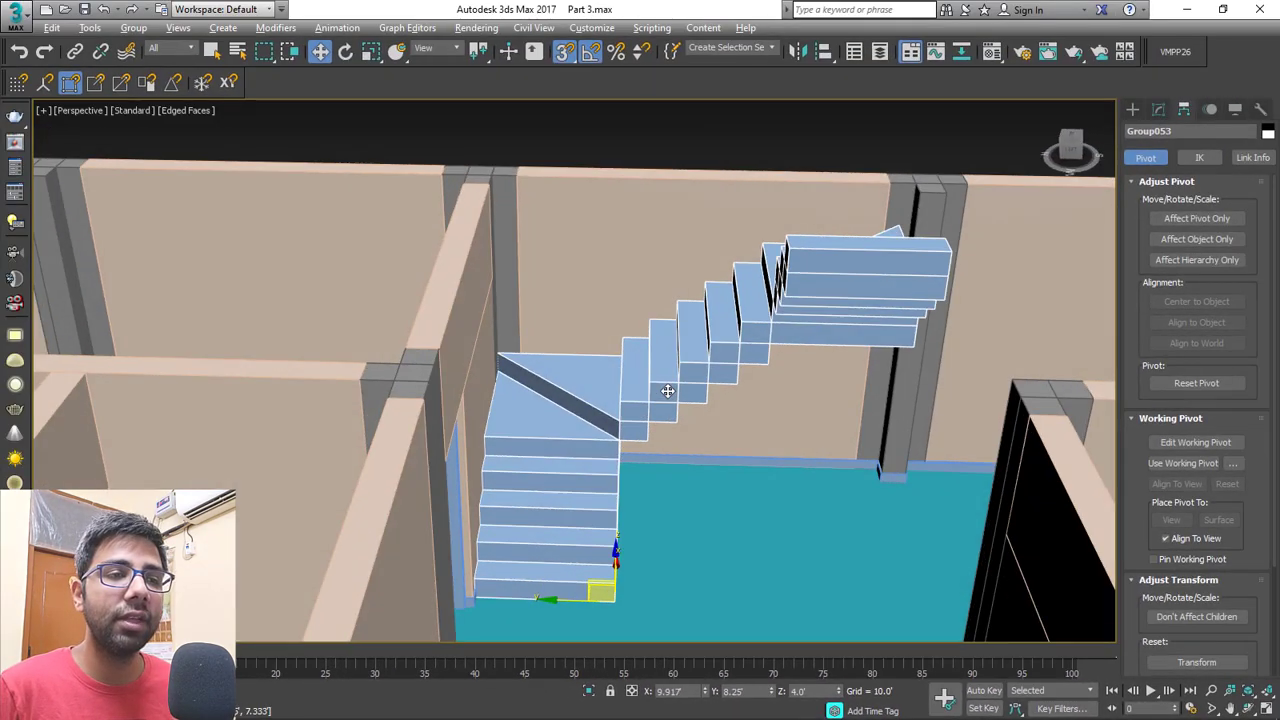
pyautogui.keyDown('alt'); pyautogui.moveTo(668, 391); pyautogui.dragTo(636, 387, button='middle'); pyautogui.keyUp('alt')
pyautogui.click(898, 147)
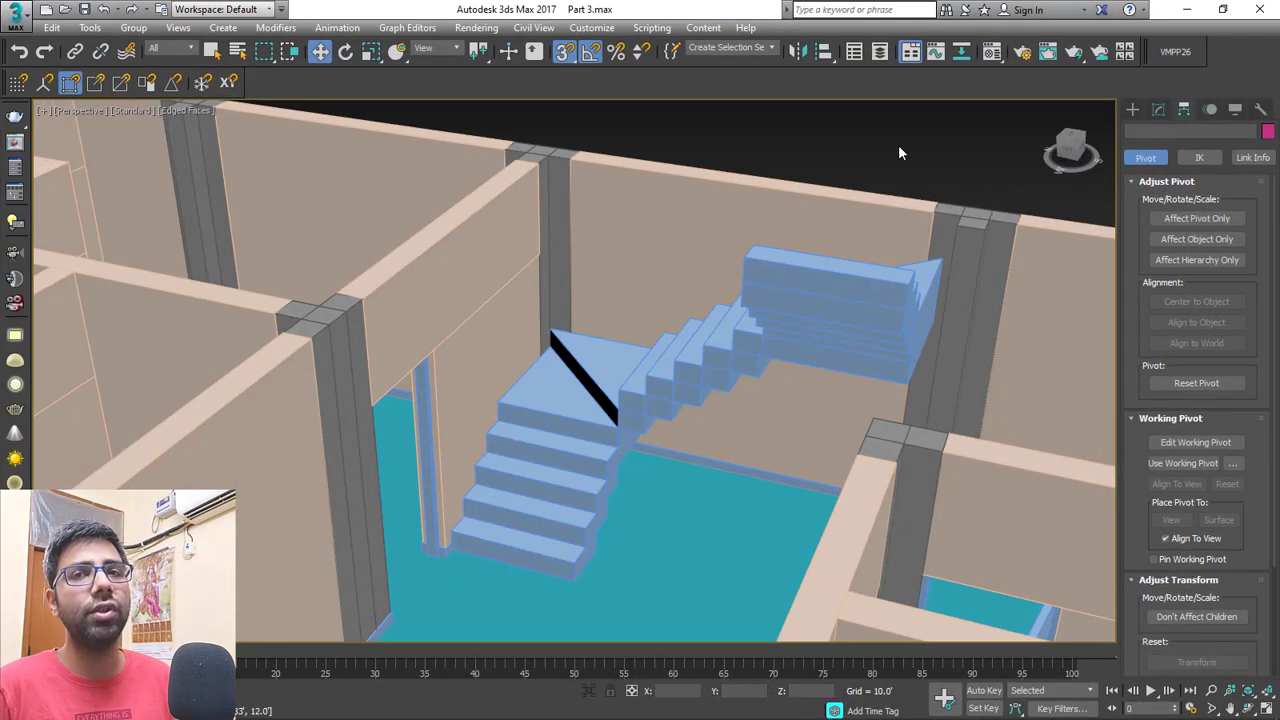
# Examine the staircase group from several angles in the Perspective view, including a close look at its lowest steps.
pyautogui.click(800, 277)
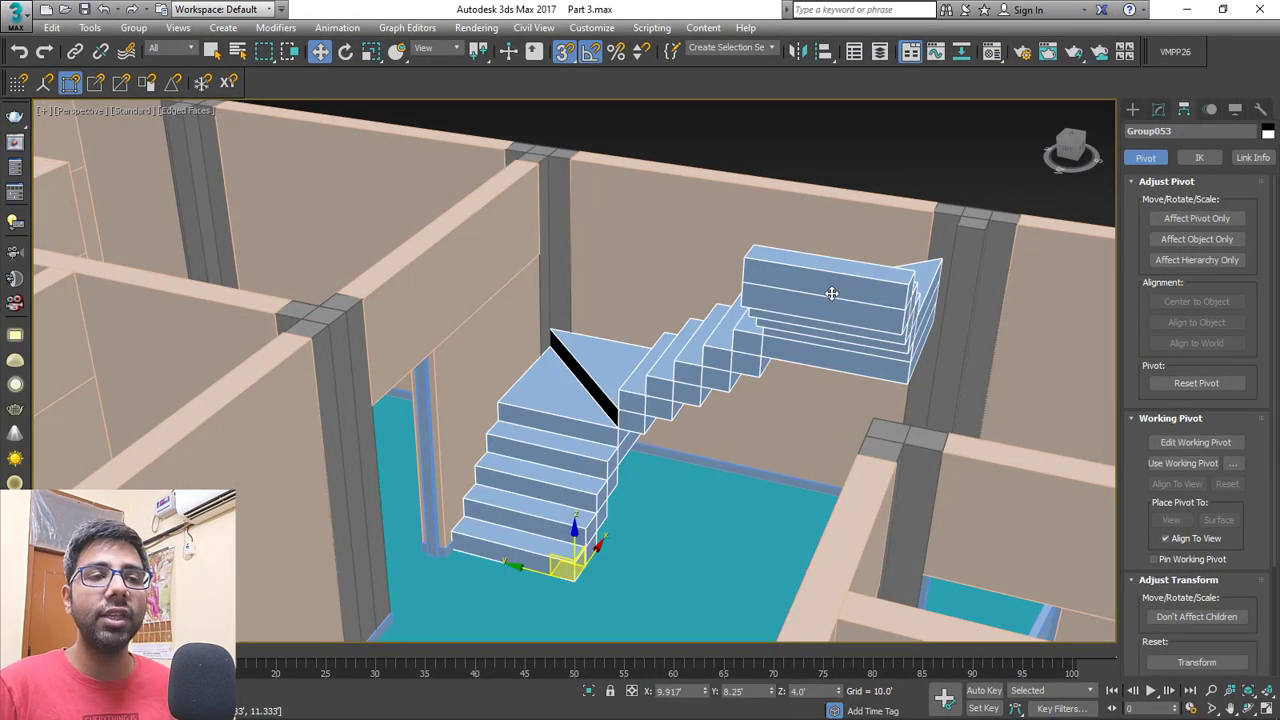
pyautogui.keyDown('alt'); pyautogui.moveTo(918, 305); pyautogui.dragTo(853, 300, button='middle'); pyautogui.keyUp('alt')
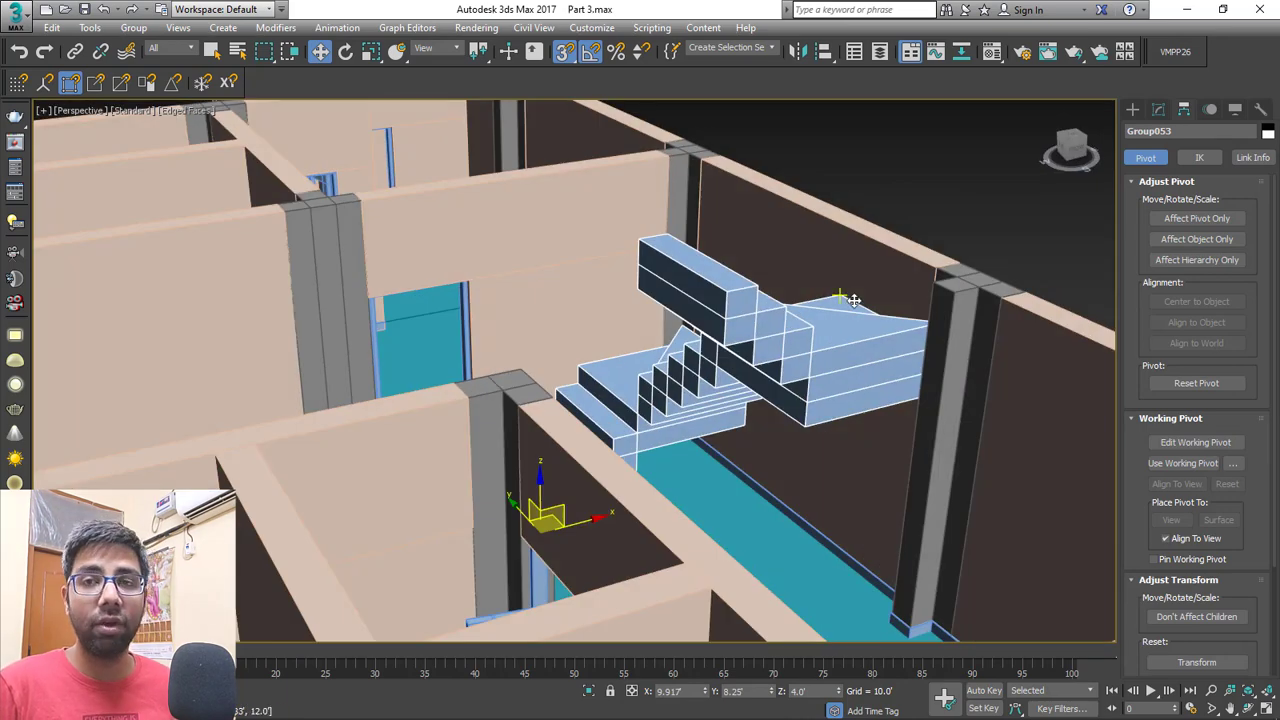
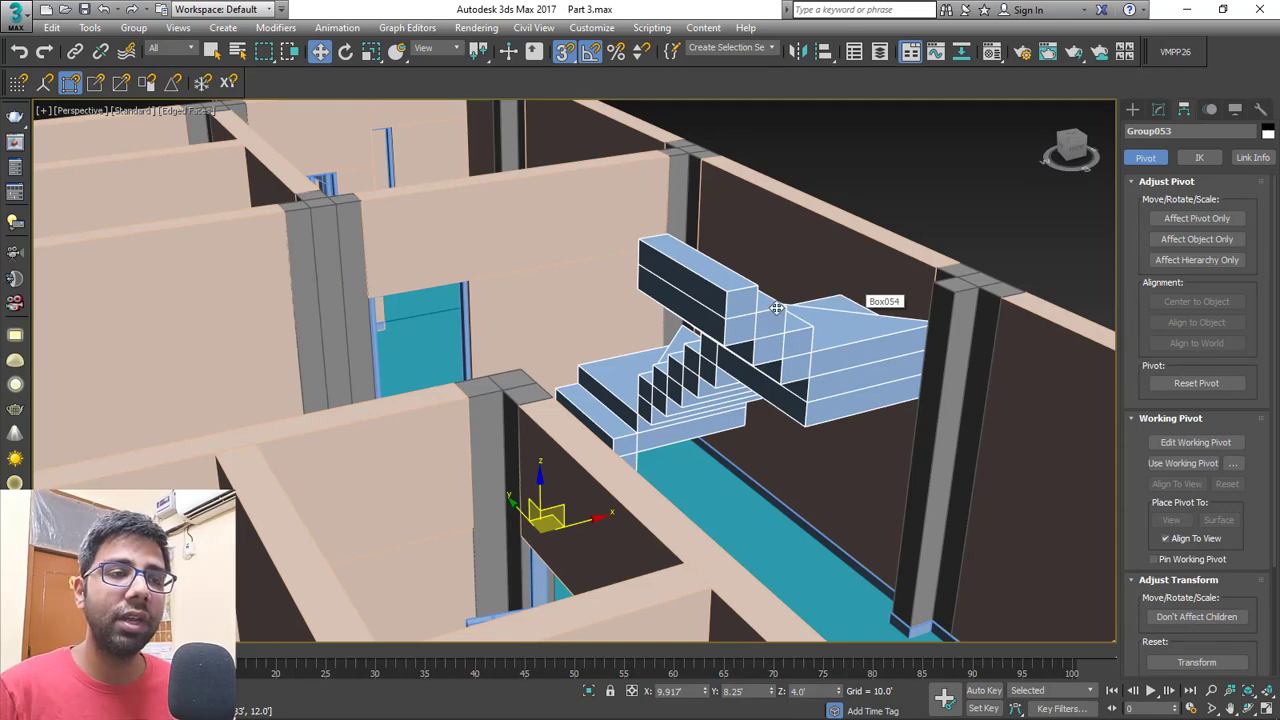
pyautogui.keyDown('alt'); pyautogui.moveTo(855, 302); pyautogui.dragTo(786, 351, button='middle'); pyautogui.keyUp('alt')
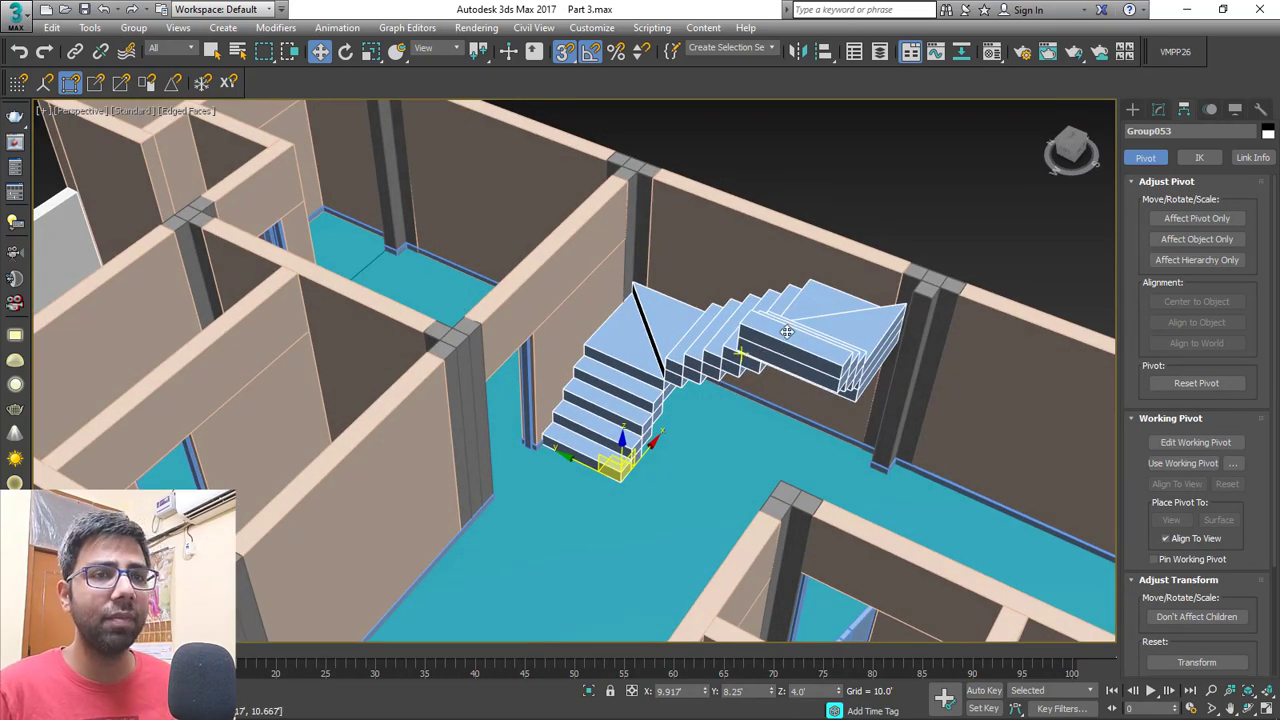
pyautogui.click(974, 196)
pyautogui.scroll(5, 619, 490)
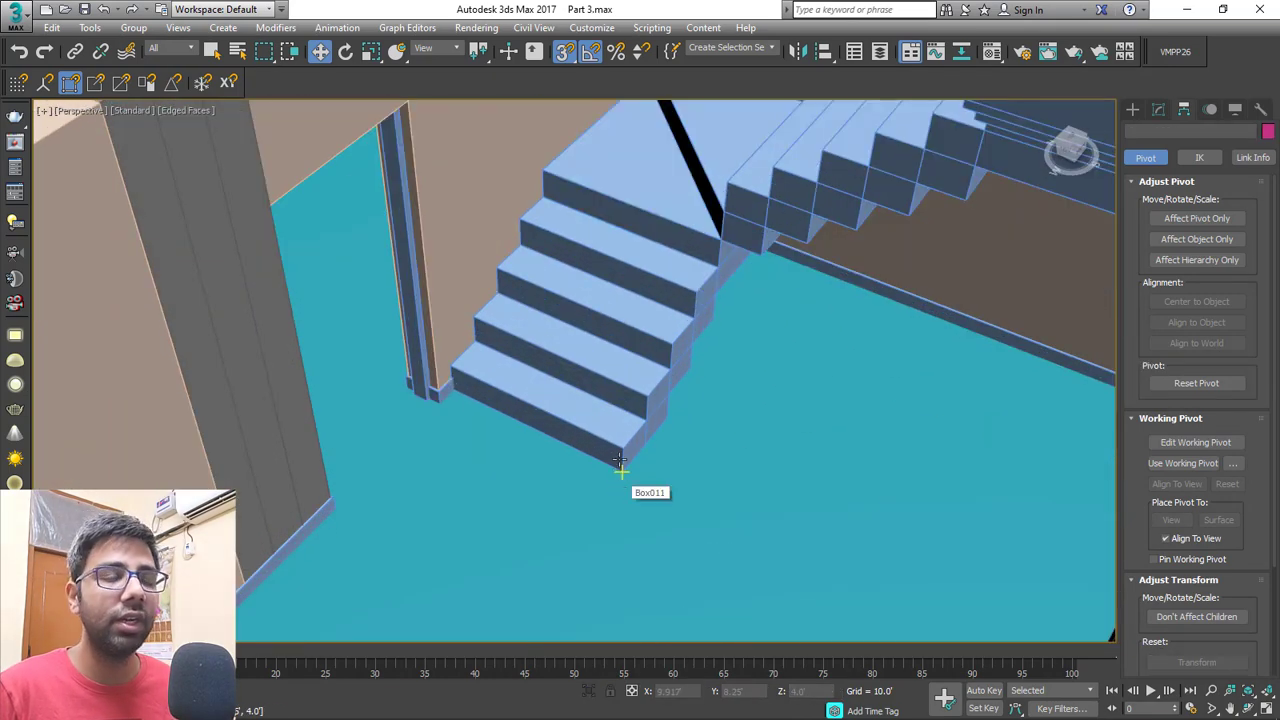
pyautogui.scroll(6, 620, 460)
pyautogui.keyDown('alt'); pyautogui.moveTo(567, 420); pyautogui.dragTo(393, 212, button='middle'); pyautogui.keyUp('alt')
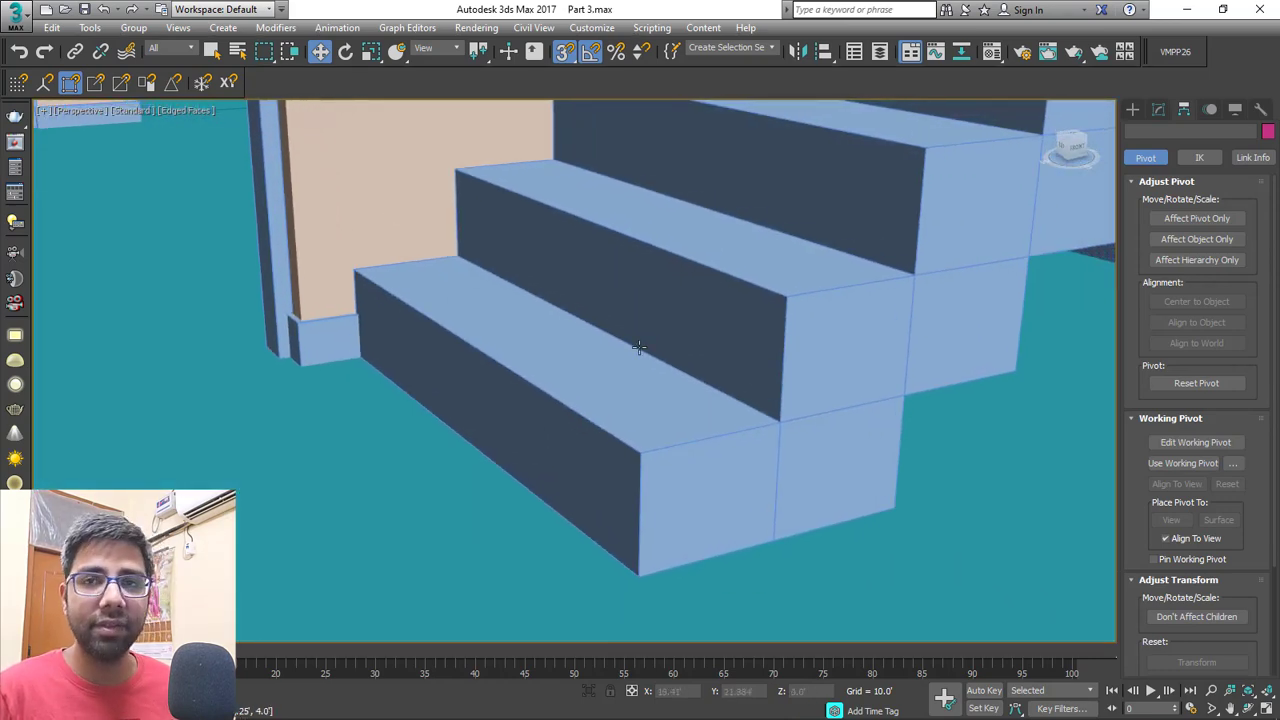
pyautogui.moveTo(640, 348); pyautogui.dragTo(615, 335, button='middle')
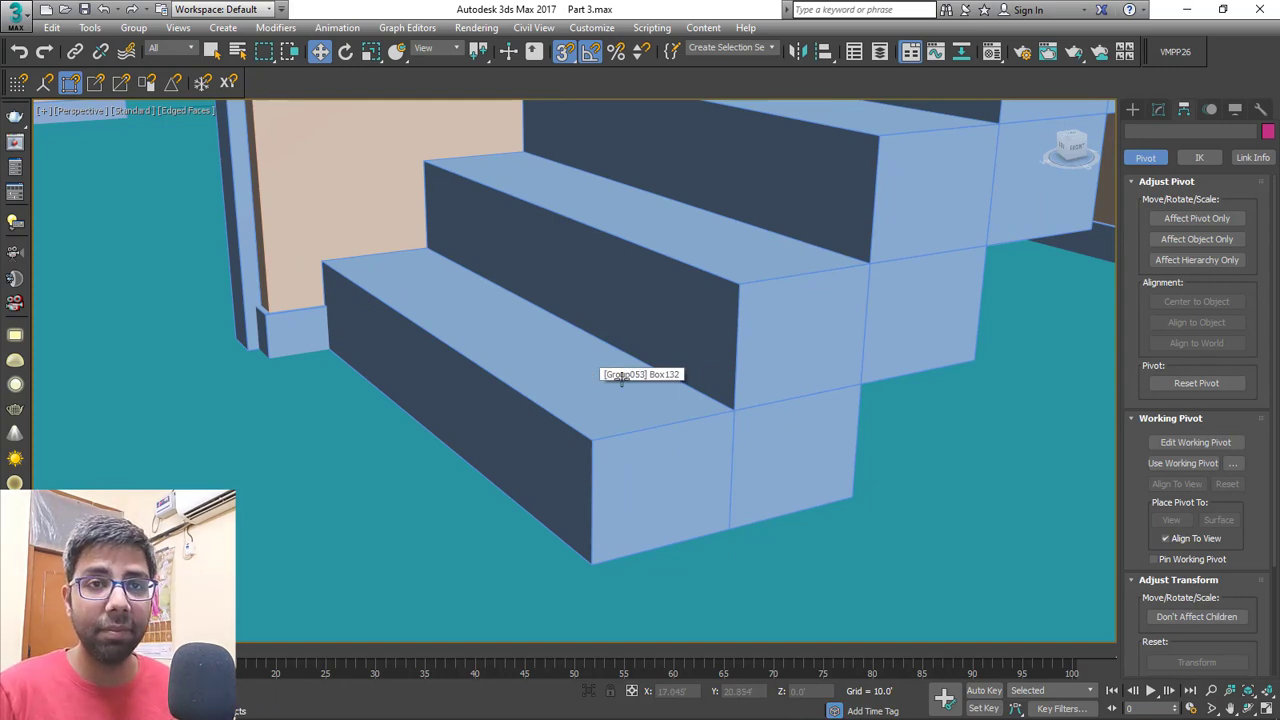
pyautogui.keyDown('alt'); pyautogui.moveTo(621, 378); pyautogui.dragTo(463, 317, button='middle'); pyautogui.keyUp('alt')
# Draw a box about 6.1' long, 2.2' wide and 0.9' high on the ground near the lowest stair step.
pyautogui.moveTo(463, 317); pyautogui.dragTo(531, 423)
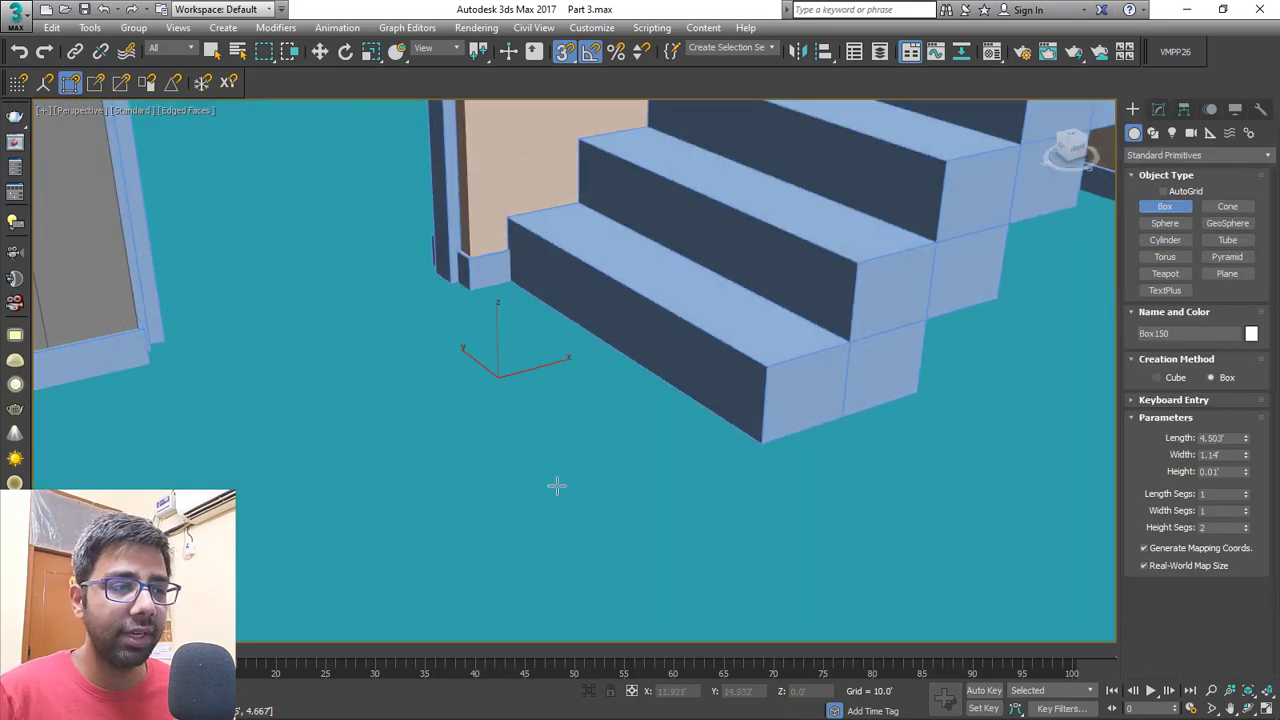
pyautogui.moveTo(557, 486)
pyautogui.mouseDown()
pyautogui.moveTo(531, 517)
pyautogui.moveTo(546, 489)
pyautogui.mouseUp()
pyautogui.press('F3')
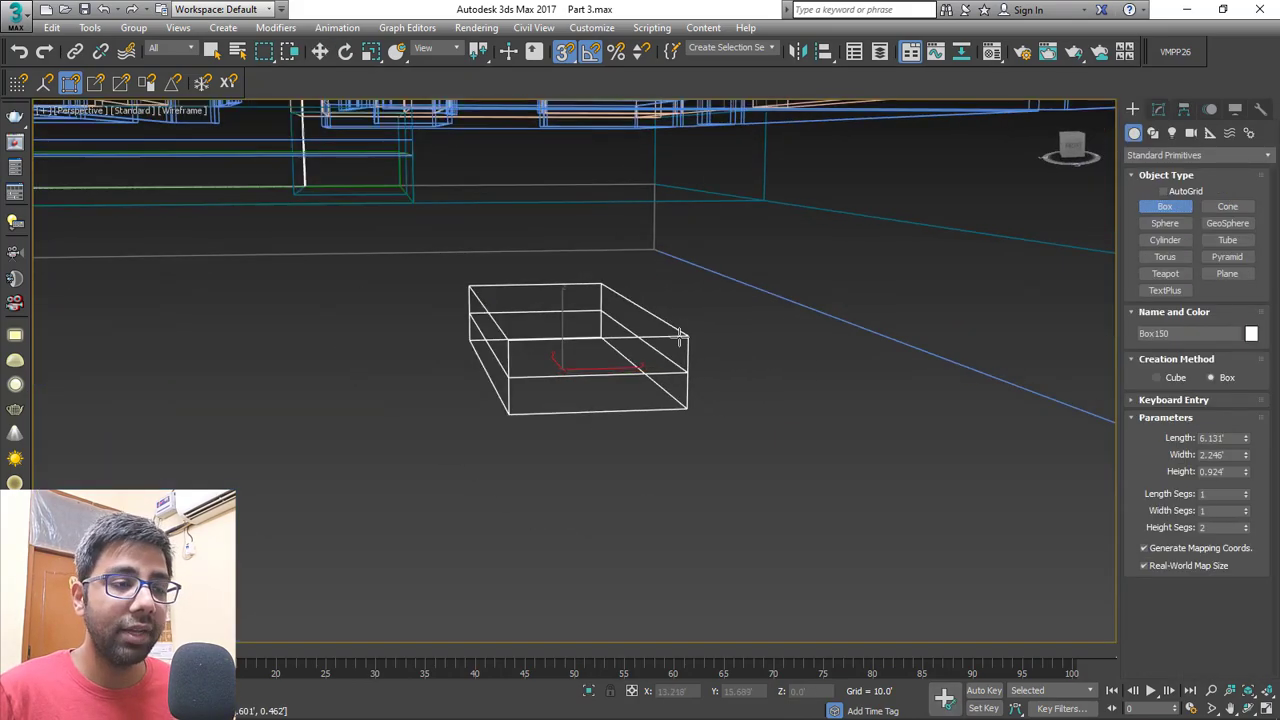
pyautogui.click(679, 340)
# Move the new box about 21' along X, away from the staircase, and isolate it in shaded display.
pyautogui.scroll(-4, 679, 340)
pyautogui.keyDown('alt'); pyautogui.moveTo(679, 340); pyautogui.dragTo(398, 400, button='middle'); pyautogui.keyUp('alt')
pyautogui.press('w')
pyautogui.moveTo(412, 385); pyautogui.dragTo(914, 366)
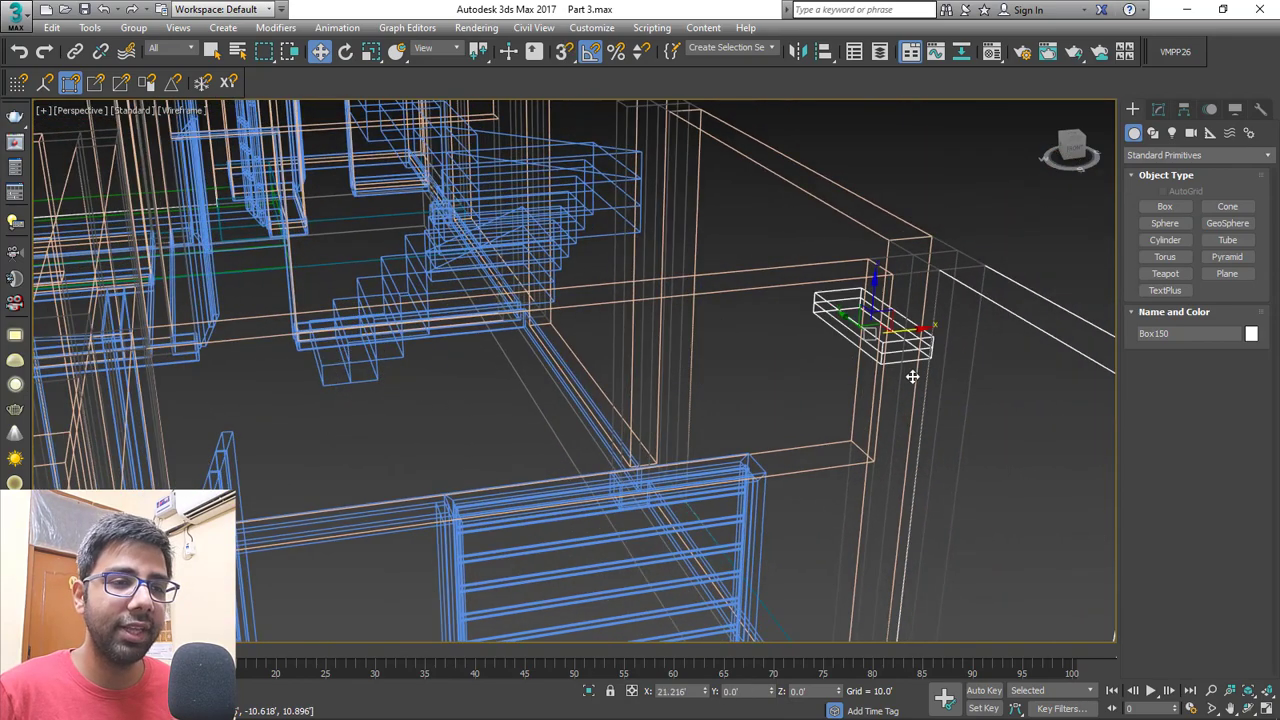
pyautogui.press('F3')
pyautogui.scroll(-3, 709, 400)
pyautogui.hotkey('alt', 'q')
pyautogui.scroll(3, 868, 373)
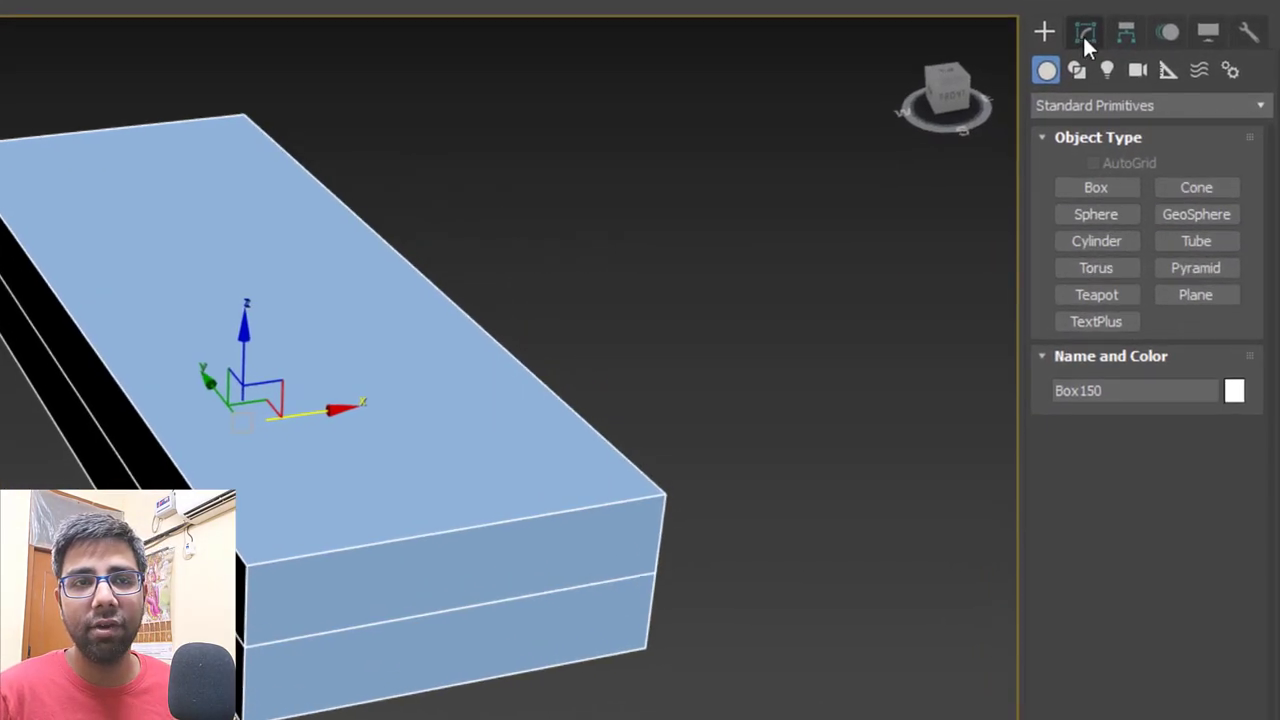
# Set the isolated box's height to 1 inch in its parameters.
pyautogui.click(1158, 109)
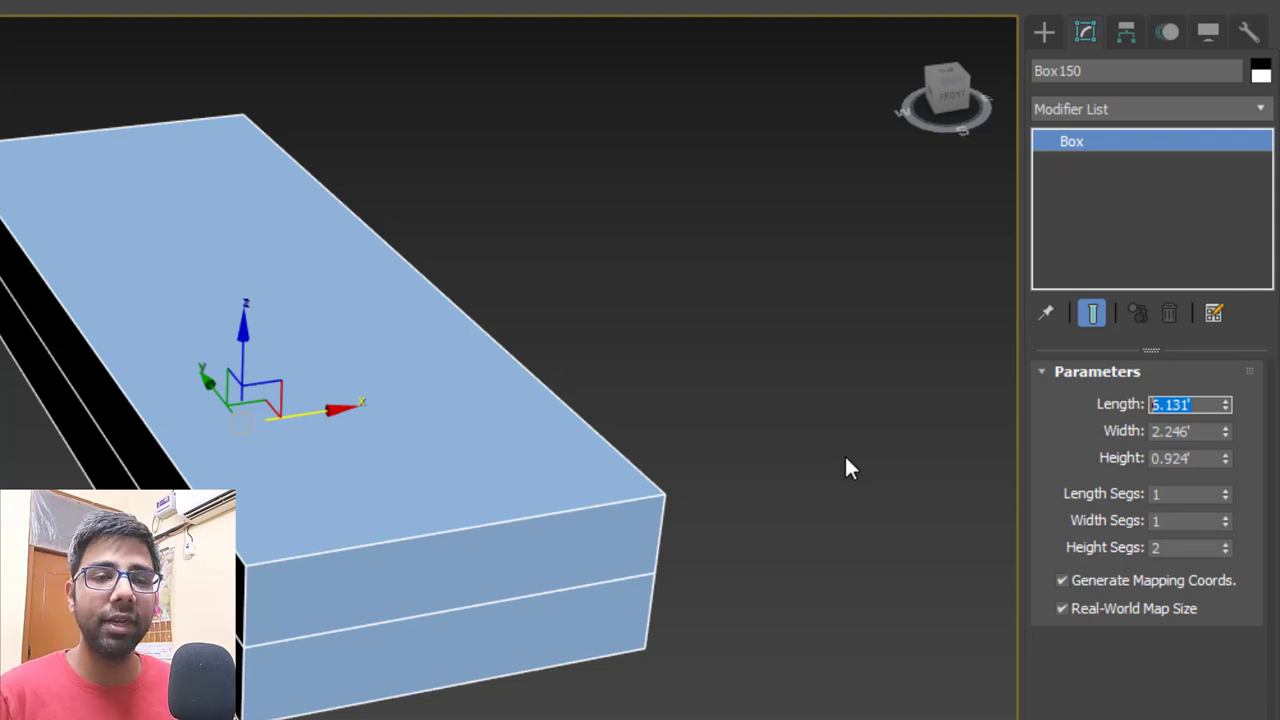
pyautogui.doubleClick(1190, 458)
pyautogui.write('1')
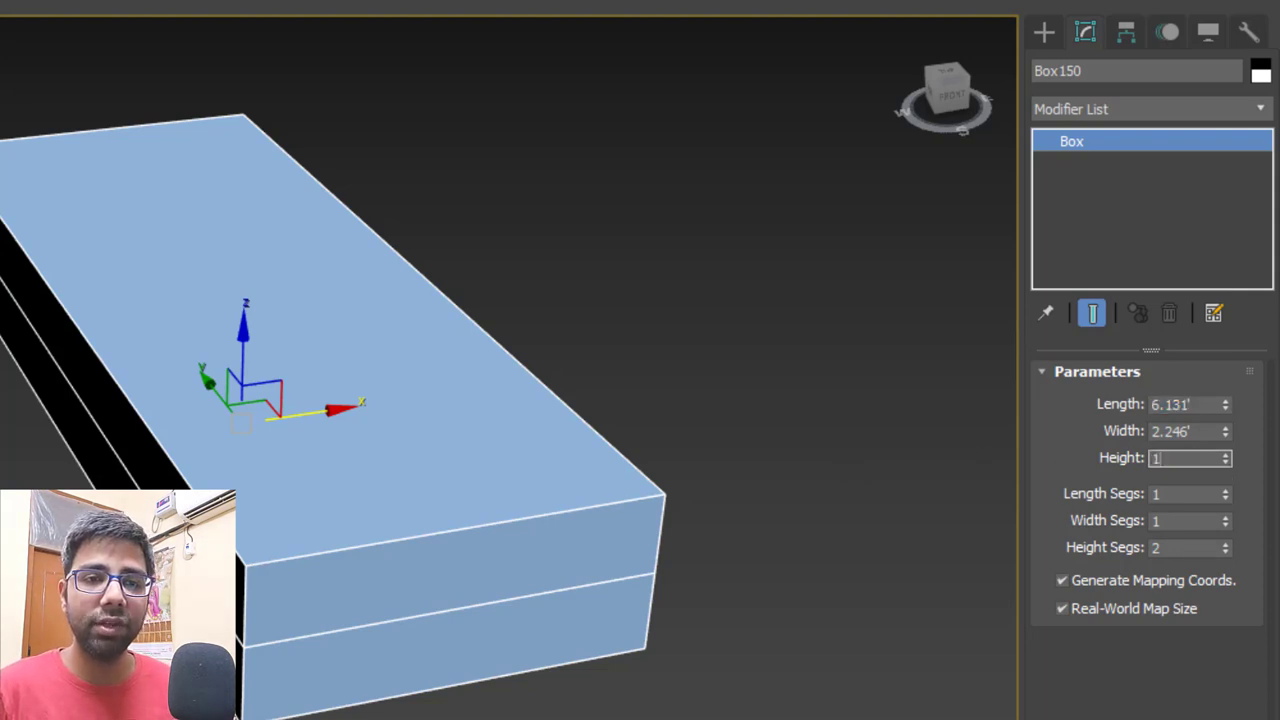
pyautogui.write('"')
pyautogui.press('Return')
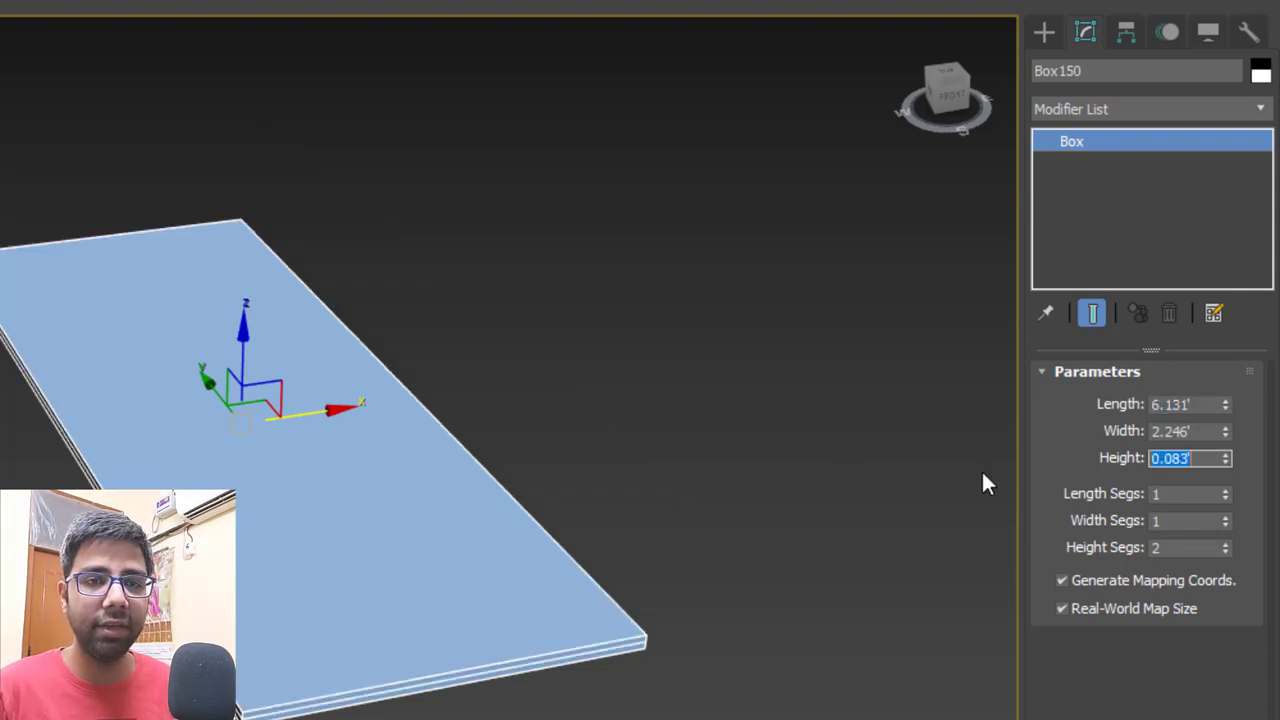
# Set the box's width to 10 inches.
pyautogui.hotkey('shift', 'Tab')
pyautogui.write('10"')
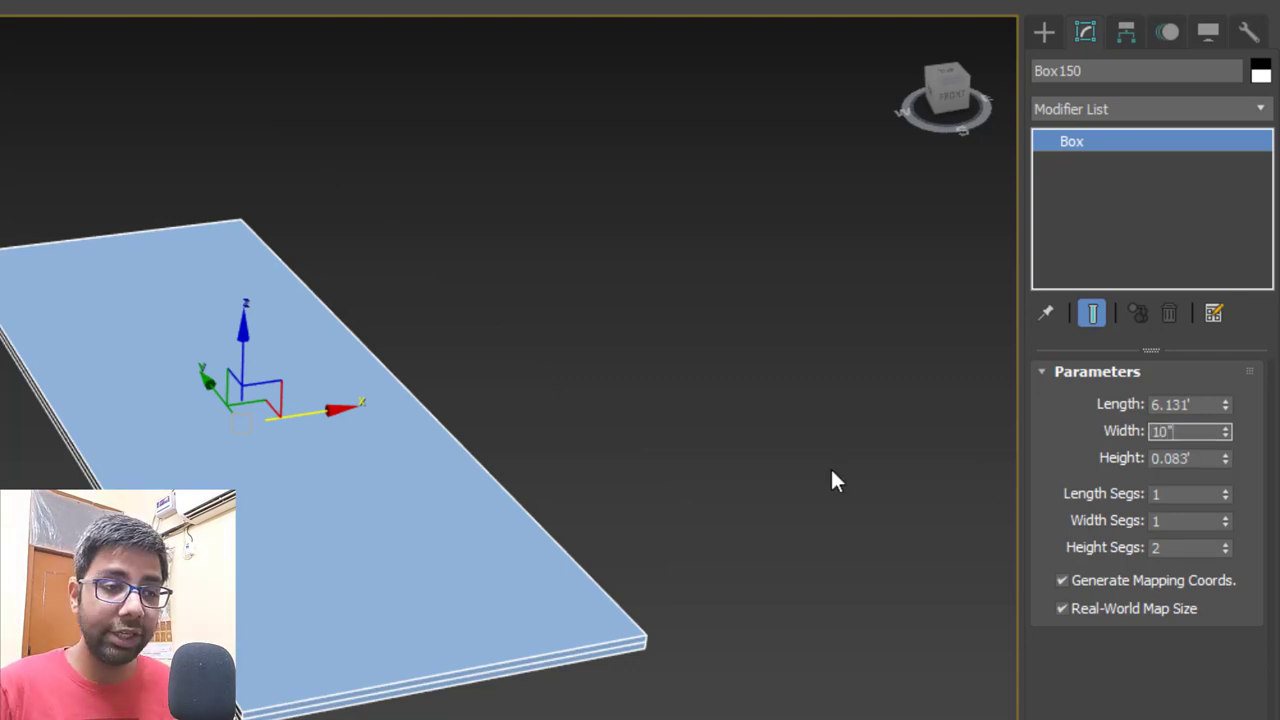
pyautogui.press('Return')
pyautogui.scroll(2, 560, 615)
pyautogui.scroll(2, 537, 636)
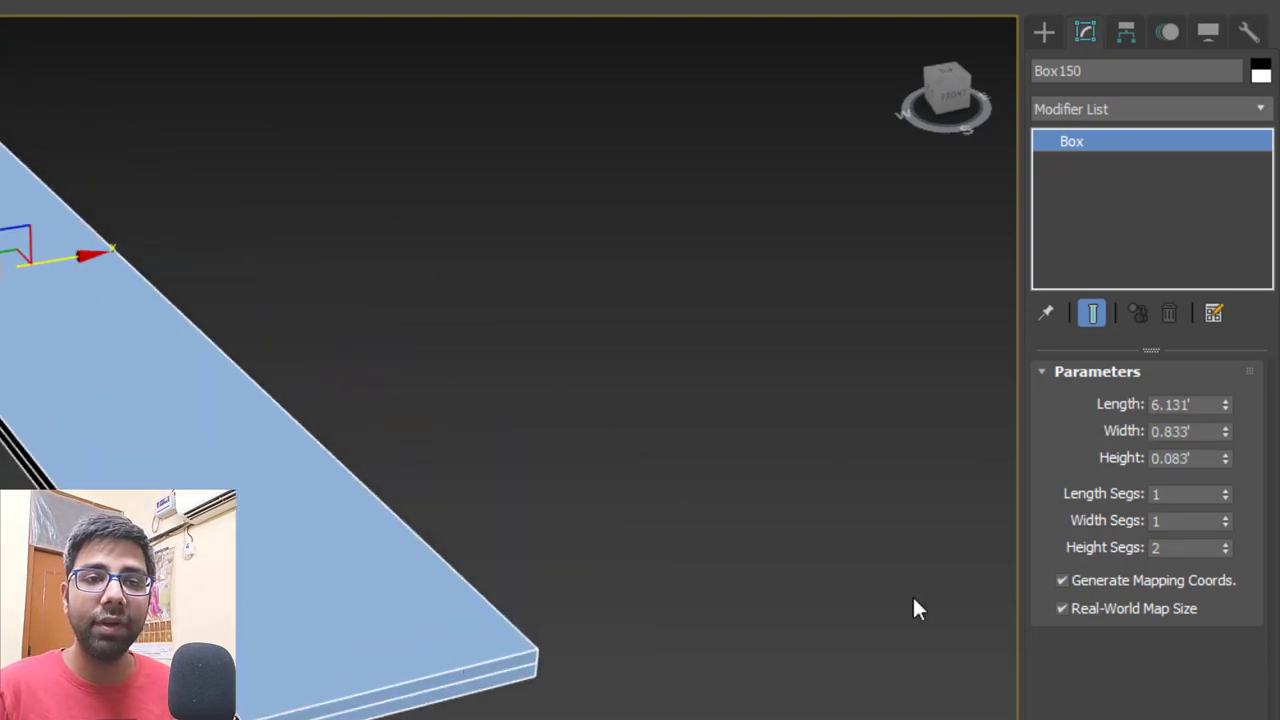
# Set the box's width to 11 inches.
pyautogui.doubleClick(1201, 431)
pyautogui.write('11')
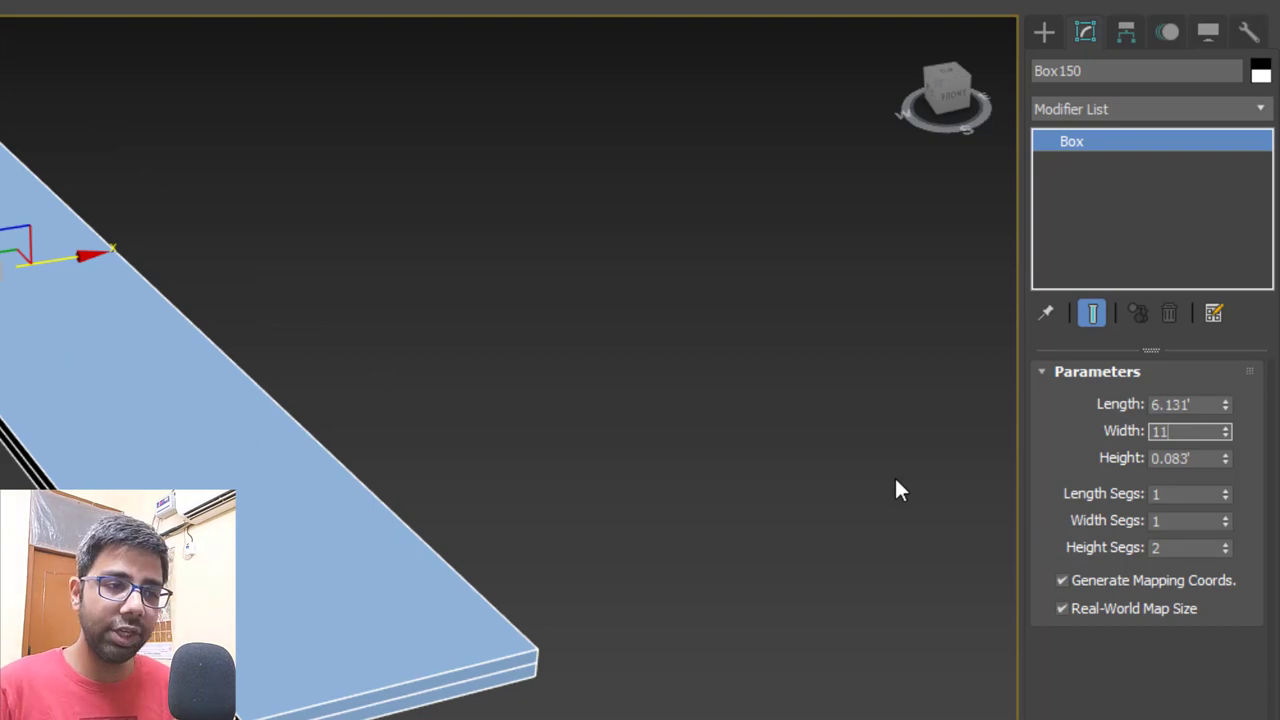
pyautogui.write('"')
pyautogui.press('Return')
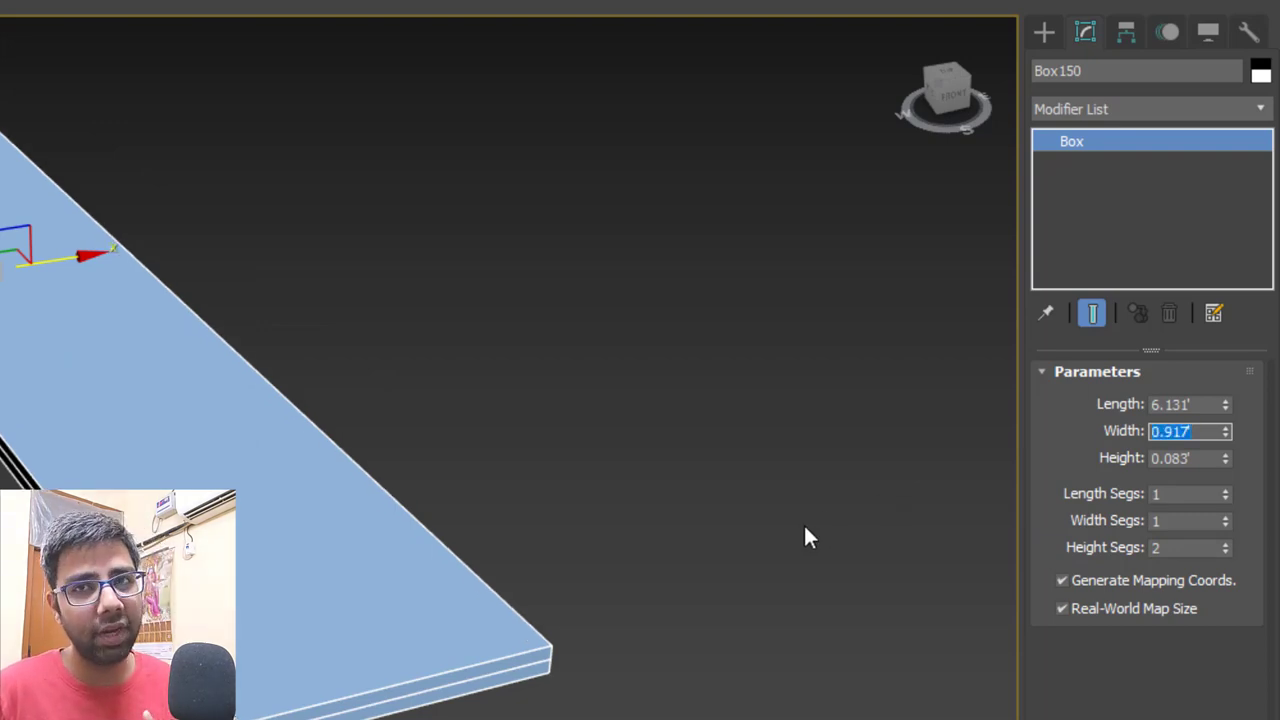
# Set the box's length to 4 feet 1 inch.
pyautogui.doubleClick(1202, 404)
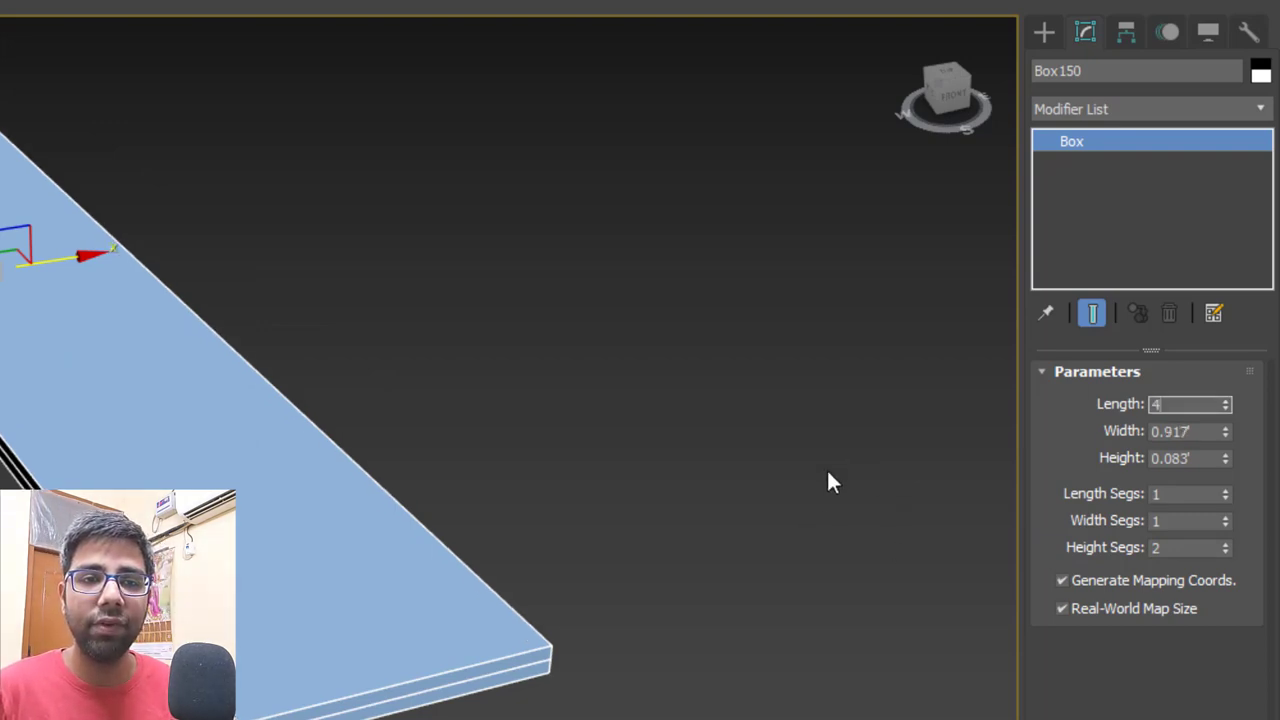
pyautogui.press('Return')
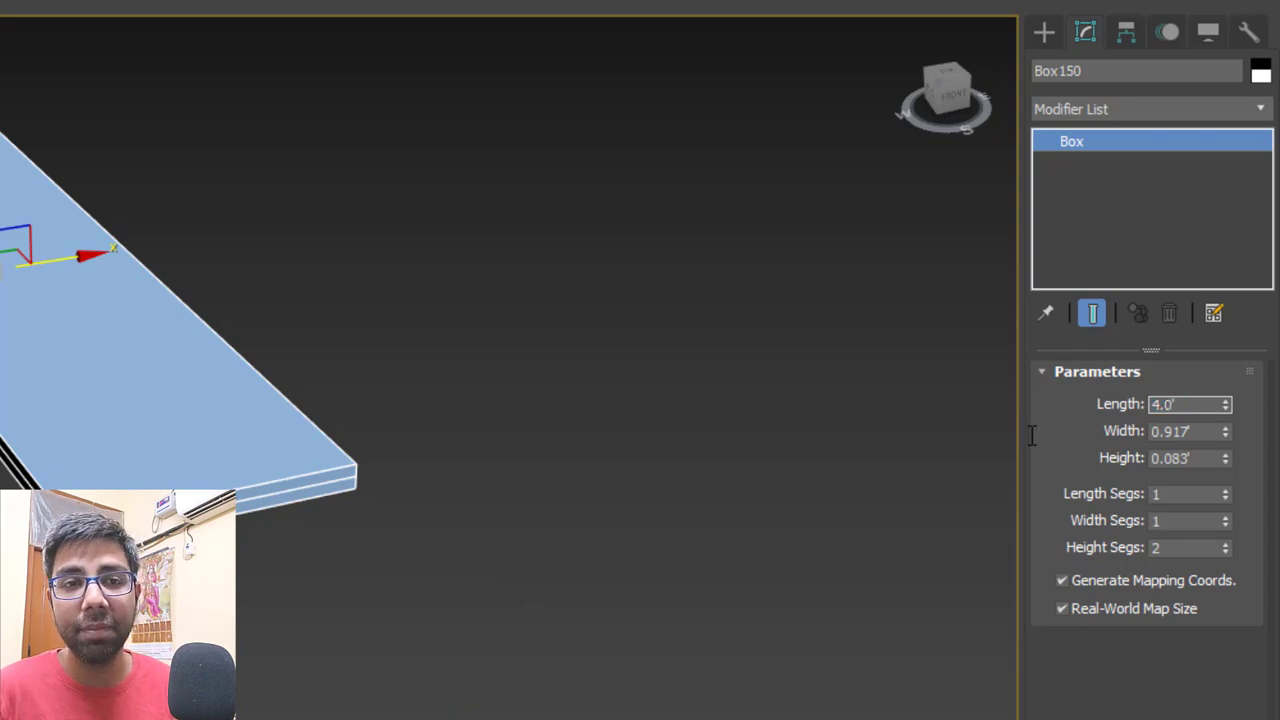
pyautogui.write('4')
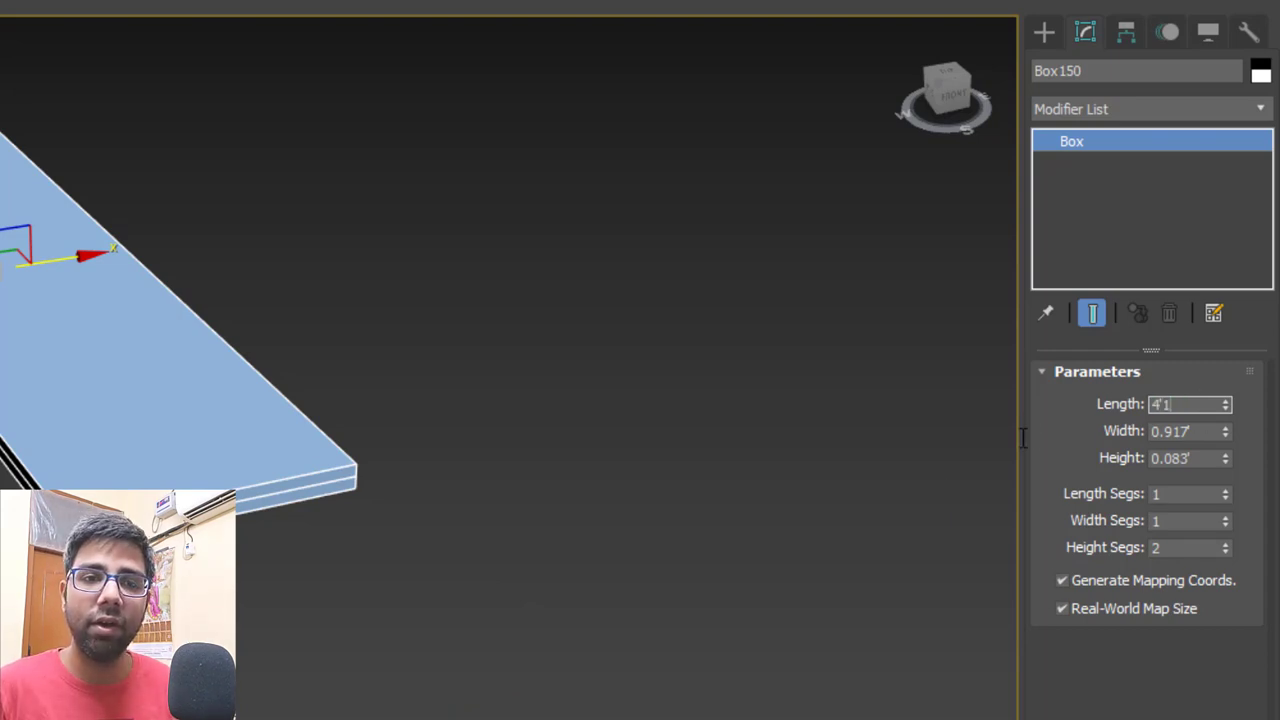
pyautogui.write("'1")
pyautogui.press('Return')
# Reduce the box's height segments to 1 and convert it to an Editable Poly.
pyautogui.moveTo(390, 367); pyautogui.dragTo(466, 469, button='middle')
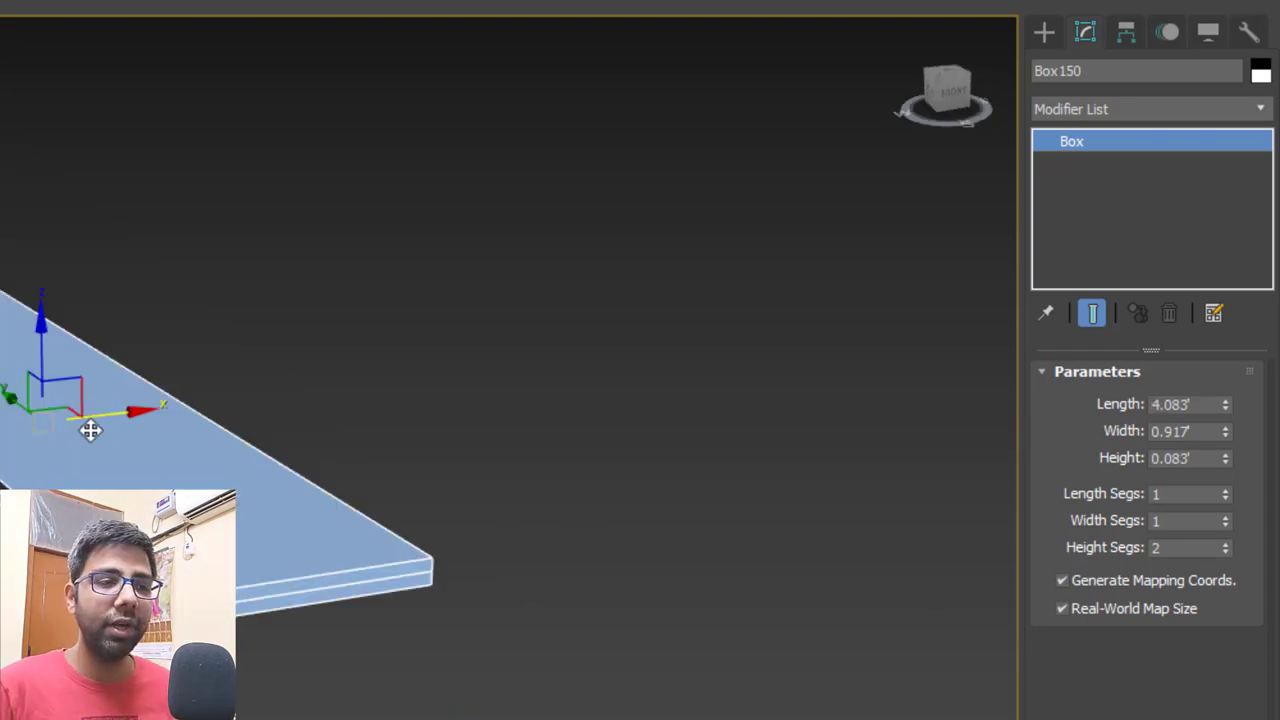
pyautogui.click(1226, 551)
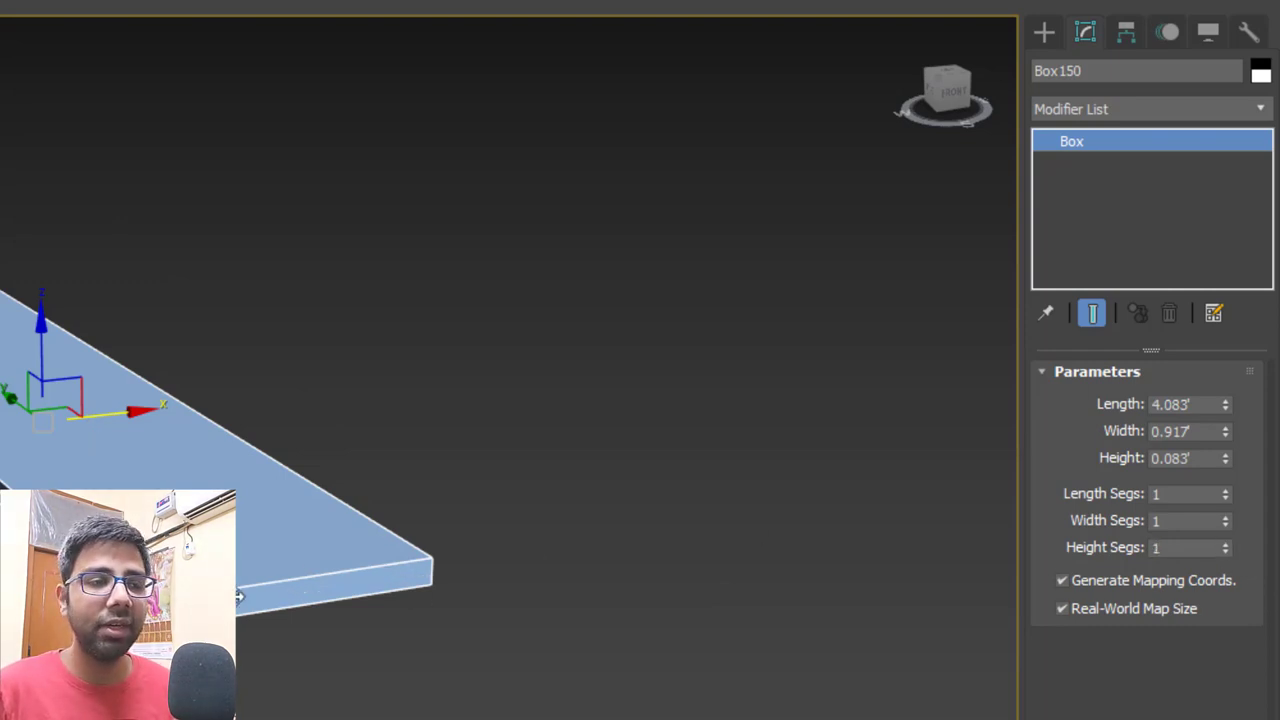
pyautogui.moveTo(240, 597); pyautogui.dragTo(326, 567, button='middle')
pyautogui.scroll(-3, 314, 457)
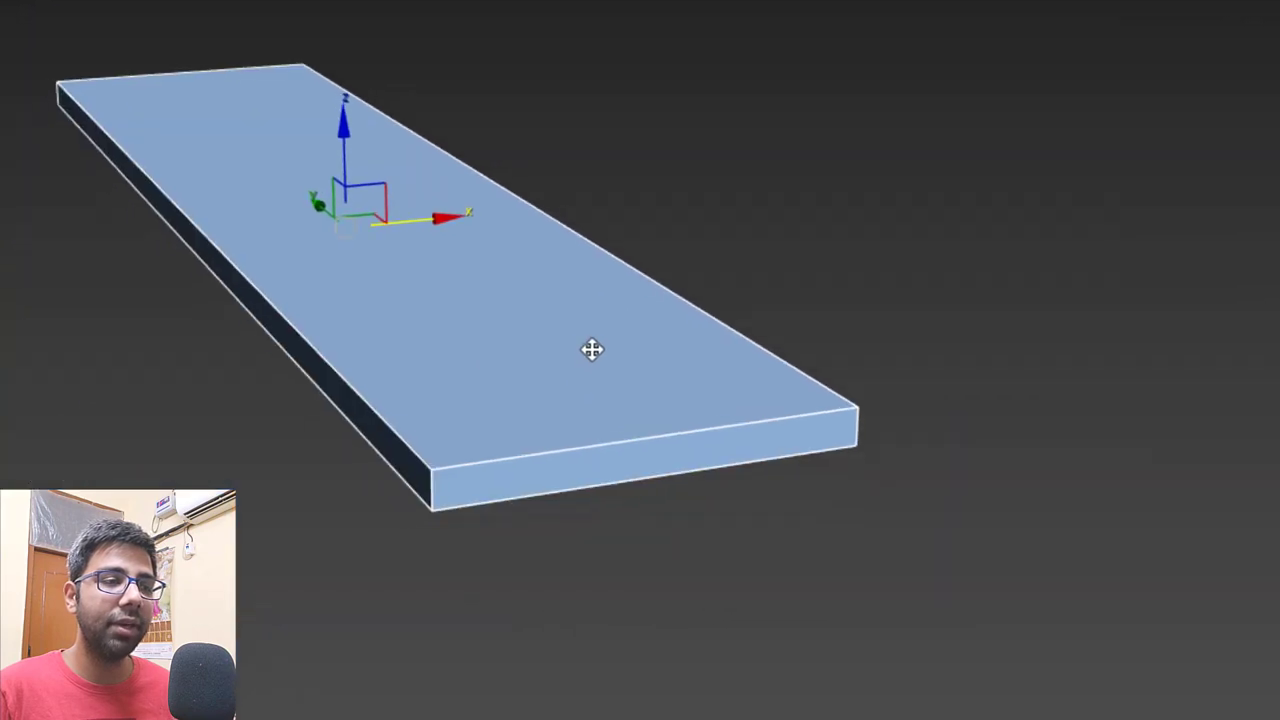
pyautogui.rightClick(731, 290)
pyautogui.moveTo(686, 560)
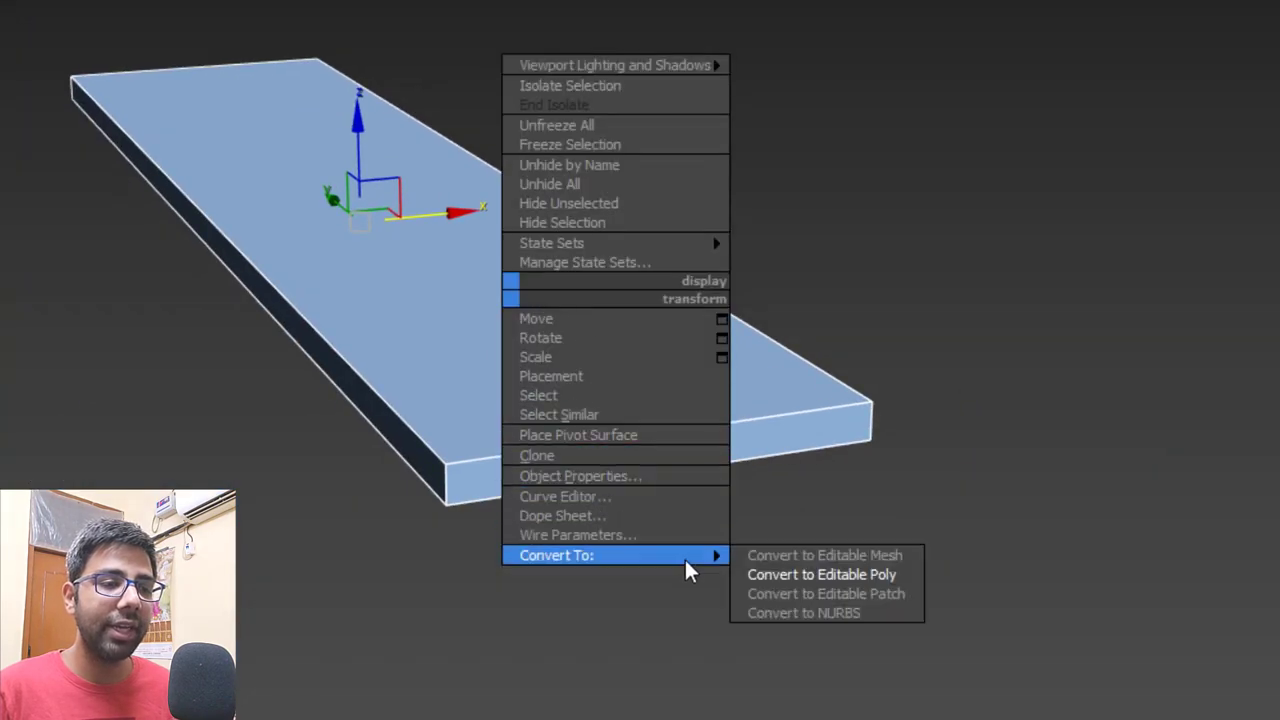
pyautogui.click(810, 574)
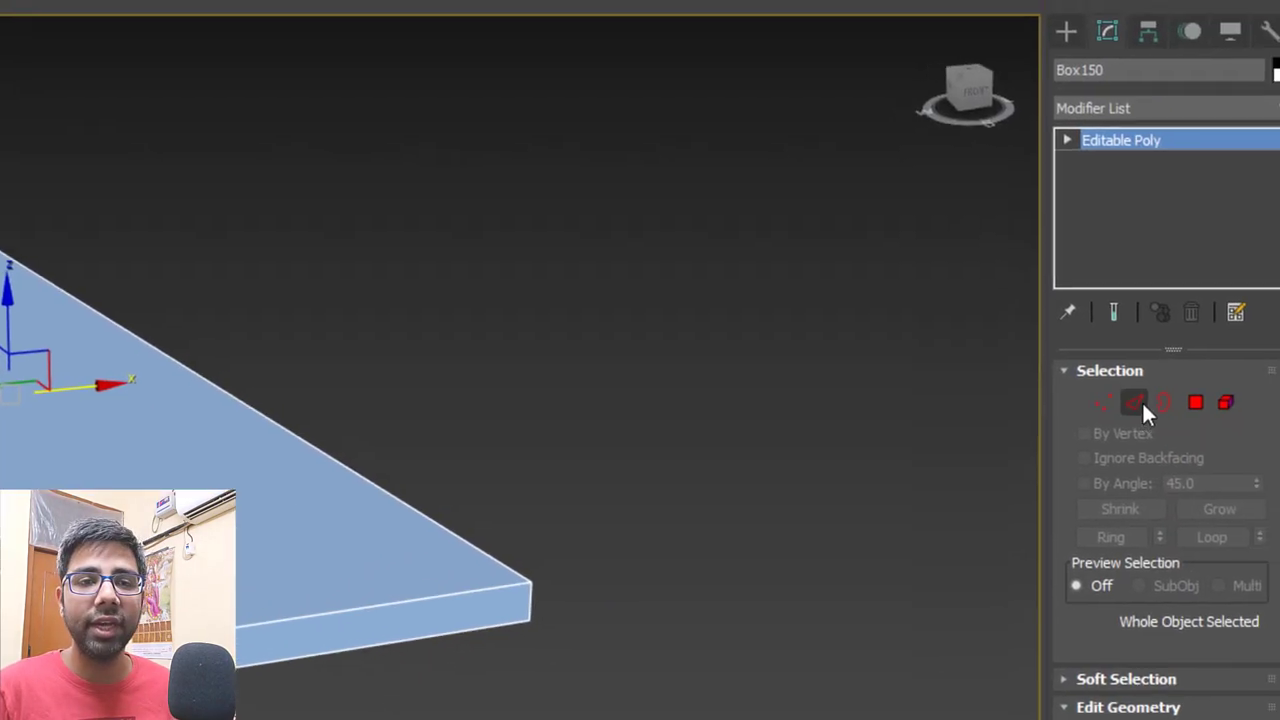
# At Edge level, select the upper and lower edges of the slab's dark long side and its adjoining short front end.
pyautogui.click(1113, 410)
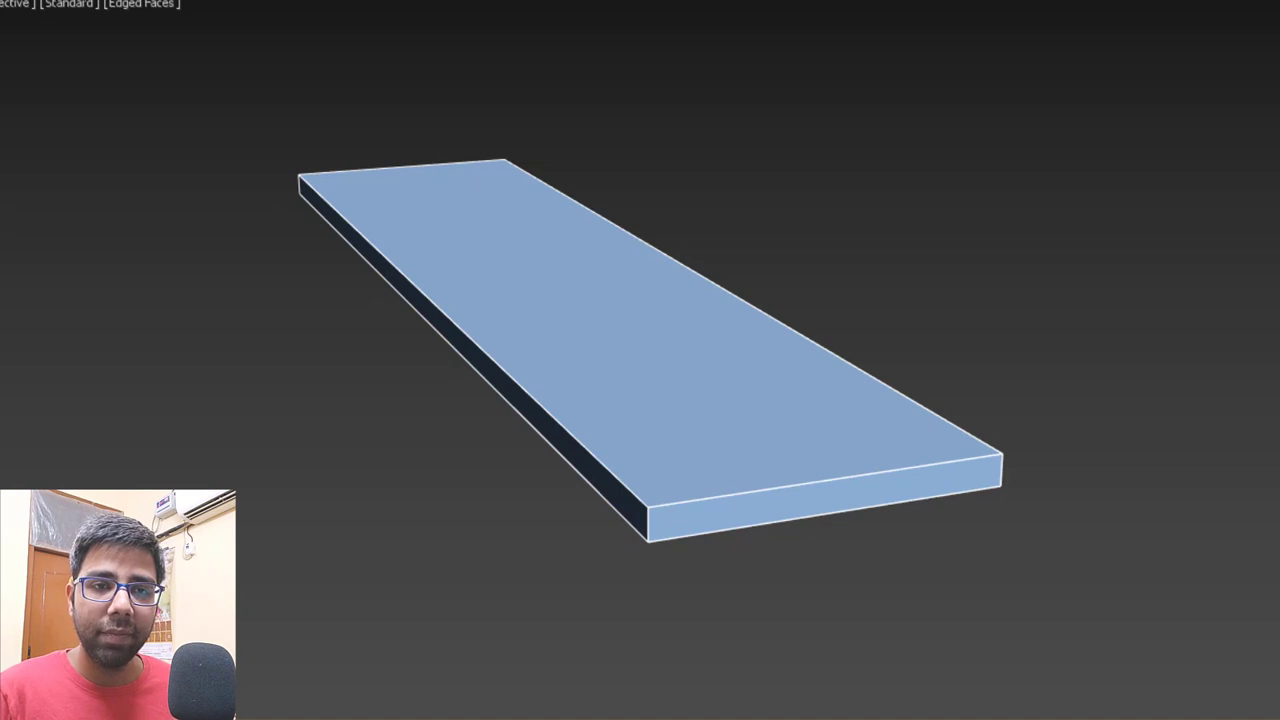
pyautogui.moveTo(479, 486); pyautogui.dragTo(480, 487)
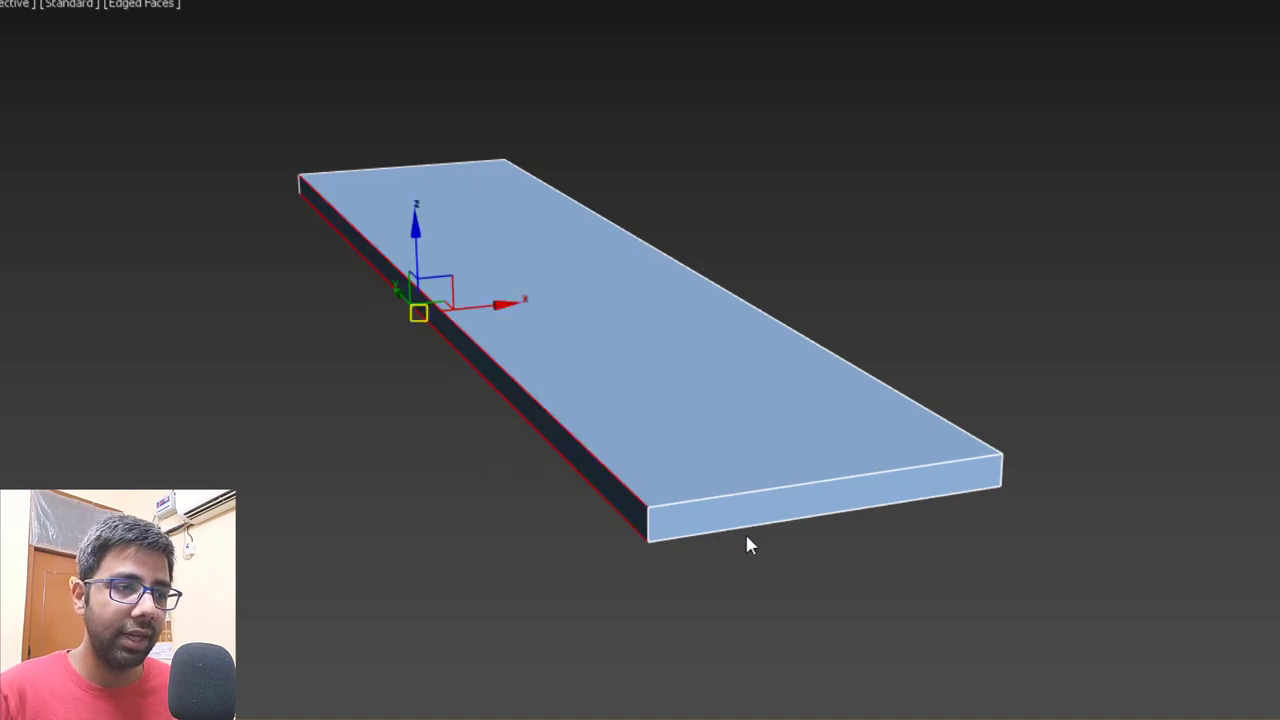
pyautogui.keyDown('ctrl'); pyautogui.click(750, 505); pyautogui.keyUp('ctrl')
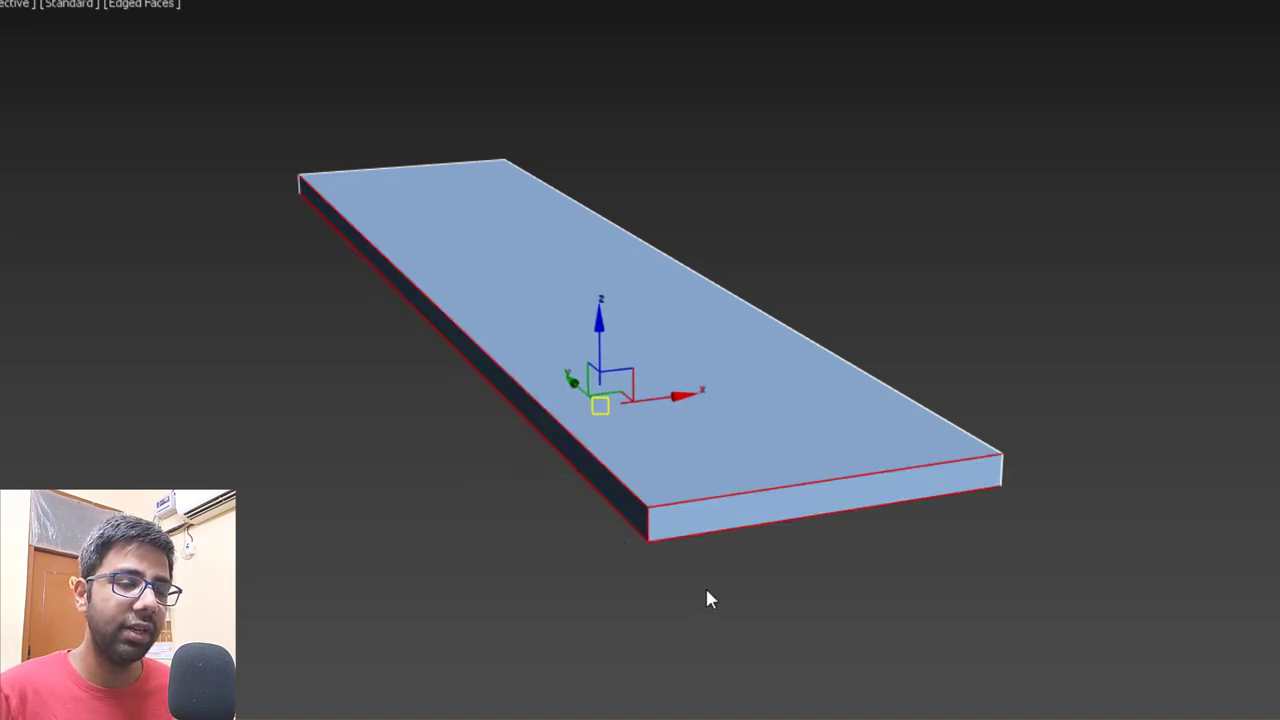
pyautogui.moveTo(706, 589); pyautogui.dragTo(781, 553, button='middle')
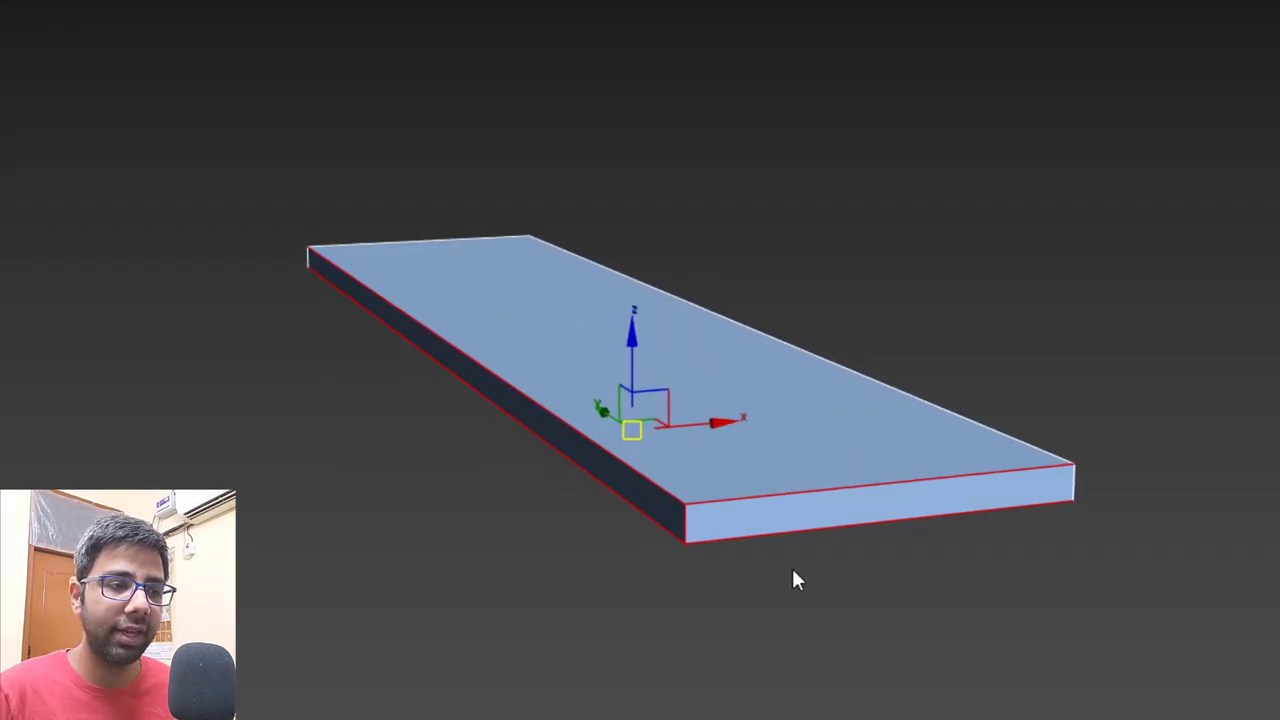
pyautogui.scroll(4, 791, 578)
# Chamfer the slab's selected edges with an amount of 1 inch and 6 segments.
pyautogui.rightClick(801, 455)
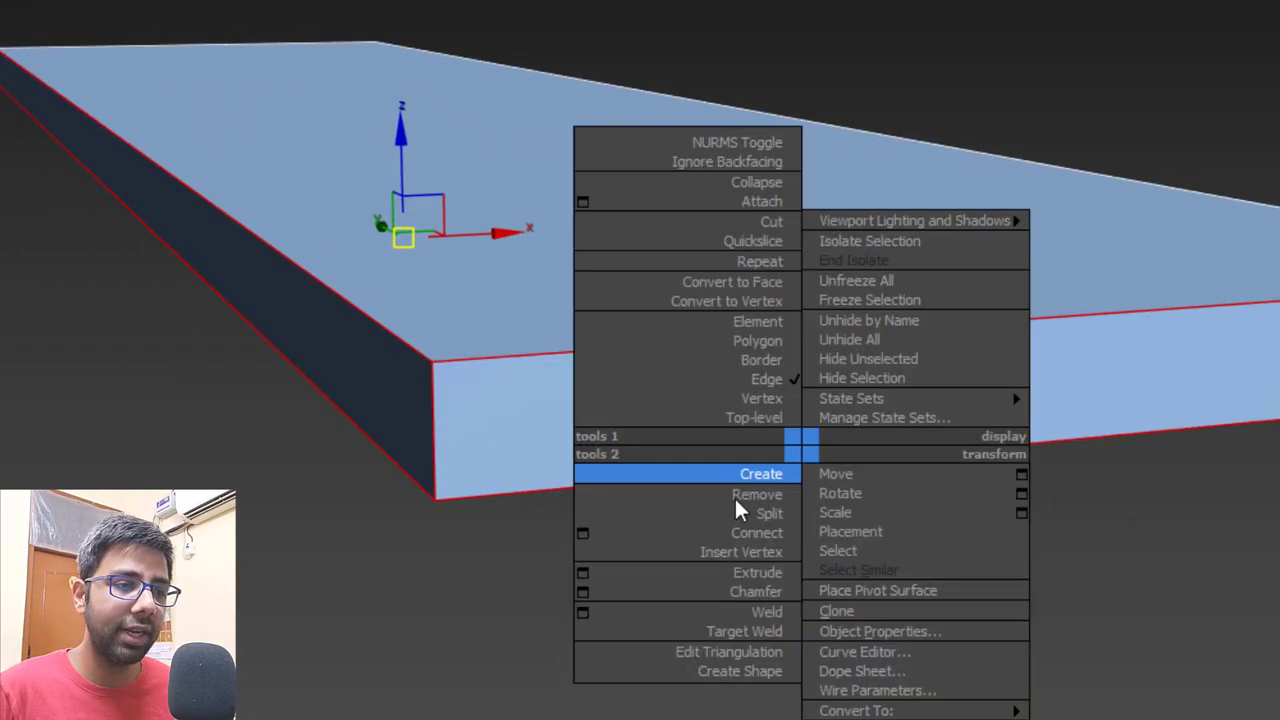
pyautogui.click(583, 592)
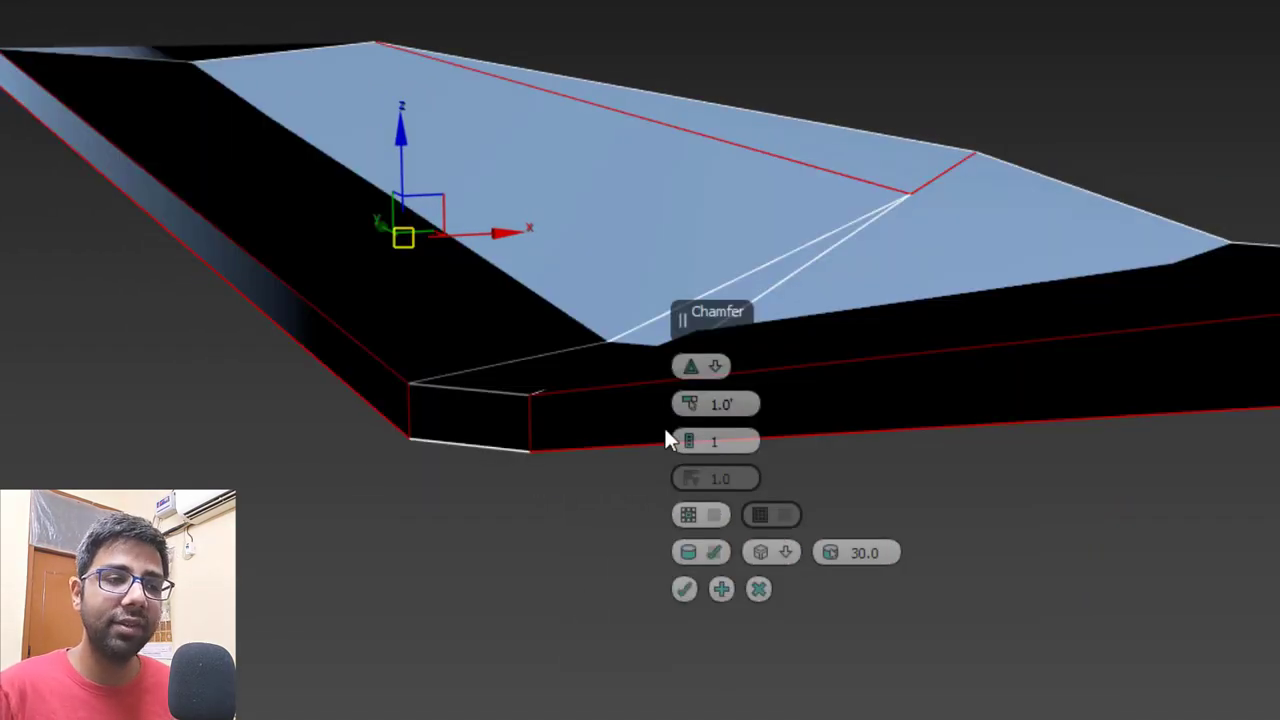
pyautogui.moveTo(690, 400)
pyautogui.mouseDown()
pyautogui.moveTo(703, 246)
pyautogui.moveTo(688, 415)
pyautogui.mouseUp()
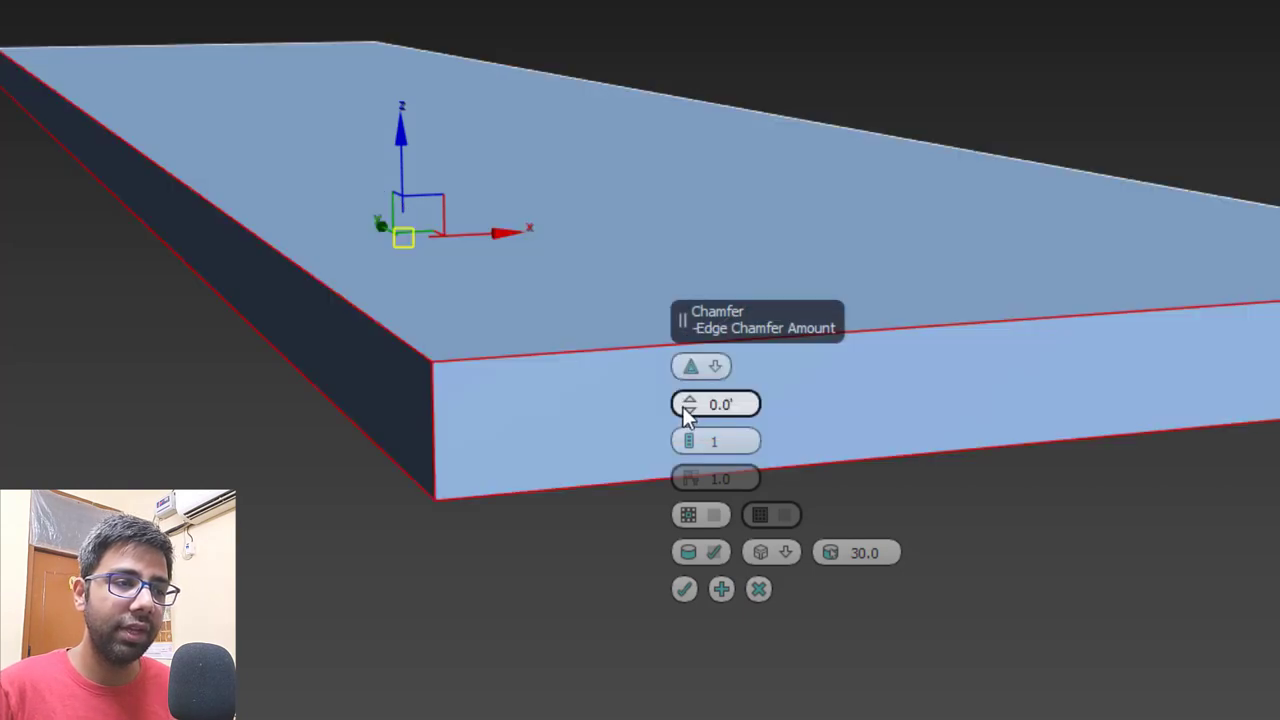
pyautogui.click(686, 404)
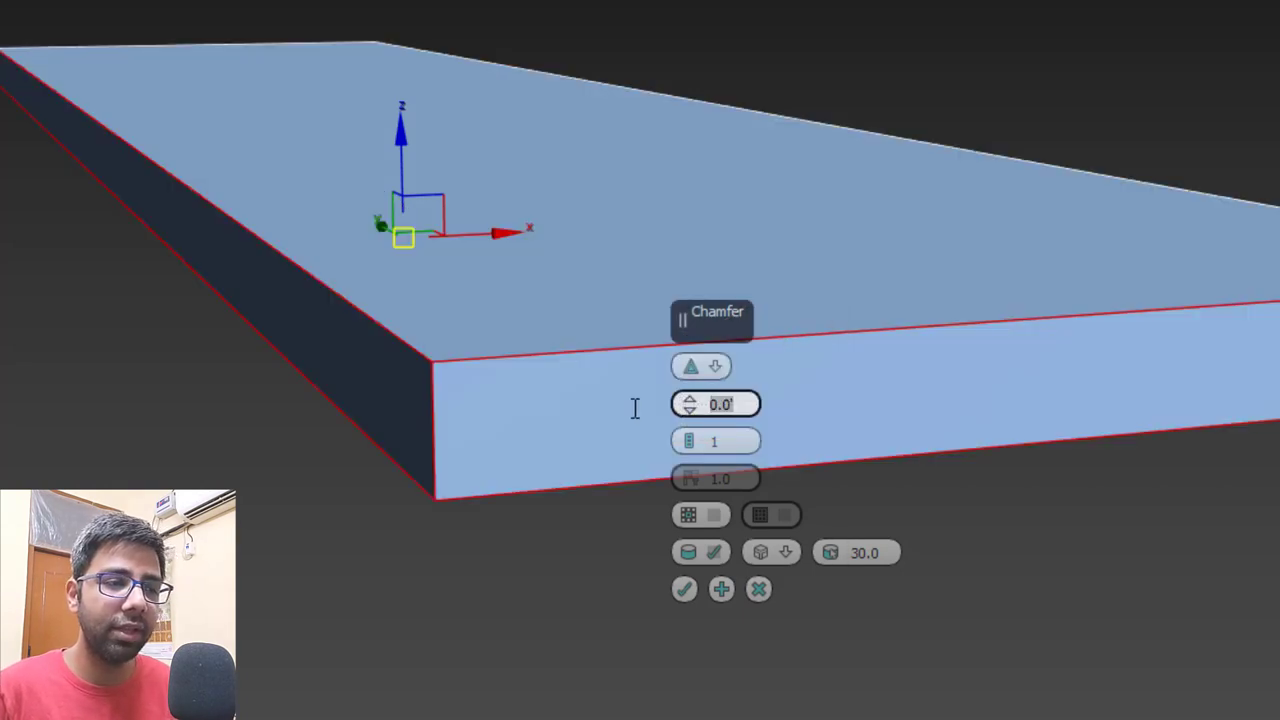
pyautogui.write('1')
pyautogui.press('Return')
pyautogui.moveTo(686, 446); pyautogui.dragTo(686, 428)
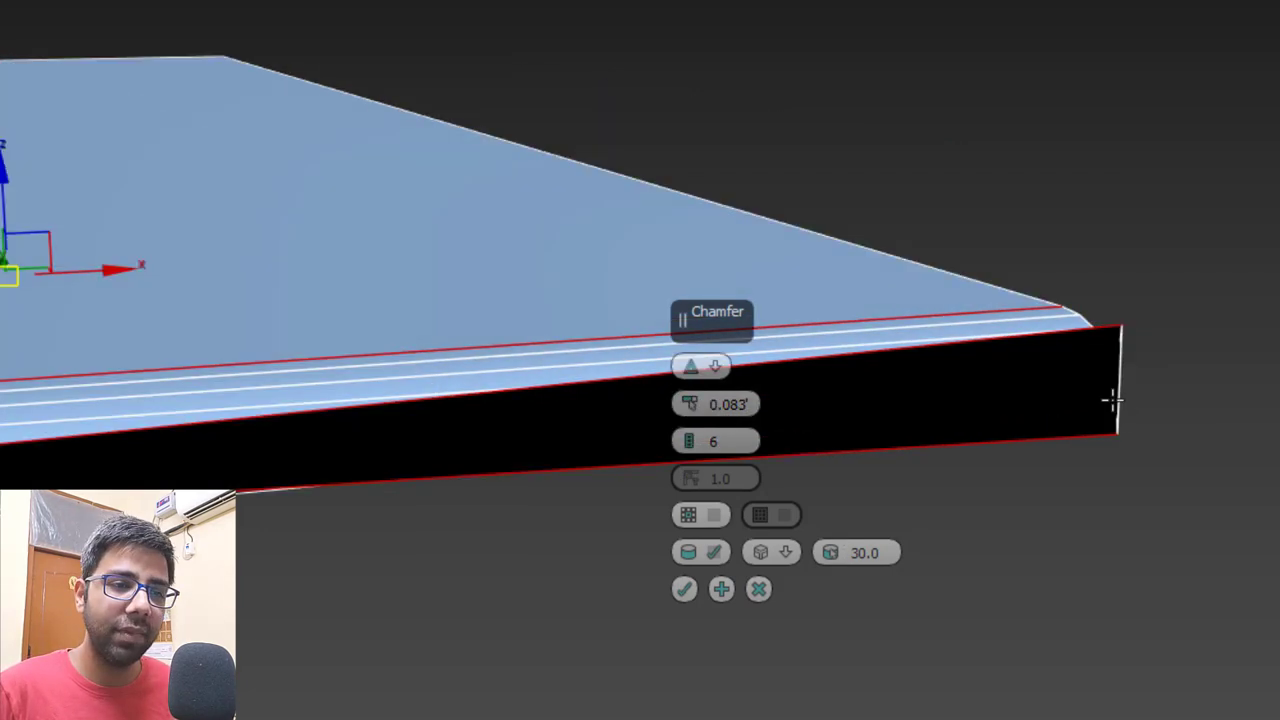
# Set the slab's edge chamfer amount to 1 cm and apply the chamfer.
pyautogui.keyDown('ctrl'); pyautogui.click(1113, 400); pyautogui.keyUp('ctrl')
pyautogui.scroll(-5, 1169, 385)
pyautogui.keyDown('alt'); pyautogui.moveTo(852, 314); pyautogui.dragTo(1120, 345, button='middle'); pyautogui.keyUp('alt')
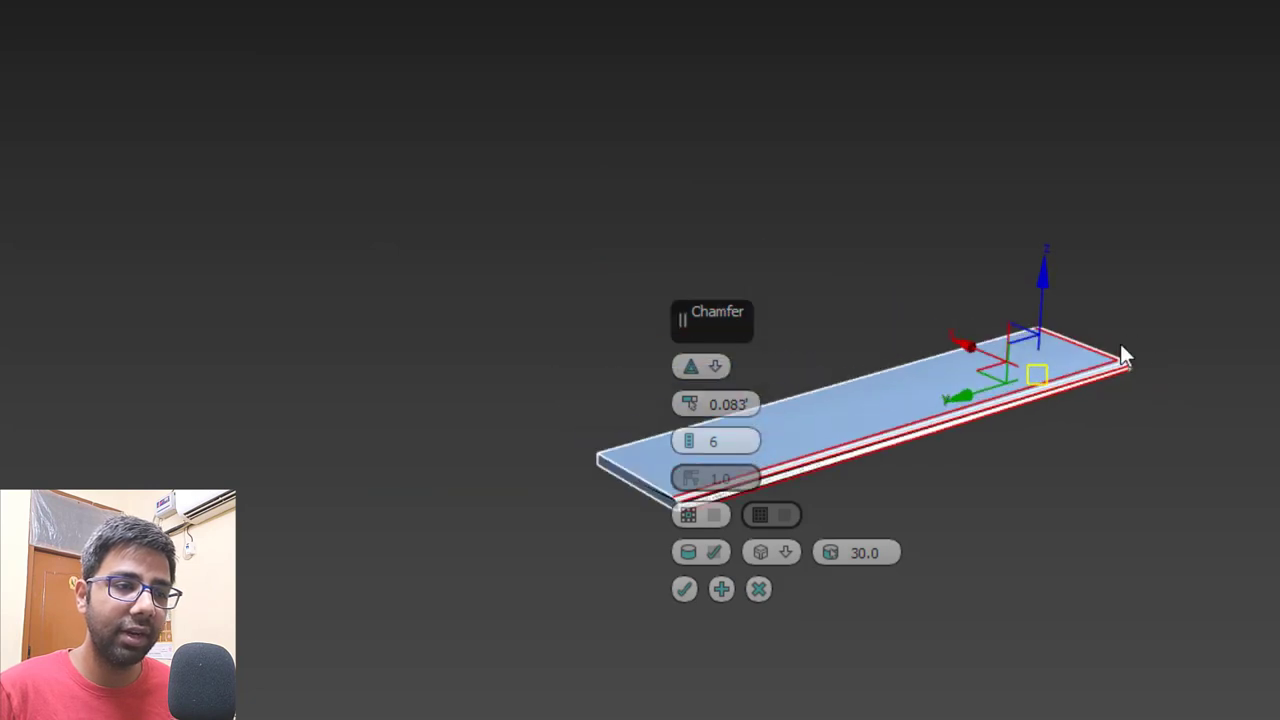
pyautogui.moveTo(887, 382); pyautogui.dragTo(1134, 309, button='middle')
pyautogui.scroll(6, 907, 456)
pyautogui.scroll(-2, 907, 457)
pyautogui.keyDown('alt'); pyautogui.moveTo(896, 451); pyautogui.dragTo(850, 329, button='middle'); pyautogui.keyUp('alt')
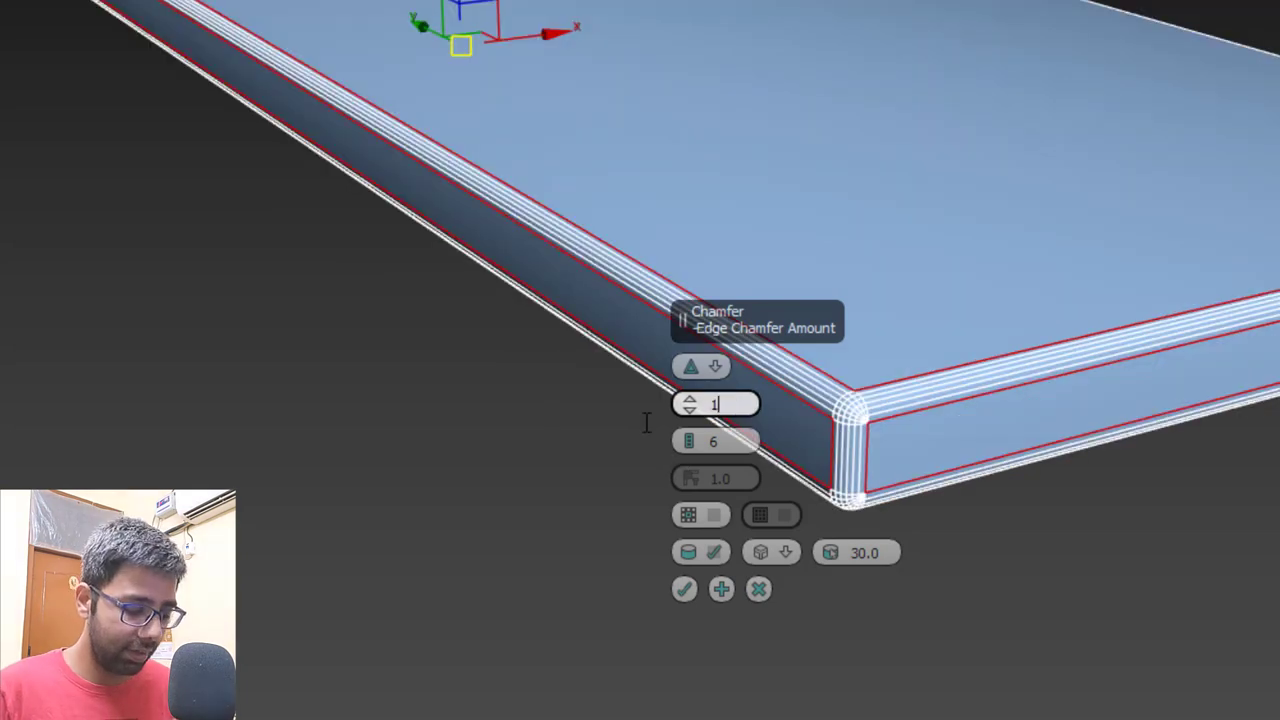
pyautogui.write('1cm')
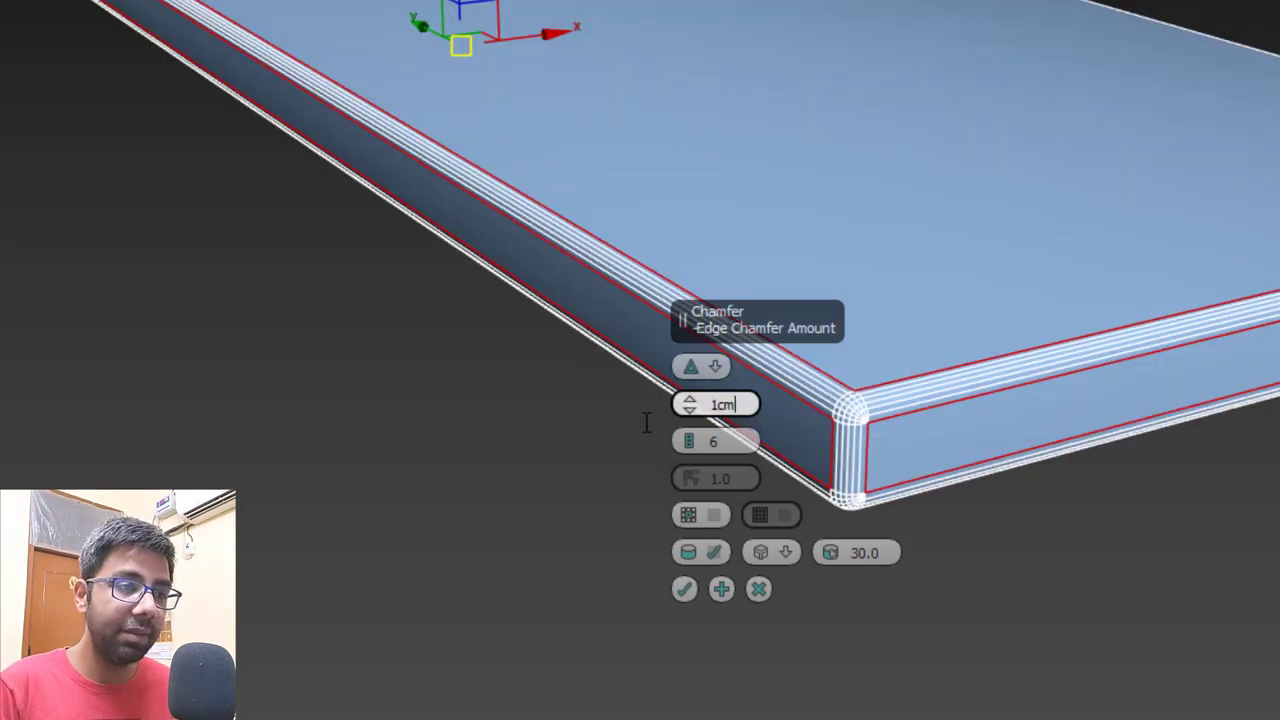
pyautogui.press('Return')
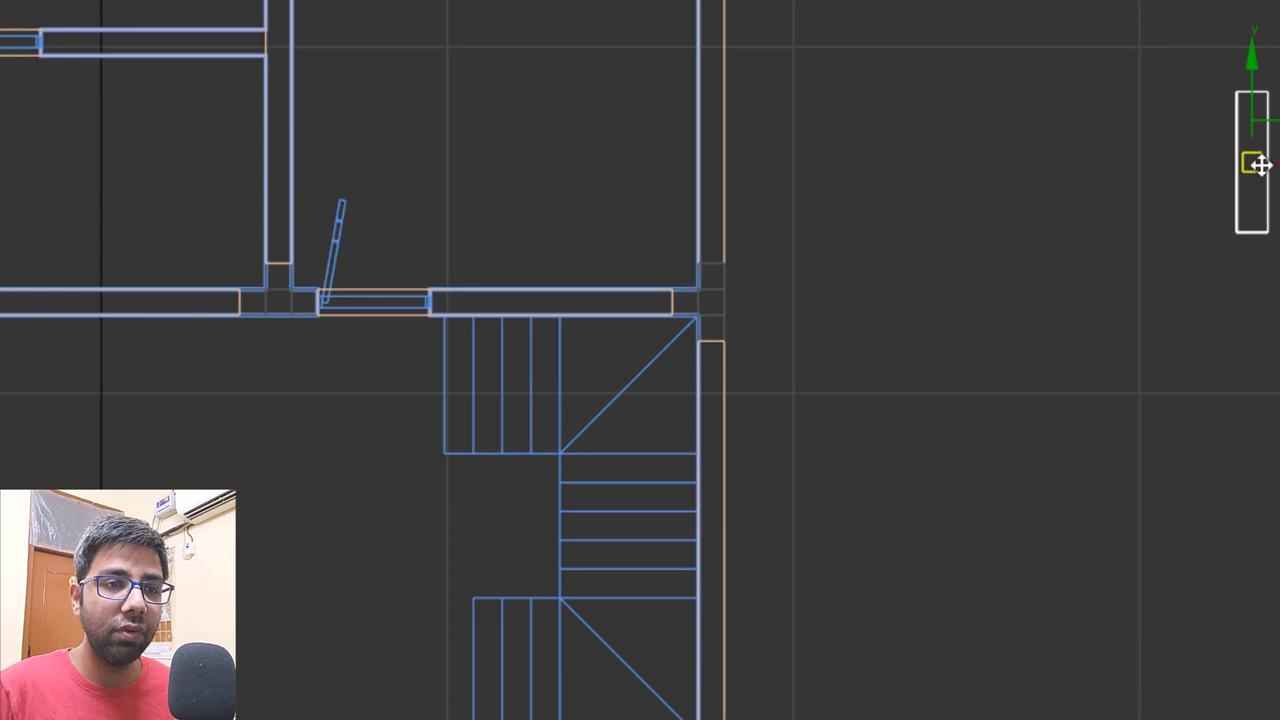
# Move the slab in plan beside the foot of the staircase and raise it to about the first step's height.
pyautogui.moveTo(1251, 163); pyautogui.dragTo(401, 420)
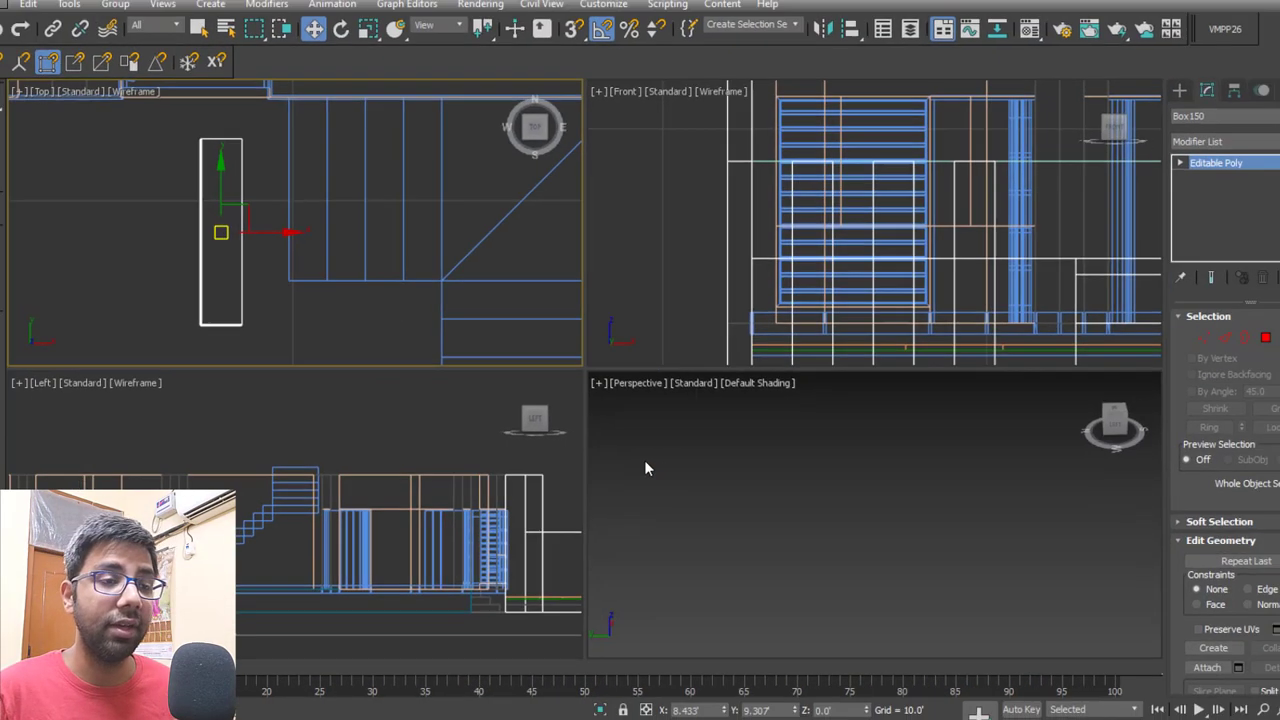
pyautogui.hotkey('alt', 'w')
pyautogui.moveTo(563, 348); pyautogui.dragTo(566, 346)
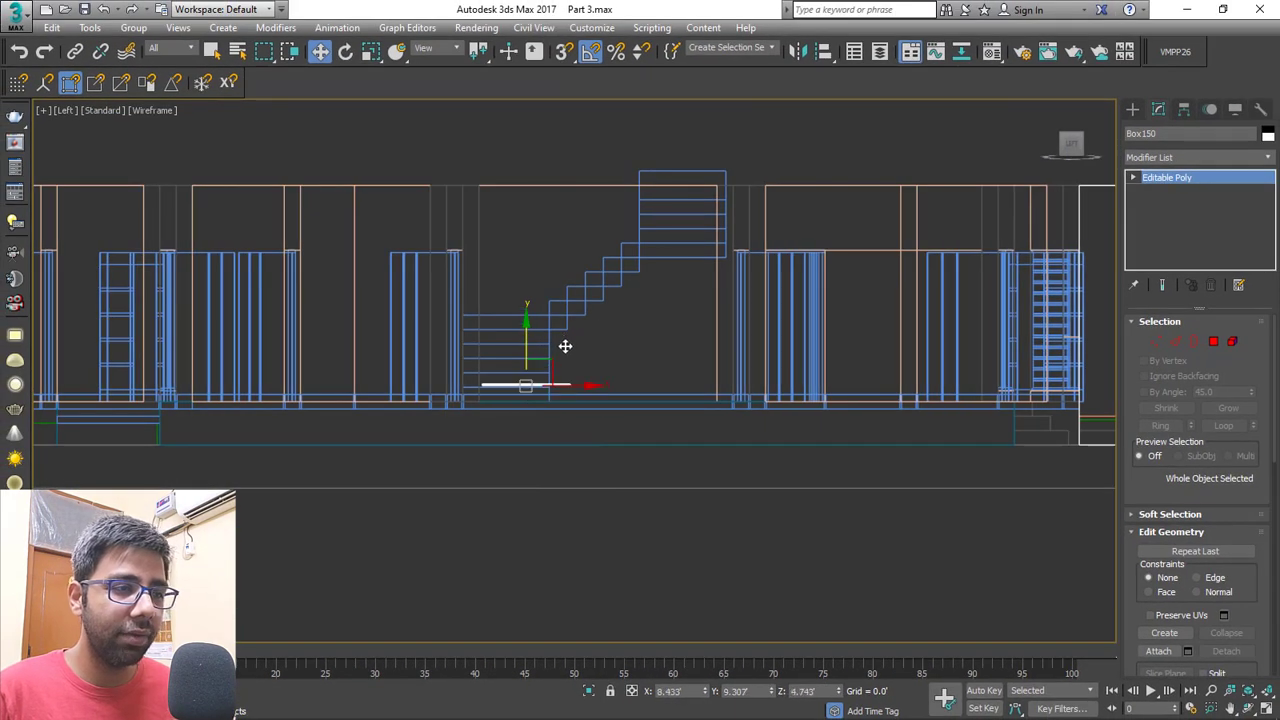
pyautogui.scroll(5, 586, 403)
# Isolate the slab together with the staircase and show them in the Perspective view.
pyautogui.hotkey('alt', 'w')
pyautogui.rightClick(808, 456)
pyautogui.hotkey('alt', 'w')
pyautogui.press('t')
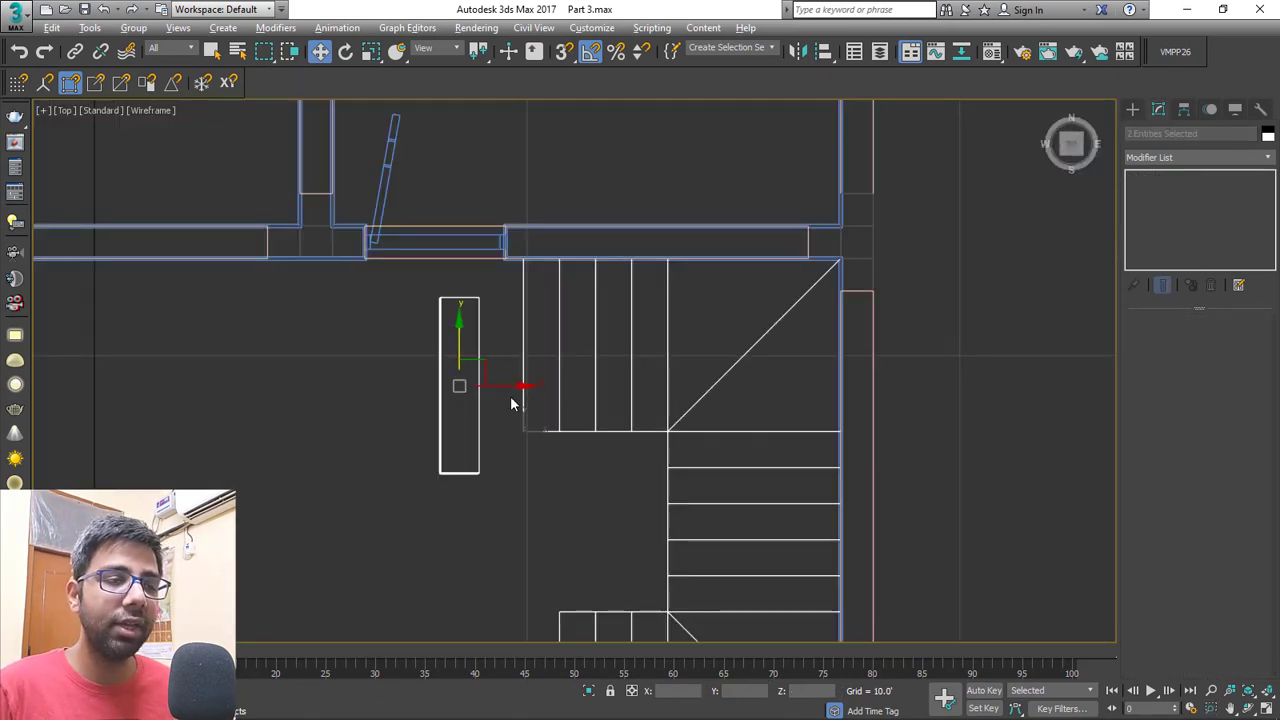
pyautogui.hotkey('alt', 'q')
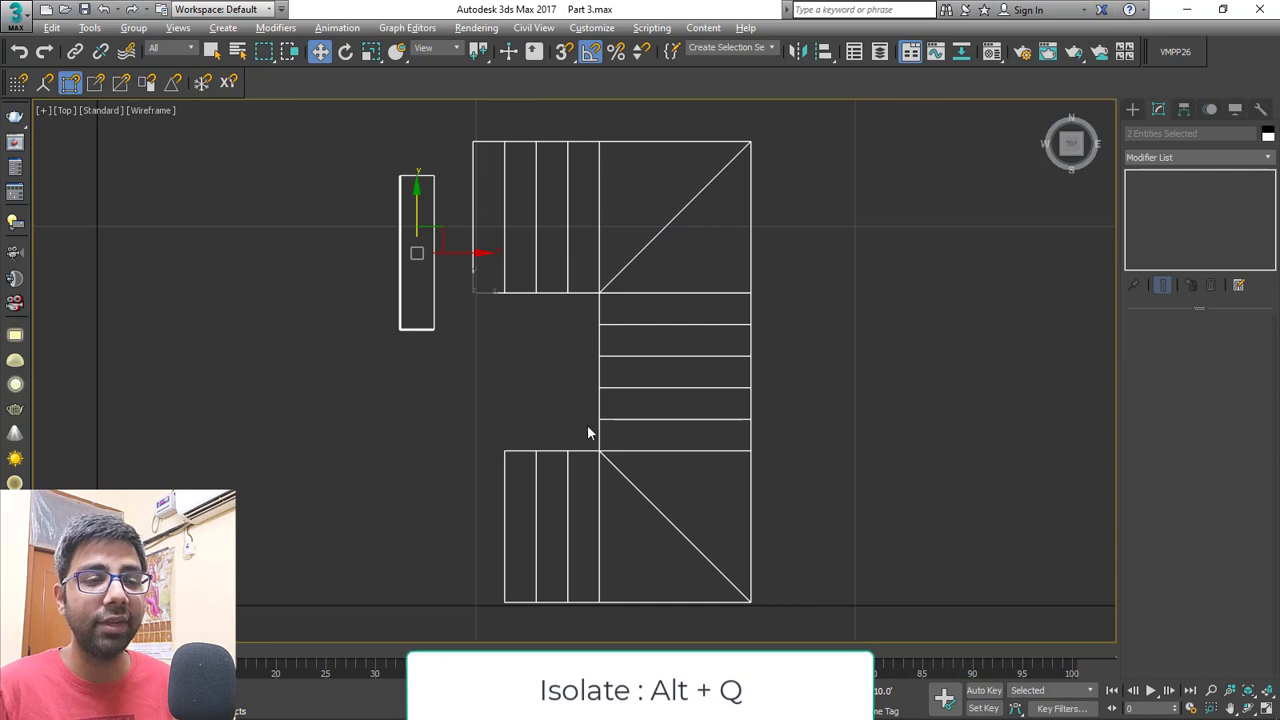
pyautogui.press('p')
pyautogui.scroll(5, 606, 478)
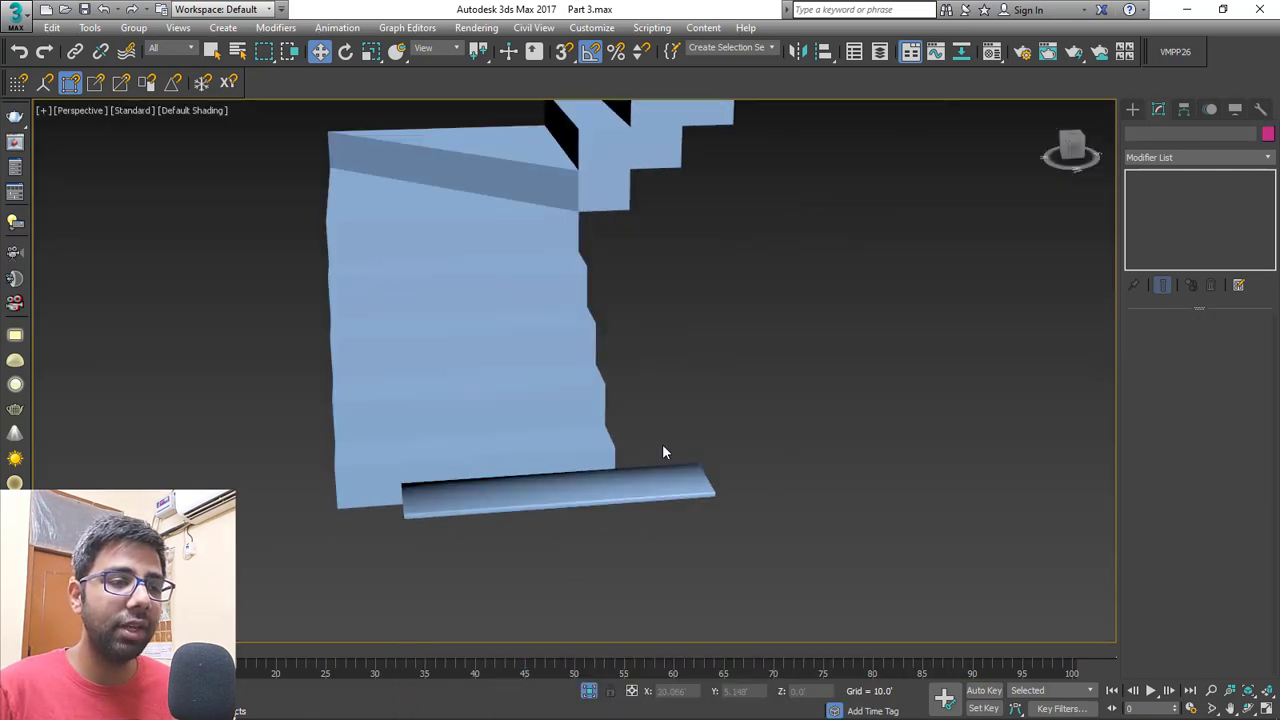
# In wireframe display with snapping on, move the slab by its inner bottom corner onto the staircase's lowest step.
pyautogui.click(664, 482)
pyautogui.press('z')
pyautogui.keyDown('alt'); pyautogui.moveTo(669, 496); pyautogui.dragTo(706, 457, button='middle'); pyautogui.keyUp('alt')
pyautogui.scroll(5, 757, 423)
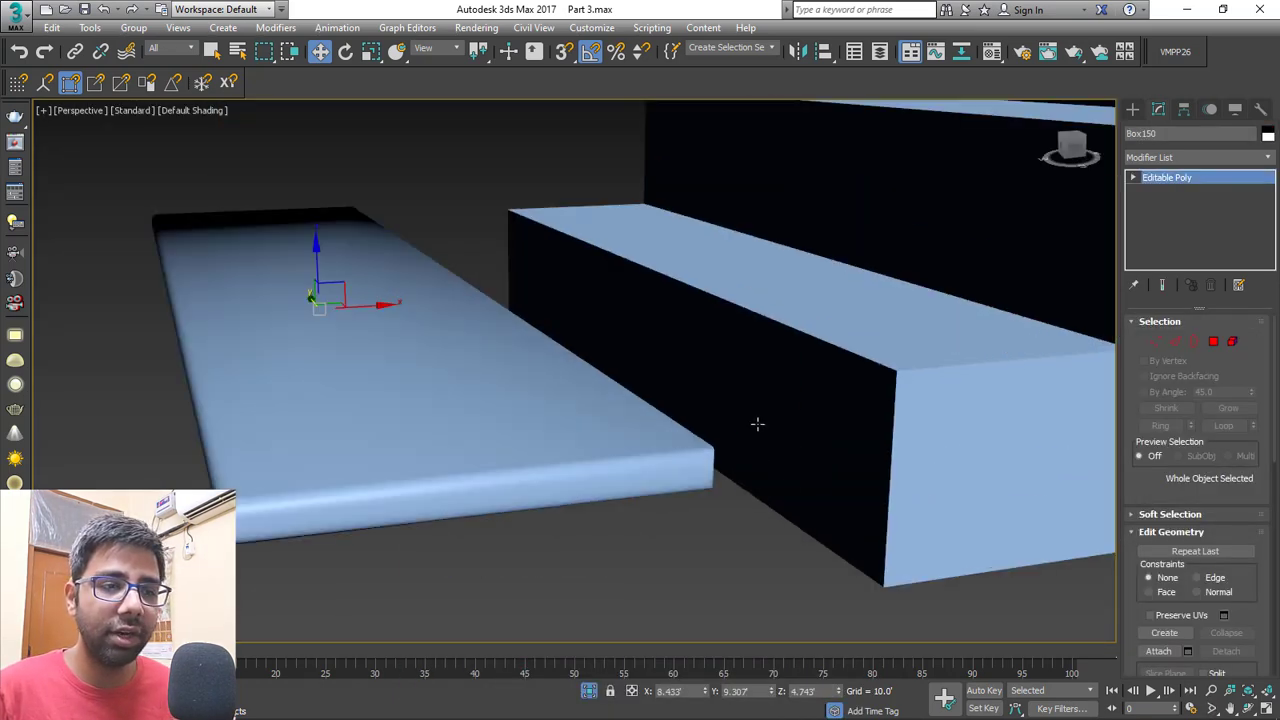
pyautogui.moveTo(757, 423); pyautogui.dragTo(599, 462, button='middle')
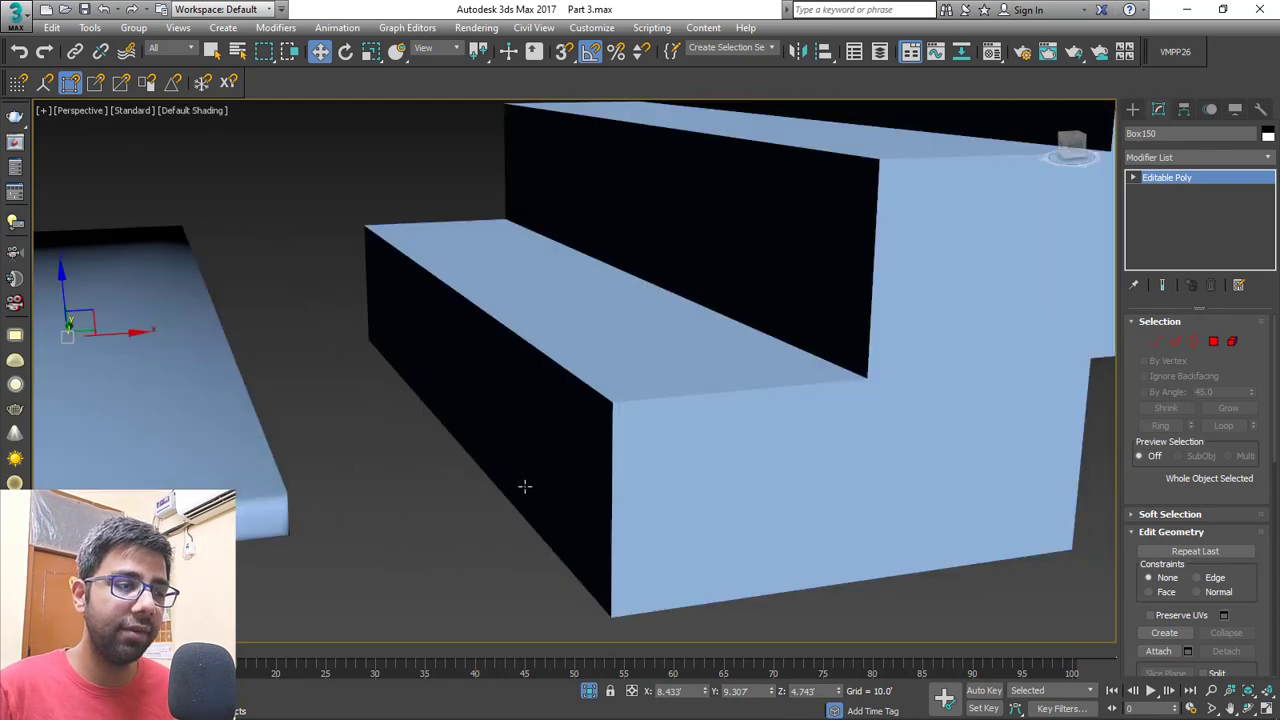
pyautogui.press('F3')
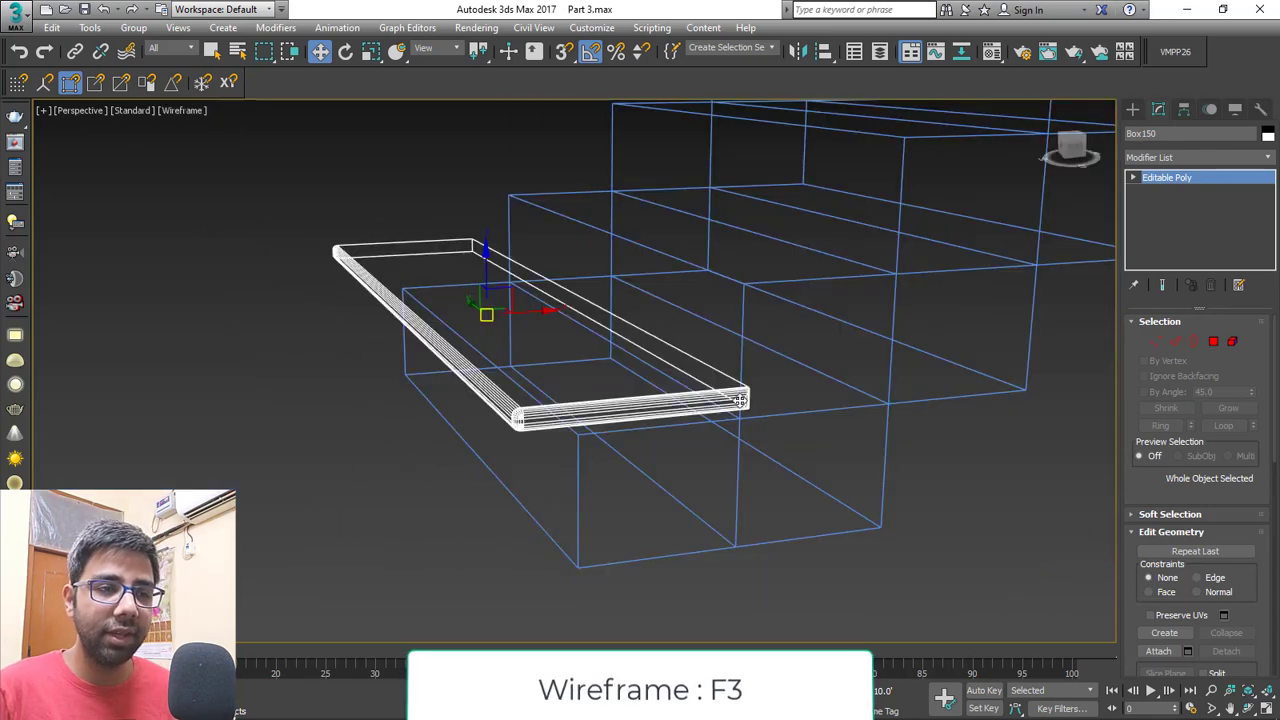
pyautogui.scroll(2, 756, 436)
pyautogui.keyDown('alt'); pyautogui.moveTo(723, 414); pyautogui.dragTo(700, 390, button='middle'); pyautogui.keyUp('alt')
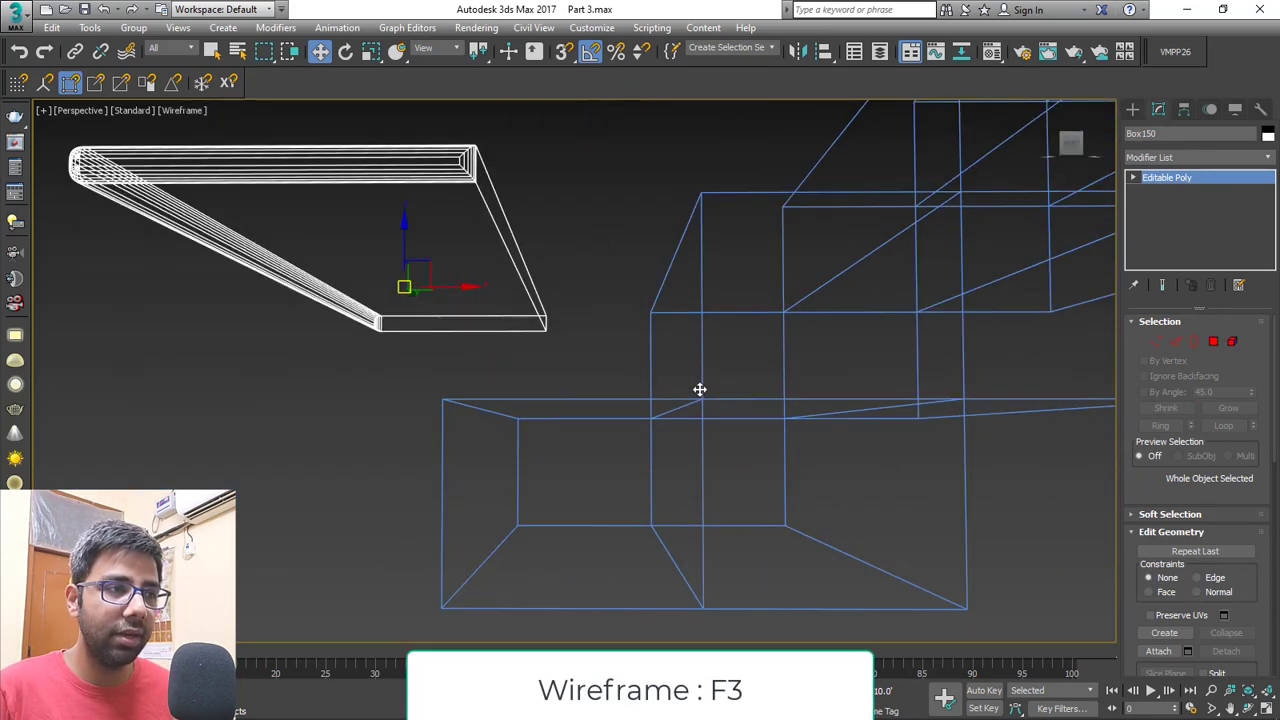
pyautogui.press('s')
pyautogui.moveTo(474, 182); pyautogui.dragTo(700, 397)
pyautogui.moveTo(700, 397); pyautogui.dragTo(701, 398)
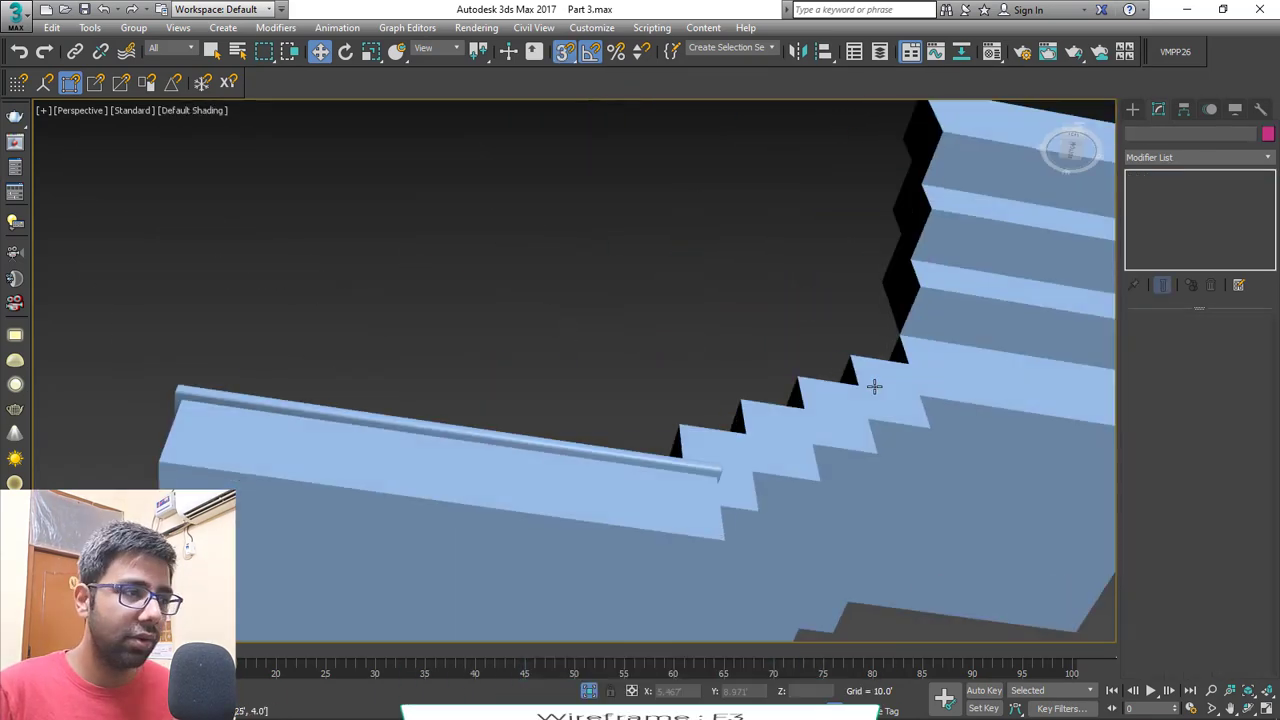
# With edged faces shown, copy the tread slab onto each of the next three steps, snapping it to the step corners.
pyautogui.moveTo(874, 384)
pyautogui.keyDown('alt'); pyautogui.mouseDown(button='middle')
pyautogui.moveTo(759, 427)
pyautogui.moveTo(891, 420)
pyautogui.moveTo(860, 430)
pyautogui.mouseUp(button='middle'); pyautogui.keyUp('alt')
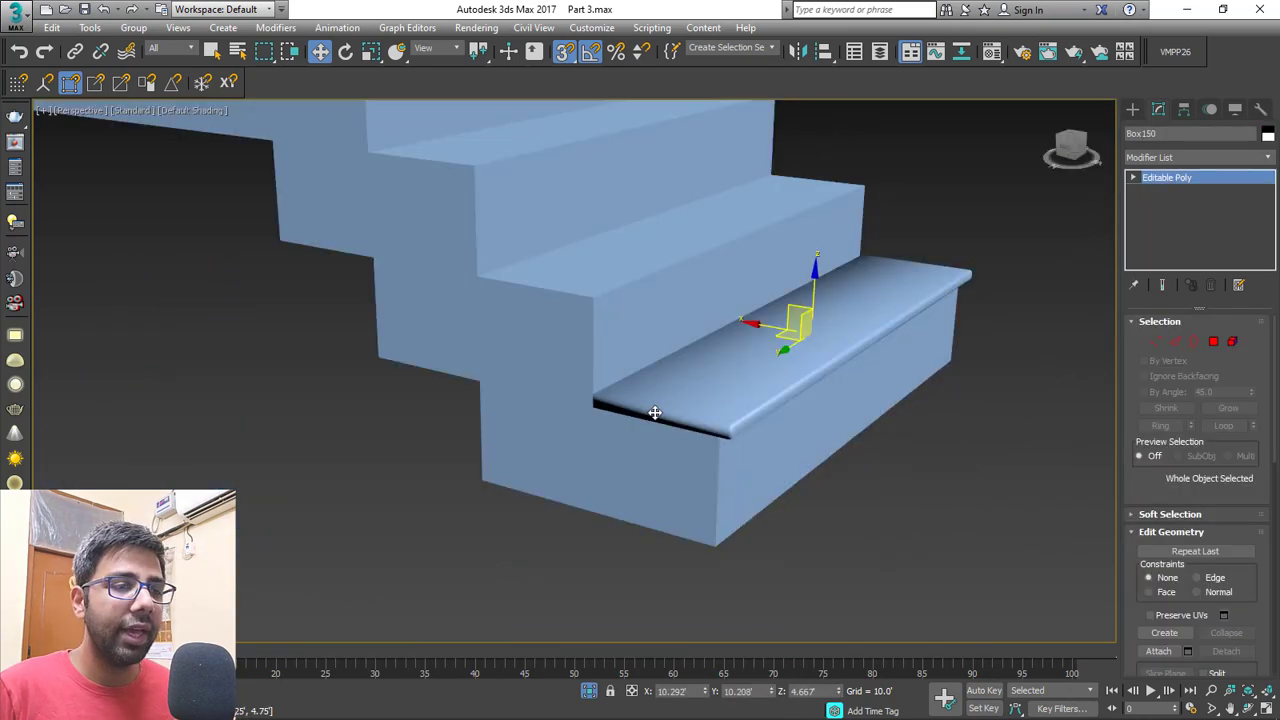
pyautogui.keyDown('alt'); pyautogui.moveTo(654, 414); pyautogui.dragTo(736, 407, button='middle'); pyautogui.keyUp('alt')
pyautogui.press('F4')
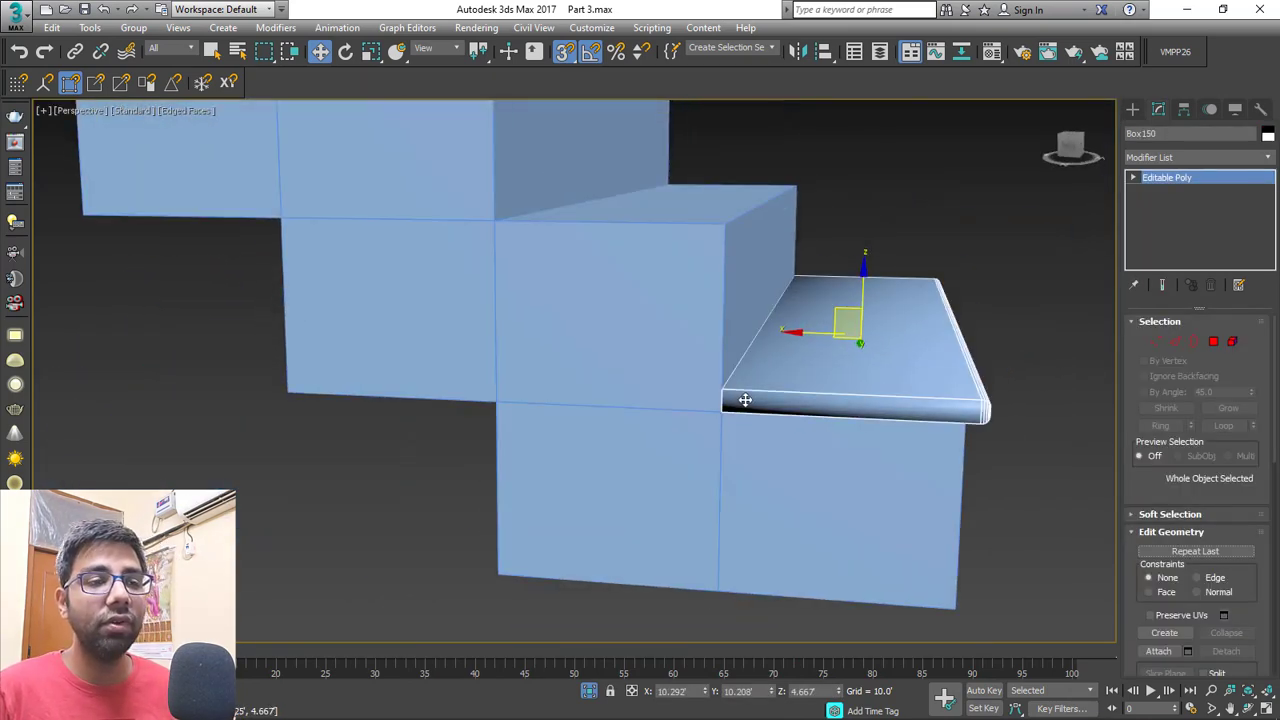
pyautogui.keyDown('shift'); pyautogui.moveTo(728, 404); pyautogui.dragTo(557, 185); pyautogui.keyUp('shift')
pyautogui.press('Return')
pyautogui.moveTo(549, 160)
pyautogui.mouseDown(button='middle')
pyautogui.moveTo(614, 349)
pyautogui.moveTo(623, 474)
pyautogui.mouseUp(button='middle')
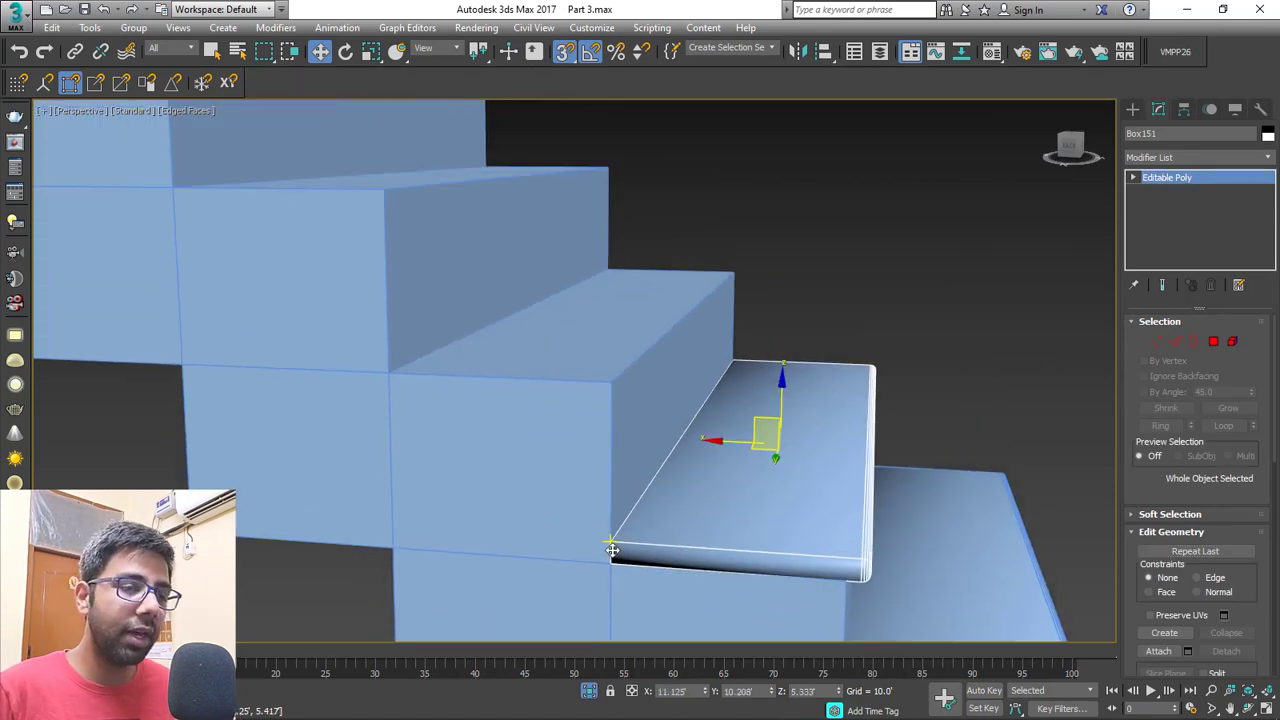
pyautogui.moveTo(614, 560)
pyautogui.keyDown('shift'); pyautogui.mouseDown()
pyautogui.moveTo(606, 491)
pyautogui.moveTo(400, 366)
pyautogui.moveTo(389, 372)
pyautogui.mouseUp(); pyautogui.keyUp('shift')
pyautogui.click(645, 437)
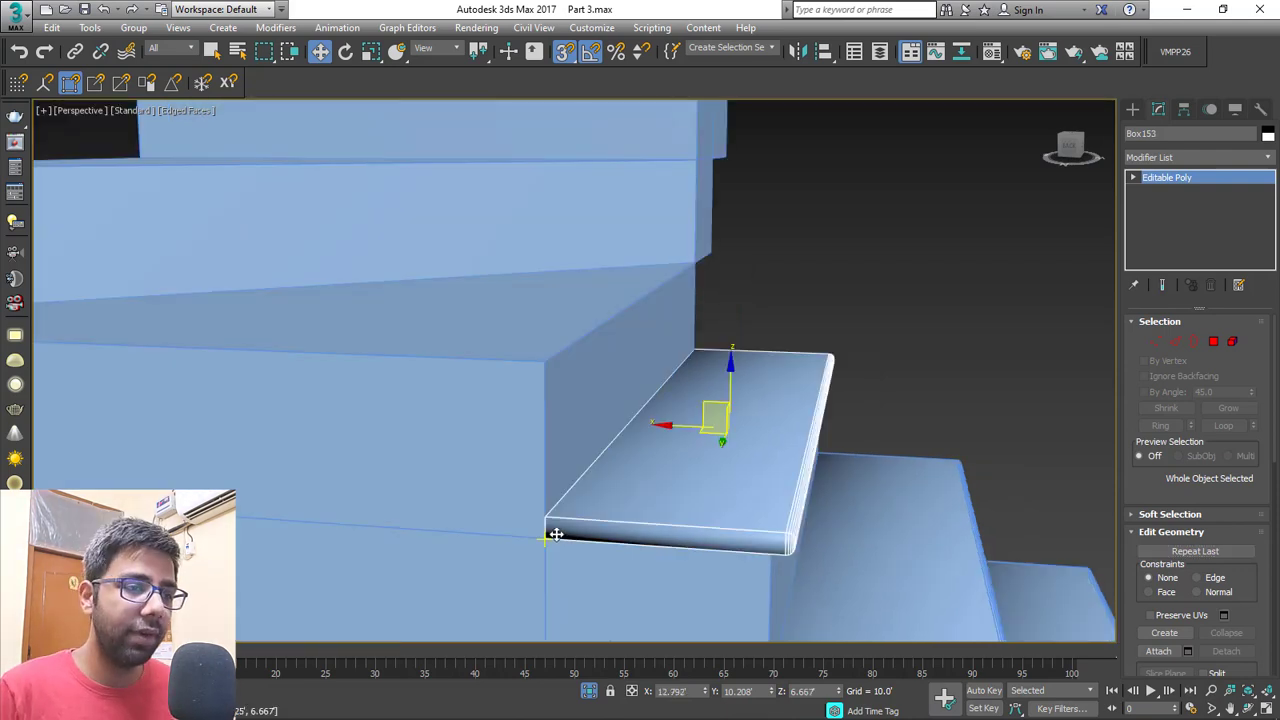
# Make one more independent copy of the tread slab and move it up beside the staircase's uppermost flight.
pyautogui.moveTo(550, 536)
pyautogui.keyDown('shift'); pyautogui.mouseDown()
pyautogui.moveTo(492, 322)
pyautogui.moveTo(776, 243)
pyautogui.mouseUp(); pyautogui.keyUp('shift')
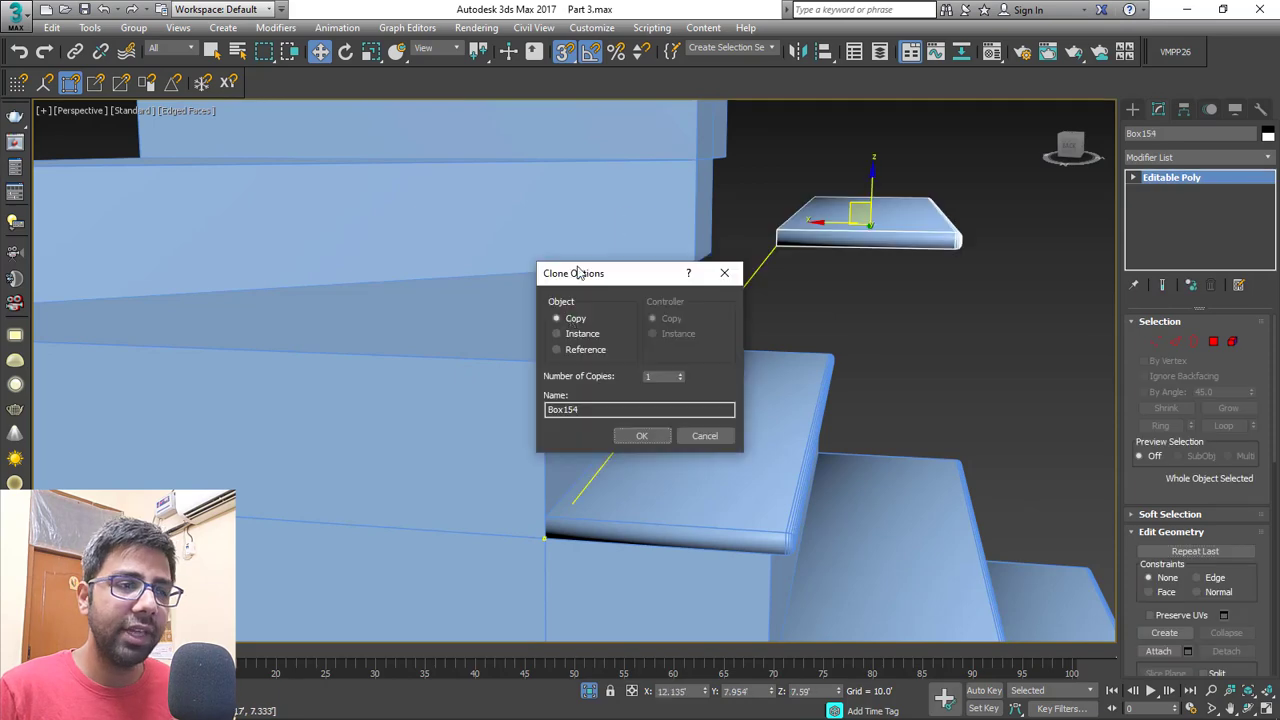
pyautogui.click(641, 438)
pyautogui.moveTo(767, 405)
pyautogui.keyDown('alt'); pyautogui.mouseDown(button='middle')
pyautogui.moveTo(663, 331)
pyautogui.moveTo(605, 333)
pyautogui.mouseUp(button='middle'); pyautogui.keyUp('alt')
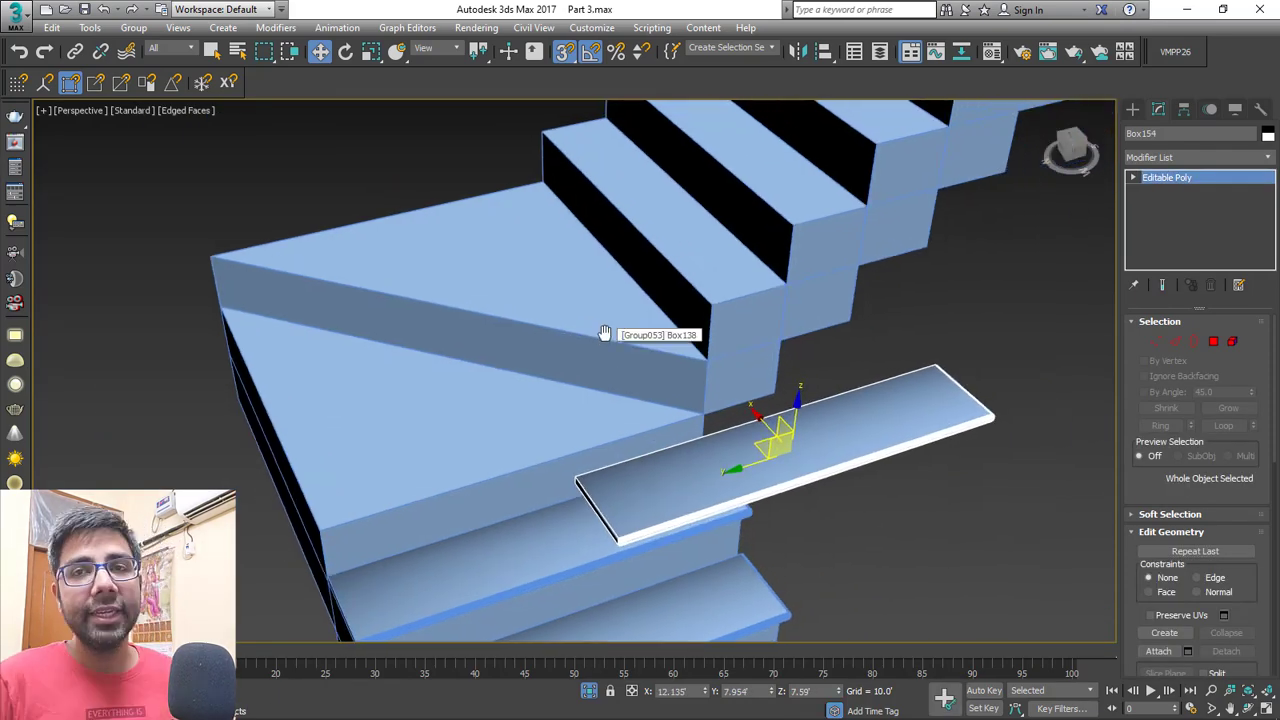
pyautogui.scroll(-4, 605, 333)
pyautogui.moveTo(711, 318); pyautogui.dragTo(697, 352, button='middle')
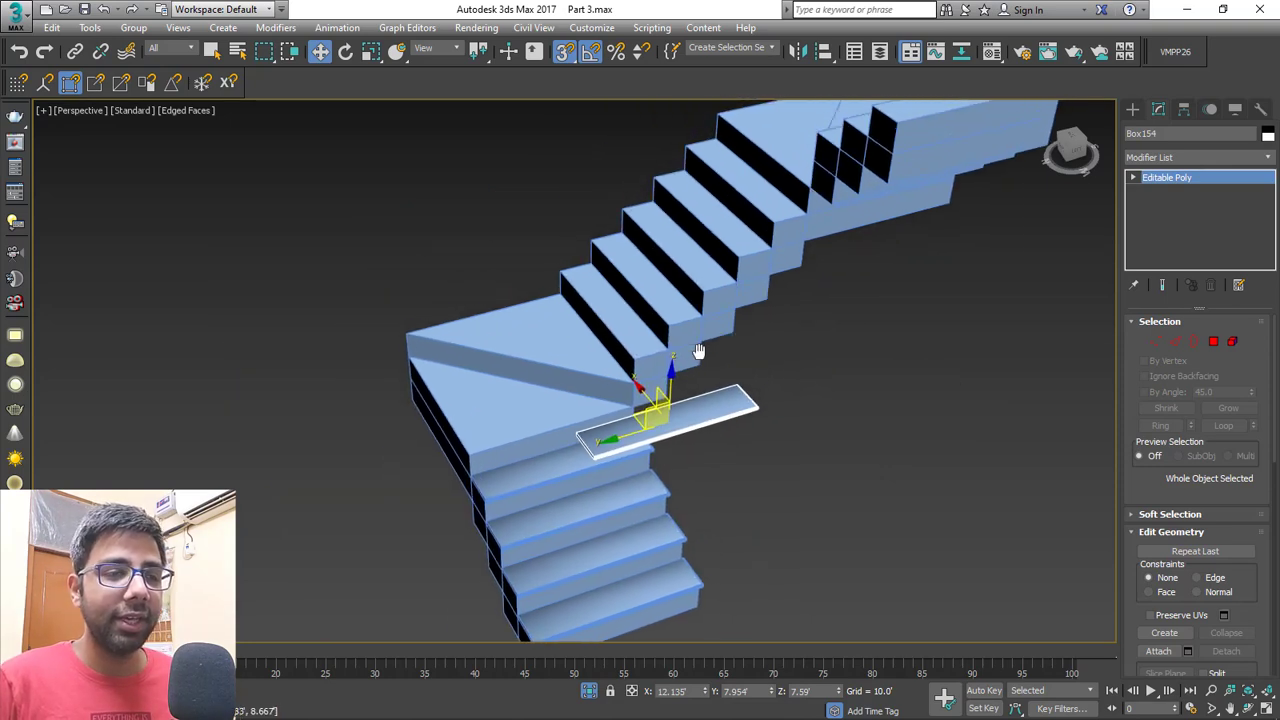
pyautogui.scroll(2, 698, 357)
pyautogui.moveTo(652, 425); pyautogui.dragTo(909, 114)
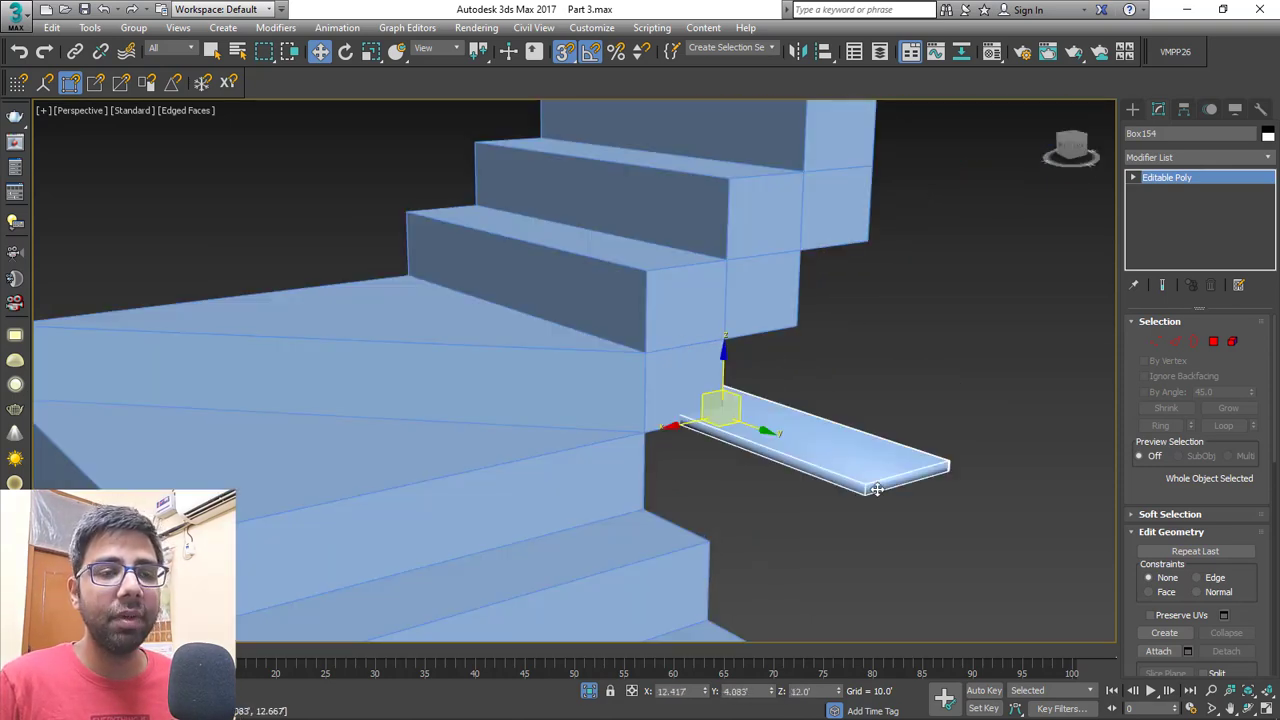
# Rotate the new slab copy 180 degrees about the vertical axis to match the uppermost flight's direction.
pyautogui.press('t')
pyautogui.press('e')
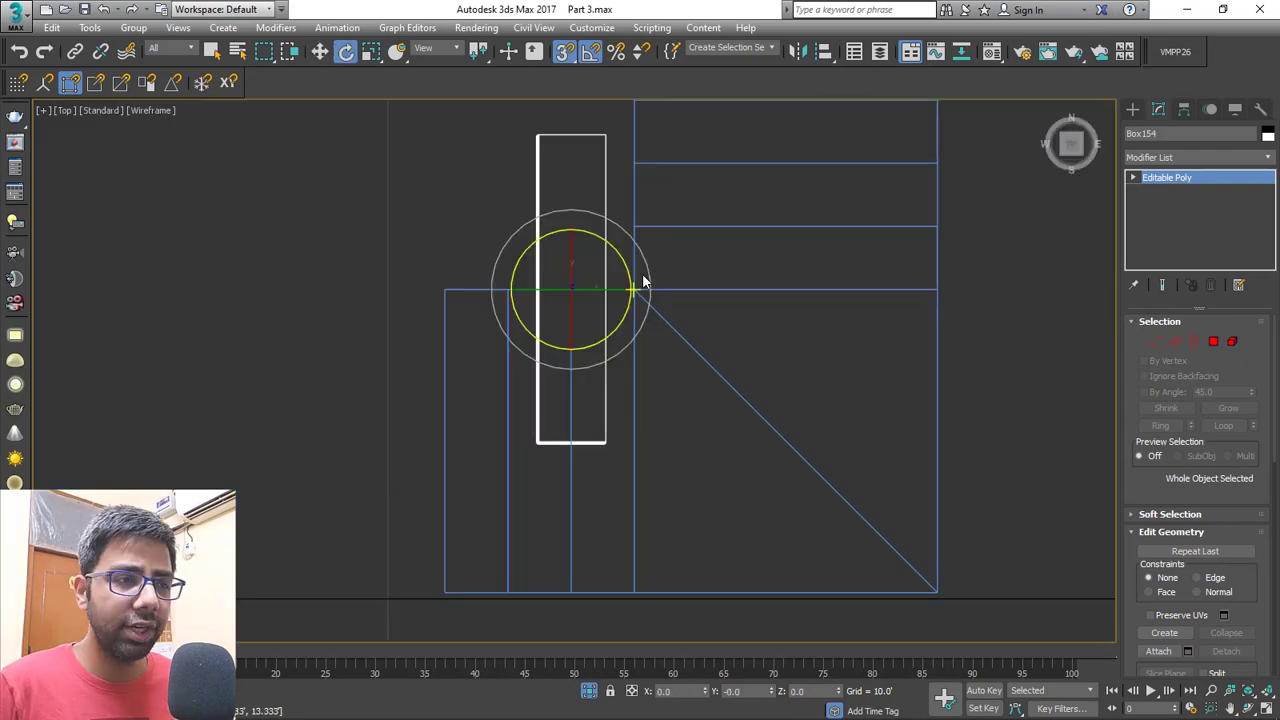
pyautogui.press('p')
pyautogui.hotkey('alt', 'w')
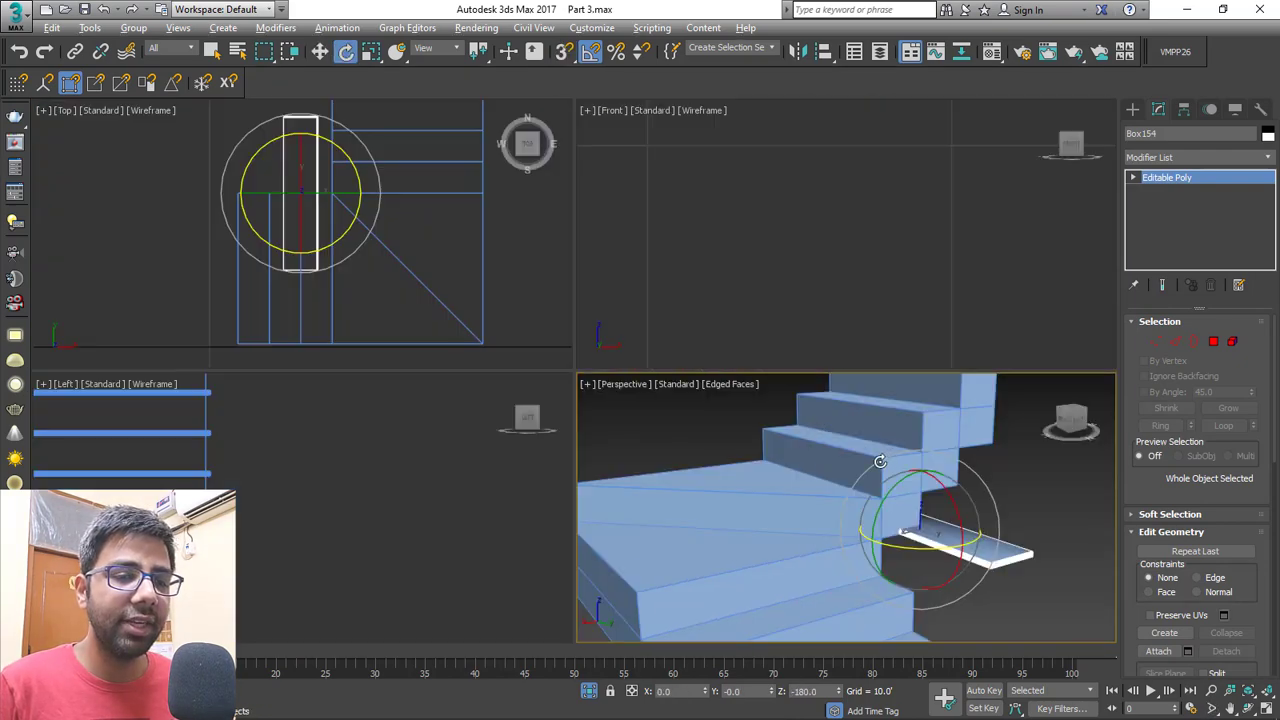
pyautogui.hotkey('alt', 'w')
# Place the rotated slab on the uppermost flight's first step, copy it onto the two steps above, and deselect.
pyautogui.press('w')
pyautogui.keyDown('alt'); pyautogui.moveTo(760, 450); pyautogui.dragTo(740, 366, button='middle'); pyautogui.keyUp('alt')
pyautogui.press('s')
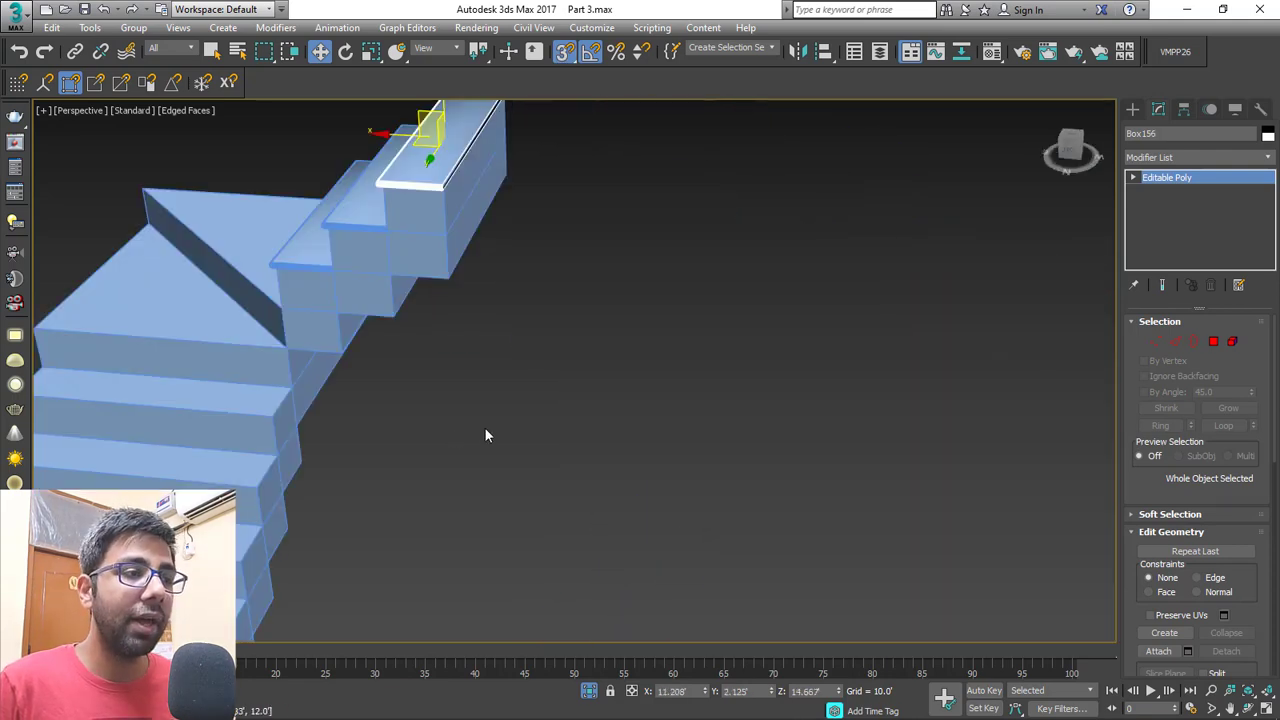
pyautogui.scroll(-5, 731, 377)
pyautogui.click(703, 423)
pyautogui.keyDown('alt'); pyautogui.moveTo(703, 423); pyautogui.dragTo(723, 380, button='middle'); pyautogui.keyUp('alt')
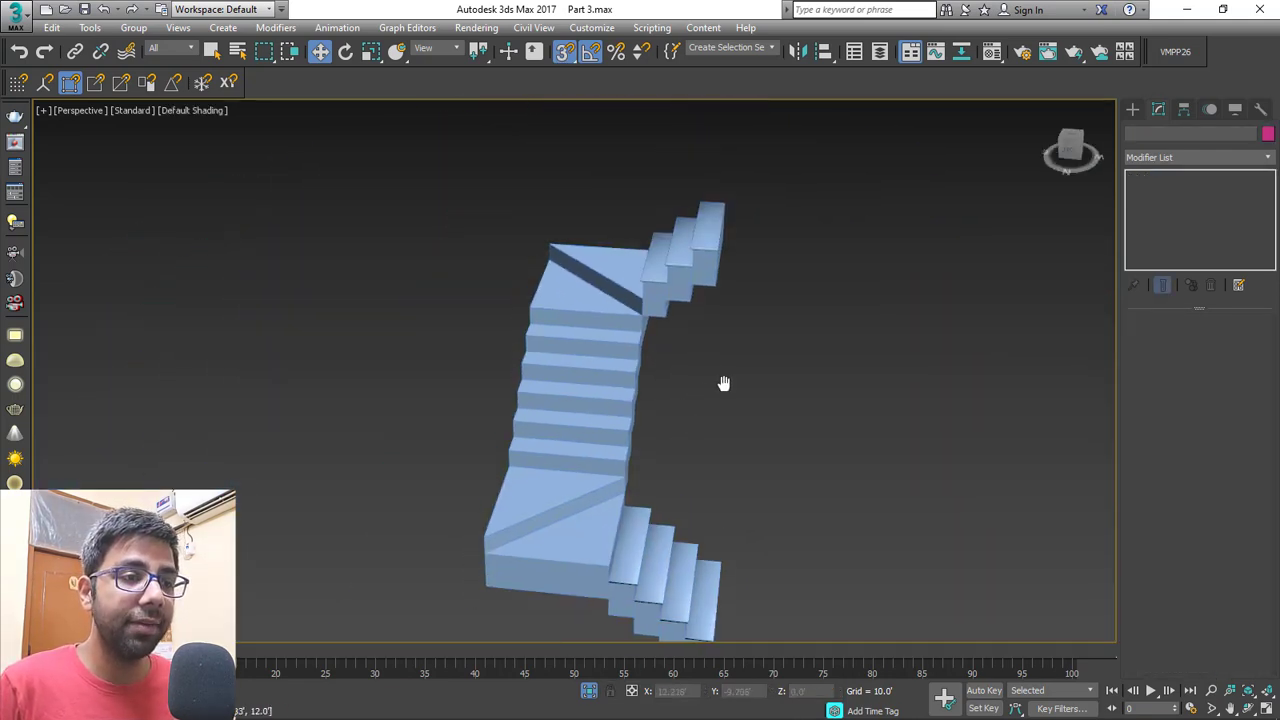
# Copy a tread slab from the uppermost flight to a spot over the upper triangular landing steps.
pyautogui.scroll(3, 723, 380)
pyautogui.moveTo(622, 258); pyautogui.dragTo(580, 294, button='middle')
pyautogui.click(655, 207)
pyautogui.scroll(2, 582, 261)
pyautogui.press('s')
pyautogui.keyDown('shift'); pyautogui.moveTo(585, 250); pyautogui.dragTo(834, 297); pyautogui.keyUp('shift')
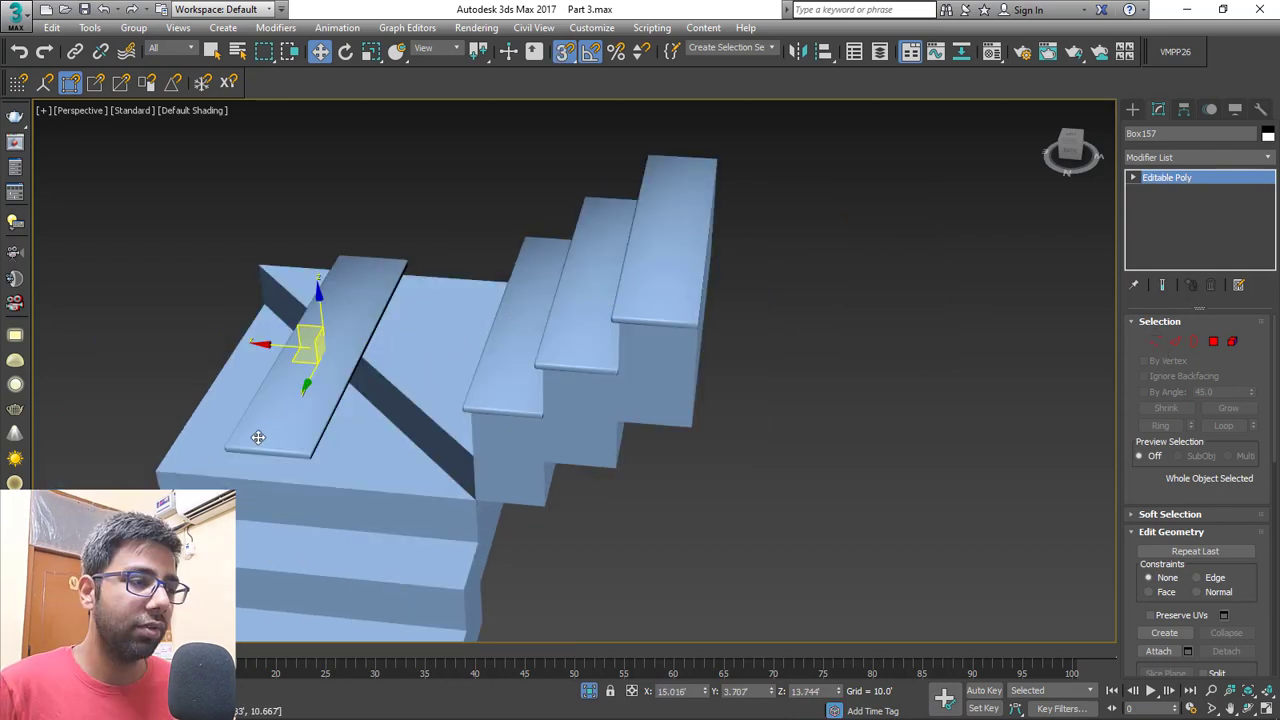
# Rotate the slab copy over the upper landing a quarter turn about the vertical axis.
pyautogui.moveTo(257, 437); pyautogui.dragTo(606, 374, button='middle')
pyautogui.scroll(2, 606, 373)
pyautogui.press('e')
pyautogui.moveTo(615, 297); pyautogui.dragTo(695, 295)
pyautogui.keyDown('alt'); pyautogui.moveTo(529, 391); pyautogui.dragTo(389, 394, button='middle'); pyautogui.keyUp('alt')
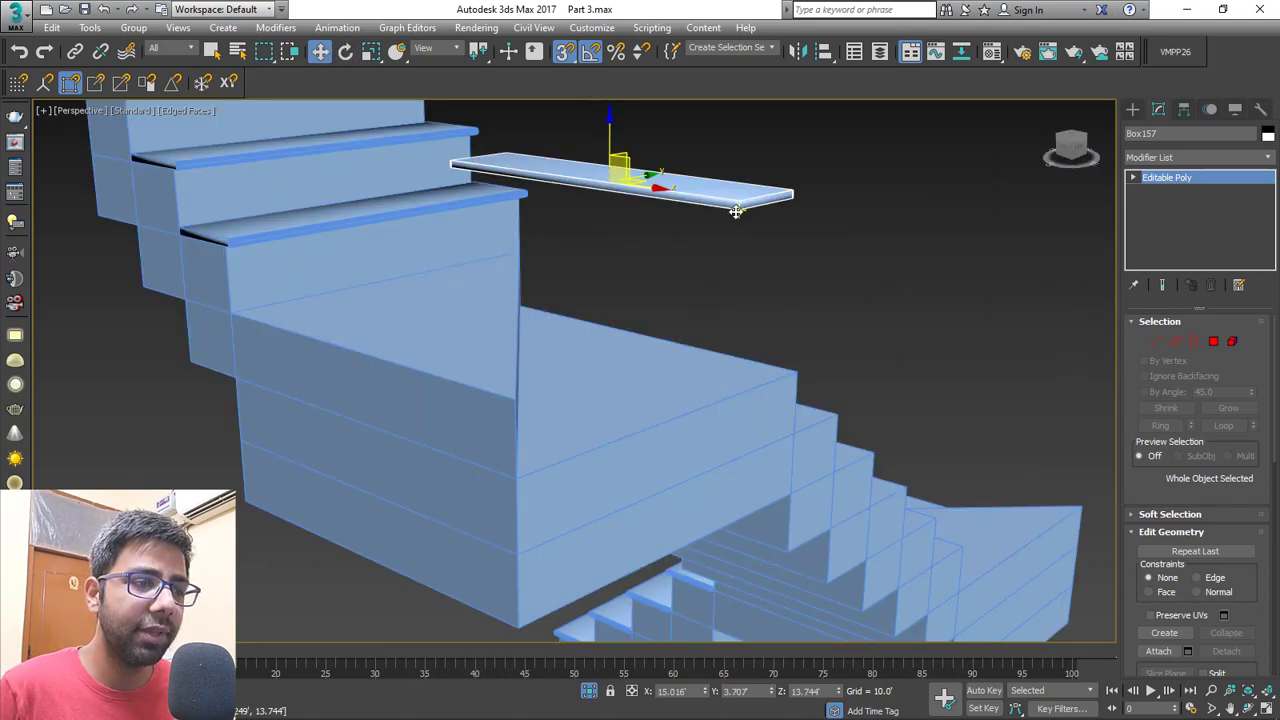
# Move the slab by its corner onto the corner of the upper triangular landing step and enter its Vertex level.
pyautogui.moveTo(736, 211); pyautogui.dragTo(551, 466)
pyautogui.moveTo(551, 466)
pyautogui.keyDown('alt'); pyautogui.mouseDown(button='middle')
pyautogui.moveTo(563, 477)
pyautogui.moveTo(543, 480)
pyautogui.mouseUp(button='middle'); pyautogui.keyUp('alt')
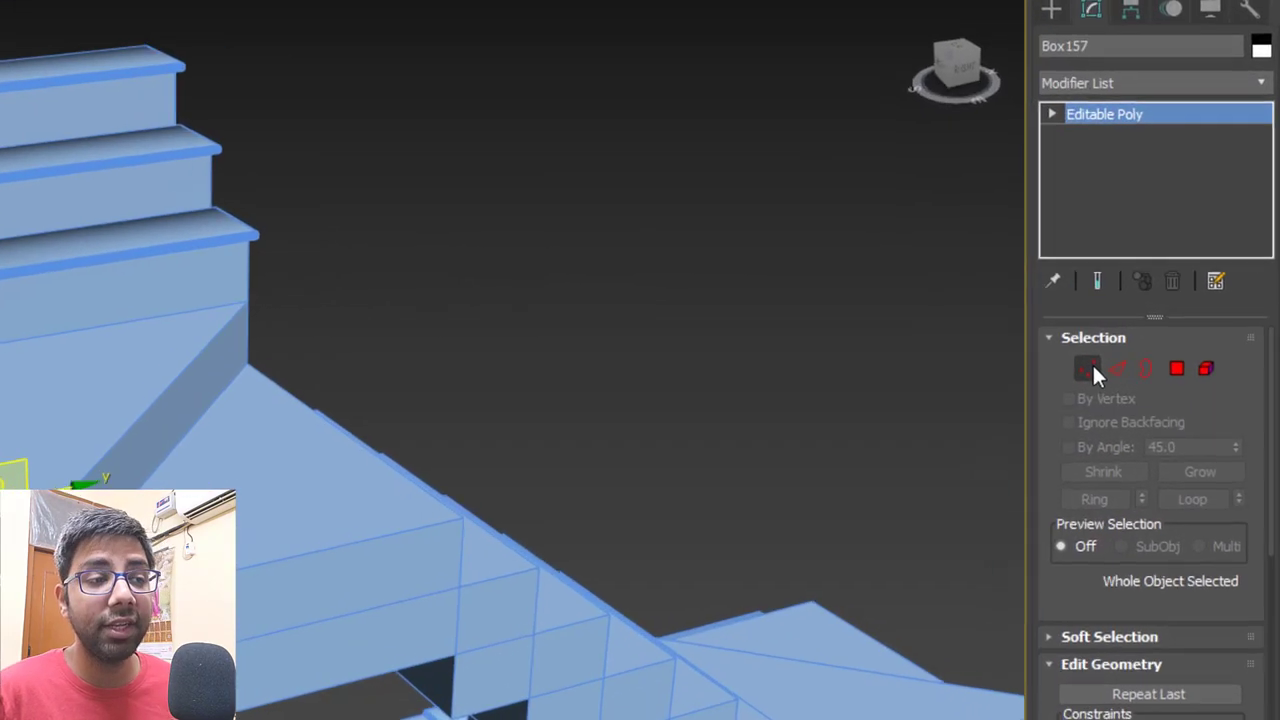
pyautogui.click(1146, 347)
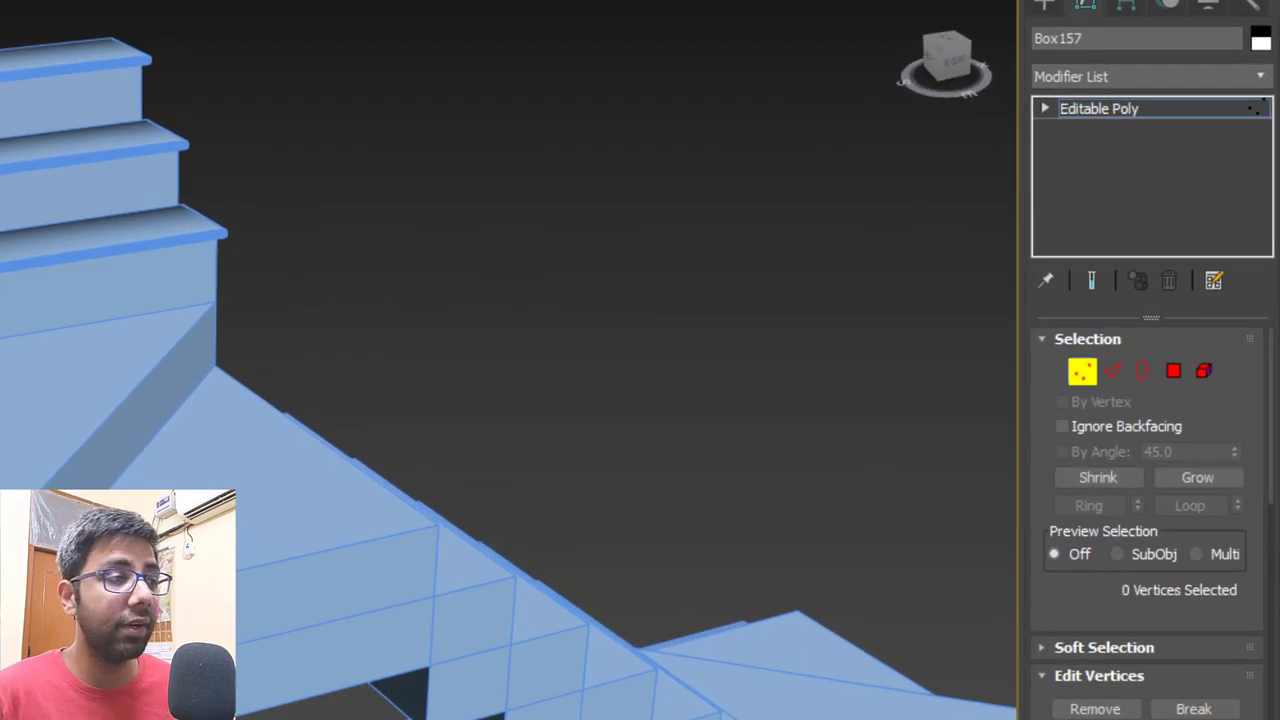
# Extend the landing's tread slab along Y across the square landing by moving its edge vertices in the top view.
pyautogui.press('t')
pyautogui.scroll(-5, 428, 289)
pyautogui.moveTo(392, 390); pyautogui.dragTo(165, 430)
pyautogui.scroll(4, 262, 375)
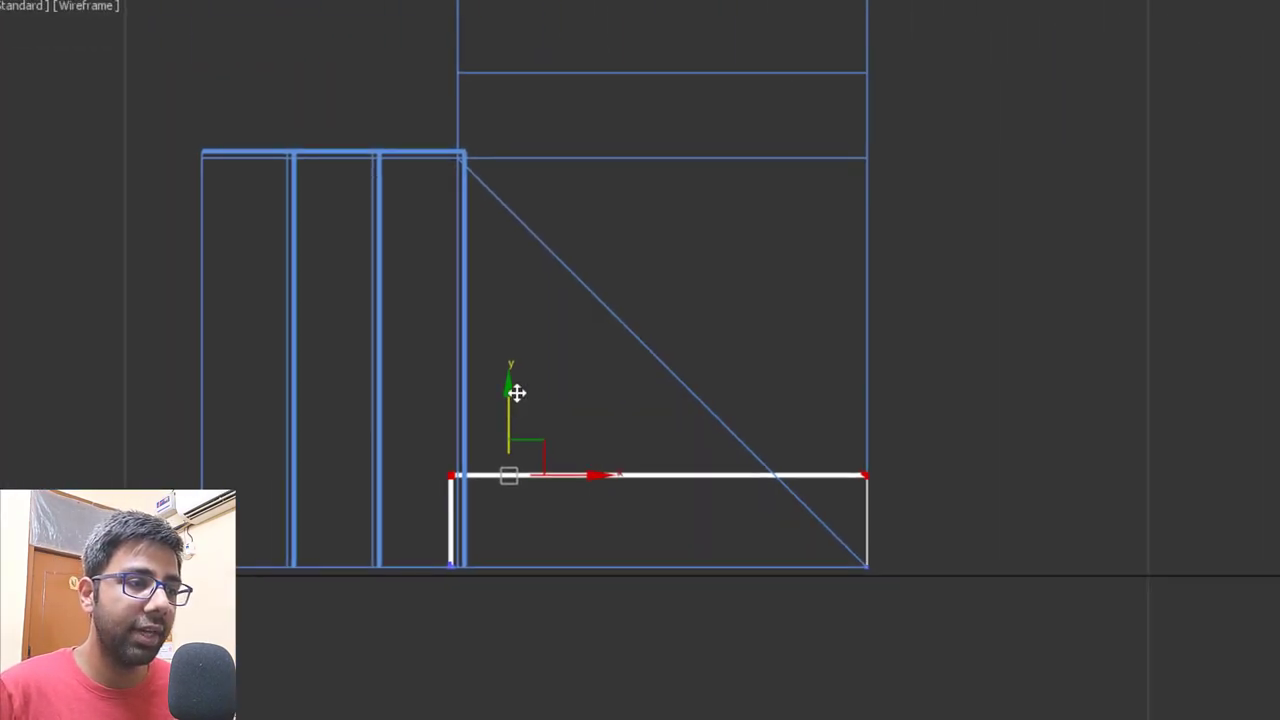
pyautogui.moveTo(514, 391); pyautogui.dragTo(514, 82)
# Align the moved slab vertices with the neighbouring treads' nosing edge, then finish vertex editing and deselect the slab.
pyautogui.scroll(8, 503, 146)
pyautogui.moveTo(468, 206); pyautogui.dragTo(540, 270, button='middle')
pyautogui.scroll(2, 510, 247)
pyautogui.scroll(2, 510, 256)
pyautogui.moveTo(724, 285); pyautogui.dragTo(831, 187)
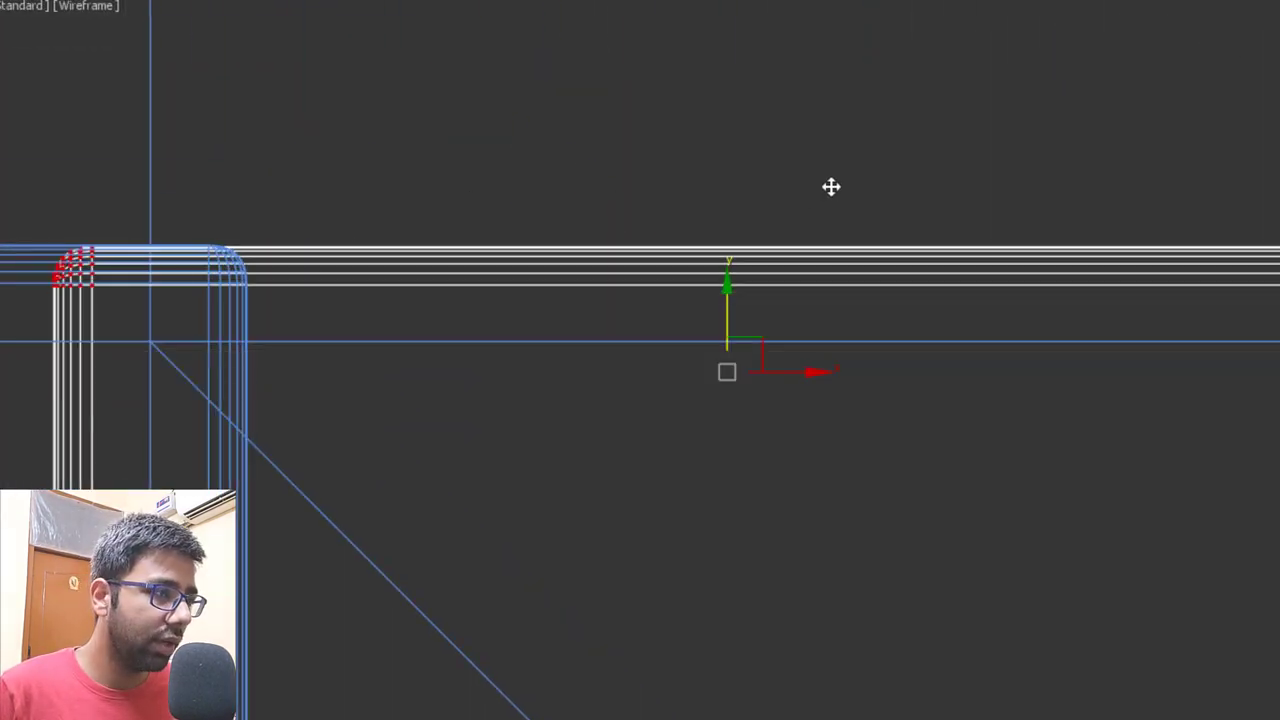
pyautogui.scroll(-5, 626, 277)
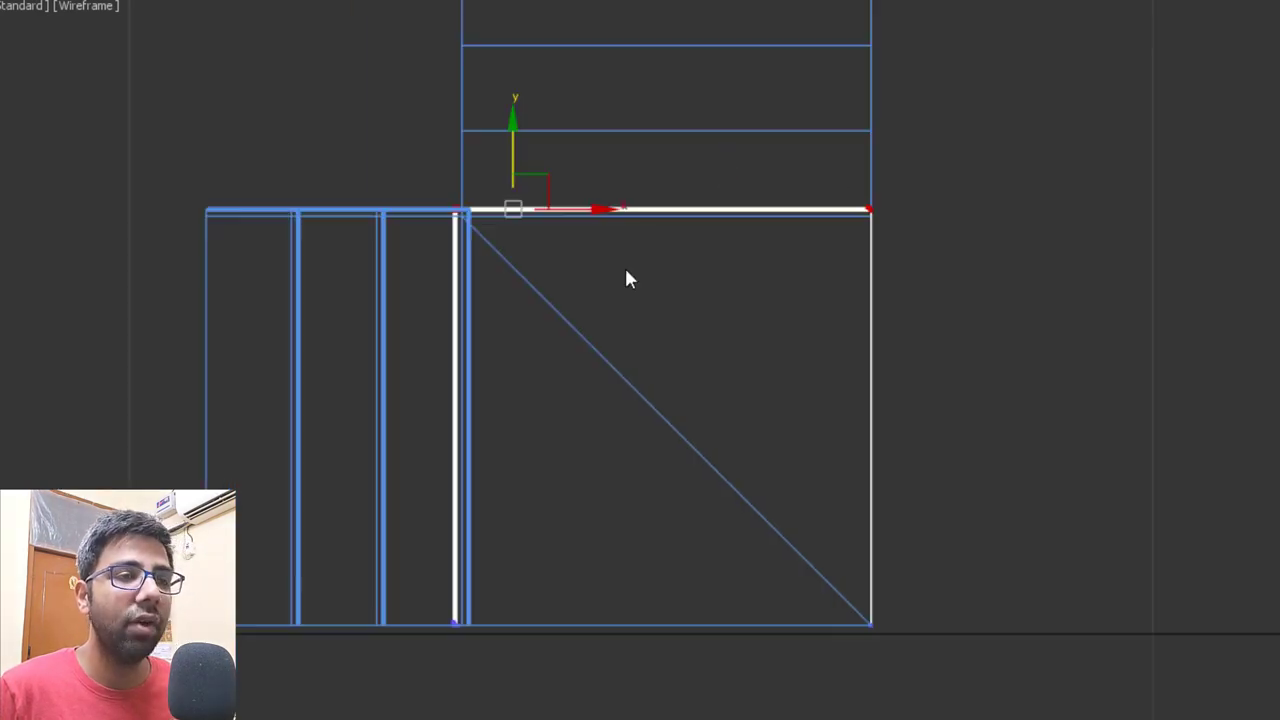
pyautogui.scroll(-2, 668, 274)
pyautogui.moveTo(668, 274); pyautogui.dragTo(705, 247, button='middle')
pyautogui.scroll(4, 690, 251)
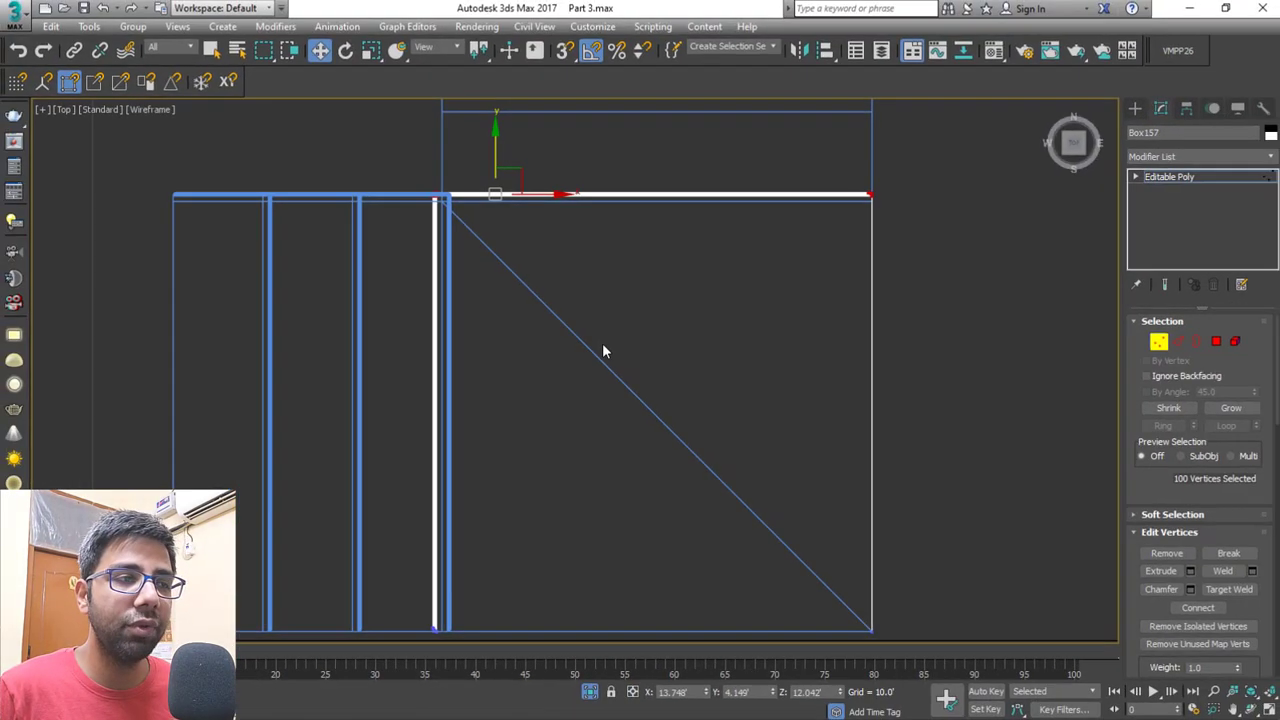
pyautogui.moveTo(696, 324); pyautogui.dragTo(733, 252, button='middle')
pyautogui.click(1156, 342)
pyautogui.click(917, 420)
# Clone one finished tread from the other flight and place the copy beside the stairs in the top view.
pyautogui.press('p')
pyautogui.moveTo(648, 440); pyautogui.dragTo(702, 384, button='middle')
pyautogui.scroll(4, 637, 409)
pyautogui.scroll(-4, 659, 291)
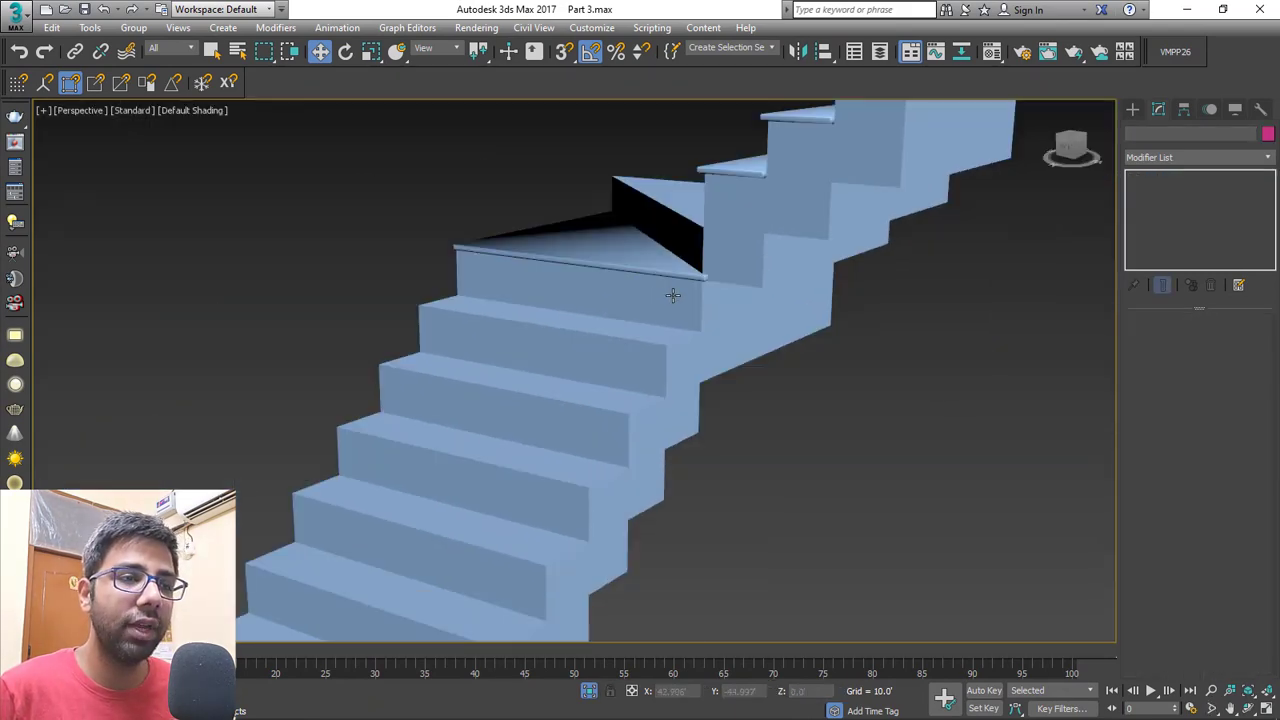
pyautogui.keyDown('alt'); pyautogui.moveTo(672, 295); pyautogui.dragTo(738, 322, button='middle'); pyautogui.keyUp('alt')
pyautogui.click(751, 283)
pyautogui.scroll(4, 752, 282)
pyautogui.scroll(-3, 766, 296)
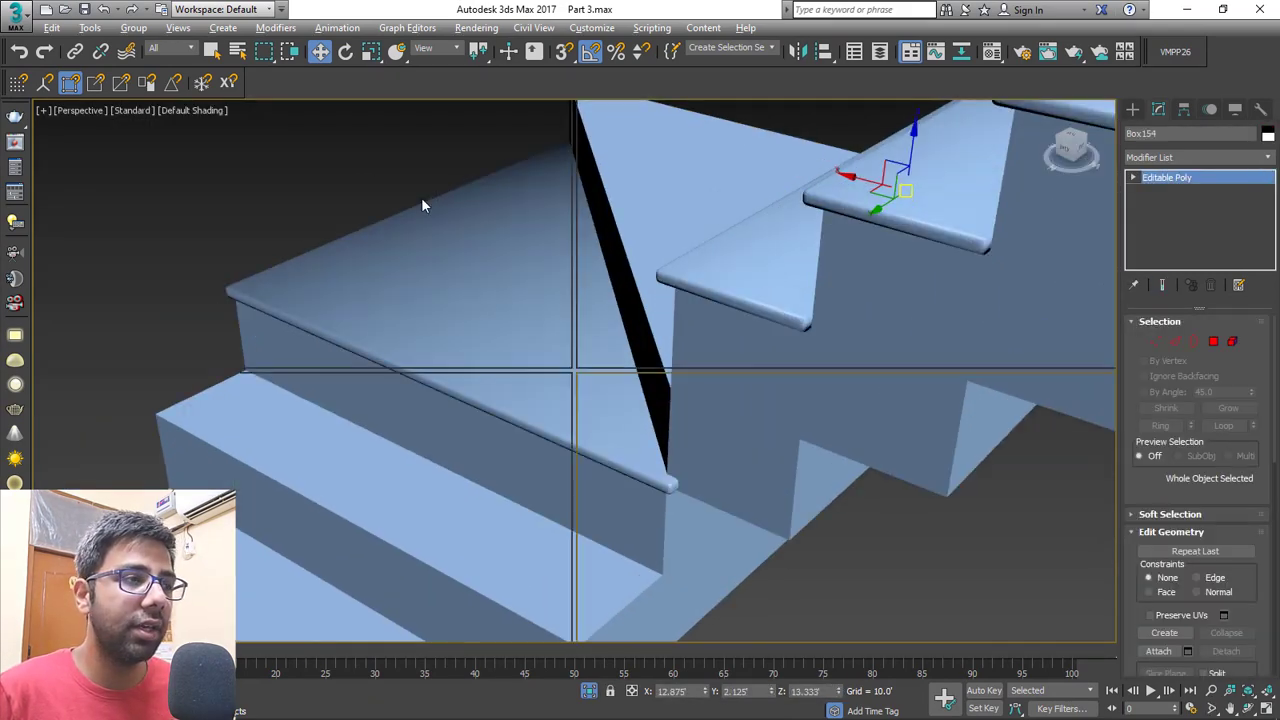
pyautogui.press('t')
pyautogui.scroll(3, 680, 272)
pyautogui.keyDown('shift'); pyautogui.moveTo(468, 346); pyautogui.dragTo(779, 233); pyautogui.keyUp('shift')
pyautogui.press('Return')
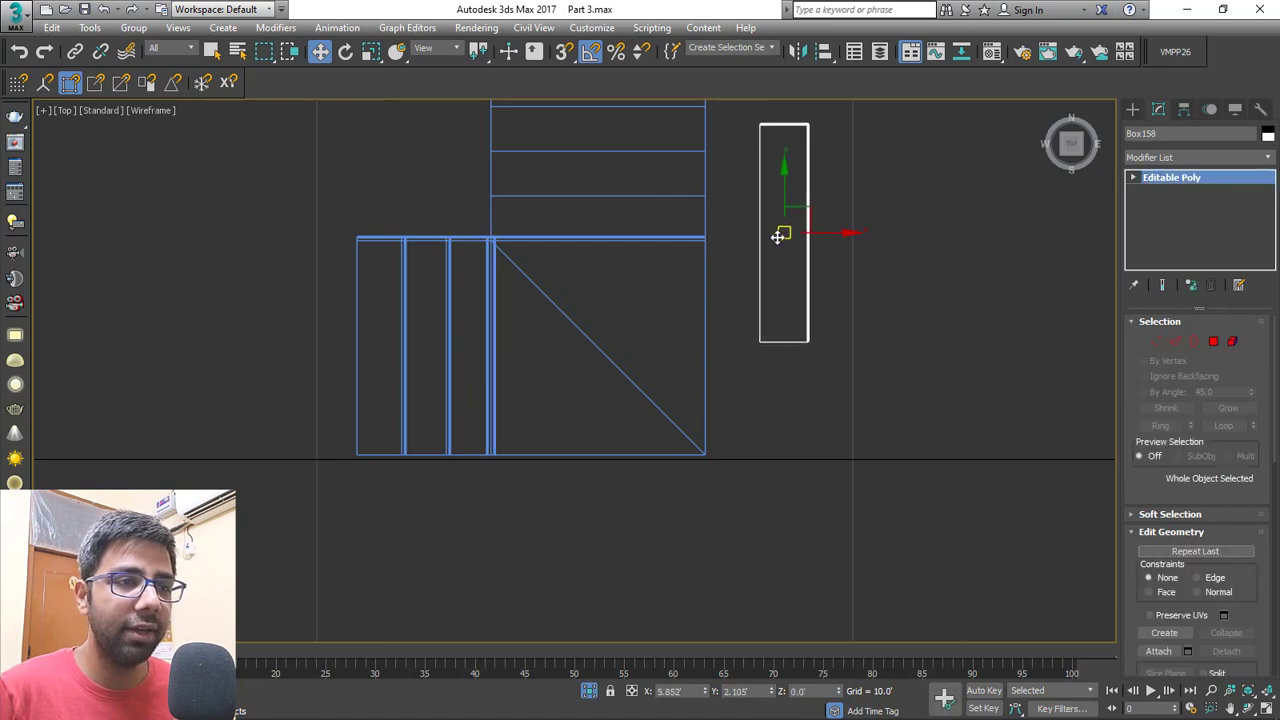
# Rotate the copied tread 90 degrees about Z and snap its corner onto a step of the perpendicular flight.
pyautogui.moveTo(779, 234); pyautogui.dragTo(718, 333, button='middle')
pyautogui.press('e')
pyautogui.moveTo(791, 373)
pyautogui.mouseDown()
pyautogui.moveTo(835, 314)
pyautogui.moveTo(846, 320)
pyautogui.mouseUp()
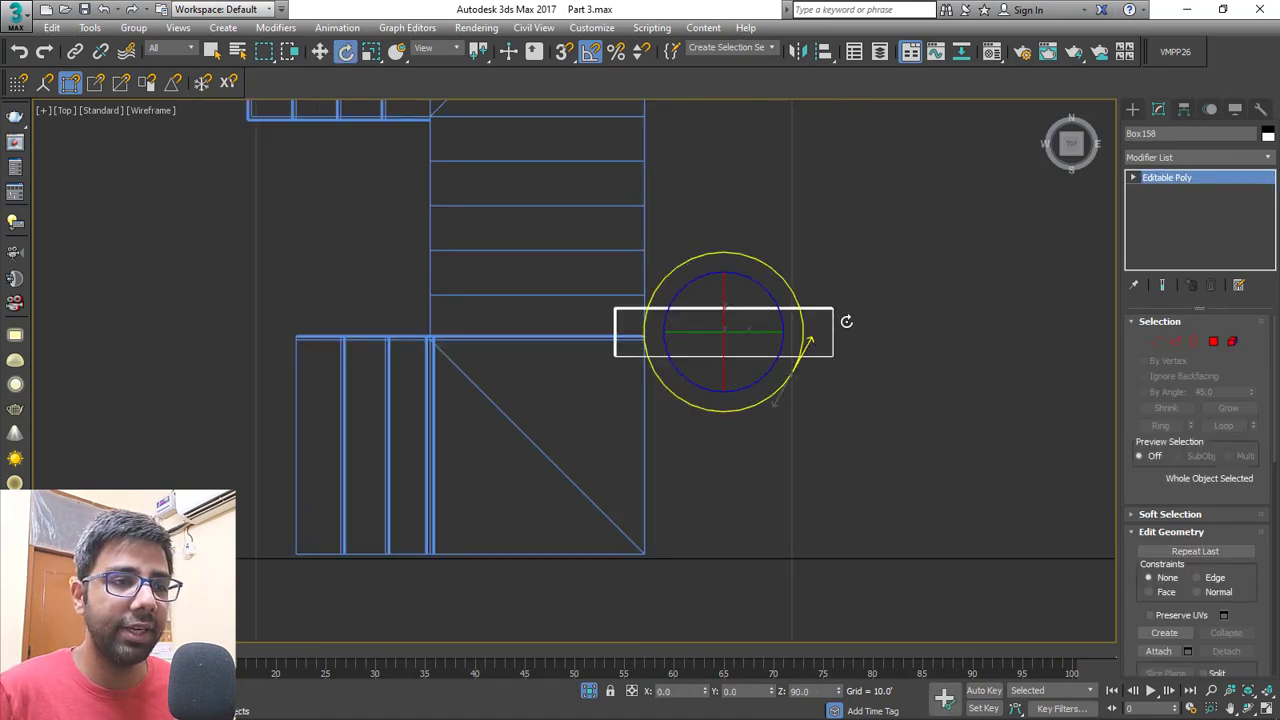
pyautogui.press('w')
pyautogui.scroll(5, 534, 331)
pyautogui.hotkey('alt', 'w')
pyautogui.hotkey('alt', 'w')
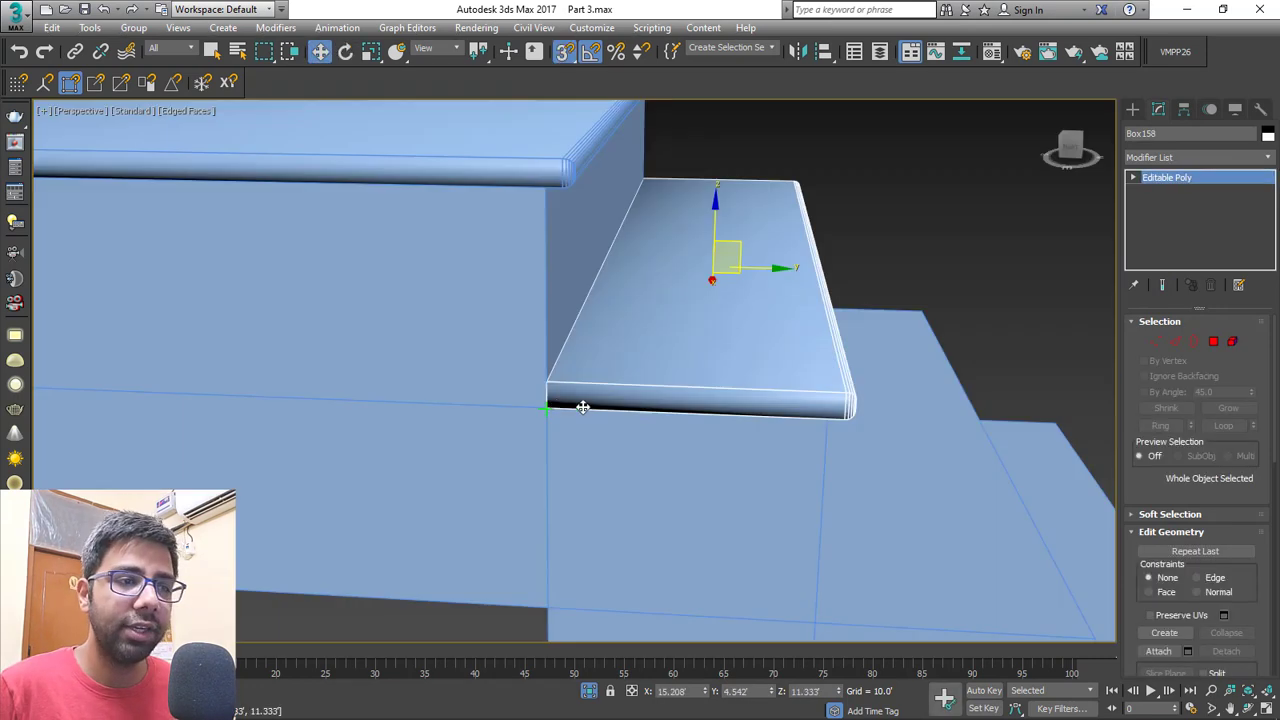
# Snap-copy the tread onto the remaining steps down the flight, setting the number of copies to 2 for the last clone.
pyautogui.scroll(-2, 590, 400)
pyautogui.moveTo(586, 394); pyautogui.dragTo(618, 452)
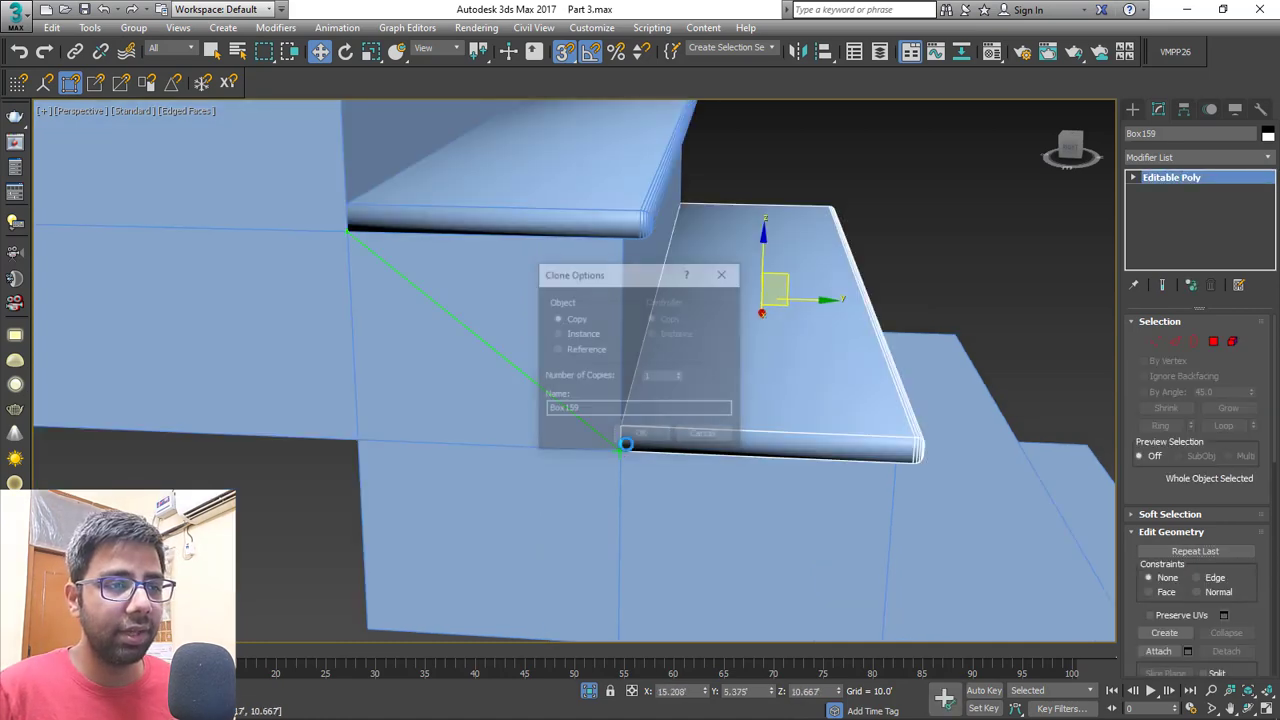
pyautogui.click(640, 432)
pyautogui.moveTo(896, 545)
pyautogui.mouseDown(button='middle')
pyautogui.moveTo(536, 253)
pyautogui.moveTo(726, 543)
pyautogui.mouseUp(button='middle')
pyautogui.keyDown('shift'); pyautogui.moveTo(482, 474); pyautogui.dragTo(360, 240); pyautogui.keyUp('shift')
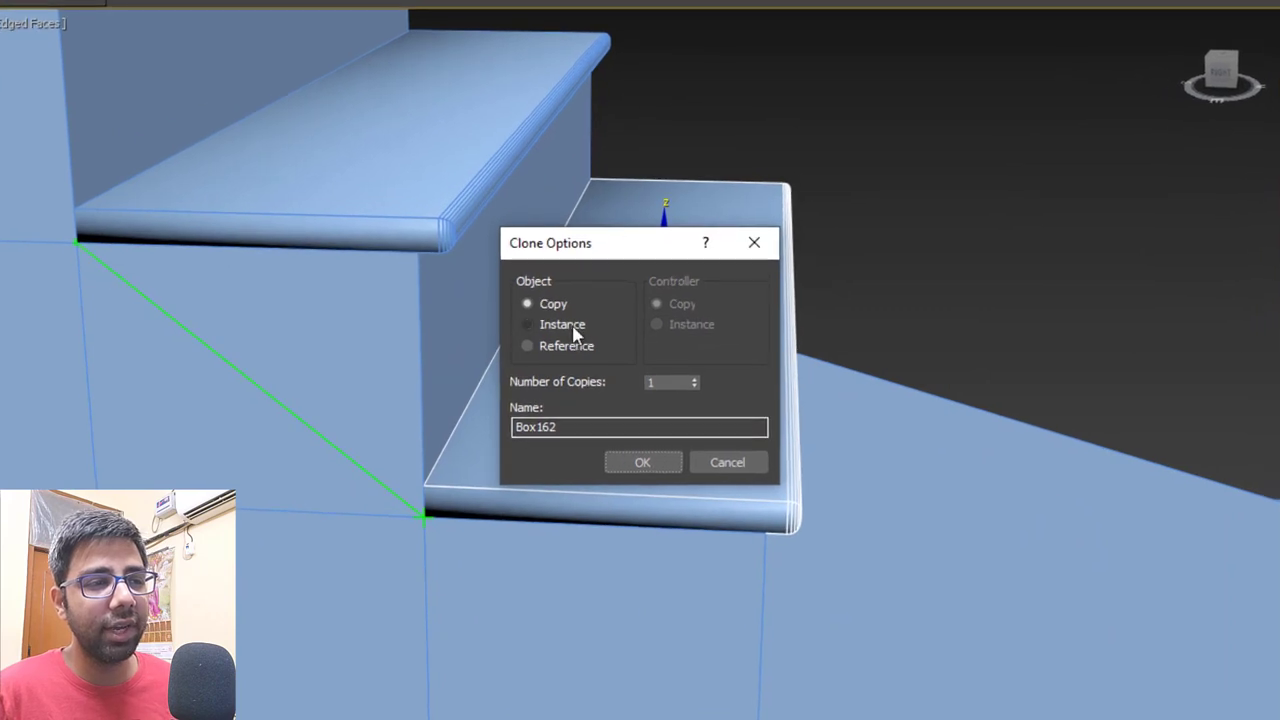
pyautogui.click(694, 378)
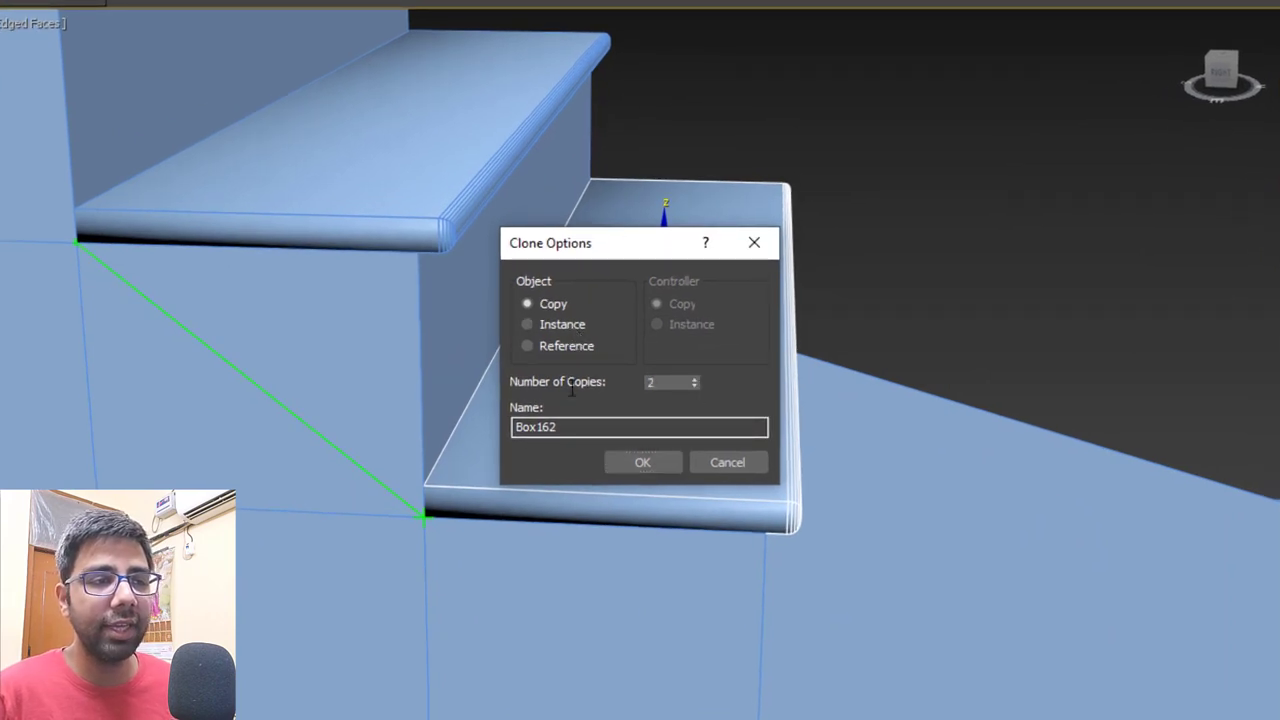
pyautogui.click(640, 463)
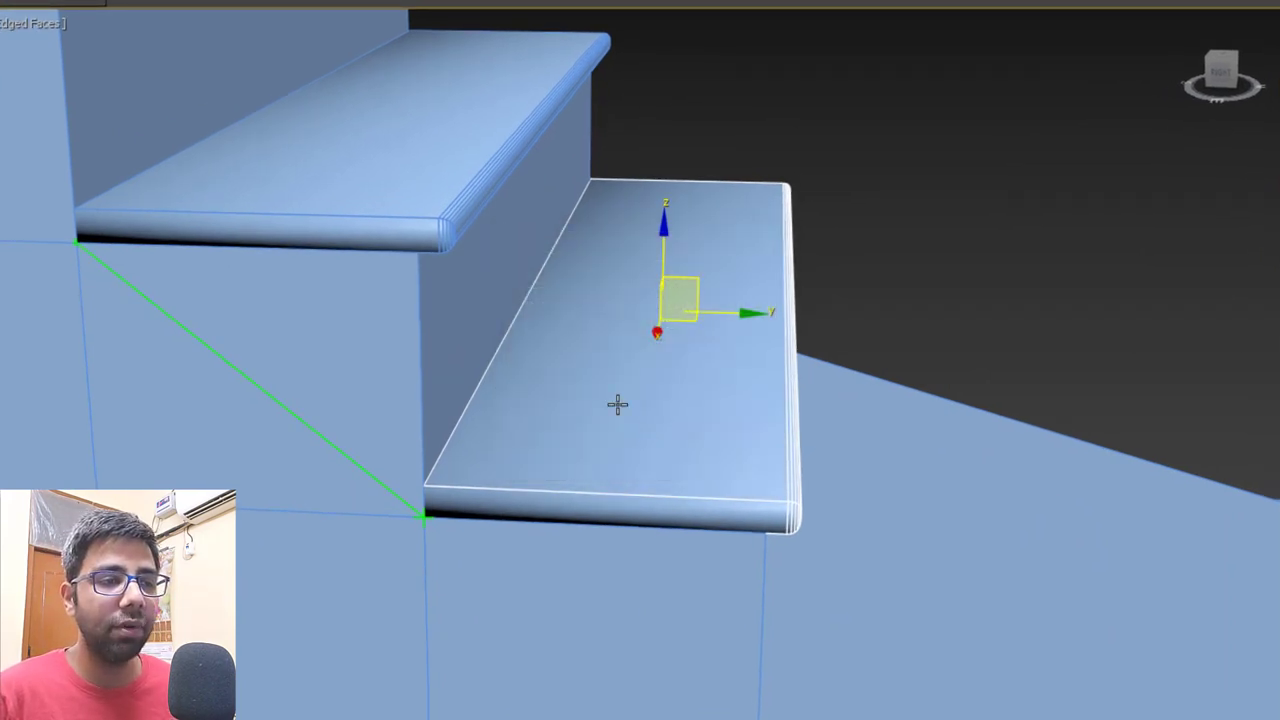
# Open the staircase group so its individual step blocks can be edited.
pyautogui.scroll(-3, 617, 403)
pyautogui.moveTo(669, 417); pyautogui.dragTo(403, 347, button='middle')
pyautogui.keyDown('alt'); pyautogui.moveTo(837, 251); pyautogui.dragTo(689, 457, button='middle'); pyautogui.keyUp('alt')
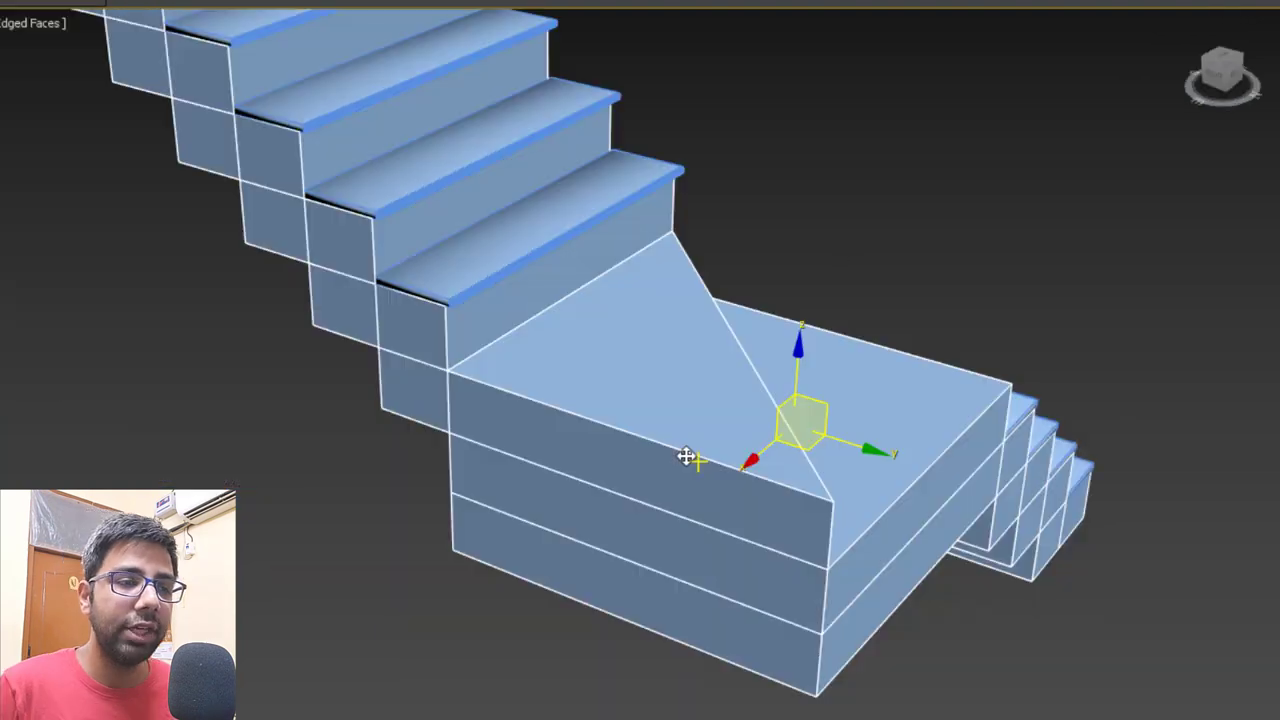
pyautogui.scroll(4, 697, 445)
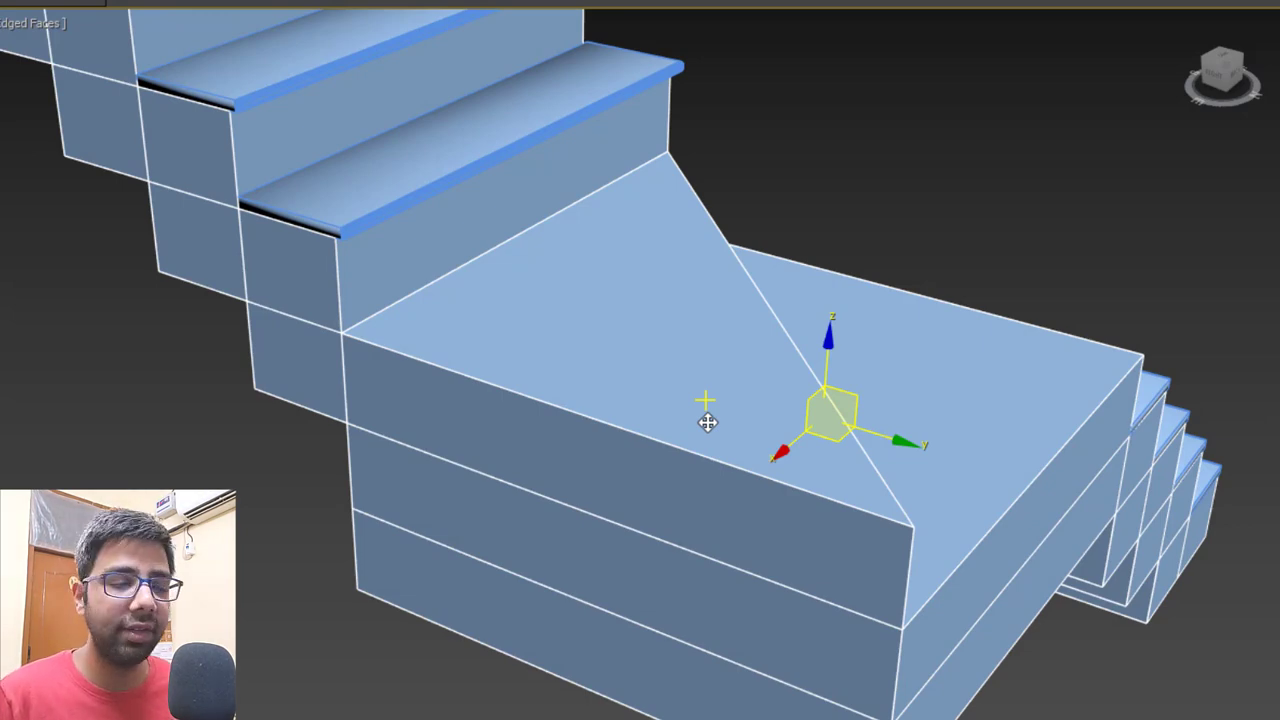
pyautogui.scroll(3, 594, 423)
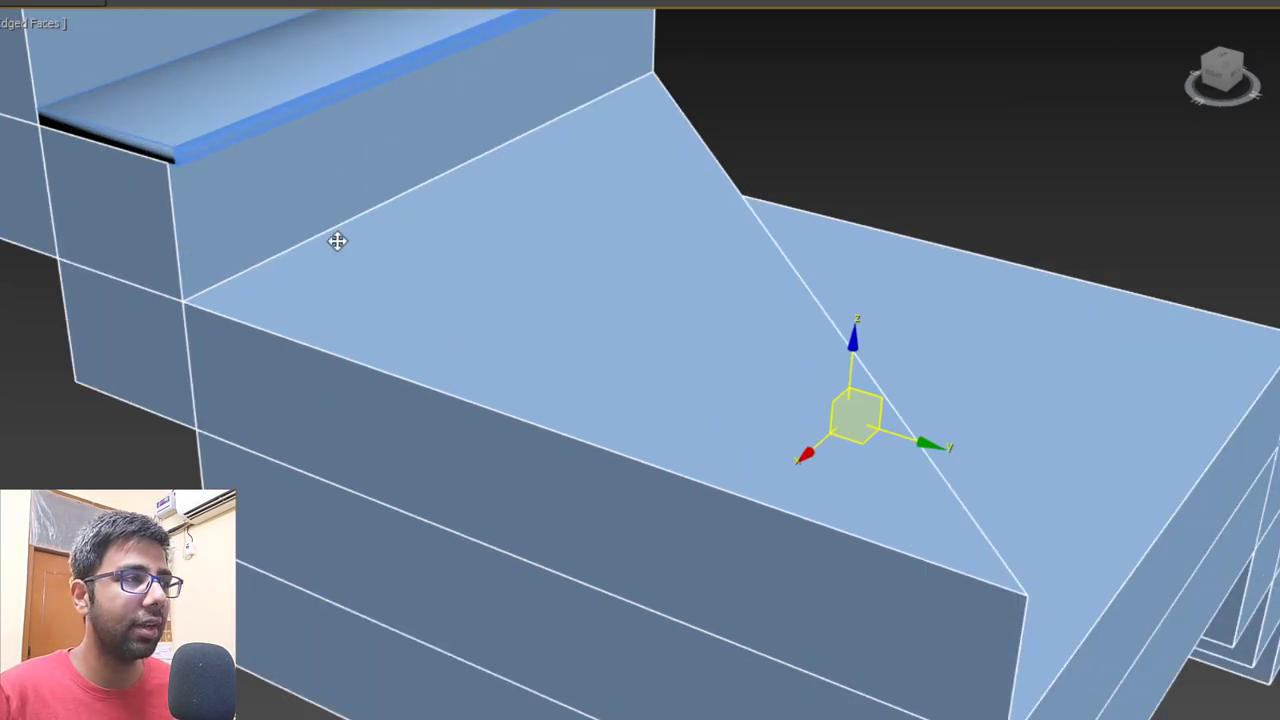
pyautogui.click(214, 44)
pyautogui.click(251, 138)
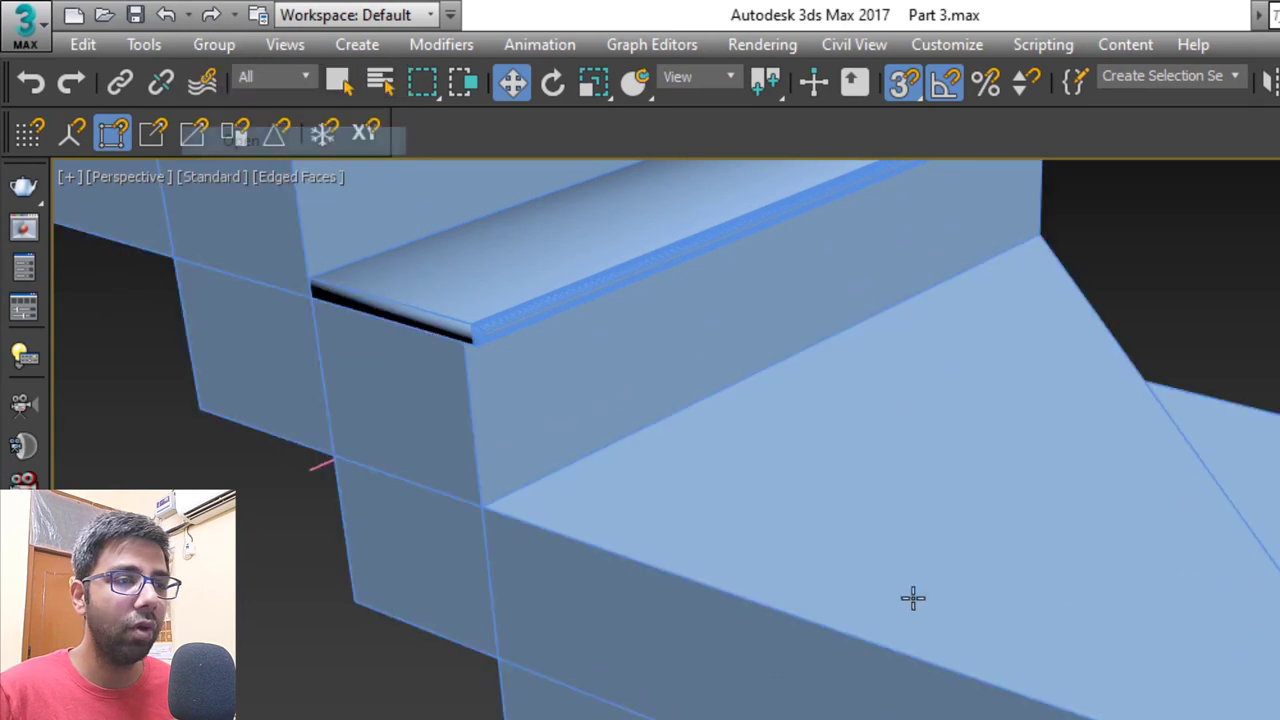
# Copy the triangular landing block once, snapping it upward by its own height.
pyautogui.click(997, 578)
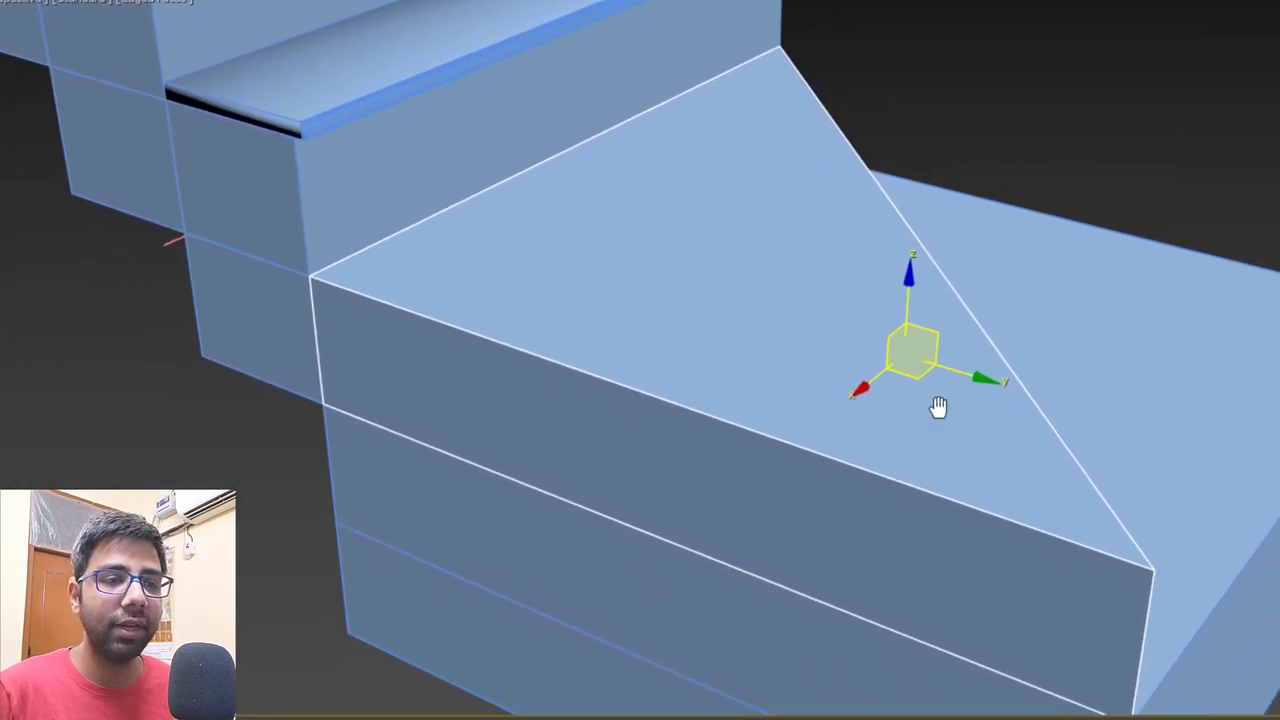
pyautogui.moveTo(938, 406); pyautogui.dragTo(869, 487, button='middle')
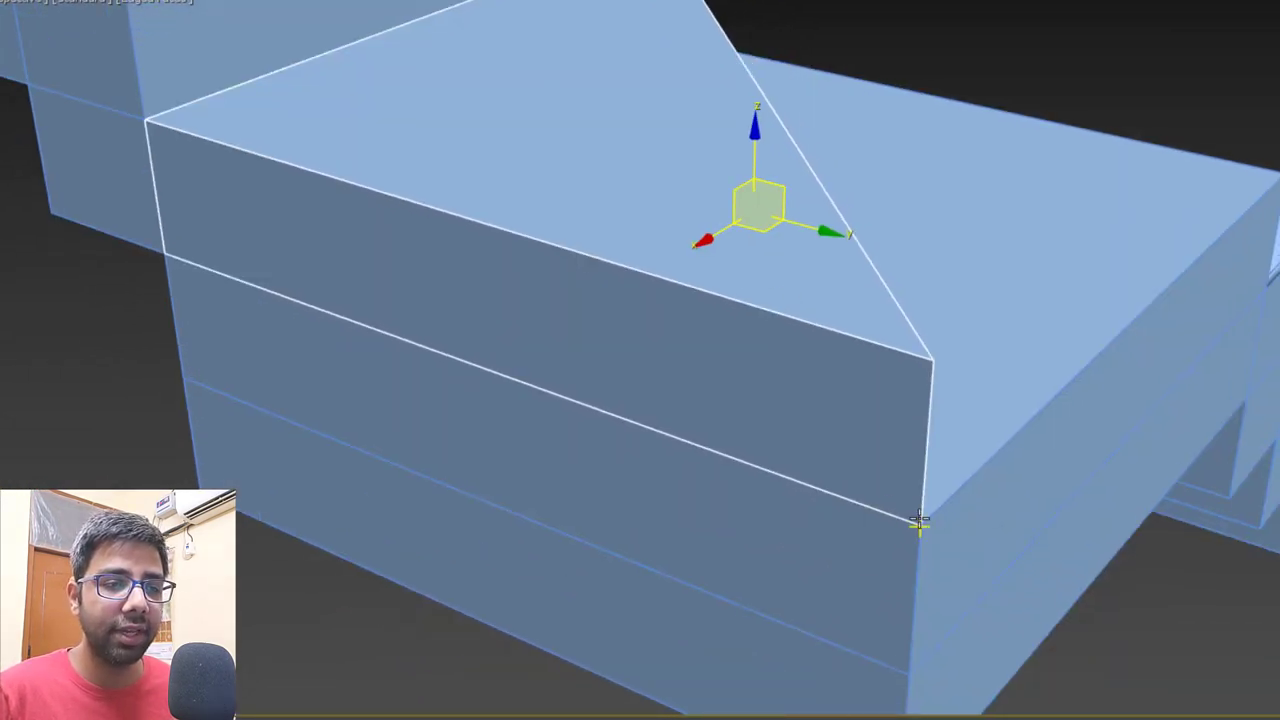
pyautogui.moveTo(918, 522); pyautogui.dragTo(930, 362)
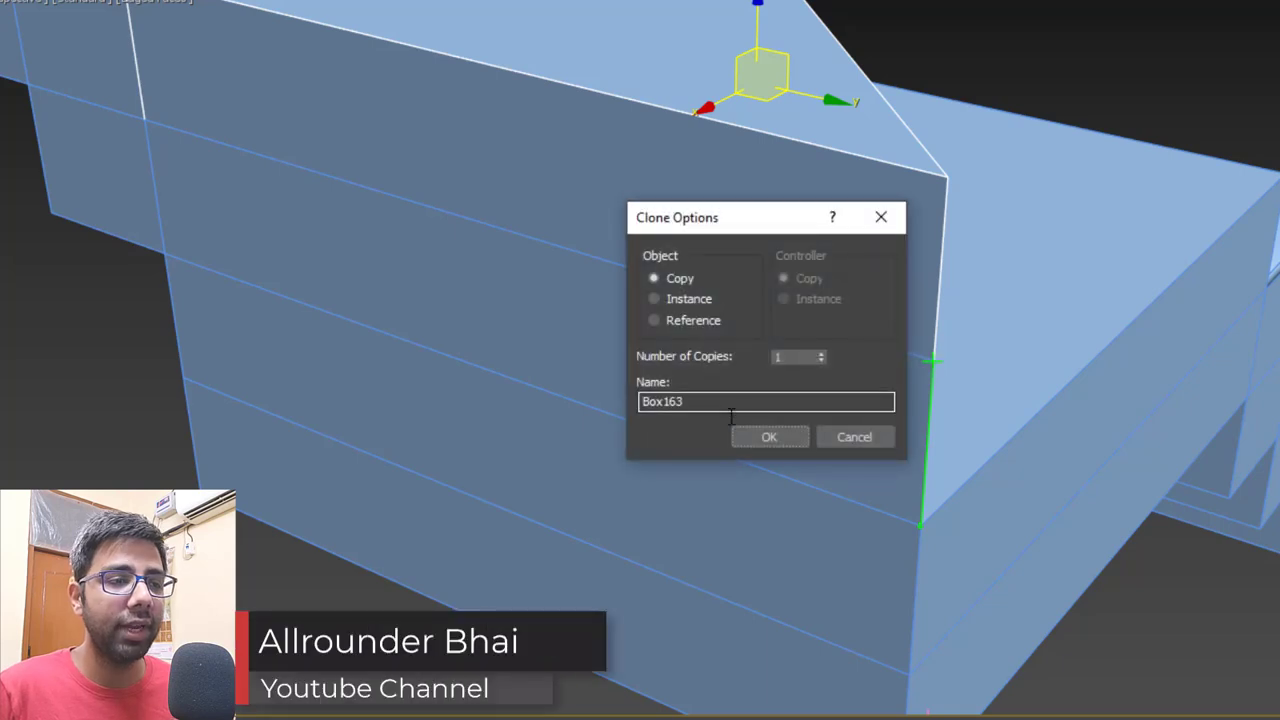
pyautogui.click(746, 437)
# Lower the copied triangular block's top vertices in the left view to thin it into a slab, then leave vertex editing.
pyautogui.click(1082, 397)
pyautogui.press('l')
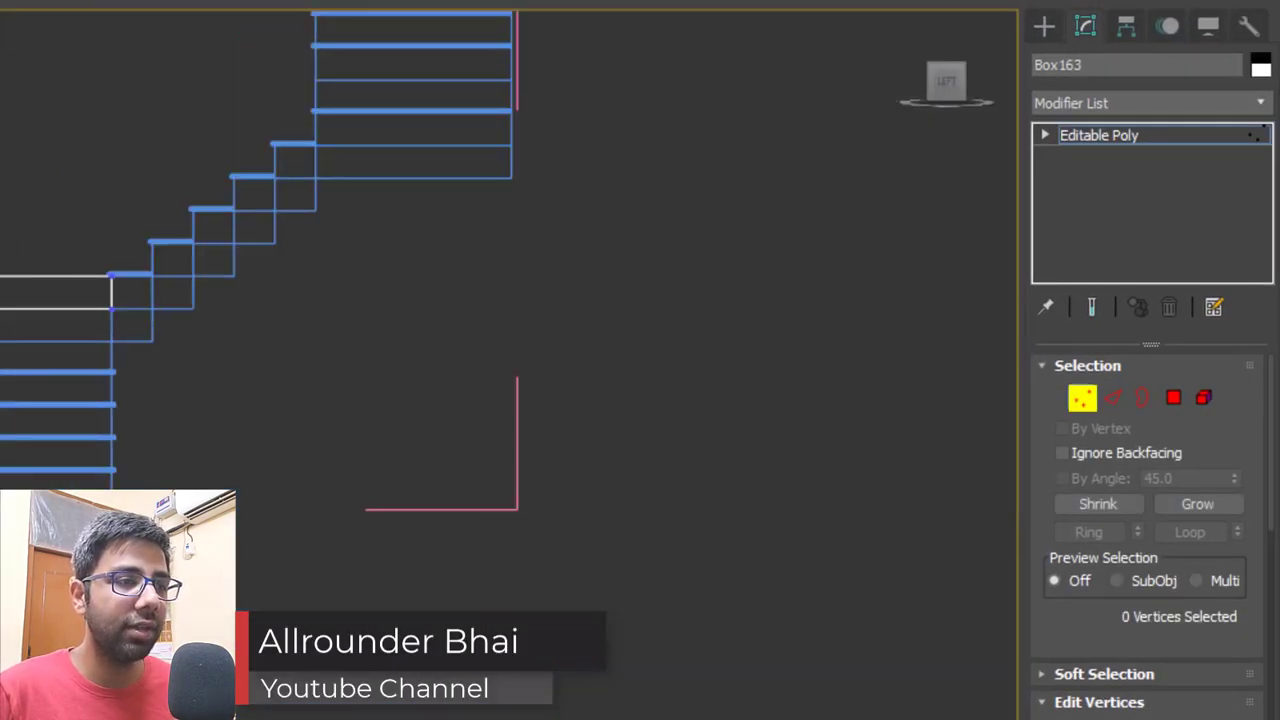
pyautogui.scroll(4, 183, 374)
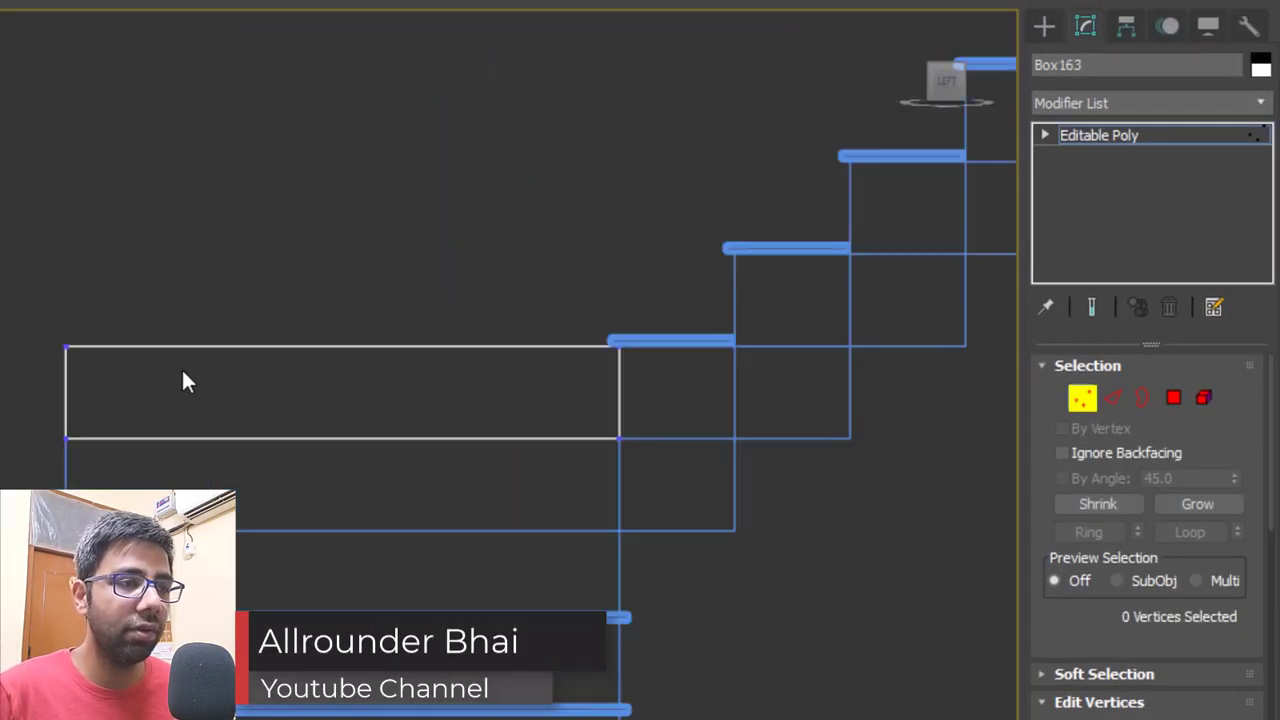
pyautogui.moveTo(5, 229); pyautogui.dragTo(674, 366)
pyautogui.scroll(3, 571, 423)
pyautogui.moveTo(571, 423); pyautogui.dragTo(697, 369, button='middle')
pyautogui.moveTo(424, 140); pyautogui.dragTo(497, 306)
pyautogui.scroll(3, 858, 395)
pyautogui.moveTo(736, 430); pyautogui.dragTo(534, 457, button='middle')
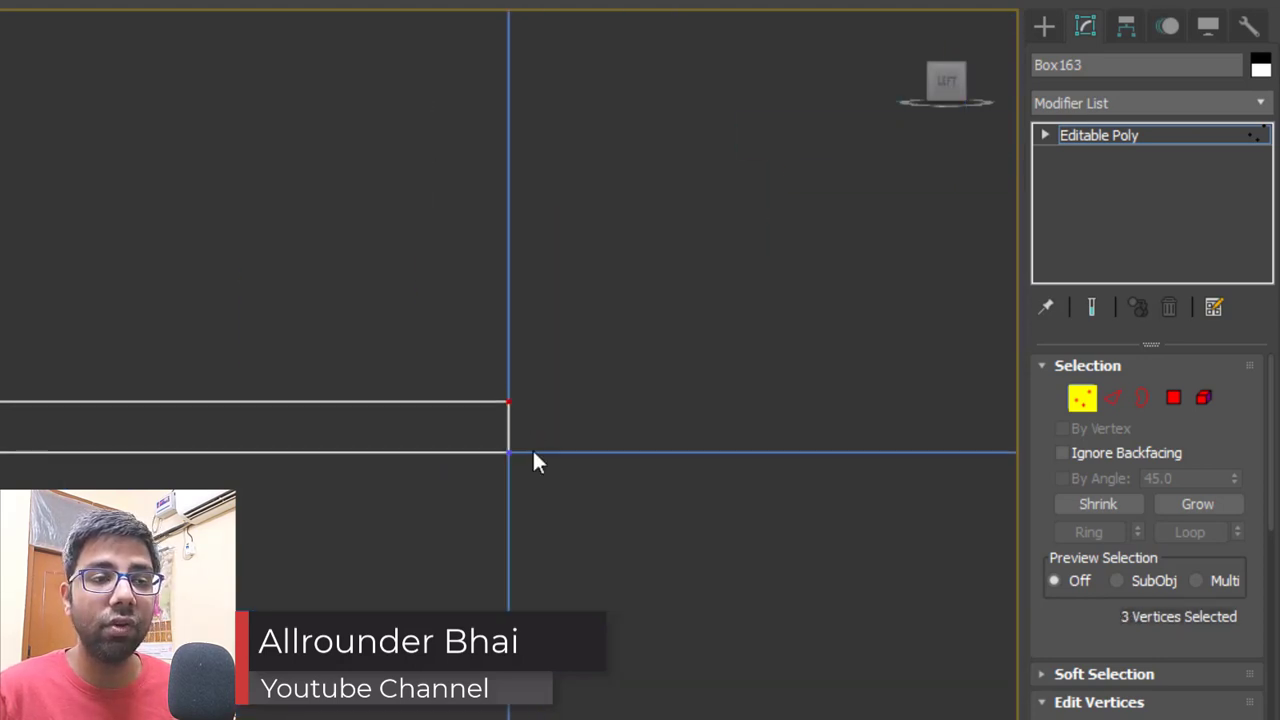
pyautogui.scroll(-2, 533, 420)
pyautogui.click(1083, 399)
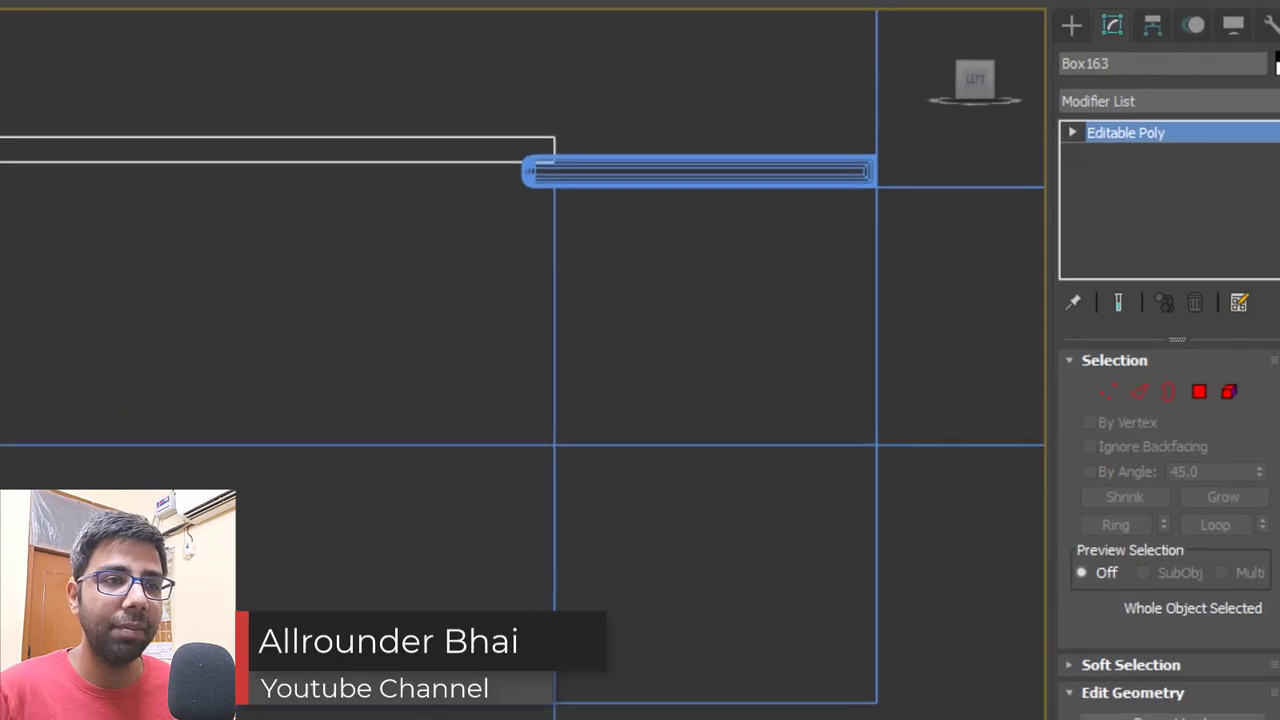
# Align the triangular slab's underside with the lowest tread's underside and its top vertices with that tread's upper surface.
pyautogui.scroll(4, 703, 208)
pyautogui.scroll(3, 703, 208)
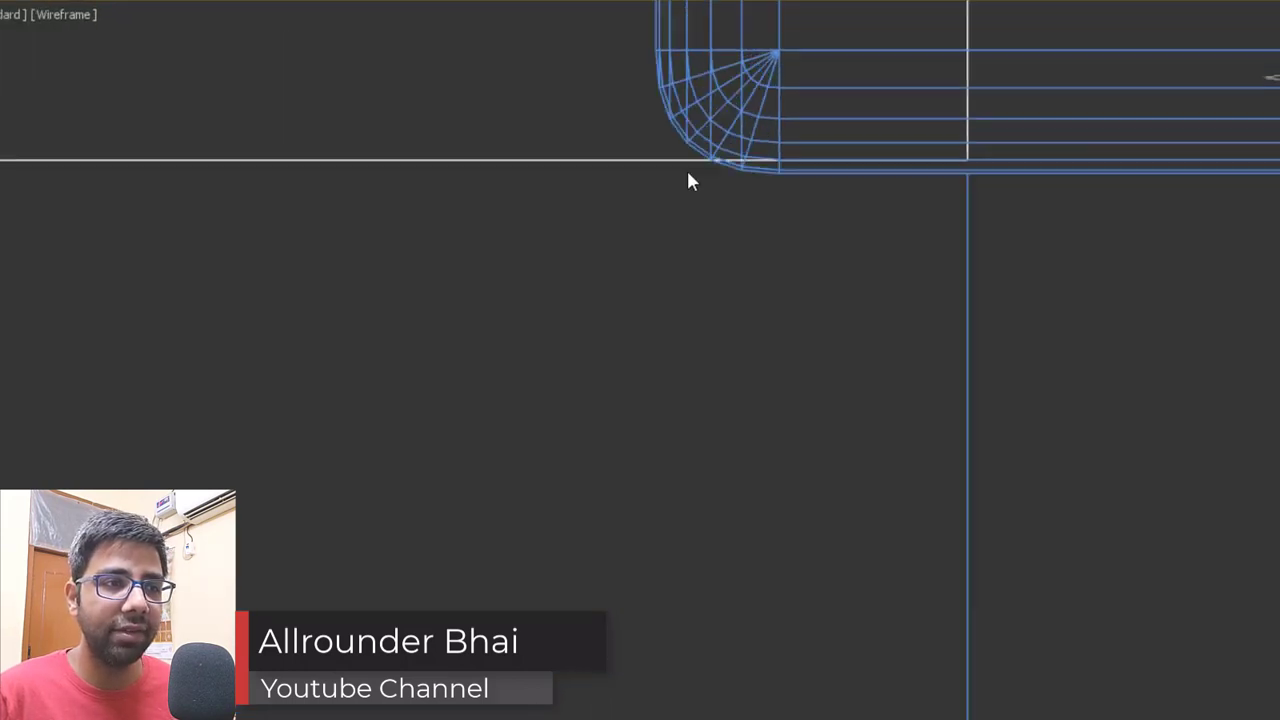
pyautogui.moveTo(674, 160); pyautogui.dragTo(700, 175)
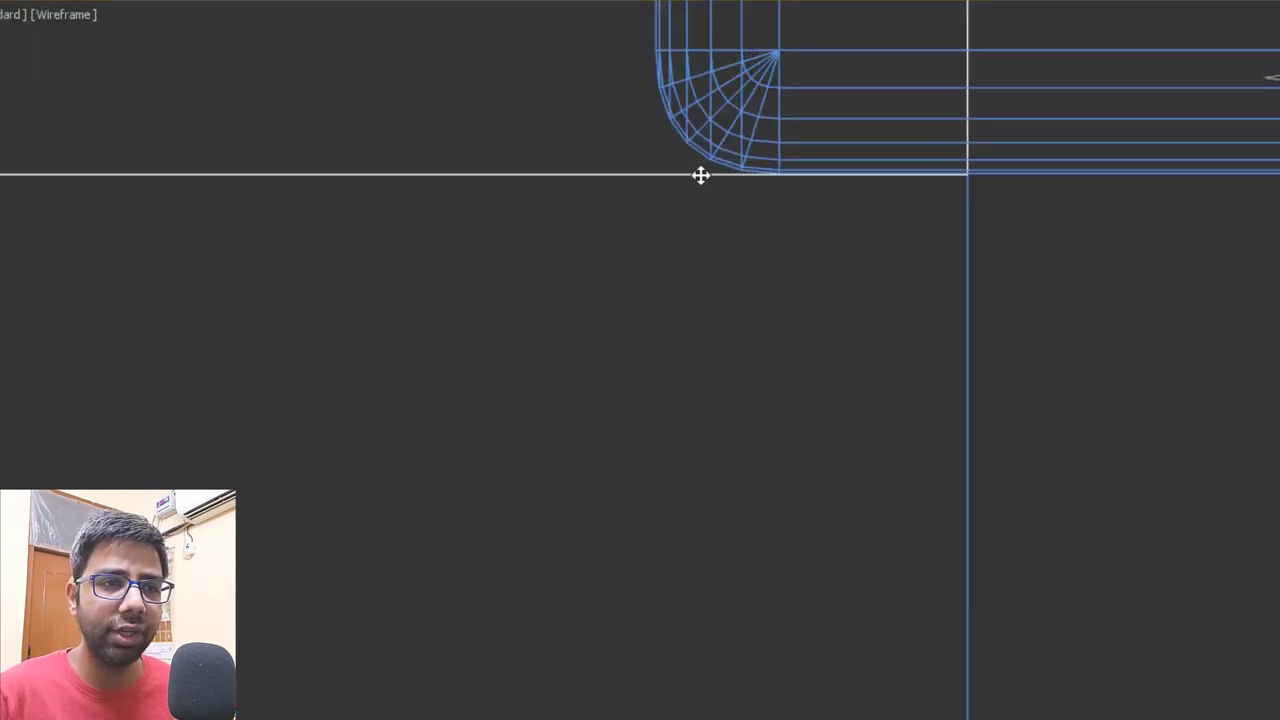
pyautogui.scroll(-5, 735, 203)
pyautogui.scroll(-2, 890, 243)
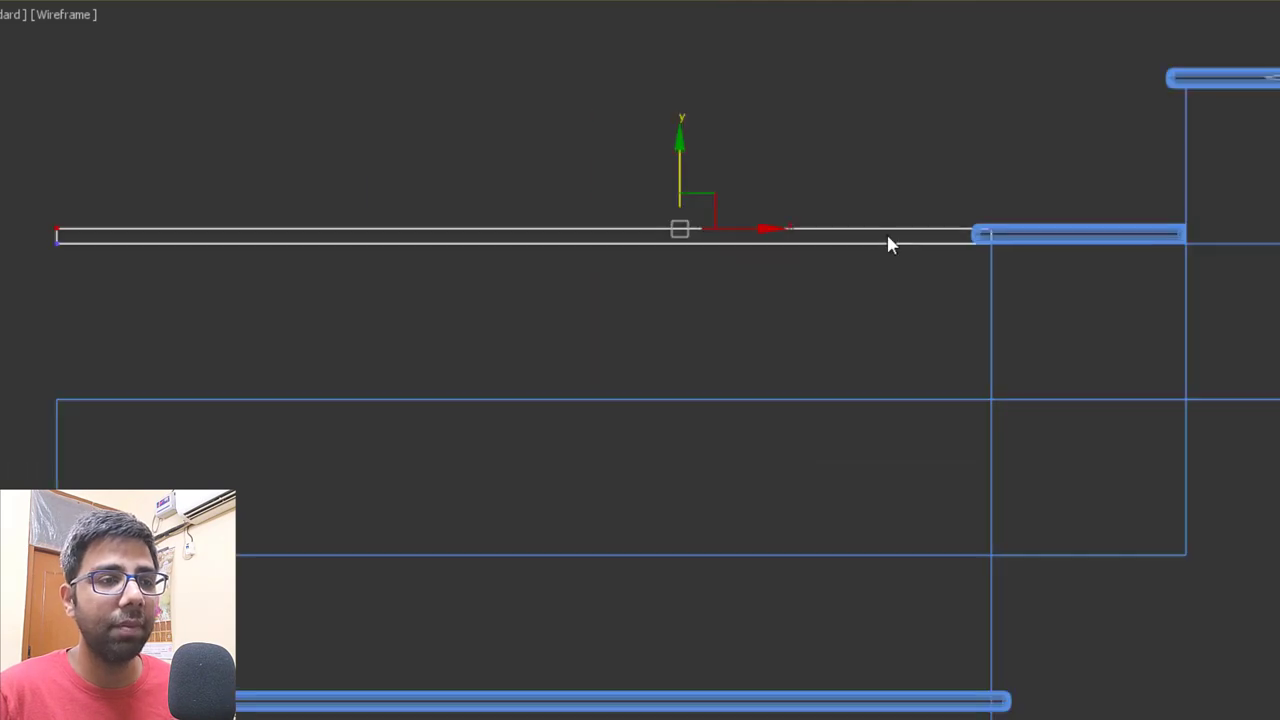
pyautogui.scroll(3, 578, 240)
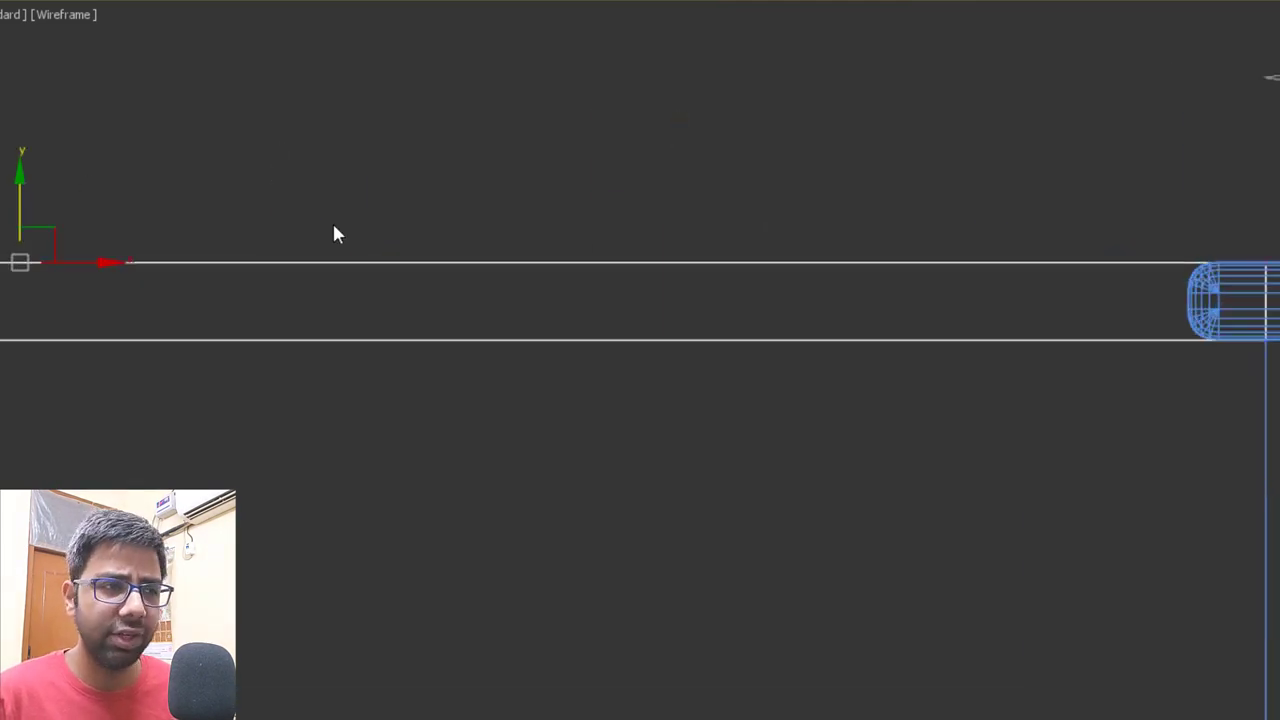
pyautogui.scroll(-3, 689, 357)
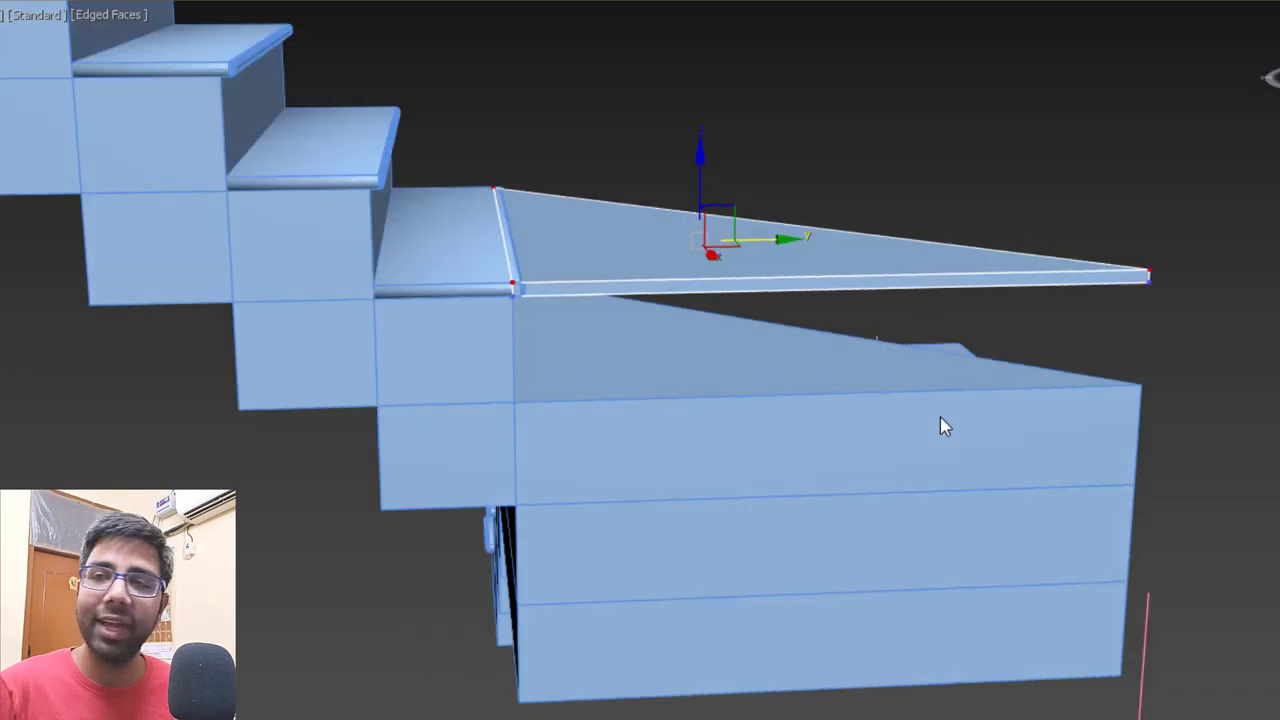
# Select one thin side polygon of the triangular slab and open the Extrude settings for it.
pyautogui.keyDown('alt'); pyautogui.moveTo(943, 423); pyautogui.dragTo(716, 428, button='middle'); pyautogui.keyUp('alt')
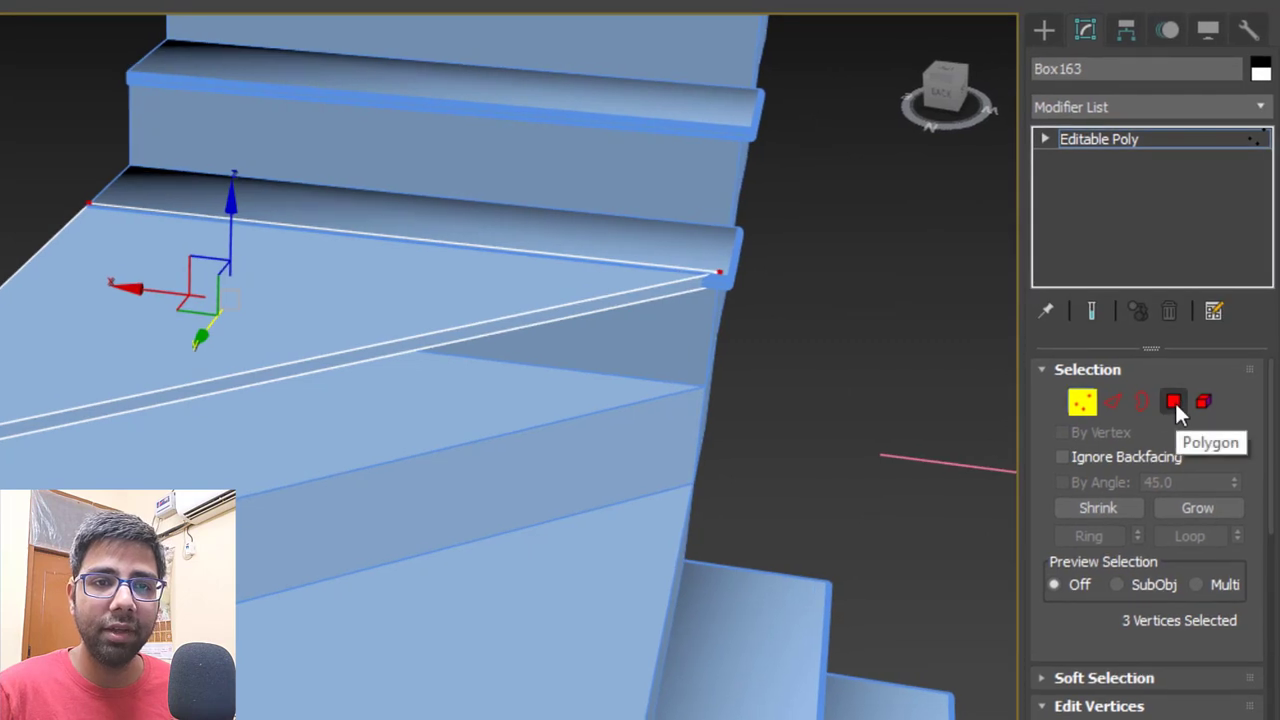
pyautogui.click(1174, 402)
pyautogui.scroll(2, 345, 379)
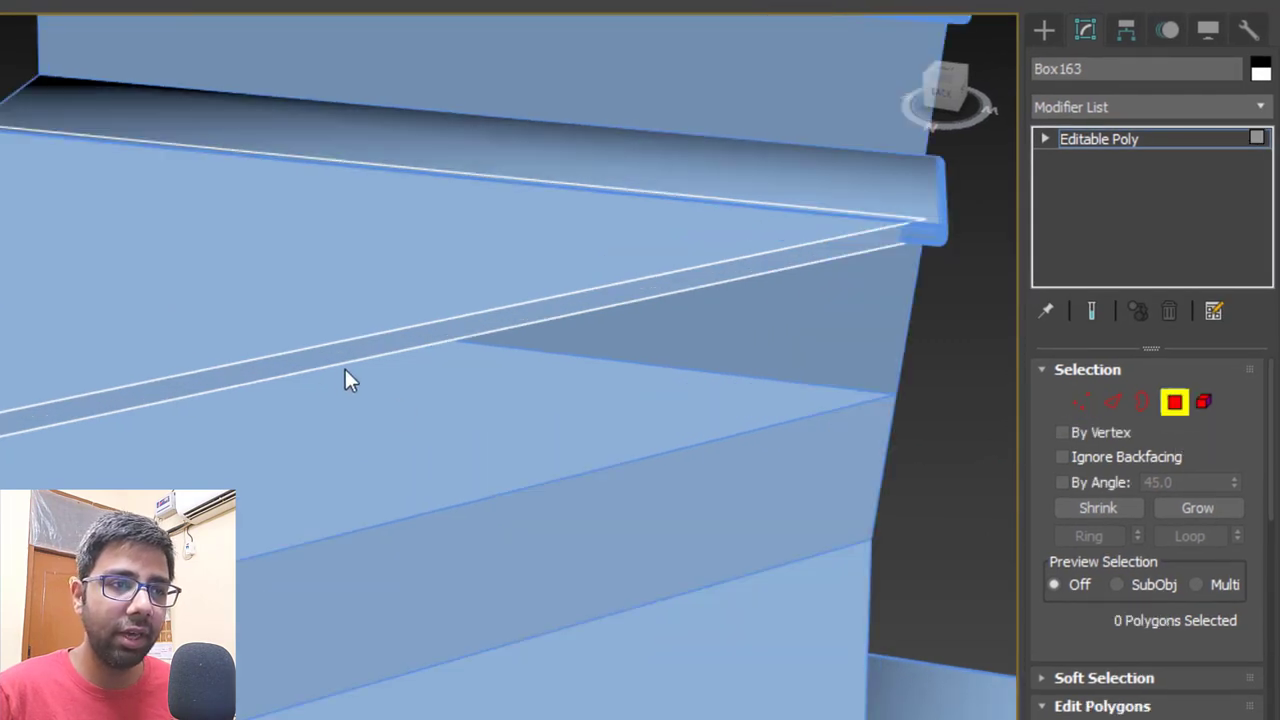
pyautogui.click(371, 345)
pyautogui.rightClick(366, 346)
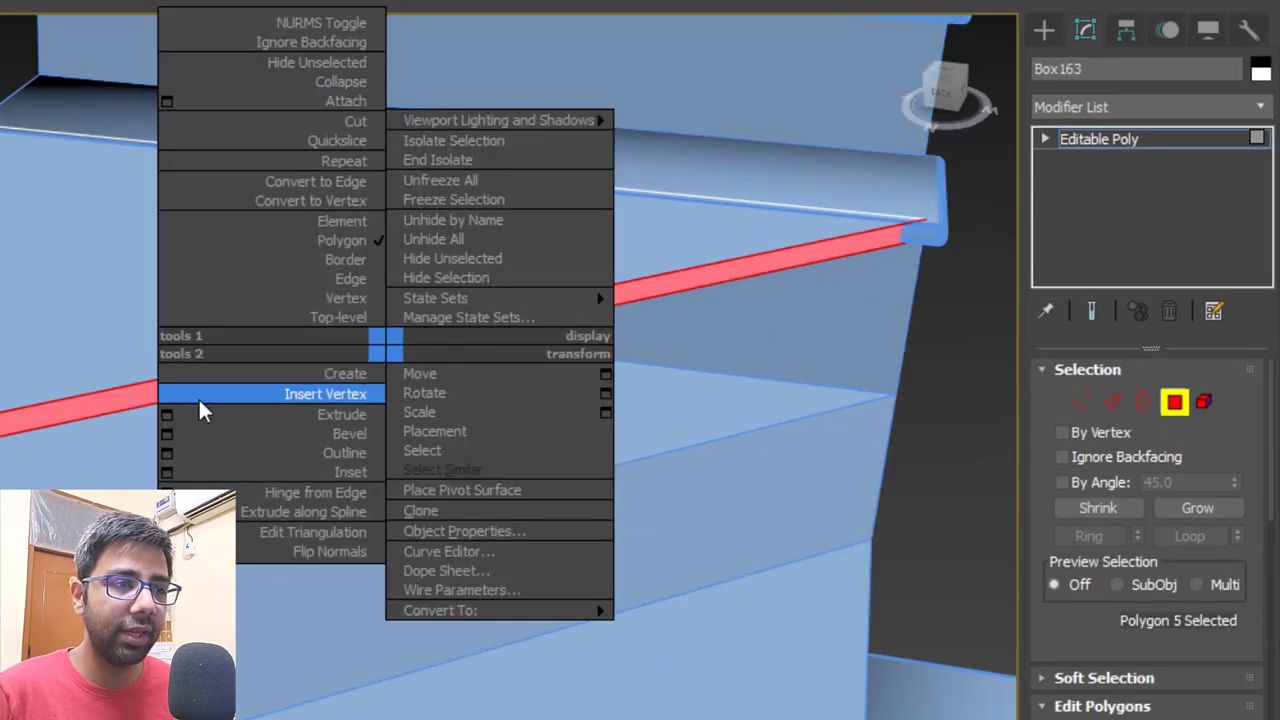
pyautogui.click(167, 411)
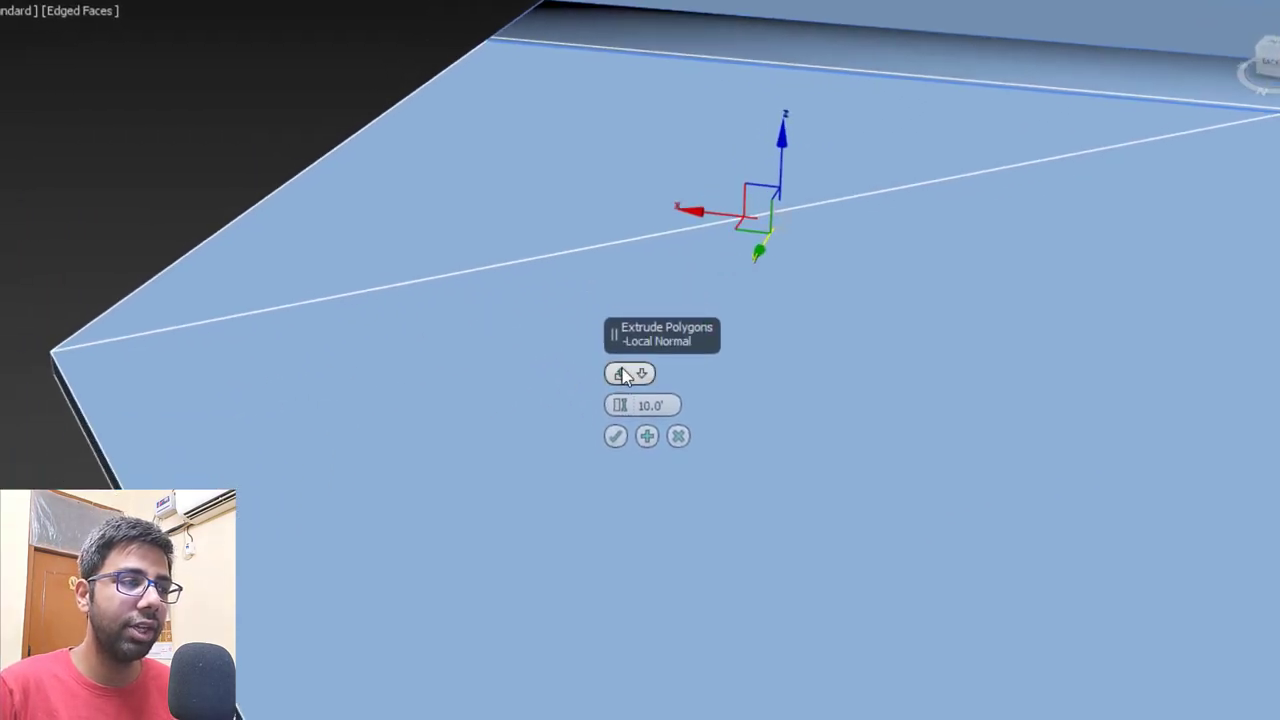
pyautogui.keyDown('alt'); pyautogui.moveTo(417, 323); pyautogui.dragTo(675, 260, button='middle'); pyautogui.keyUp('alt')
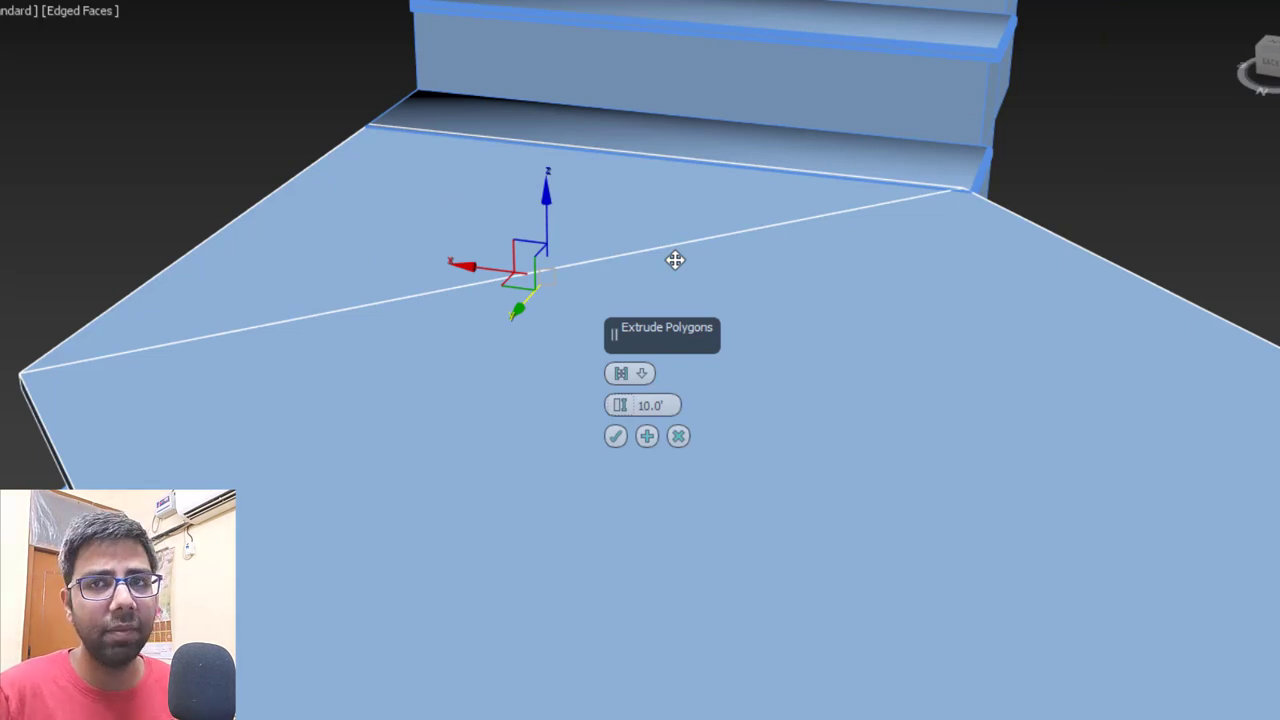
pyautogui.scroll(-3, 675, 260)
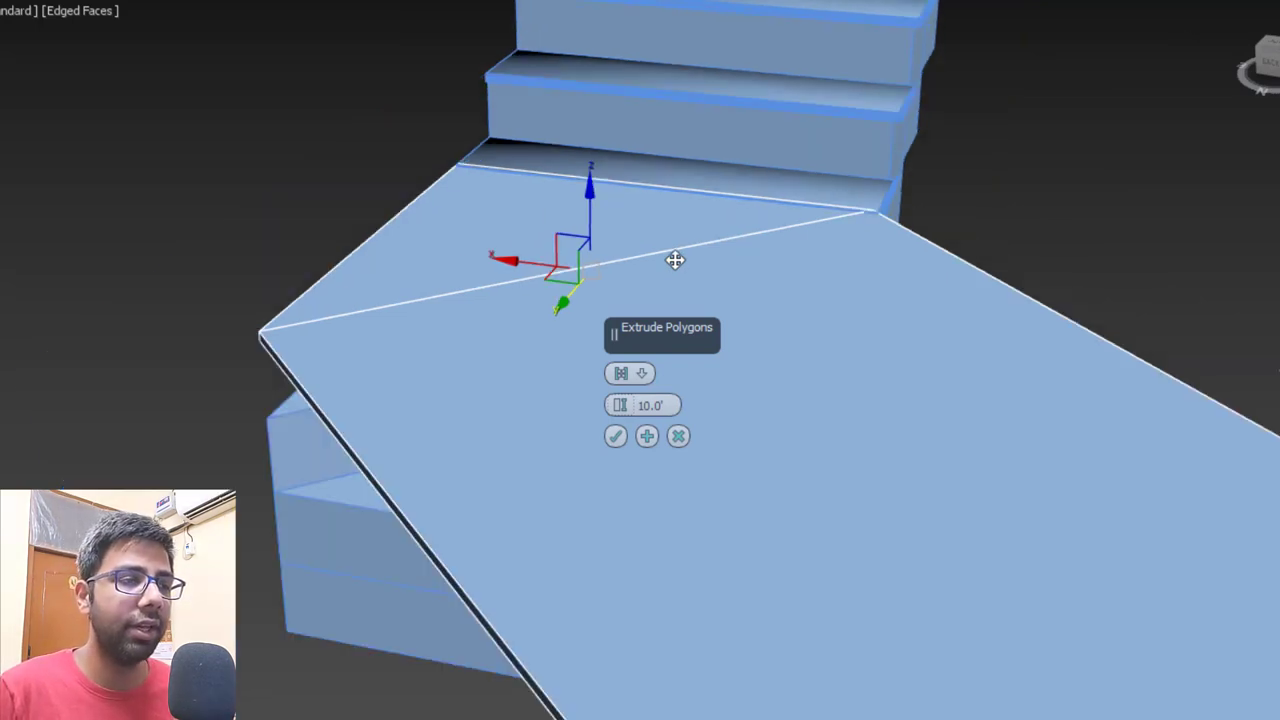
pyautogui.keyDown('alt'); pyautogui.moveTo(675, 260); pyautogui.dragTo(514, 345, button='middle'); pyautogui.keyUp('alt')
pyautogui.scroll(3, 478, 380)
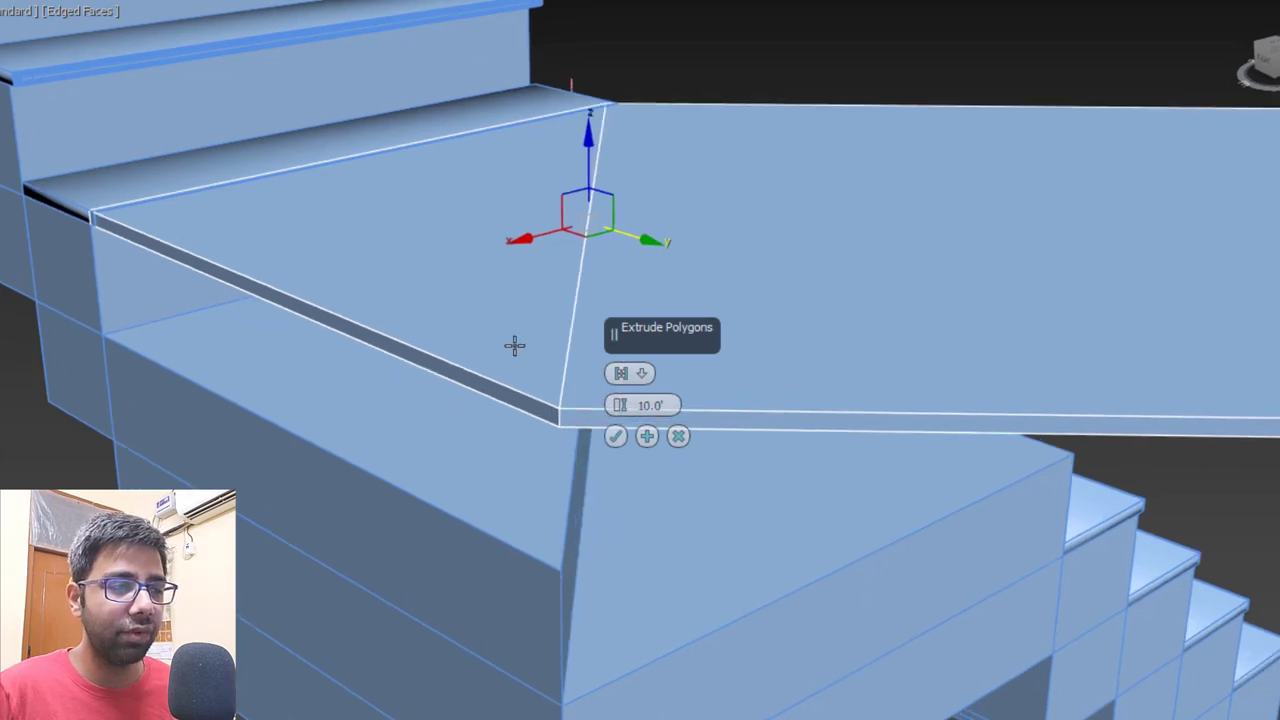
# Add the triangular slab's remaining two thin side polygons to the selection for the extrusion.
pyautogui.keyDown('ctrl'); pyautogui.click(499, 394); pyautogui.keyUp('ctrl')
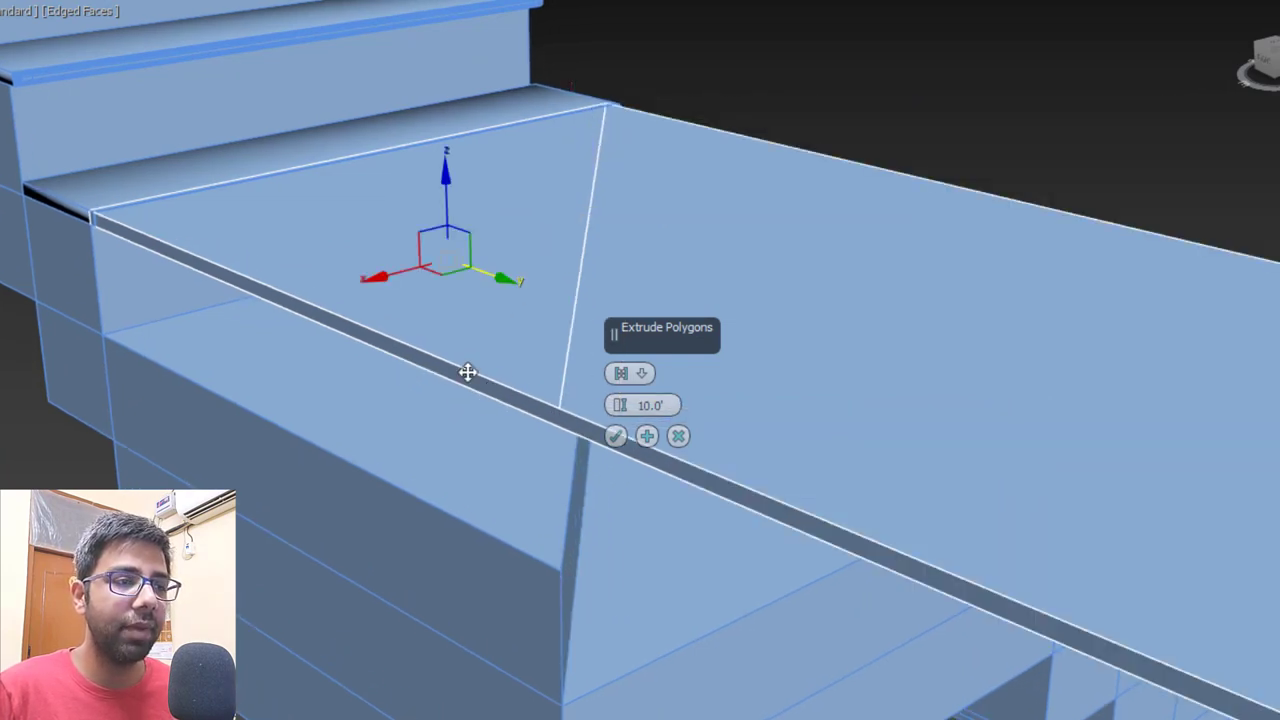
pyautogui.scroll(-3, 468, 372)
pyautogui.scroll(2, 495, 311)
pyautogui.keyDown('alt'); pyautogui.moveTo(495, 311); pyautogui.dragTo(387, 315, button='middle'); pyautogui.keyUp('alt')
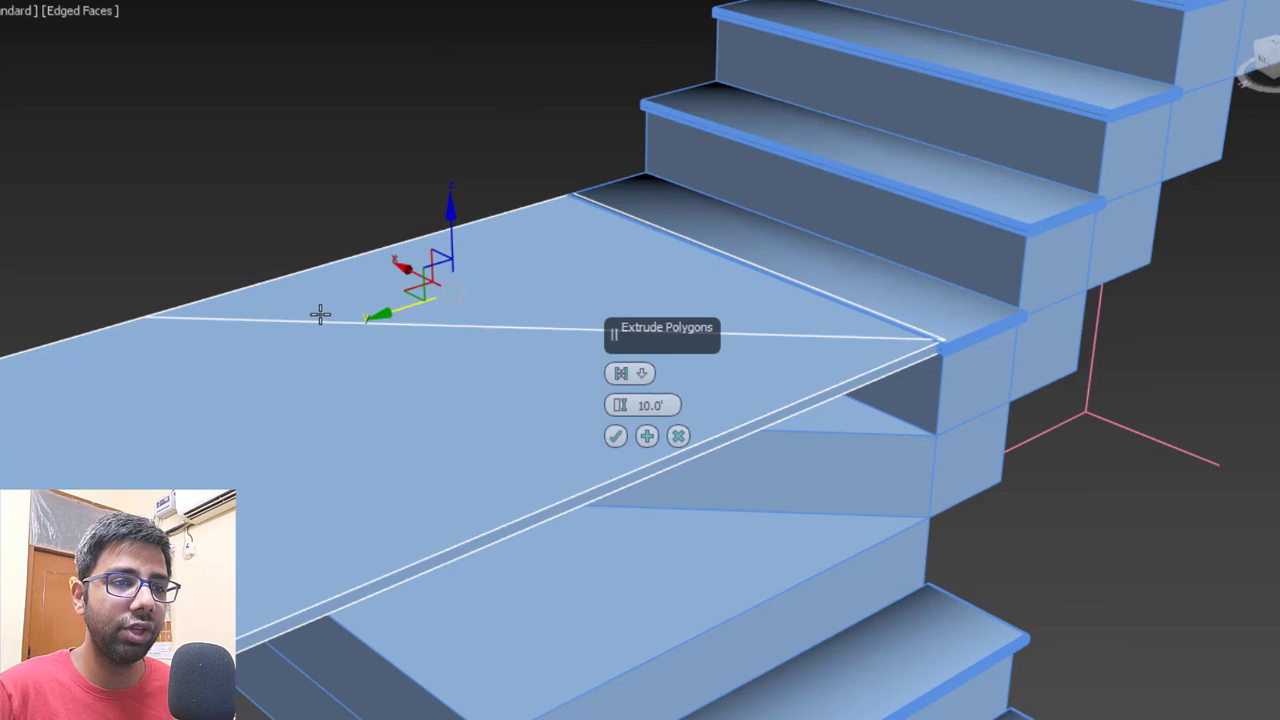
pyautogui.keyDown('alt'); pyautogui.moveTo(320, 314); pyautogui.dragTo(339, 319, button='middle'); pyautogui.keyUp('alt')
pyautogui.keyDown('alt'); pyautogui.moveTo(938, 289); pyautogui.dragTo(745, 262, button='middle'); pyautogui.keyUp('alt')
pyautogui.scroll(3, 540, 410)
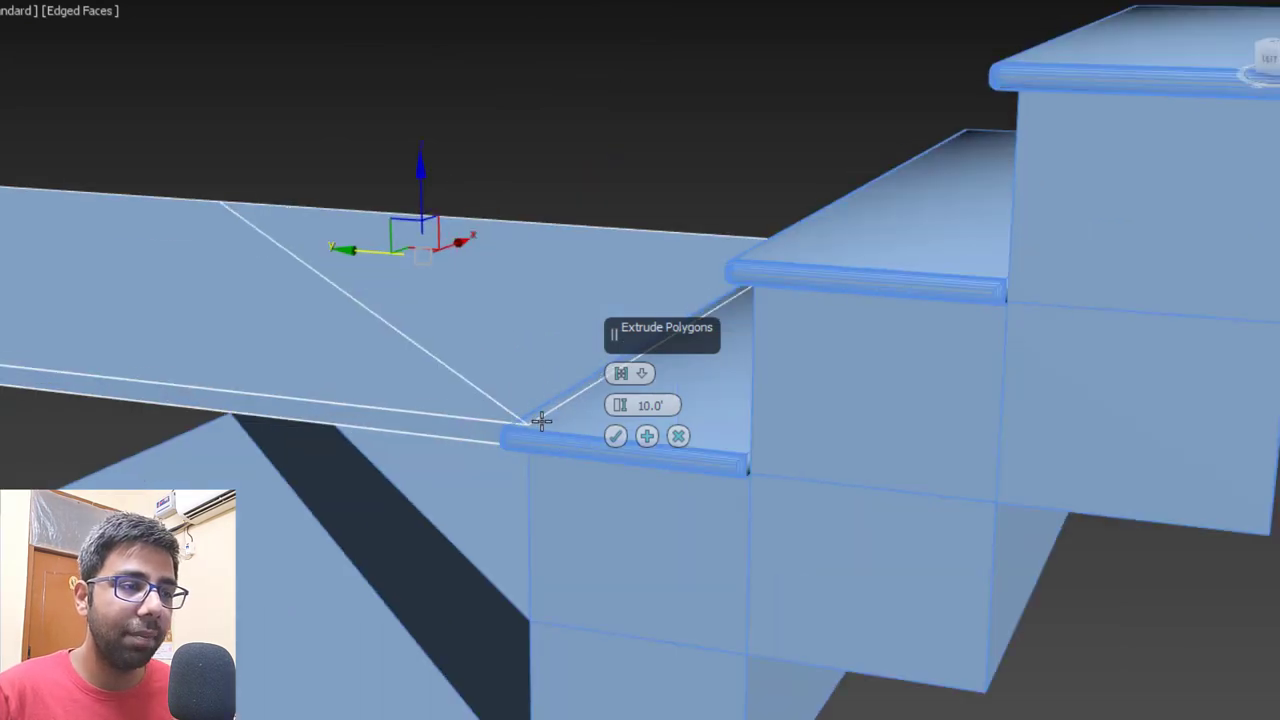
pyautogui.keyDown('ctrl'); pyautogui.click(559, 420); pyautogui.keyUp('ctrl')
pyautogui.scroll(-3, 520, 403)
pyautogui.keyDown('alt'); pyautogui.moveTo(505, 390); pyautogui.dragTo(57, 380, button='middle'); pyautogui.keyUp('alt')
pyautogui.scroll(3, 50, 380)
# Extrude the slab's three side polygons outward by 1 inch along their local normals.
pyautogui.click(620, 373)
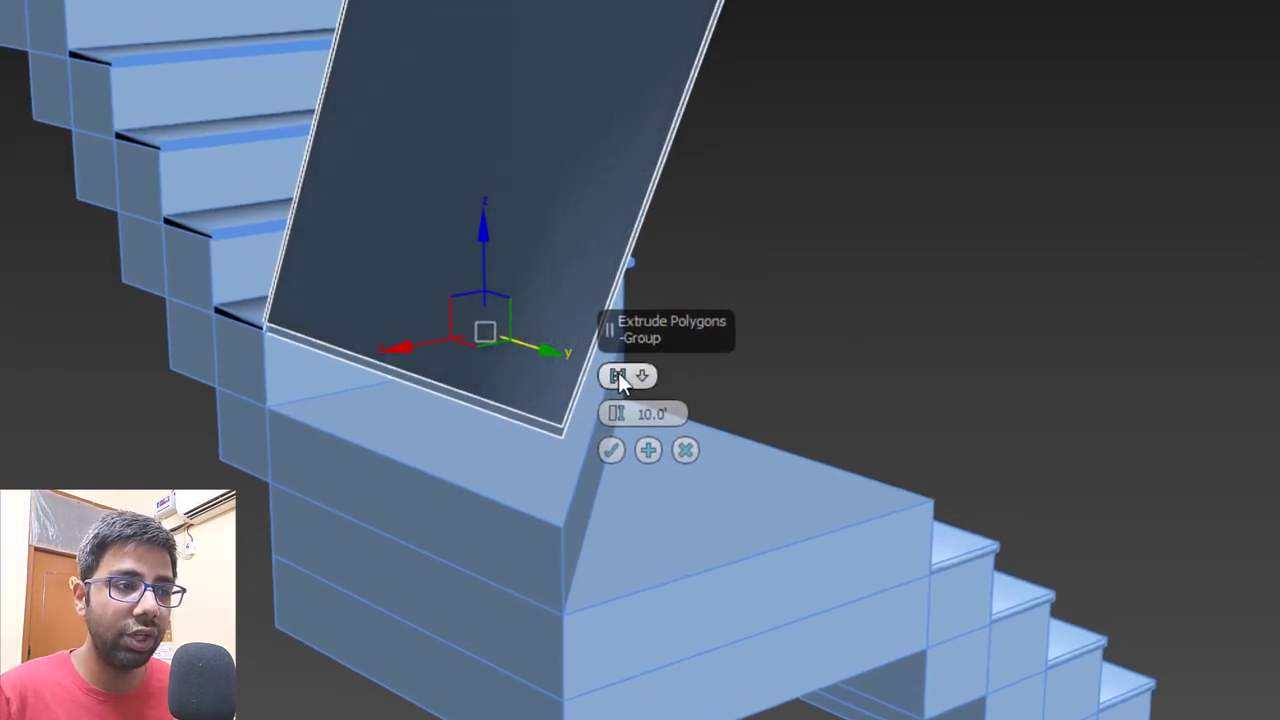
pyautogui.click(618, 374)
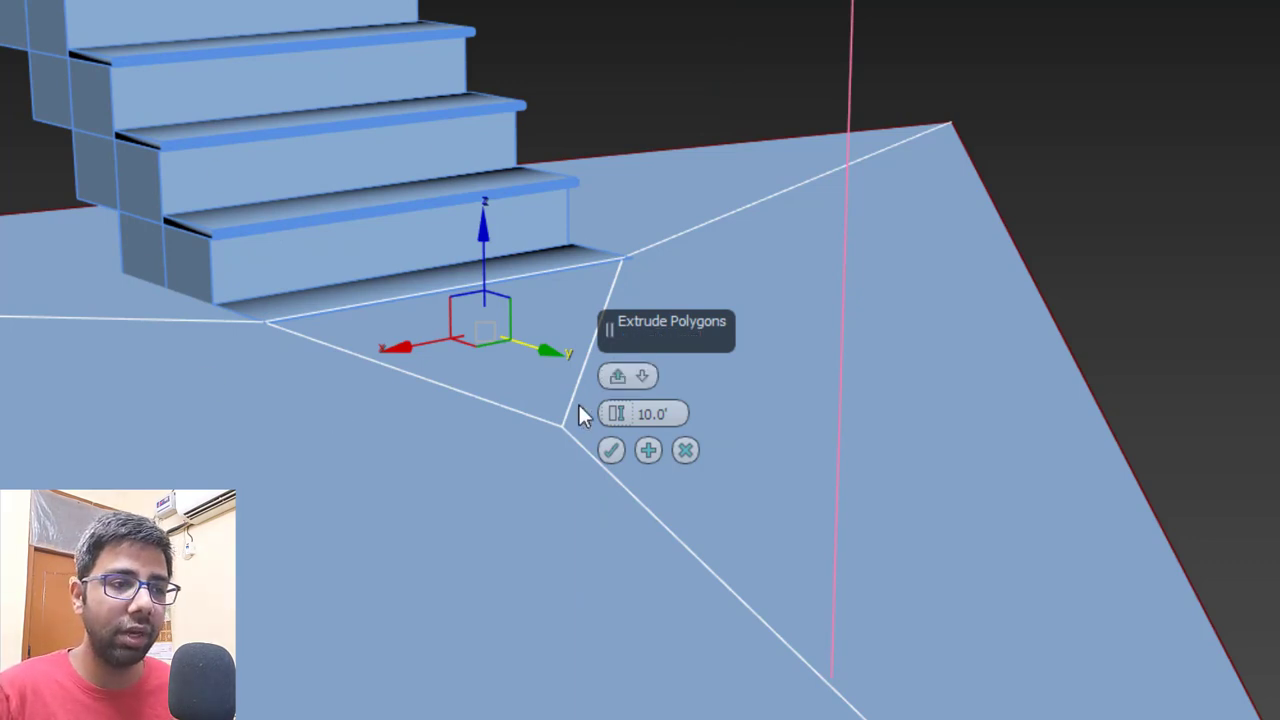
pyautogui.click(678, 413)
pyautogui.write('1')
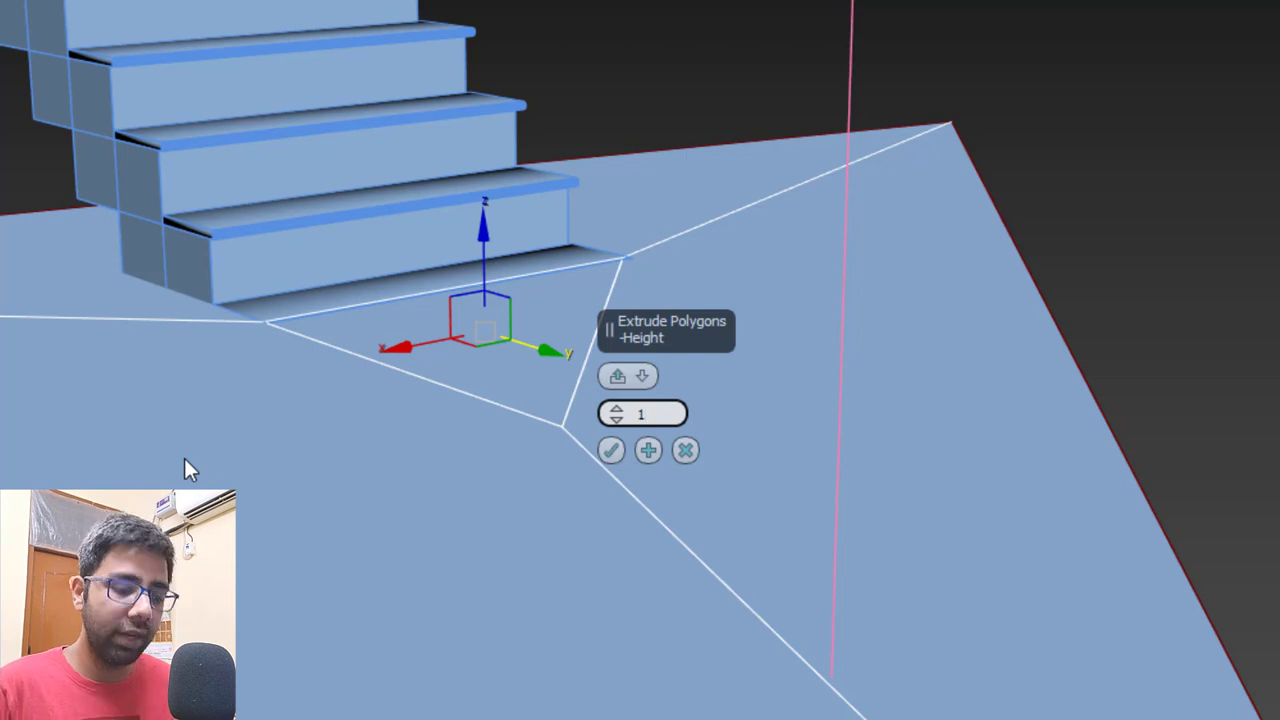
pyautogui.press('Return')
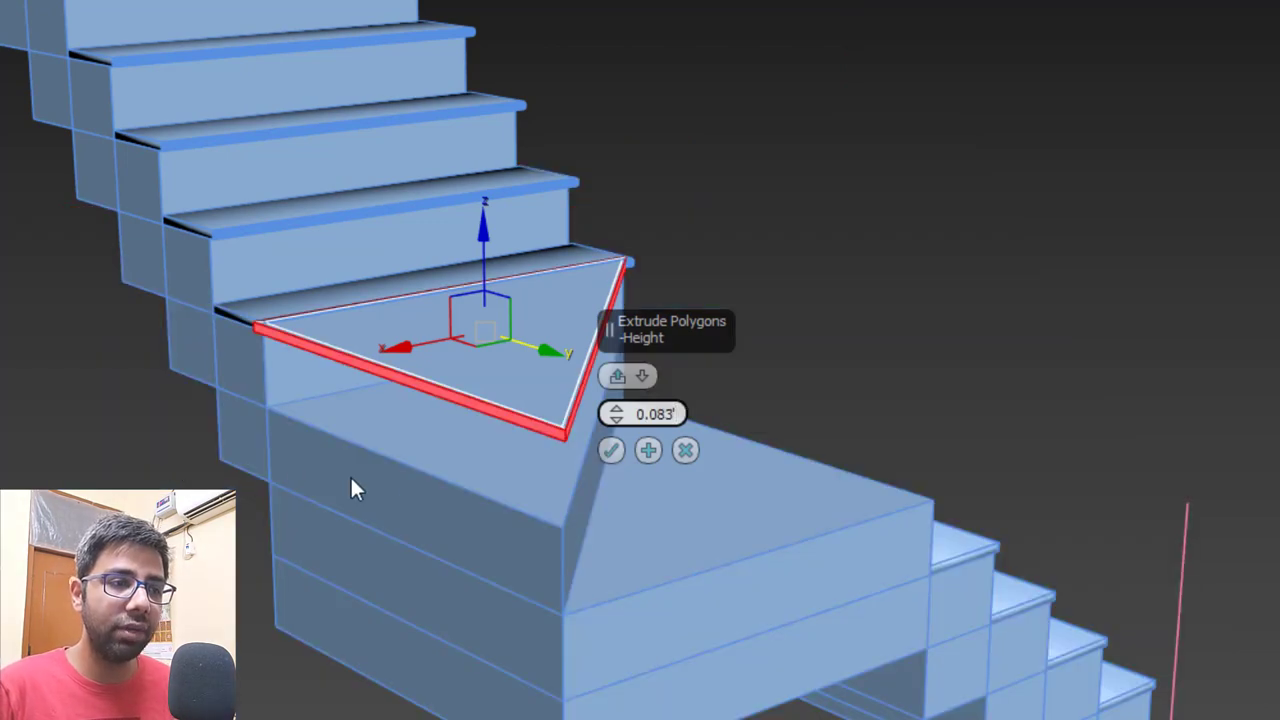
pyautogui.click(610, 450)
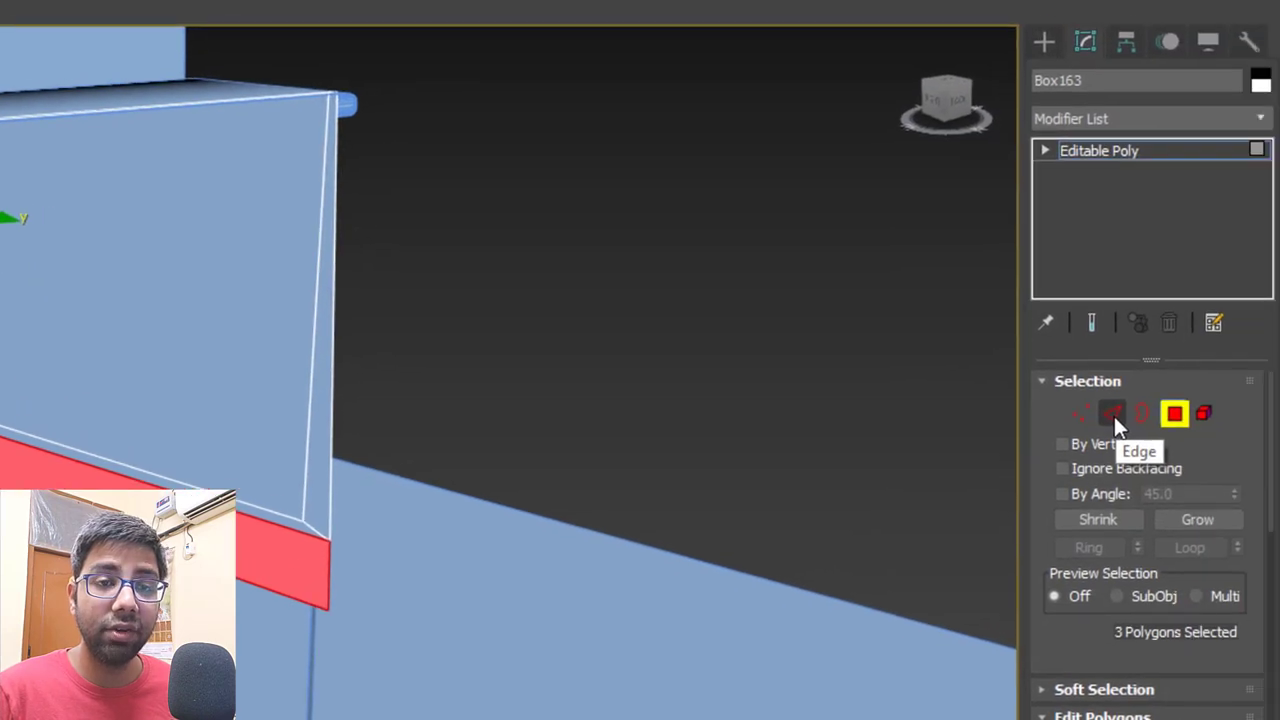
# Chamfer the border edges of the extruded slab sides by 1 cm with 6 segments to round the nosing.
pyautogui.click(1114, 413)
pyautogui.rightClick(897, 457)
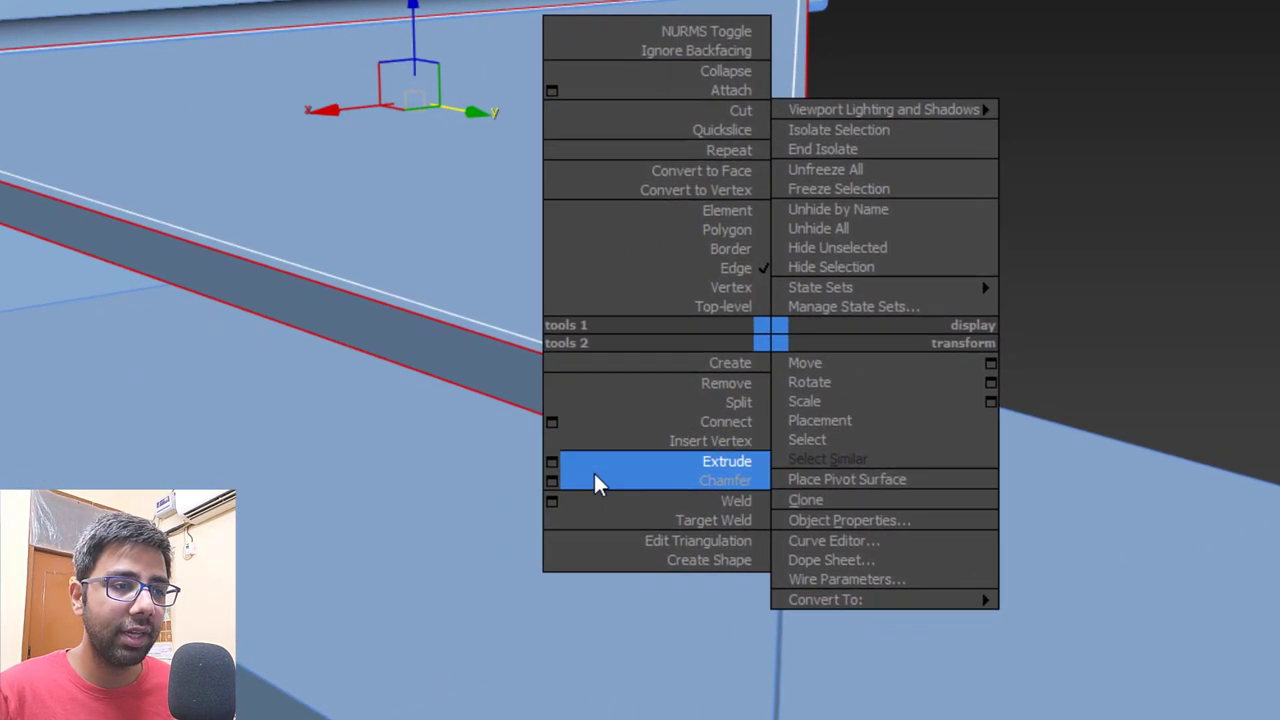
pyautogui.click(551, 480)
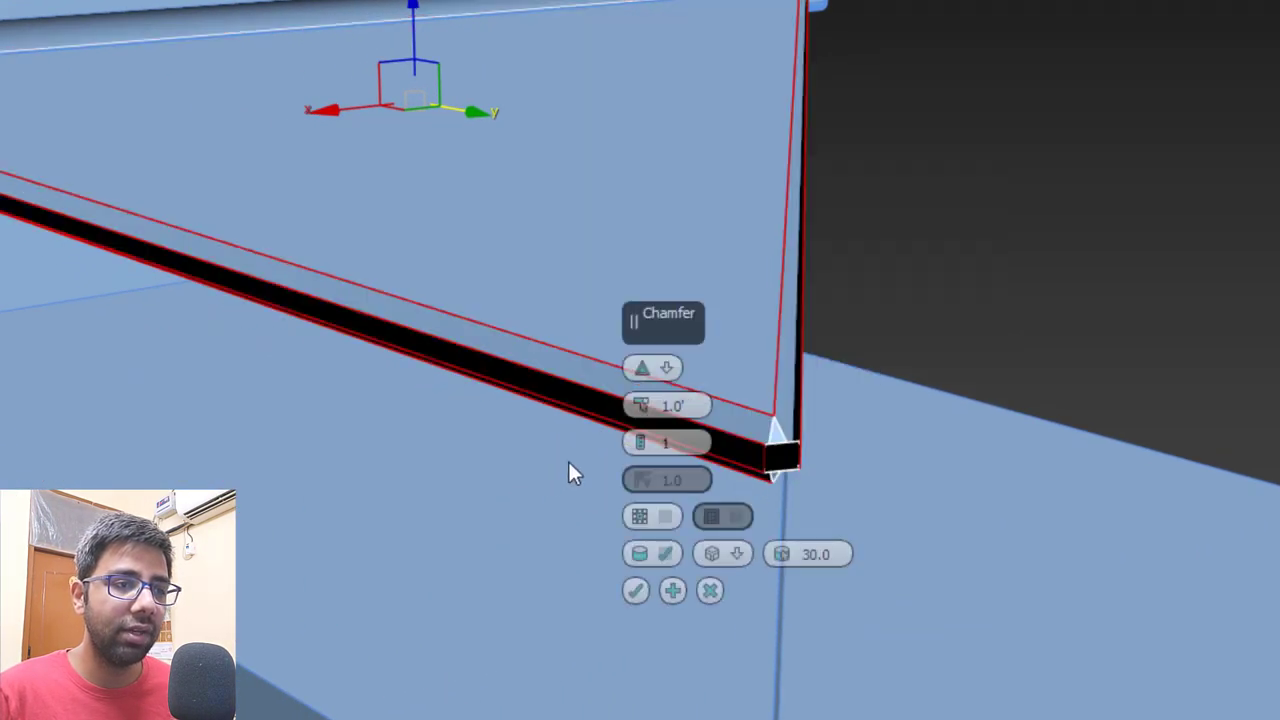
pyautogui.click(639, 403)
pyautogui.click(640, 438)
pyautogui.click(640, 438)
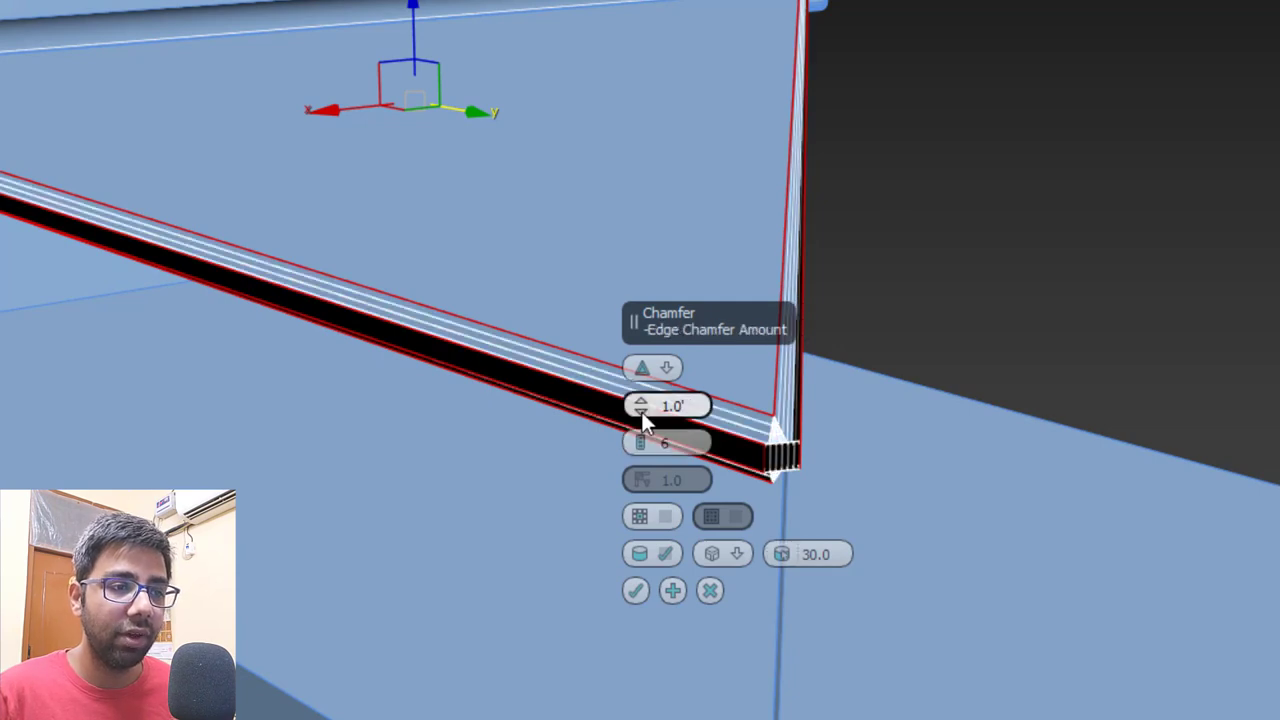
pyautogui.moveTo(641, 410); pyautogui.dragTo(829, 423)
pyautogui.keyDown('alt'); pyautogui.moveTo(820, 449); pyautogui.dragTo(534, 427, button='middle'); pyautogui.keyUp('alt')
pyautogui.write('0.033')
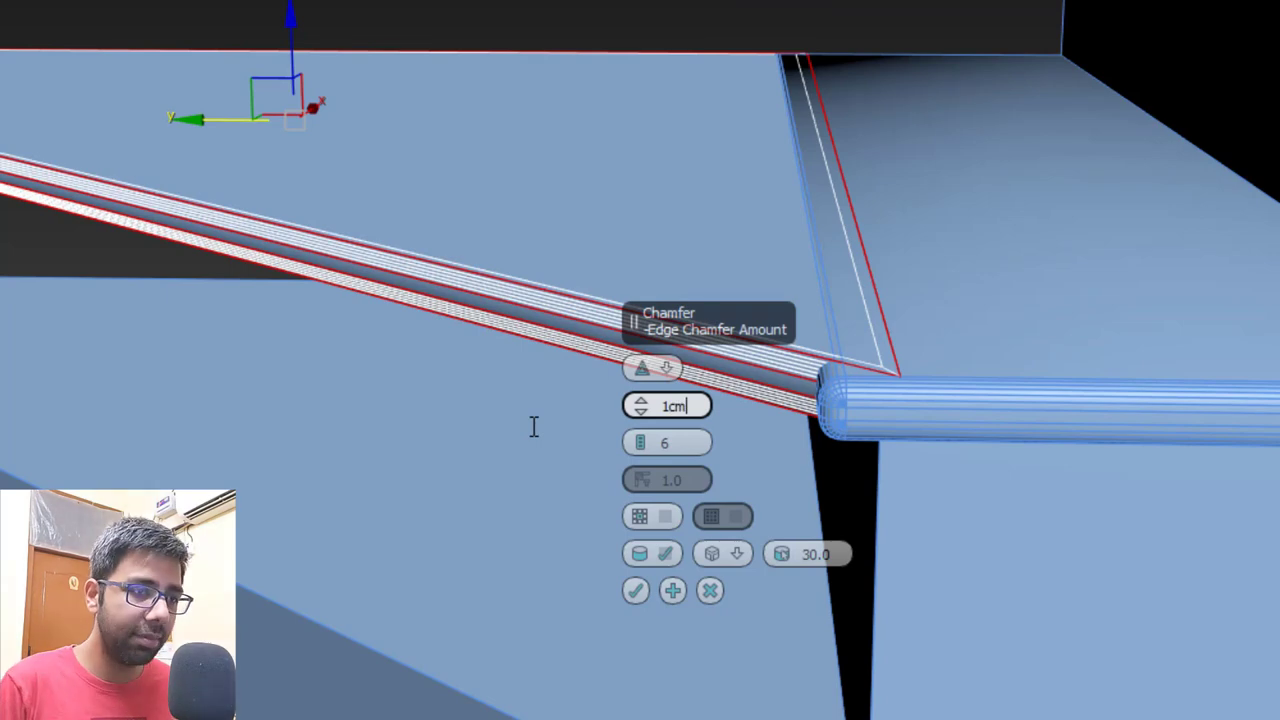
pyautogui.press('Return')
pyautogui.click(672, 590)
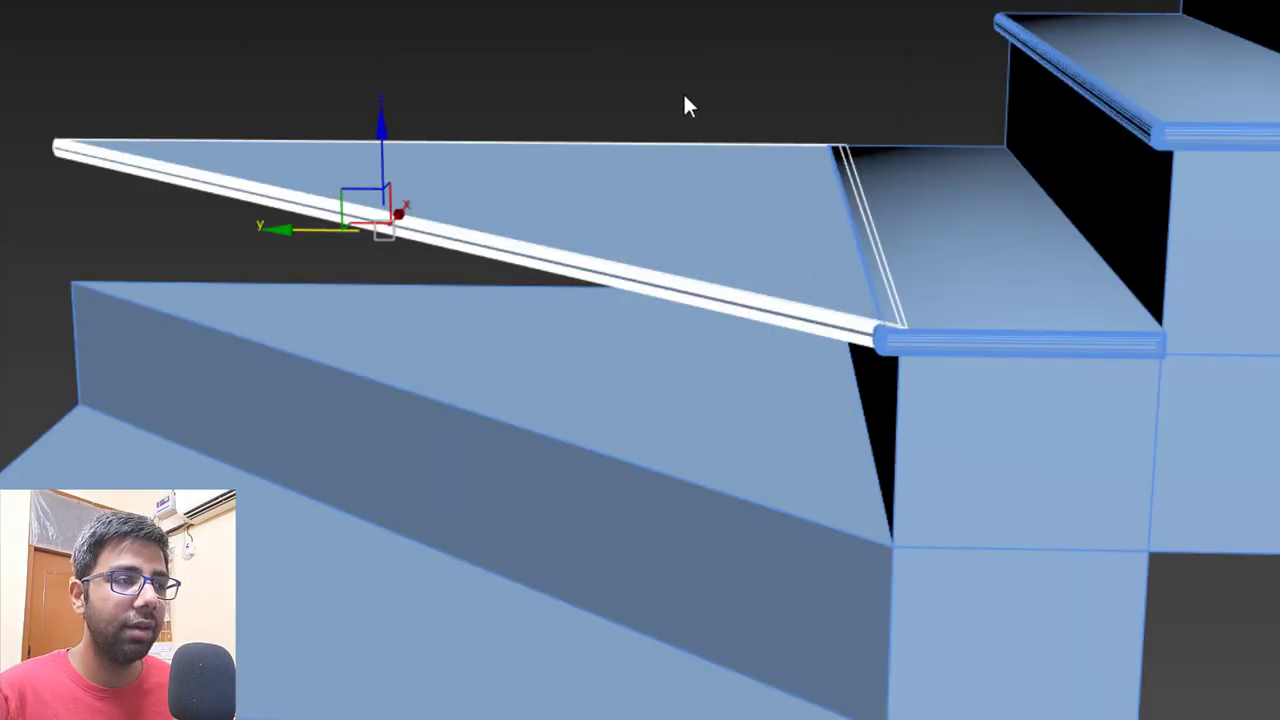
# Raise the triangular slab in the left view, snapping its underside to the top of the upper triangular block, then deselect it.
pyautogui.moveTo(334, 380); pyautogui.dragTo(454, 410, button='middle')
pyautogui.press('F4')
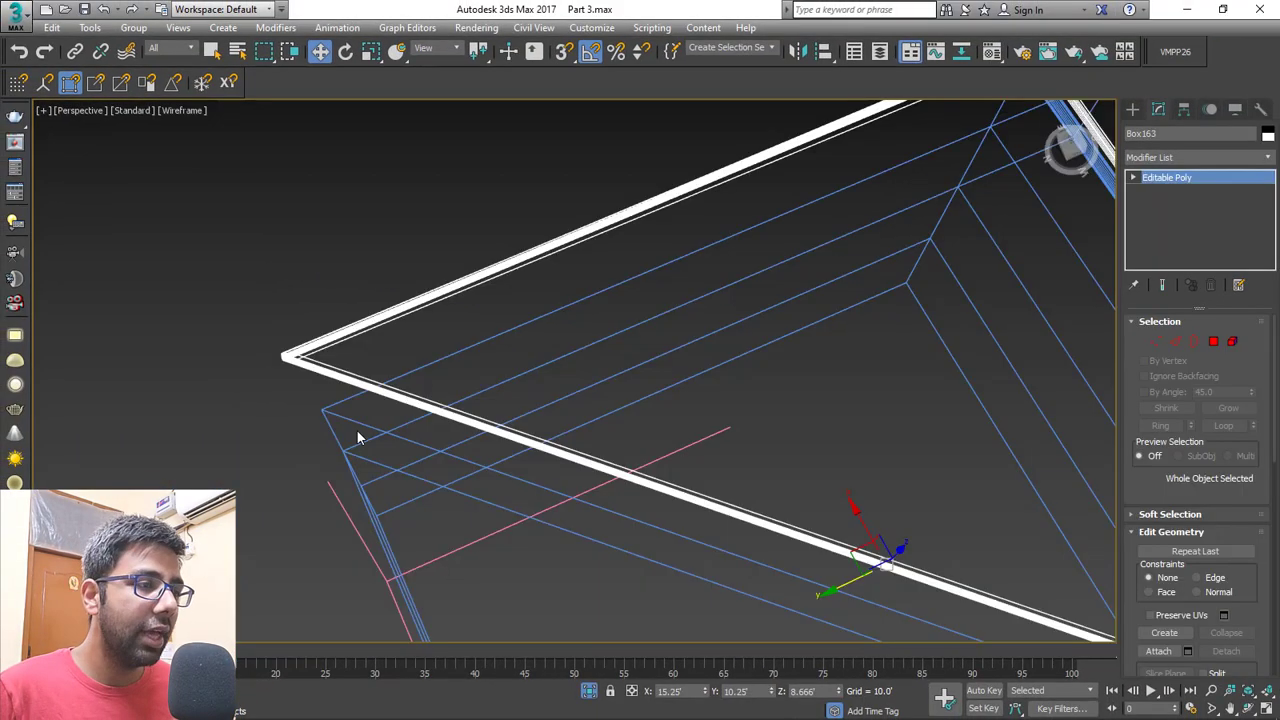
pyautogui.scroll(4, 332, 365)
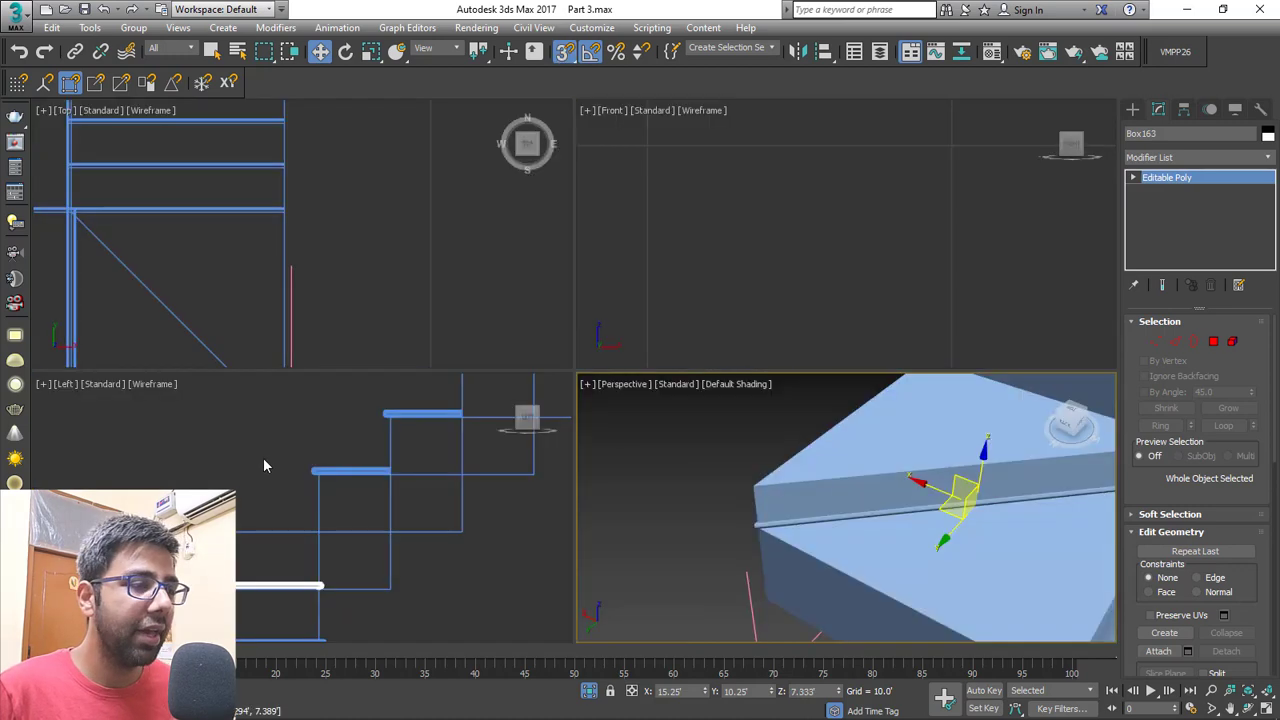
pyautogui.hotkey('alt', 'w')
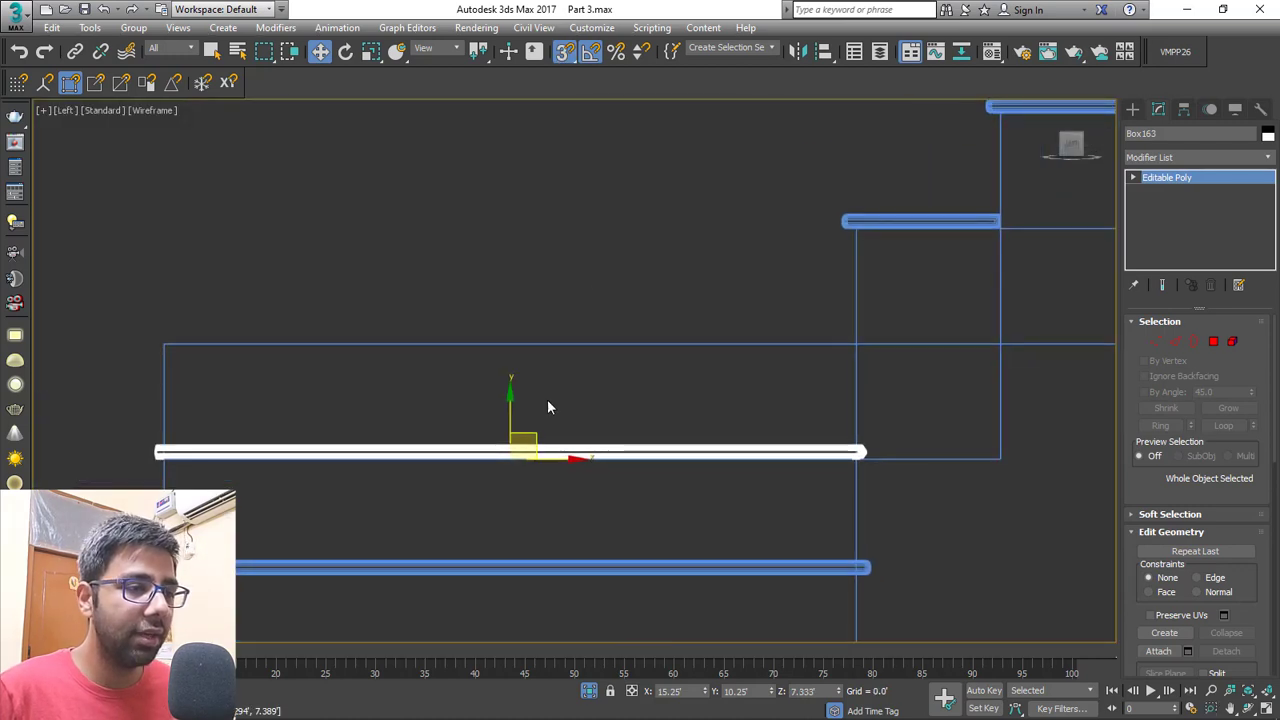
pyautogui.scroll(3, 507, 417)
pyautogui.moveTo(512, 437); pyautogui.dragTo(600, 211)
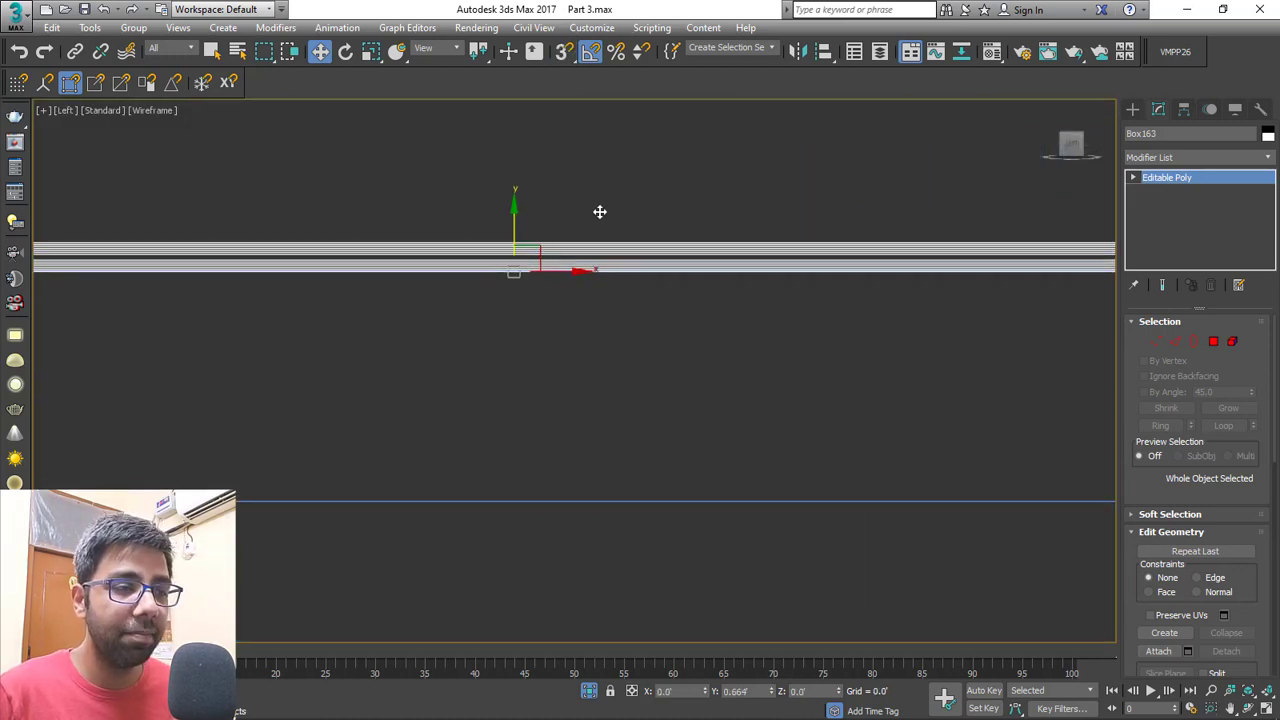
pyautogui.scroll(4, 511, 277)
pyautogui.moveTo(520, 220); pyautogui.dragTo(552, 215)
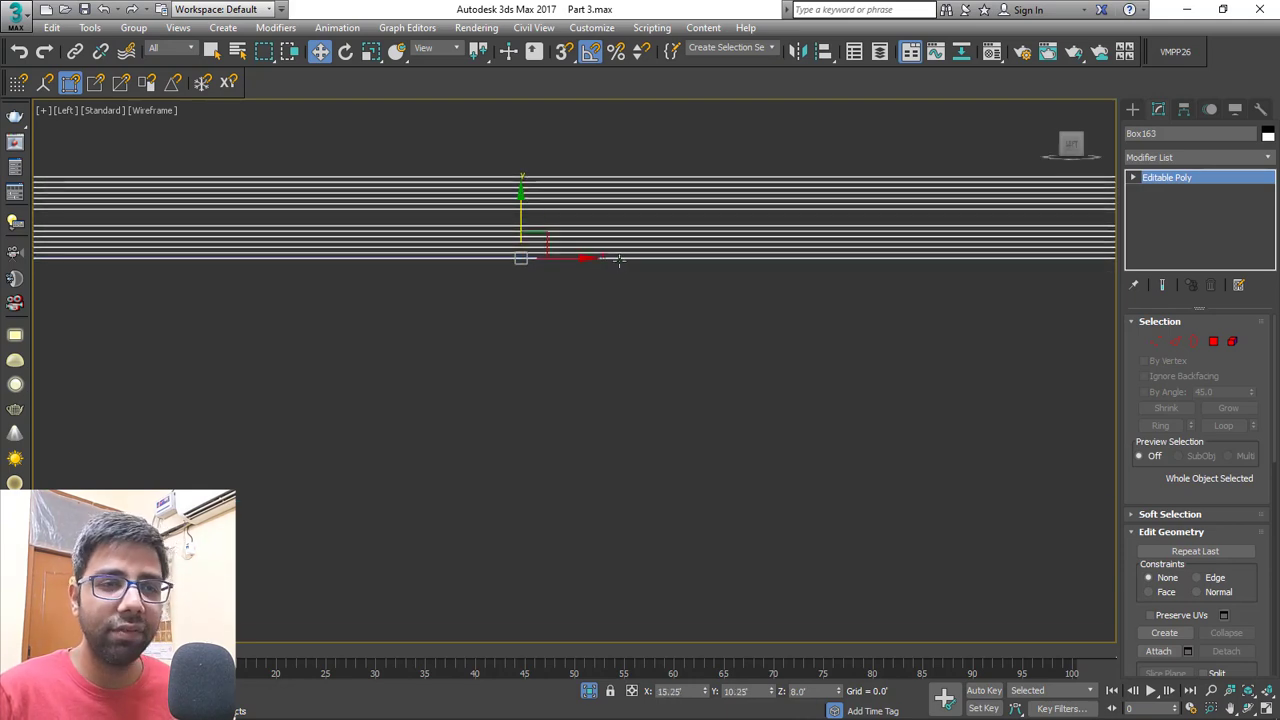
pyautogui.scroll(-4, 619, 260)
pyautogui.click(745, 171)
# Make one copy of the upper landing's square slab, moving it out toward the lower landing.
pyautogui.scroll(-5, 668, 284)
pyautogui.scroll(2, 720, 278)
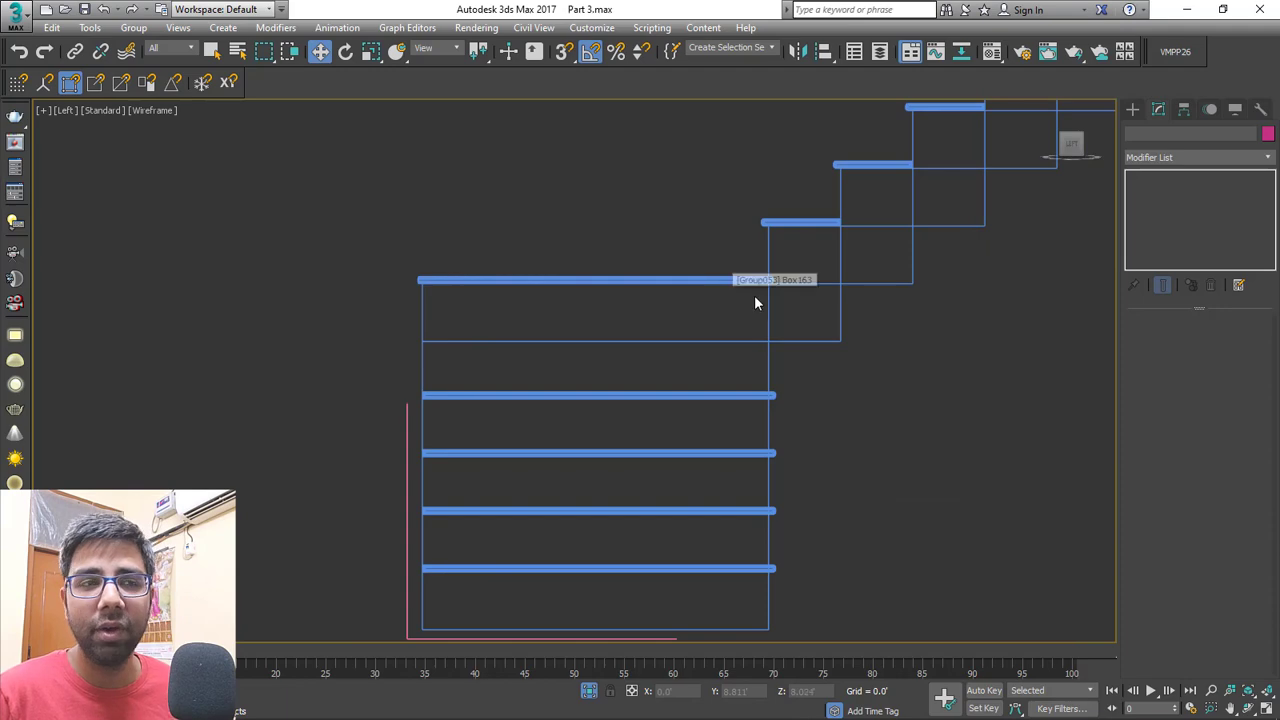
pyautogui.moveTo(755, 298); pyautogui.dragTo(702, 311, button='middle')
pyautogui.press('p')
pyautogui.scroll(-3, 688, 386)
pyautogui.moveTo(688, 386); pyautogui.dragTo(592, 423, button='middle')
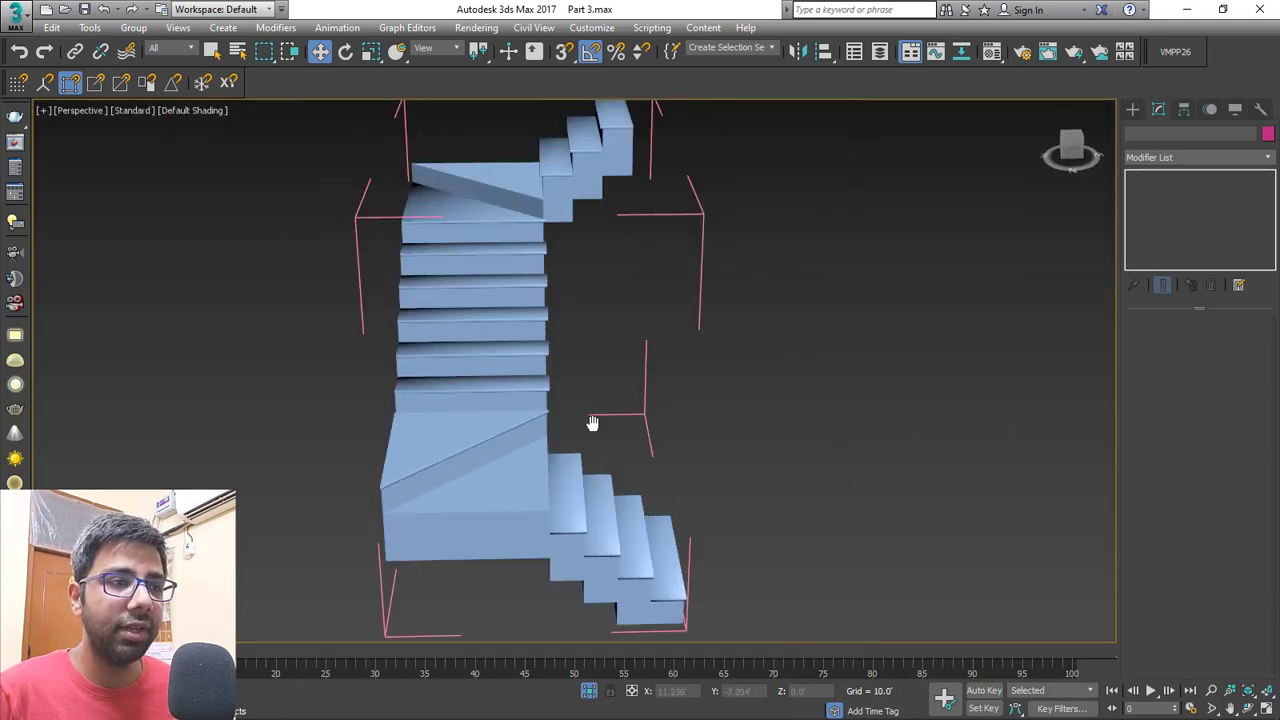
pyautogui.scroll(-4, 592, 423)
pyautogui.keyDown('alt'); pyautogui.moveTo(672, 414); pyautogui.dragTo(598, 431, button='middle'); pyautogui.keyUp('alt')
pyautogui.scroll(5, 673, 316)
pyautogui.keyDown('alt'); pyautogui.moveTo(673, 316); pyautogui.dragTo(778, 318, button='middle'); pyautogui.keyUp('alt')
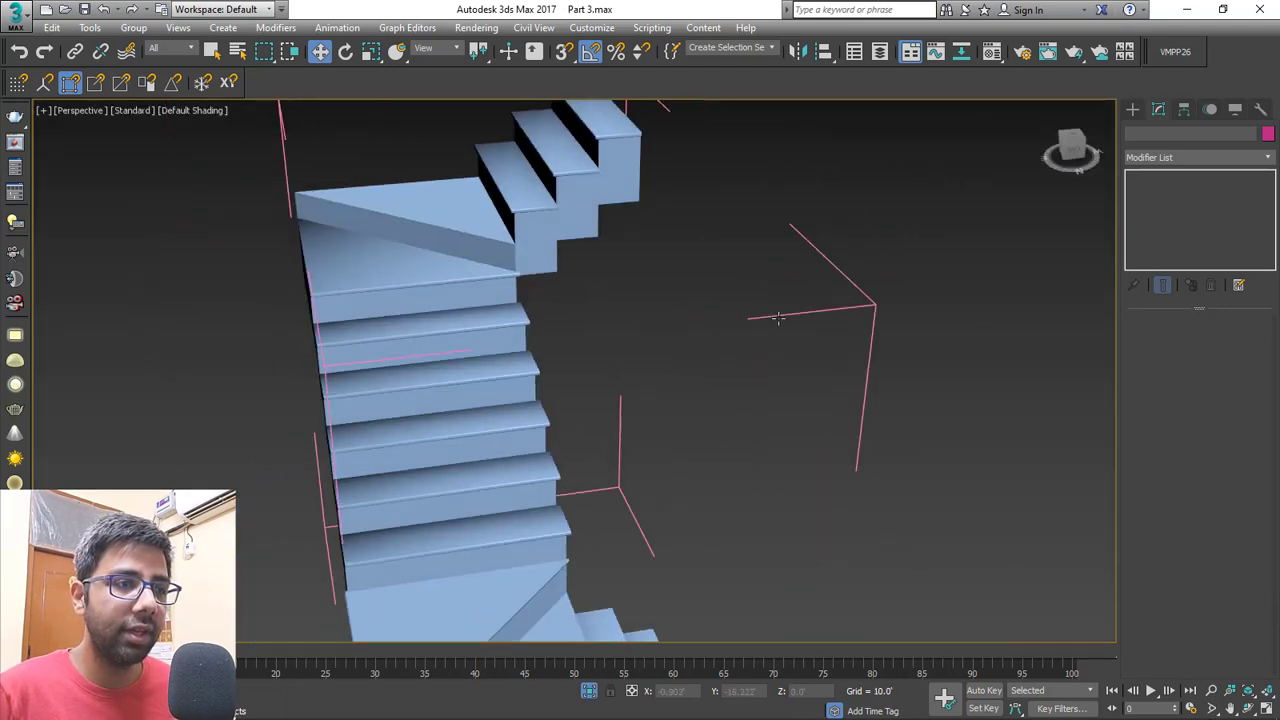
pyautogui.click(403, 315)
pyautogui.scroll(5, 403, 315)
pyautogui.scroll(-6, 531, 337)
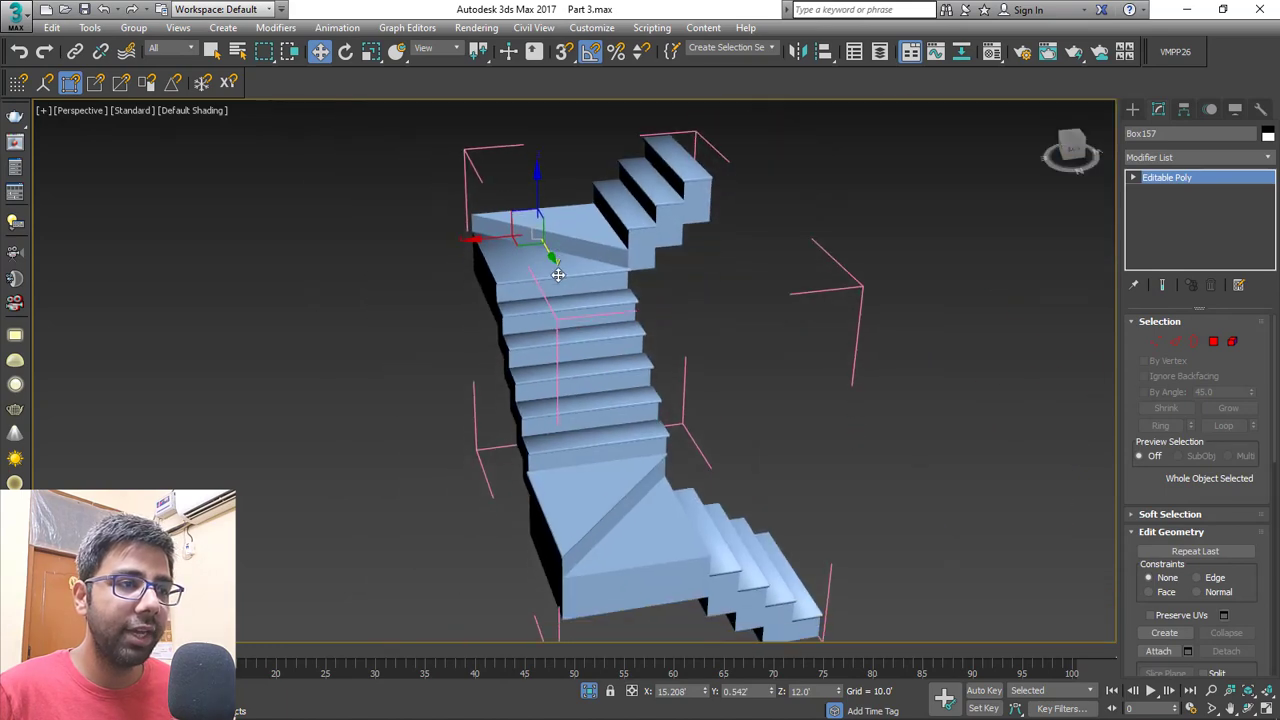
pyautogui.keyDown('shift'); pyautogui.moveTo(557, 274); pyautogui.dragTo(660, 445); pyautogui.keyUp('shift')
pyautogui.click(643, 437)
# Rotate the copied square slab to suit the direction of the lower landing.
pyautogui.scroll(4, 586, 360)
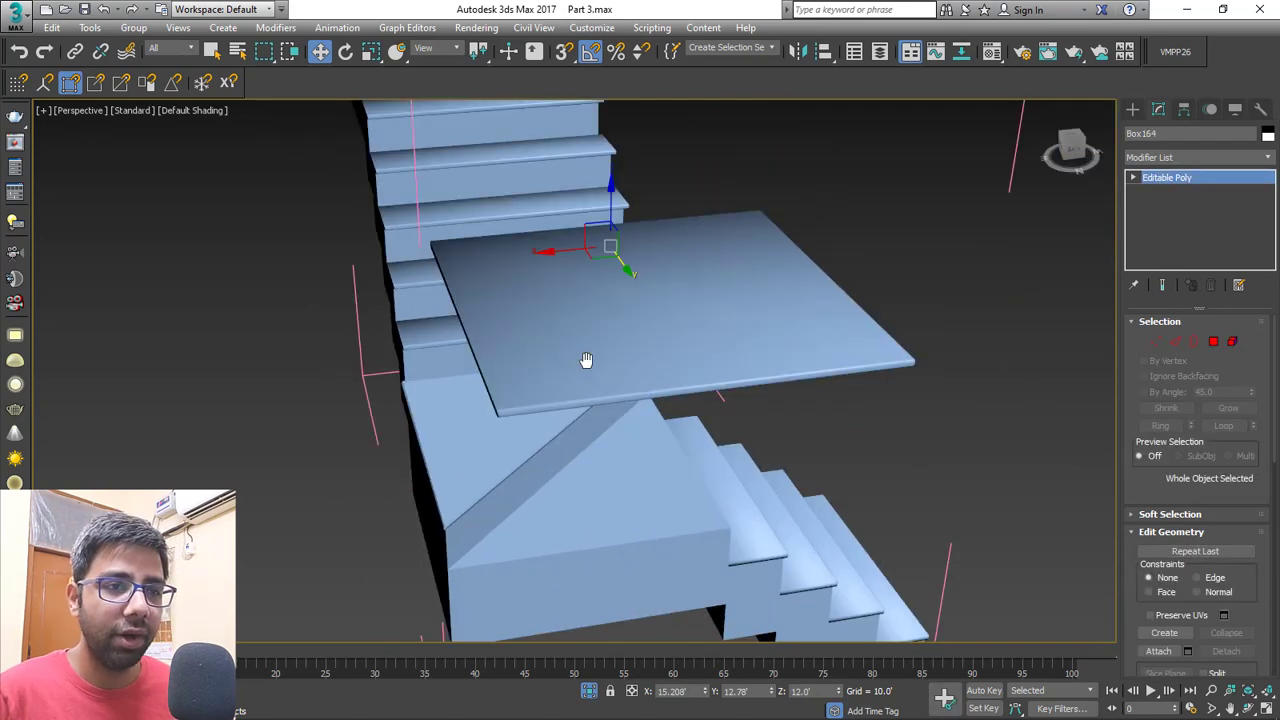
pyautogui.keyDown('alt'); pyautogui.moveTo(586, 360); pyautogui.dragTo(563, 313, button='middle'); pyautogui.keyUp('alt')
pyautogui.press('e')
pyautogui.moveTo(557, 276); pyautogui.dragTo(603, 411)
pyautogui.press('w')
# In the left view, lower the copied slab onto the landing block below the triangular step and slide it into line with the treads underneath.
pyautogui.hotkey('alt', 'w')
pyautogui.middleClick(340, 443)
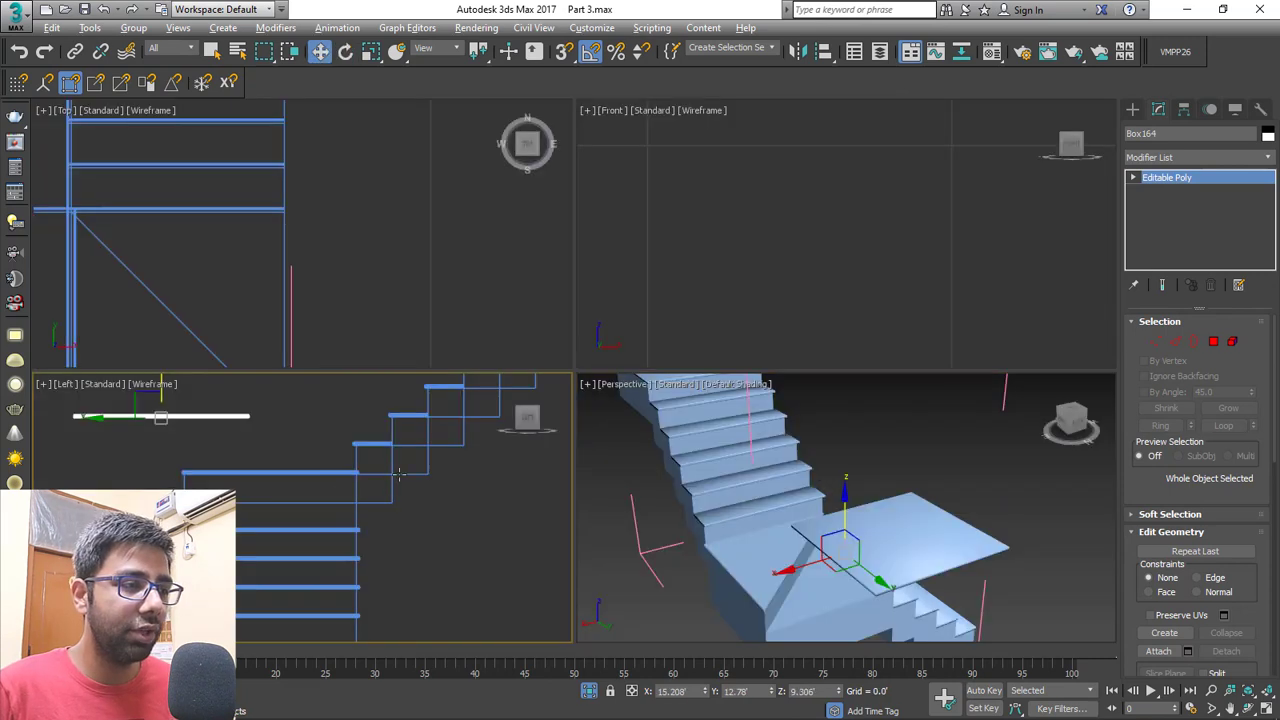
pyautogui.hotkey('alt', 'w')
pyautogui.moveTo(409, 465); pyautogui.dragTo(578, 517, button='middle')
pyautogui.scroll(4, 527, 315)
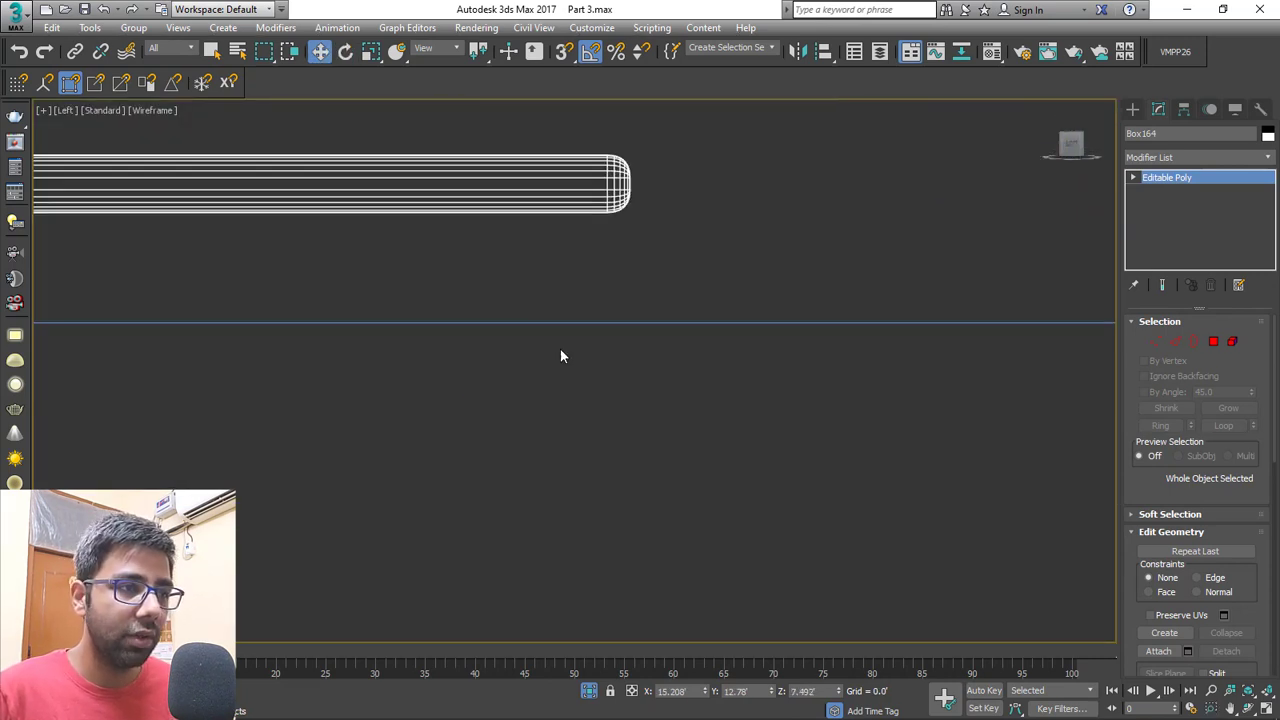
pyautogui.scroll(4, 594, 207)
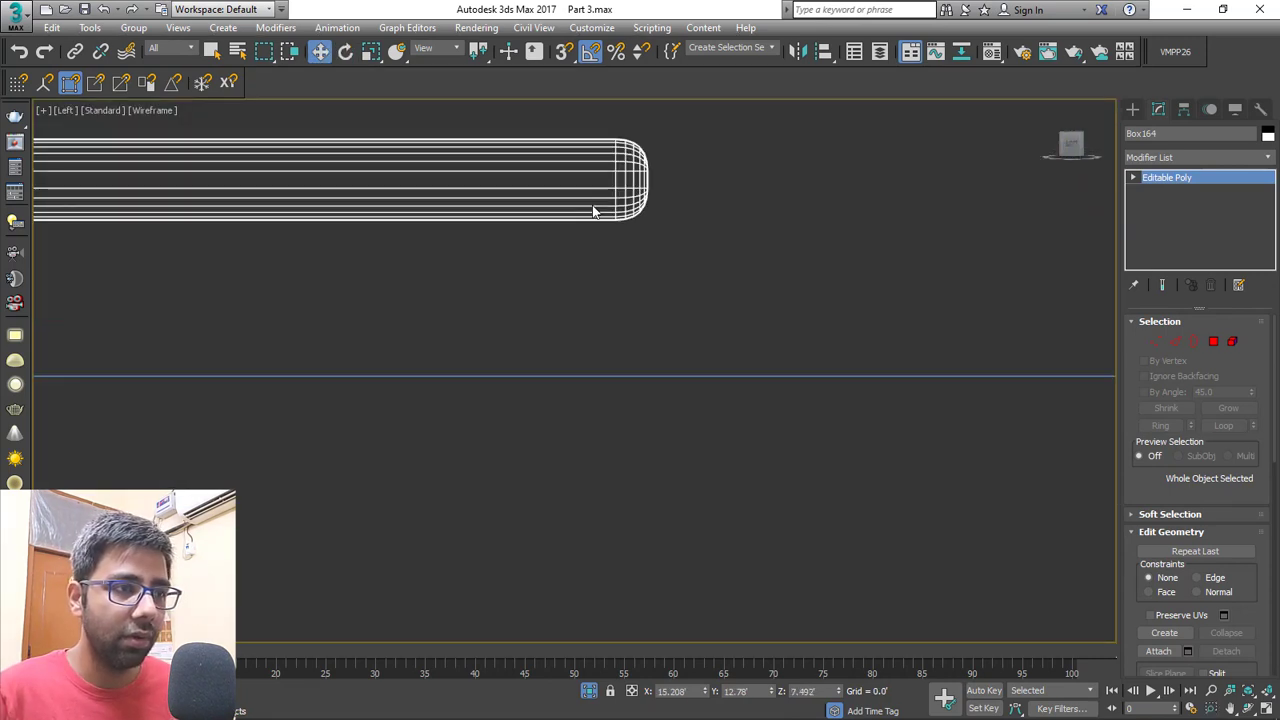
pyautogui.moveTo(598, 220); pyautogui.dragTo(669, 440)
pyautogui.scroll(-5, 735, 385)
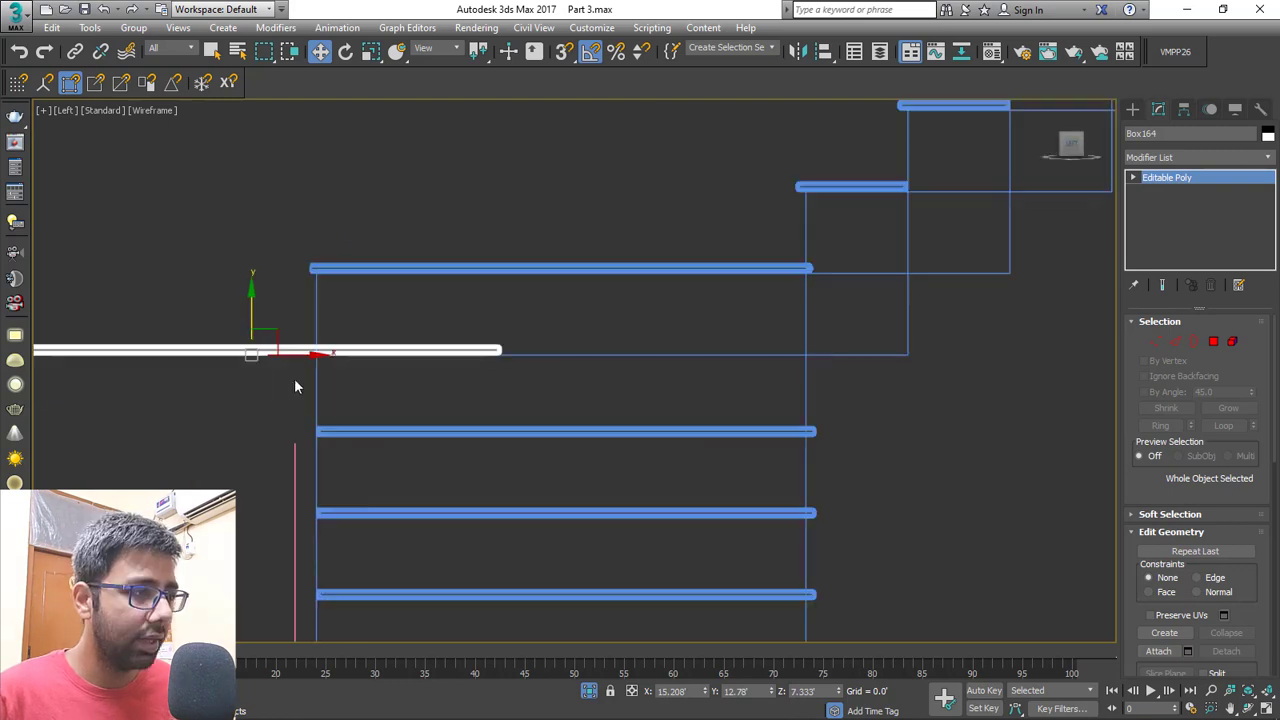
pyautogui.moveTo(294, 378); pyautogui.dragTo(599, 381)
pyautogui.hotkey('alt', 'w')
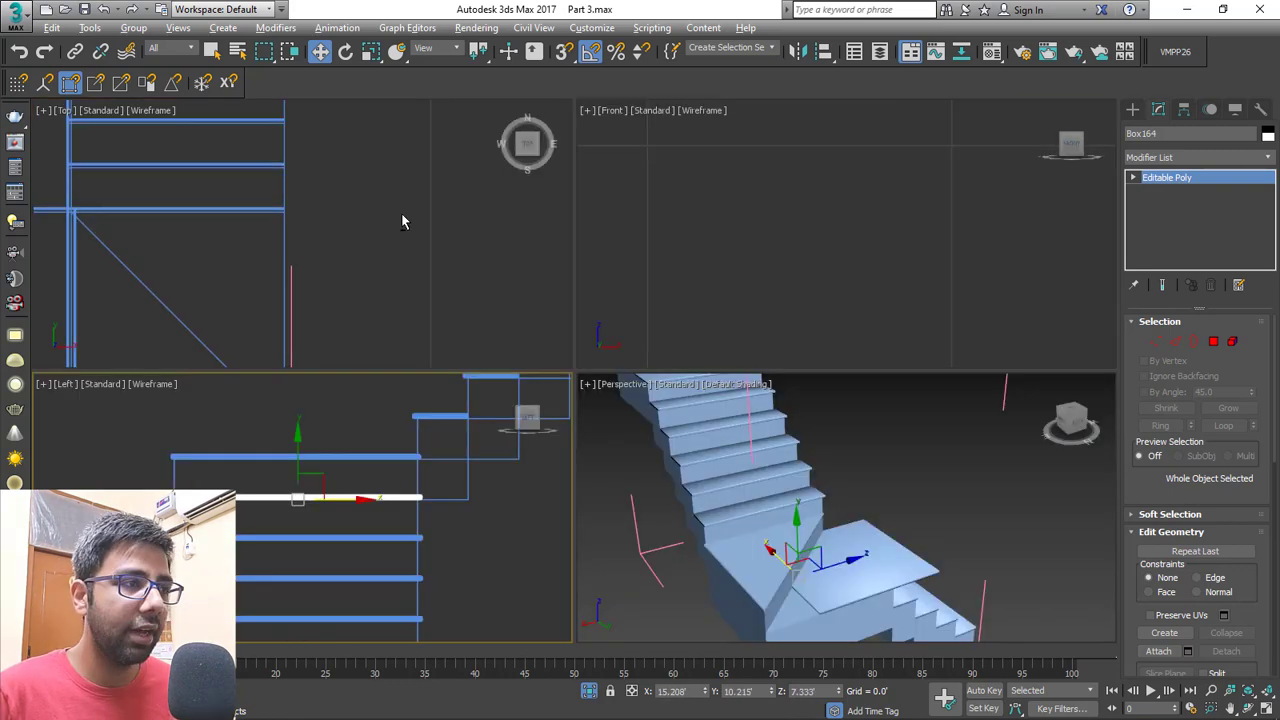
# In the top view, slide the copied square slab into alignment with the lower landing's edges.
pyautogui.middleClick(403, 220)
pyautogui.hotkey('alt', 'w')
pyautogui.moveTo(450, 450); pyautogui.dragTo(716, 231, button='middle')
pyautogui.scroll(2, 604, 202)
pyautogui.moveTo(581, 168); pyautogui.dragTo(611, 142)
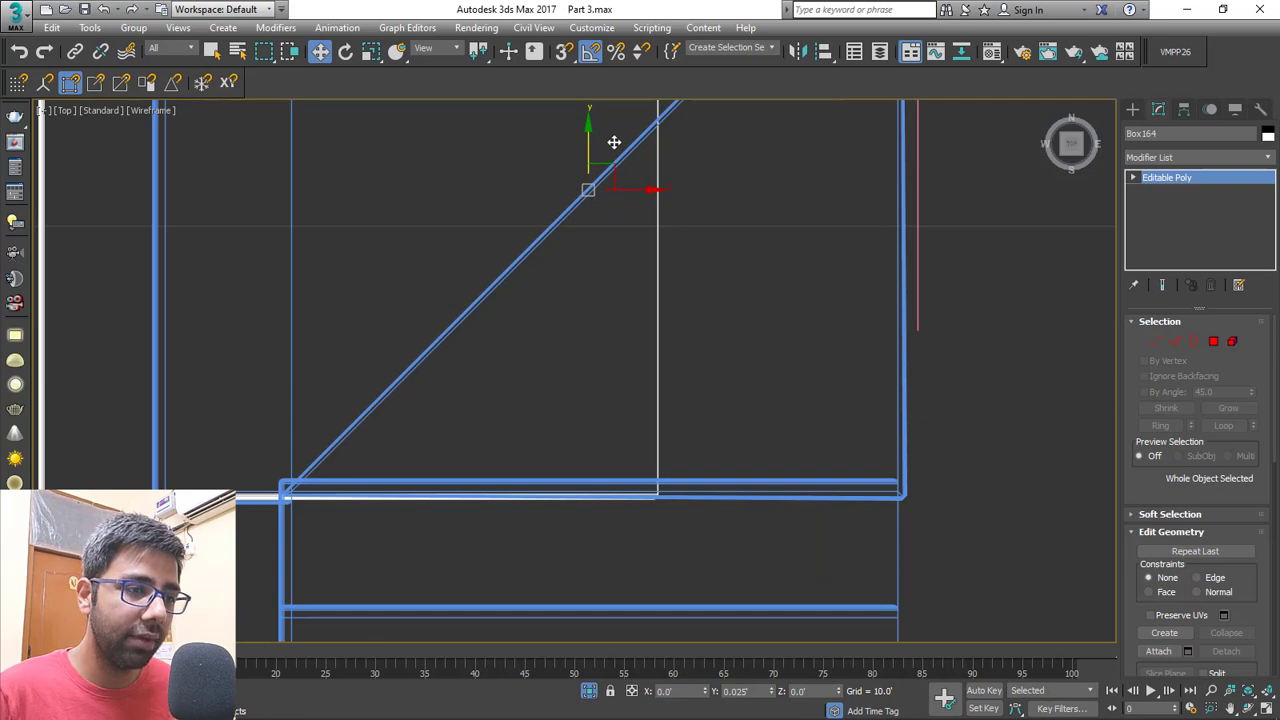
pyautogui.moveTo(614, 144); pyautogui.dragTo(806, 184, button='middle')
pyautogui.moveTo(822, 230); pyautogui.dragTo(1062, 298)
# Make one copy of the triangular slab at the lower turn, raising it straight up toward the upper turn.
pyautogui.click(927, 358)
pyautogui.scroll(-5, 748, 365)
pyautogui.hotkey('alt', 'w')
pyautogui.click(690, 455)
pyautogui.hotkey('alt', 'w')
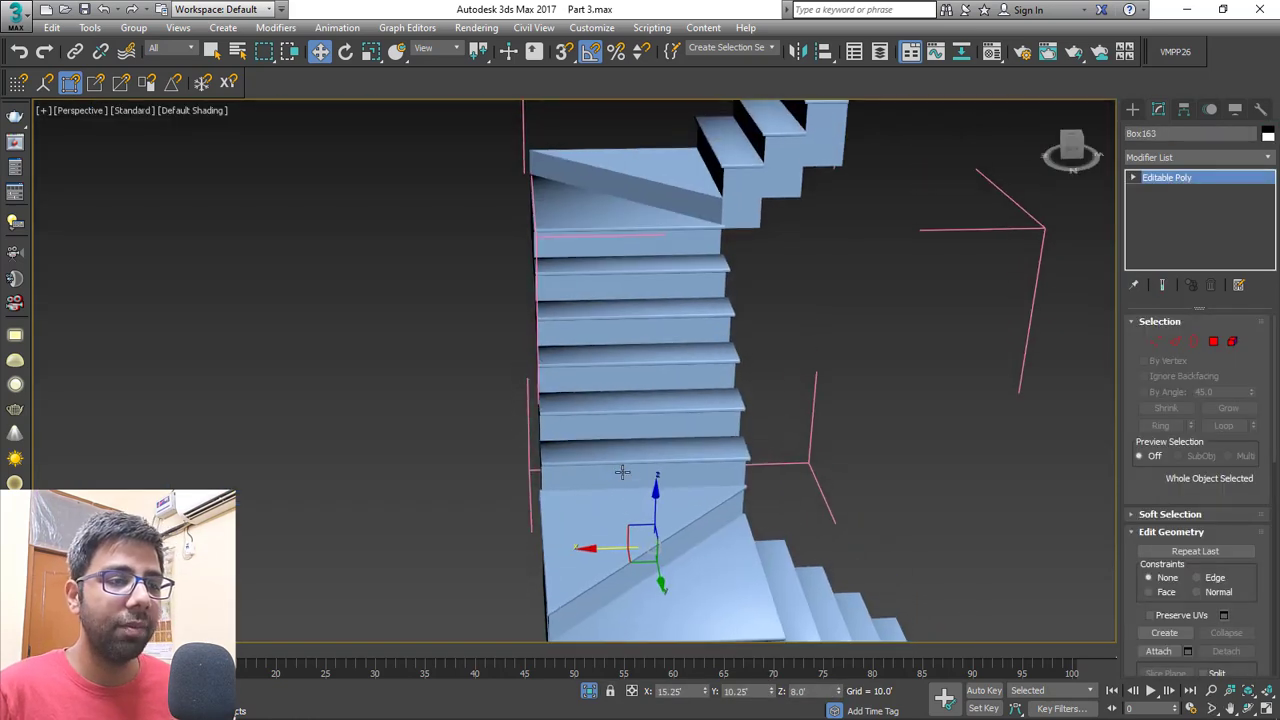
pyautogui.moveTo(655, 503)
pyautogui.keyDown('shift'); pyautogui.mouseDown()
pyautogui.moveTo(677, 323)
pyautogui.moveTo(665, 165)
pyautogui.mouseUp(); pyautogui.keyUp('shift')
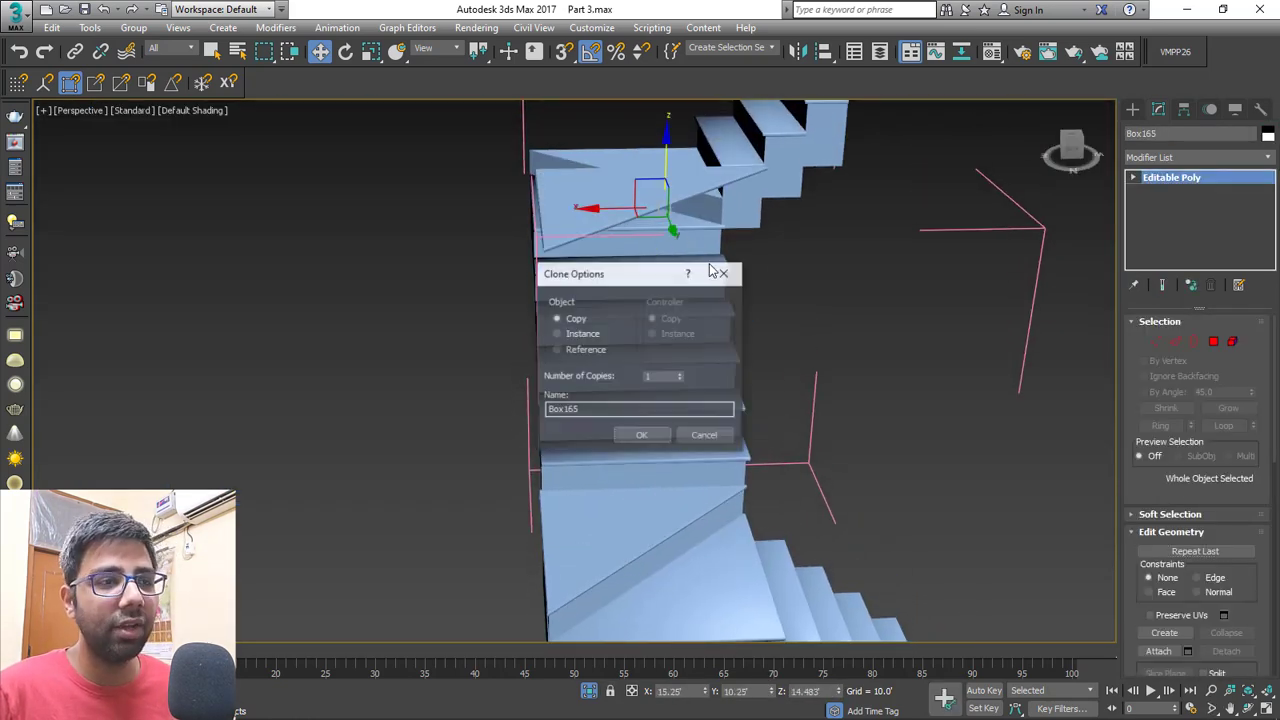
pyautogui.click(641, 435)
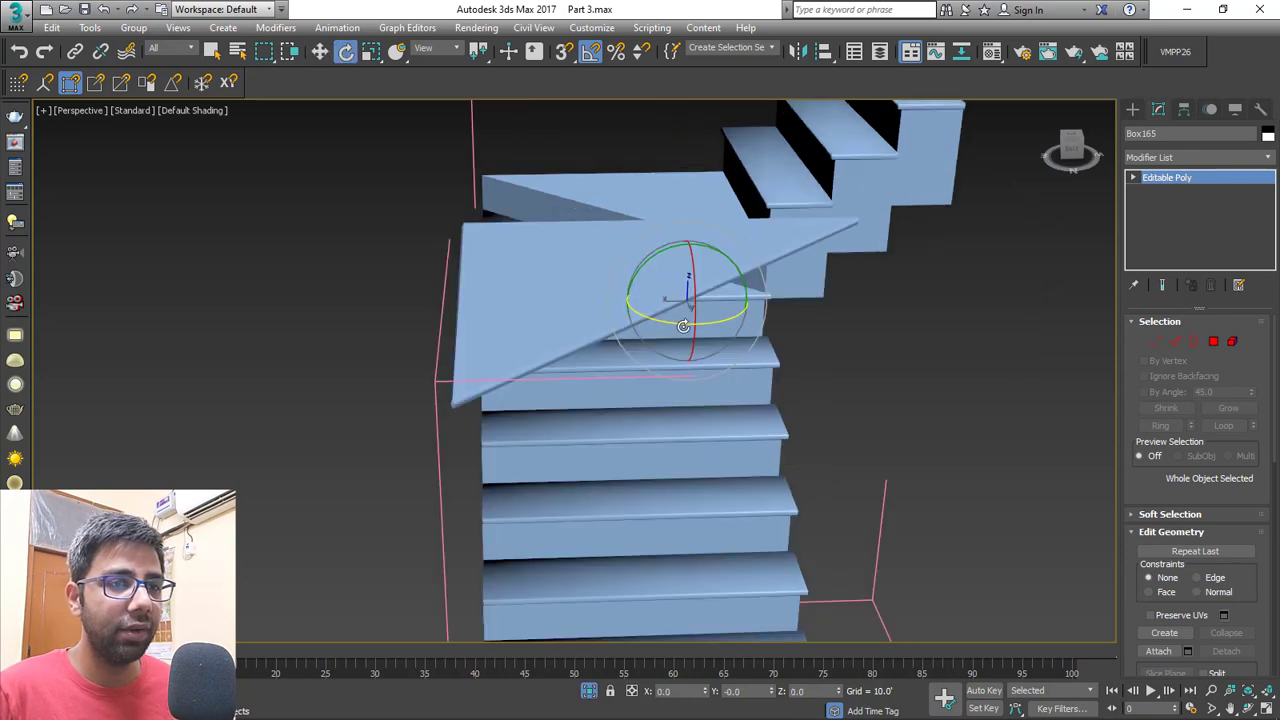
# Rotate the copied triangular slab -90° about Z and align it in the top view over the upper turn's triangular block.
pyautogui.moveTo(683, 326); pyautogui.dragTo(687, 356)
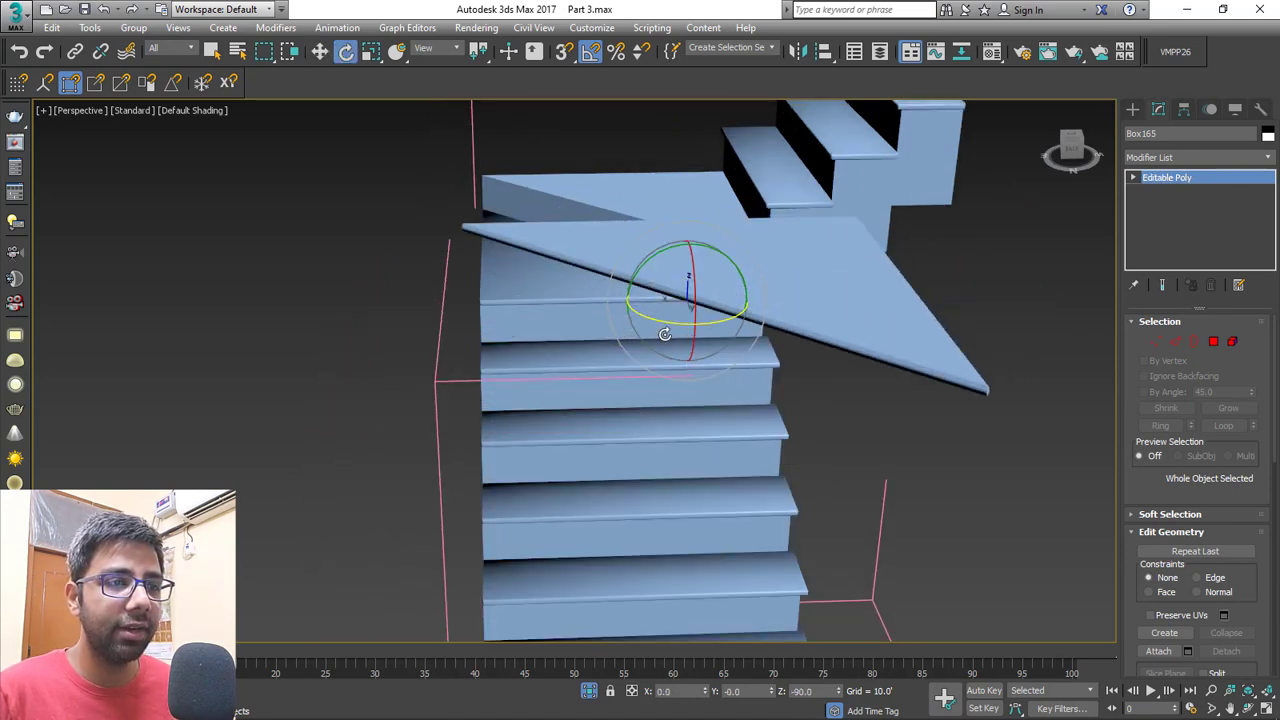
pyautogui.press('t')
pyautogui.press('w')
pyautogui.scroll(-2, 591, 329)
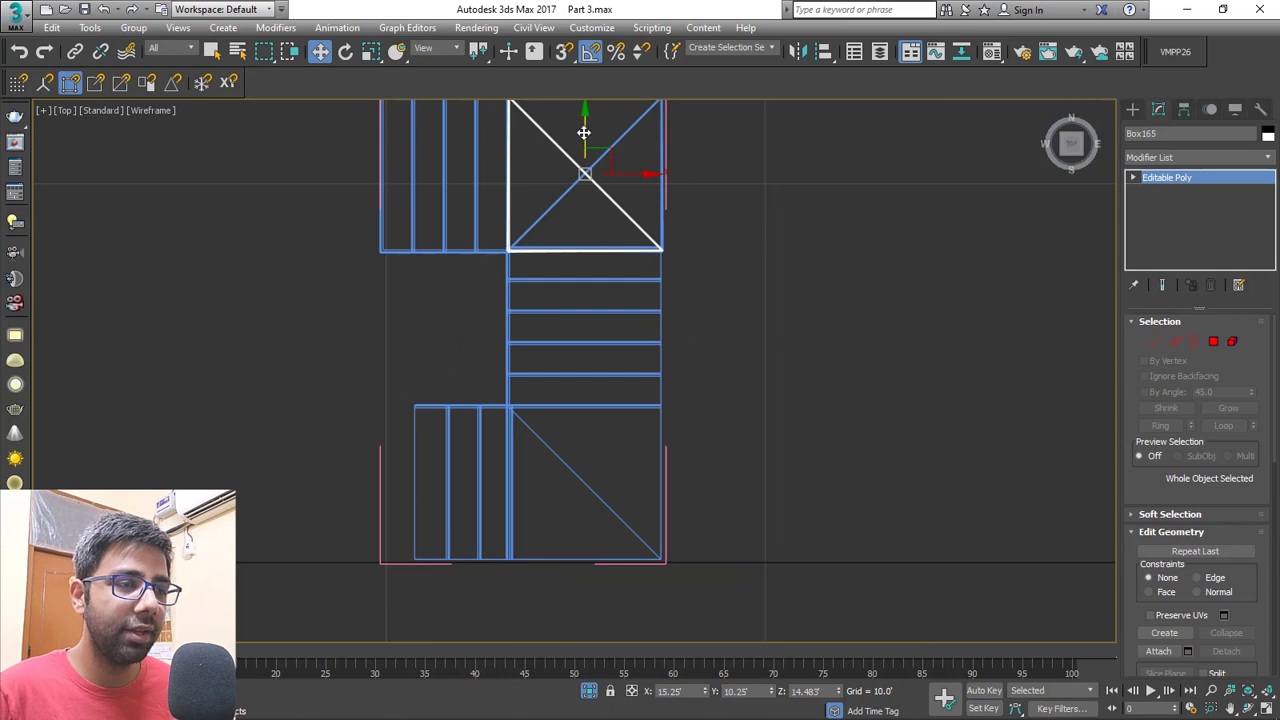
pyautogui.moveTo(584, 133); pyautogui.dragTo(585, 233)
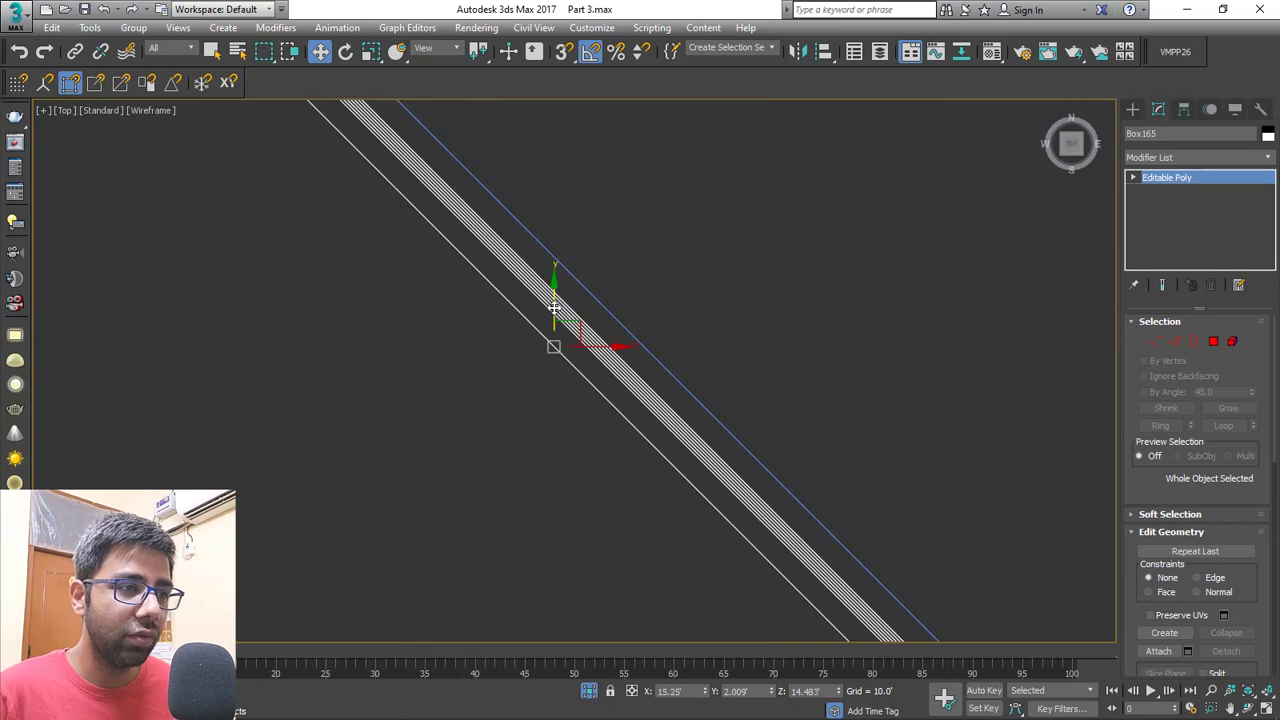
pyautogui.moveTo(554, 306); pyautogui.dragTo(633, 217)
# In the left view, lower the copied triangular slab so its underside snaps to the top of the upper turn's triangular block.
pyautogui.hotkey('alt', 'w')
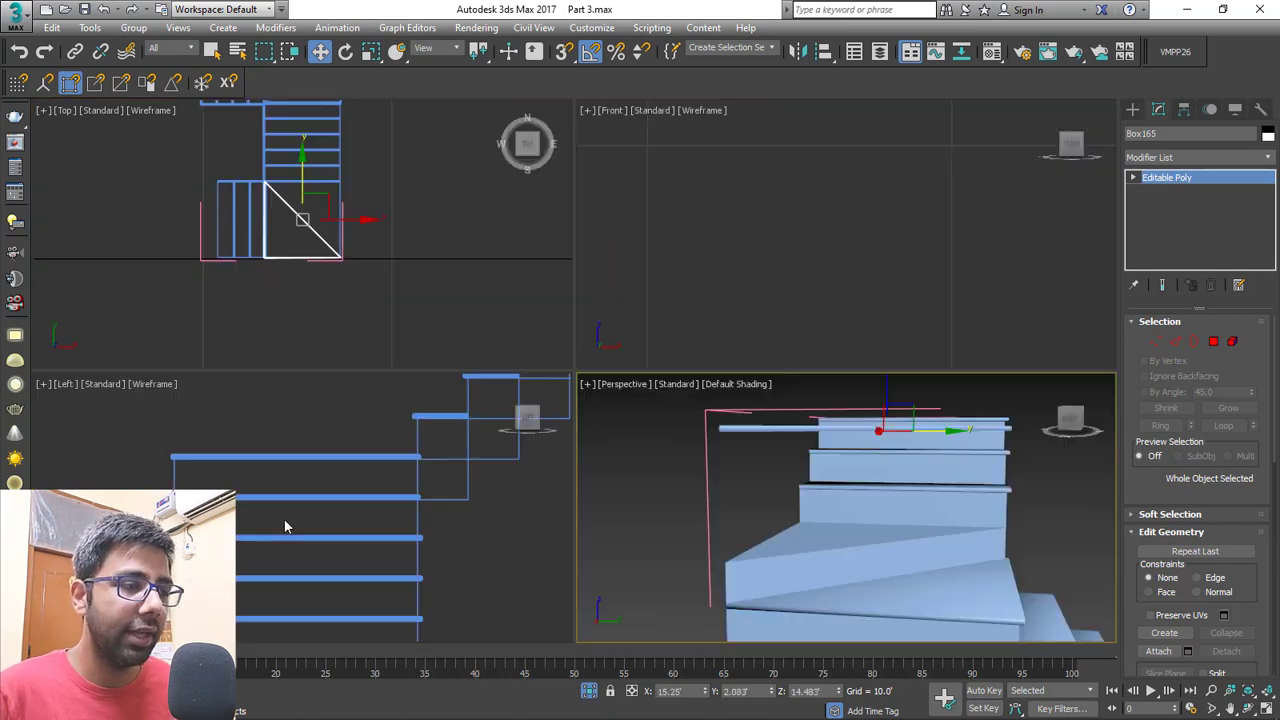
pyautogui.hotkey('alt', 'w')
pyautogui.scroll(-5, 504, 316)
pyautogui.scroll(4, 713, 320)
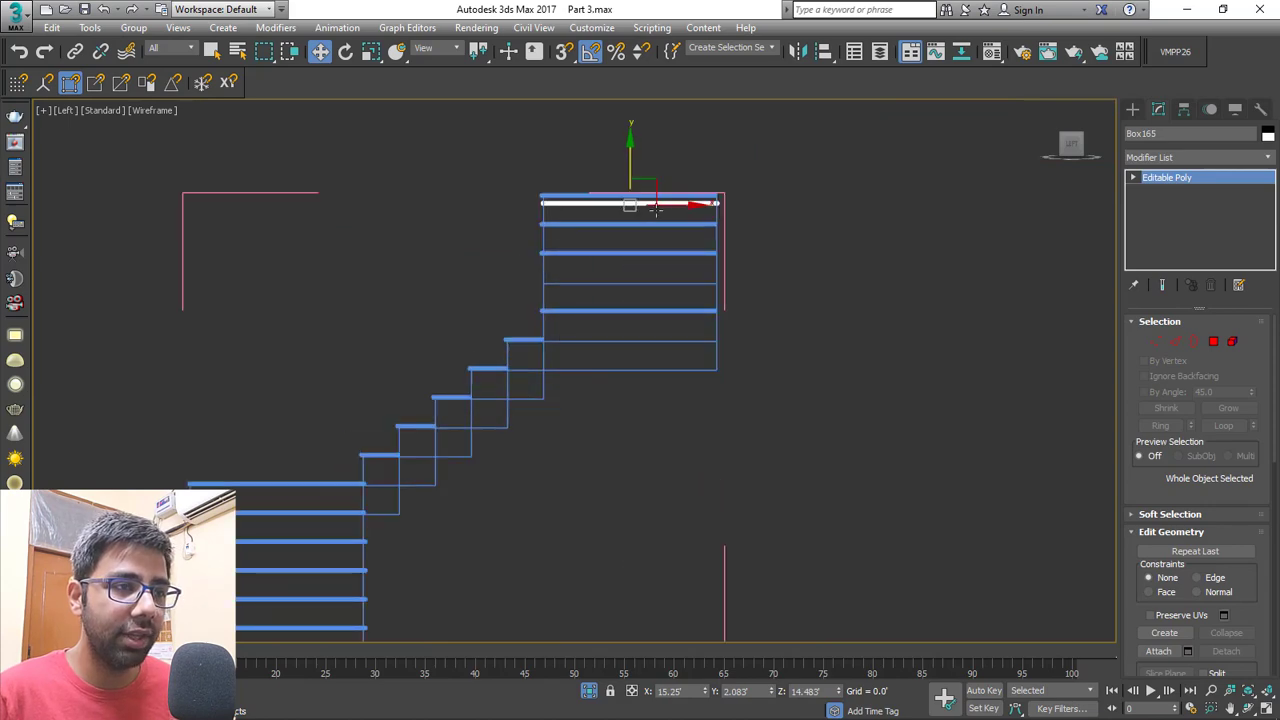
pyautogui.scroll(6, 655, 207)
pyautogui.moveTo(435, 133); pyautogui.dragTo(483, 200)
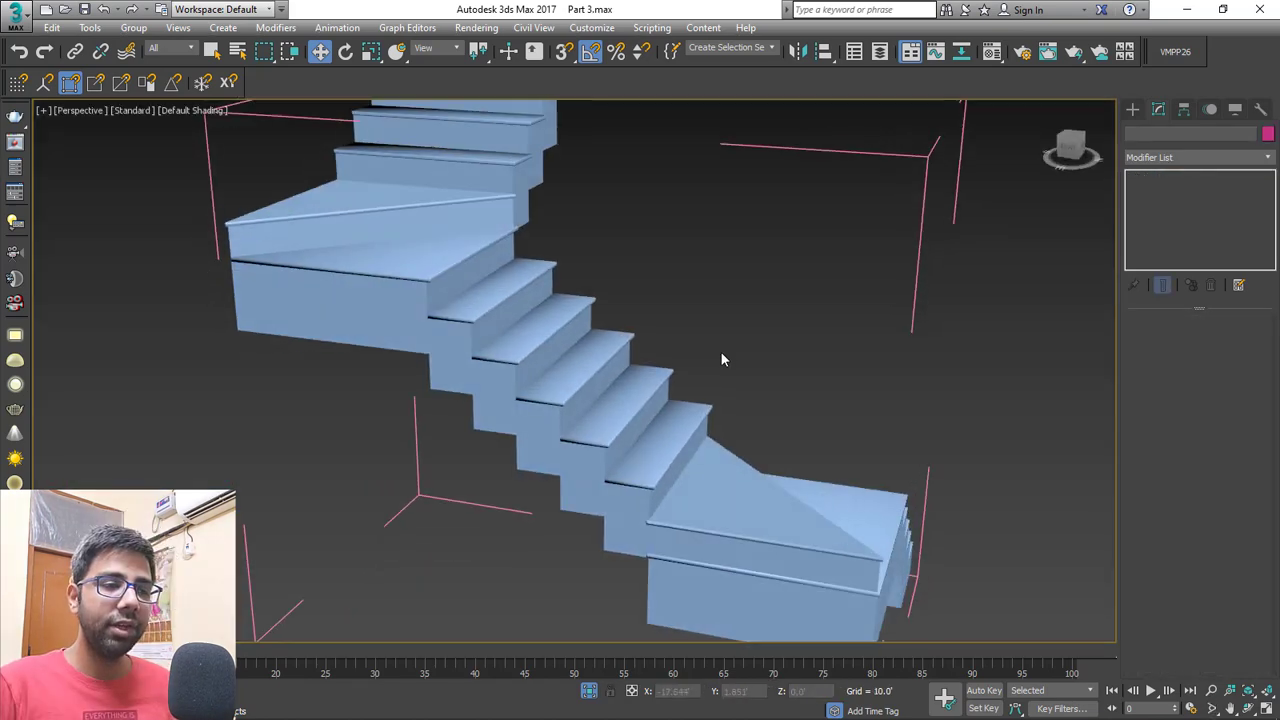
# Try moving the grouped stair blocks away from the tread slabs, and undo the move.
pyautogui.keyDown('alt'); pyautogui.moveTo(723, 358); pyautogui.dragTo(693, 348, button='middle'); pyautogui.keyUp('alt')
pyautogui.scroll(-3, 709, 299)
pyautogui.moveTo(680, 437); pyautogui.dragTo(680, 436)
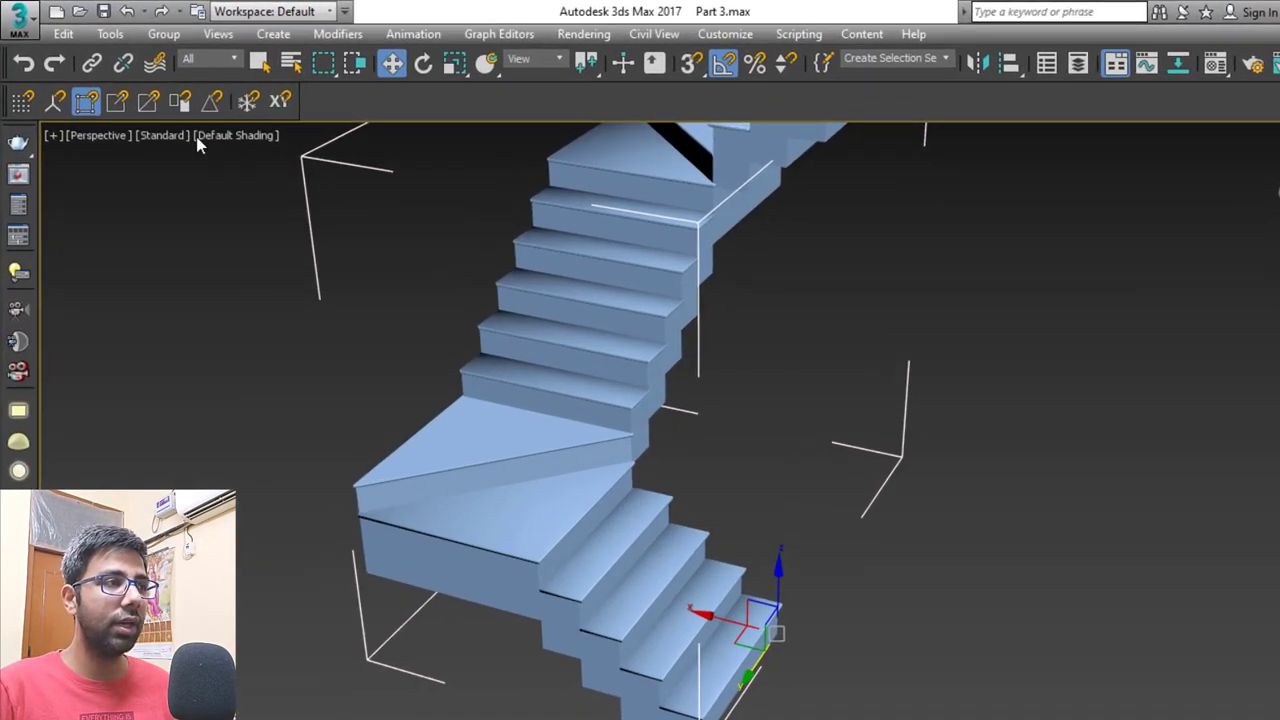
pyautogui.click(133, 27)
pyautogui.click(158, 127)
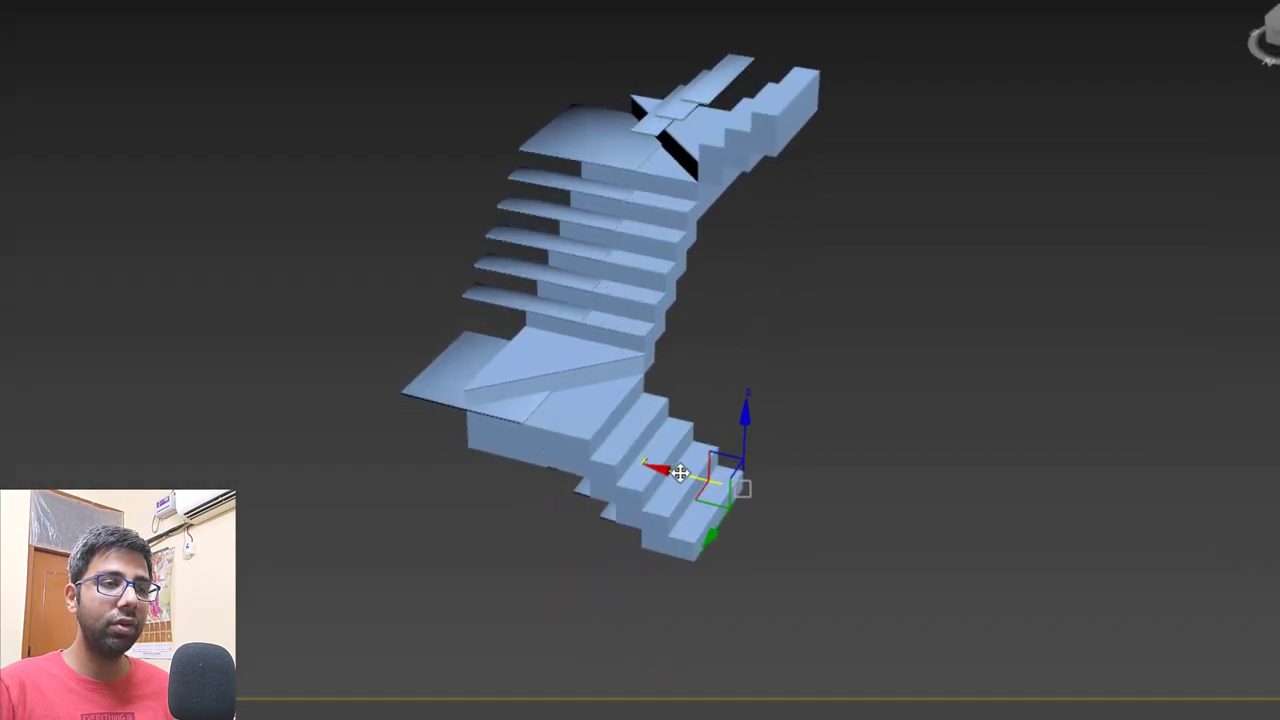
pyautogui.moveTo(680, 473); pyautogui.dragTo(909, 506)
pyautogui.hotkey('ctrl', 'z')
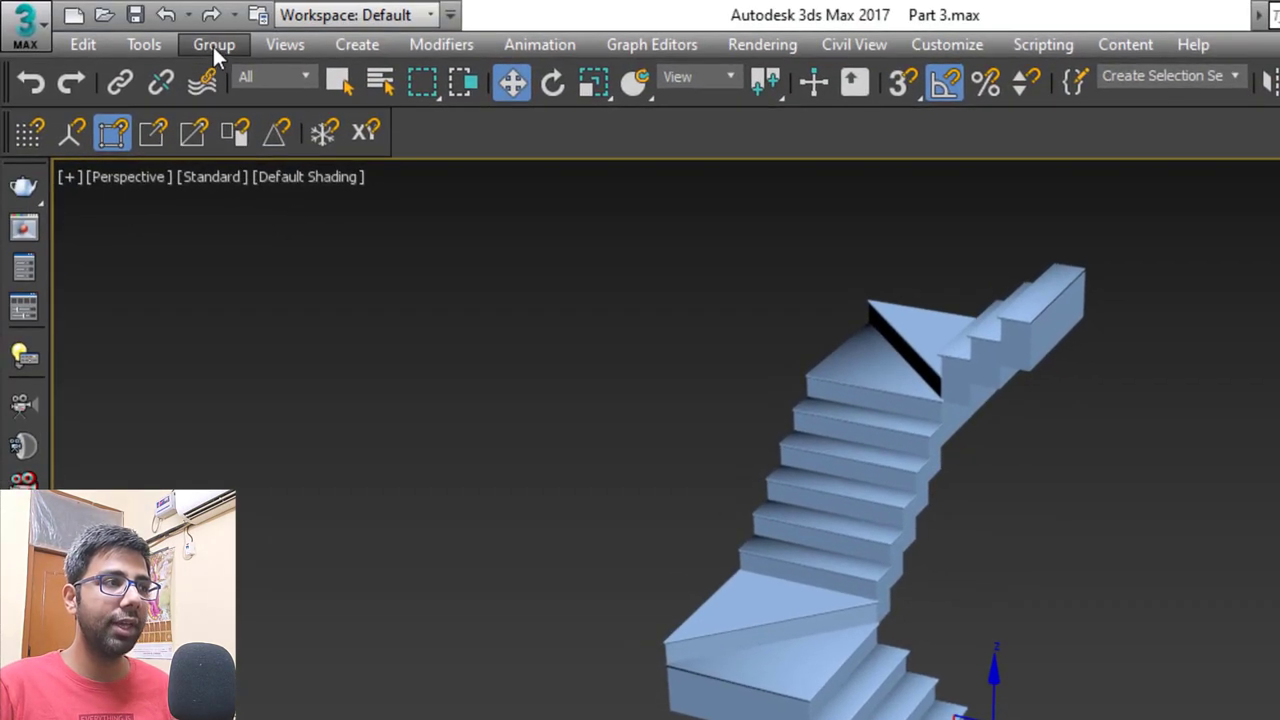
# Ungroup the existing stair blocks and combine all blocks and tread slabs of the staircase into a single group.
pyautogui.click(214, 44)
pyautogui.click(254, 106)
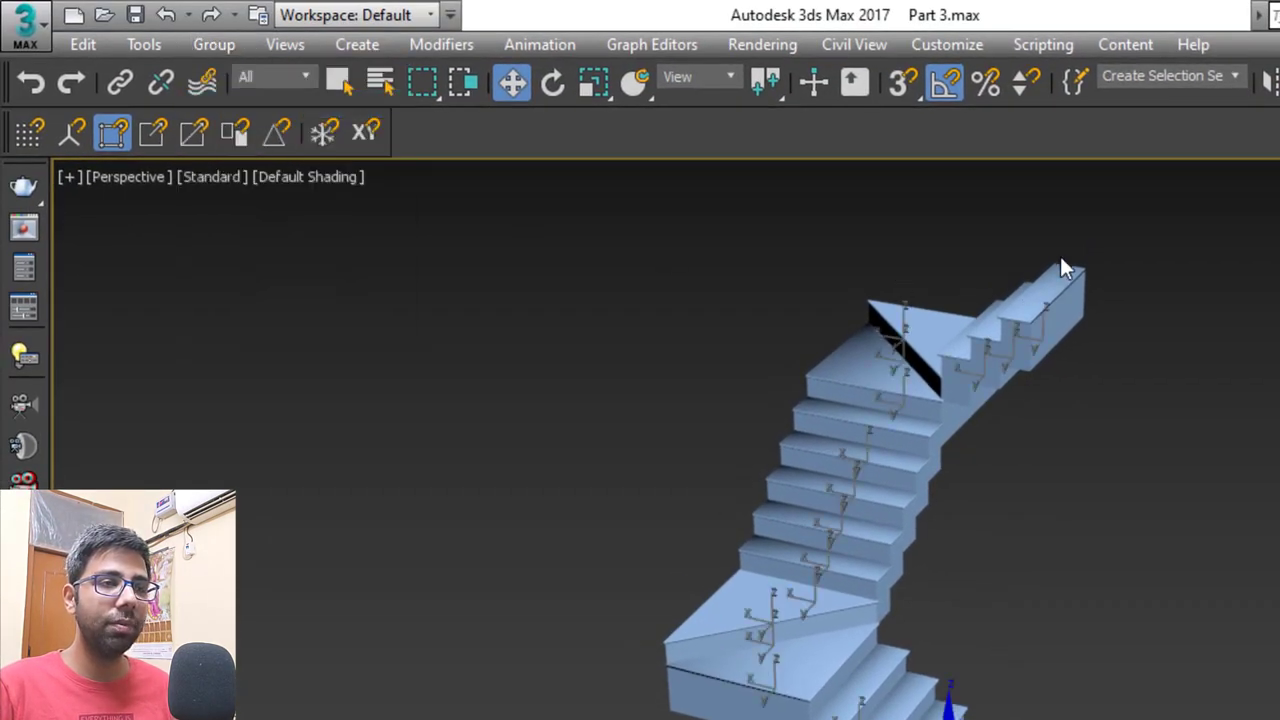
pyautogui.click(214, 44)
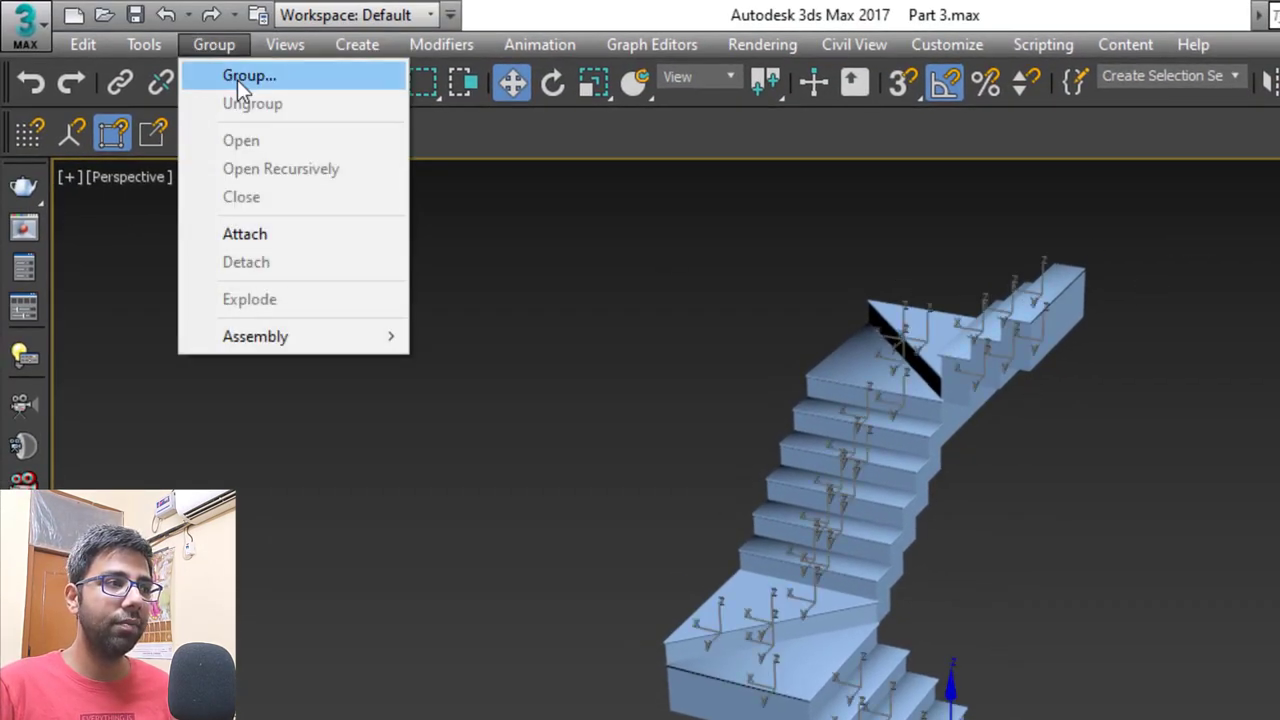
pyautogui.click(245, 76)
pyautogui.click(1037, 639)
pyautogui.click(212, 44)
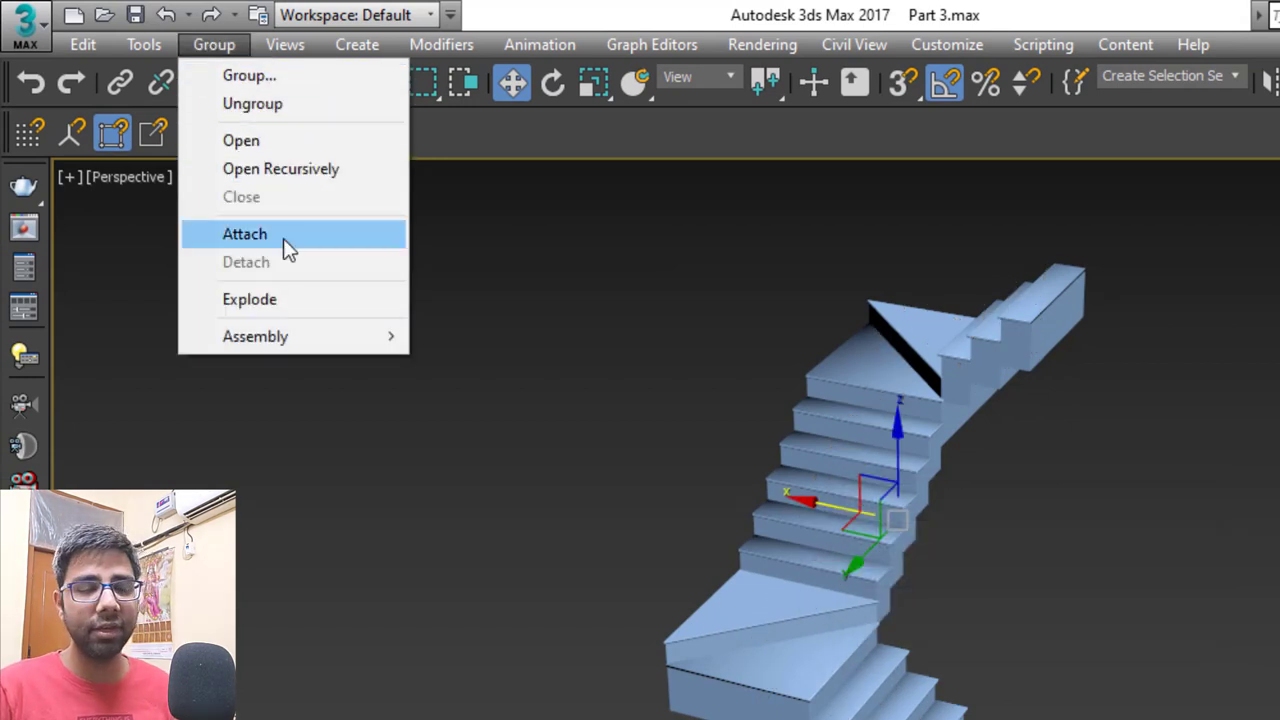
pyautogui.click(622, 276)
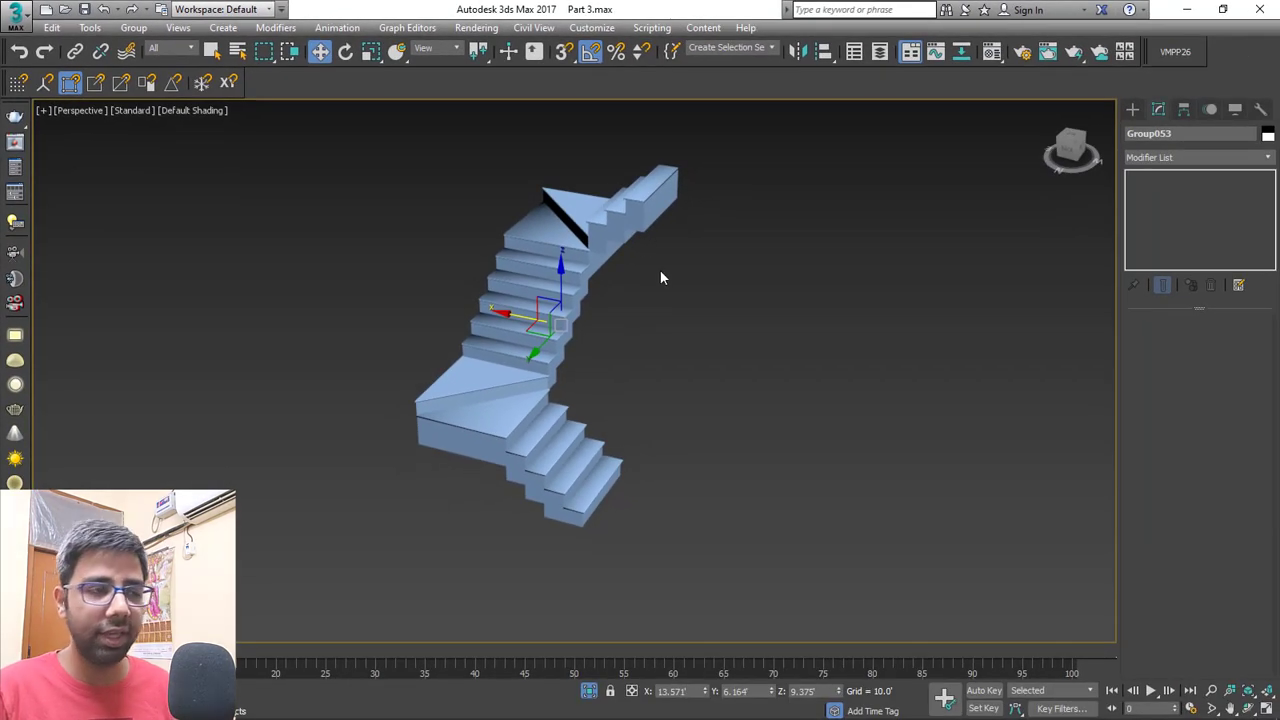
# Deselect the staircase group, exit isolation to bring back the full house, and examine how the staircase sits inside it.
pyautogui.click(620, 318)
pyautogui.keyDown('alt'); pyautogui.moveTo(620, 318); pyautogui.dragTo(563, 345, button='middle'); pyautogui.keyUp('alt')
pyautogui.click(589, 690)
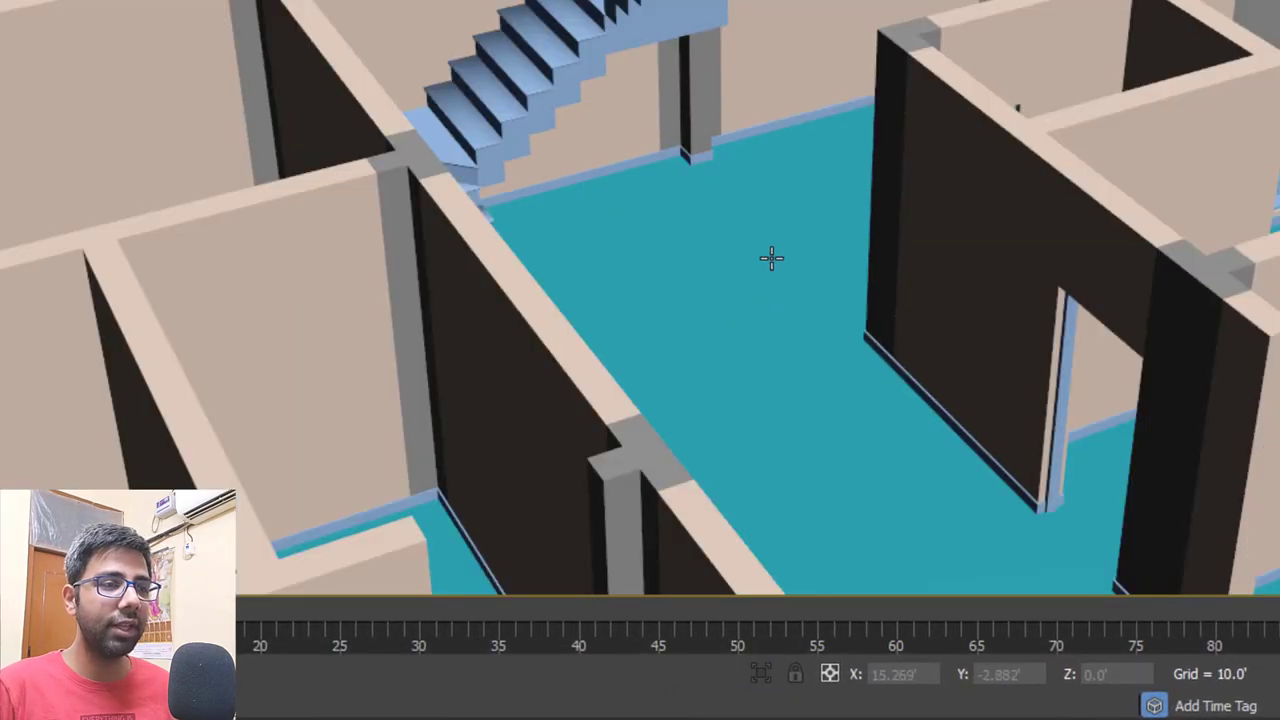
pyautogui.keyDown('alt'); pyautogui.moveTo(771, 258); pyautogui.dragTo(623, 320, button='middle'); pyautogui.keyUp('alt')
pyautogui.moveTo(703, 128); pyautogui.dragTo(855, 112, button='middle')
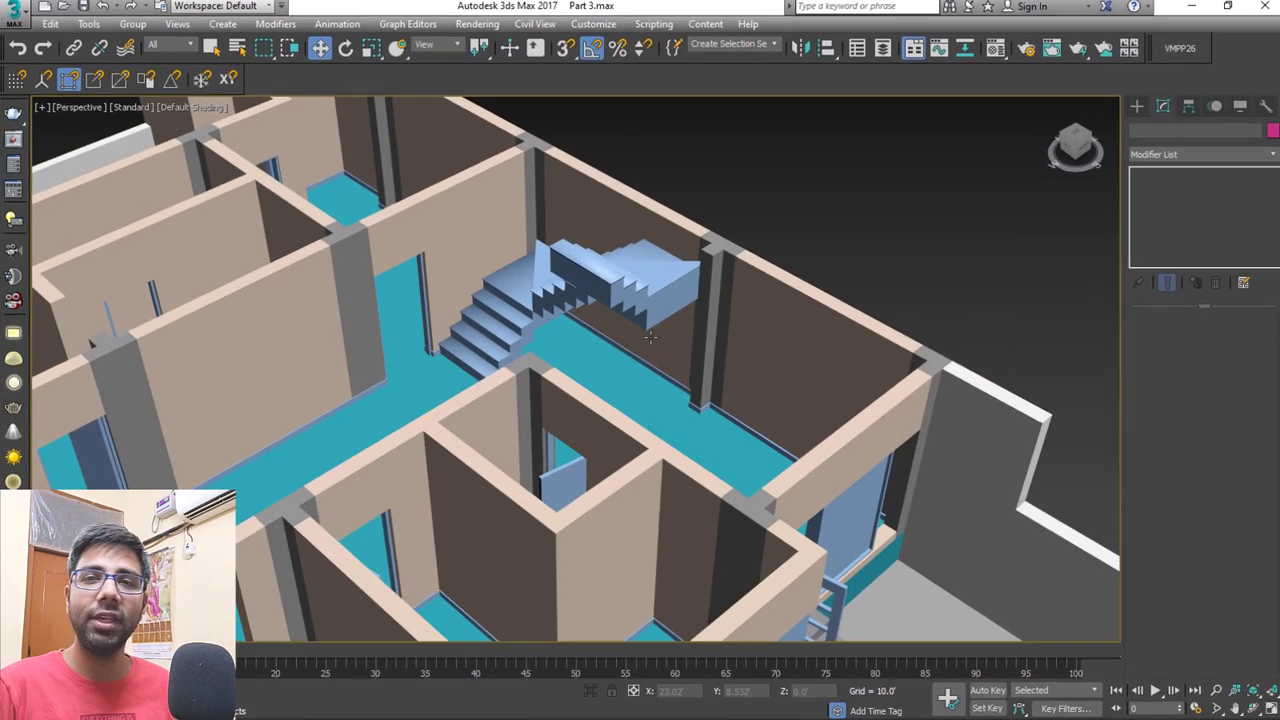
pyautogui.keyDown('alt'); pyautogui.moveTo(619, 334); pyautogui.dragTo(789, 321, button='middle'); pyautogui.keyUp('alt')
pyautogui.scroll(3, 611, 394)
pyautogui.scroll(-3, 577, 275)
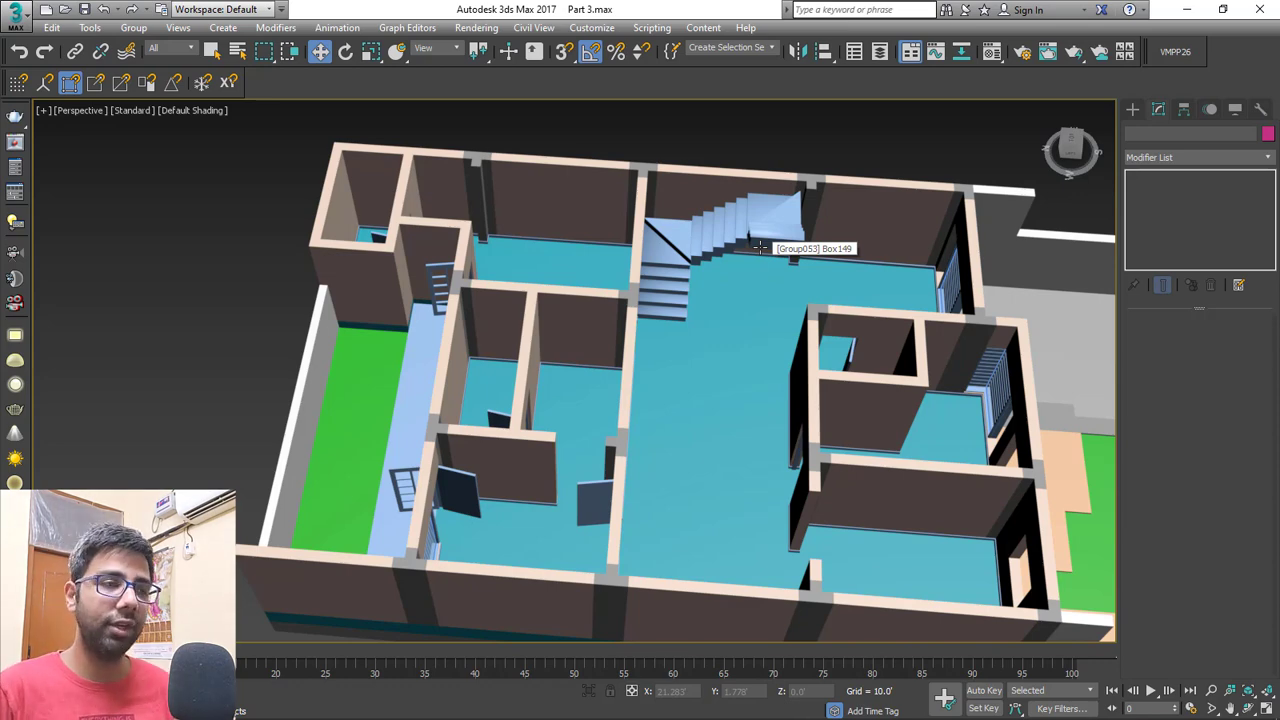
# Create a snapped box 4.75' long, 3.5' wide and 10' high in the room corner between the partition wall and the column.
pyautogui.scroll(6, 760, 247)
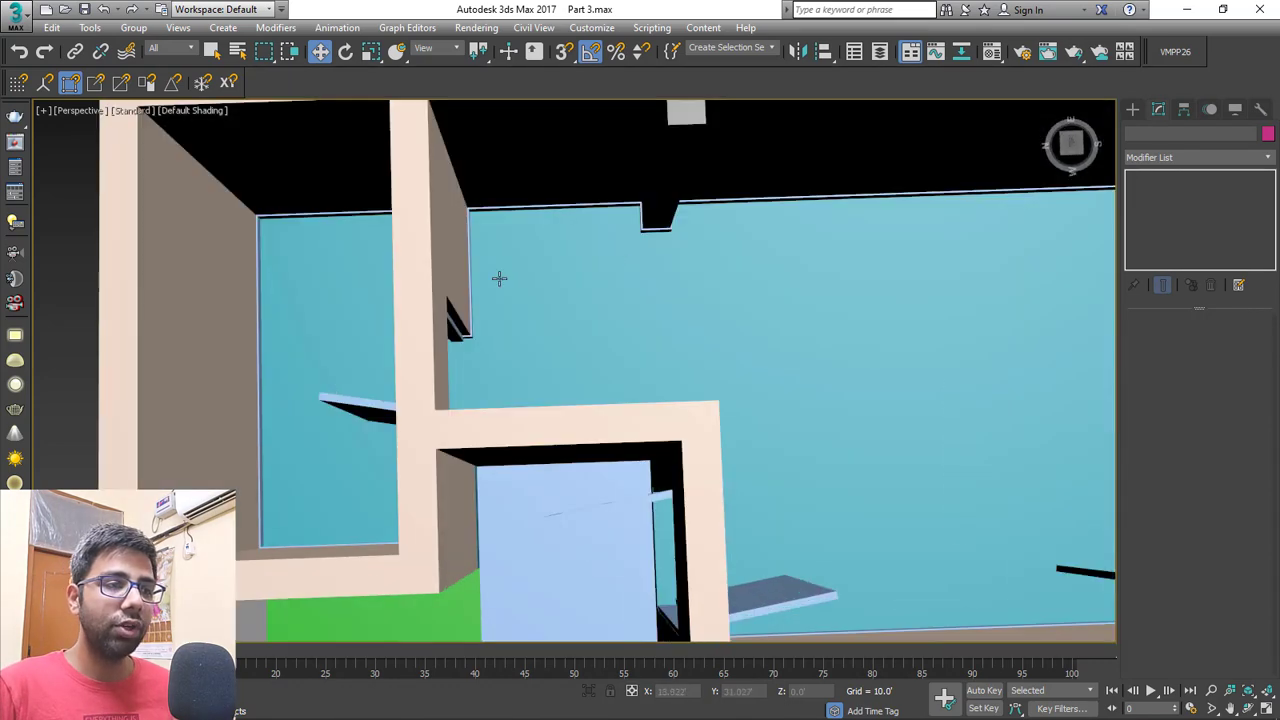
pyautogui.moveTo(500, 277); pyautogui.dragTo(622, 451, button='middle')
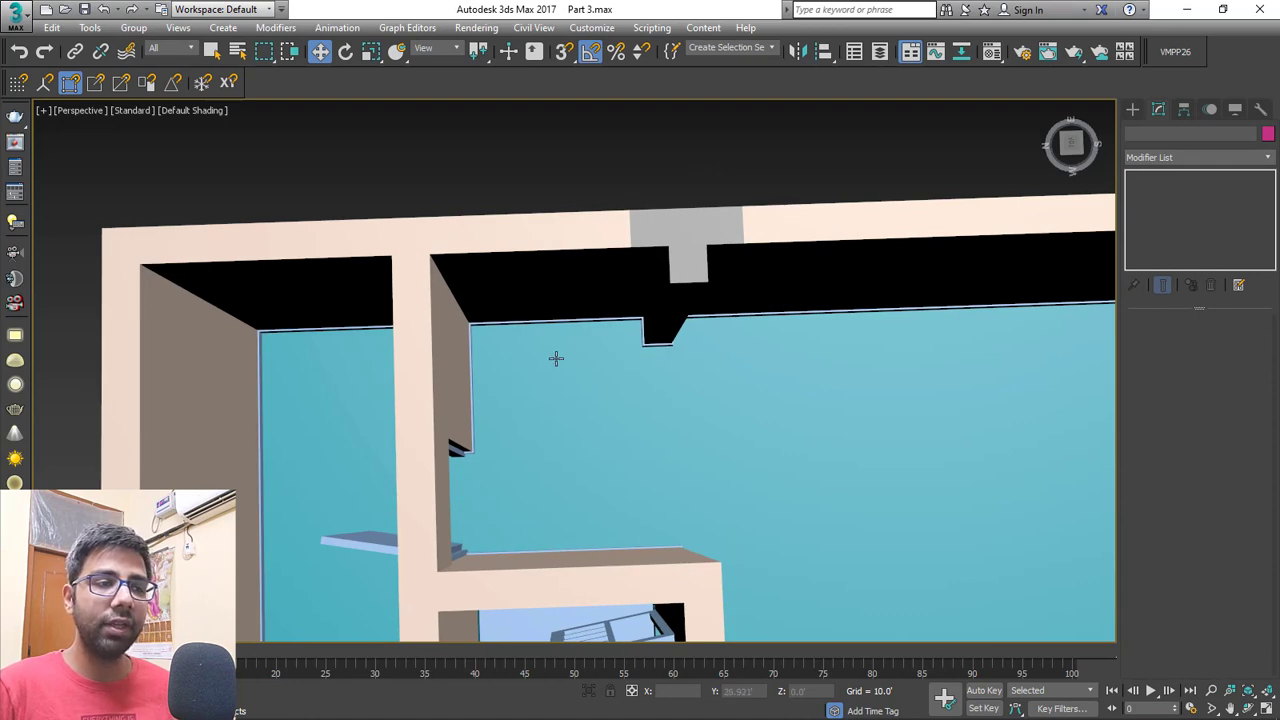
pyautogui.moveTo(556, 358); pyautogui.dragTo(565, 319, button='middle')
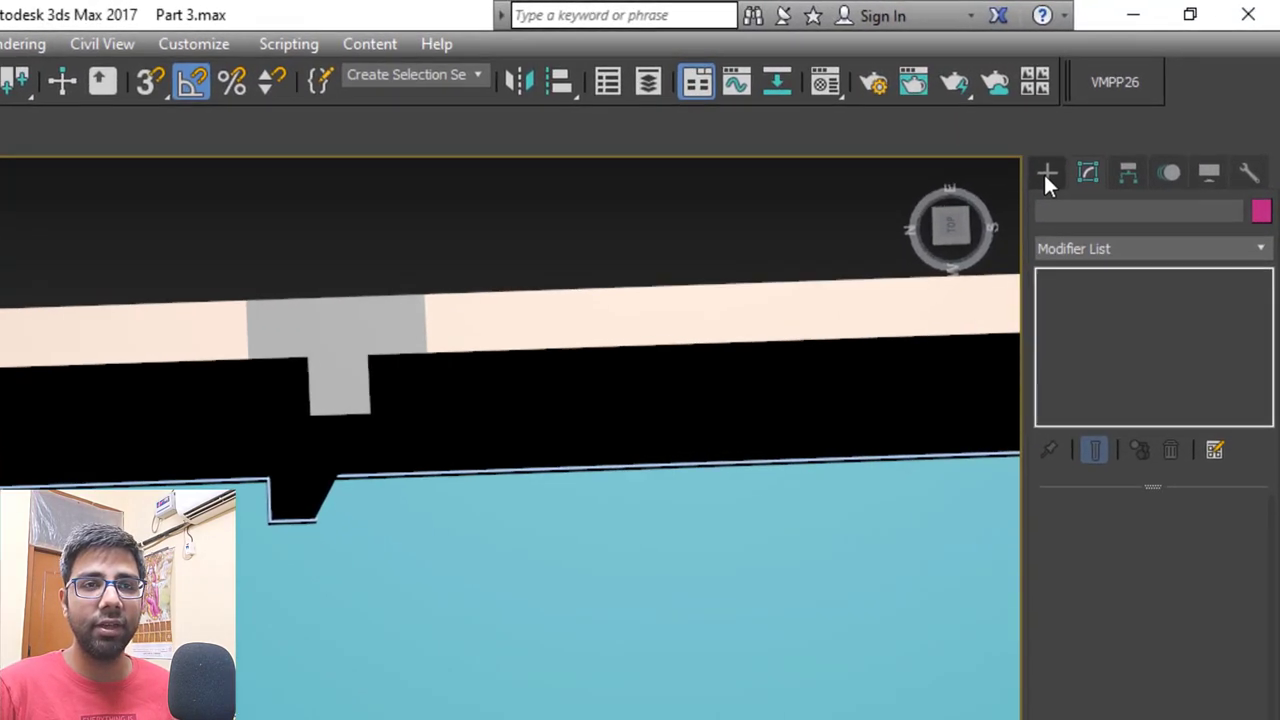
pyautogui.click(1132, 108)
pyautogui.click(1164, 205)
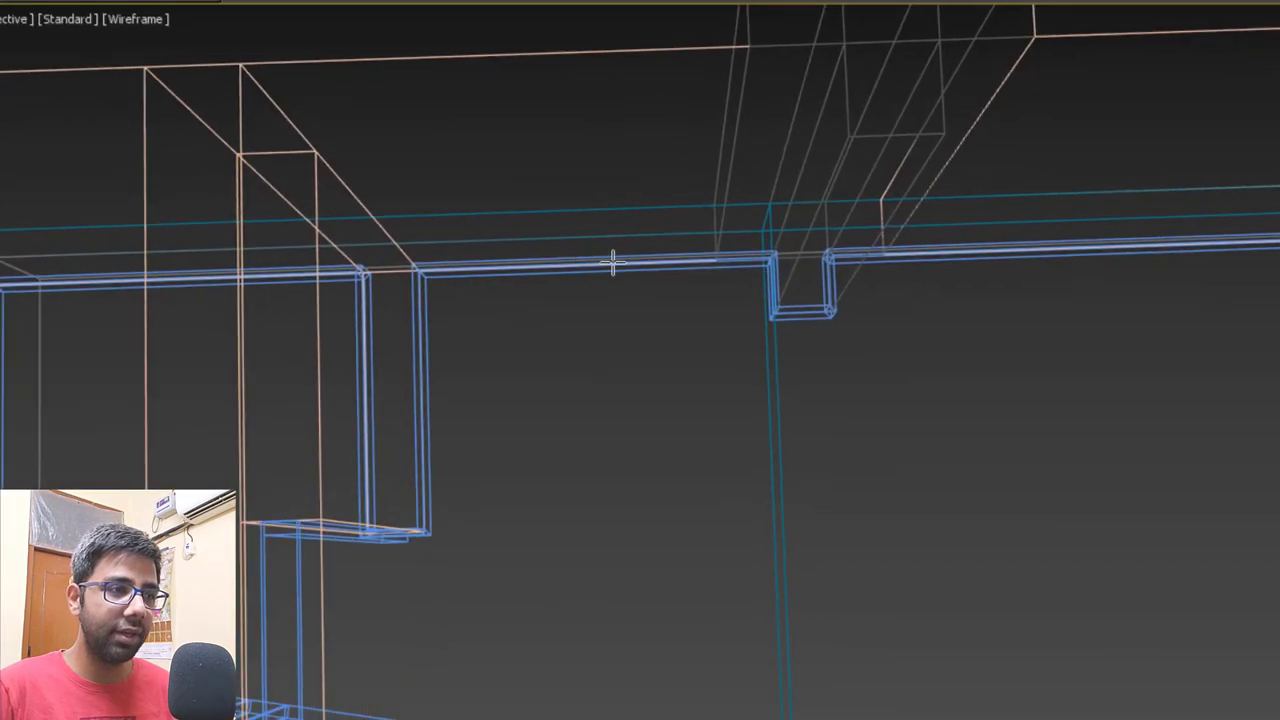
pyautogui.moveTo(456, 286); pyautogui.dragTo(775, 401)
pyautogui.rightClick(762, 328)
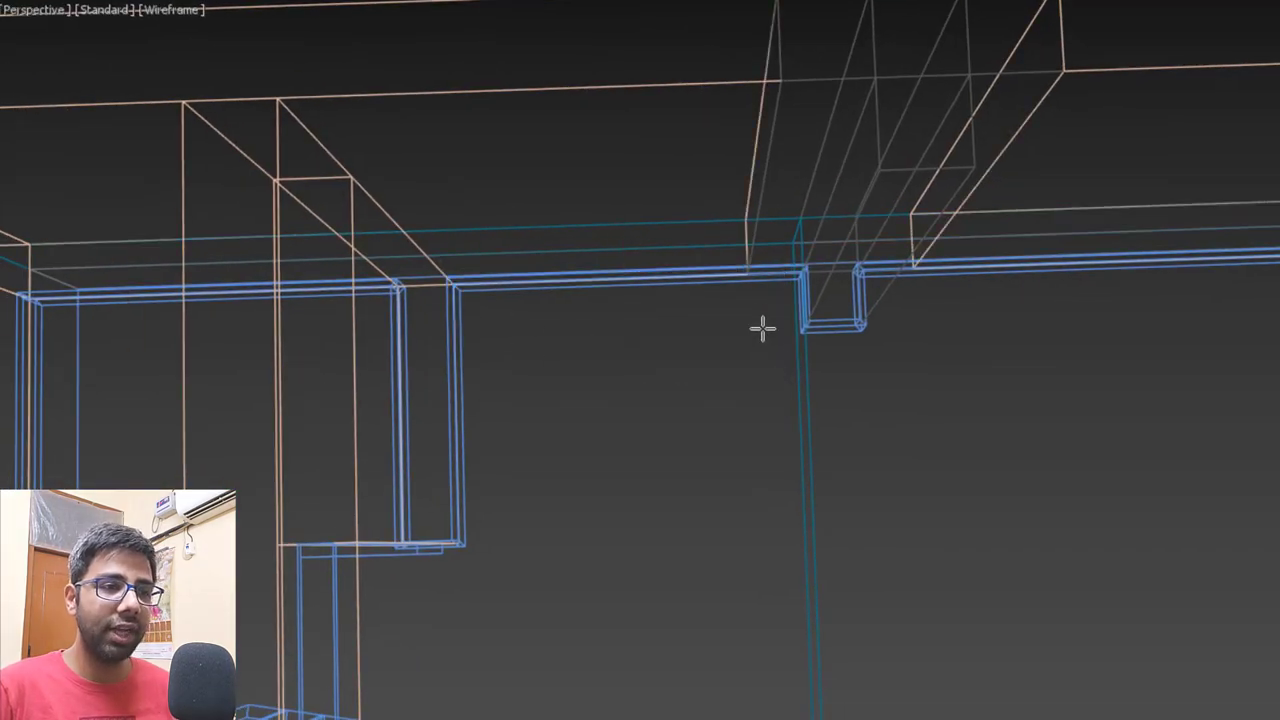
pyautogui.moveTo(800, 272); pyautogui.dragTo(455, 542)
pyautogui.press('F3')
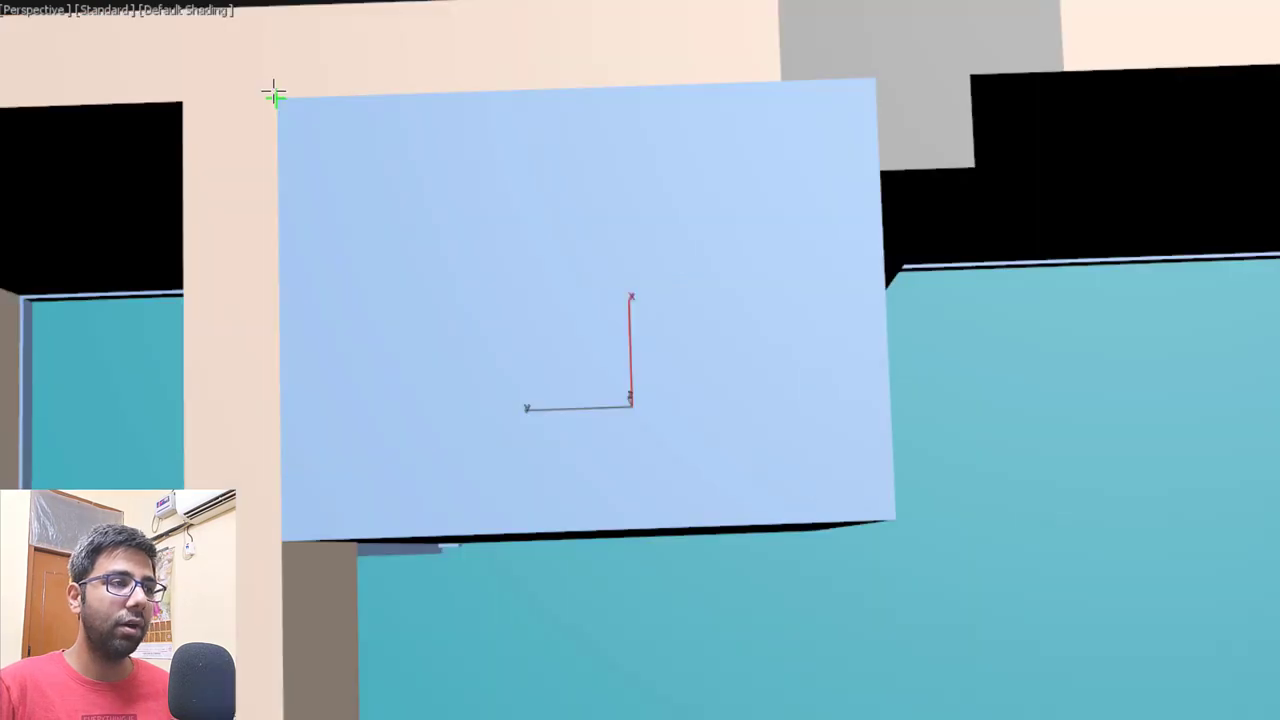
pyautogui.click(540, 250)
# Set the new box's width to 2.5'.
pyautogui.scroll(-5, 540, 250)
pyautogui.moveTo(540, 250)
pyautogui.keyDown('alt'); pyautogui.mouseDown(button='middle')
pyautogui.moveTo(574, 243)
pyautogui.moveTo(551, 249)
pyautogui.mouseUp(button='middle'); pyautogui.keyUp('alt')
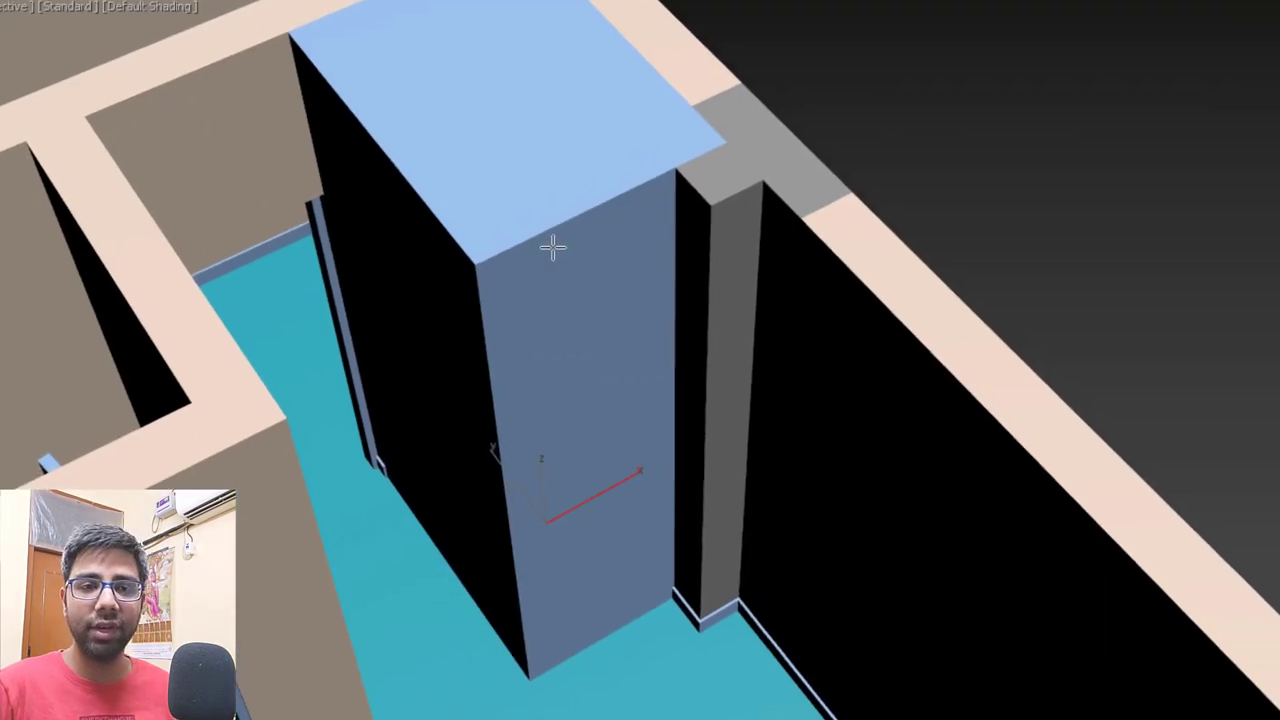
pyautogui.click(1252, 491)
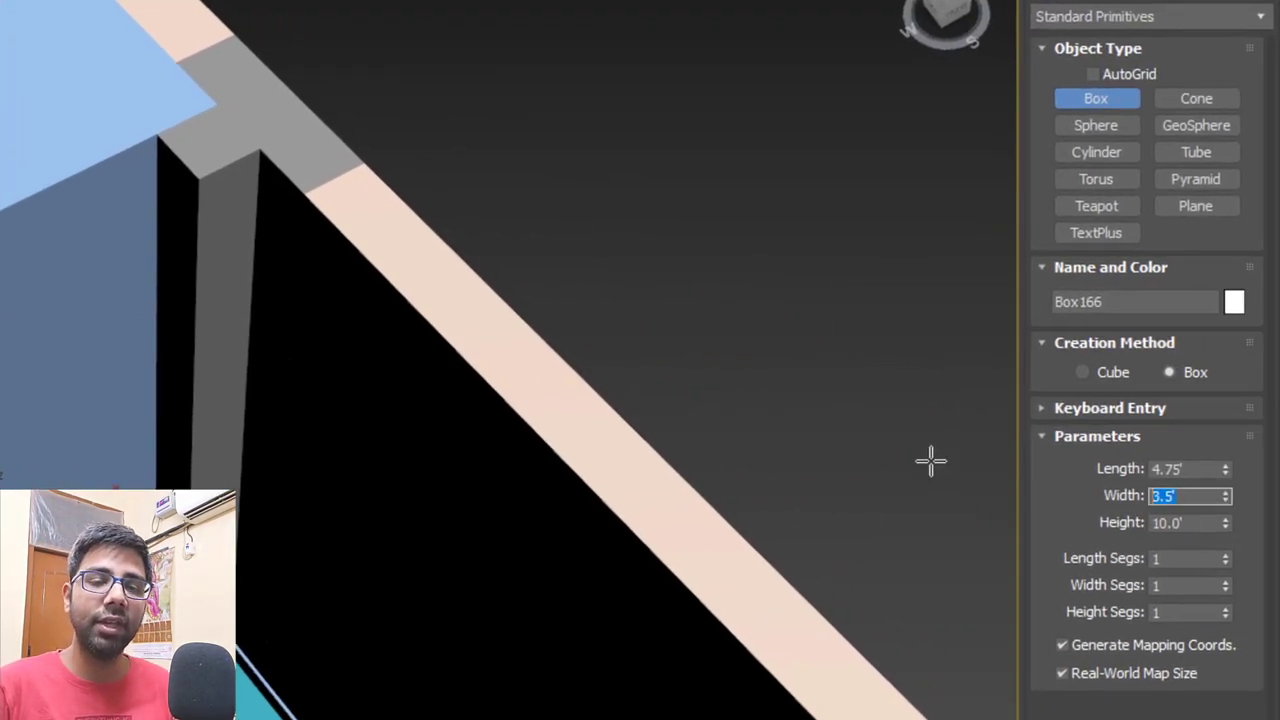
pyautogui.write('2.5')
pyautogui.press('Return')
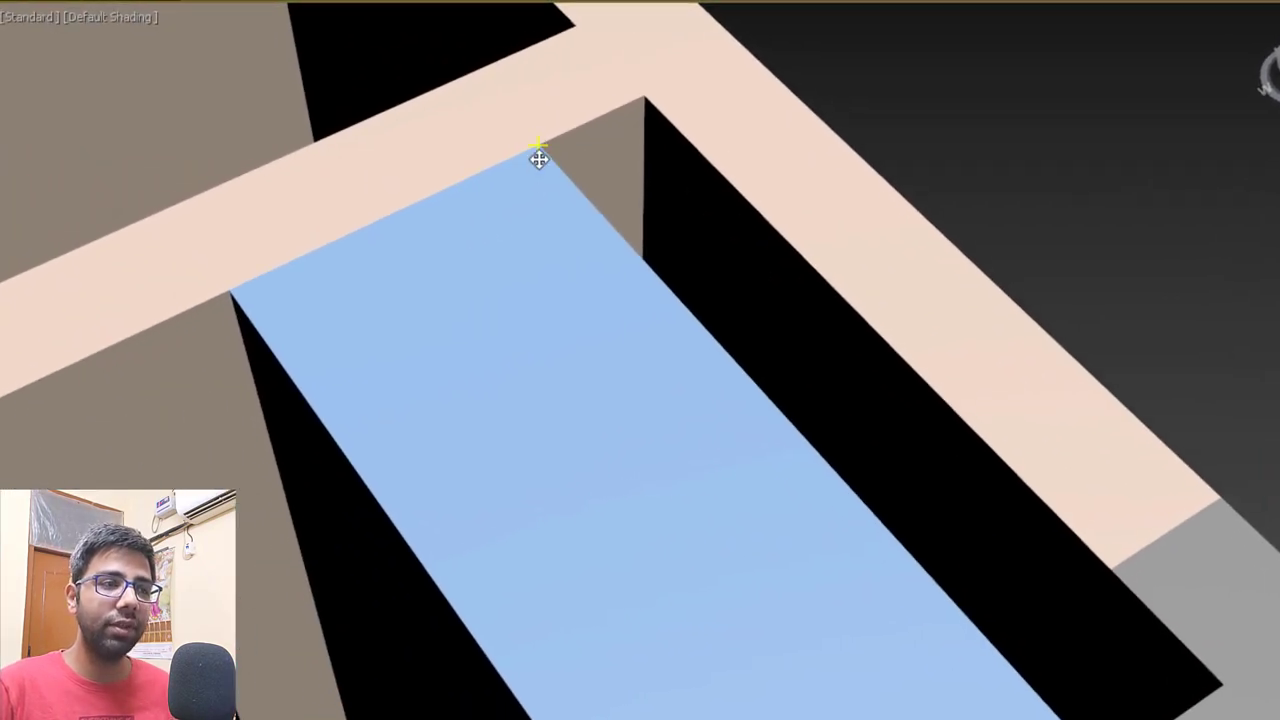
# Move the narrowed box by its top corner to snap into the inner corner of the room's walls.
pyautogui.moveTo(539, 158); pyautogui.dragTo(651, 103)
pyautogui.keyDown('alt'); pyautogui.moveTo(651, 103); pyautogui.dragTo(1057, 249, button='middle'); pyautogui.keyUp('alt')
pyautogui.scroll(3, 822, 288)
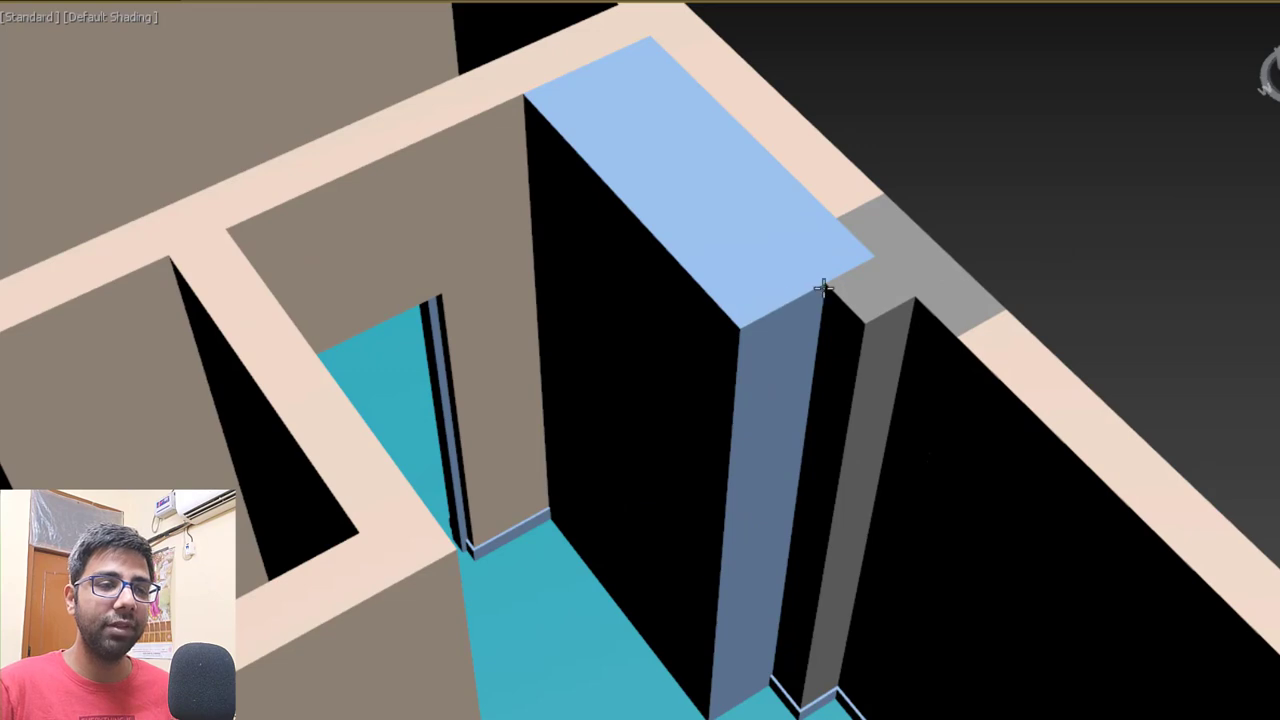
pyautogui.keyDown('alt'); pyautogui.moveTo(822, 288); pyautogui.dragTo(720, 240, button='middle'); pyautogui.keyUp('alt')
pyautogui.scroll(-2, 720, 240)
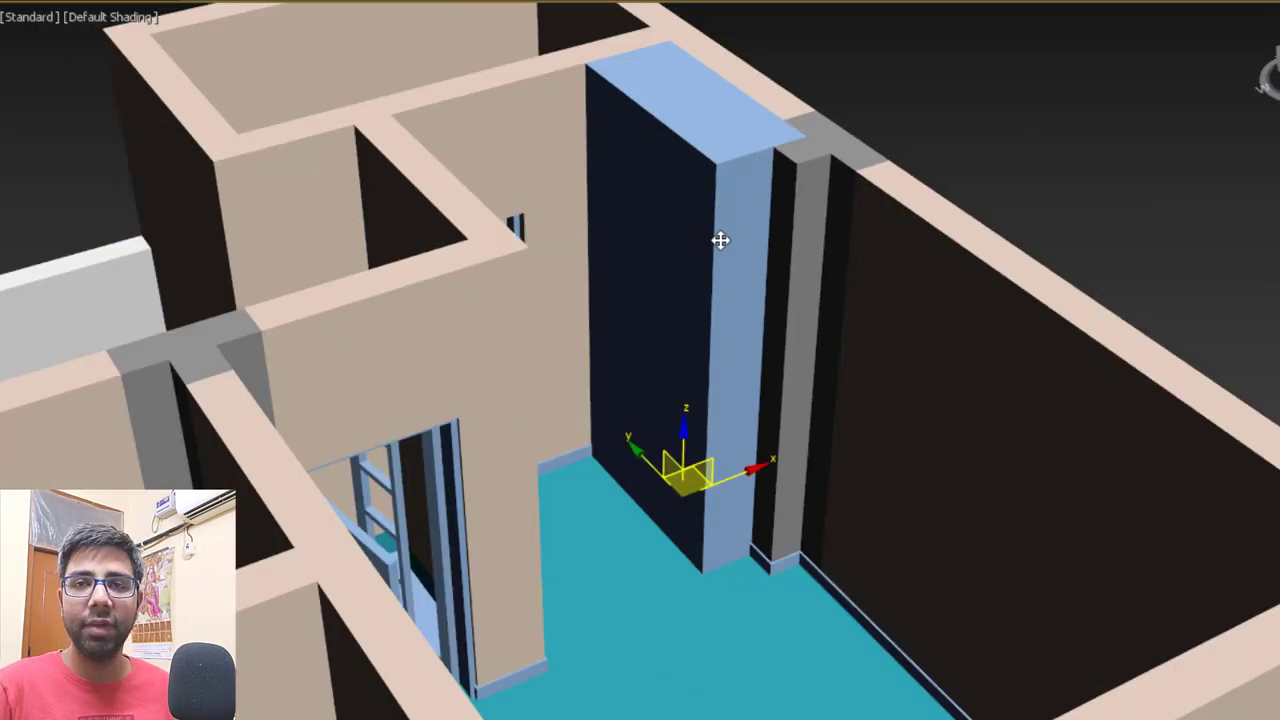
# Create a second box 5' long, 2.75' wide and 7' high, snapped to the floor corner of another room and spanning between its walls.
pyautogui.scroll(-2, 751, 166)
pyautogui.keyDown('alt'); pyautogui.moveTo(751, 166); pyautogui.dragTo(655, 296, button='middle'); pyautogui.keyUp('alt')
pyautogui.scroll(5, 531, 279)
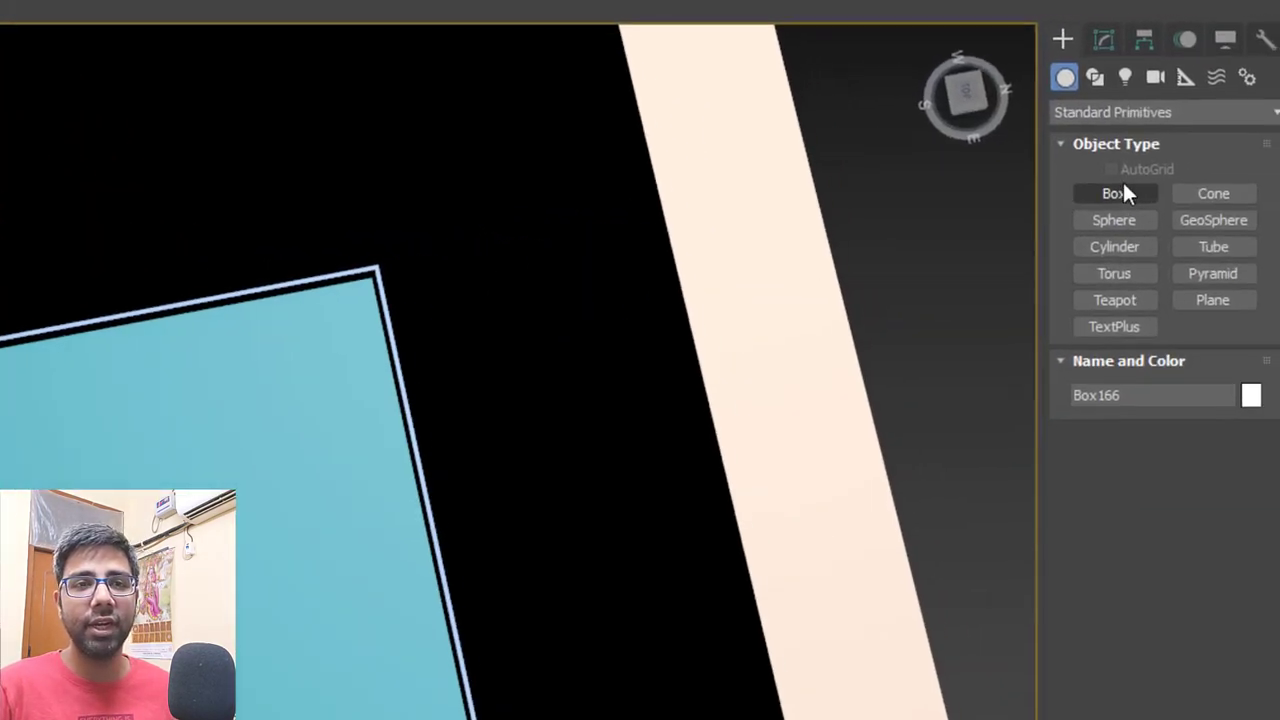
pyautogui.click(1100, 195)
pyautogui.moveTo(417, 411); pyautogui.dragTo(478, 255, button='middle')
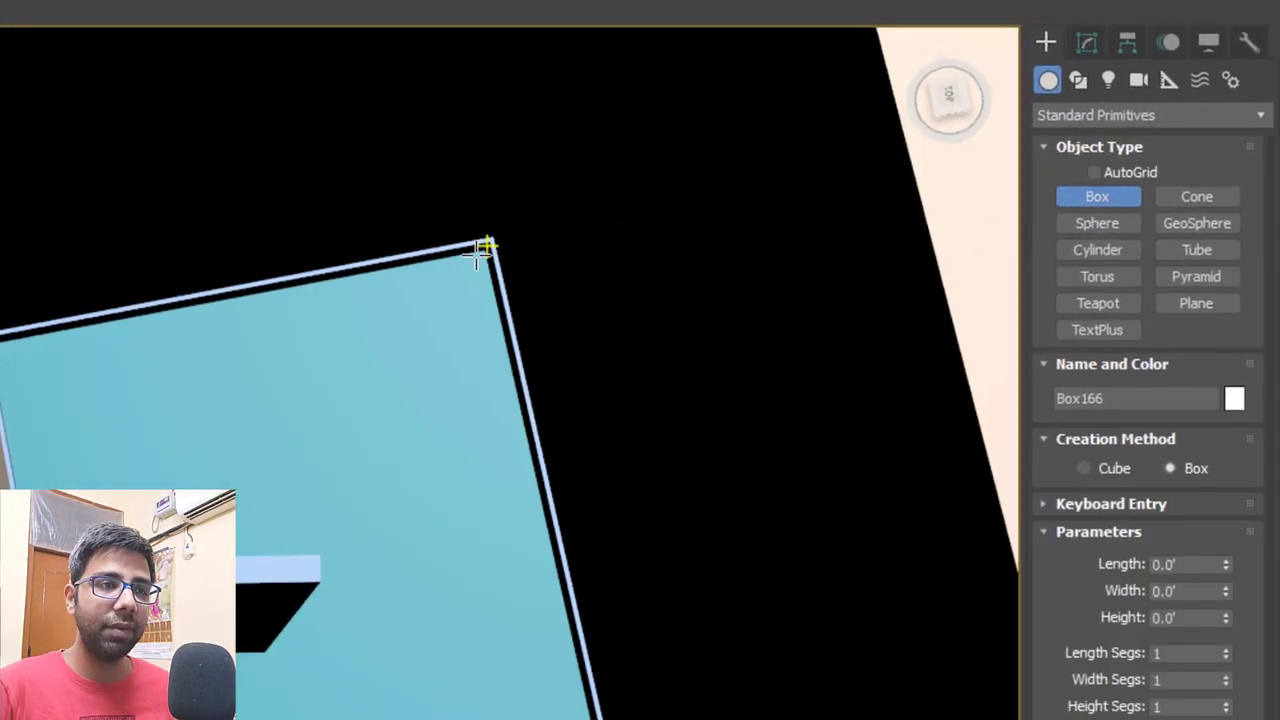
pyautogui.press('F3')
pyautogui.moveTo(478, 255); pyautogui.dragTo(29, 617)
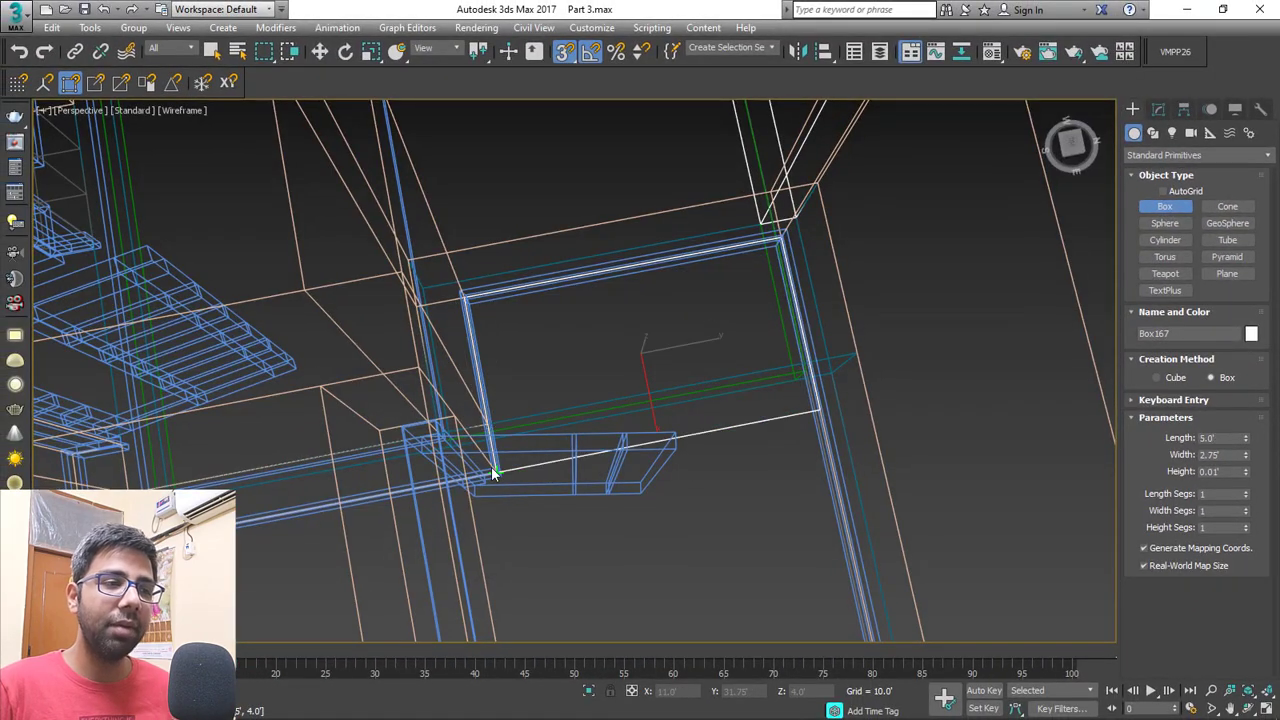
pyautogui.click(459, 421)
pyautogui.press('F3')
pyautogui.scroll(-3, 488, 420)
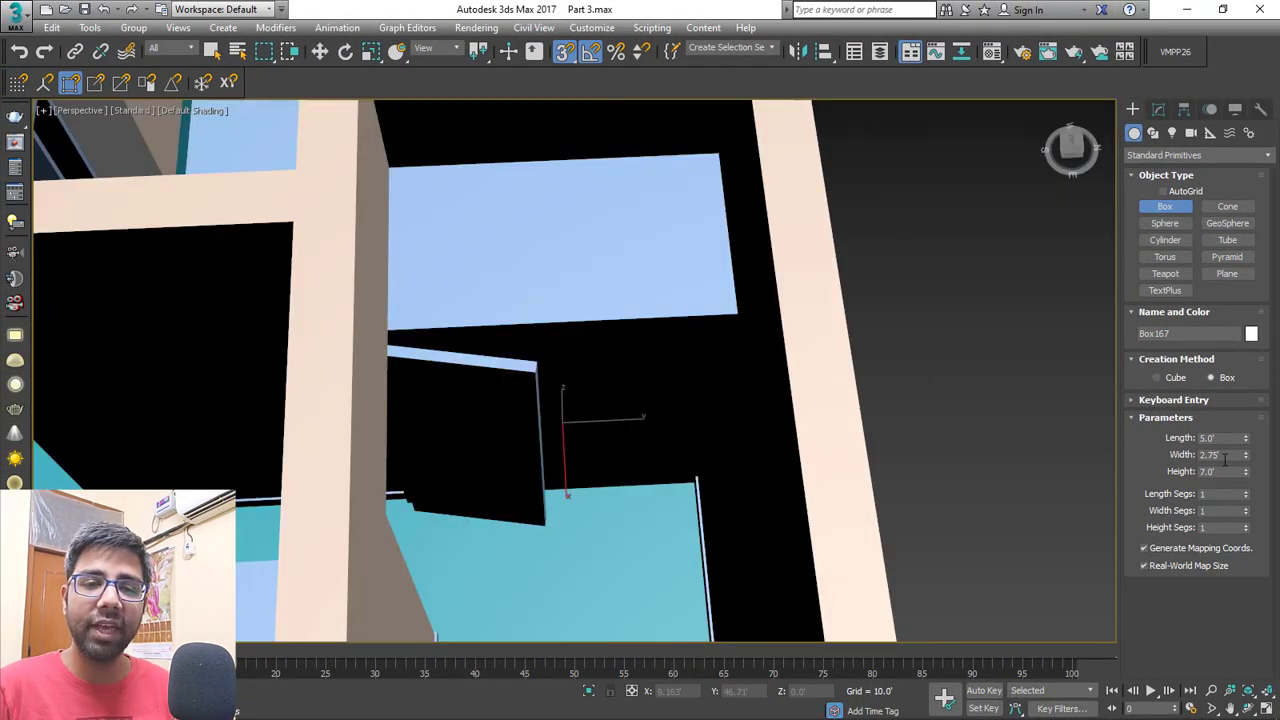
# Set the new box's width to 2' and its height to 4 inches.
pyautogui.click(1222, 455)
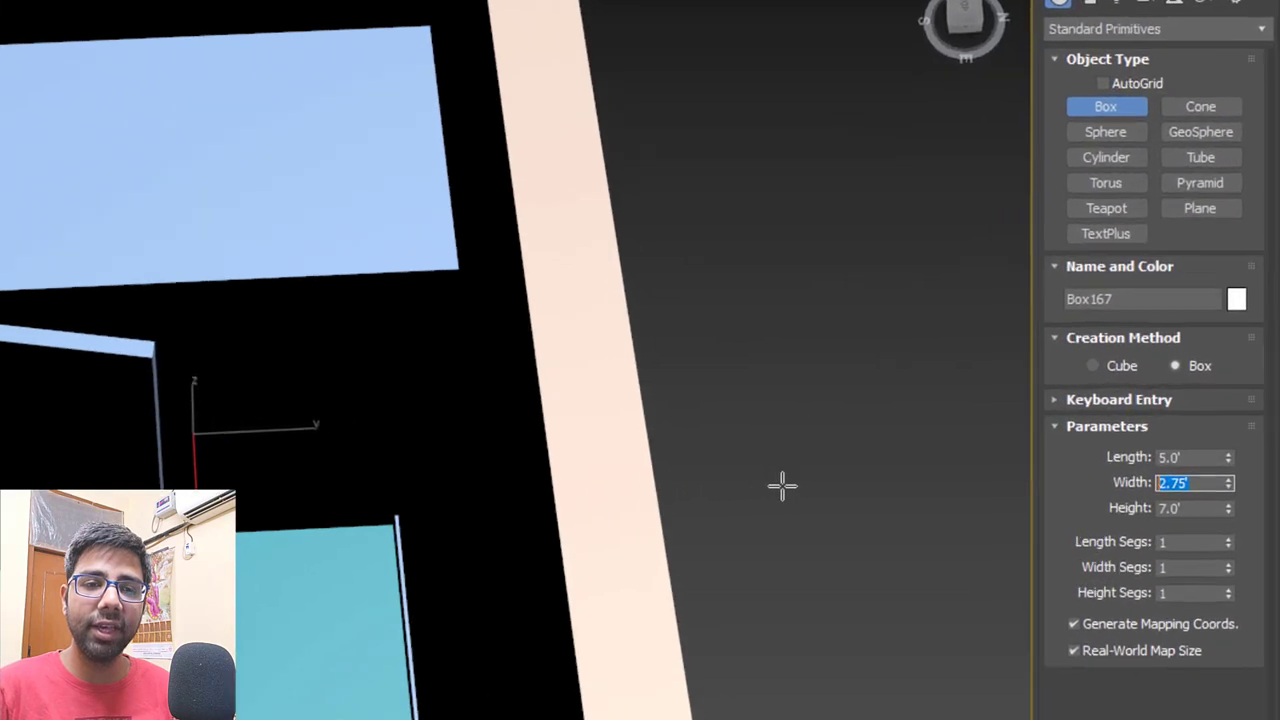
pyautogui.write('2')
pyautogui.press('Return')
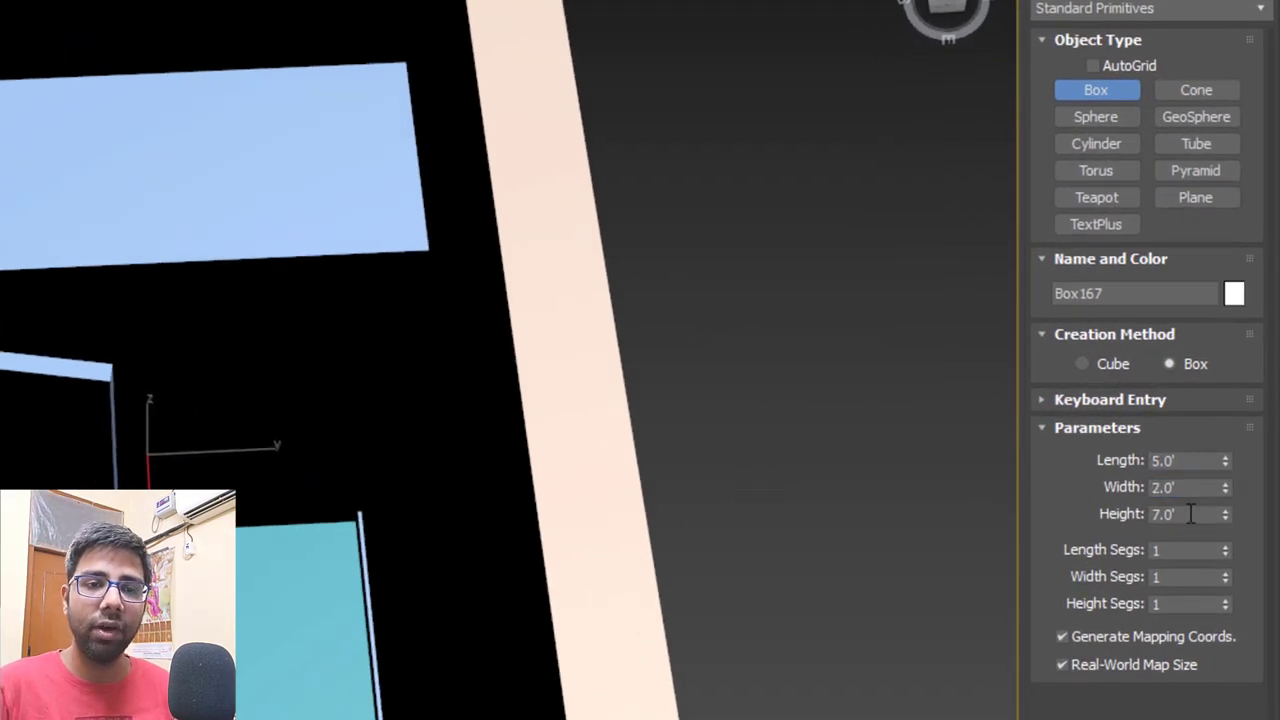
pyautogui.write('4"')
pyautogui.press('Return')
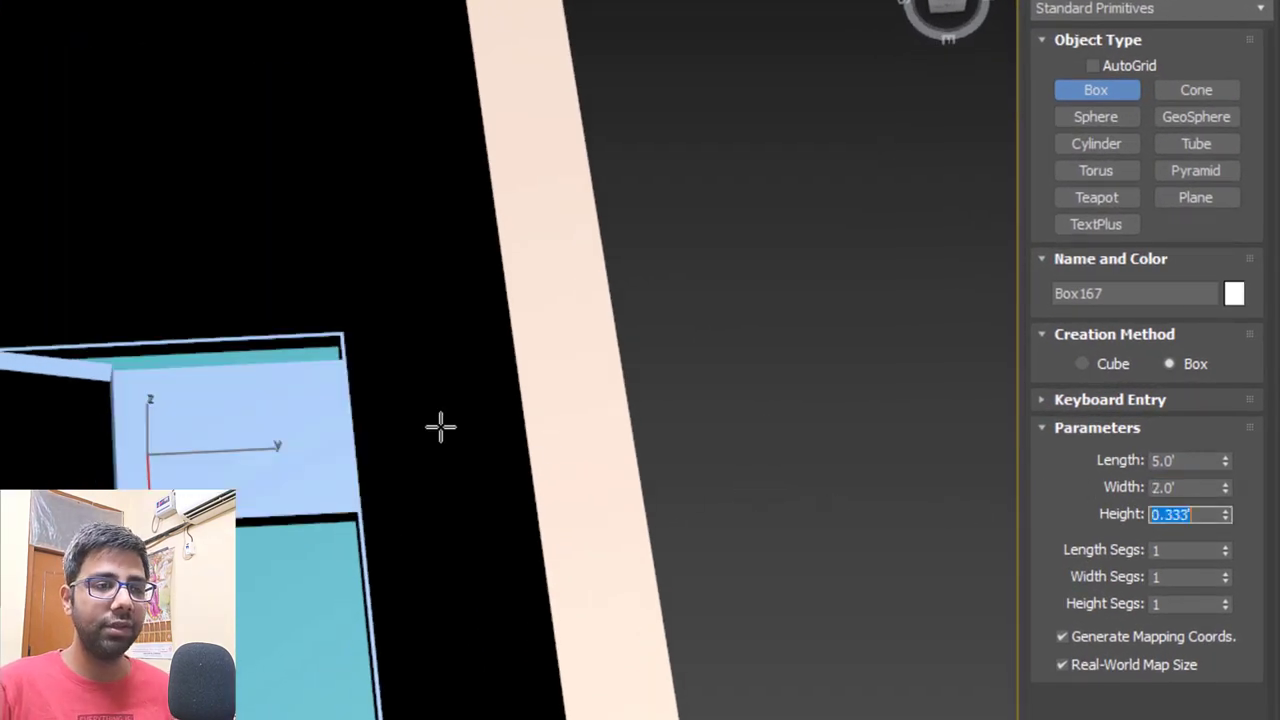
# Move the thin slab box by its corner vertex to snap into the inner corner of the small room's walls.
pyautogui.keyDown('alt'); pyautogui.moveTo(437, 426); pyautogui.dragTo(365, 432, button='middle'); pyautogui.keyUp('alt')
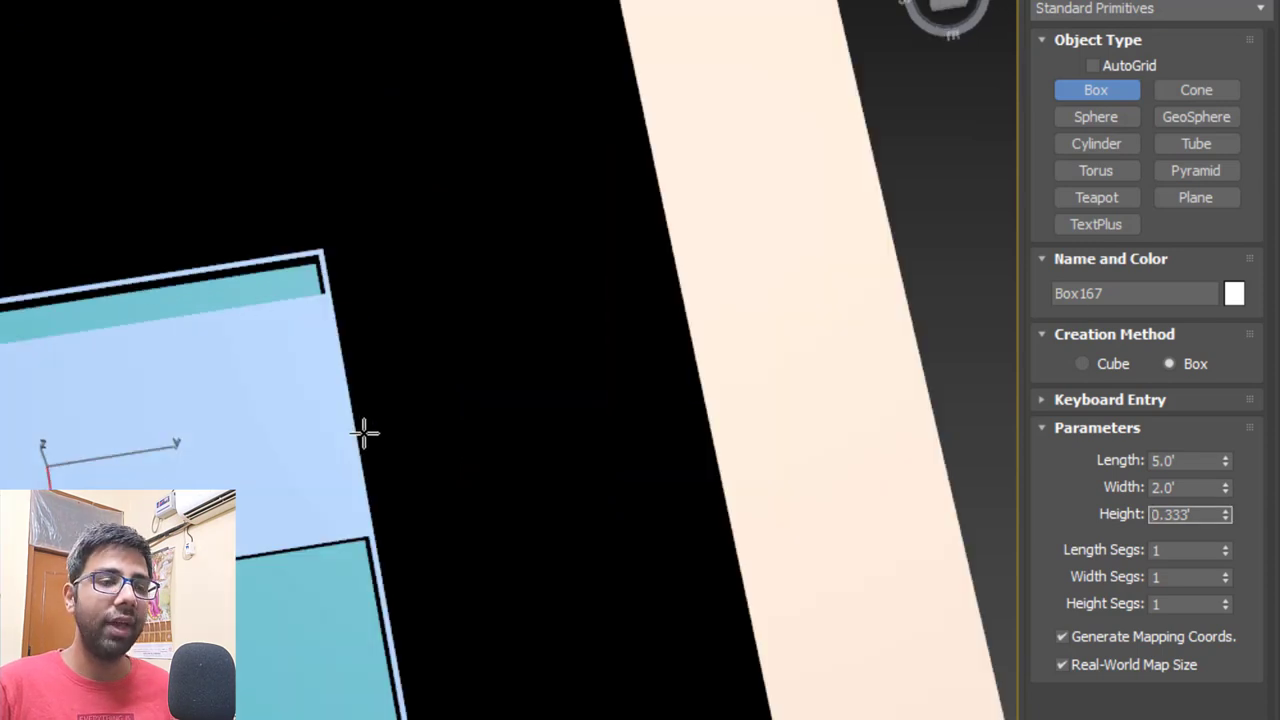
pyautogui.moveTo(373, 350); pyautogui.dragTo(420, 380, button='middle')
pyautogui.press('F3')
pyautogui.scroll(3, 380, 366)
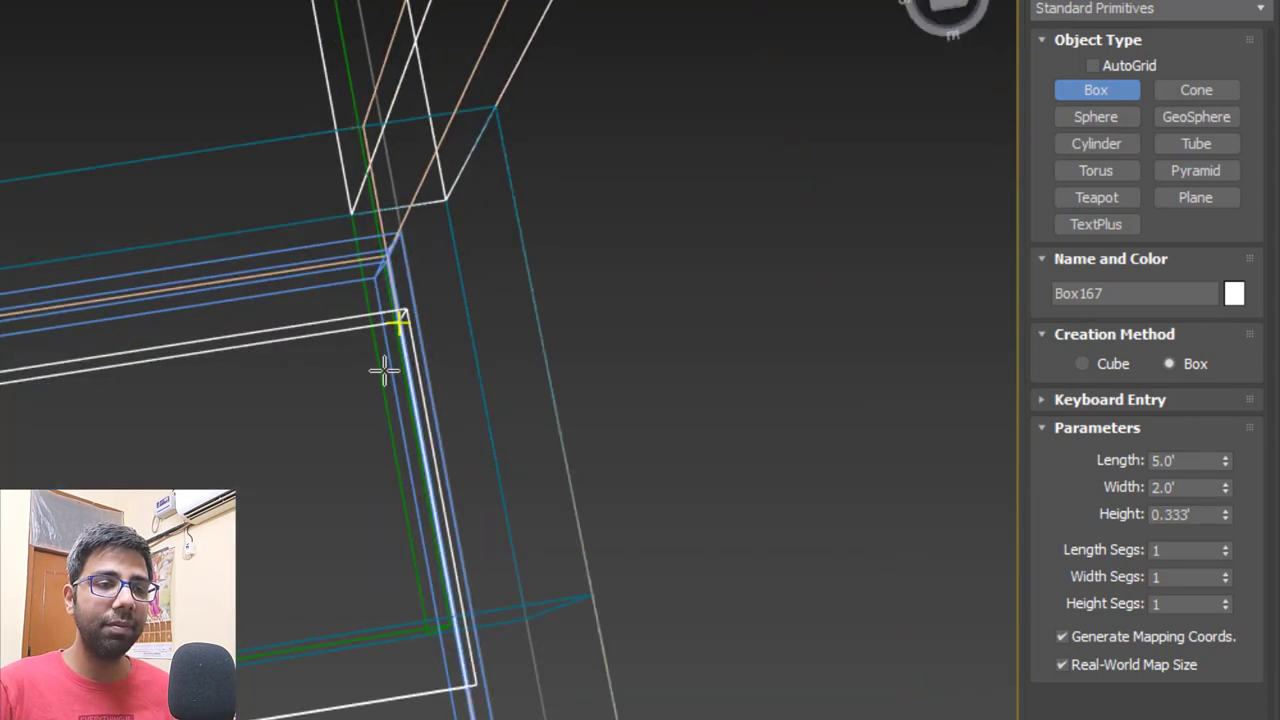
pyautogui.keyDown('alt'); pyautogui.moveTo(403, 318); pyautogui.dragTo(463, 271, button='middle'); pyautogui.keyUp('alt')
pyautogui.rightClick(463, 271)
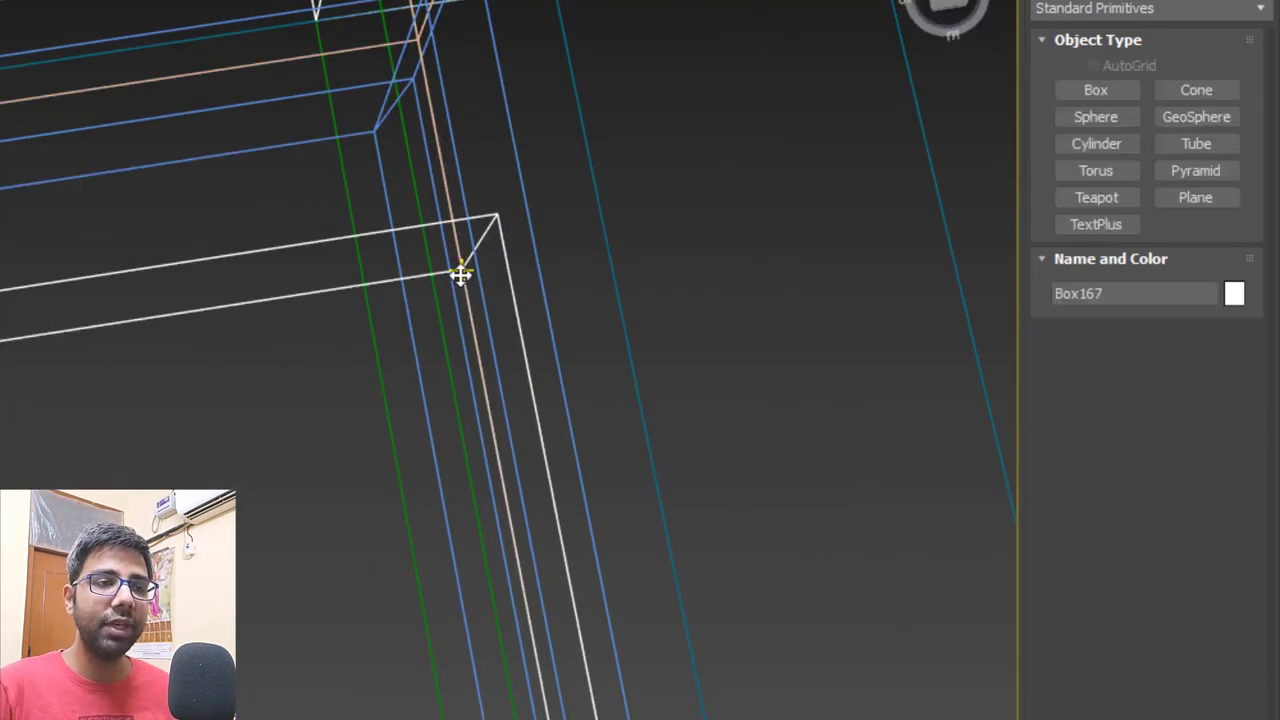
pyautogui.moveTo(450, 246); pyautogui.dragTo(411, 43)
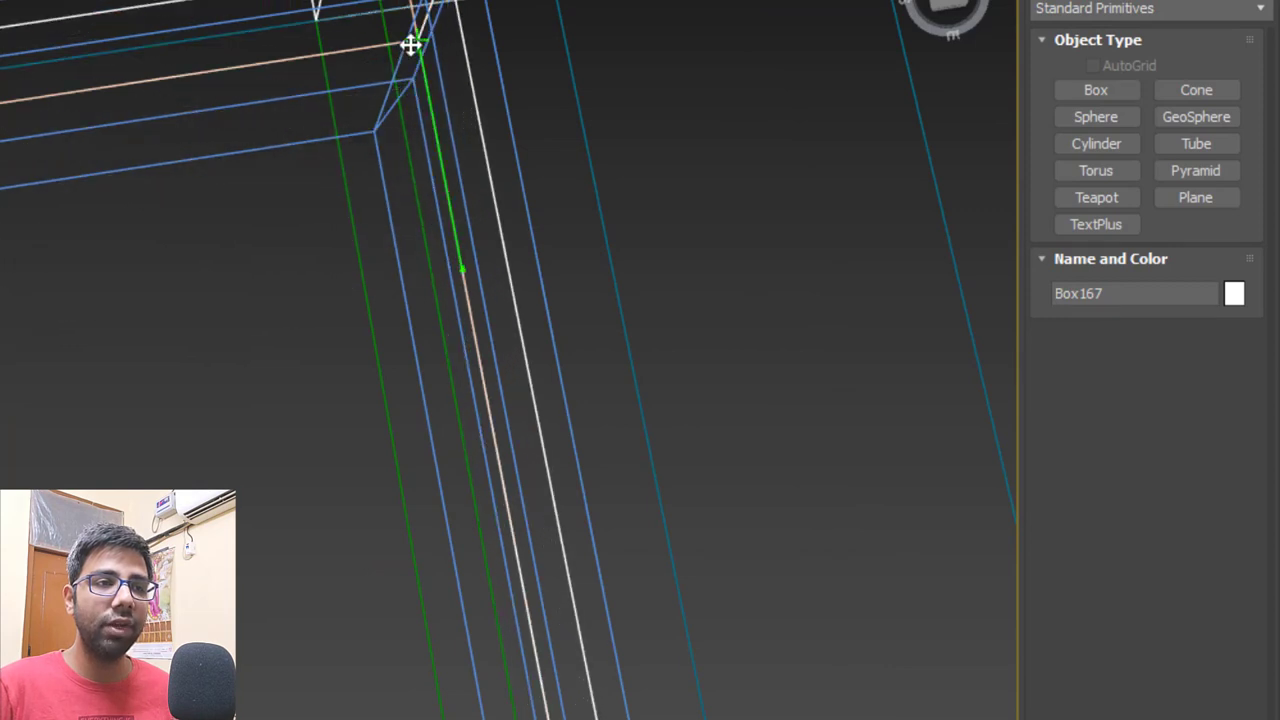
# Raise the thin slab box to a Z position of 6.5'.
pyautogui.press('F3')
pyautogui.scroll(-3, 289, 169)
pyautogui.moveTo(289, 169); pyautogui.dragTo(300, 248, button='middle')
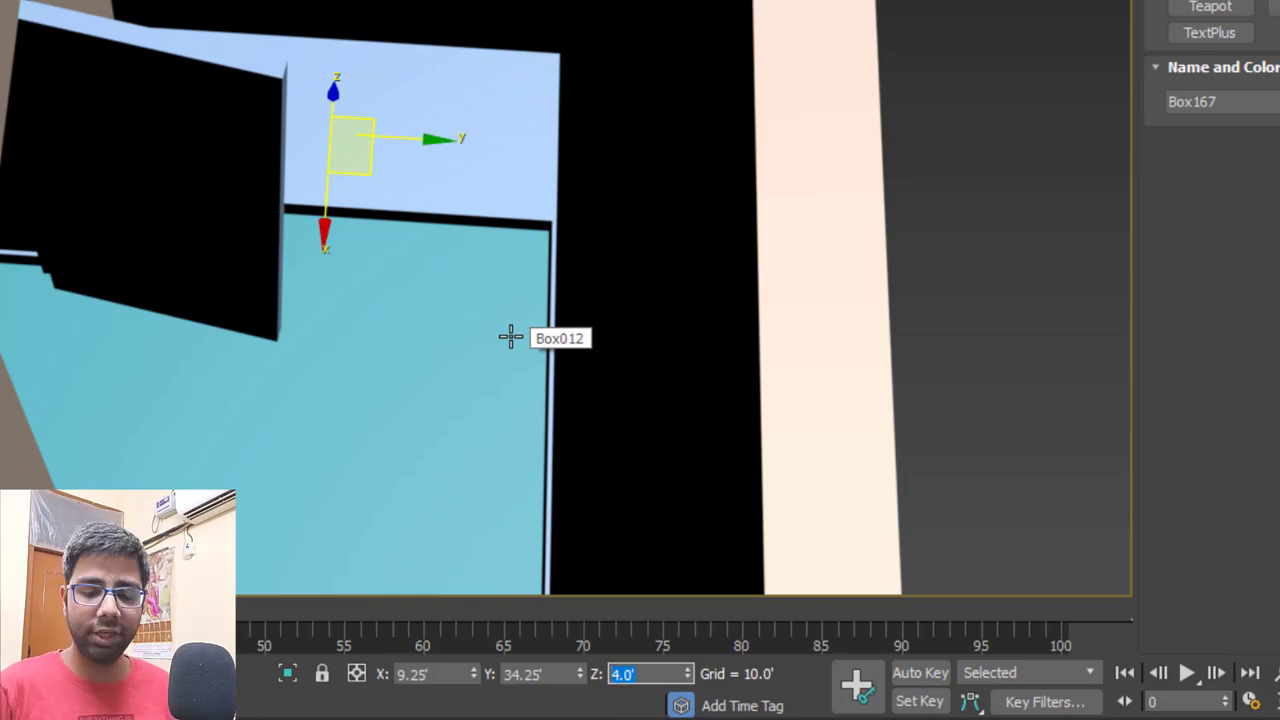
pyautogui.press('Return')
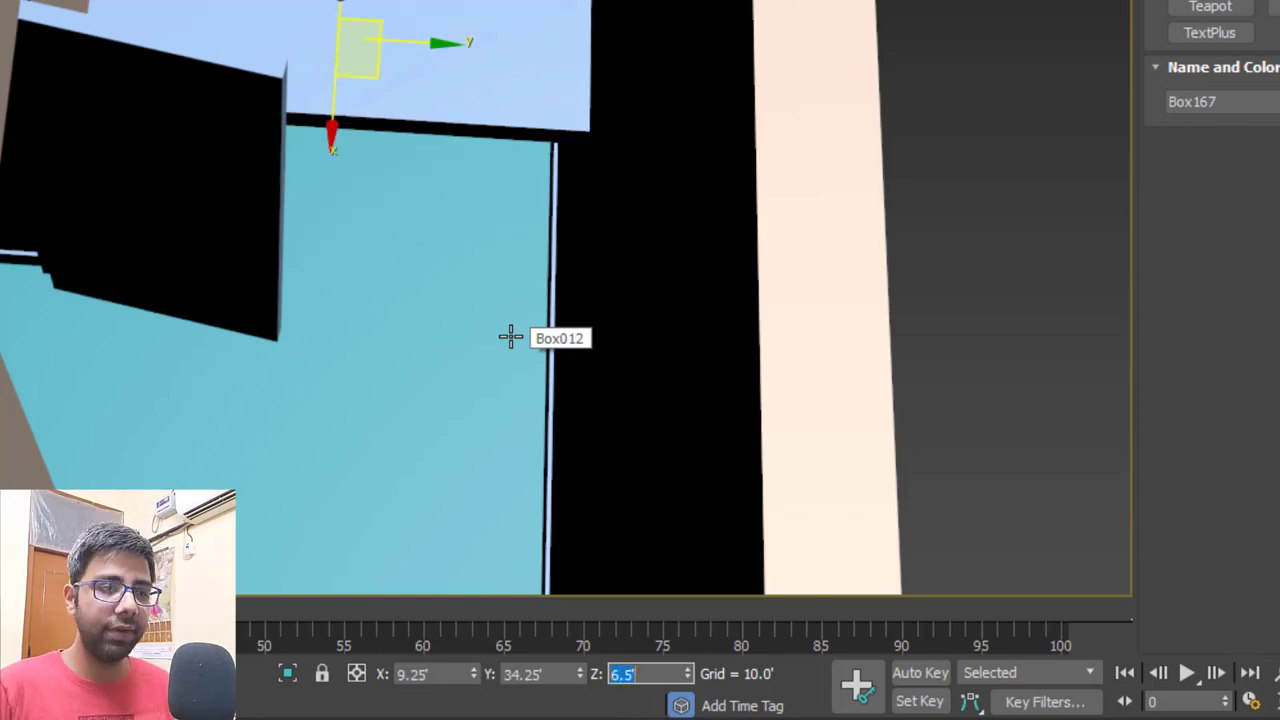
# Create a snapped box 14.5' long, 2.25' wide and 0.63' high along the partition wall of the room with the window opening.
pyautogui.keyDown('alt'); pyautogui.moveTo(511, 337); pyautogui.dragTo(220, 184, button='middle'); pyautogui.keyUp('alt')
pyautogui.scroll(5, 292, 215)
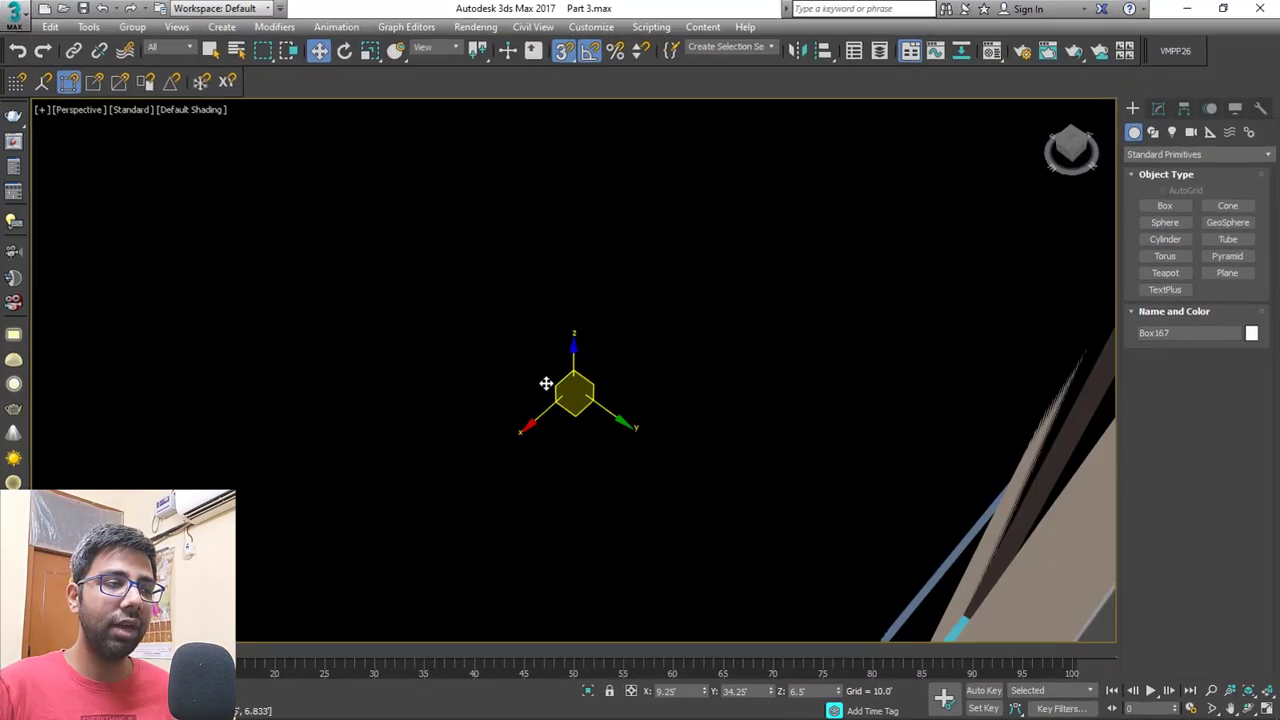
pyautogui.scroll(-10, 546, 383)
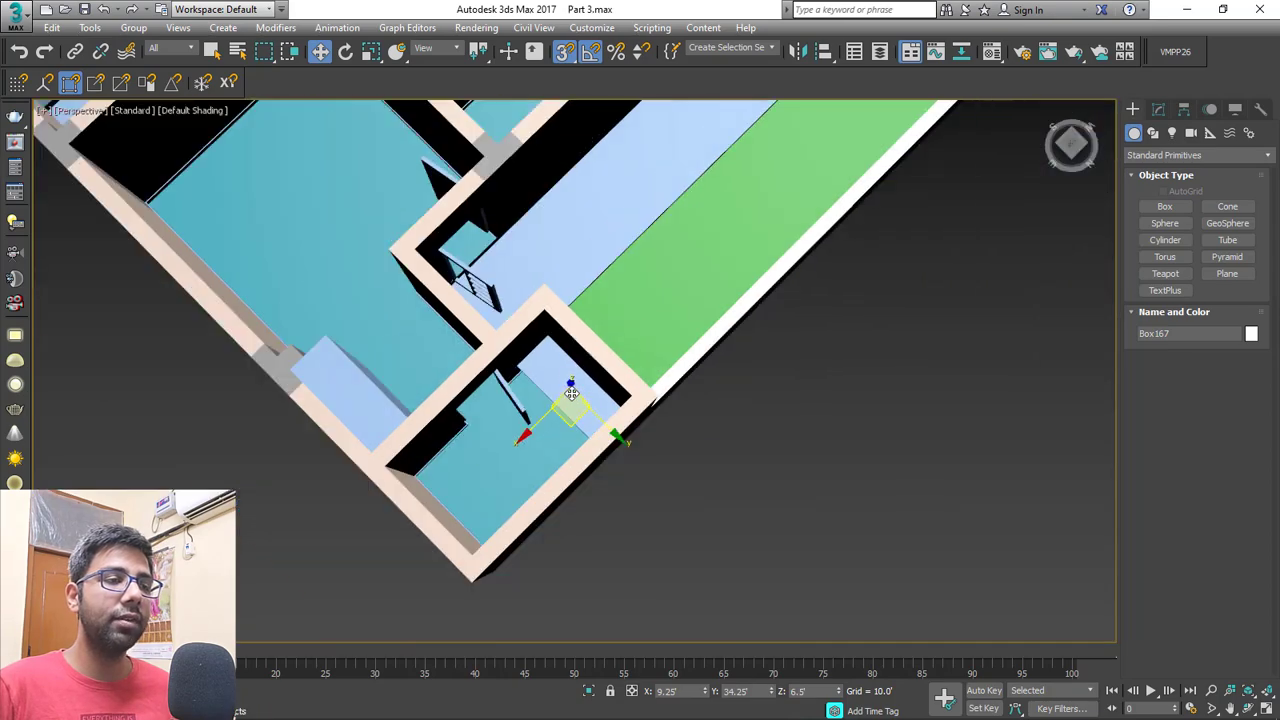
pyautogui.scroll(10, 629, 437)
pyautogui.keyDown('alt'); pyautogui.moveTo(571, 393); pyautogui.dragTo(591, 460, button='middle'); pyautogui.keyUp('alt')
pyautogui.scroll(-5, 534, 466)
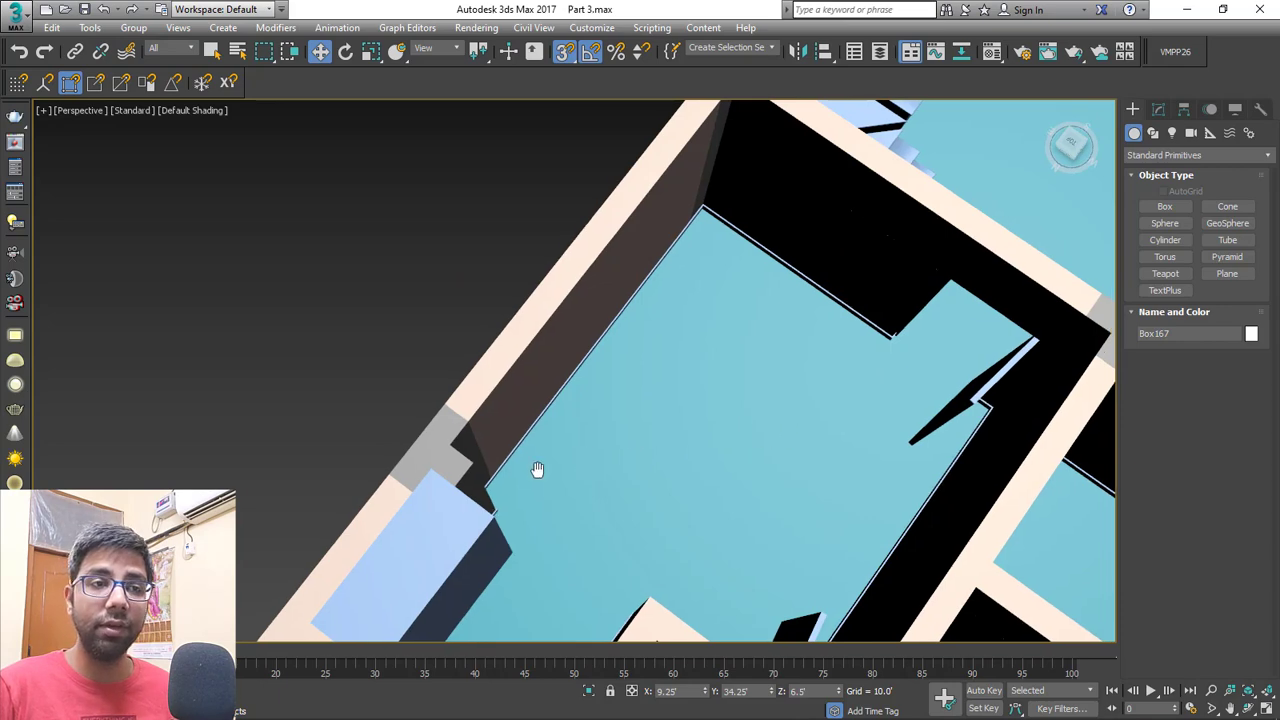
pyautogui.scroll(-3, 637, 477)
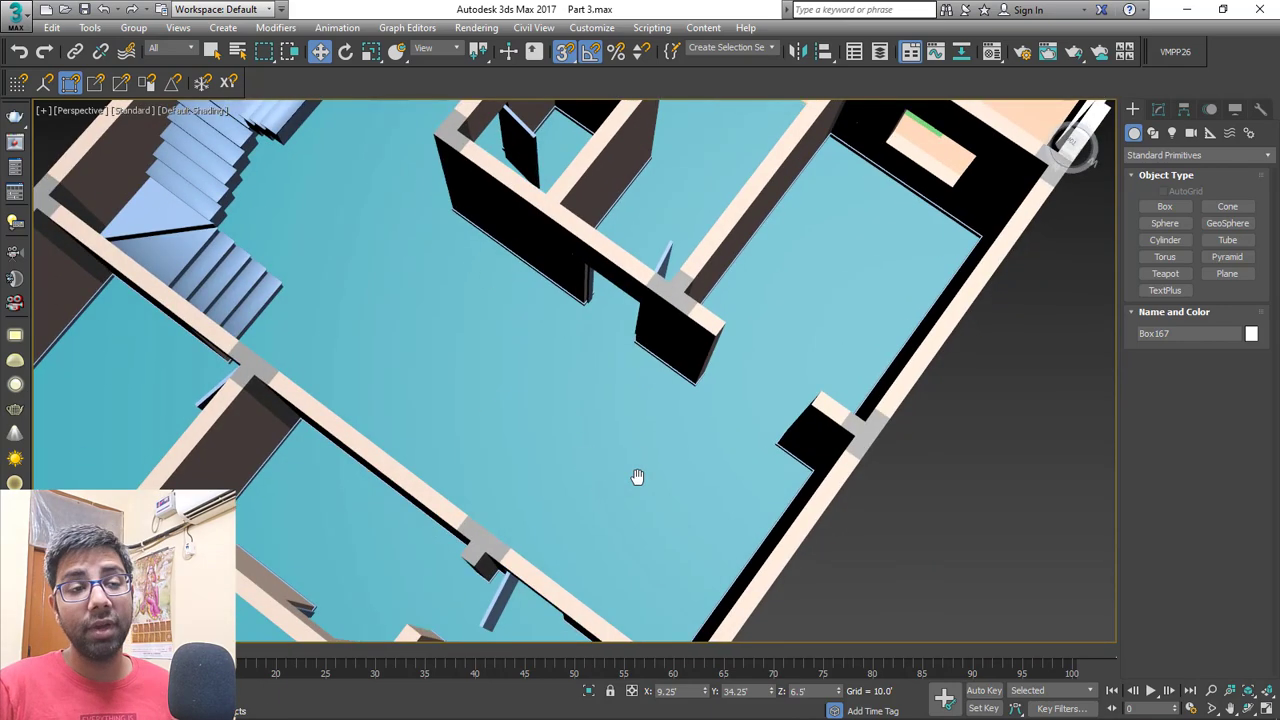
pyautogui.moveTo(771, 409); pyautogui.dragTo(520, 506, button='middle')
pyautogui.scroll(5, 594, 443)
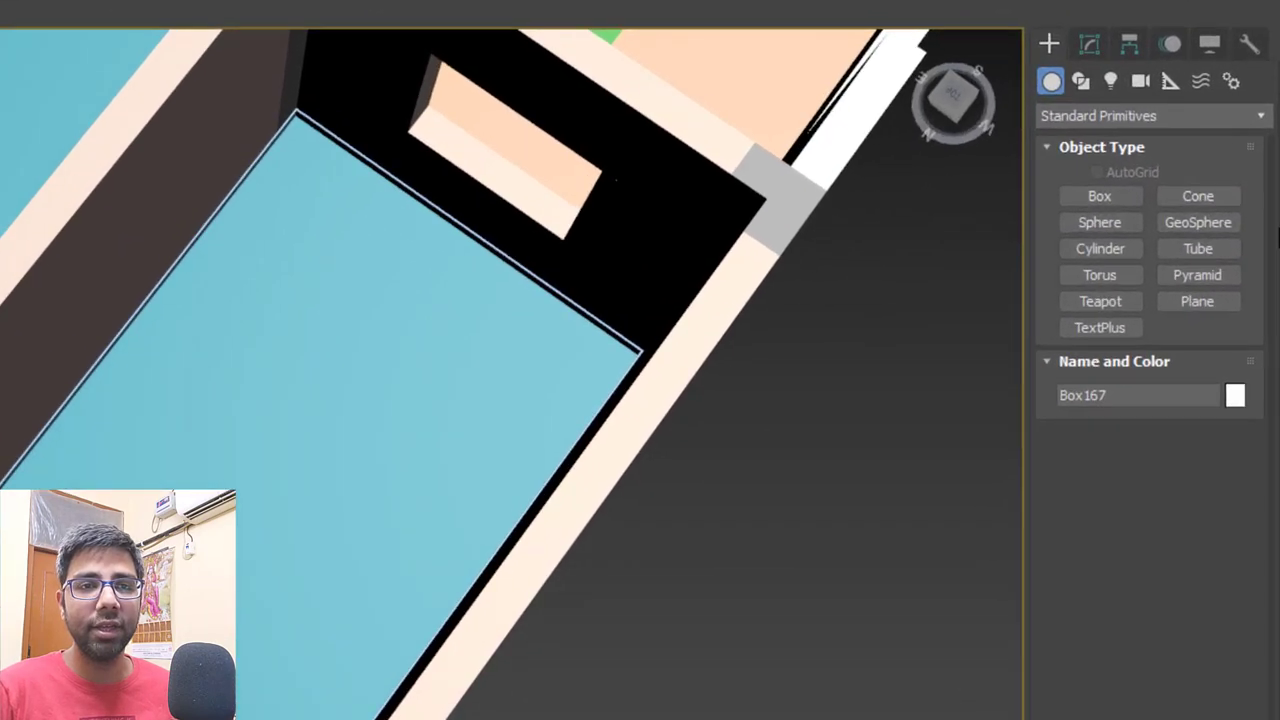
pyautogui.click(1149, 204)
pyautogui.moveTo(783, 280); pyautogui.dragTo(853, 243, button='middle')
pyautogui.scroll(-3, 786, 20)
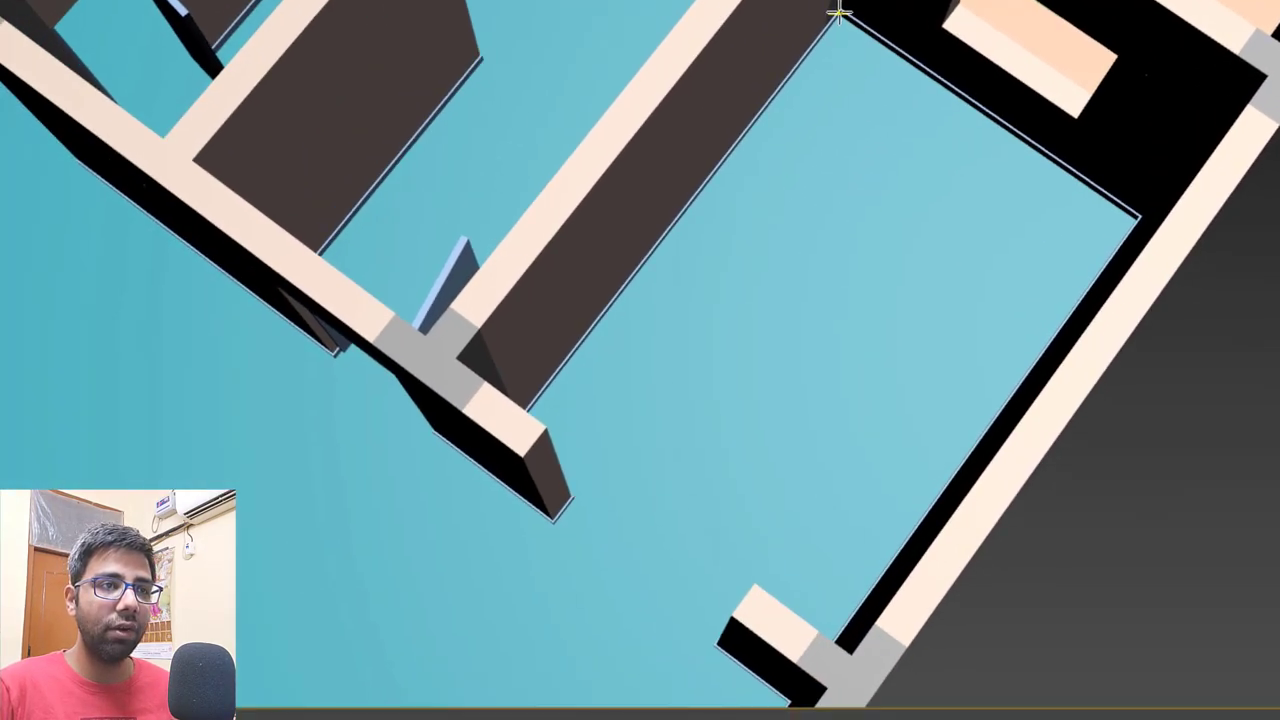
pyautogui.press('F3')
pyautogui.moveTo(746, 284)
pyautogui.mouseDown()
pyautogui.moveTo(669, 403)
pyautogui.moveTo(571, 494)
pyautogui.moveTo(568, 468)
pyautogui.mouseUp()
pyautogui.press('F3')
pyautogui.keyDown('alt'); pyautogui.moveTo(687, 439); pyautogui.dragTo(835, 305, button='middle'); pyautogui.keyUp('alt')
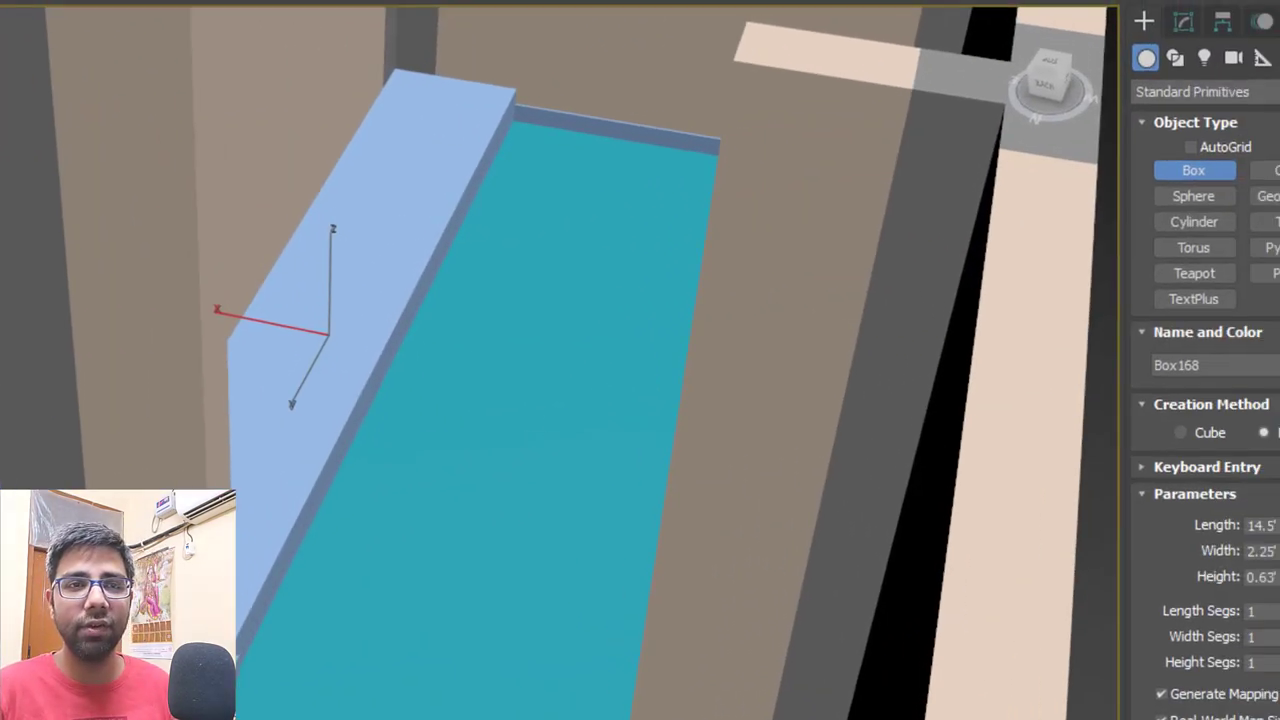
# Set the length of the box along the partition wall to 12'.
pyautogui.click(1085, 33)
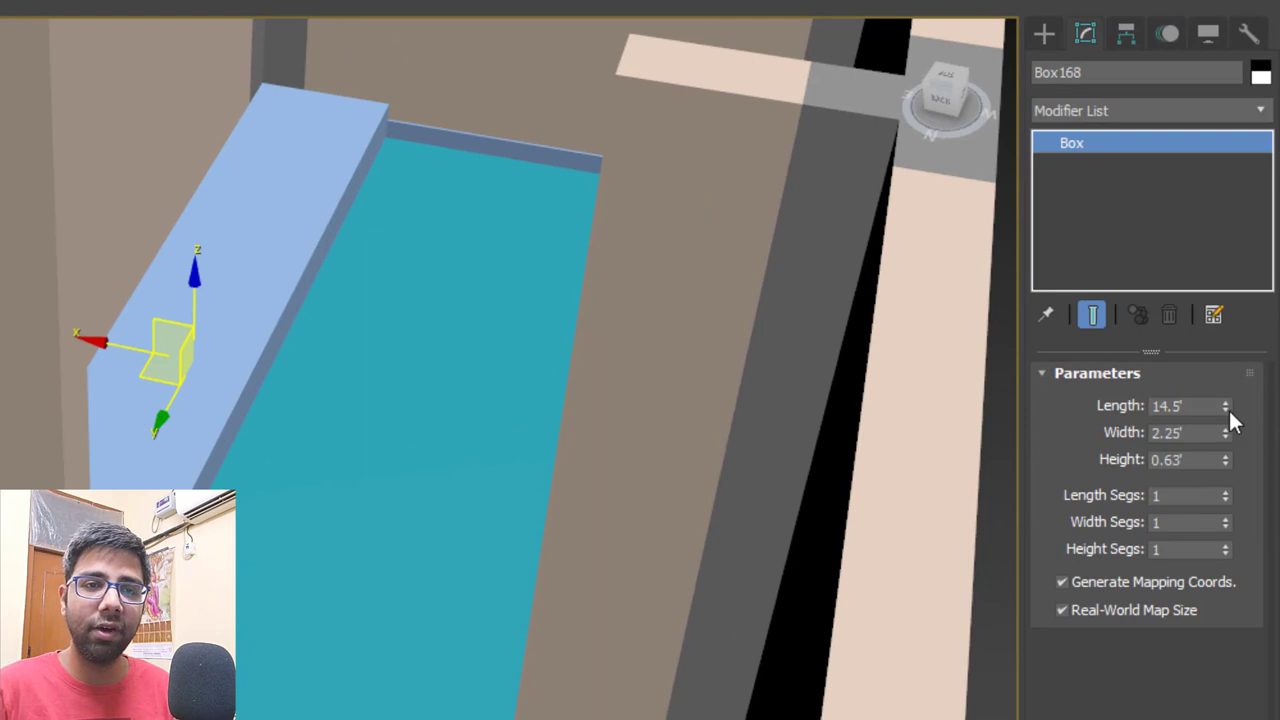
pyautogui.moveTo(1226, 408); pyautogui.dragTo(1241, 432)
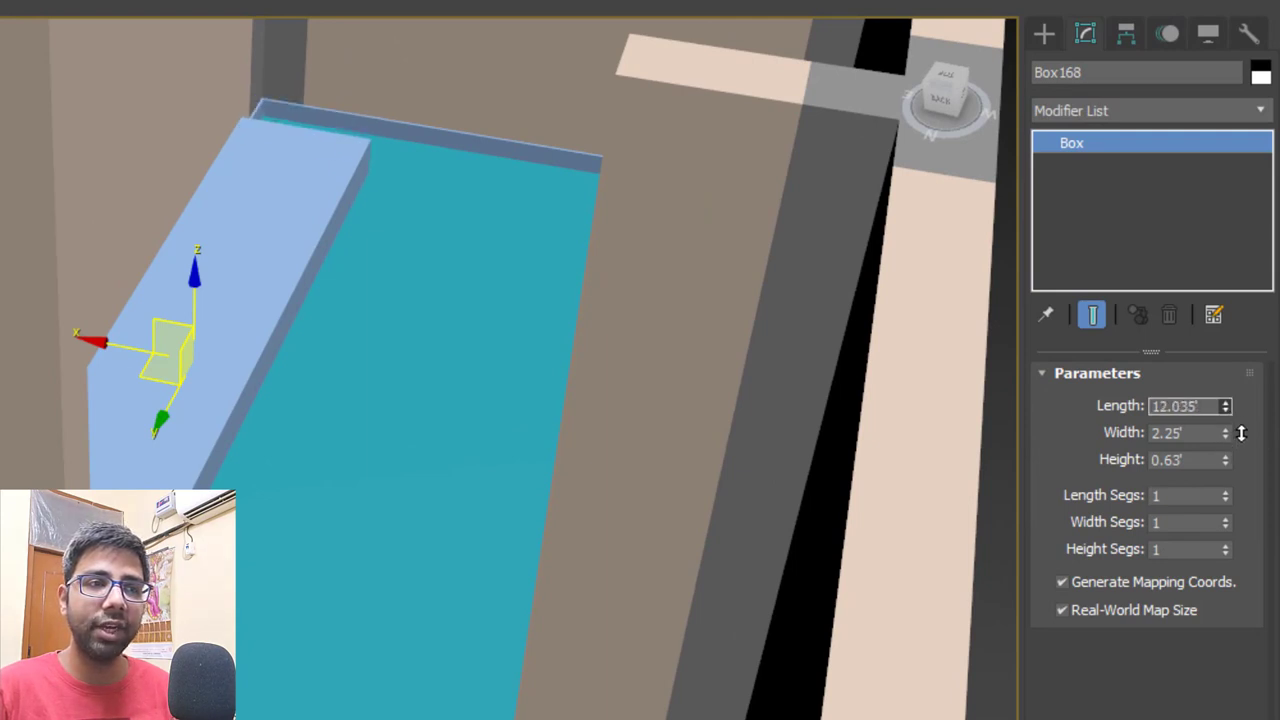
pyautogui.hotkey('ctrl', 'z')
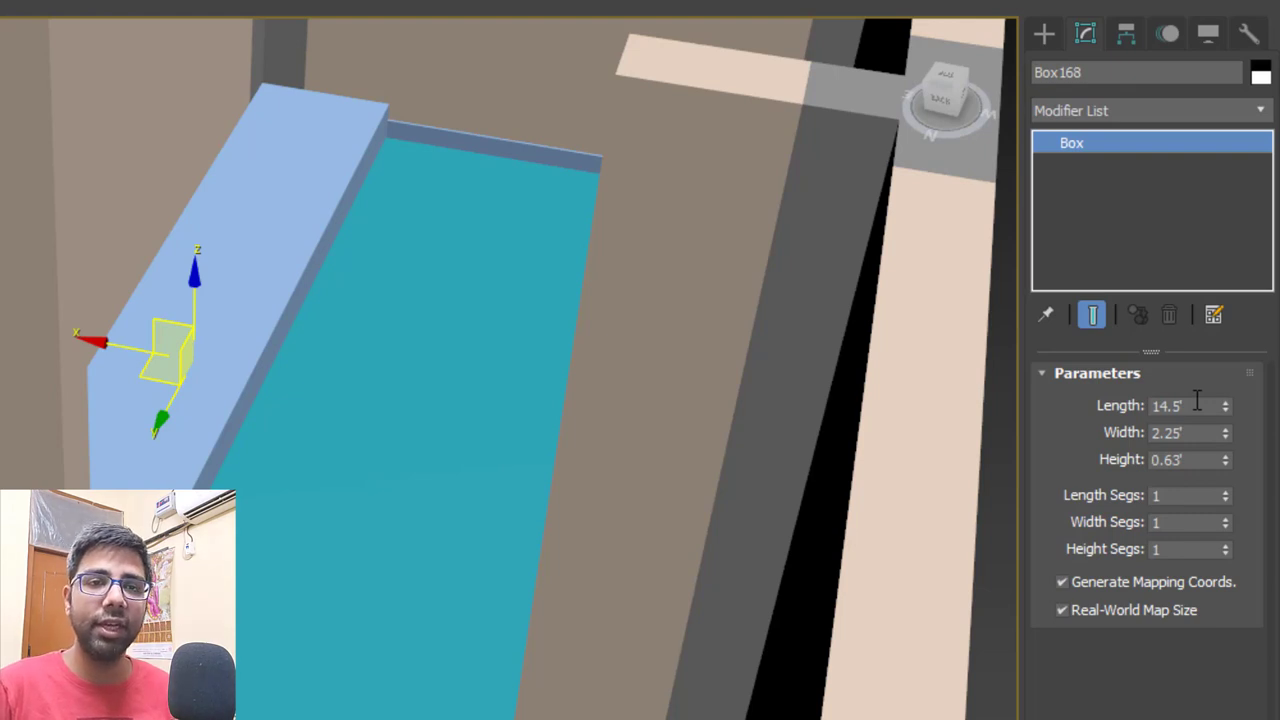
pyautogui.doubleClick(1197, 402)
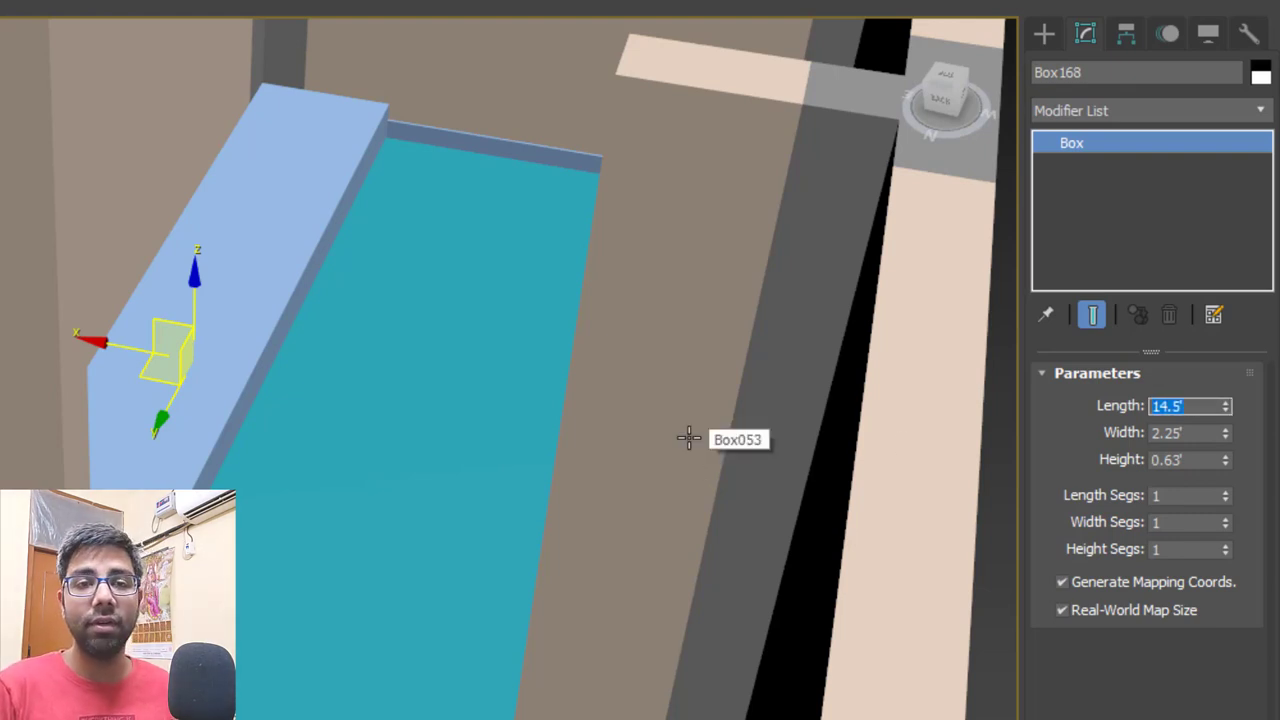
pyautogui.write('12')
pyautogui.press('Return')
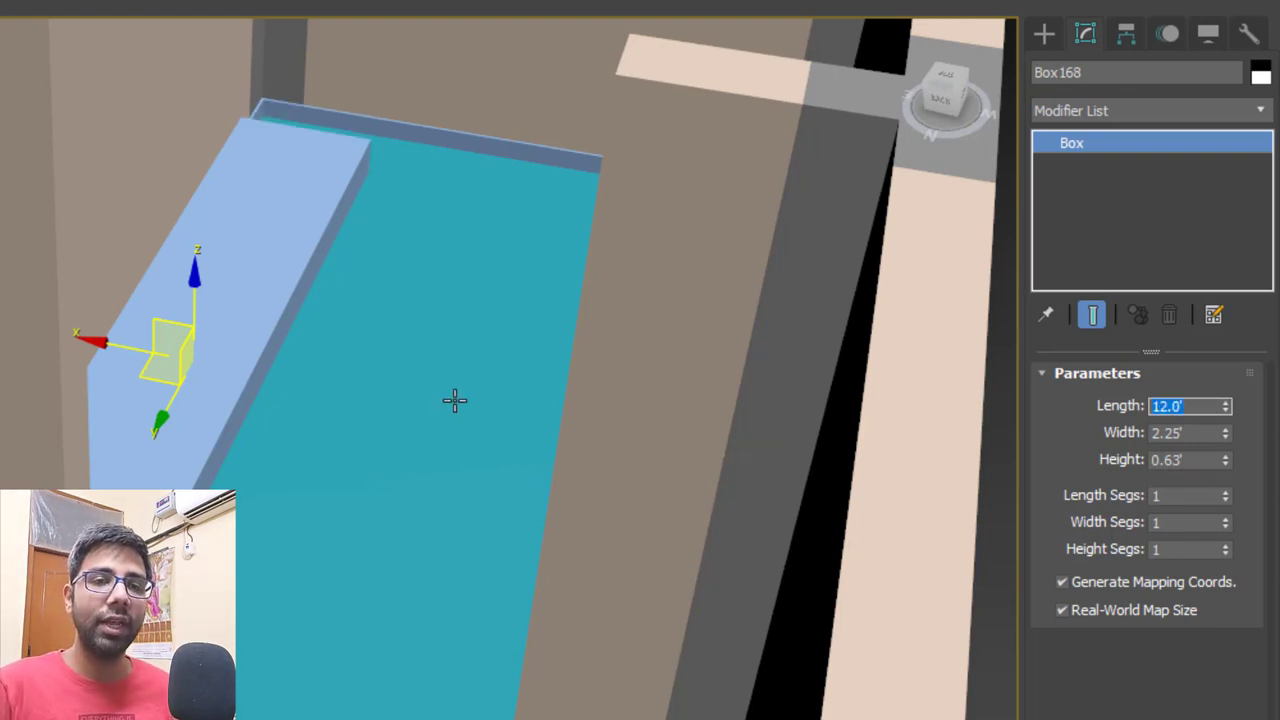
# Move the shortened box along the wall by its corner vertex to snap into the room corner beside the window wall.
pyautogui.keyDown('alt'); pyautogui.moveTo(447, 372); pyautogui.dragTo(417, 374, button='middle'); pyautogui.keyUp('alt')
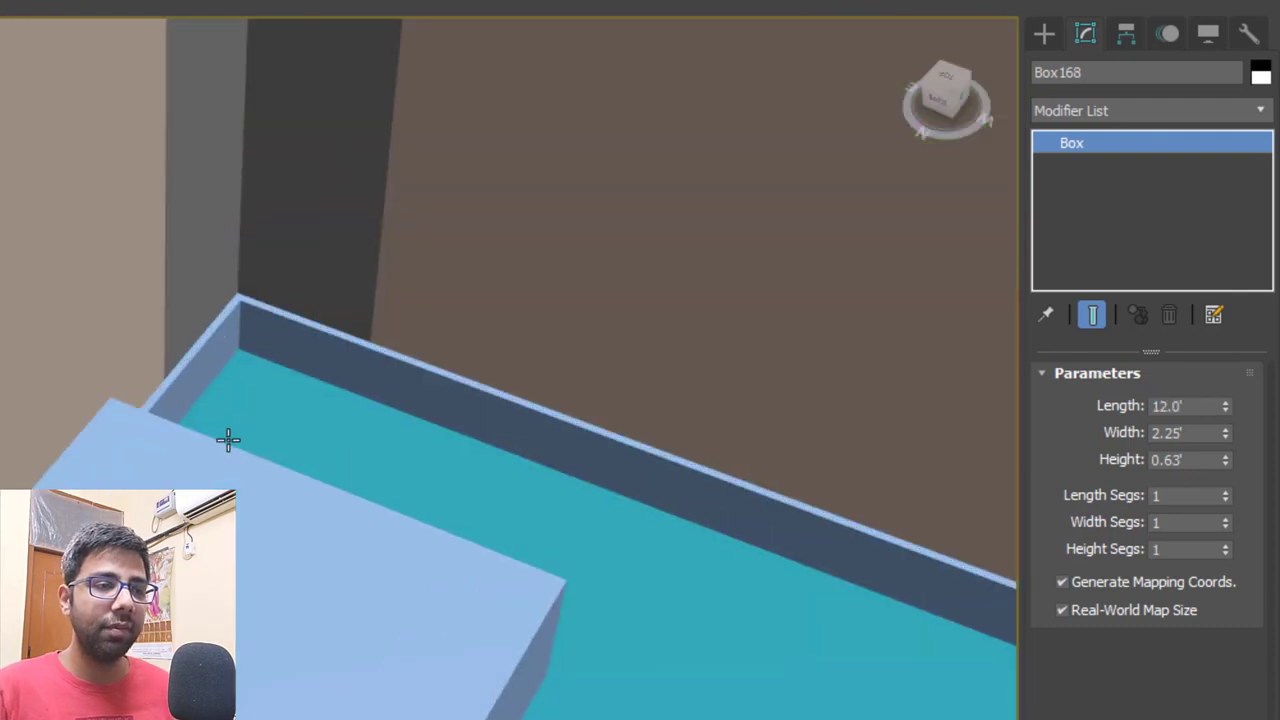
pyautogui.scroll(3, 229, 440)
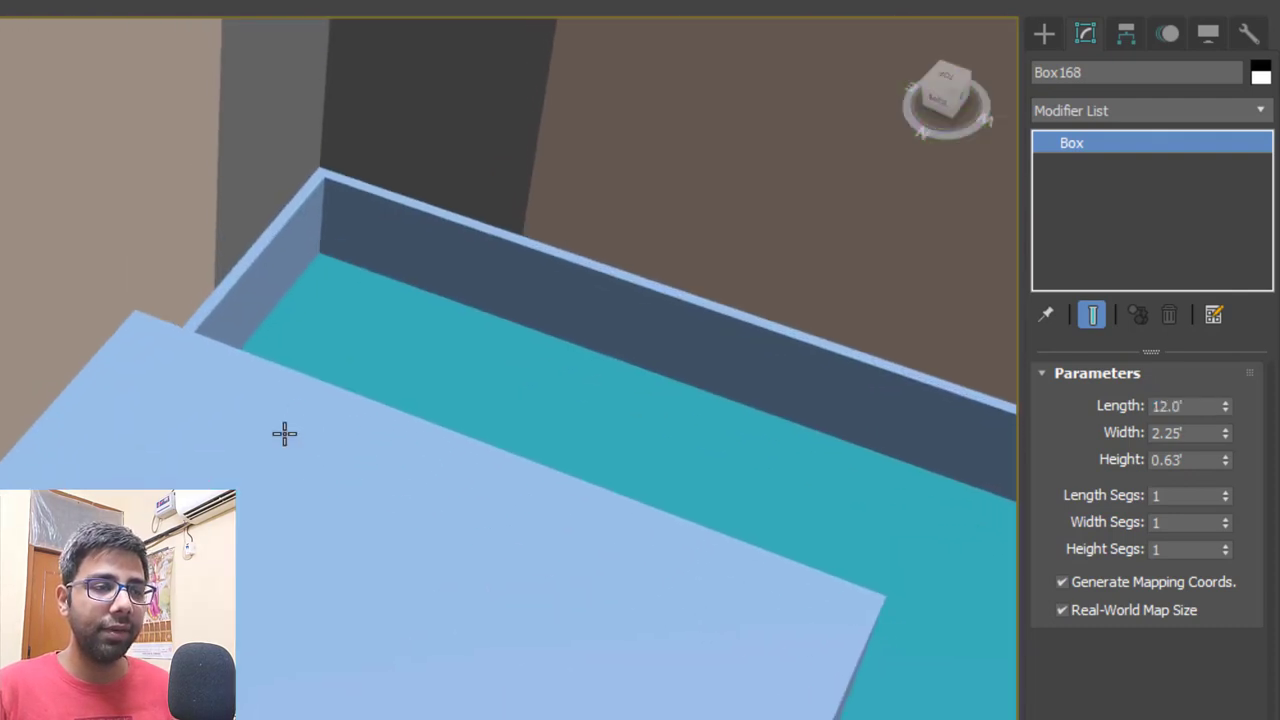
pyautogui.press('F3')
pyautogui.moveTo(138, 462); pyautogui.dragTo(317, 243)
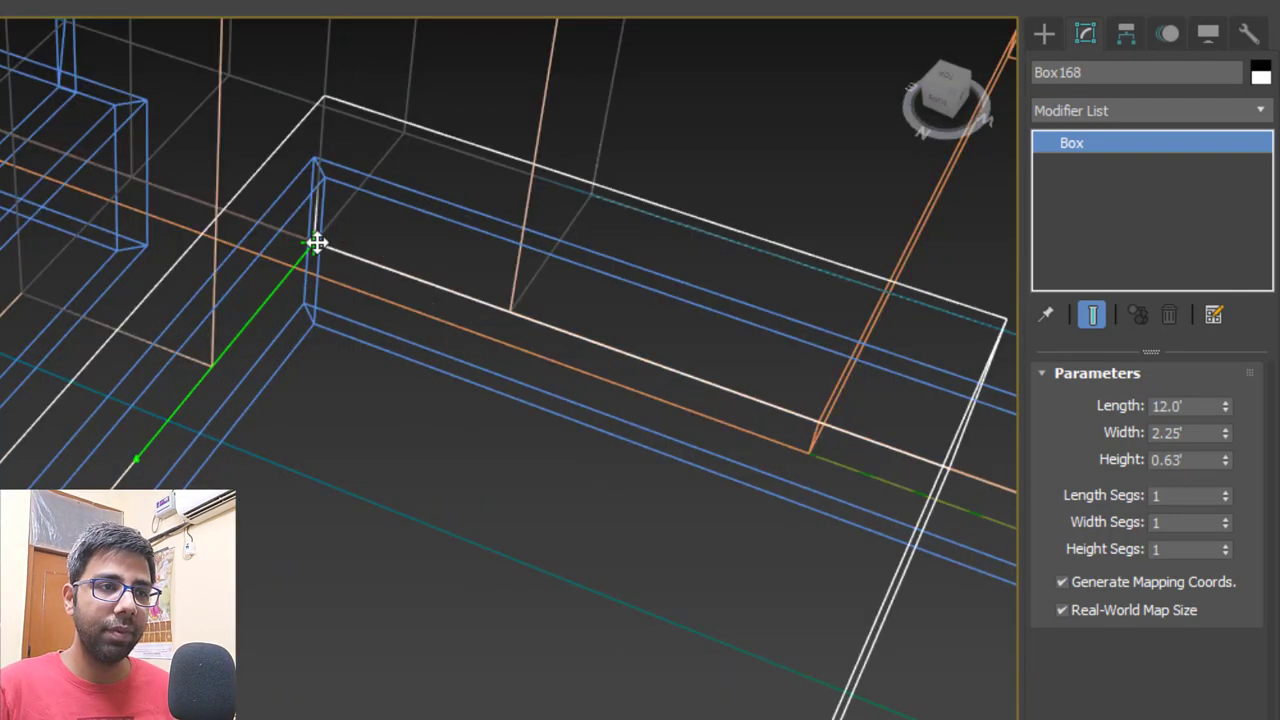
pyautogui.press('F3')
pyautogui.scroll(-4, 241, 288)
pyautogui.keyDown('alt'); pyautogui.moveTo(241, 288); pyautogui.dragTo(593, 408, button='middle'); pyautogui.keyUp('alt')
pyautogui.moveTo(30, 500); pyautogui.dragTo(237, 371, button='middle')
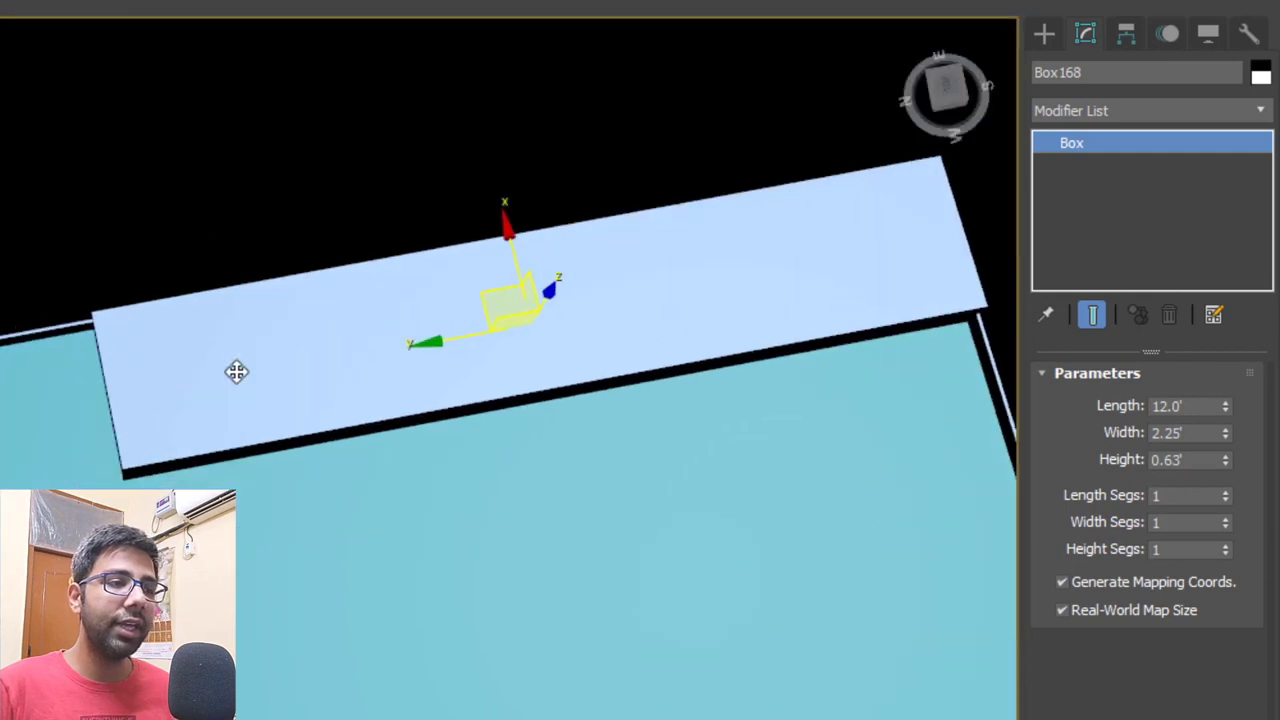
# Set the 12' box's height to 4 inches and its Z position to 6.5'.
pyautogui.scroll(3, 103, 357)
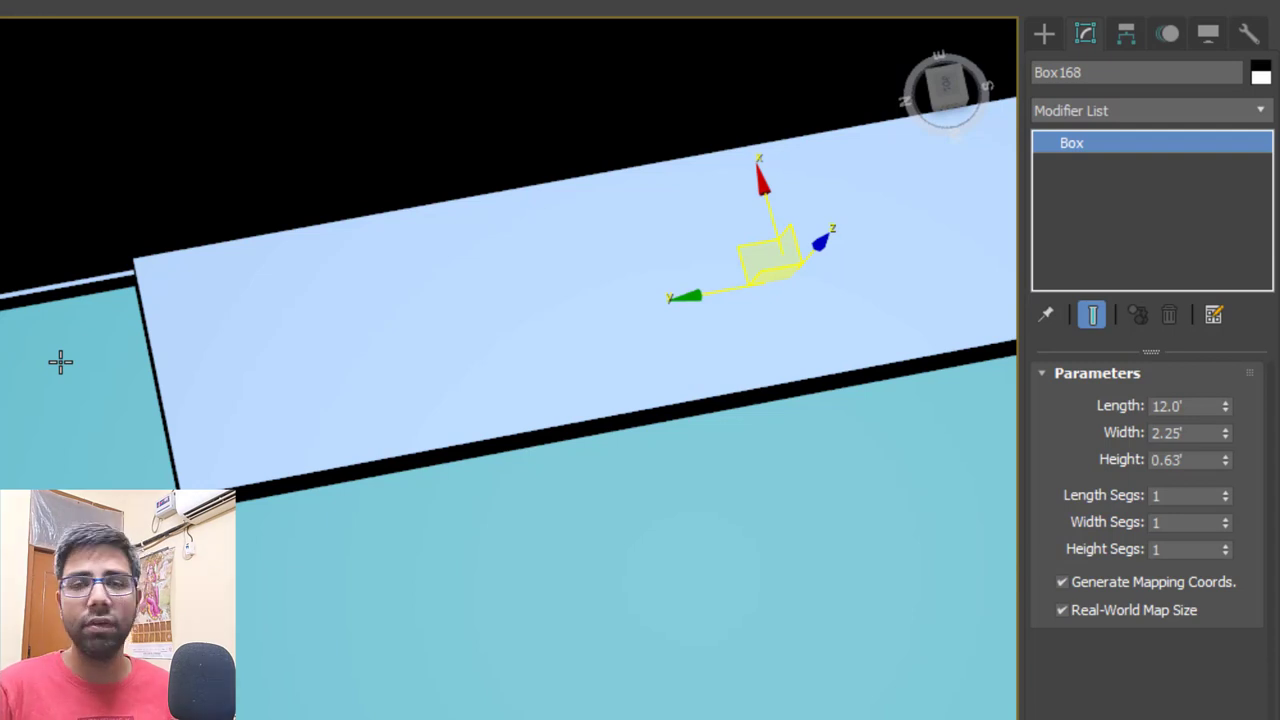
pyautogui.scroll(-2, 60, 362)
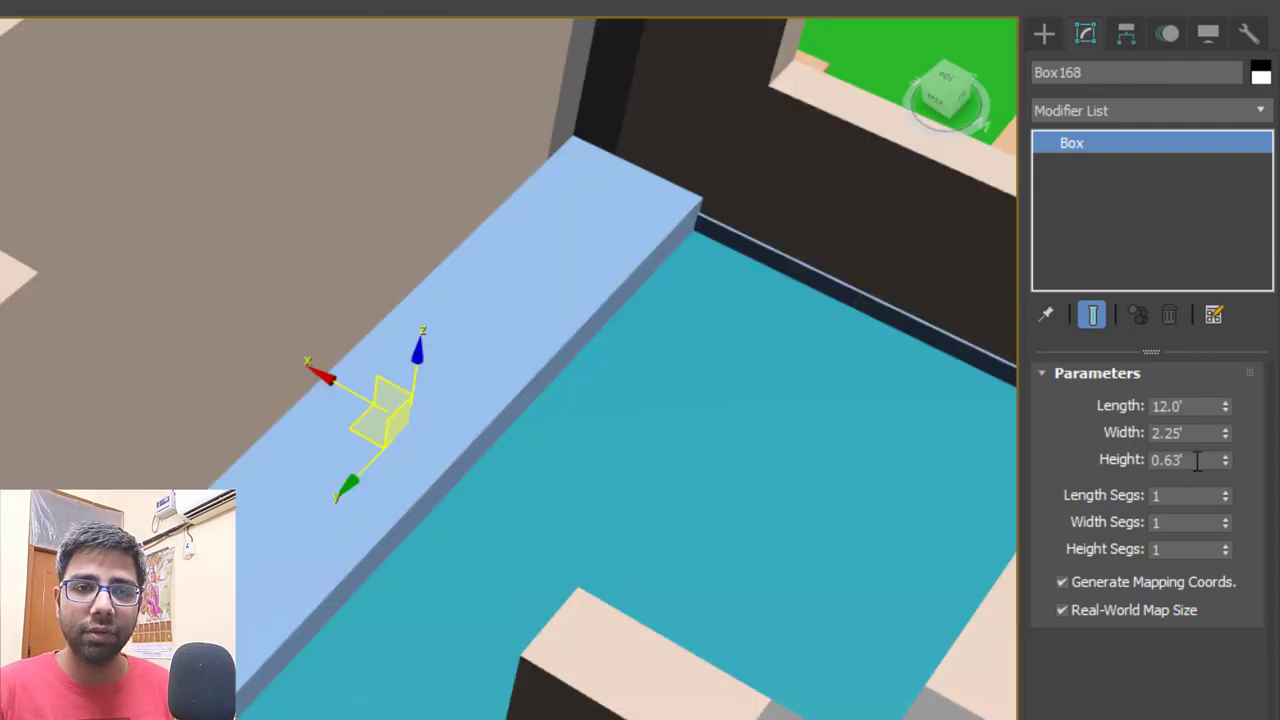
pyautogui.doubleClick(1196, 459)
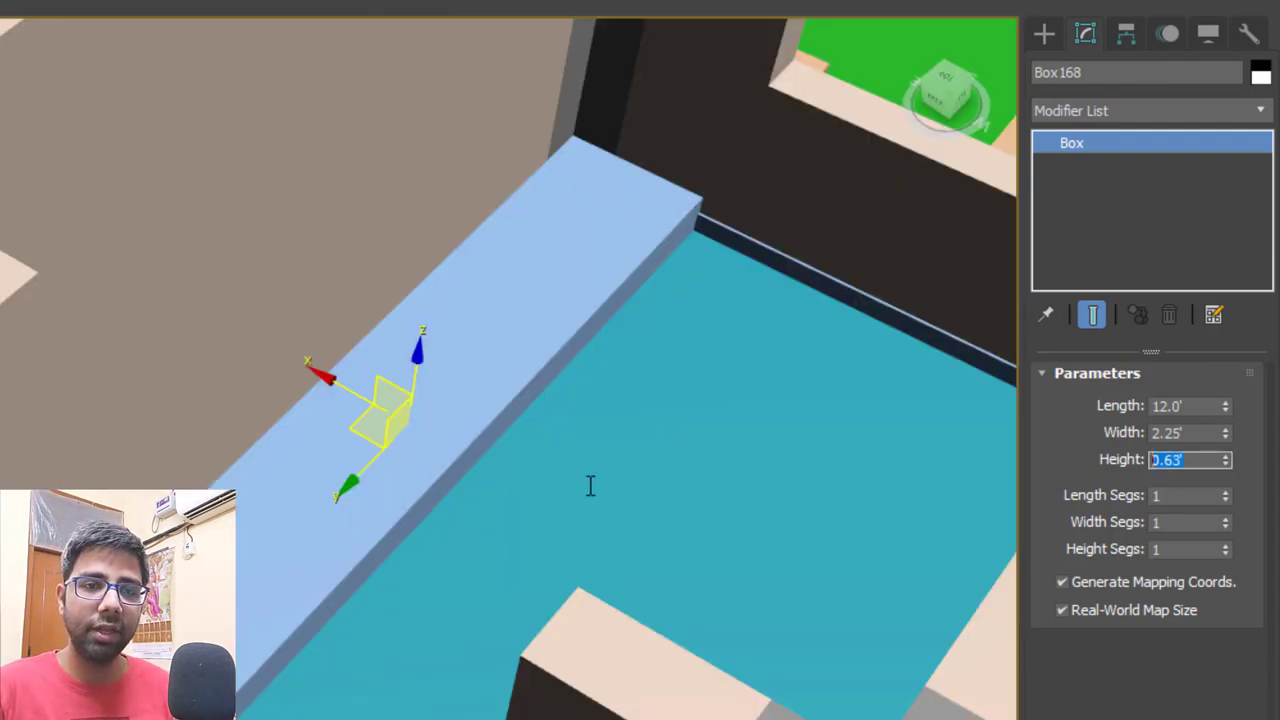
pyautogui.write('4')
pyautogui.press('Return')
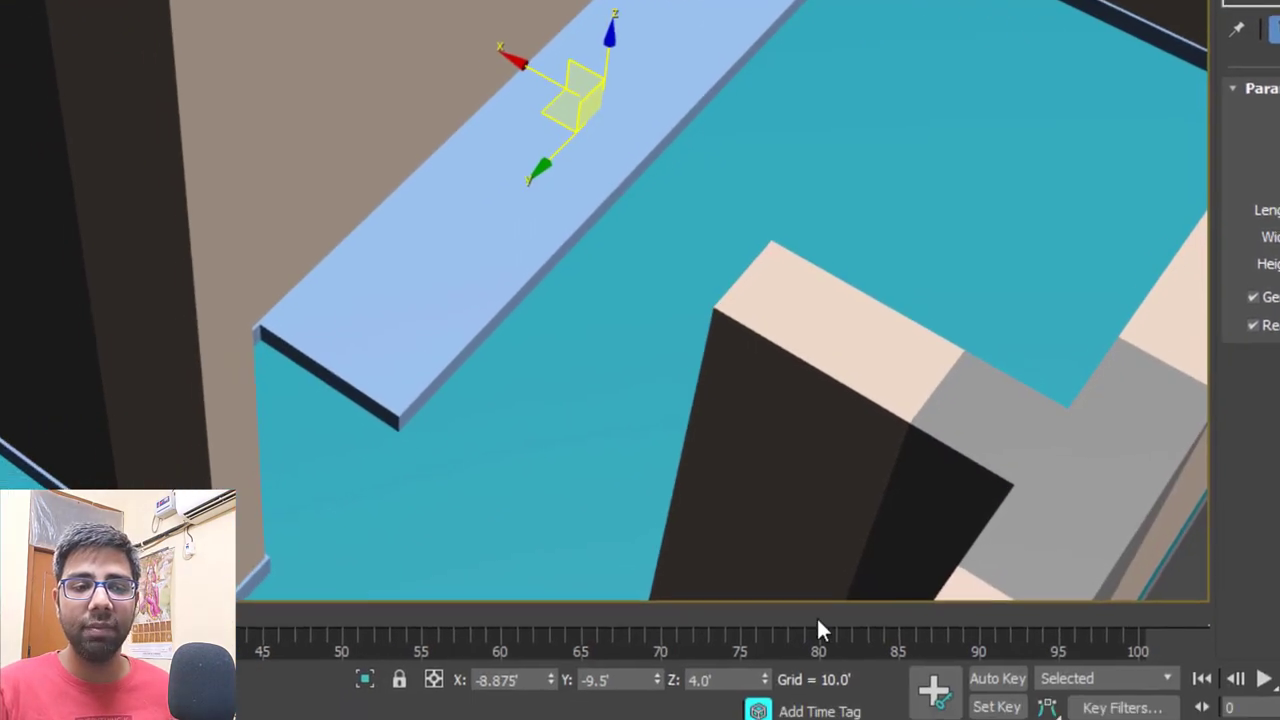
pyautogui.doubleClick(730, 674)
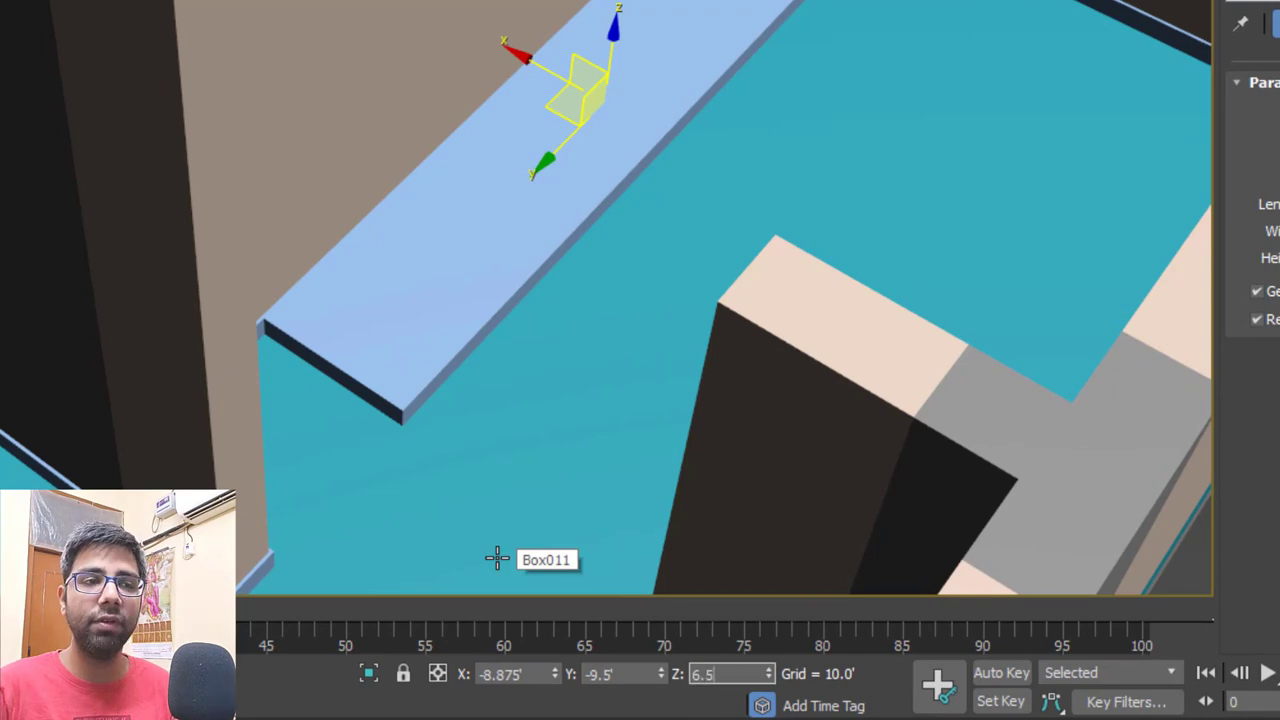
pyautogui.press('Return')
# Create a snapped box 14.5' long, 2.25' wide and 10' high along the long wall opposite the raised slab.
pyautogui.scroll(-4, 660, 166)
pyautogui.keyDown('alt'); pyautogui.moveTo(660, 166); pyautogui.dragTo(690, 223, button='middle'); pyautogui.keyUp('alt')
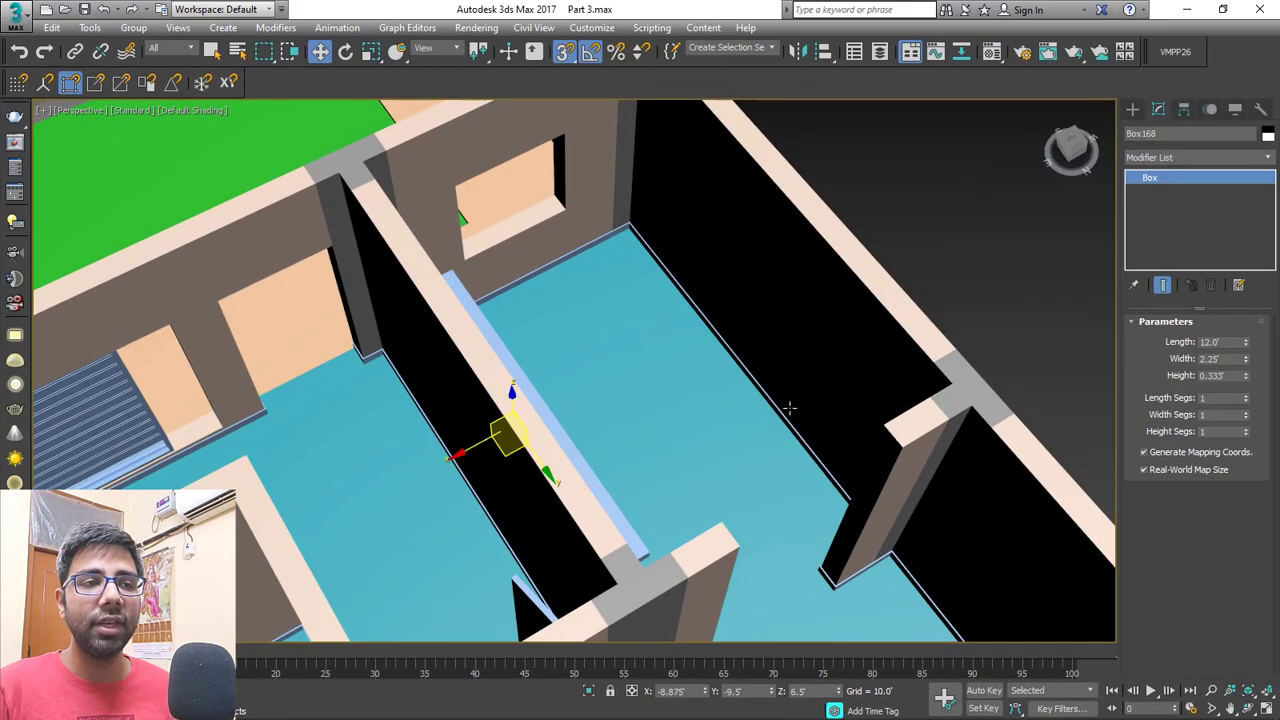
pyautogui.keyDown('alt'); pyautogui.moveTo(790, 408); pyautogui.dragTo(789, 389, button='middle'); pyautogui.keyUp('alt')
pyautogui.scroll(3, 789, 389)
pyautogui.click(1133, 111)
pyautogui.click(1171, 211)
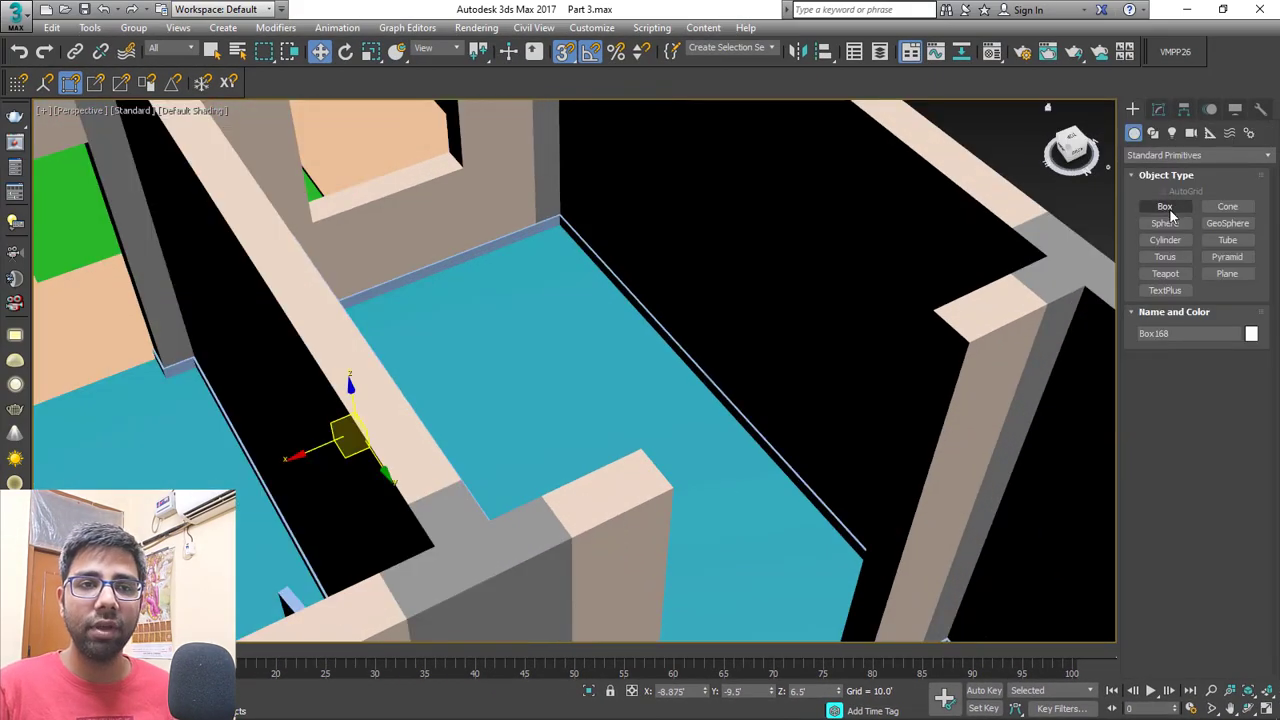
pyautogui.keyDown('alt'); pyautogui.moveTo(465, 175); pyautogui.dragTo(523, 250, button='middle'); pyautogui.keyUp('alt')
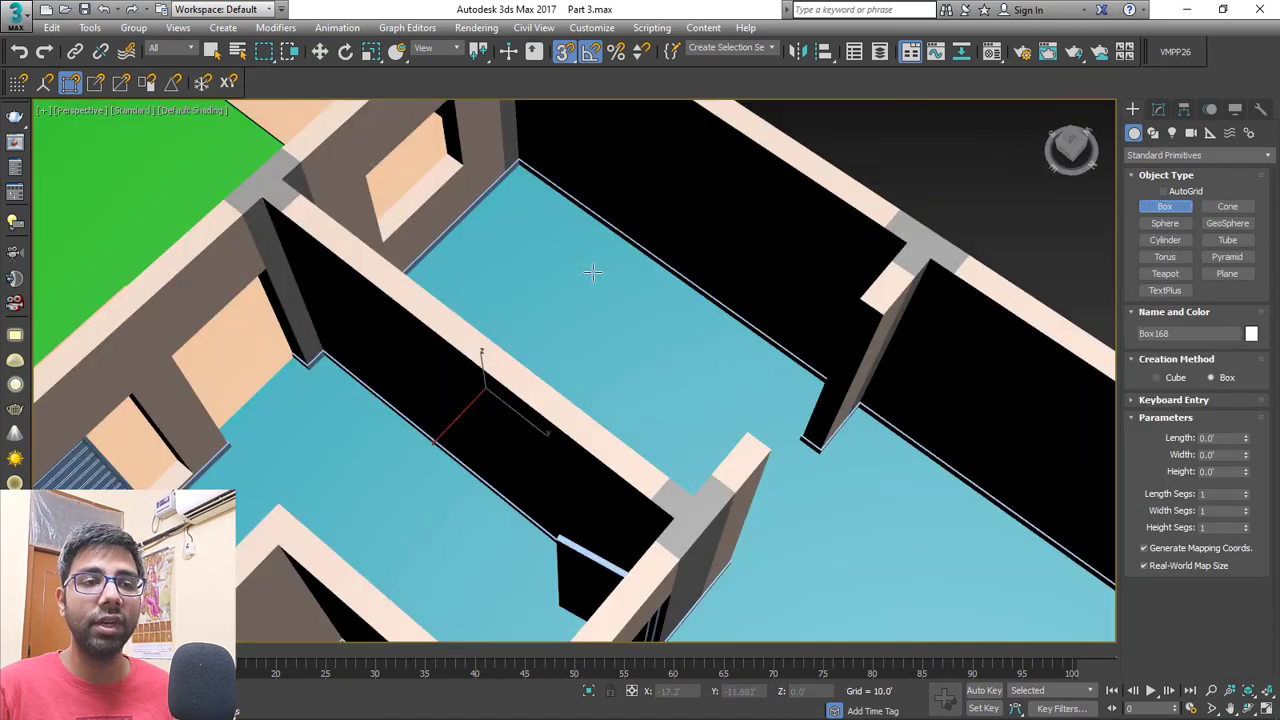
pyautogui.keyDown('alt'); pyautogui.moveTo(619, 269); pyautogui.dragTo(750, 243, button='middle'); pyautogui.keyUp('alt')
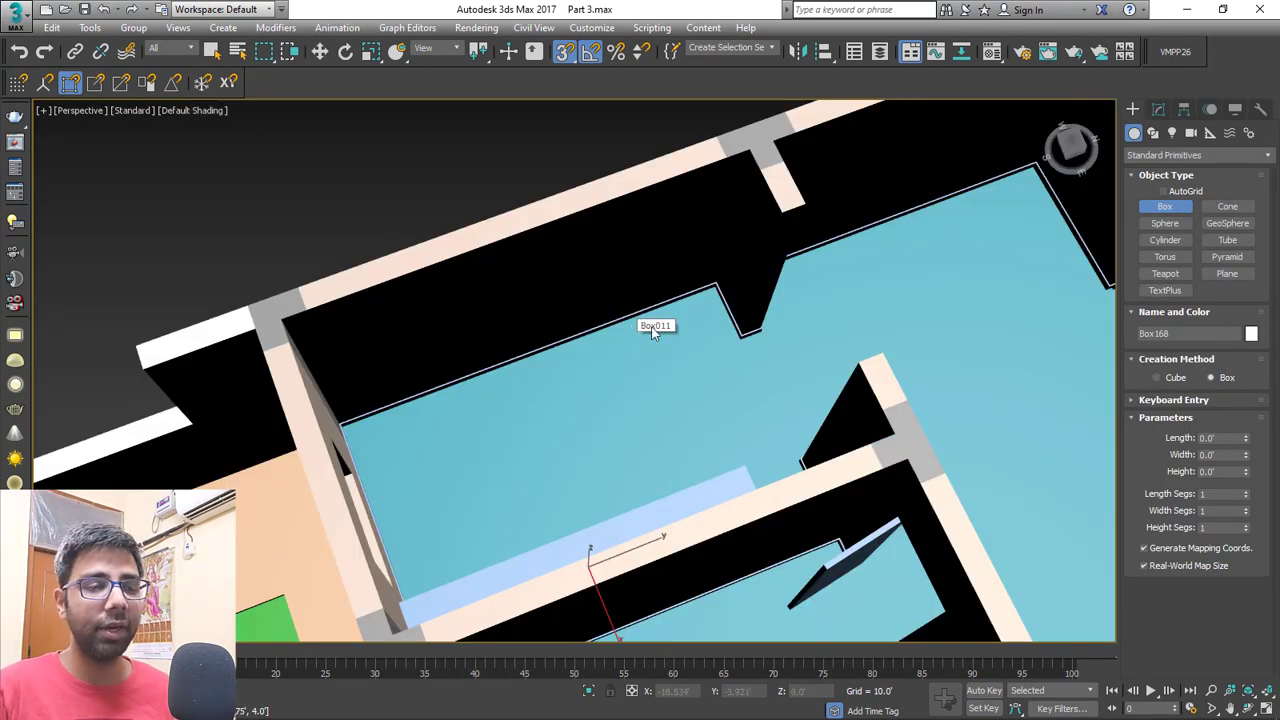
pyautogui.keyDown('alt'); pyautogui.moveTo(652, 333); pyautogui.dragTo(742, 326, button='middle'); pyautogui.keyUp('alt')
pyautogui.scroll(3, 782, 318)
pyautogui.moveTo(822, 311); pyautogui.dragTo(844, 295, button='middle')
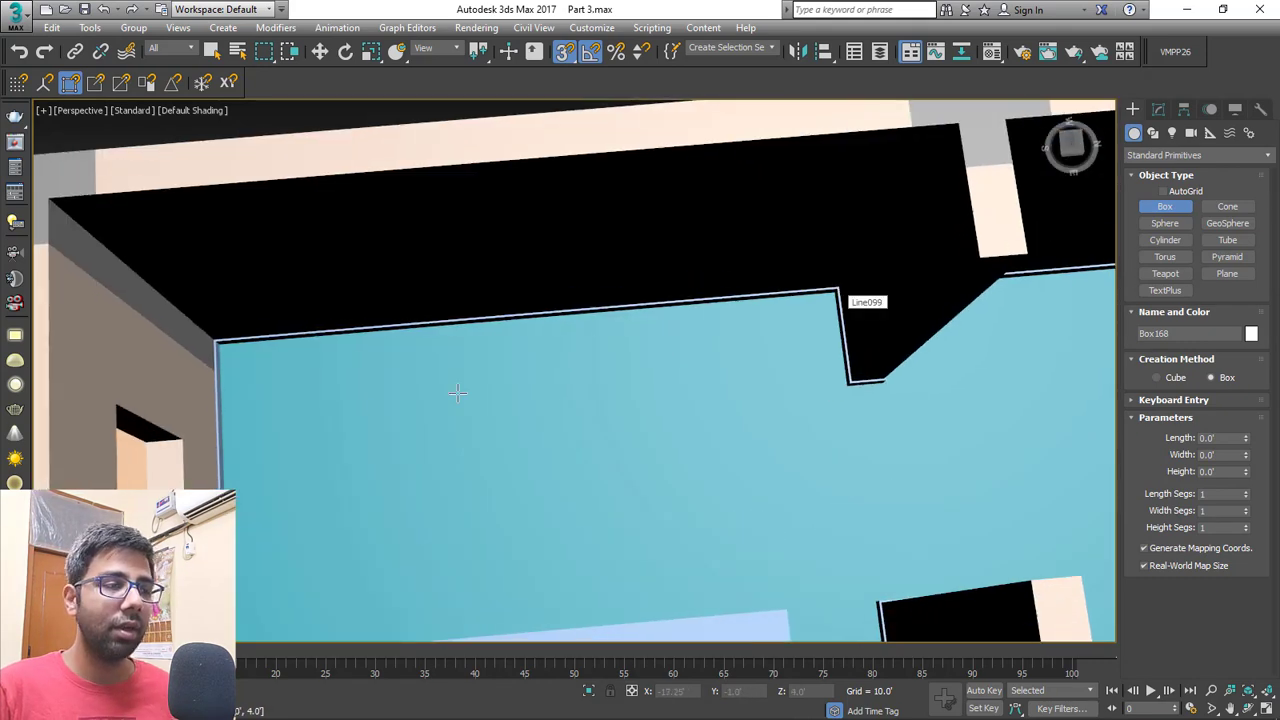
pyautogui.moveTo(217, 343); pyautogui.dragTo(842, 384)
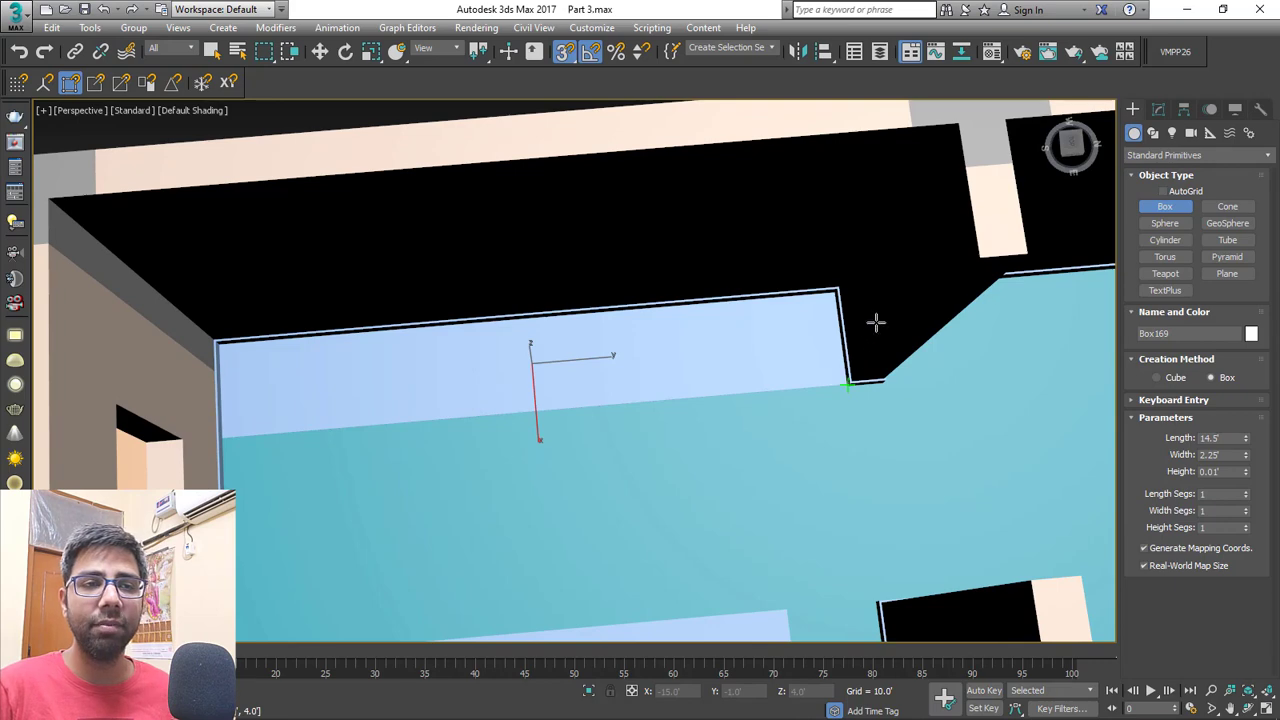
pyautogui.click(974, 251)
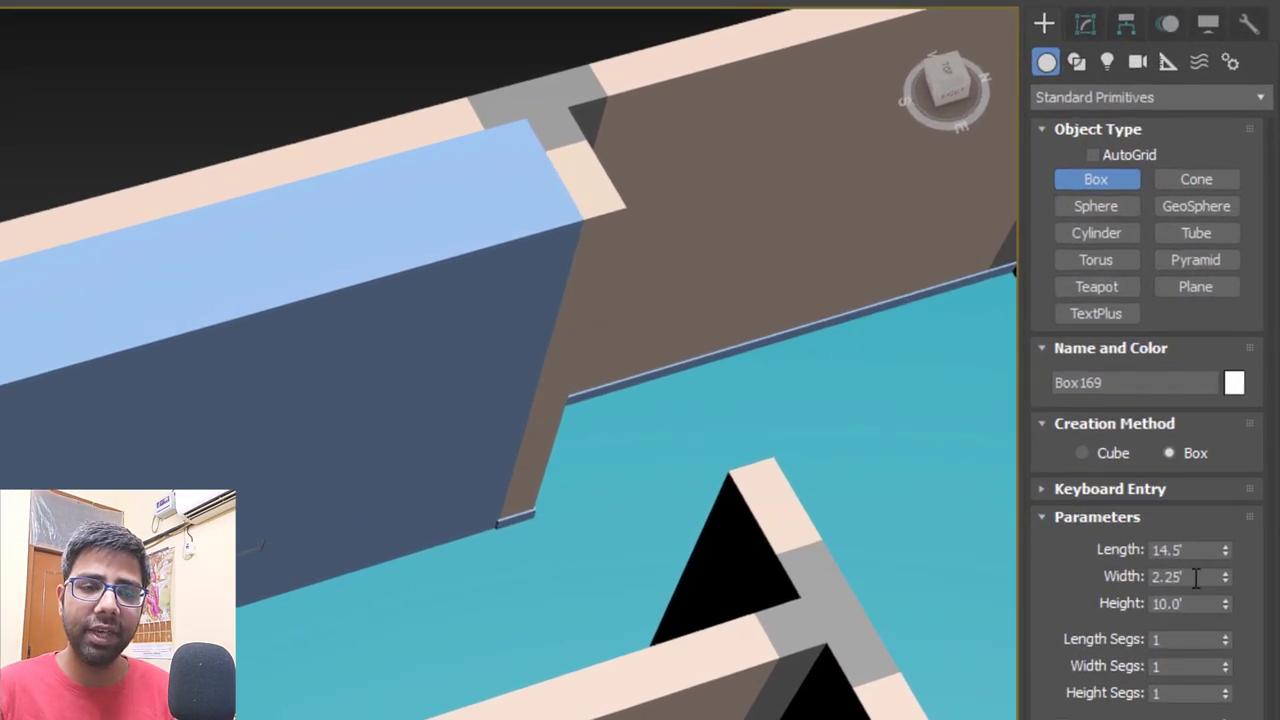
# Resize the new box to 4' long, 2' wide and 7' high.
pyautogui.moveTo(1204, 552); pyautogui.dragTo(841, 566)
pyautogui.write('4')
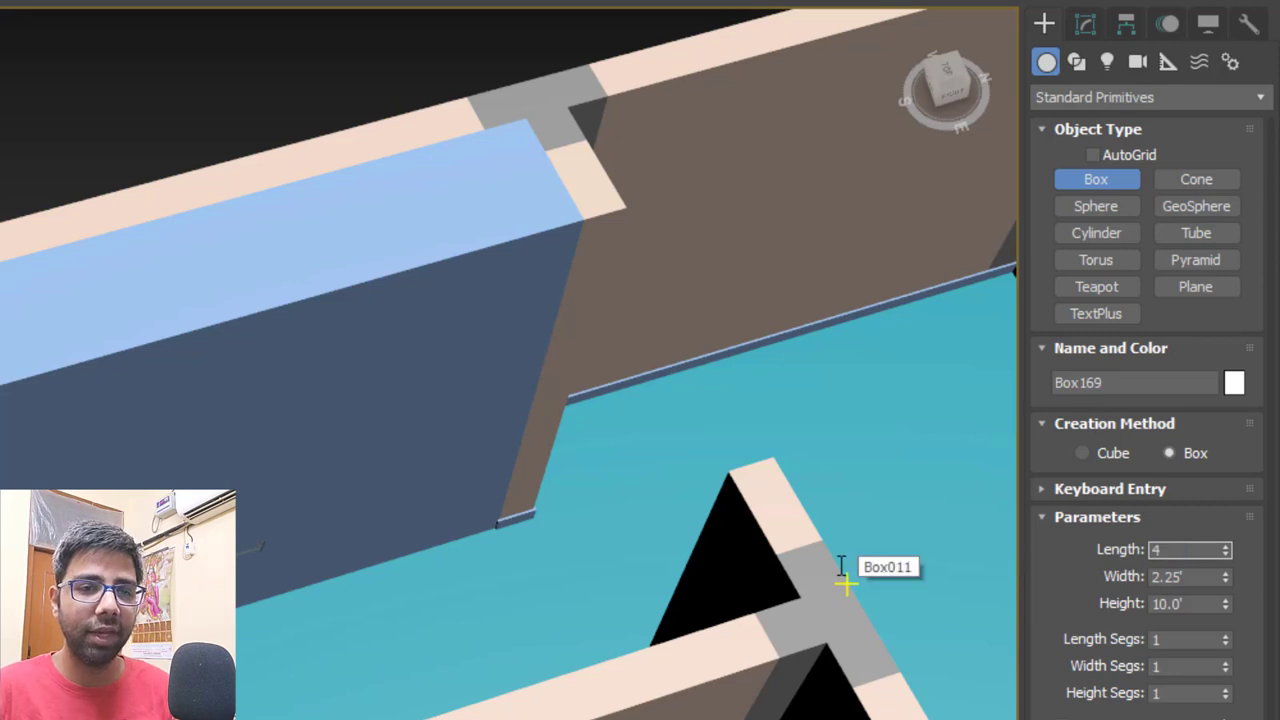
pyautogui.press('Return')
pyautogui.press('Tab')
pyautogui.write('2')
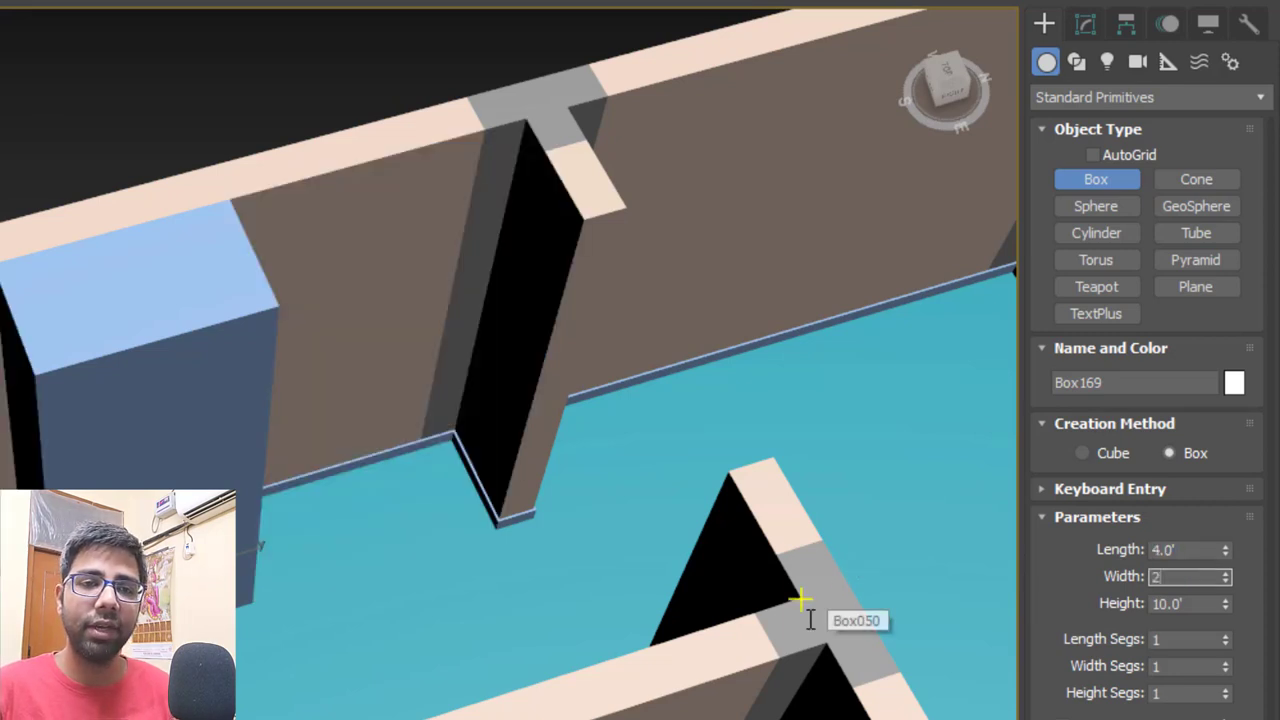
pyautogui.press('Return')
pyautogui.press('Tab')
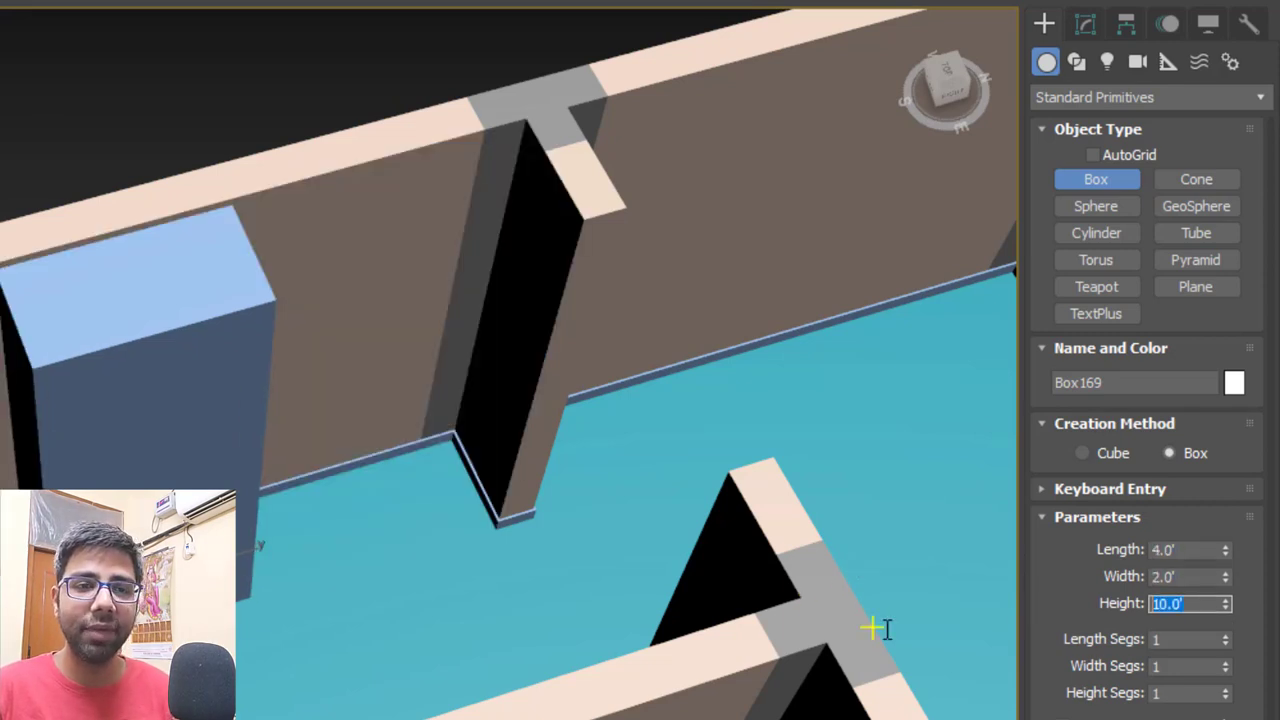
pyautogui.write('7')
pyautogui.press('Return')
# Move the 4' box by its bottom corner vertex along the wall to the projecting pier at the room entrance.
pyautogui.keyDown('alt'); pyautogui.moveTo(440, 540); pyautogui.dragTo(257, 285, button='middle'); pyautogui.keyUp('alt')
pyautogui.keyDown('alt'); pyautogui.moveTo(257, 285); pyautogui.dragTo(267, 254, button='middle'); pyautogui.keyUp('alt')
pyautogui.scroll(5, 382, 350)
pyautogui.moveTo(385, 368); pyautogui.dragTo(385, 290, button='middle')
pyautogui.press('w')
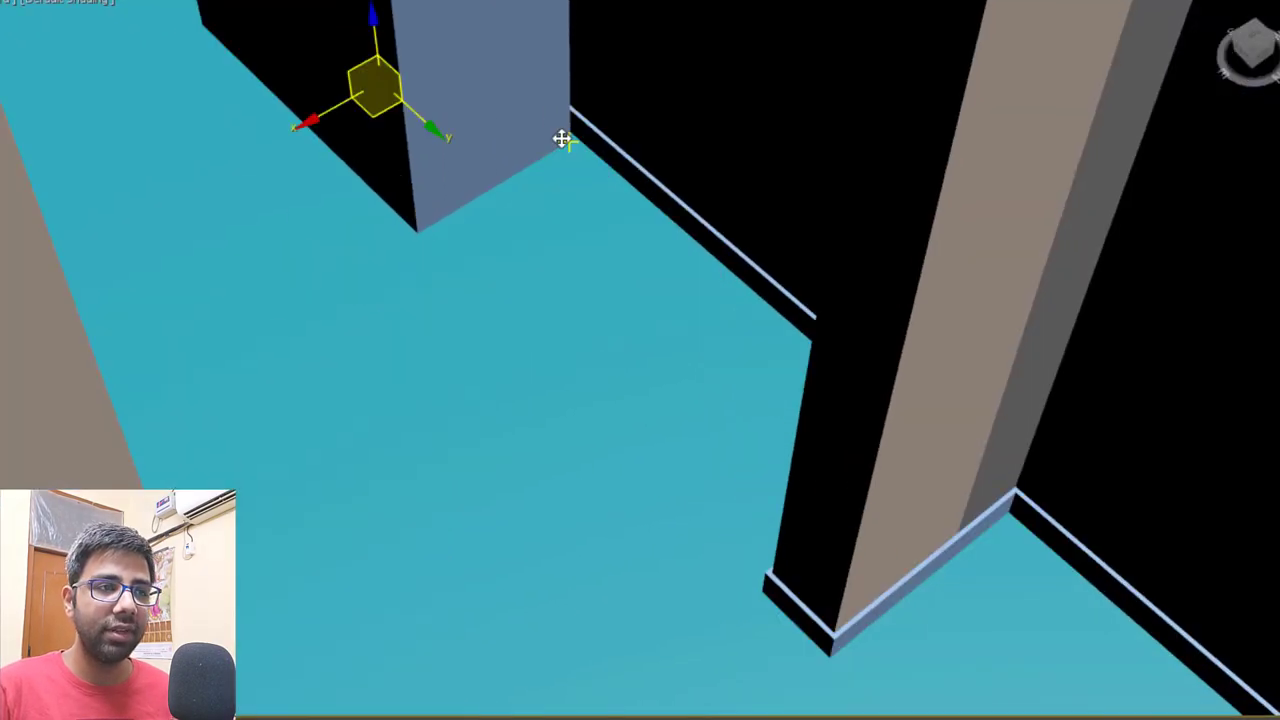
pyautogui.press('F3')
pyautogui.moveTo(566, 148)
pyautogui.mouseDown()
pyautogui.moveTo(654, 251)
pyautogui.moveTo(906, 434)
pyautogui.moveTo(864, 420)
pyautogui.mouseUp()
pyautogui.press('F3')
pyautogui.scroll(-5, 802, 439)
pyautogui.keyDown('alt'); pyautogui.moveTo(800, 440); pyautogui.dragTo(723, 418, button='middle'); pyautogui.keyUp('alt')
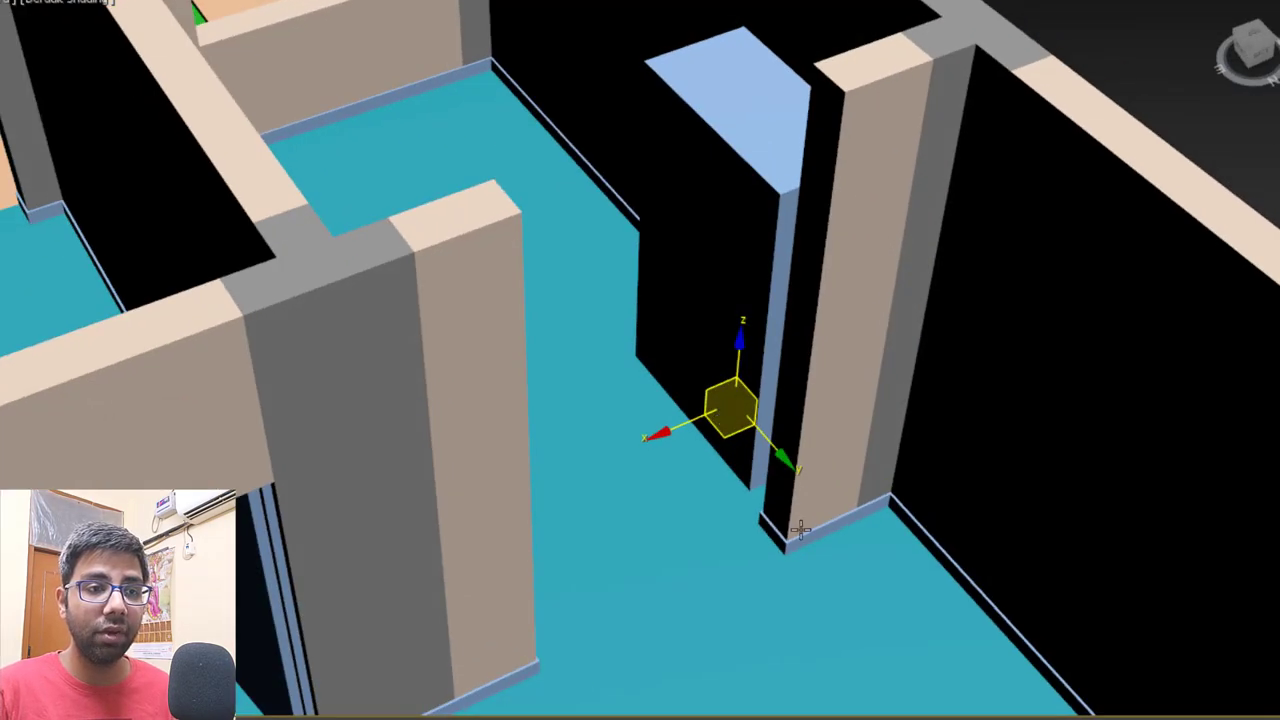
# Snap the box's bottom corner into the corner between the long wall and the pier in wireframe view.
pyautogui.scroll(4, 812, 533)
pyautogui.press('F3')
pyautogui.scroll(-3, 812, 533)
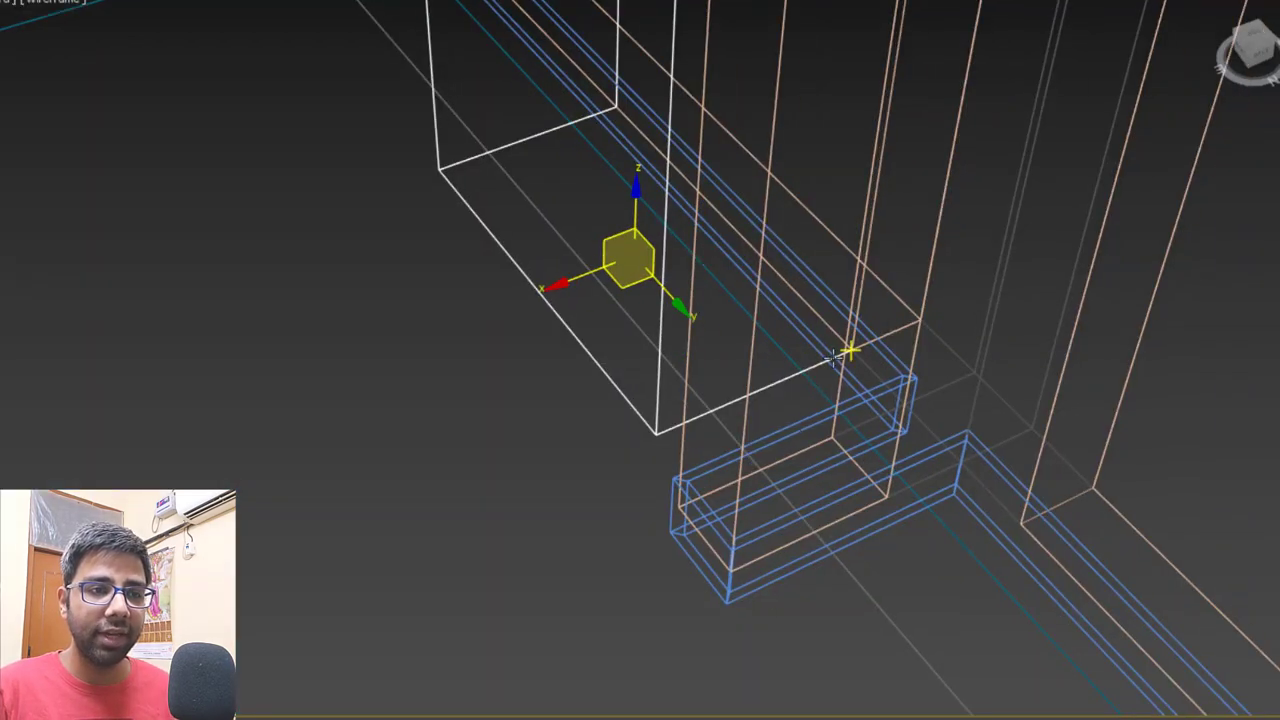
pyautogui.moveTo(834, 358)
pyautogui.mouseDown()
pyautogui.moveTo(849, 391)
pyautogui.moveTo(897, 409)
pyautogui.mouseUp()
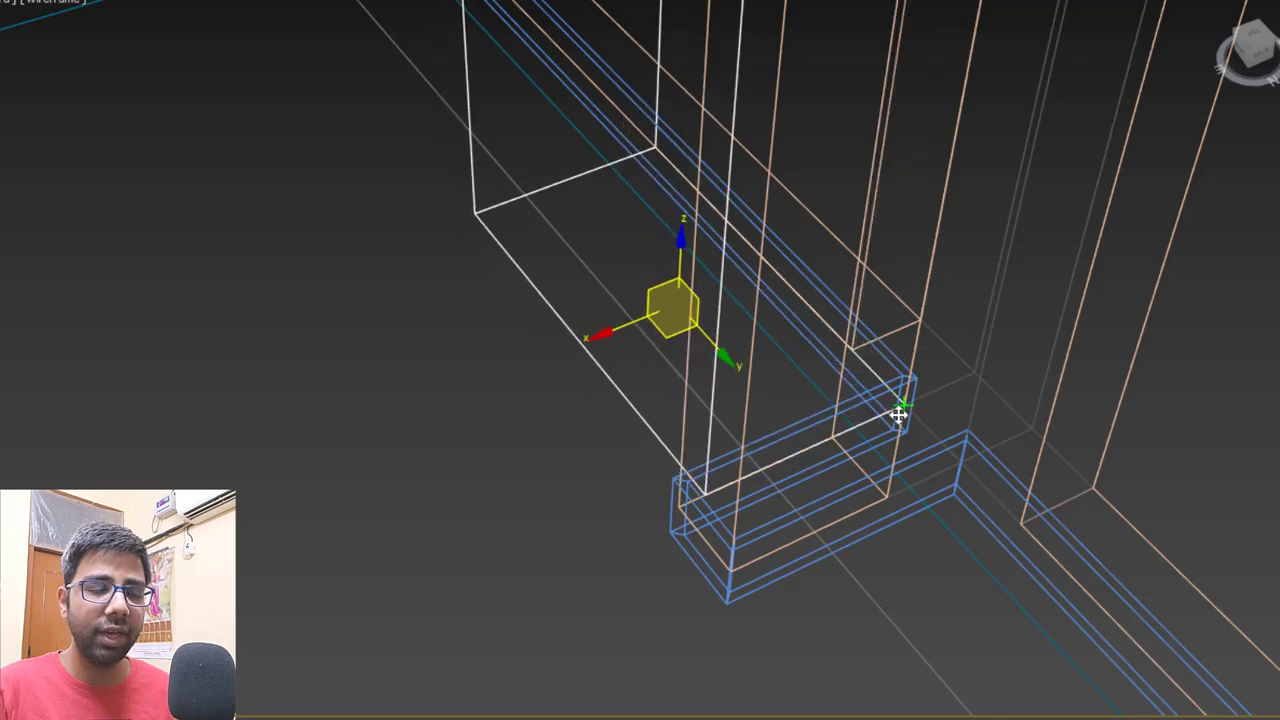
pyautogui.press('F3')
# Create a snapped box 11.25' long and 2.75' wide along the wall, from the window-side corner to the tall box, matching its height.
pyautogui.scroll(5, 717, 442)
pyautogui.scroll(-3, 720, 430)
pyautogui.keyDown('alt'); pyautogui.moveTo(721, 311); pyautogui.dragTo(863, 383, button='middle'); pyautogui.keyUp('alt')
pyautogui.moveTo(705, 331); pyautogui.dragTo(960, 400, button='middle')
pyautogui.keyDown('alt'); pyautogui.moveTo(960, 400); pyautogui.dragTo(903, 357, button='middle'); pyautogui.keyUp('alt')
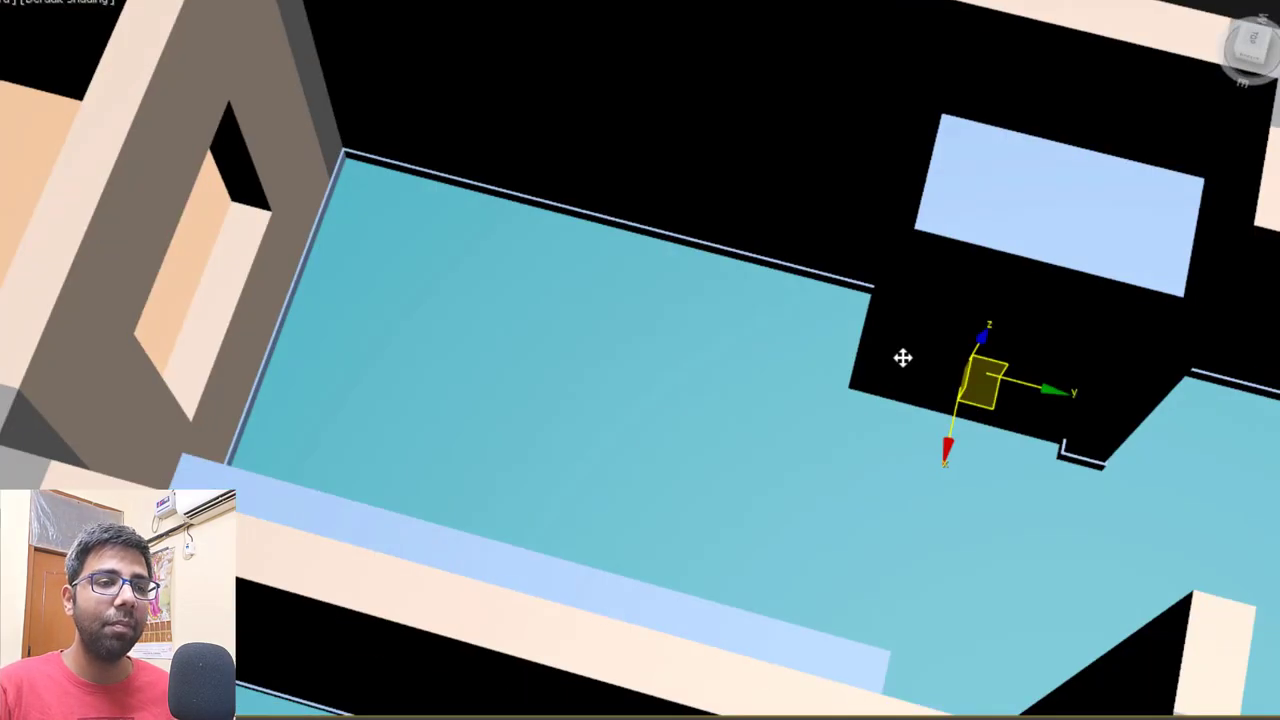
pyautogui.moveTo(825, 350); pyautogui.dragTo(800, 386, button='middle')
pyautogui.click(1094, 172)
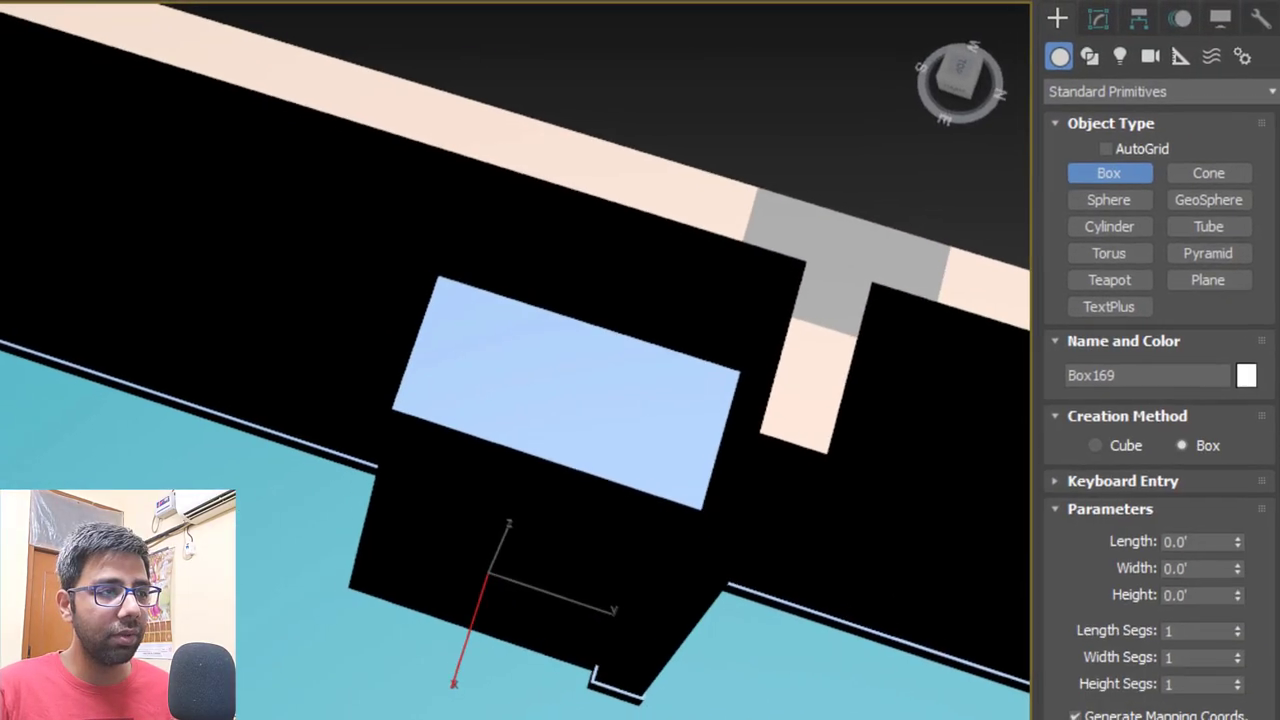
pyautogui.moveTo(235, 316); pyautogui.dragTo(699, 517)
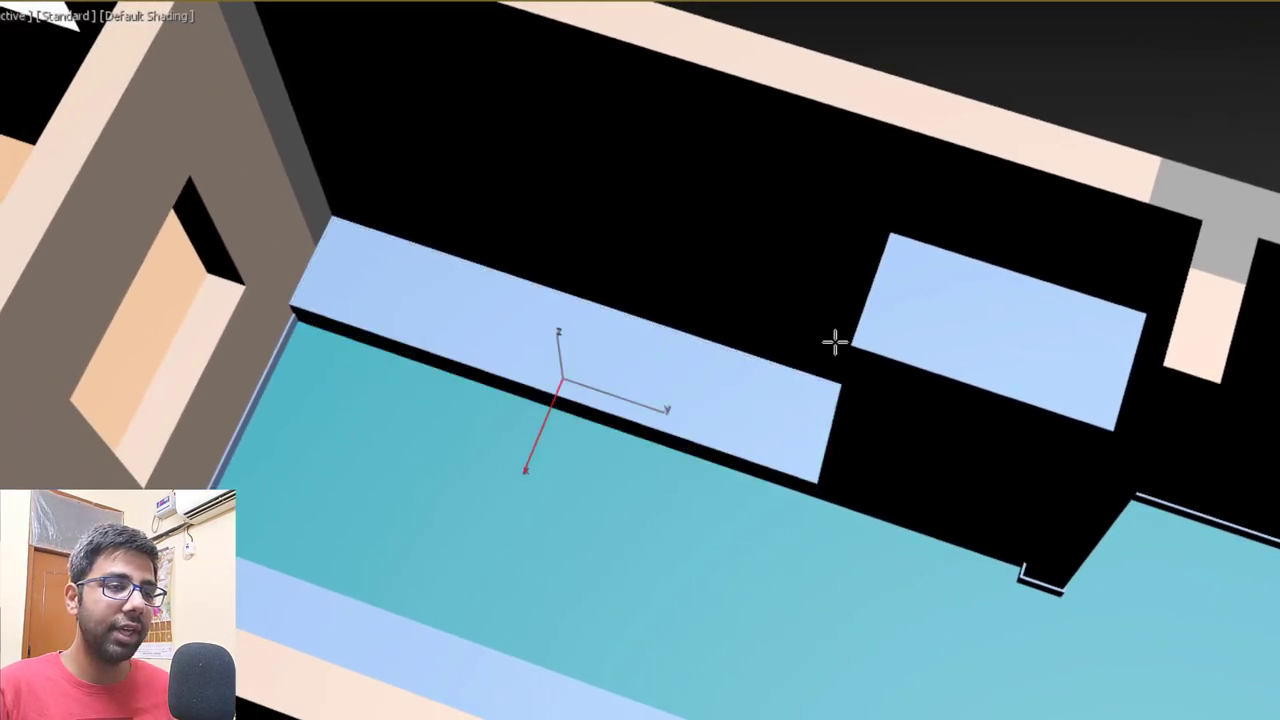
pyautogui.click(849, 343)
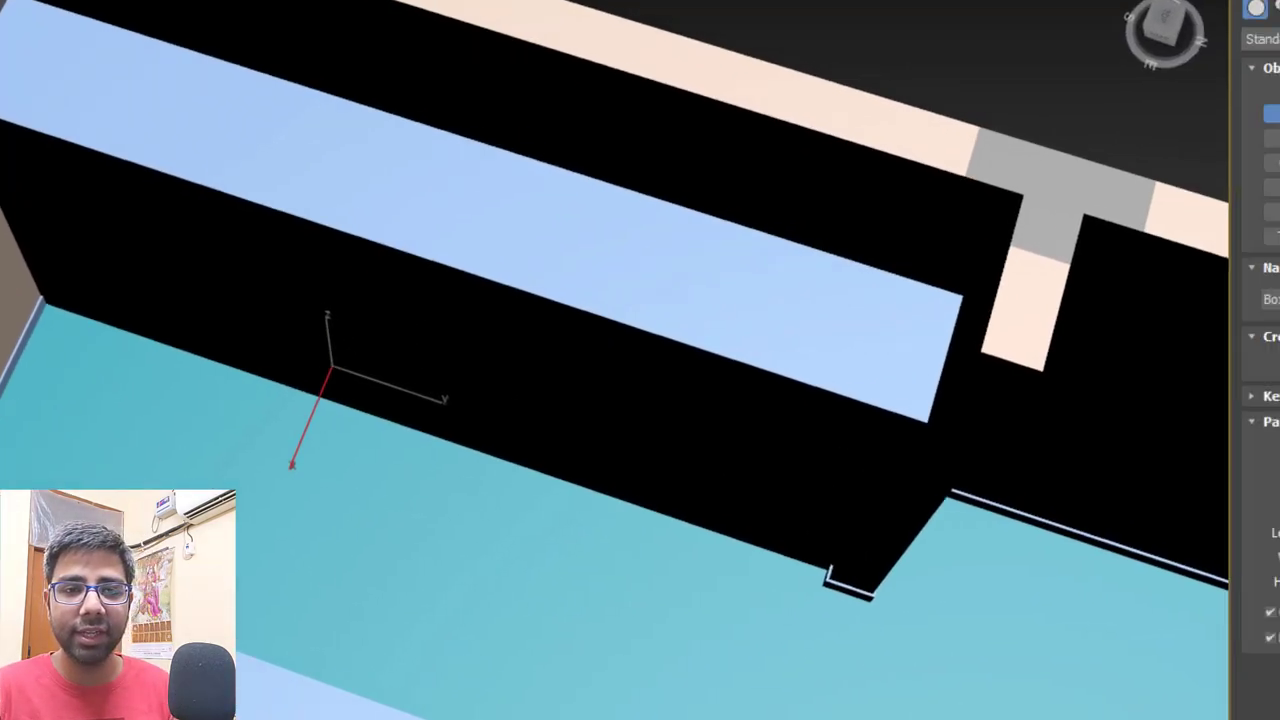
# Set the 11.25' box's height to 4 inches and its Z position to 6.5'.
pyautogui.write("4'")
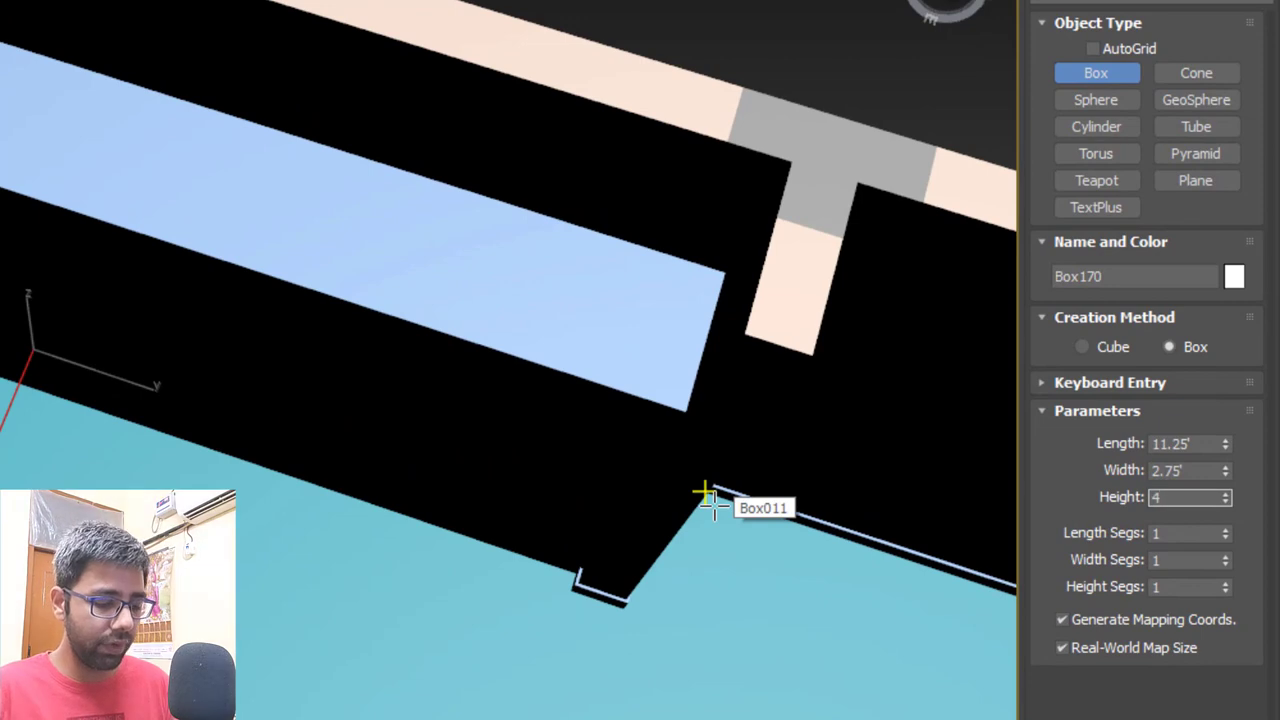
pyautogui.press('Return')
pyautogui.press('w')
pyautogui.keyDown('alt'); pyautogui.moveTo(714, 506); pyautogui.dragTo(620, 657, button='middle'); pyautogui.keyUp('alt')
pyautogui.moveTo(925, 675); pyautogui.dragTo(691, 663)
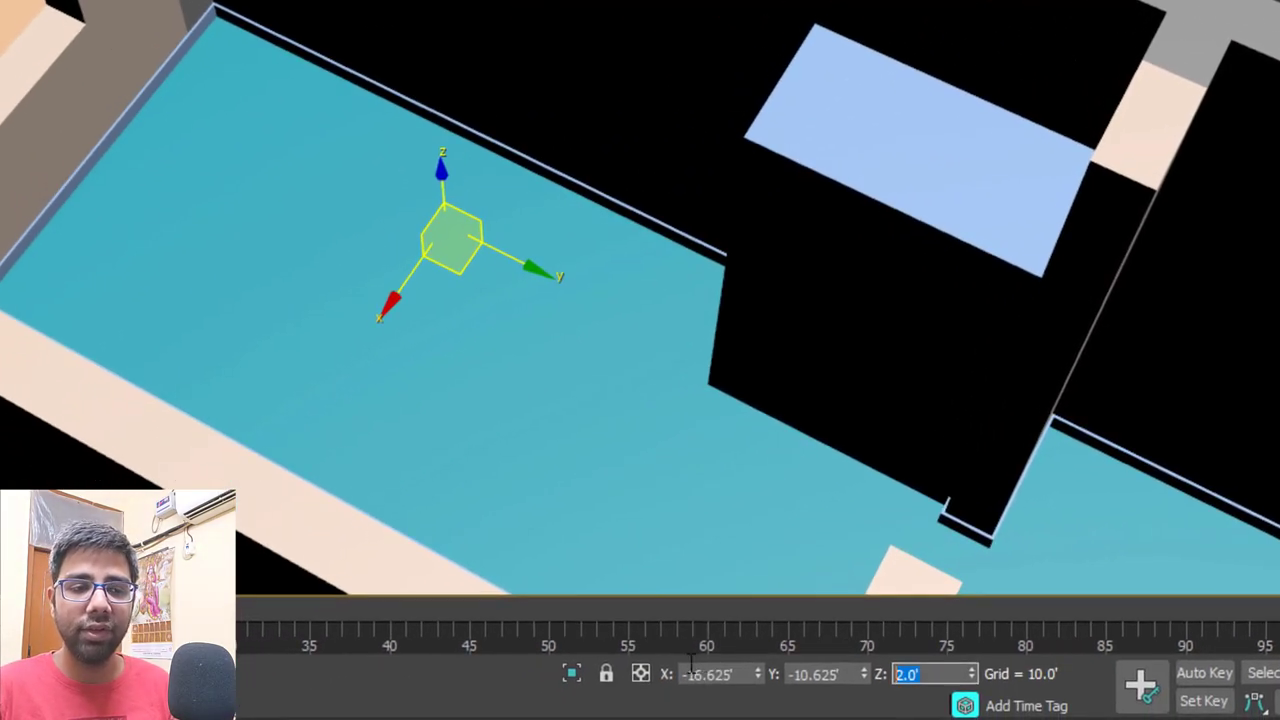
pyautogui.write('6.5')
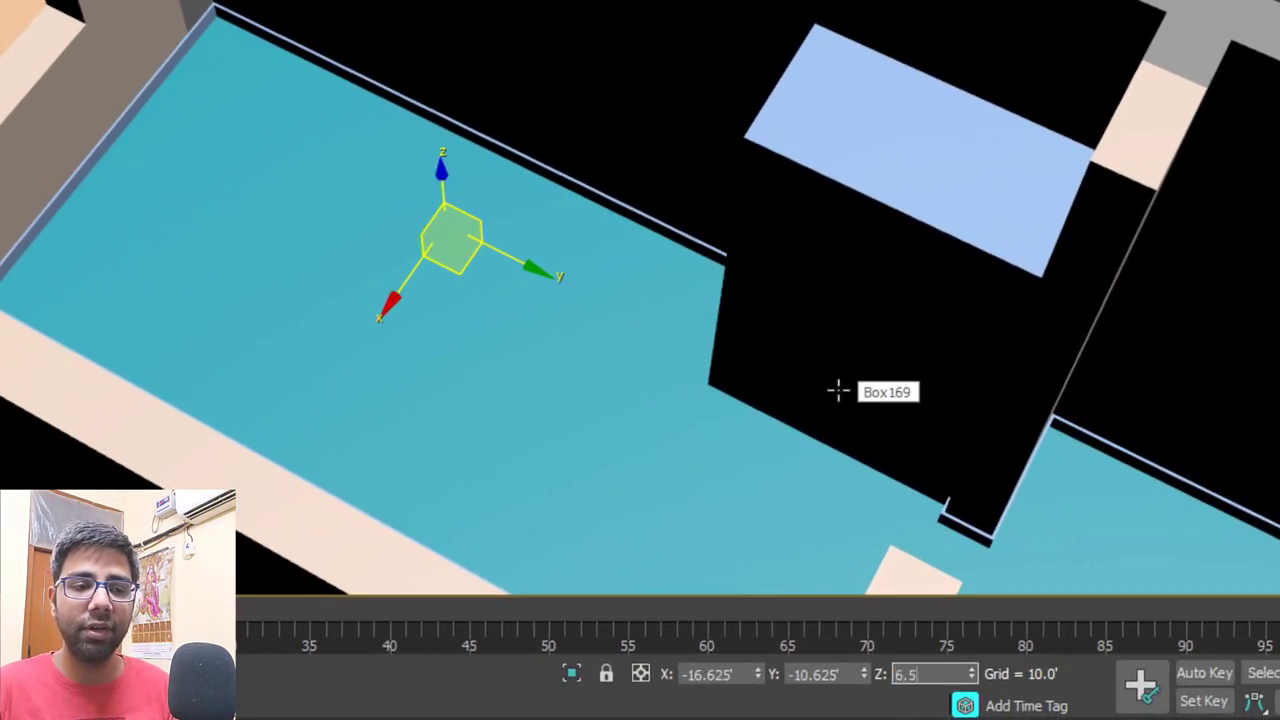
pyautogui.write("'")
pyautogui.press('Return')
# Examine the raised slabs, the tall box and the window wall of the room from several sides.
pyautogui.scroll(-4, 729, 226)
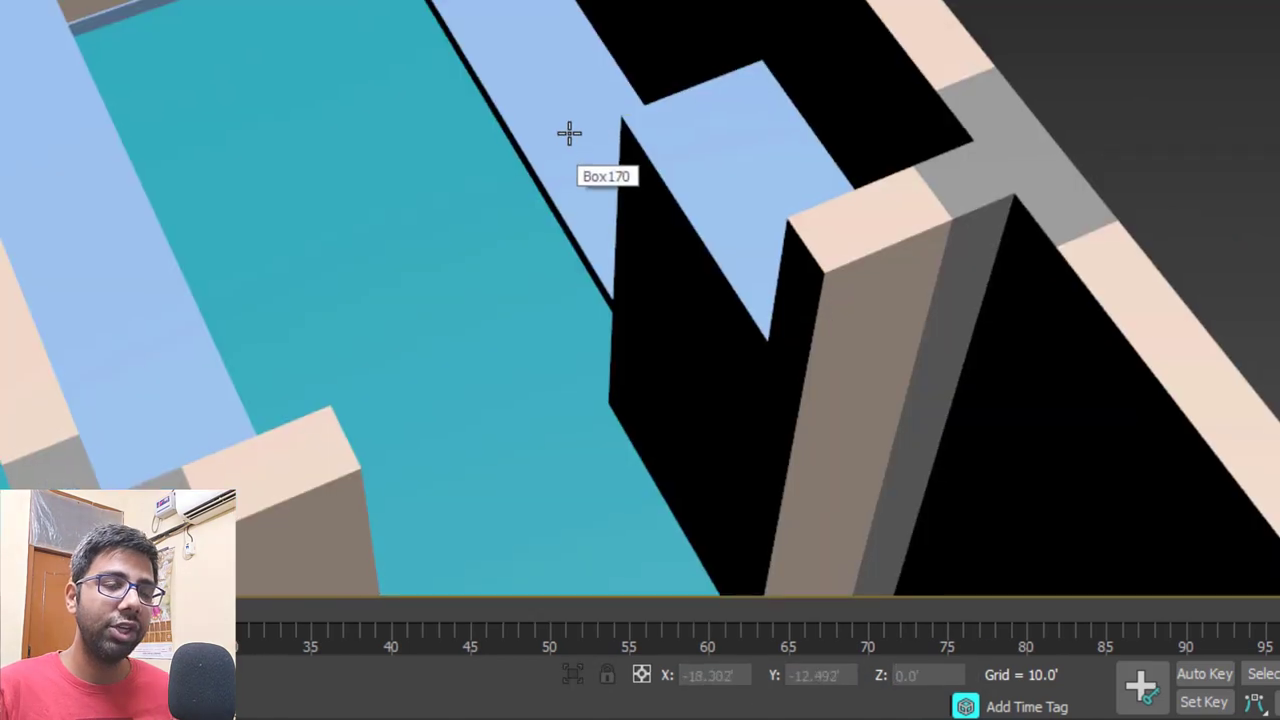
pyautogui.moveTo(569, 134); pyautogui.dragTo(631, 136, button='middle')
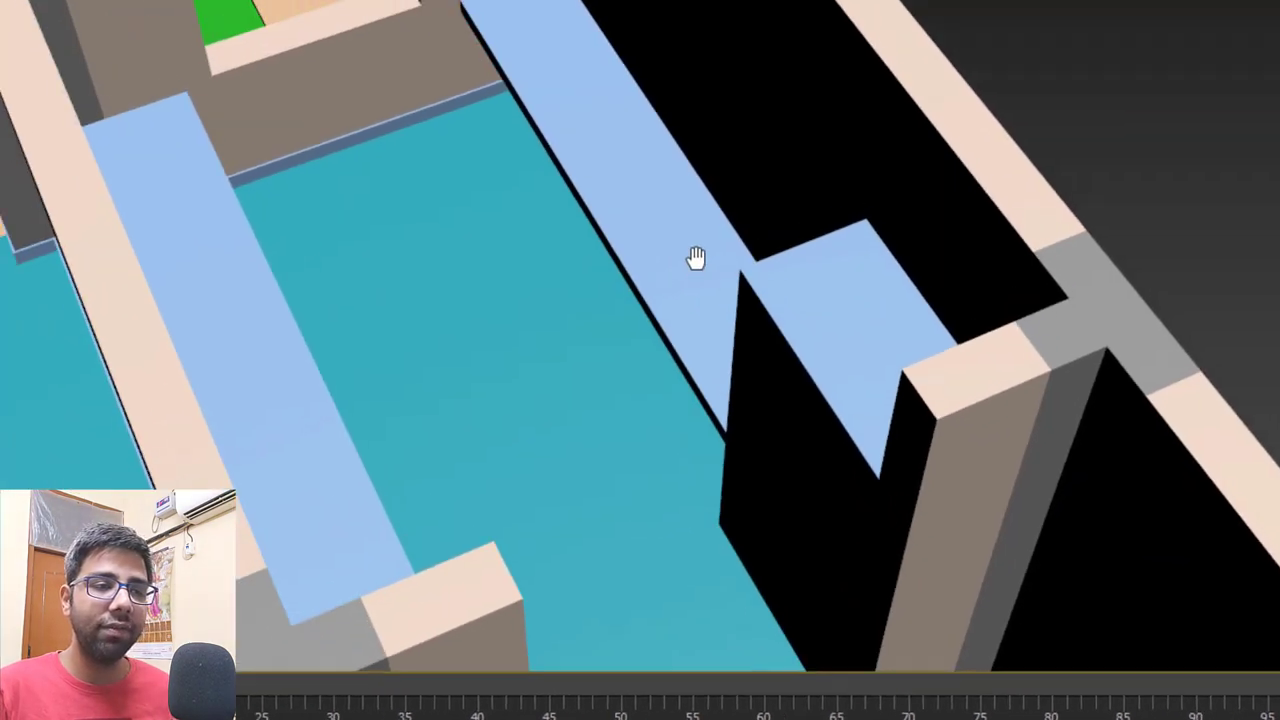
pyautogui.click(850, 375)
pyautogui.scroll(-2, 815, 389)
pyautogui.keyDown('alt'); pyautogui.moveTo(815, 389); pyautogui.dragTo(876, 367, button='middle'); pyautogui.keyUp('alt')
pyautogui.click(1175, 226)
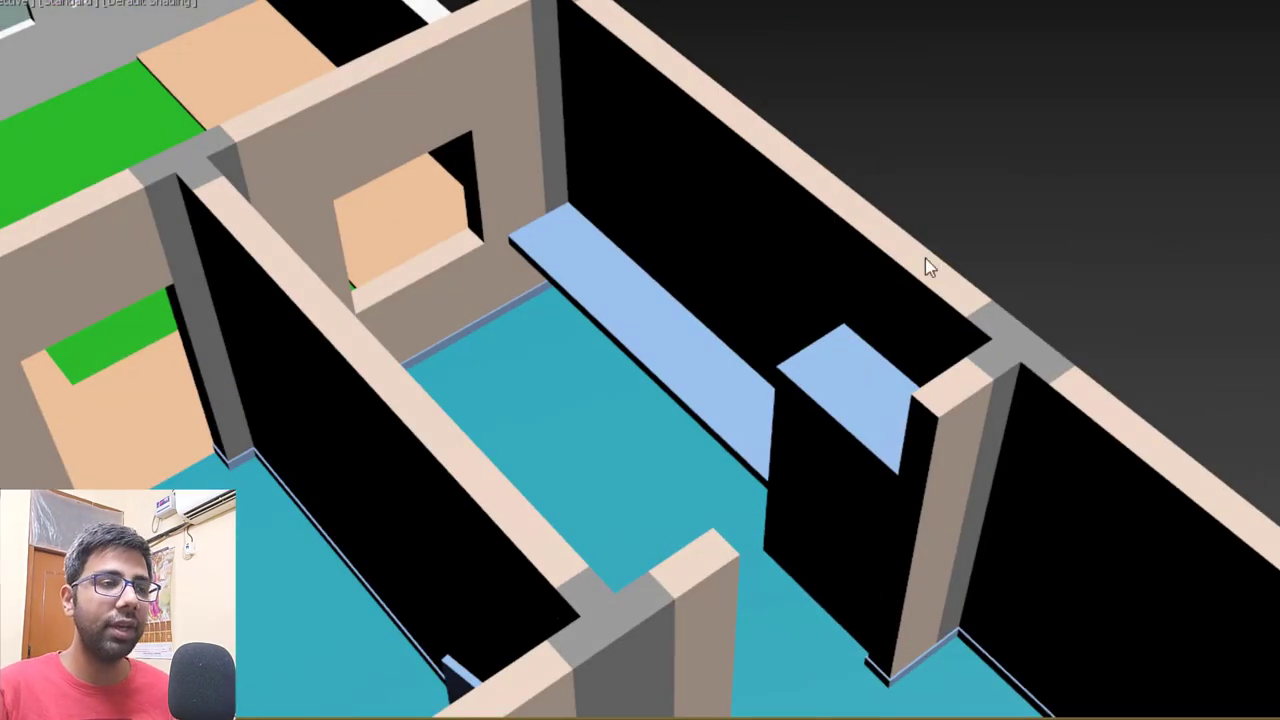
pyautogui.keyDown('alt'); pyautogui.moveTo(928, 268); pyautogui.dragTo(787, 307, button='middle'); pyautogui.keyUp('alt')
pyautogui.scroll(3, 674, 280)
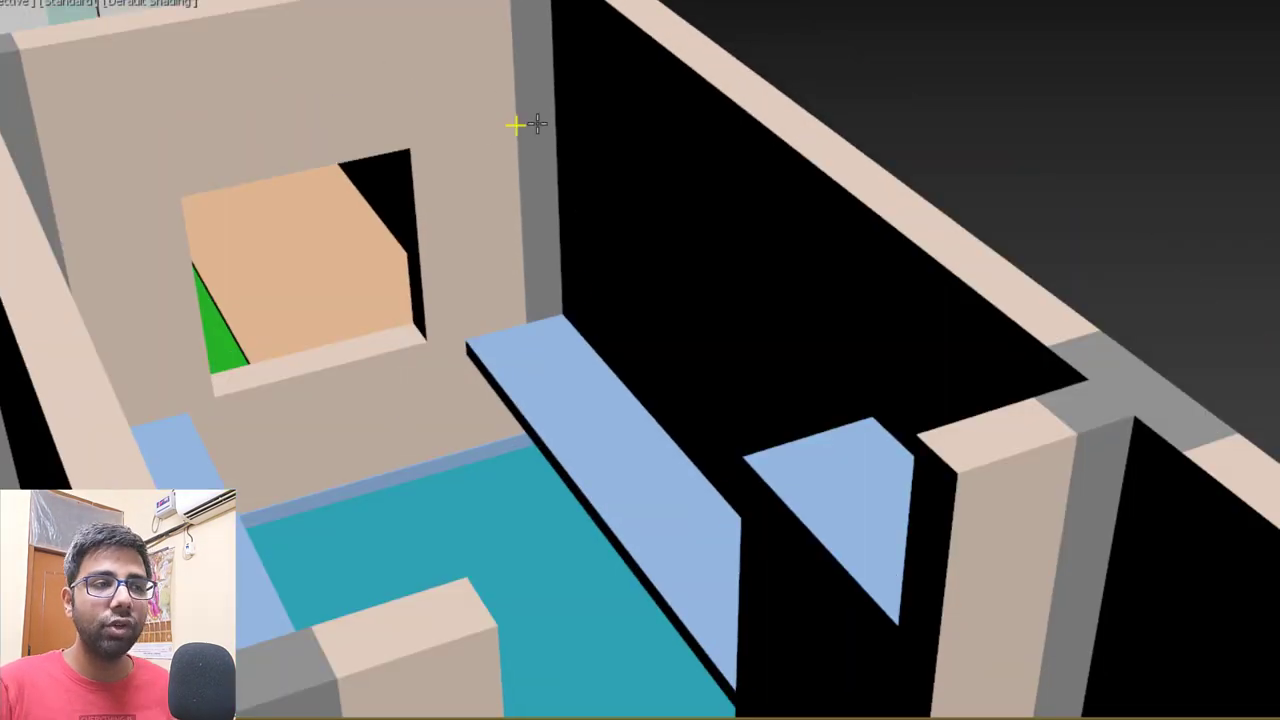
pyautogui.moveTo(664, 214); pyautogui.dragTo(562, 260, button='middle')
pyautogui.keyDown('alt'); pyautogui.moveTo(315, 272); pyautogui.dragTo(651, 260, button='middle'); pyautogui.keyUp('alt')
pyautogui.scroll(-3, 728, 259)
pyautogui.scroll(4, 651, 260)
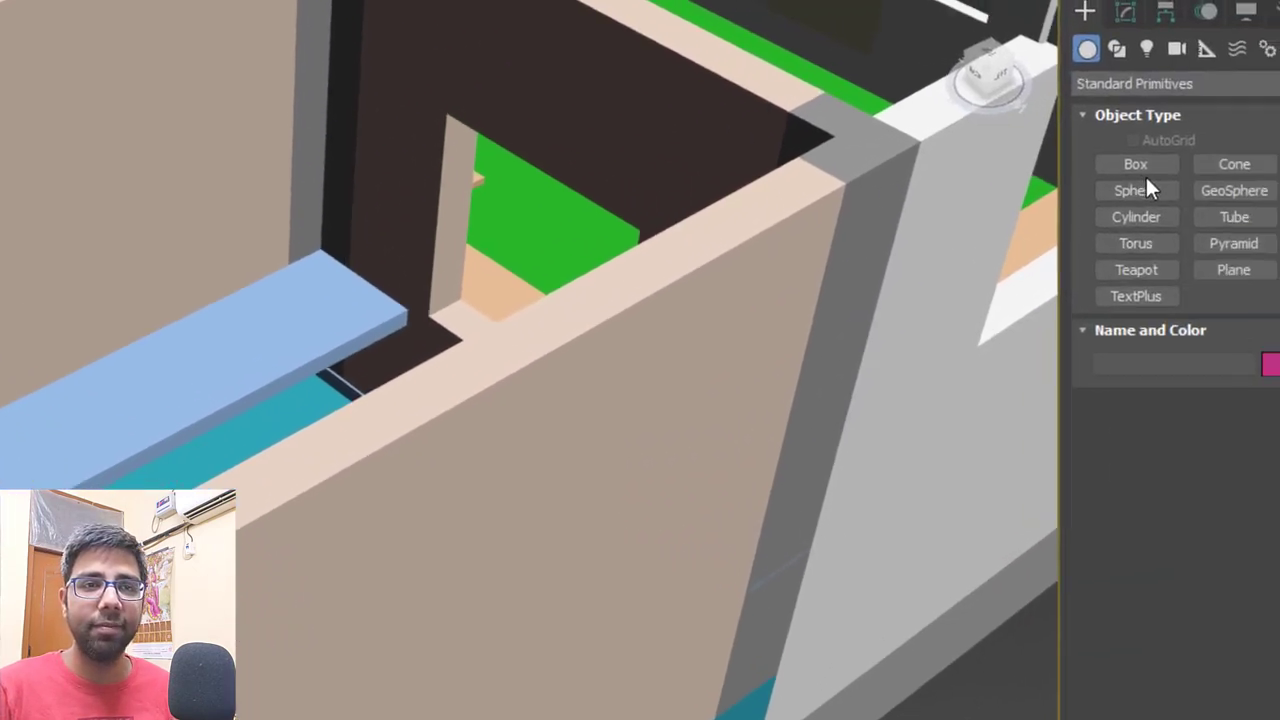
# Create a freehand box about 3.16' long, 1.62' wide and 3.43' high near the window wall and raise it along Z.
pyautogui.click(1138, 168)
pyautogui.keyDown('alt'); pyautogui.moveTo(303, 312); pyautogui.dragTo(305, 326, button='middle'); pyautogui.keyUp('alt')
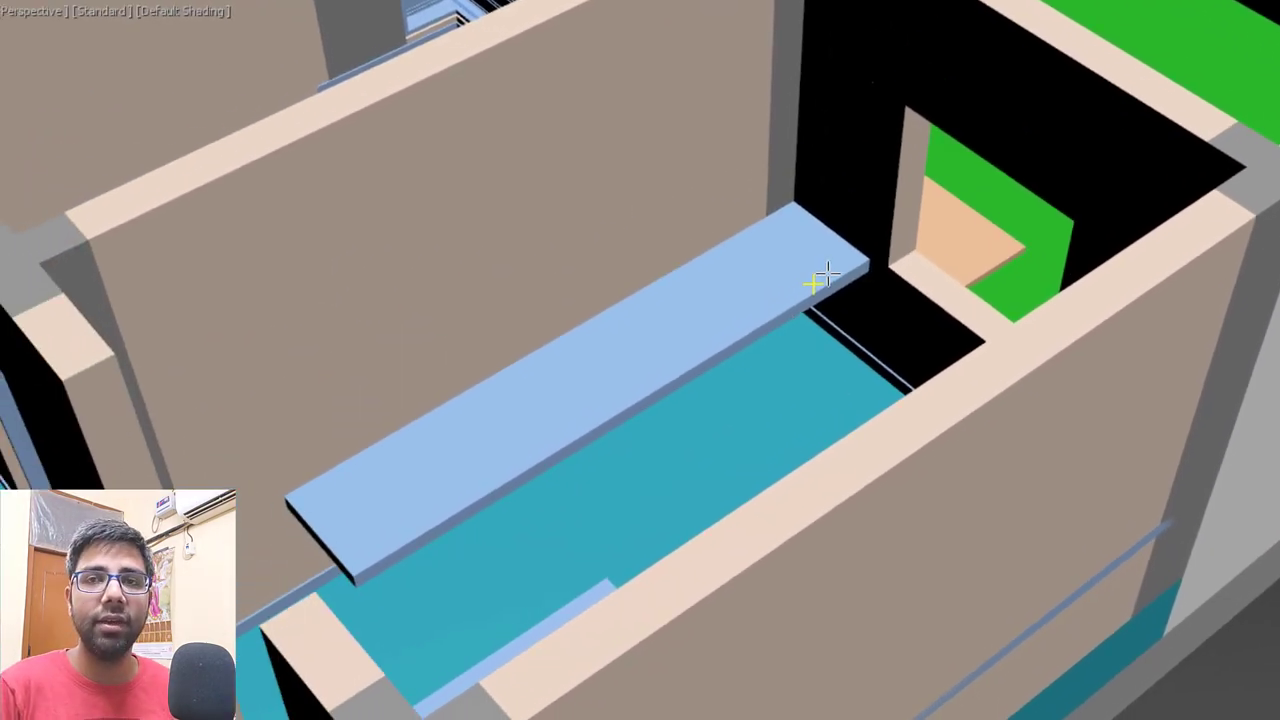
pyautogui.keyDown('alt'); pyautogui.moveTo(800, 266); pyautogui.dragTo(830, 360, button='middle'); pyautogui.keyUp('alt')
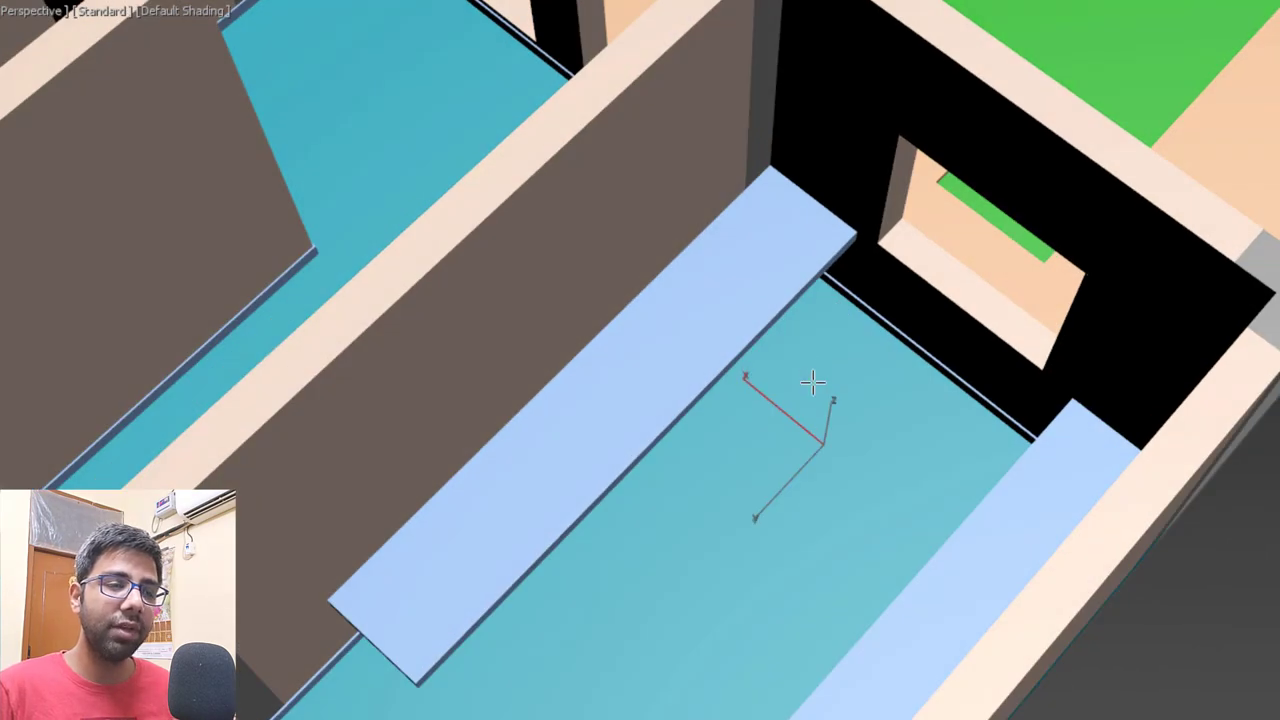
pyautogui.press('F3')
pyautogui.press('w')
pyautogui.keyDown('alt'); pyautogui.moveTo(831, 472); pyautogui.dragTo(889, 428, button='middle'); pyautogui.keyUp('alt')
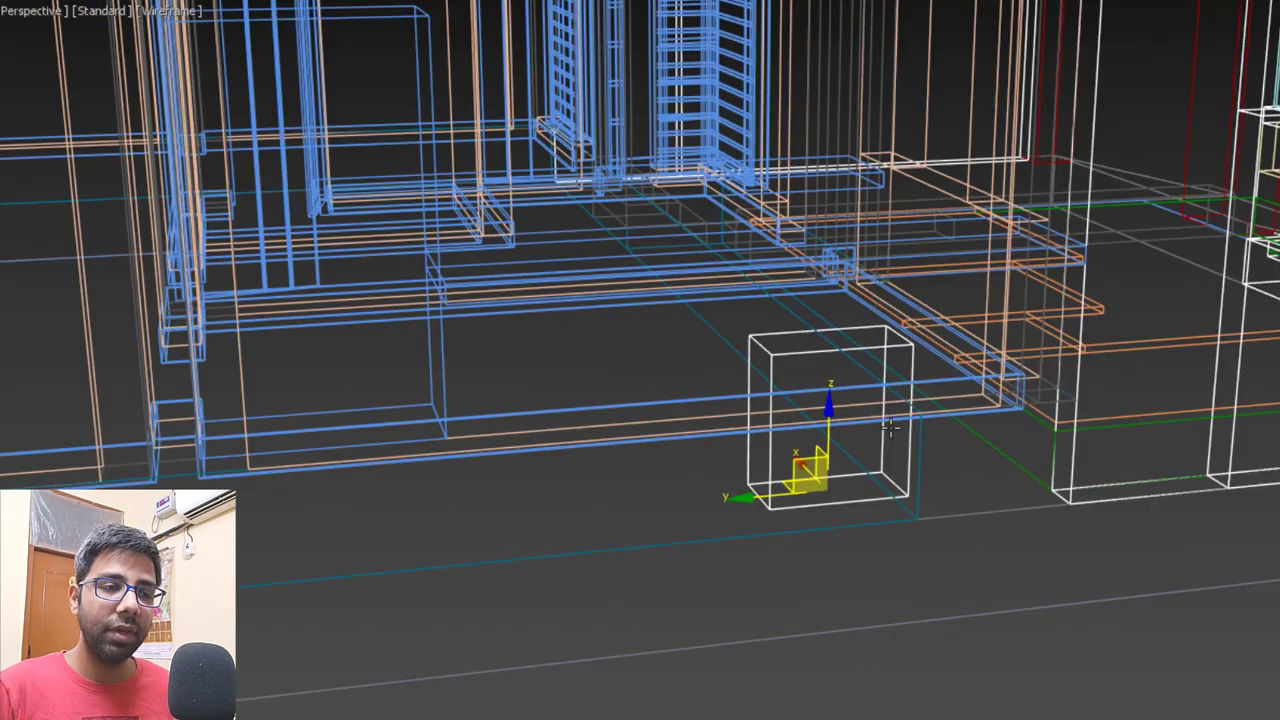
pyautogui.moveTo(805, 443); pyautogui.dragTo(737, 189, button='middle')
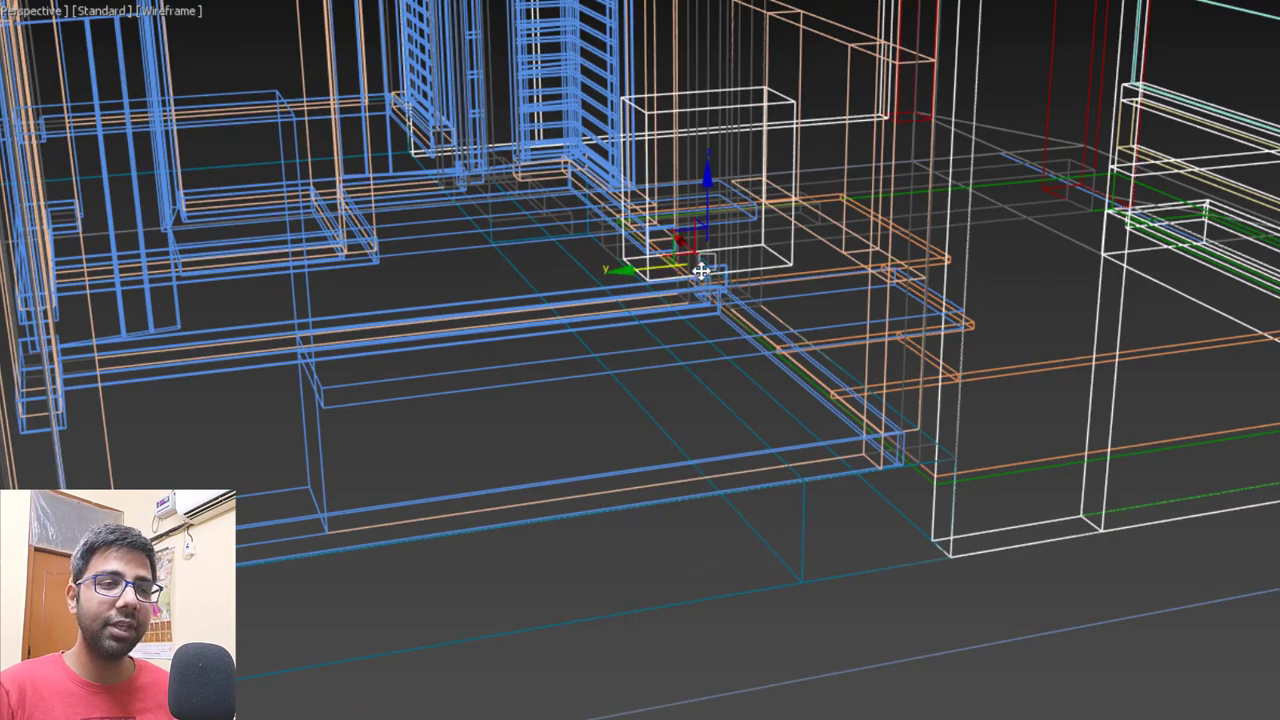
pyautogui.moveTo(700, 271)
pyautogui.keyDown('alt'); pyautogui.mouseDown(button='middle')
pyautogui.moveTo(780, 300)
pyautogui.moveTo(785, 358)
pyautogui.moveTo(665, 358)
pyautogui.mouseUp(button='middle'); pyautogui.keyUp('alt')
pyautogui.press('F3')
pyautogui.scroll(3, 785, 358)
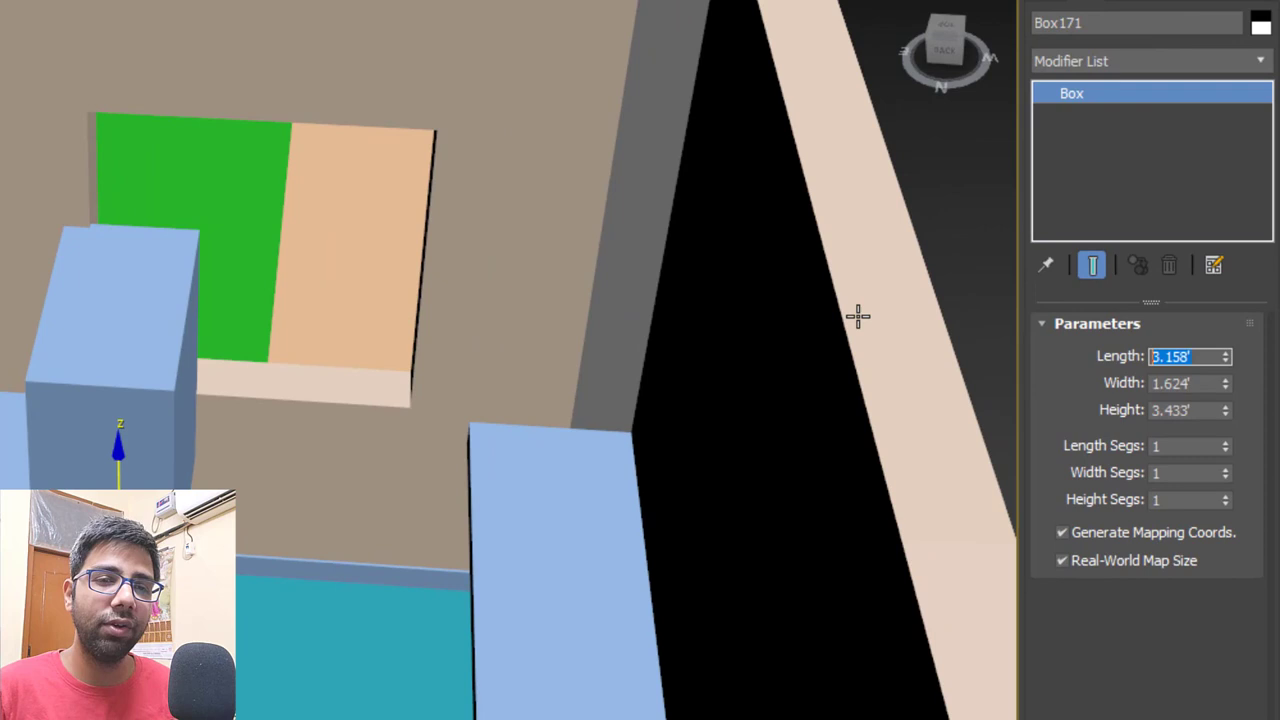
# Set the small window-side box's length to 2.5', width to 1' and height to 3.5'.
pyautogui.write('2')
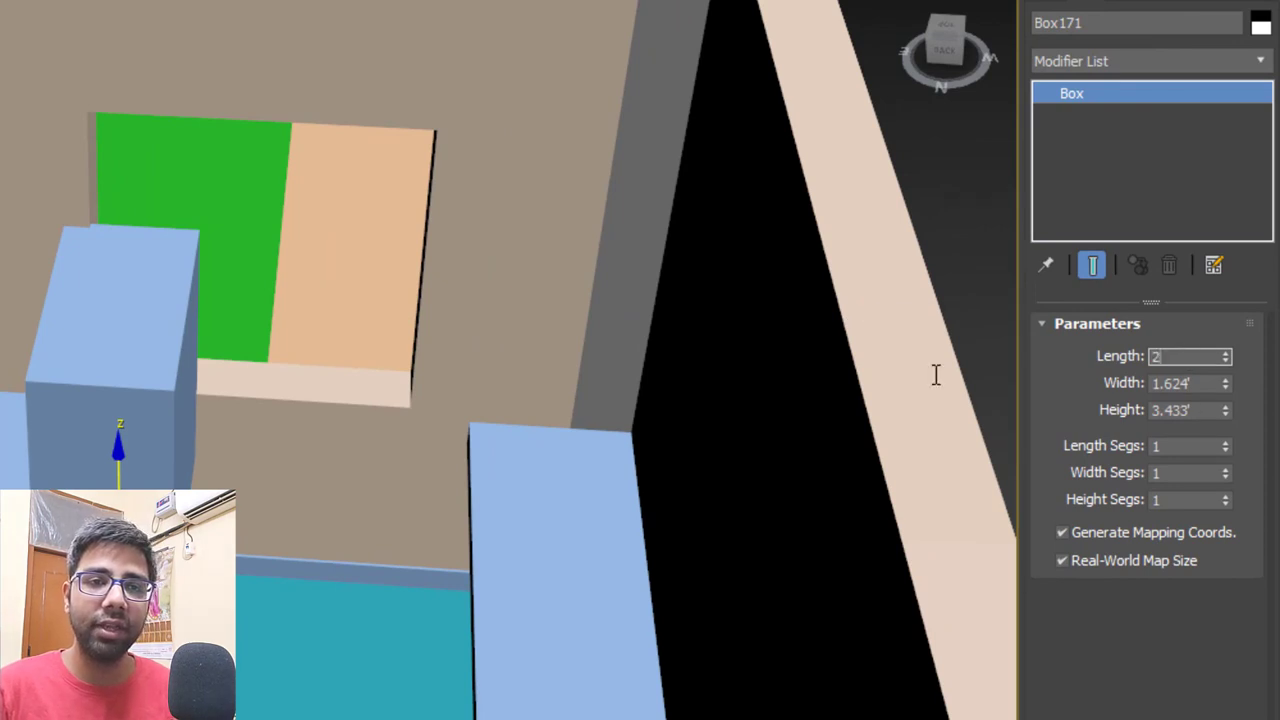
pyautogui.write('.5')
pyautogui.press('Return')
pyautogui.press('Tab')
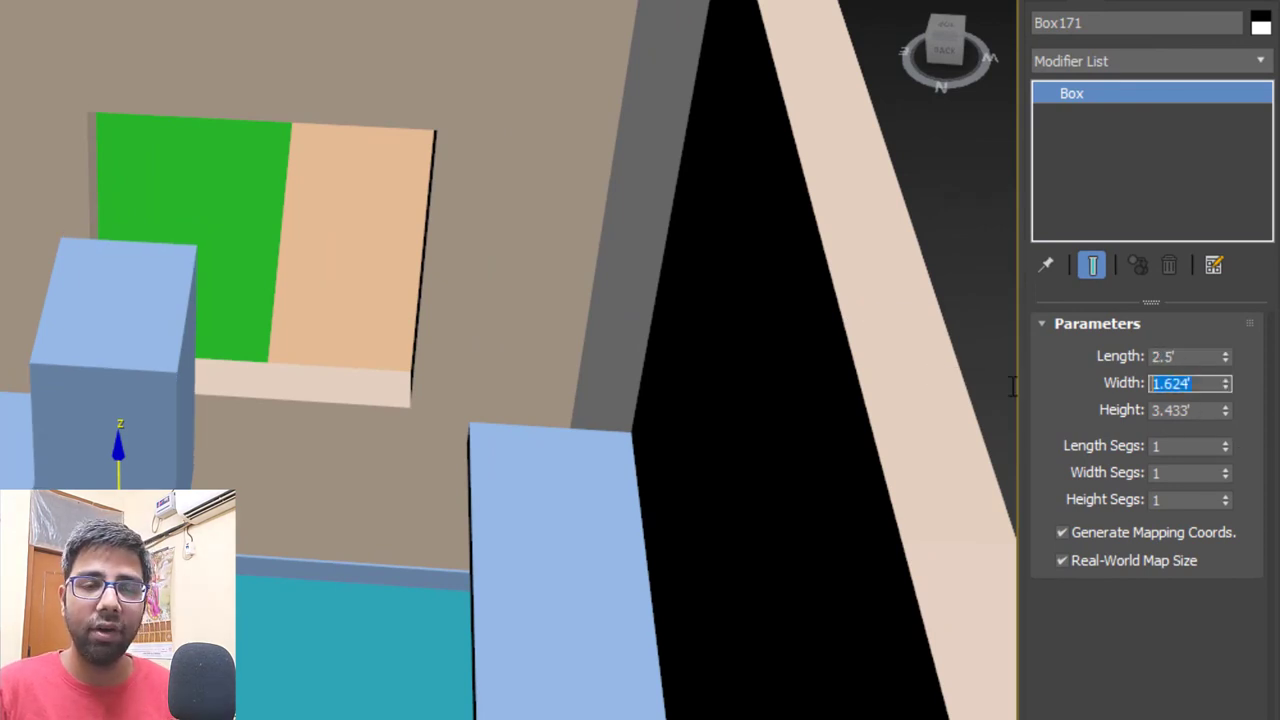
pyautogui.write('1')
pyautogui.press('Return')
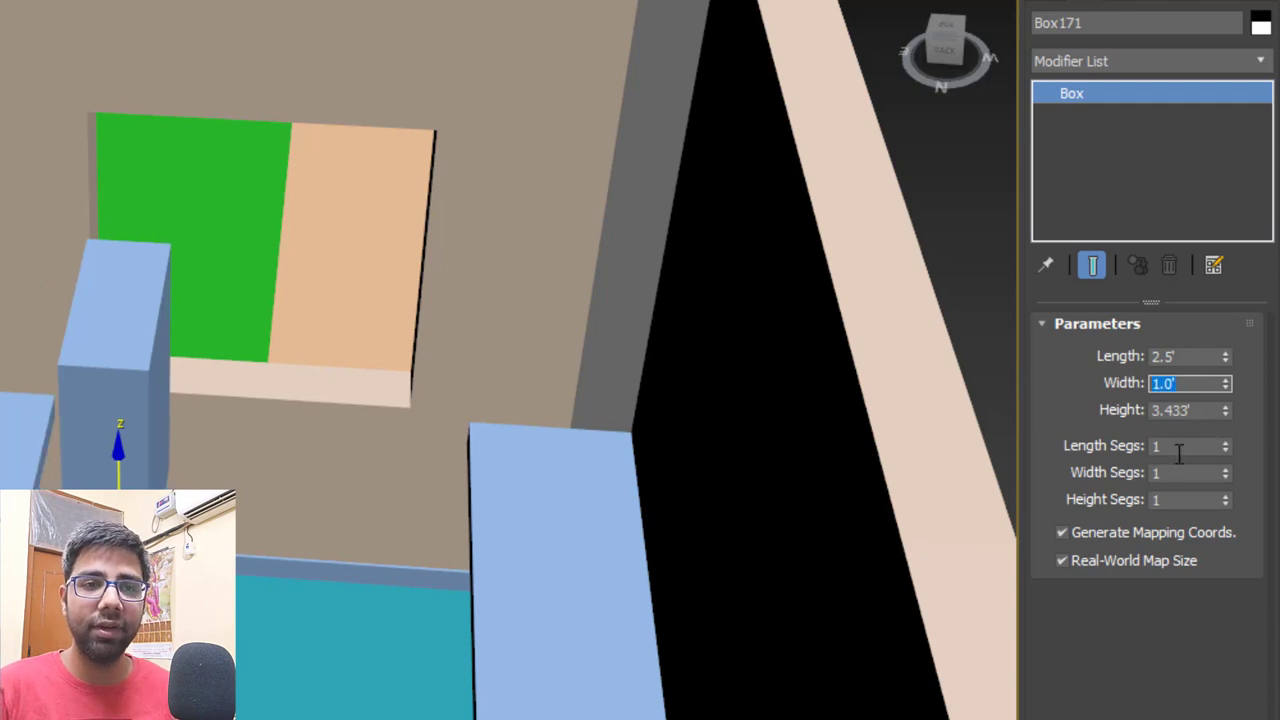
pyautogui.press('Tab')
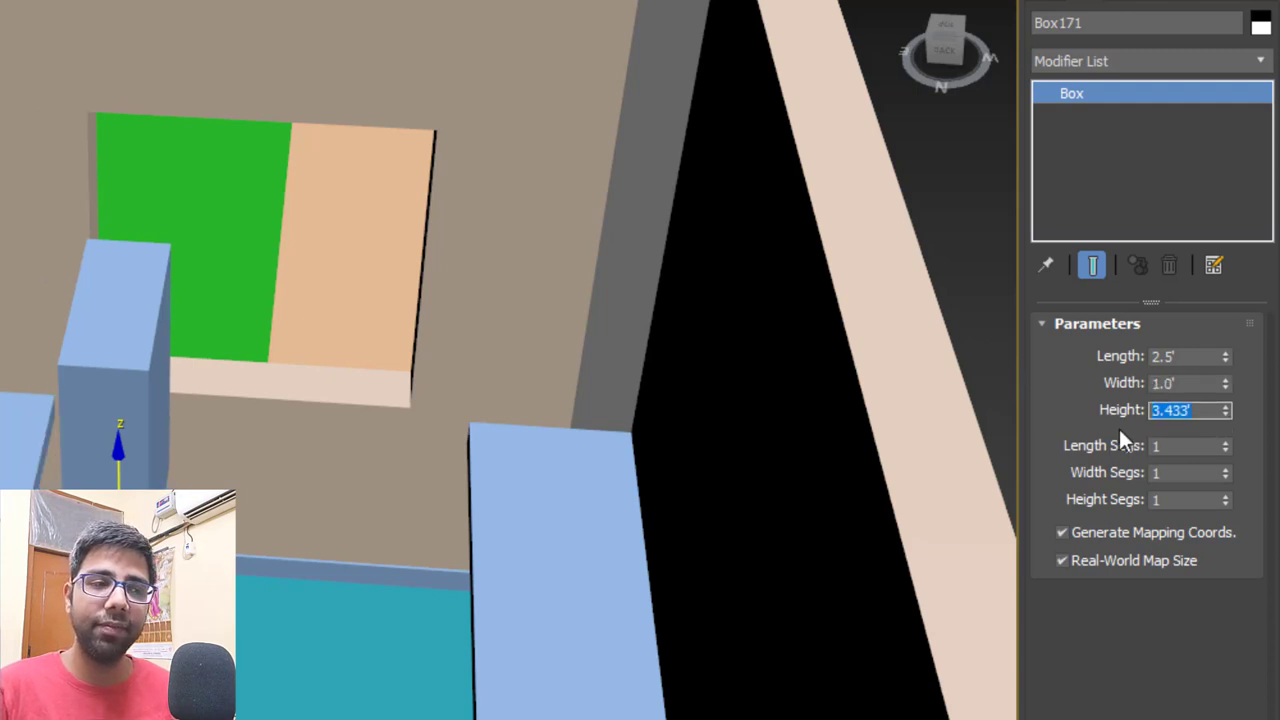
pyautogui.write('3.5')
pyautogui.press('Return')
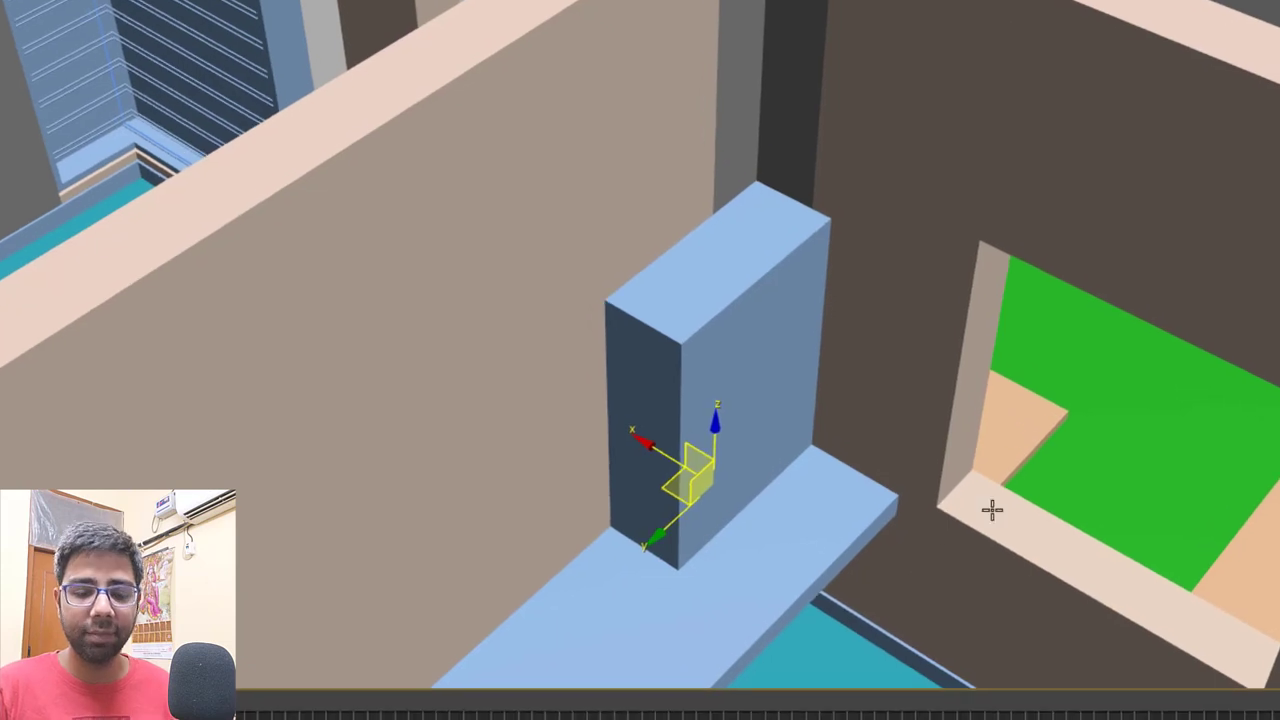
# Set the box's Z position to 9' and make 4 snapped copies end to end along the wall.
pyautogui.scroll(5, 992, 508)
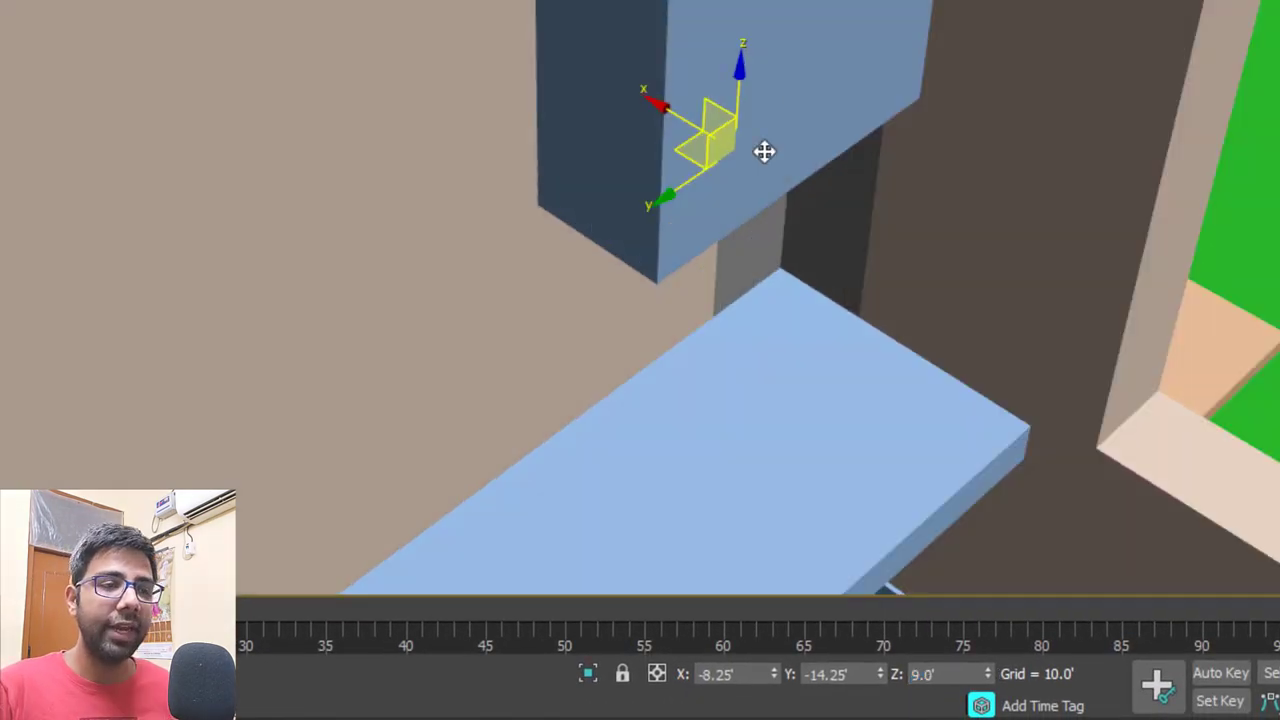
pyautogui.keyDown('alt'); pyautogui.moveTo(764, 151); pyautogui.dragTo(1022, 146, button='middle'); pyautogui.keyUp('alt')
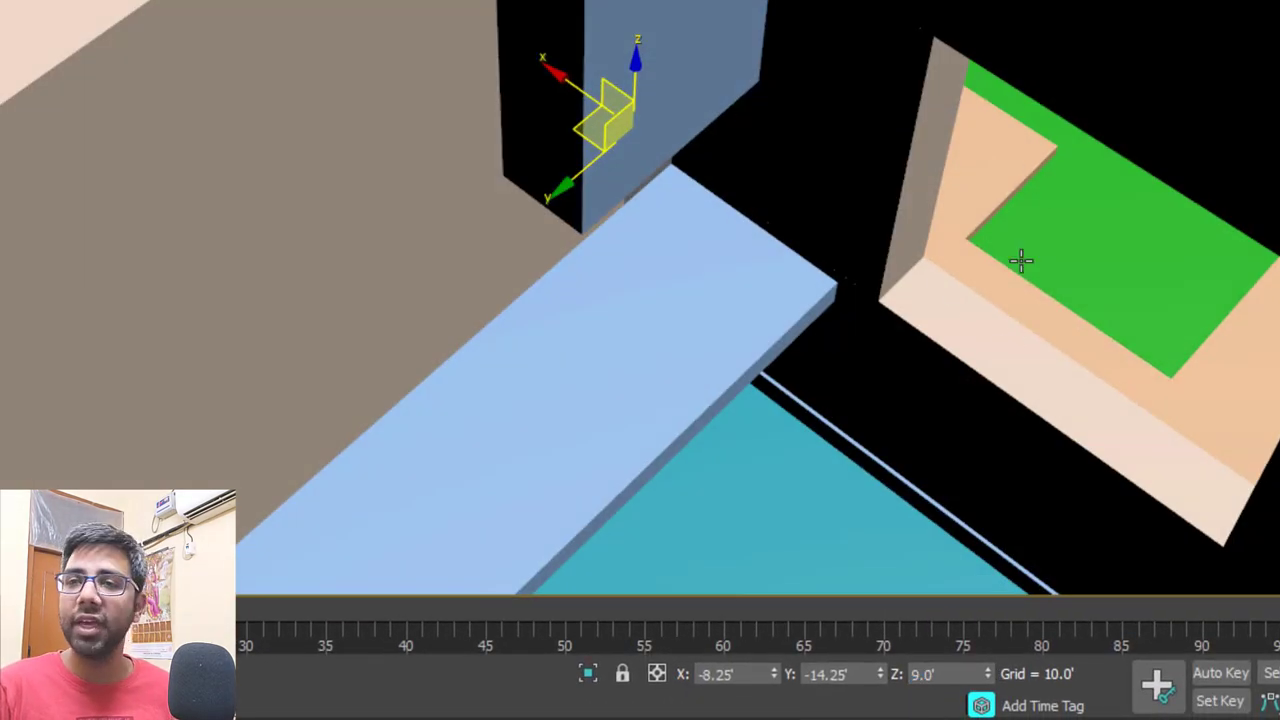
pyautogui.keyDown('alt'); pyautogui.moveTo(1017, 257); pyautogui.dragTo(797, 500, button='middle'); pyautogui.keyUp('alt')
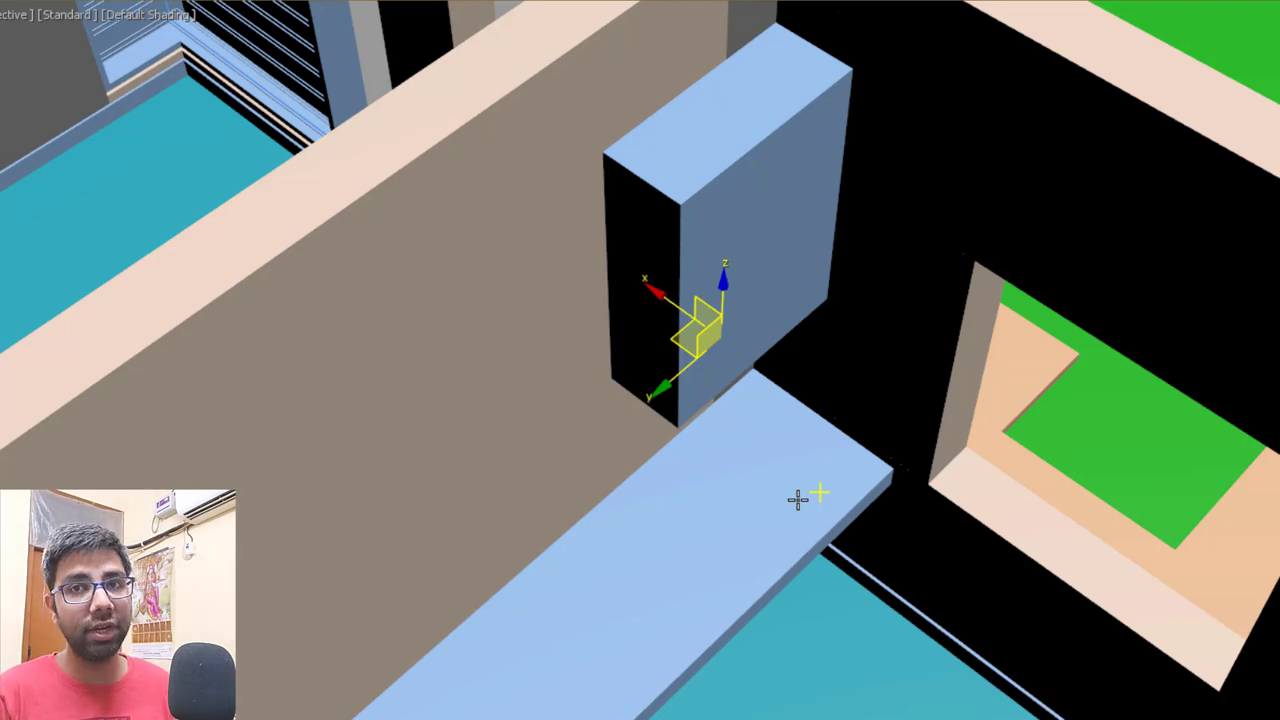
pyautogui.keyDown('alt'); pyautogui.moveTo(797, 500); pyautogui.dragTo(1183, 346, button='middle'); pyautogui.keyUp('alt')
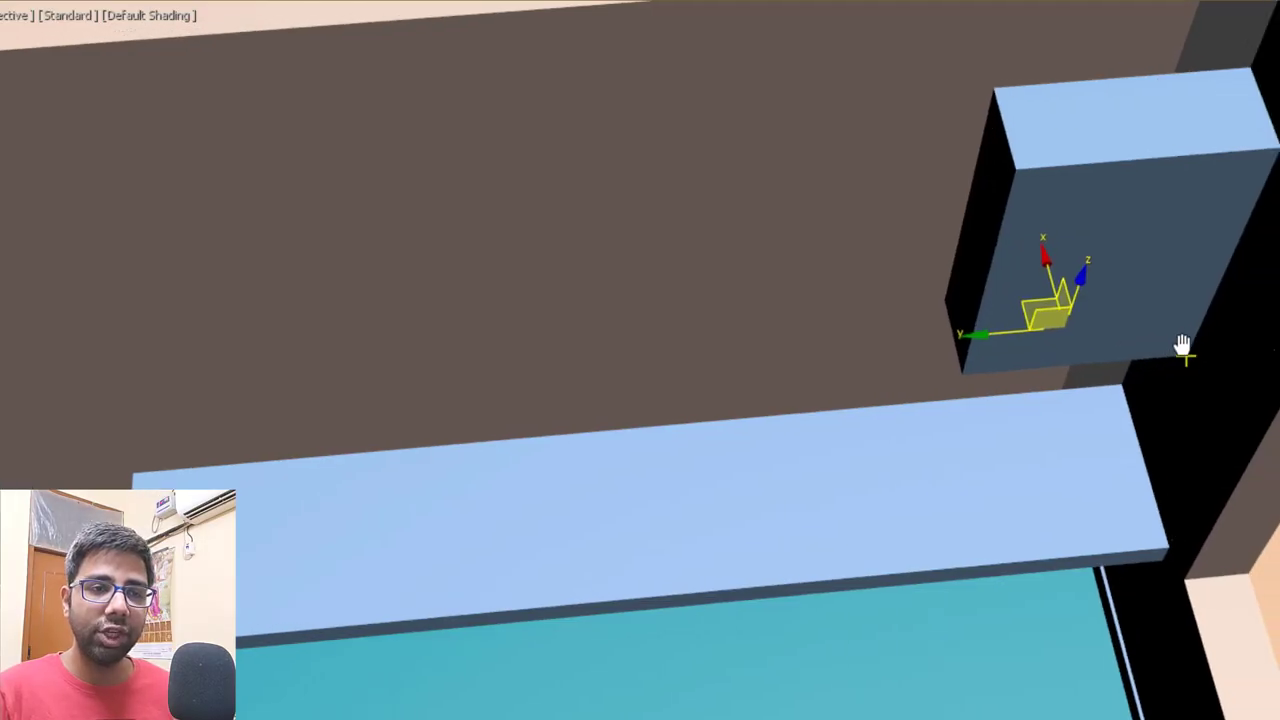
pyautogui.moveTo(1183, 343)
pyautogui.mouseDown()
pyautogui.moveTo(1183, 354)
pyautogui.moveTo(954, 357)
pyautogui.moveTo(948, 374)
pyautogui.mouseUp()
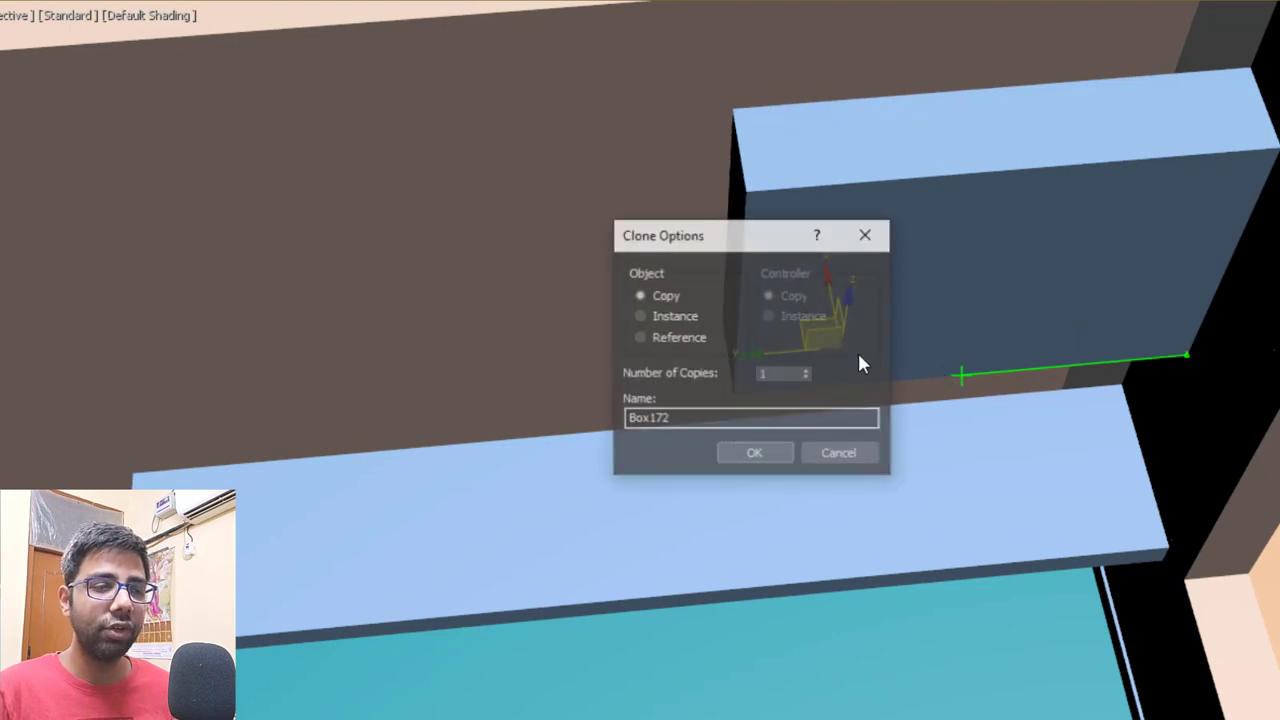
pyautogui.click(805, 370)
pyautogui.click(805, 370)
pyautogui.click(805, 370)
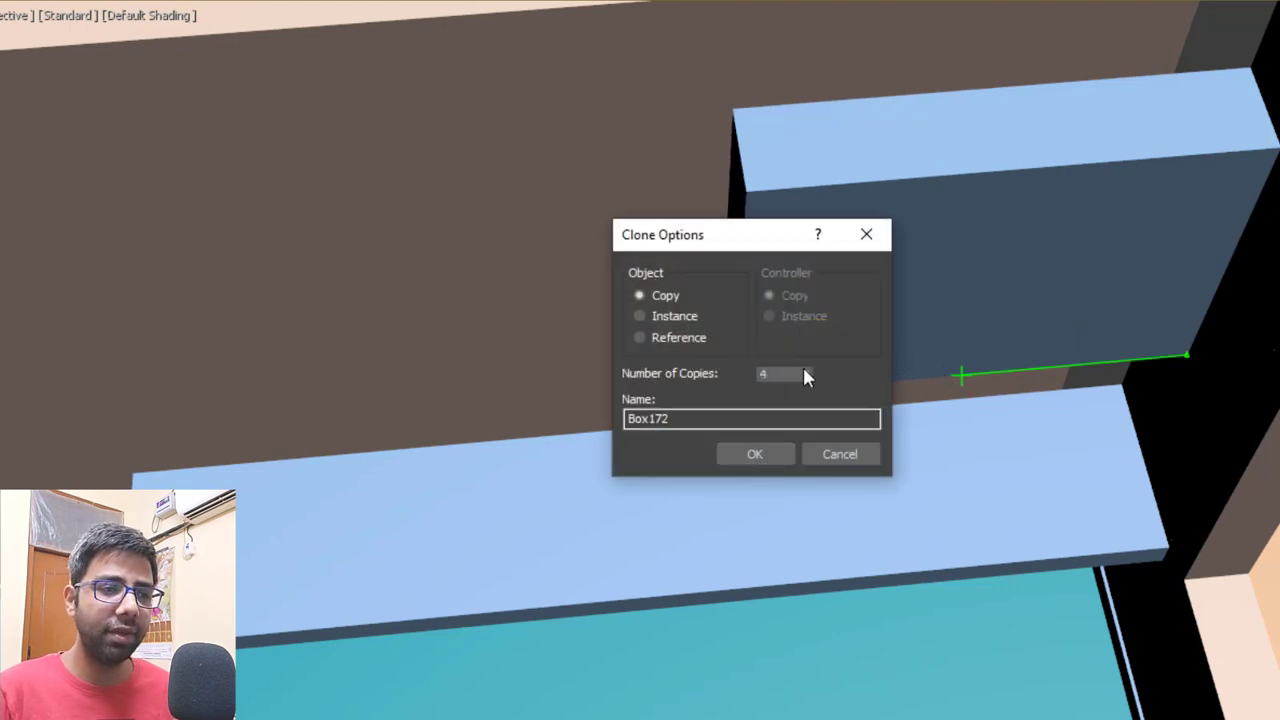
pyautogui.click(765, 453)
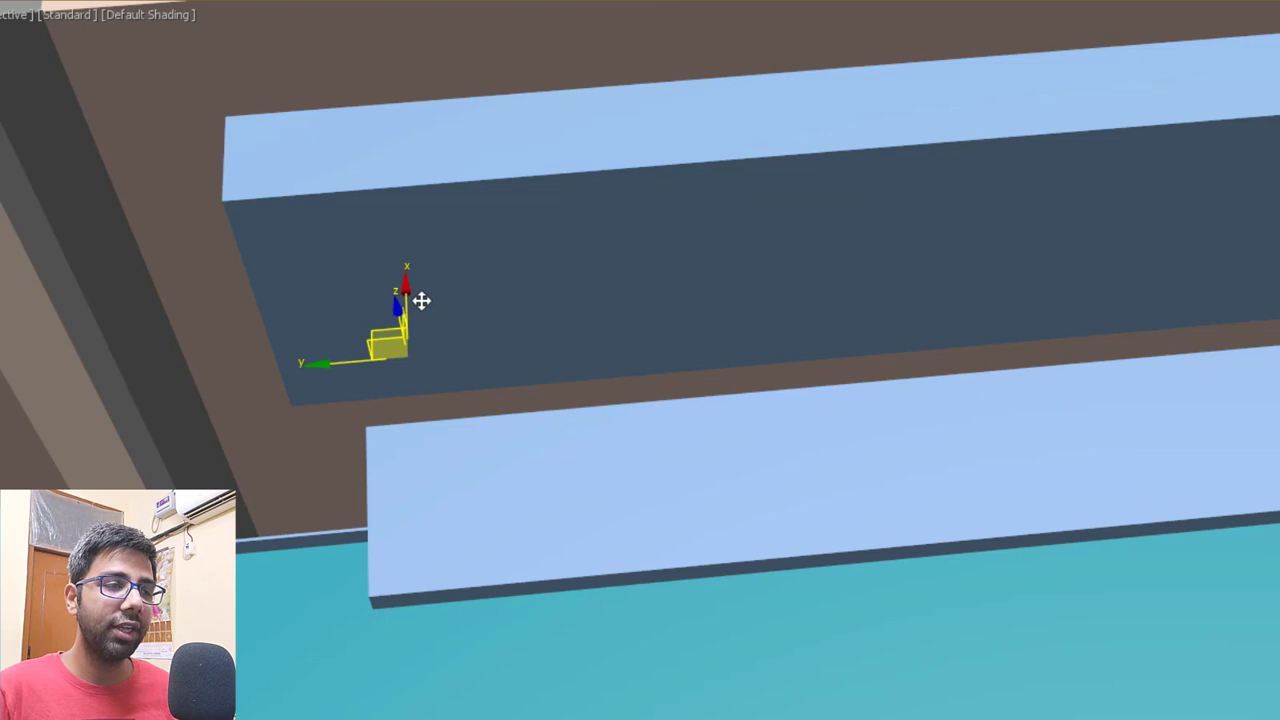
# Display edged faces and examine how the row of copied boxes lines up with the slab below it.
pyautogui.press('F4')
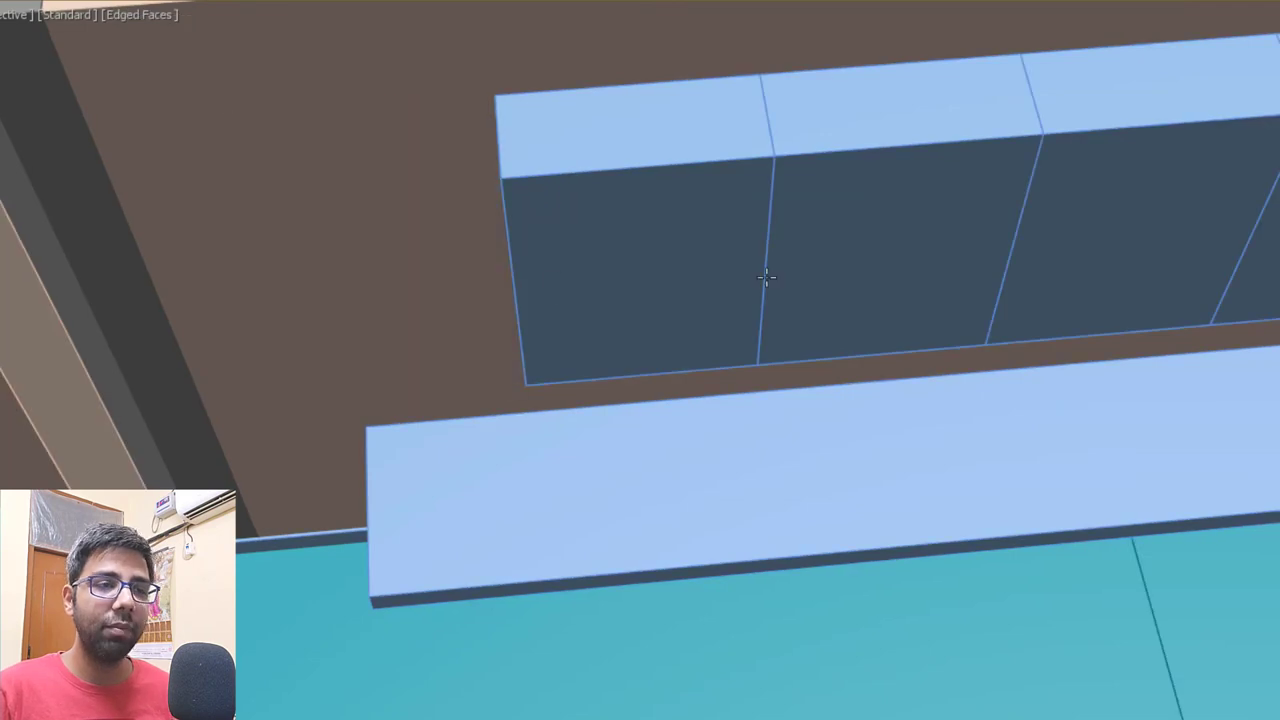
pyautogui.moveTo(767, 277); pyautogui.dragTo(440, 325, button='middle')
pyautogui.click(749, 294)
pyautogui.click(934, 280)
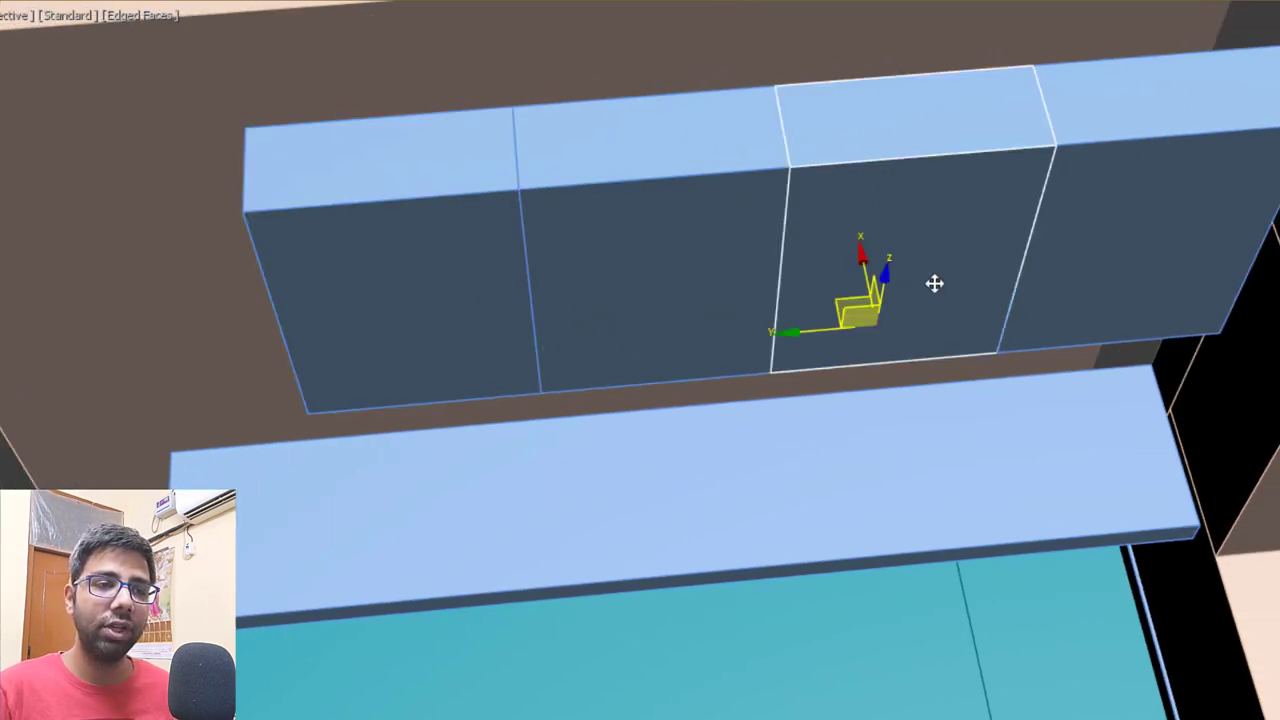
pyautogui.click(1006, 274)
pyautogui.scroll(-3, 763, 305)
pyautogui.scroll(-1, 763, 305)
pyautogui.keyDown('alt'); pyautogui.moveTo(788, 297); pyautogui.dragTo(833, 279, button='middle'); pyautogui.keyUp('alt')
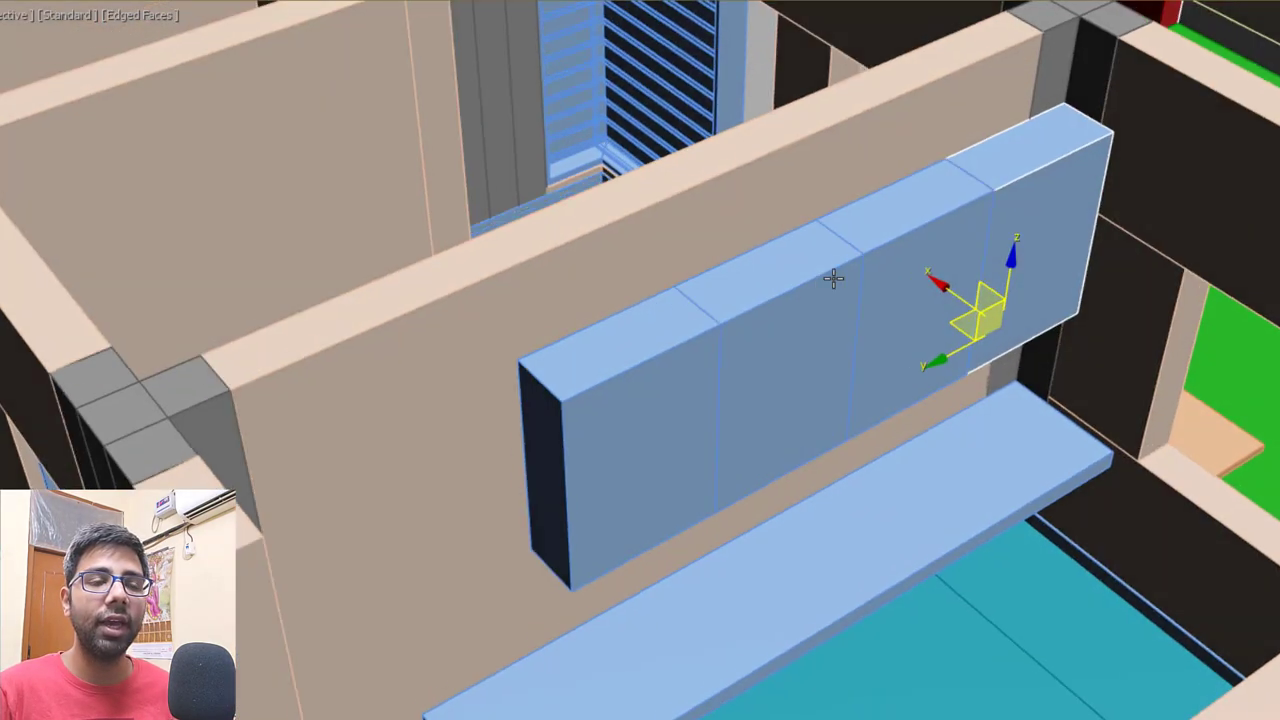
pyautogui.moveTo(980, 253); pyautogui.dragTo(994, 183, button='middle')
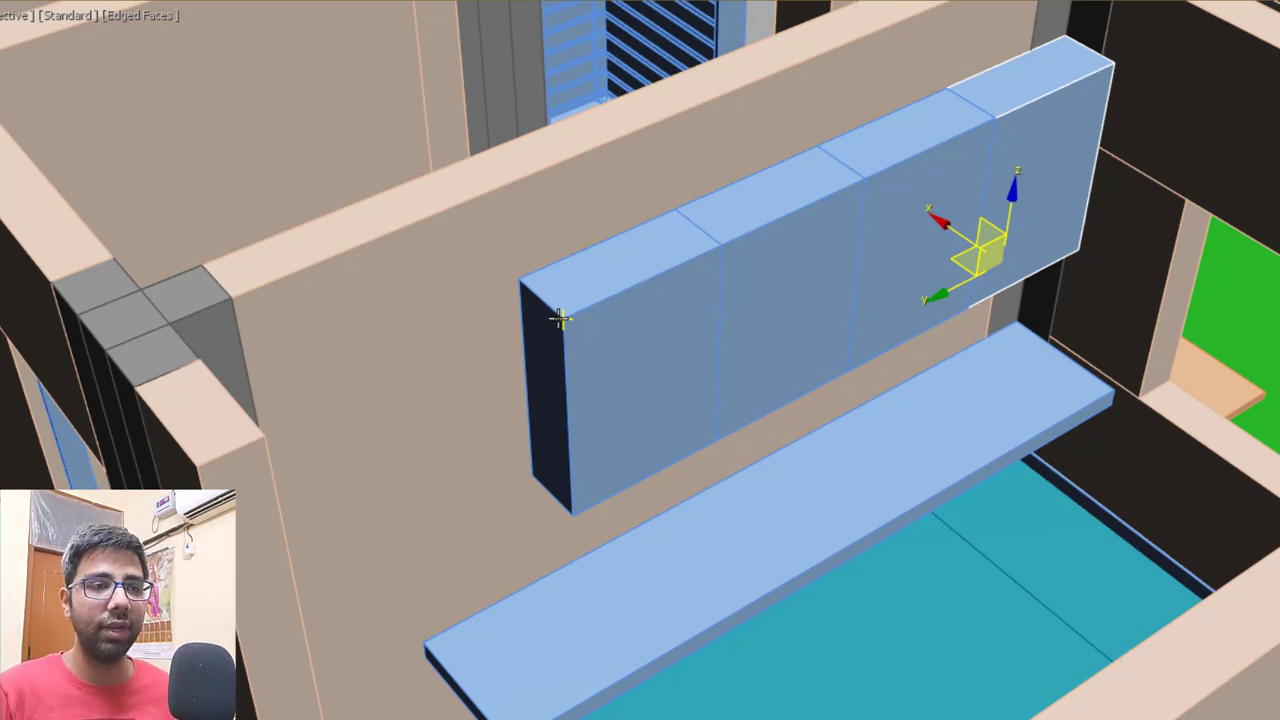
pyautogui.keyDown('alt'); pyautogui.moveTo(560, 318); pyautogui.dragTo(700, 333, button='middle'); pyautogui.keyUp('alt')
pyautogui.click(668, 236)
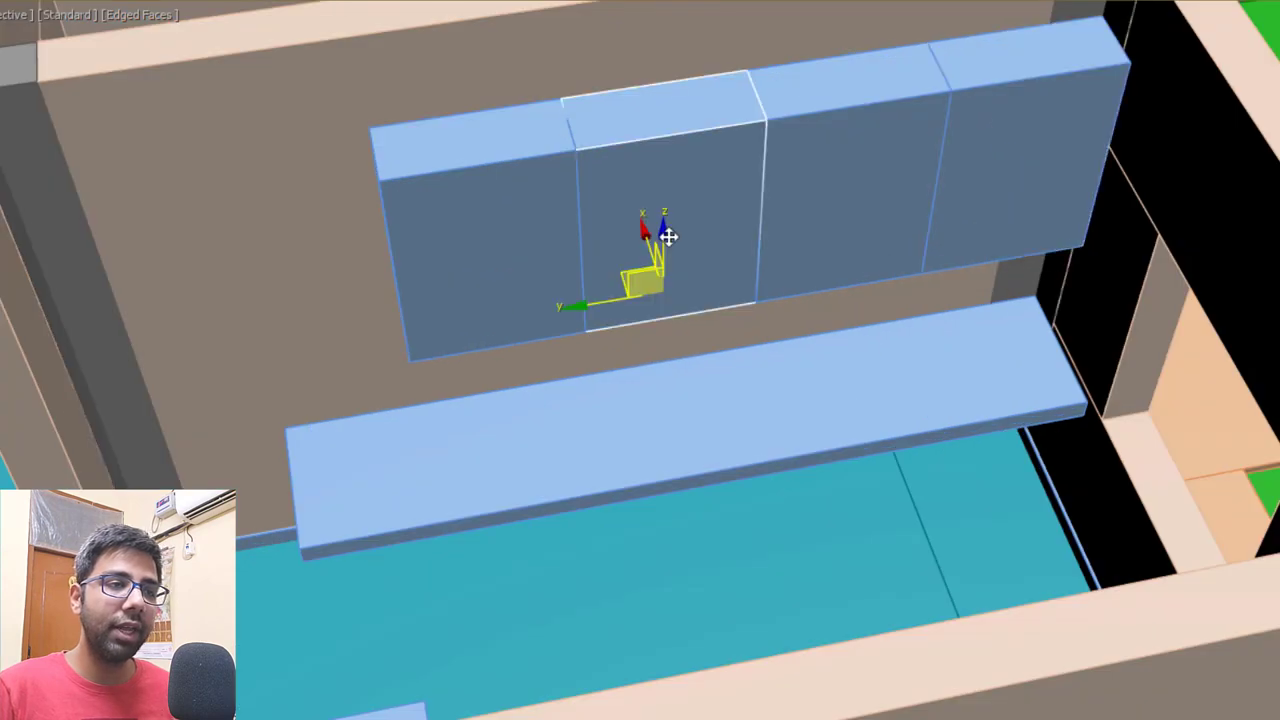
pyautogui.scroll(5, 587, 216)
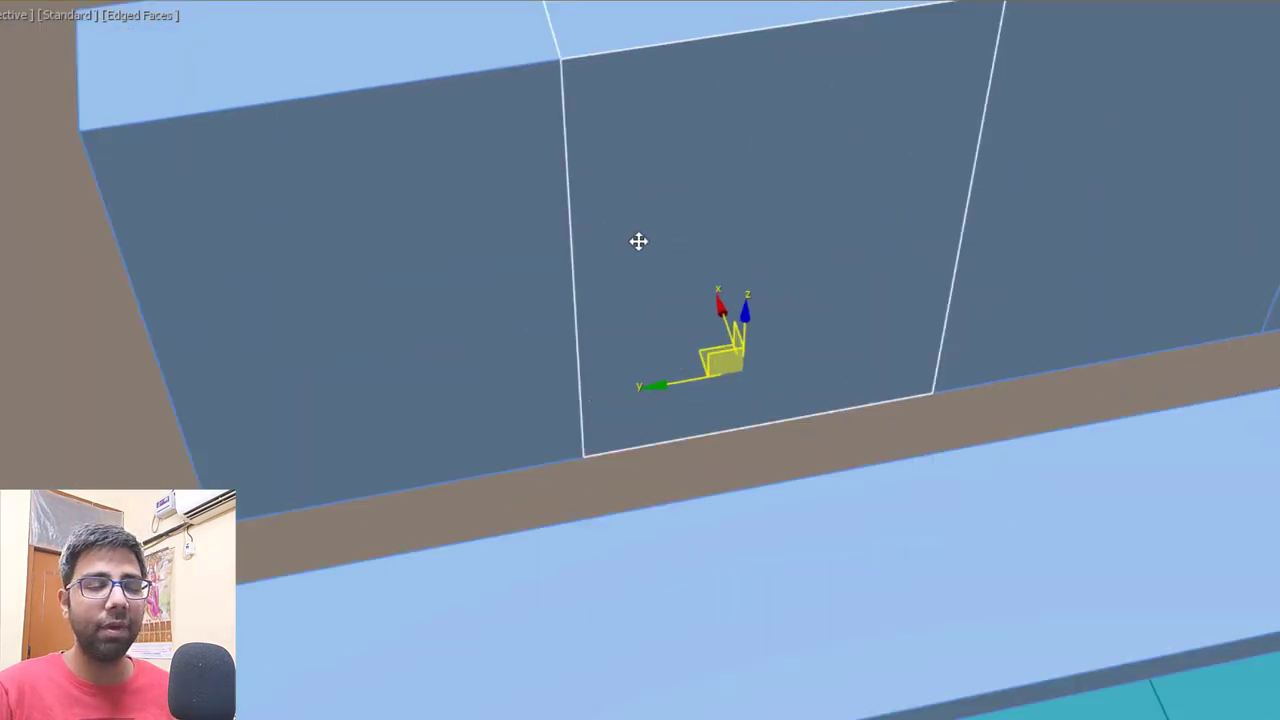
pyautogui.scroll(-5, 638, 241)
pyautogui.scroll(2, 565, 465)
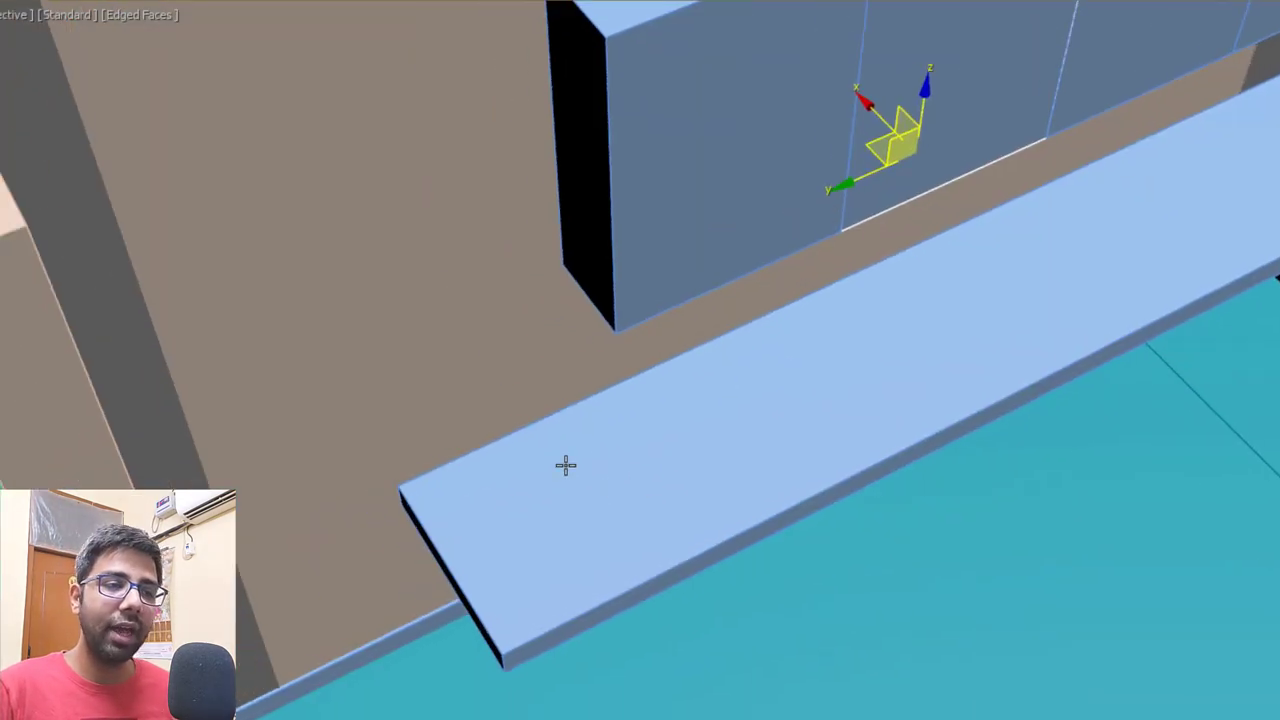
# Set the original wall box's length to 3' and snap it down onto the top of the slab at the window-side corner.
pyautogui.moveTo(1038, 267); pyautogui.dragTo(641, 474, button='middle')
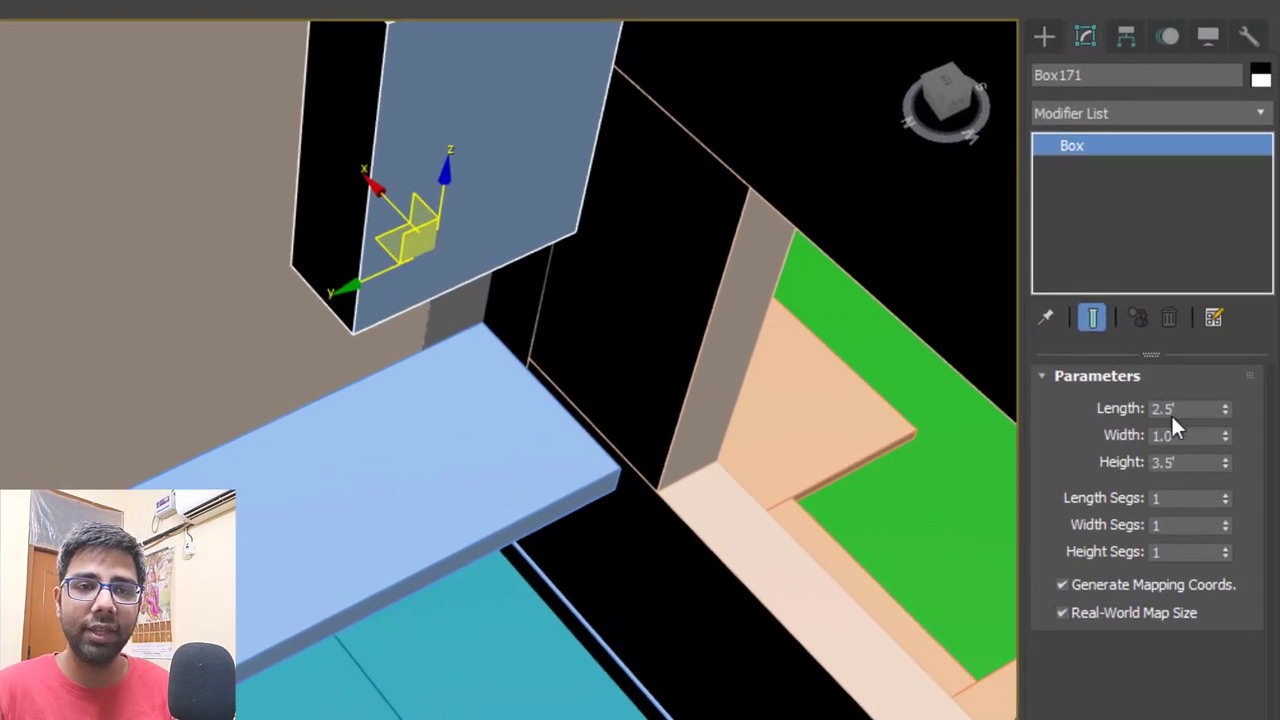
pyautogui.doubleClick(1168, 409)
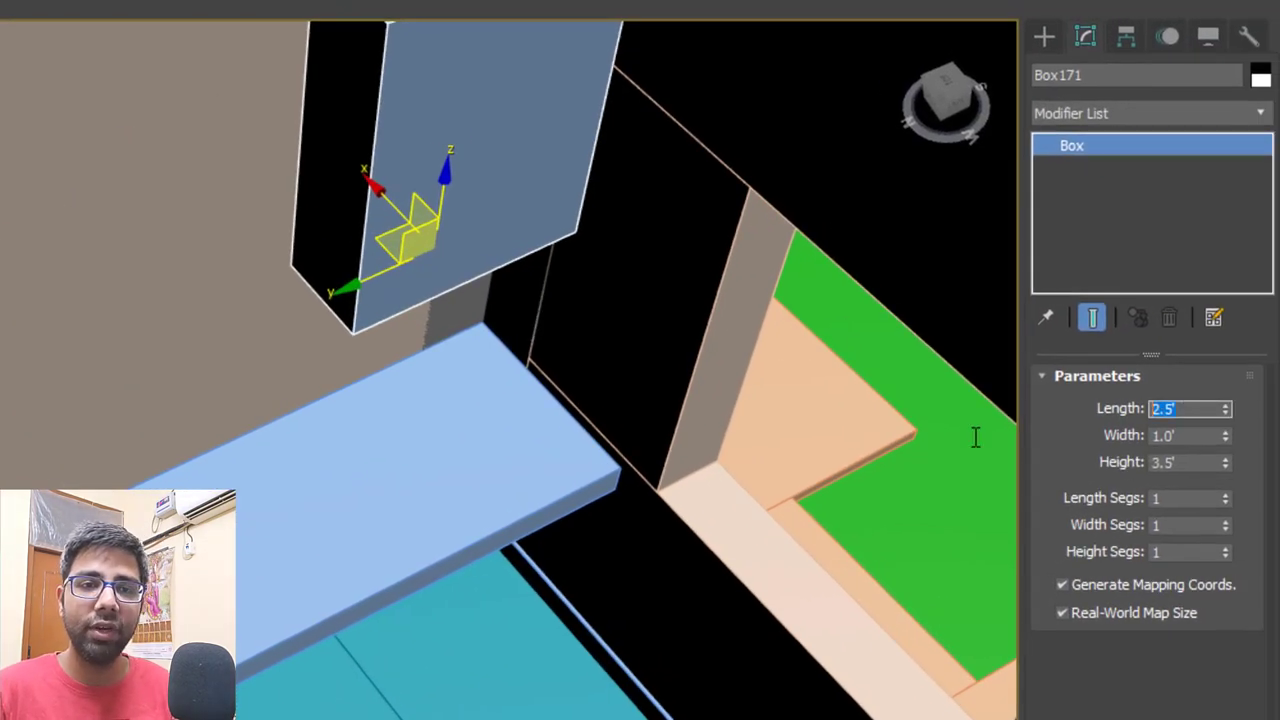
pyautogui.press('Return')
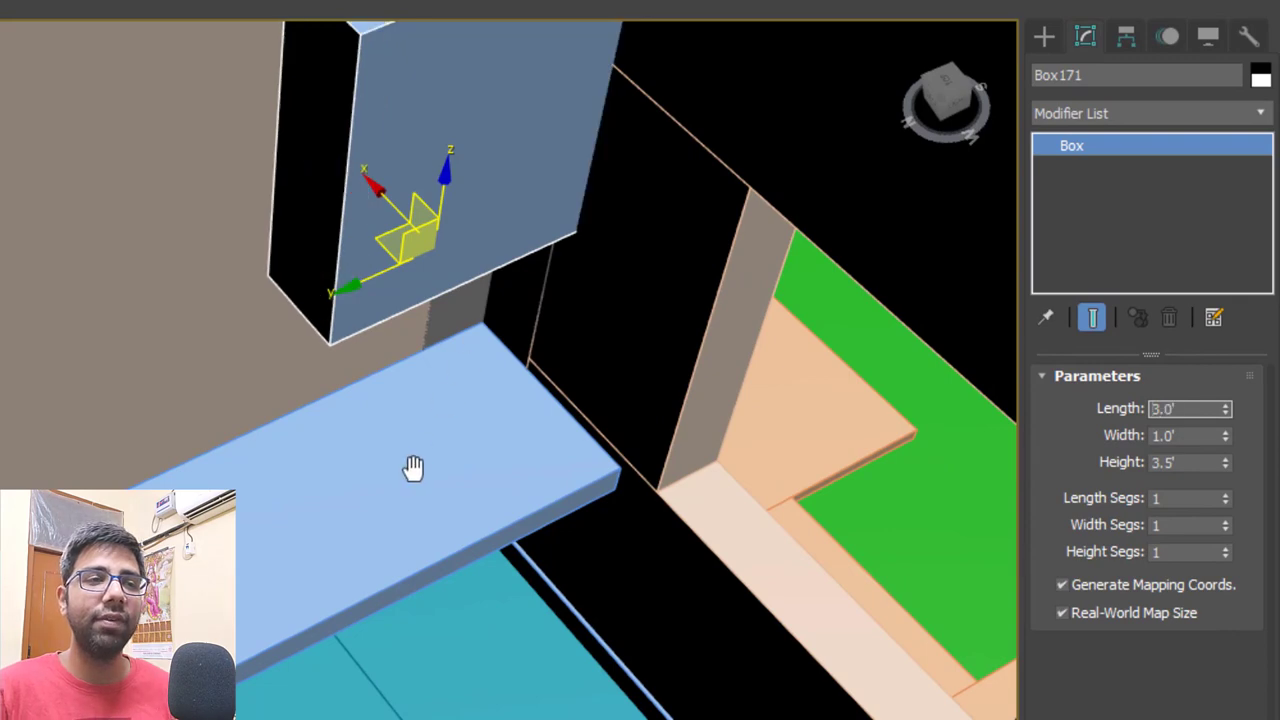
pyautogui.press('F3')
pyautogui.moveTo(417, 391); pyautogui.dragTo(360, 590)
pyautogui.press('F3')
pyautogui.scroll(-4, 291, 500)
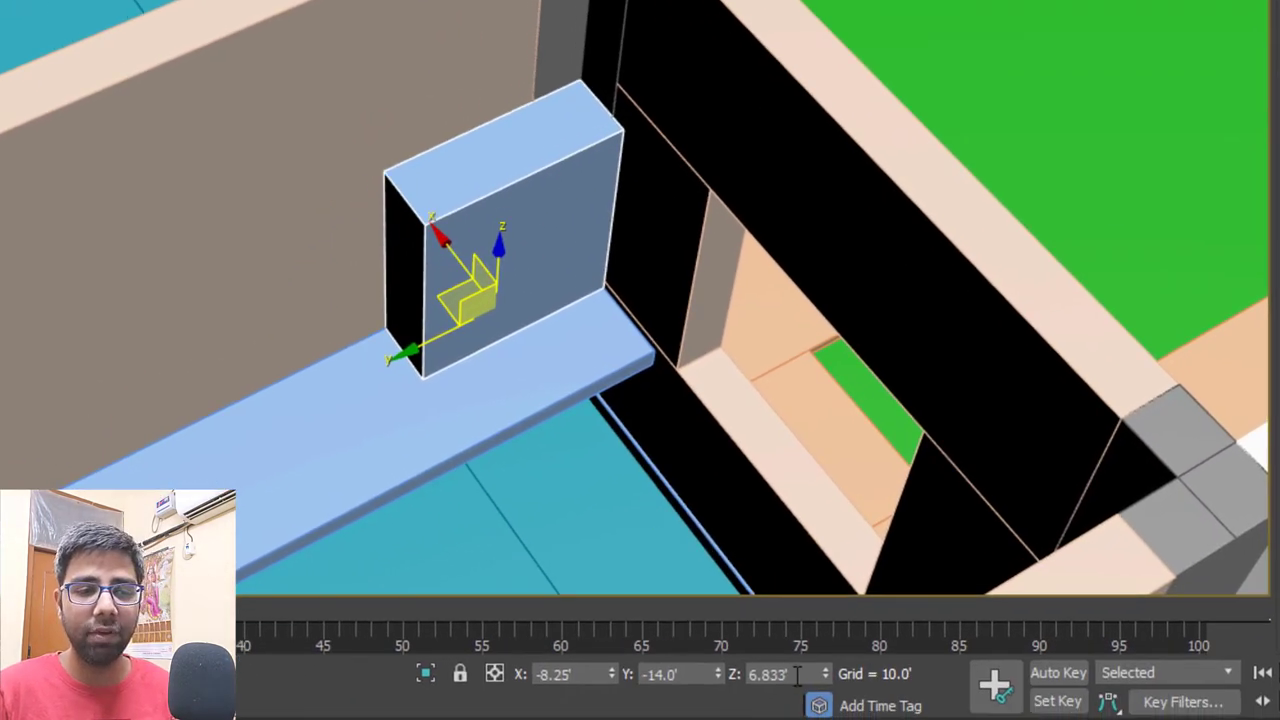
# Set the 3' box's Z position to 9' and make 3 snapped copies end to end along the wall.
pyautogui.write('9')
pyautogui.press('Return')
pyautogui.scroll(3, 706, 137)
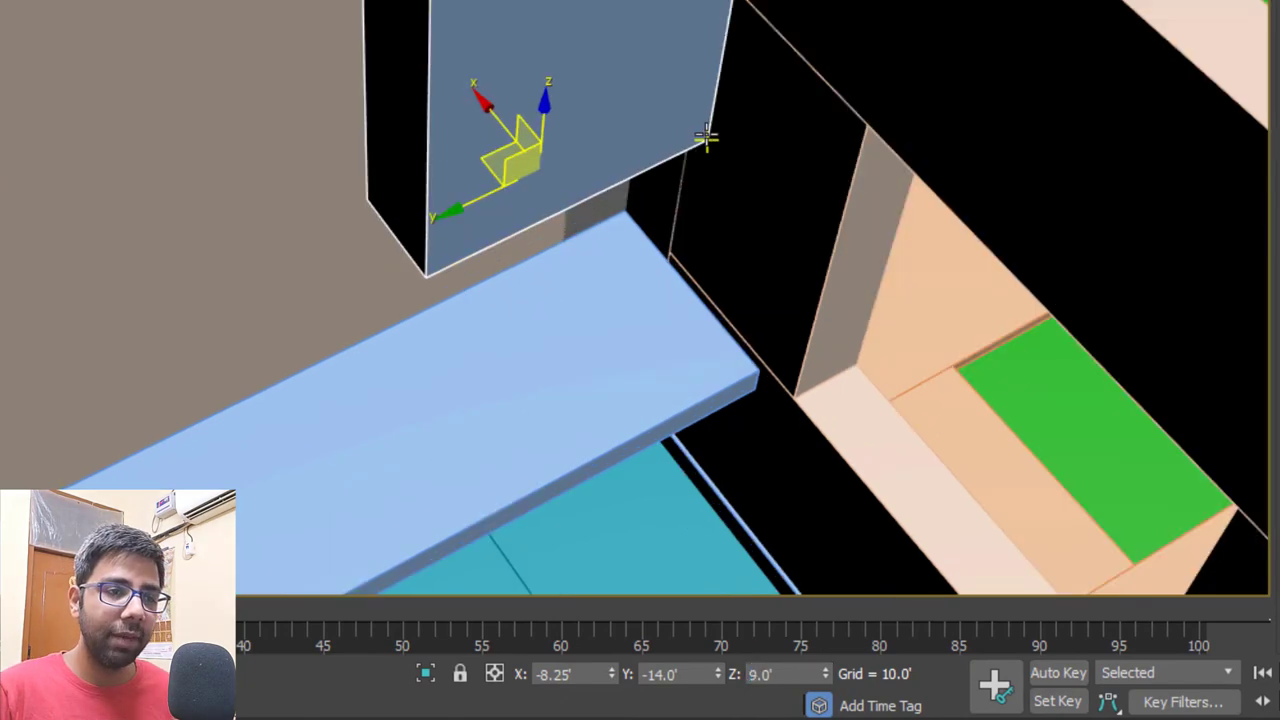
pyautogui.keyDown('shift'); pyautogui.moveTo(706, 137); pyautogui.dragTo(427, 277); pyautogui.keyUp('shift')
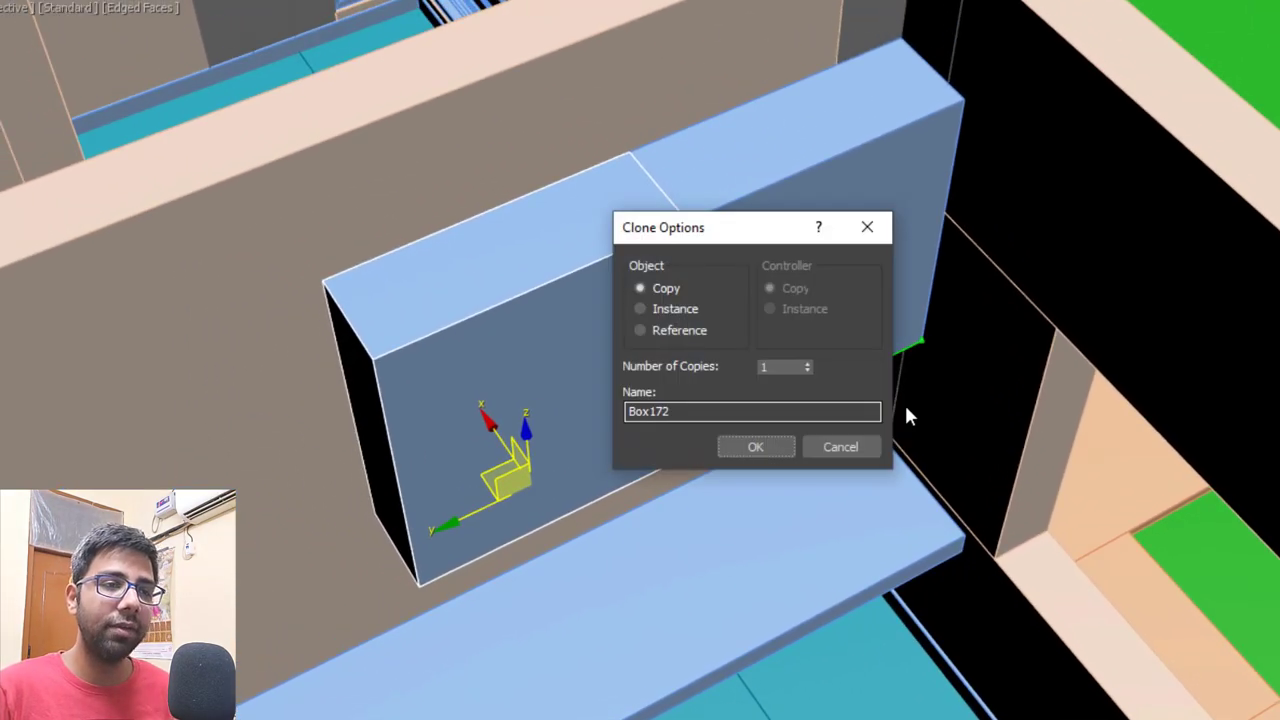
pyautogui.moveTo(781, 368); pyautogui.dragTo(639, 386)
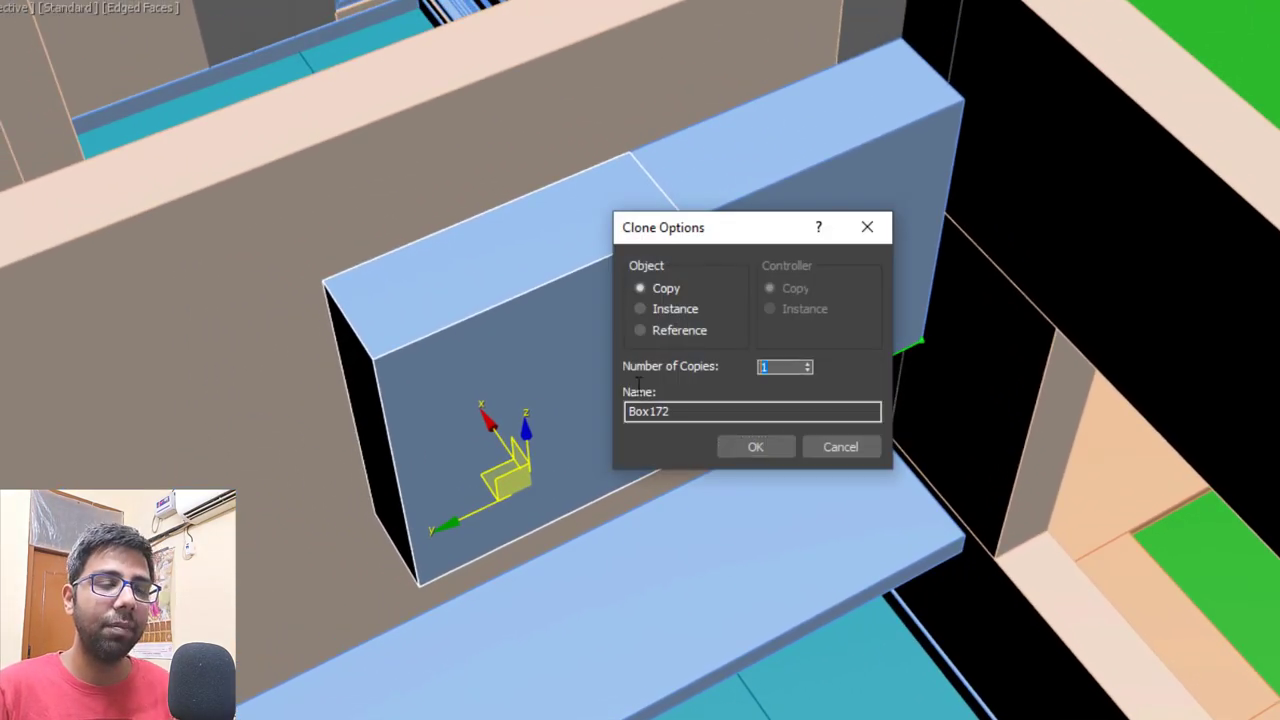
pyautogui.click(766, 443)
pyautogui.scroll(-5, 802, 290)
pyautogui.scroll(5, 508, 524)
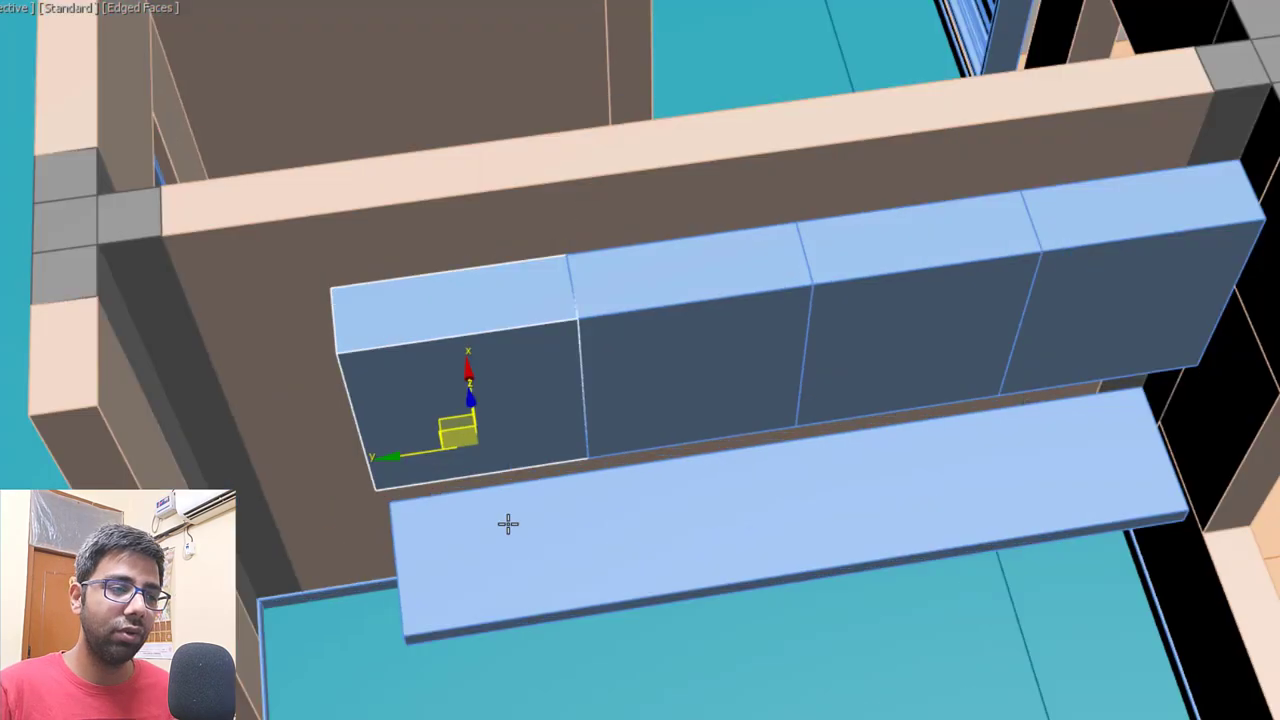
# Examine the row of raised wall boxes, the slab beneath it and the opposite wall of the room.
pyautogui.click(530, 561)
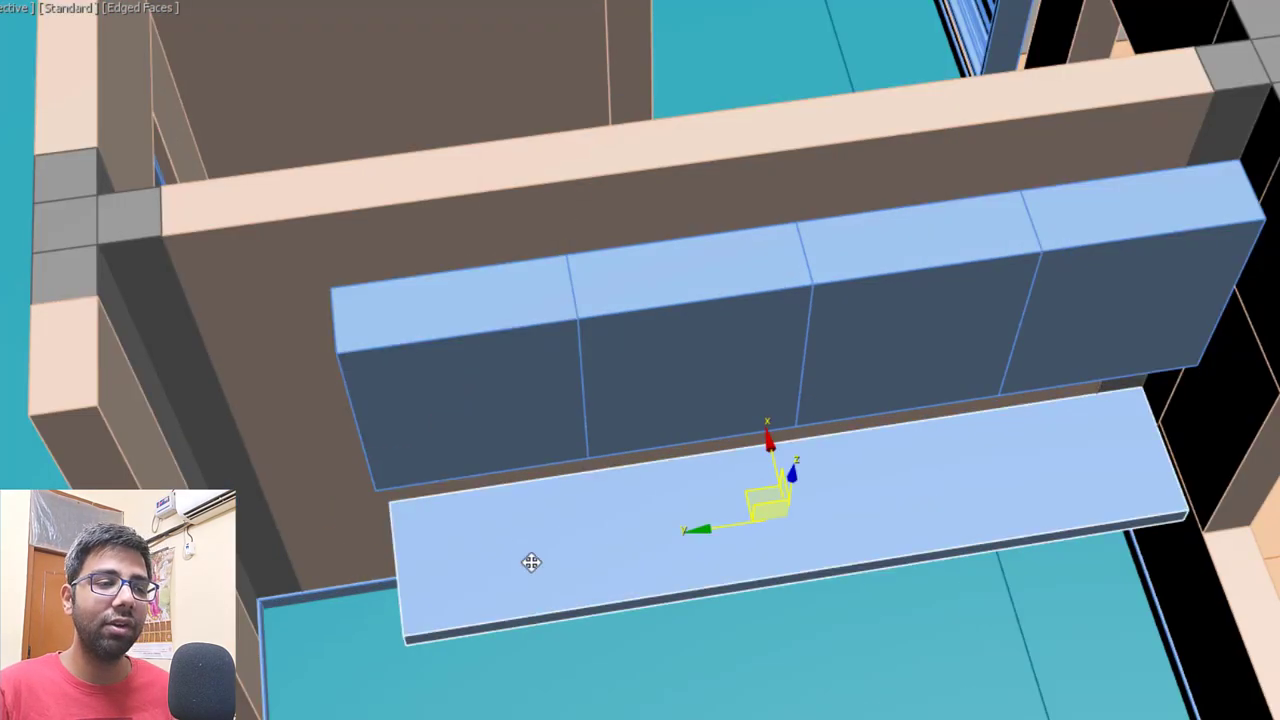
pyautogui.click(567, 410)
pyautogui.click(706, 400)
pyautogui.click(1068, 360)
pyautogui.scroll(-2, 782, 375)
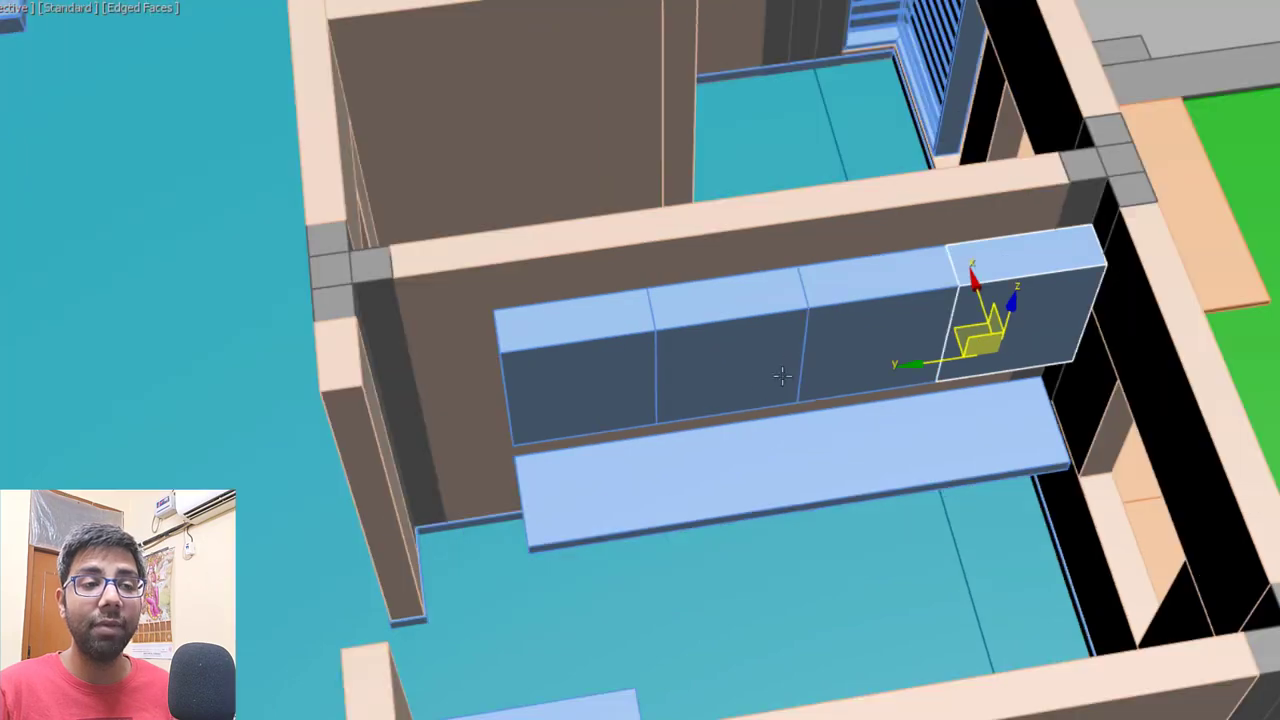
pyautogui.keyDown('alt'); pyautogui.moveTo(779, 390); pyautogui.dragTo(597, 415, button='middle'); pyautogui.keyUp('alt')
pyautogui.scroll(4, 597, 415)
pyautogui.click(535, 355)
pyautogui.scroll(-4, 494, 323)
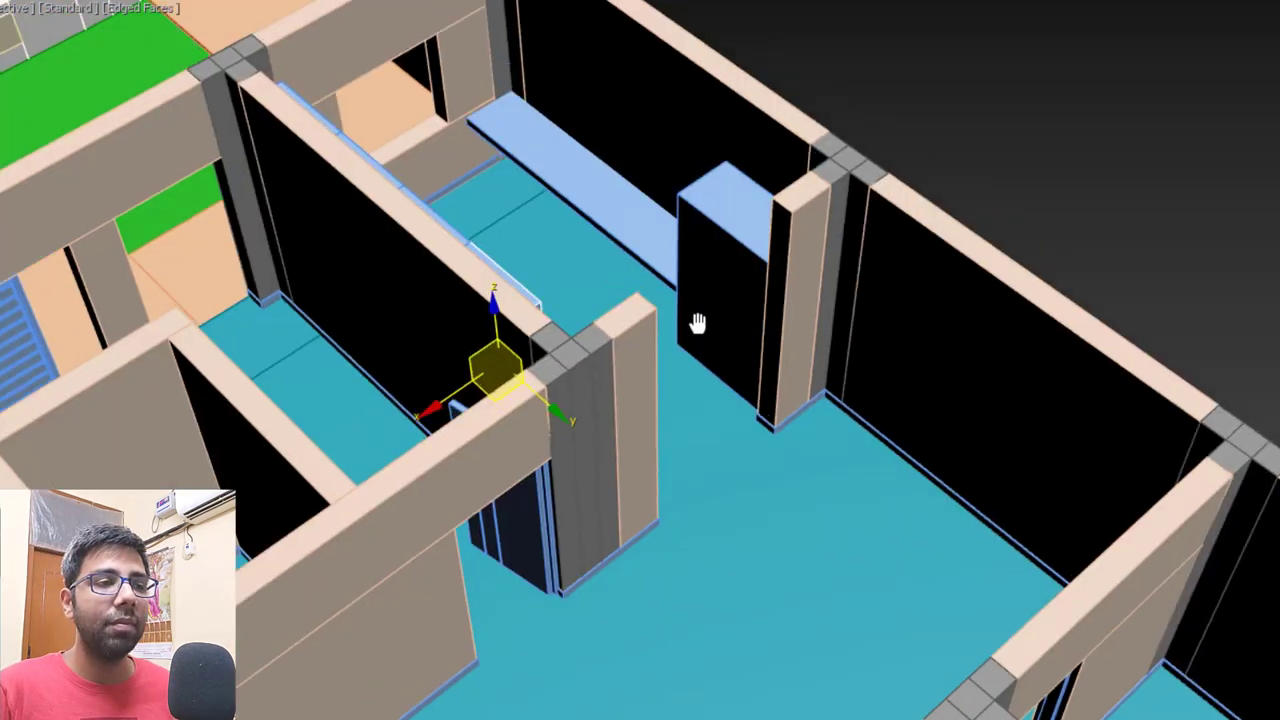
pyautogui.moveTo(697, 323); pyautogui.dragTo(789, 505, button='middle')
pyautogui.scroll(3, 646, 274)
pyautogui.moveTo(636, 262); pyautogui.dragTo(691, 337, button='middle')
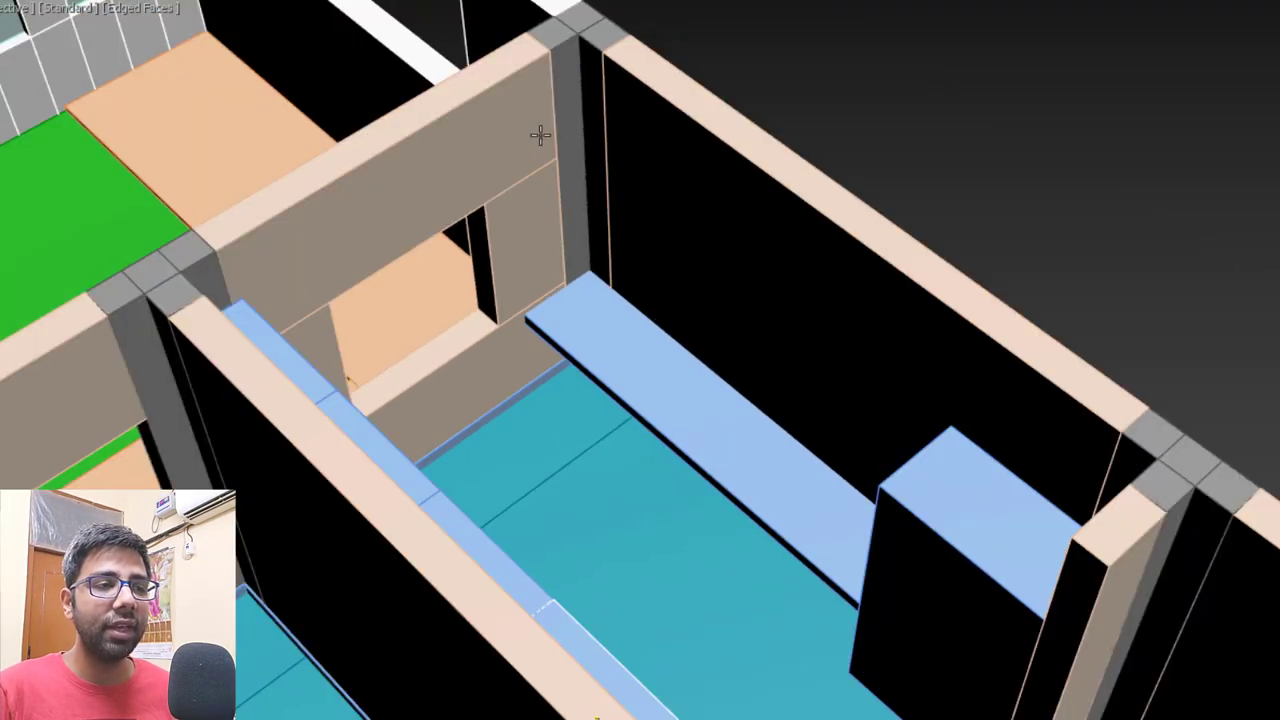
pyautogui.keyDown('alt'); pyautogui.moveTo(705, 248); pyautogui.dragTo(731, 247, button='middle'); pyautogui.keyUp('alt')
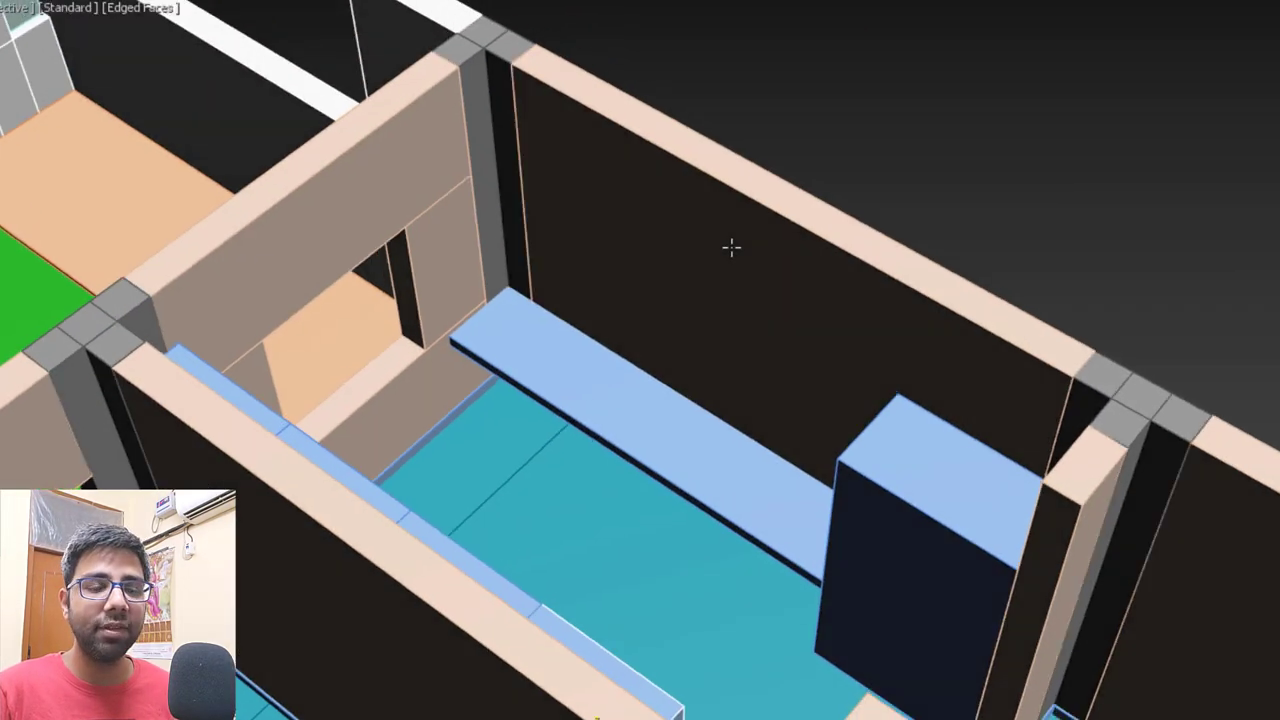
# Copy the 4-inch slab upward, snapping the copy to the top corner of the tall cupboard.
pyautogui.click(710, 445)
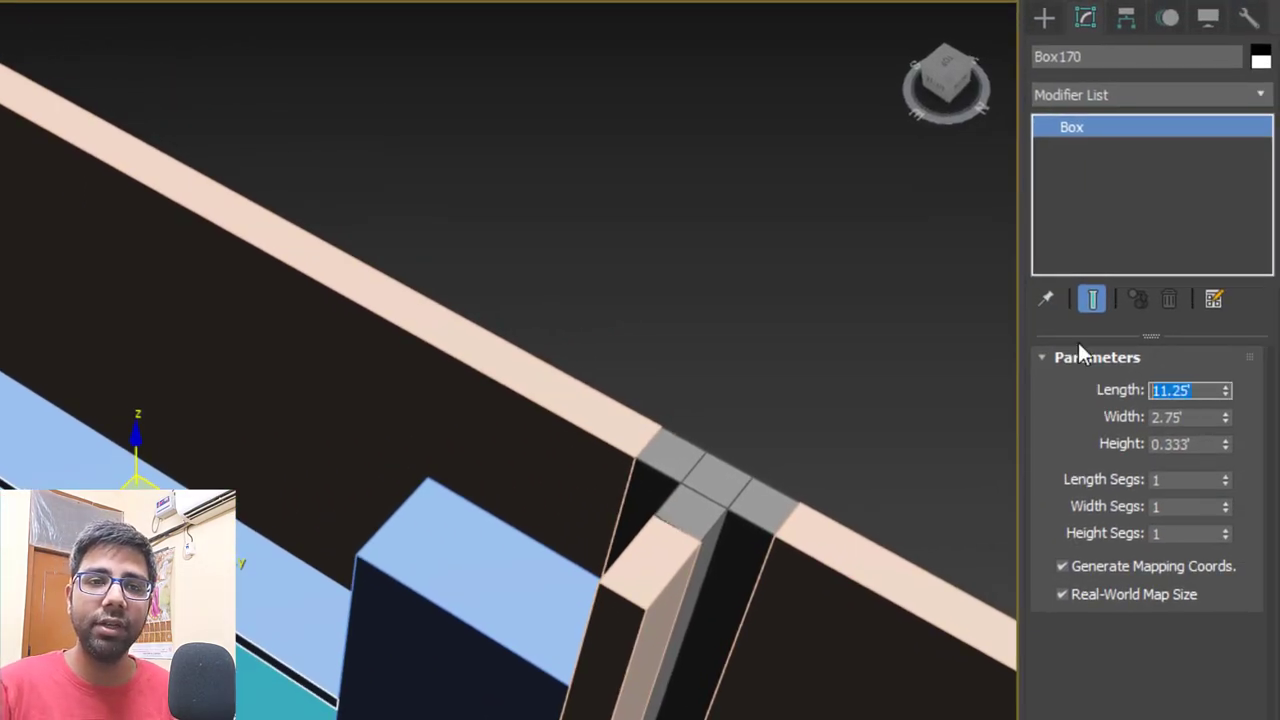
pyautogui.click(684, 214)
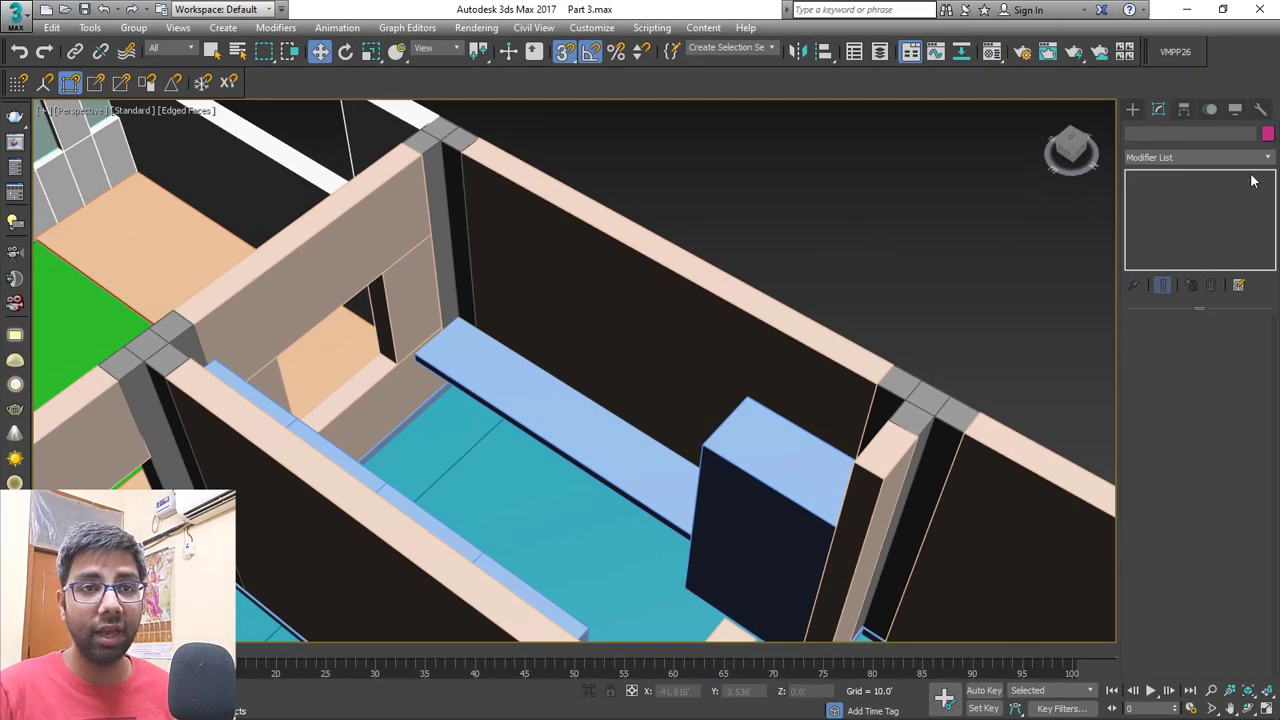
pyautogui.click(1133, 110)
pyautogui.click(1170, 211)
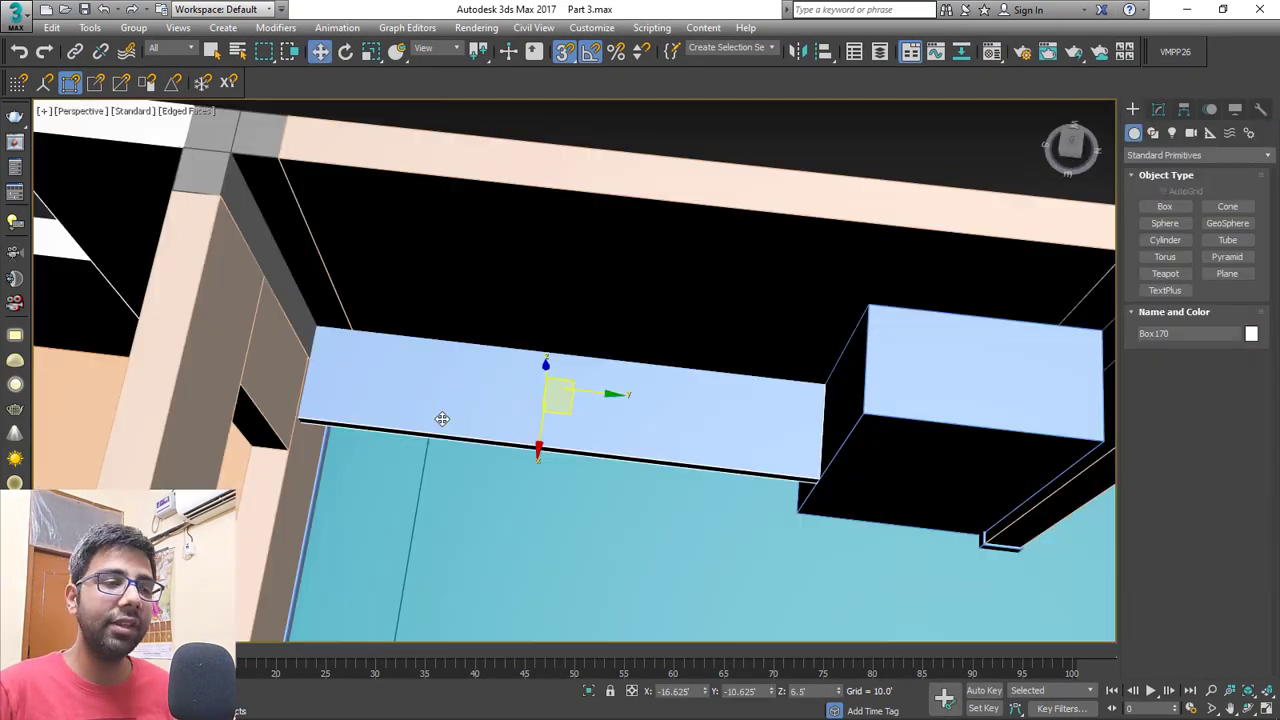
pyautogui.keyDown('alt'); pyautogui.moveTo(419, 408); pyautogui.dragTo(470, 375, button='middle'); pyautogui.keyUp('alt')
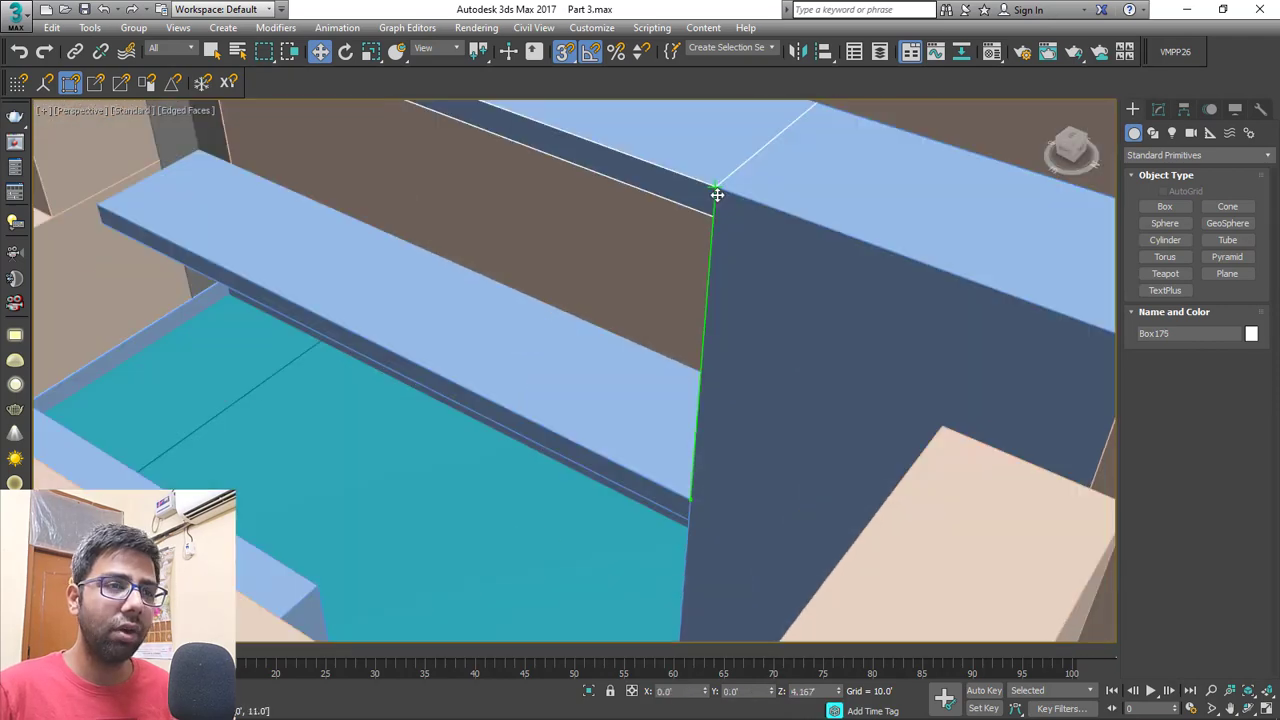
pyautogui.keyDown('shift'); pyautogui.moveTo(717, 195); pyautogui.dragTo(717, 196); pyautogui.keyUp('shift')
pyautogui.click(645, 438)
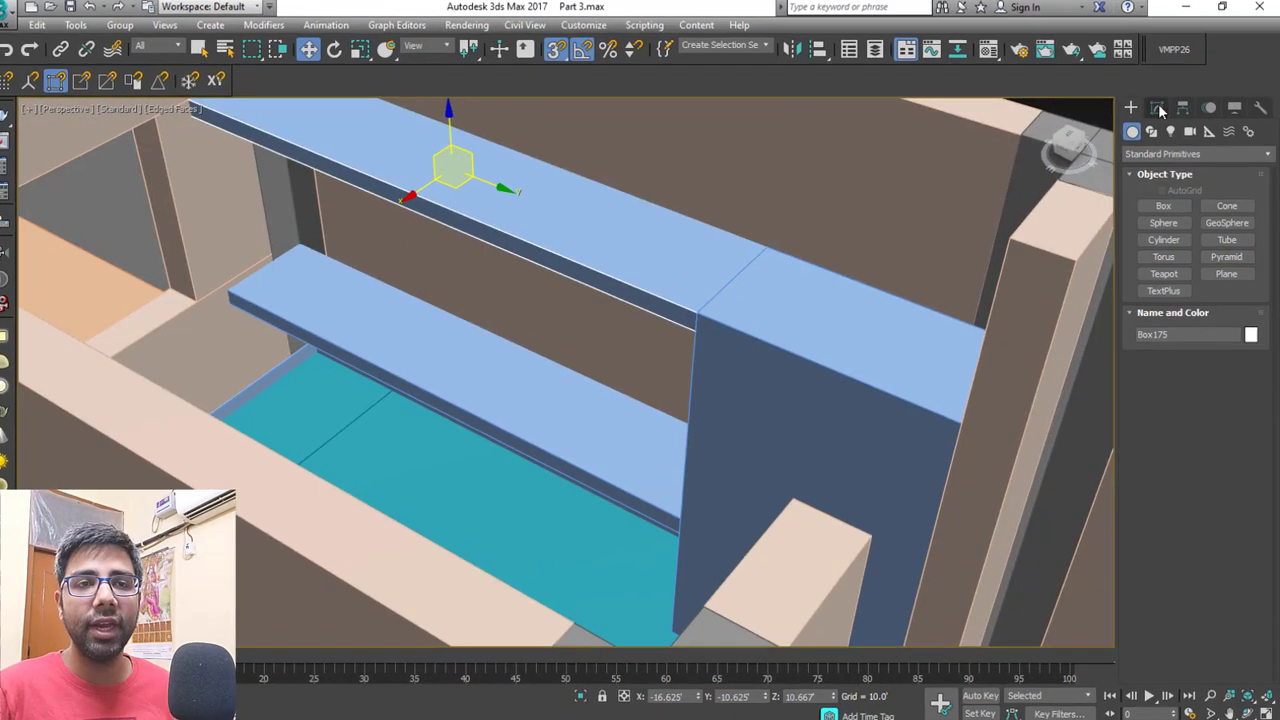
# Set the copied slab's height to 3.5' and its Z position to 9'.
pyautogui.click(1158, 108)
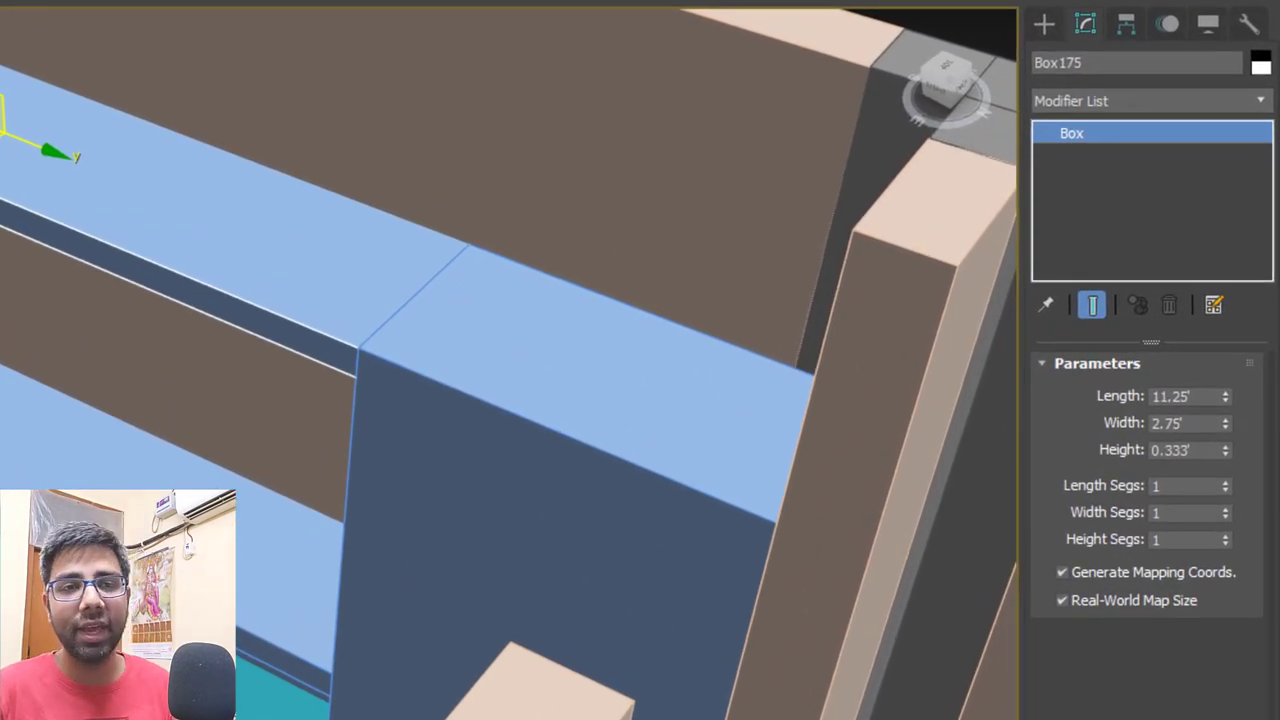
pyautogui.write('3.5')
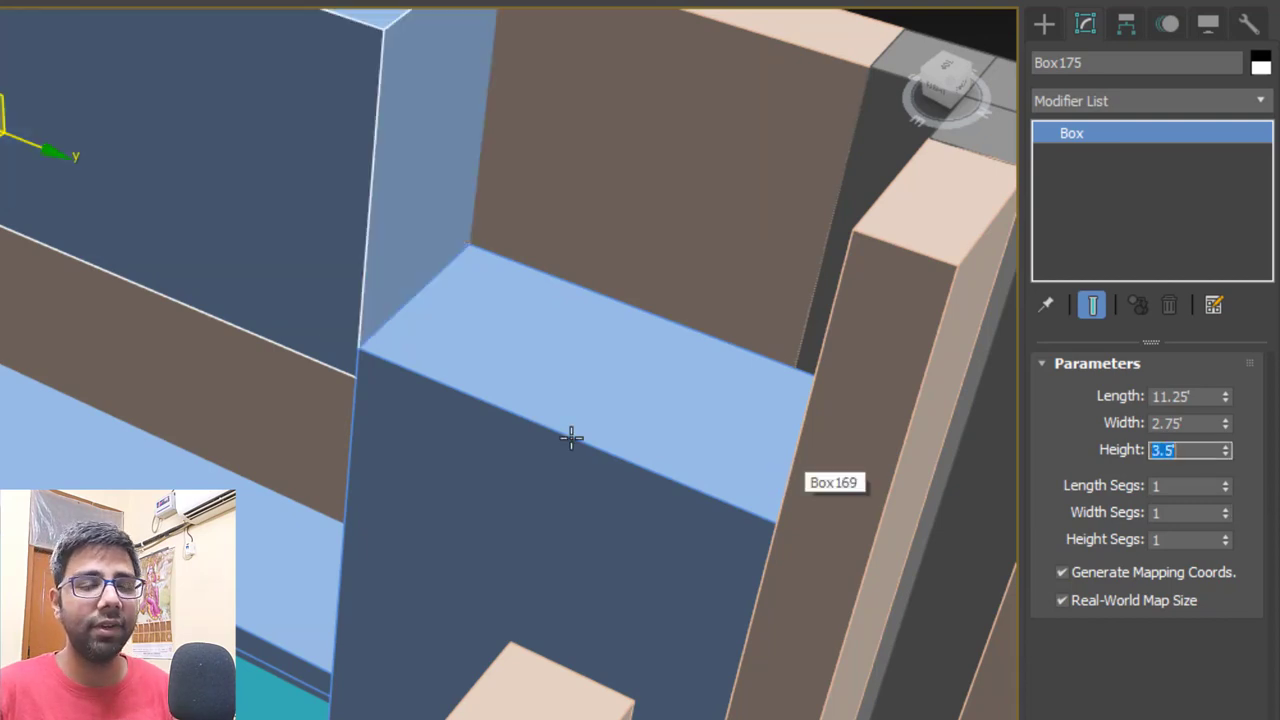
pyautogui.scroll(-3, 560, 425)
pyautogui.moveTo(554, 351); pyautogui.dragTo(471, 374, button='middle')
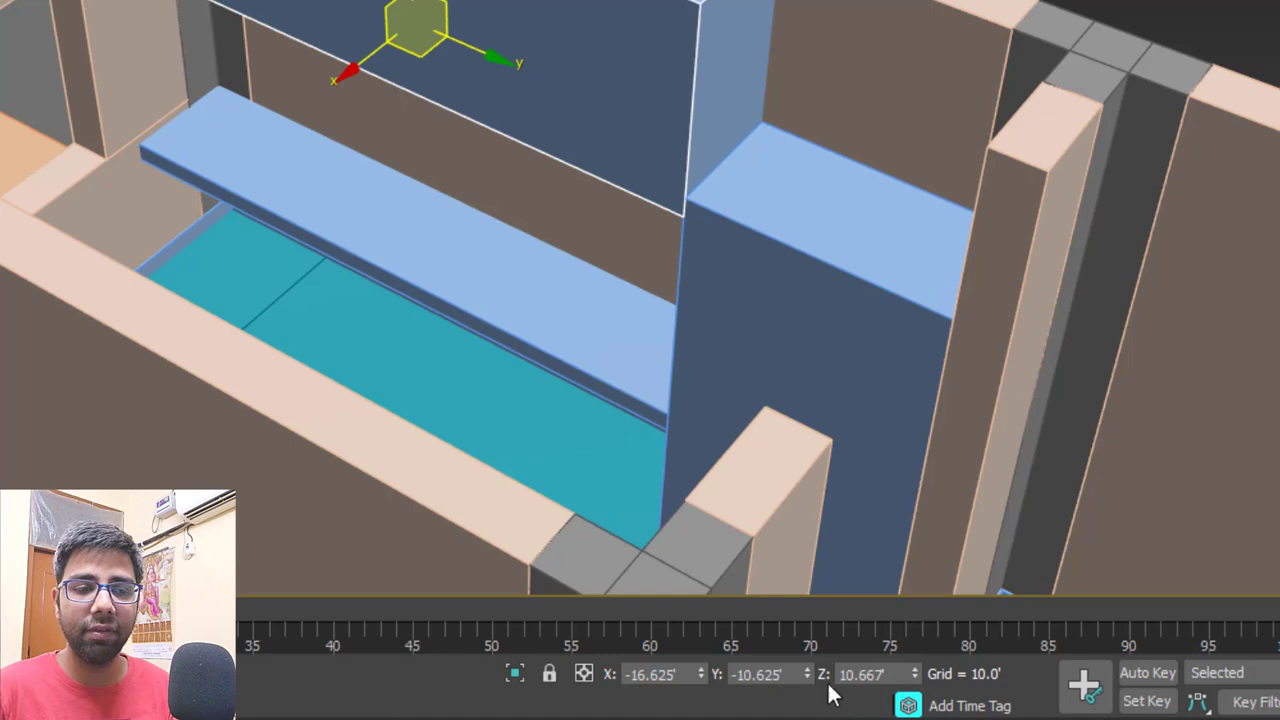
pyautogui.doubleClick(860, 675)
pyautogui.write('9')
pyautogui.press('Return')
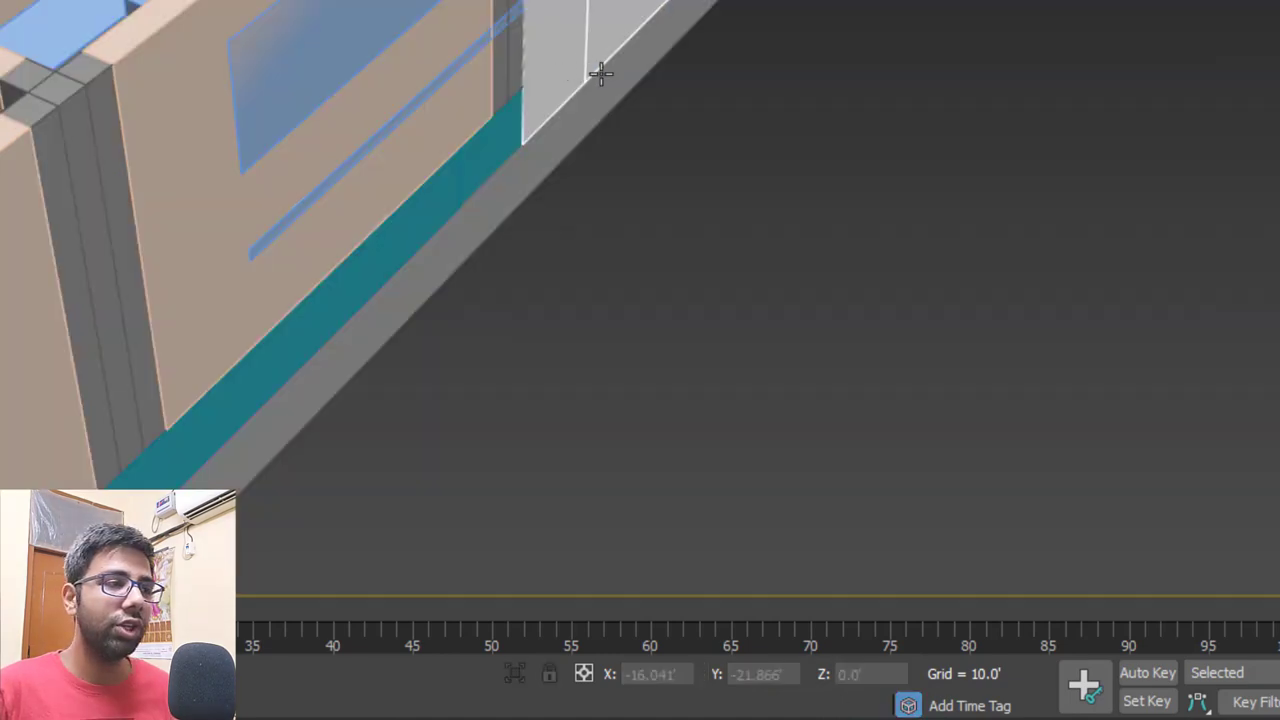
# Examine how the raised 3.5' box sits above the lower slab and beside the tall cupboard.
pyautogui.keyDown('alt'); pyautogui.moveTo(600, 71); pyautogui.dragTo(764, 52, button='middle'); pyautogui.keyUp('alt')
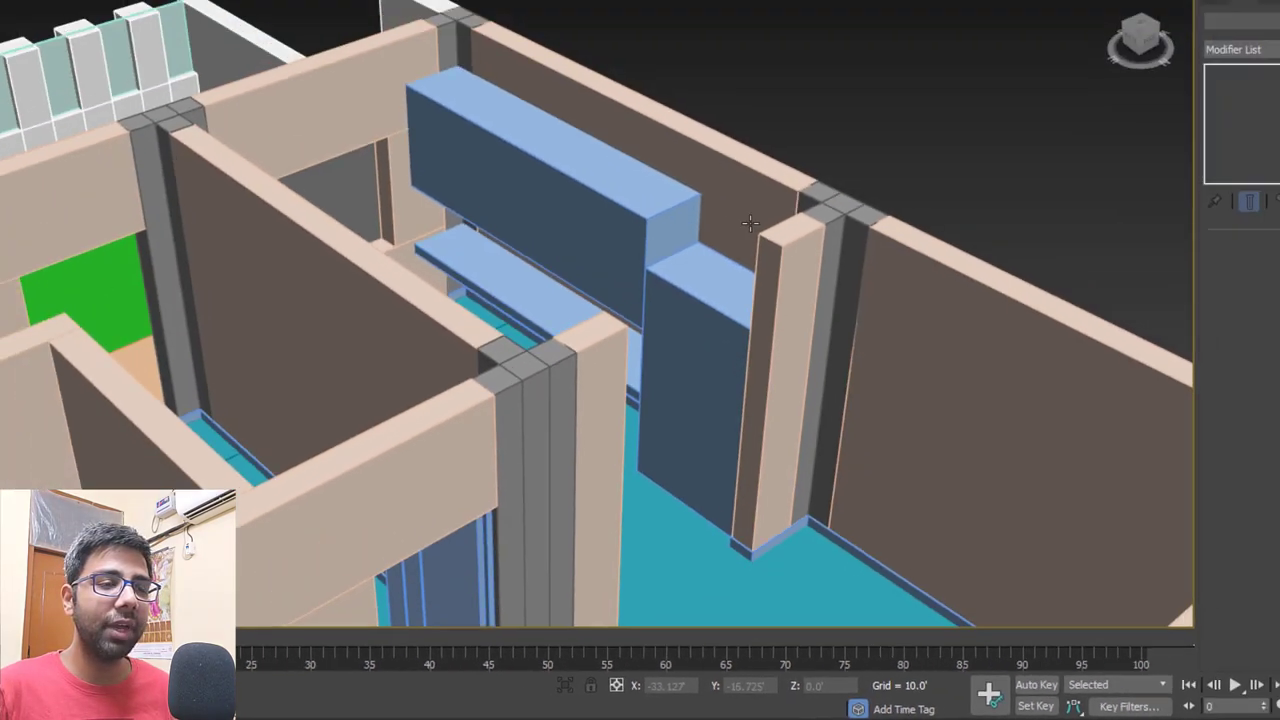
pyautogui.scroll(5, 662, 247)
pyautogui.click(617, 216)
pyautogui.scroll(-2, 630, 245)
pyautogui.moveTo(636, 260)
pyautogui.keyDown('alt'); pyautogui.mouseDown(button='middle')
pyautogui.moveTo(635, 247)
pyautogui.moveTo(638, 257)
pyautogui.mouseUp(button='middle'); pyautogui.keyUp('alt')
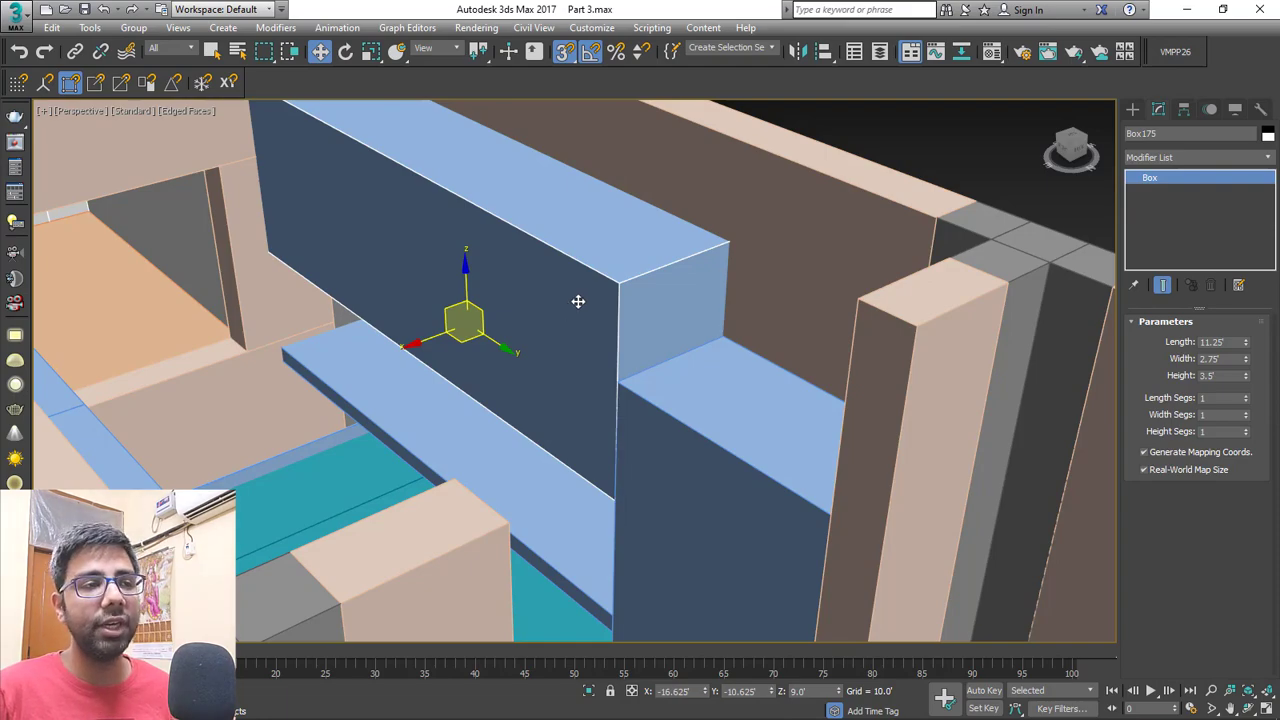
pyautogui.scroll(-3, 578, 290)
pyautogui.keyDown('alt'); pyautogui.moveTo(578, 289); pyautogui.dragTo(484, 190, button='middle'); pyautogui.keyUp('alt')
pyautogui.keyDown('alt'); pyautogui.moveTo(501, 343); pyautogui.dragTo(740, 318, button='middle'); pyautogui.keyUp('alt')
pyautogui.scroll(3, 886, 346)
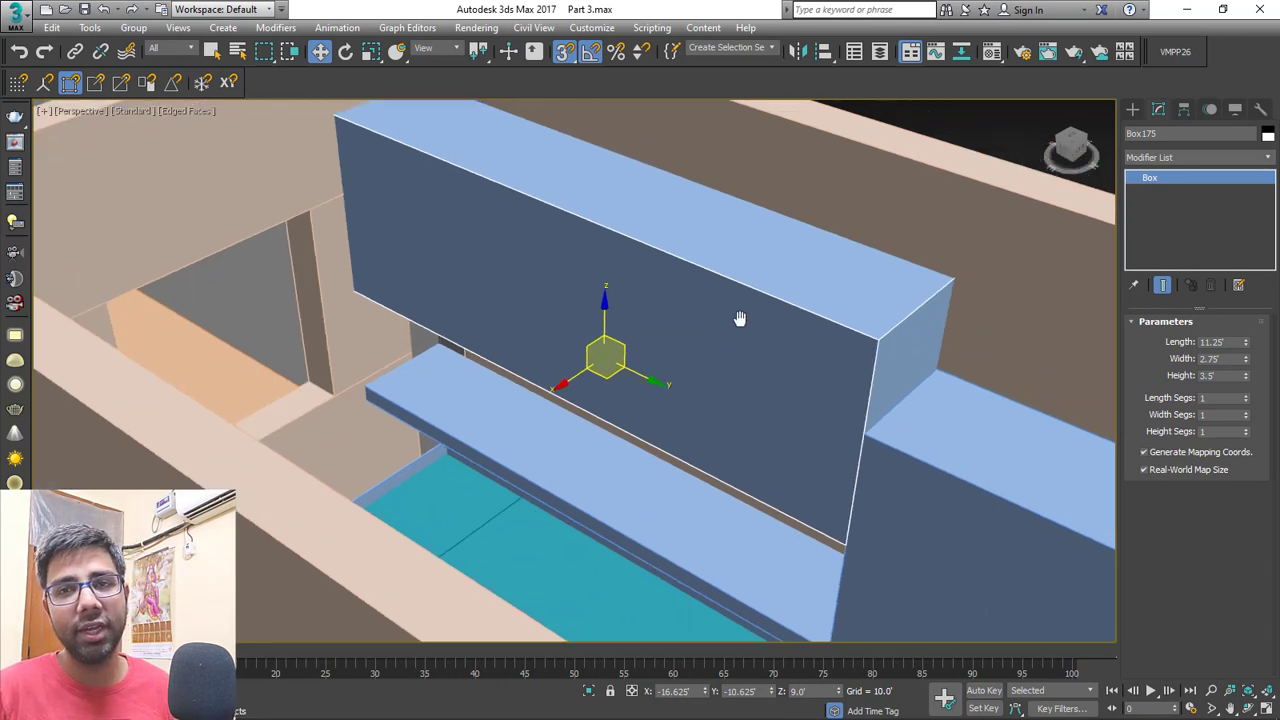
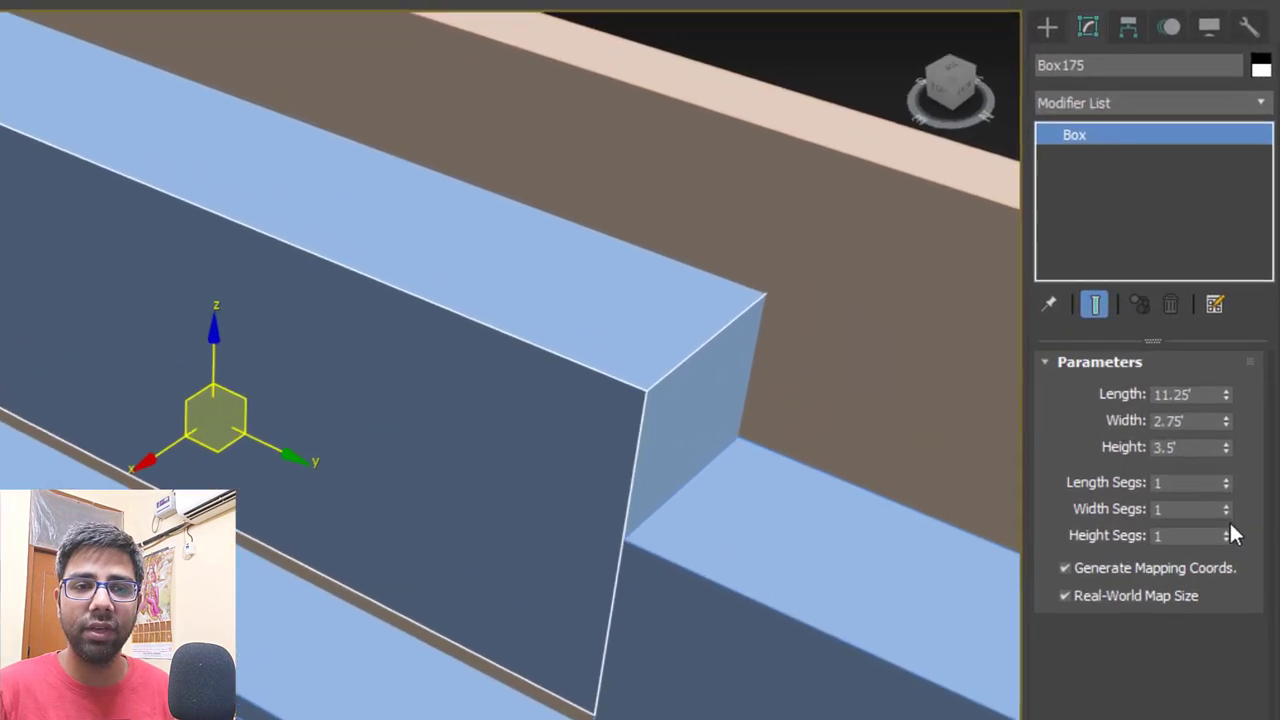
# Divide the raised box into 4 length segments.
pyautogui.click(1245, 395)
pyautogui.click(1226, 481)
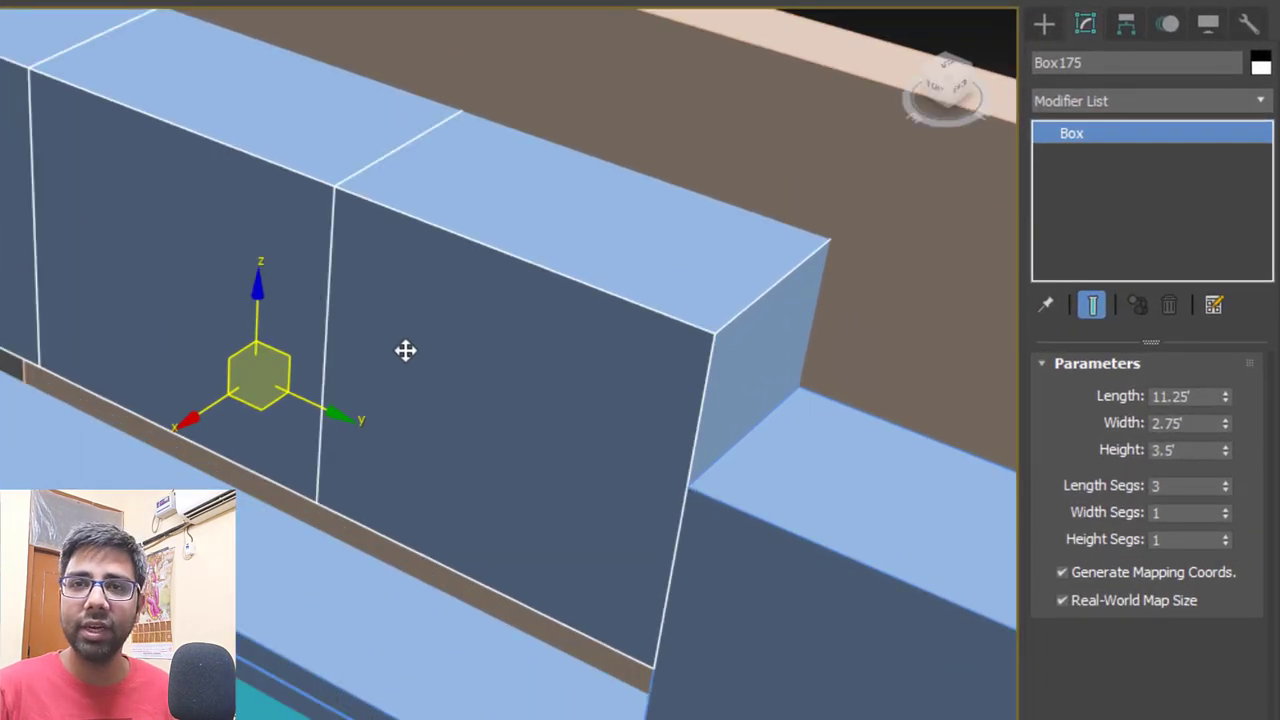
pyautogui.keyDown('alt'); pyautogui.moveTo(405, 350); pyautogui.dragTo(251, 390, button='middle'); pyautogui.keyUp('alt')
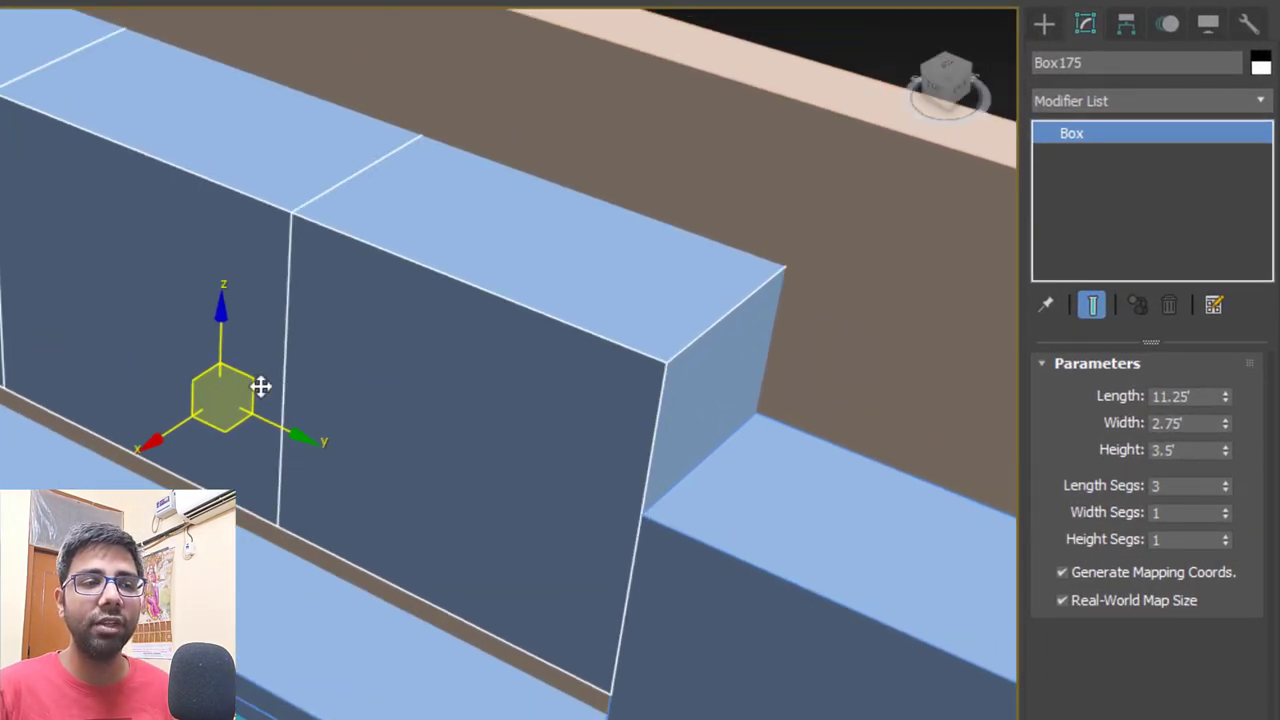
pyautogui.click(1226, 481)
pyautogui.keyDown('alt'); pyautogui.moveTo(360, 457); pyautogui.dragTo(312, 464, button='middle'); pyautogui.keyUp('alt')
pyautogui.scroll(3, 364, 468)
pyautogui.scroll(-3, 364, 468)
pyautogui.moveTo(569, 440); pyautogui.dragTo(484, 412, button='middle')
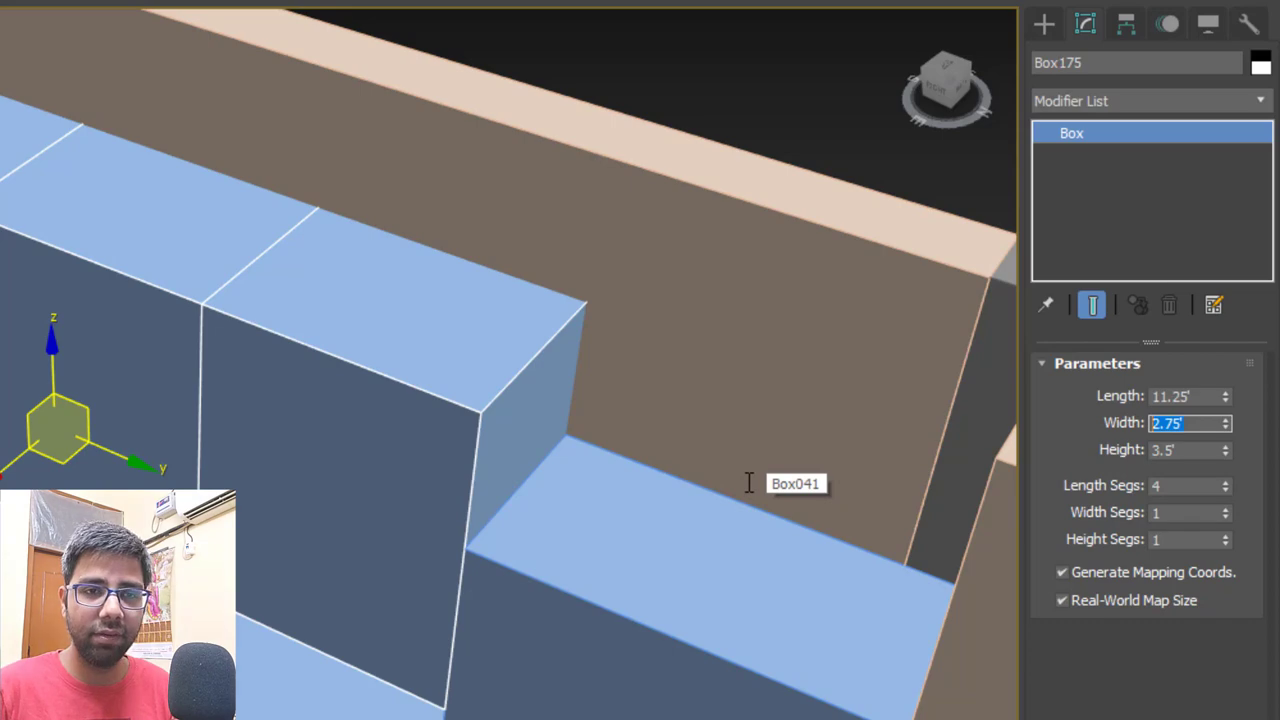
# Set the raised box's width to 1.5' and, in wireframe display, snap its back corner to the tall cupboard's rear top corner.
pyautogui.write('1.5')
pyautogui.press('Return')
pyautogui.keyDown('alt'); pyautogui.moveTo(510, 438); pyautogui.dragTo(414, 449, button='middle'); pyautogui.keyUp('alt')
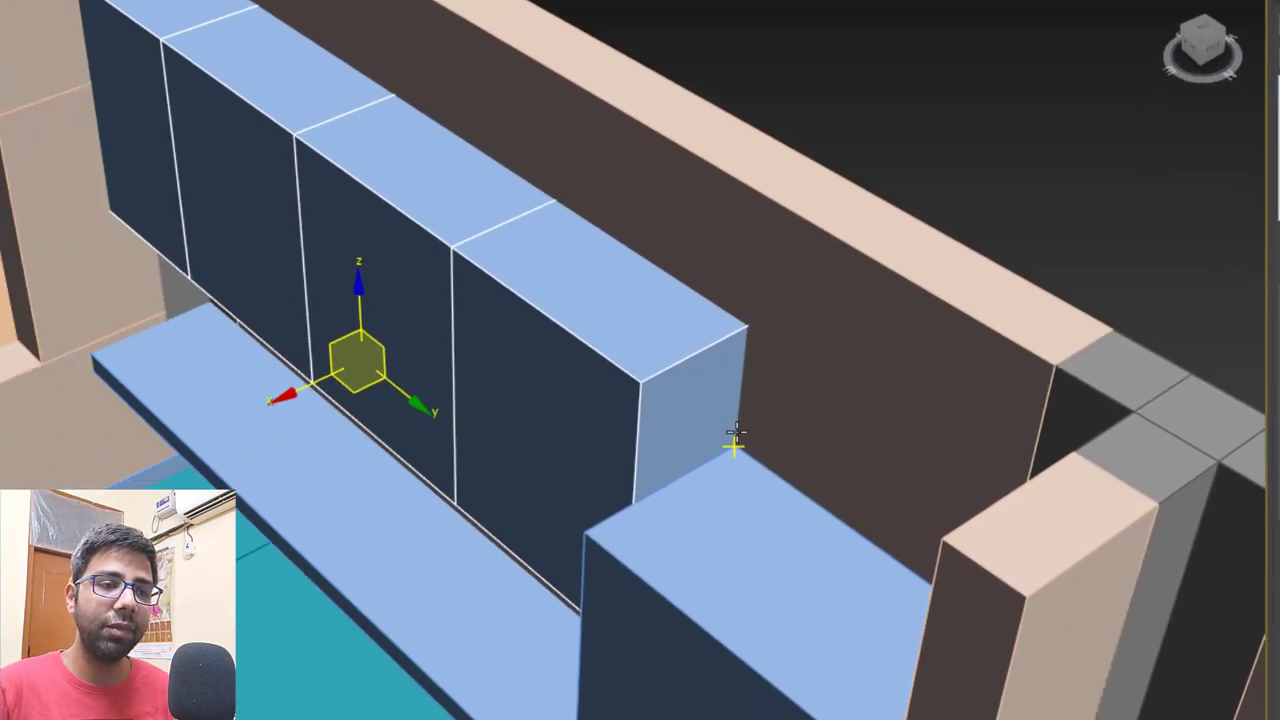
pyautogui.press('F3')
pyautogui.moveTo(882, 370); pyautogui.dragTo(841, 339, button='middle')
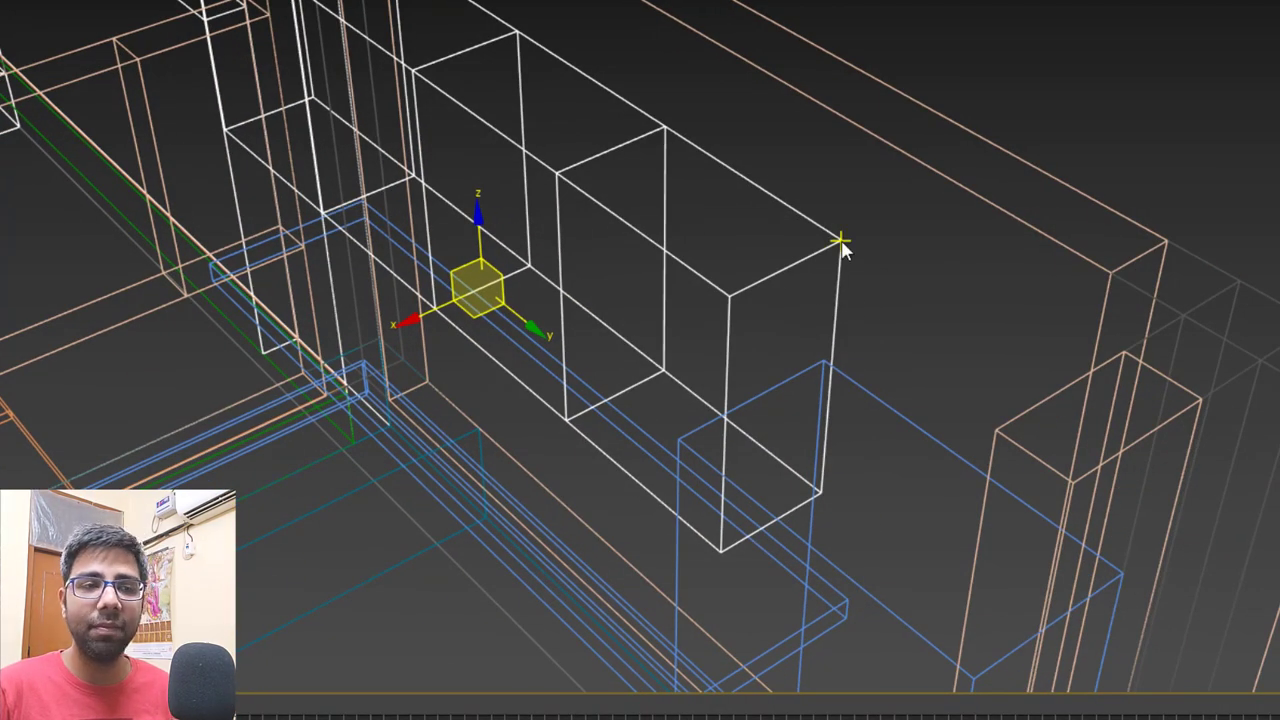
pyautogui.moveTo(841, 242); pyautogui.dragTo(823, 361)
# Set the 1.5' wide box's Z position to 9' and return to shaded display.
pyautogui.doubleClick(962, 674)
pyautogui.write('9')
pyautogui.press('Return')
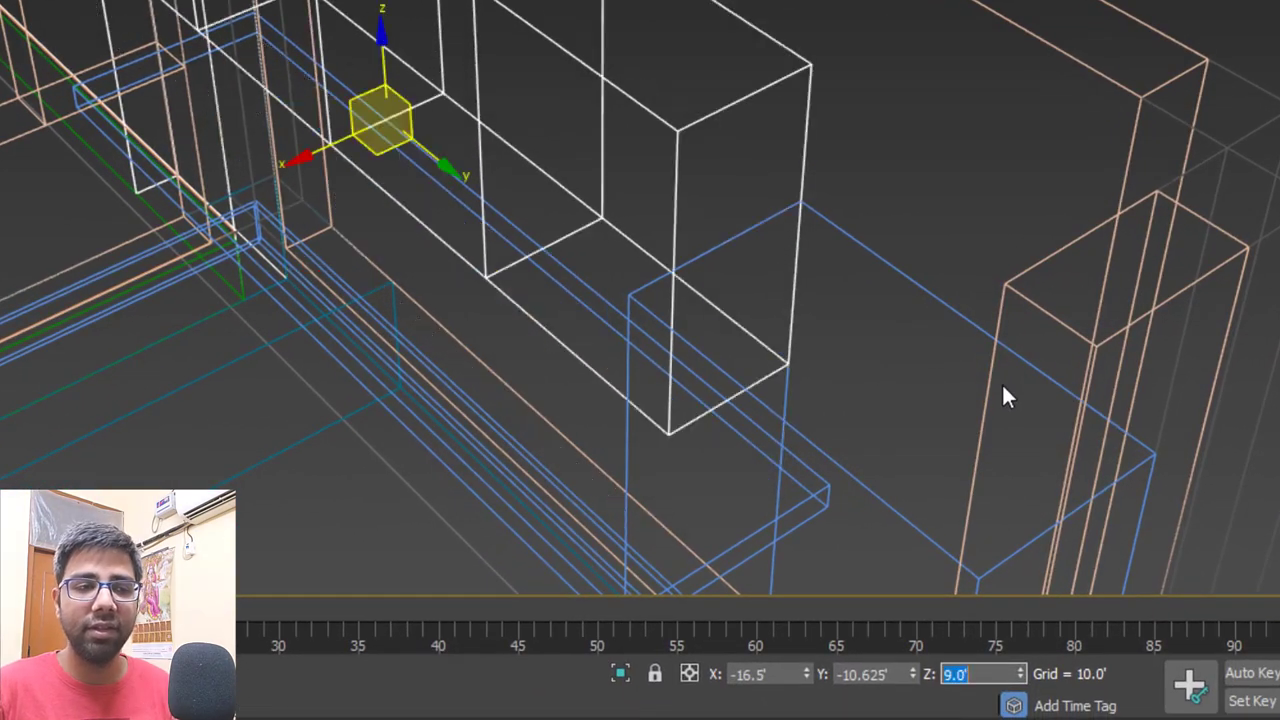
pyautogui.moveTo(877, 213); pyautogui.dragTo(975, 232, button='middle')
pyautogui.press('F3')
pyautogui.scroll(-5, 921, 218)
pyautogui.scroll(3, 965, 230)
pyautogui.moveTo(965, 225); pyautogui.dragTo(805, 228, button='middle')
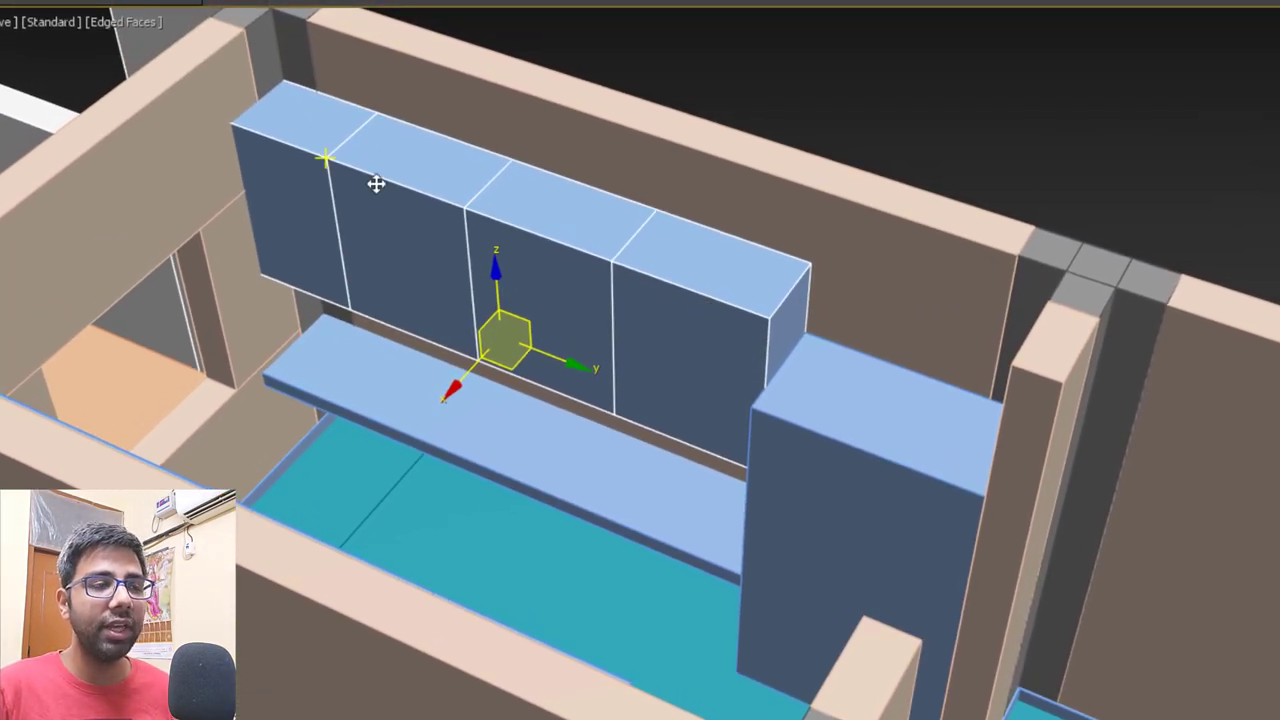
# Try a 9' height for the tall cupboard beside the wall box and settle on 8.5'.
pyautogui.click(940, 496)
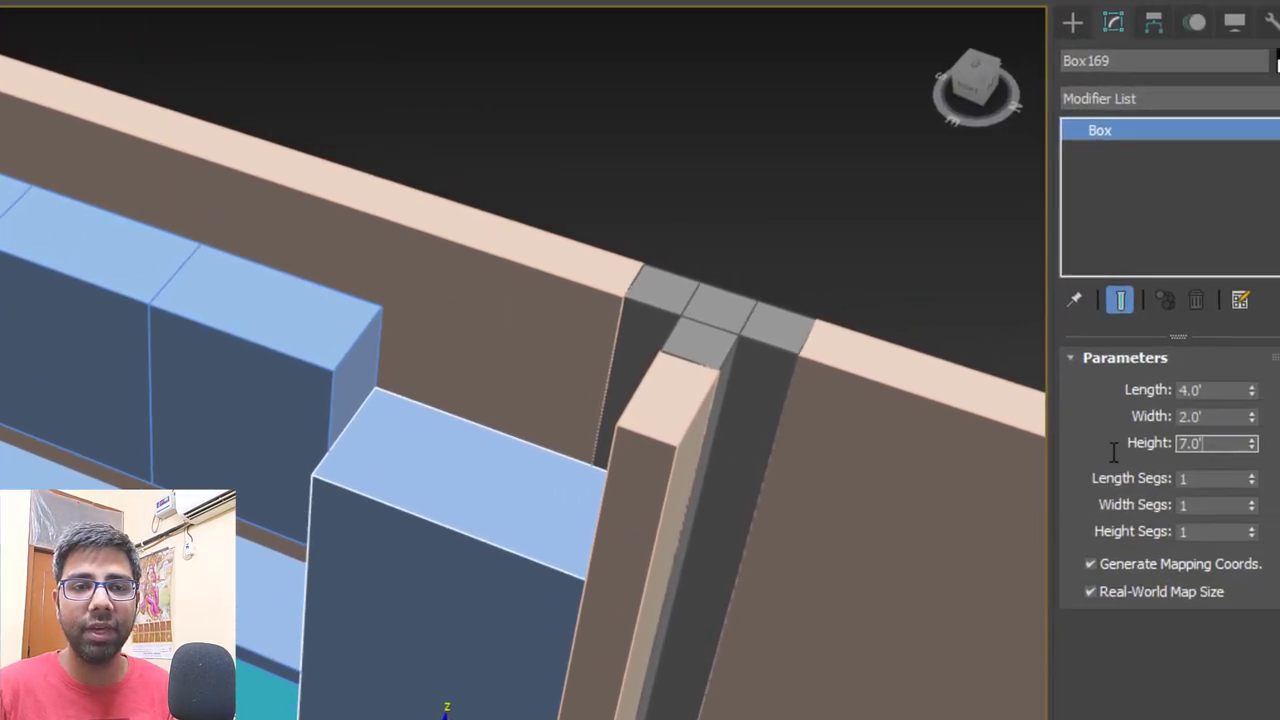
pyautogui.write('9')
pyautogui.press('Return')
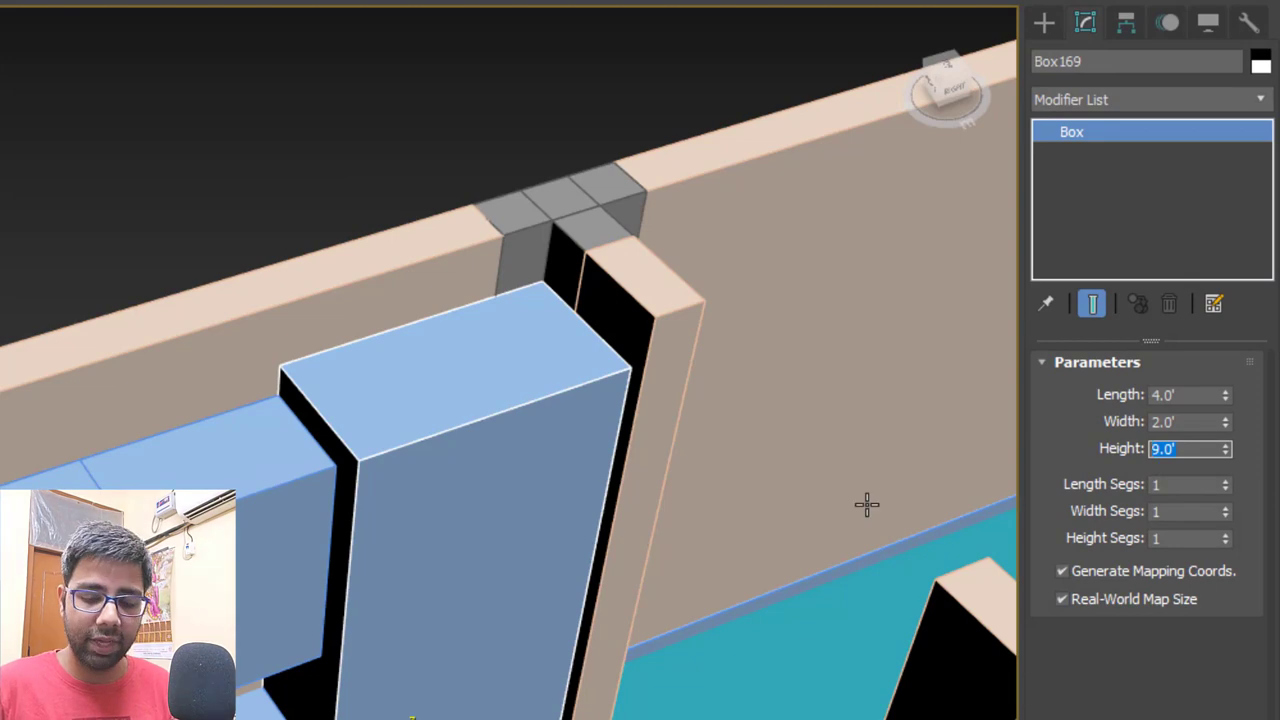
pyautogui.write('8.5')
pyautogui.press('Return')
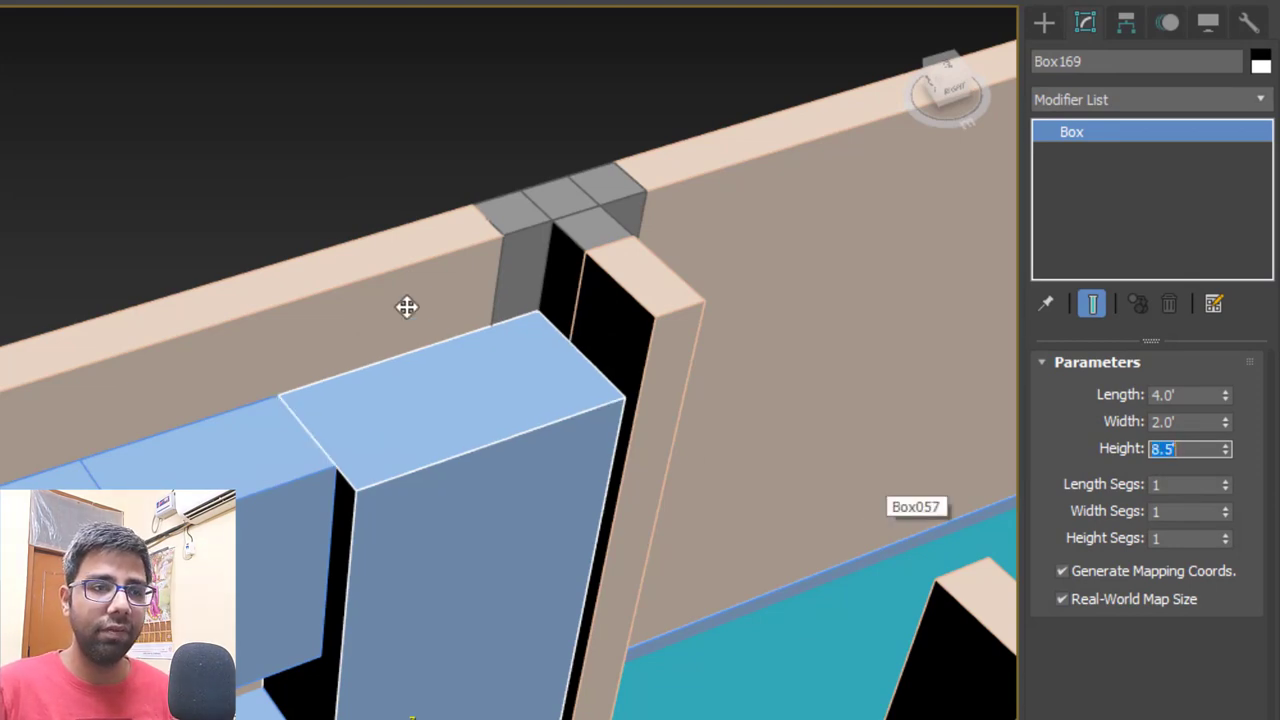
pyautogui.click(318, 258)
pyautogui.keyDown('alt'); pyautogui.moveTo(318, 258); pyautogui.dragTo(890, 345, button='middle'); pyautogui.keyUp('alt')
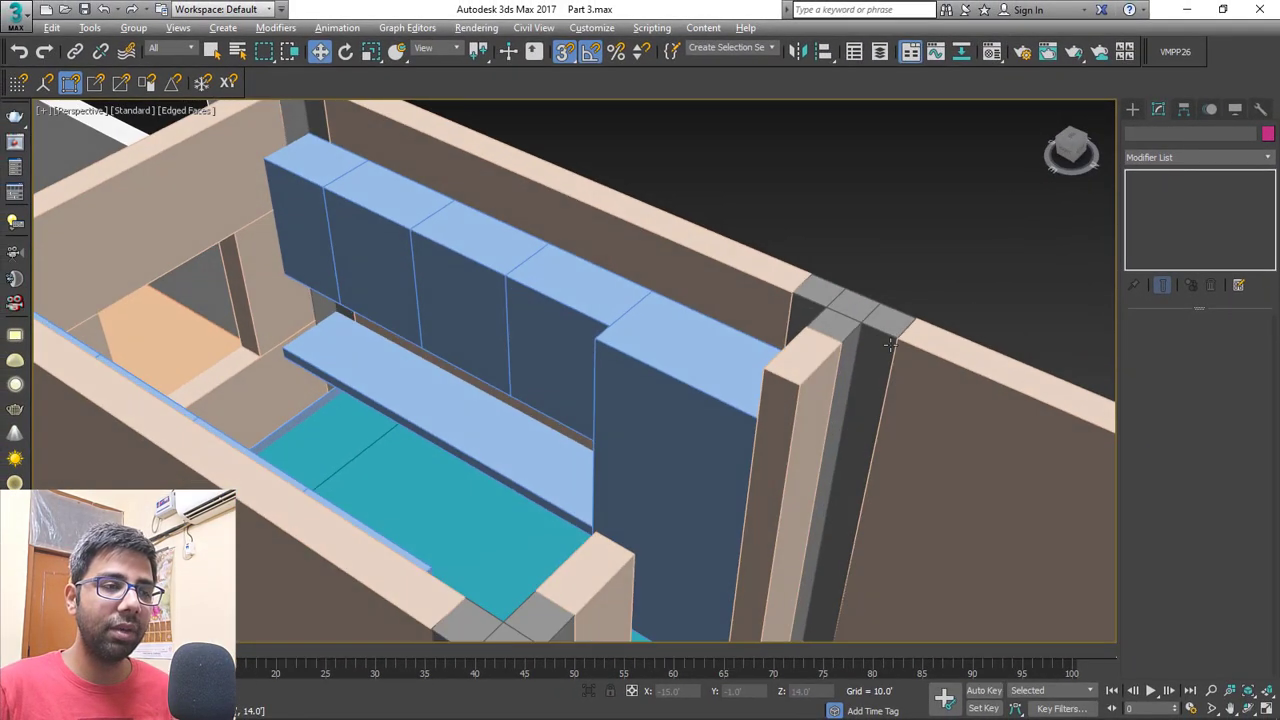
# Convert the four-segment wall box to an Editable Poly, enter polygon editing and isolate it.
pyautogui.scroll(3, 534, 301)
pyautogui.moveTo(618, 322); pyautogui.dragTo(740, 302, button='middle')
pyautogui.click(669, 277)
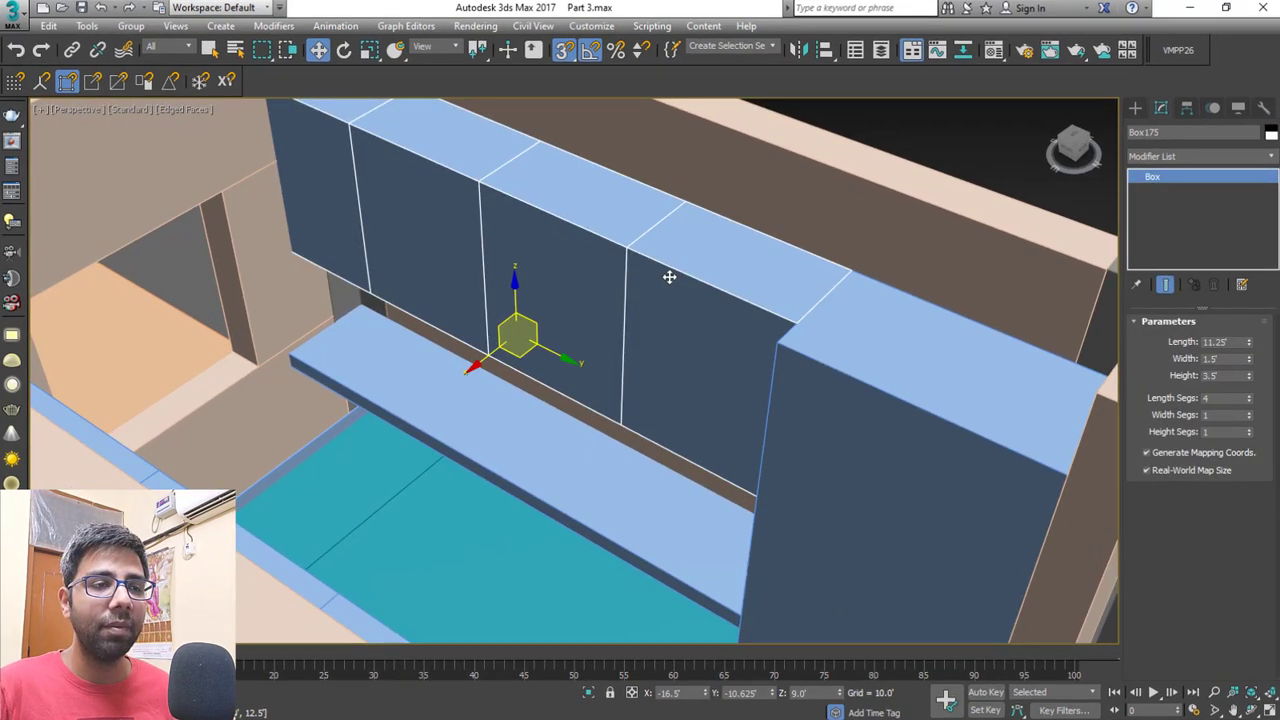
pyautogui.rightClick(663, 274)
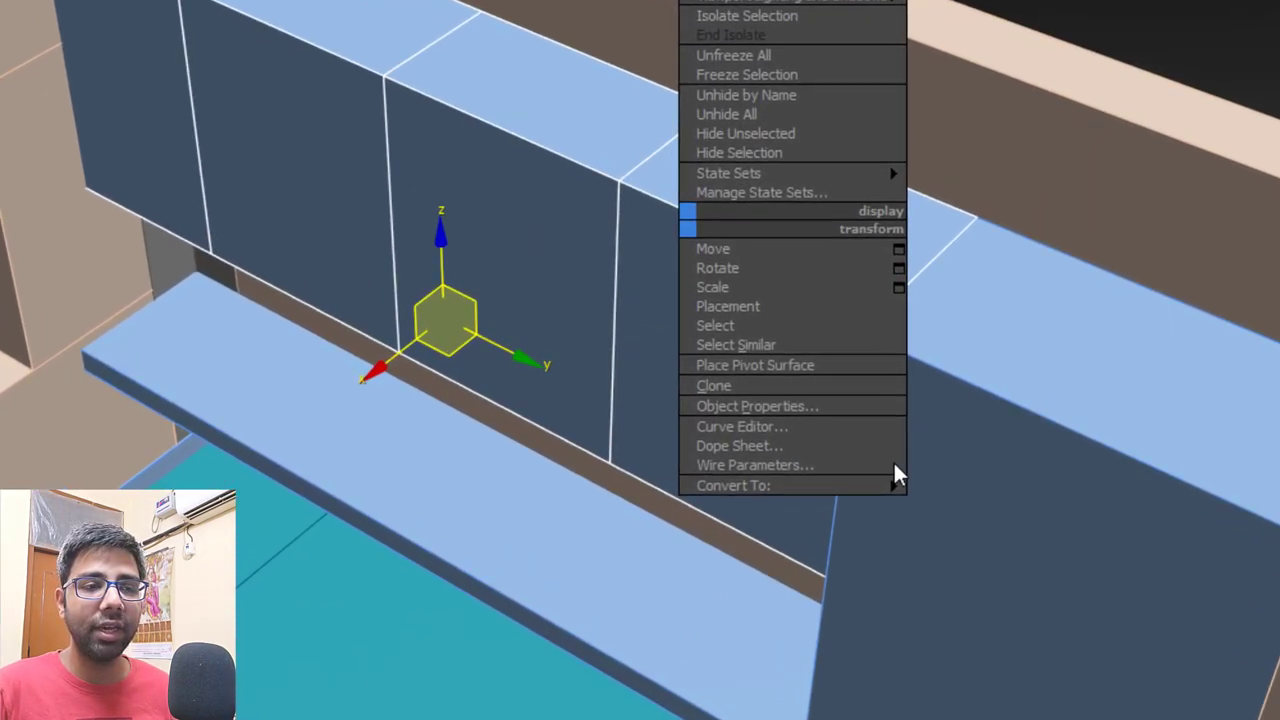
pyautogui.moveTo(879, 490)
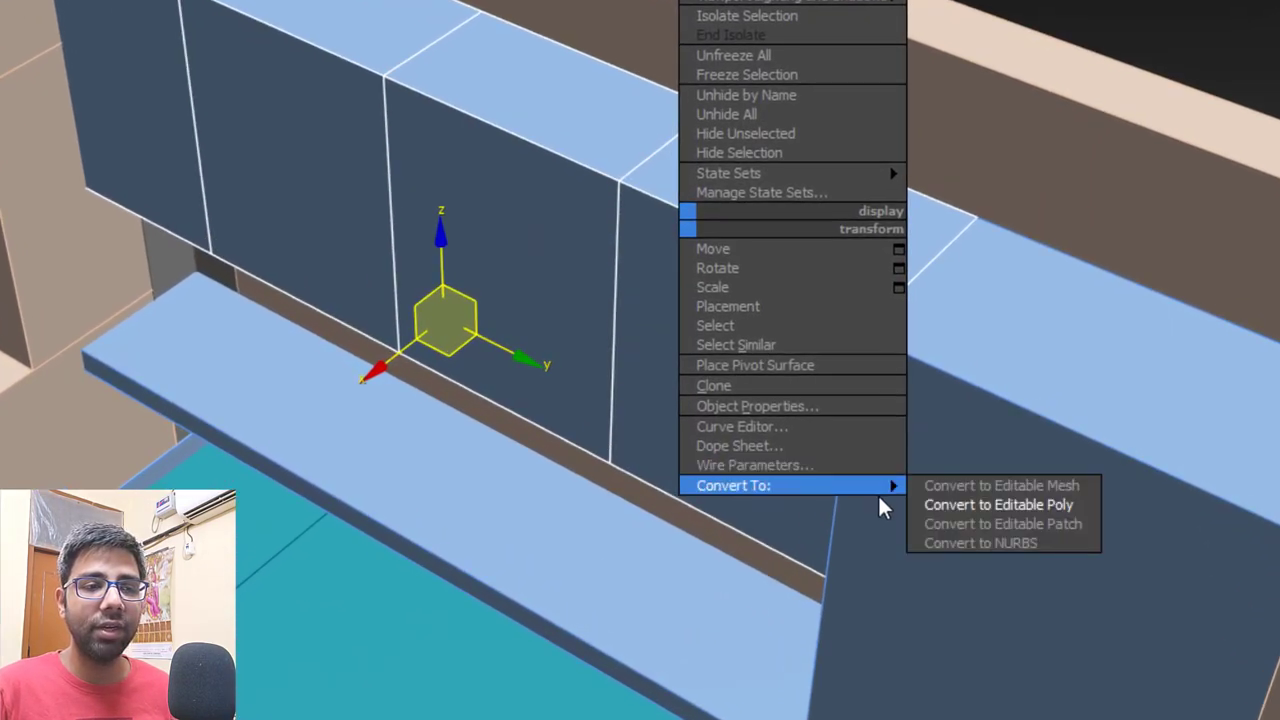
pyautogui.click(1000, 505)
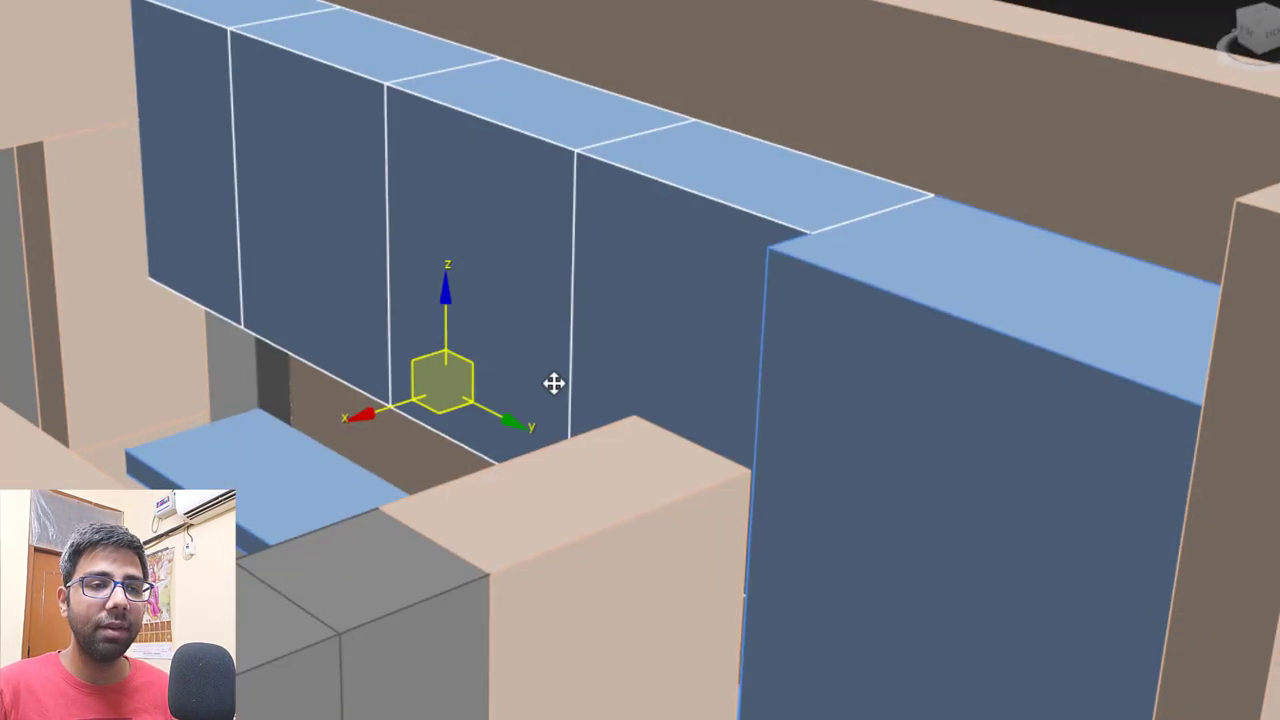
pyautogui.press('4')
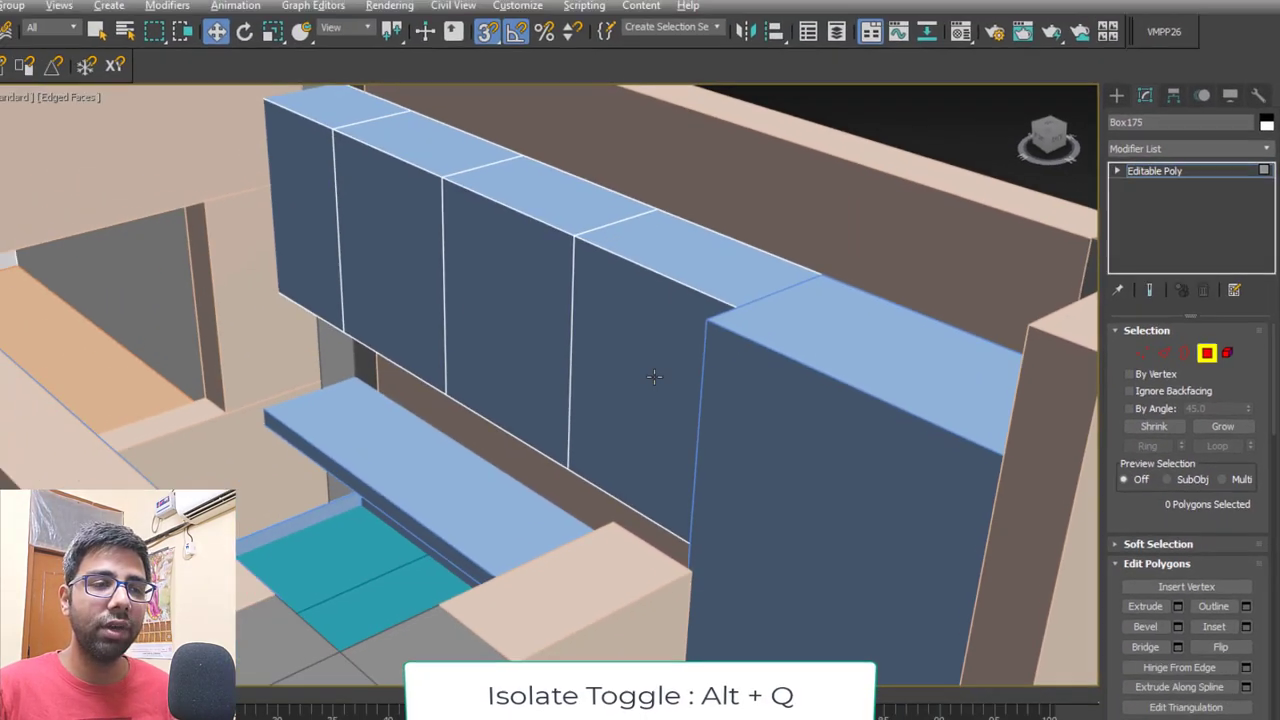
pyautogui.hotkey('alt', 'q')
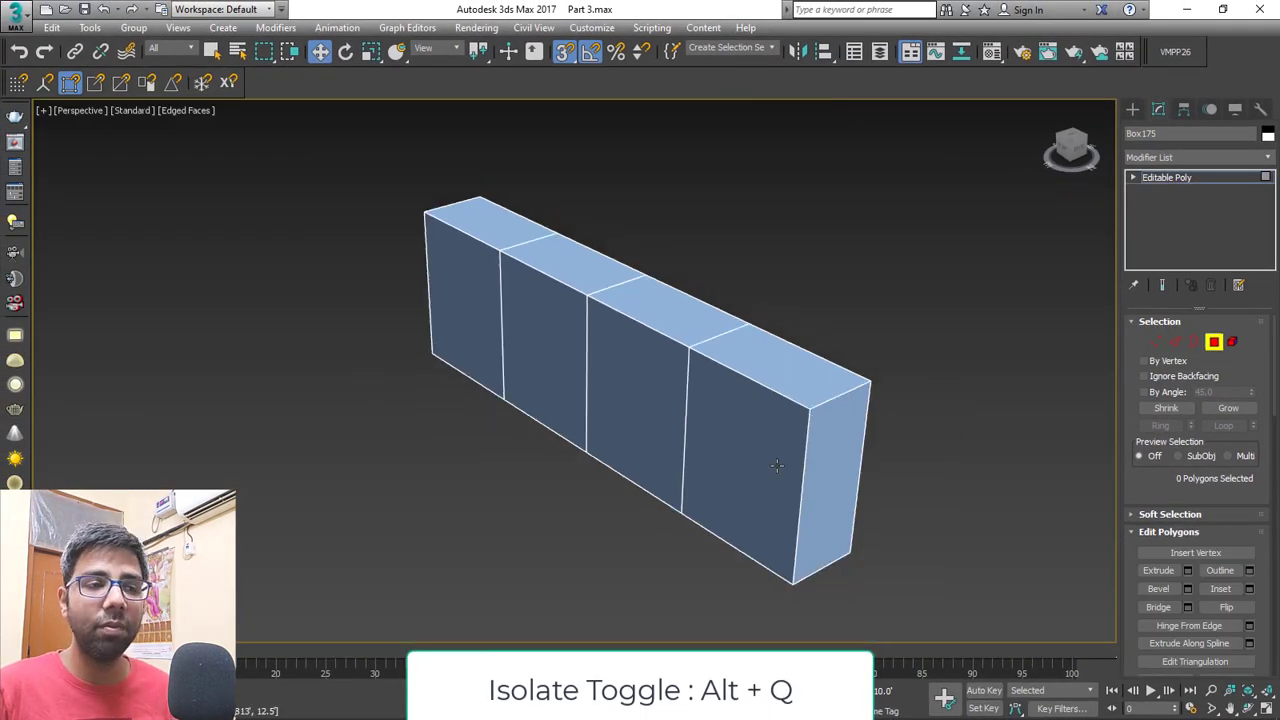
# Extrude the underside polygons of the four-segment cabinet, leaving out the second segment from the tall cupboard, and end the isolation.
pyautogui.keyDown('alt'); pyautogui.moveTo(777, 465); pyautogui.dragTo(797, 283, button='middle'); pyautogui.keyUp('alt')
pyautogui.click(797, 283)
pyautogui.keyDown('ctrl'); pyautogui.click(557, 463); pyautogui.keyUp('ctrl')
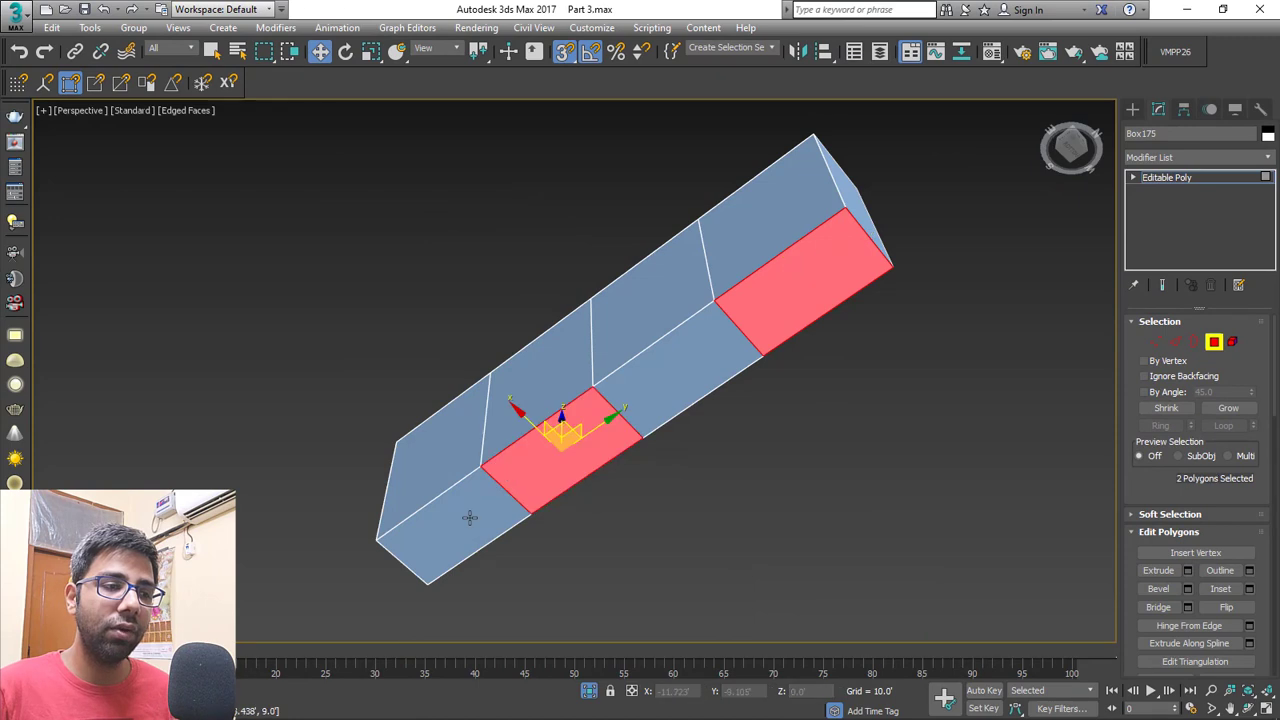
pyautogui.keyDown('ctrl'); pyautogui.click(469, 517); pyautogui.keyUp('ctrl')
pyautogui.keyDown('alt'); pyautogui.moveTo(574, 503); pyautogui.dragTo(758, 383, button='middle'); pyautogui.keyUp('alt')
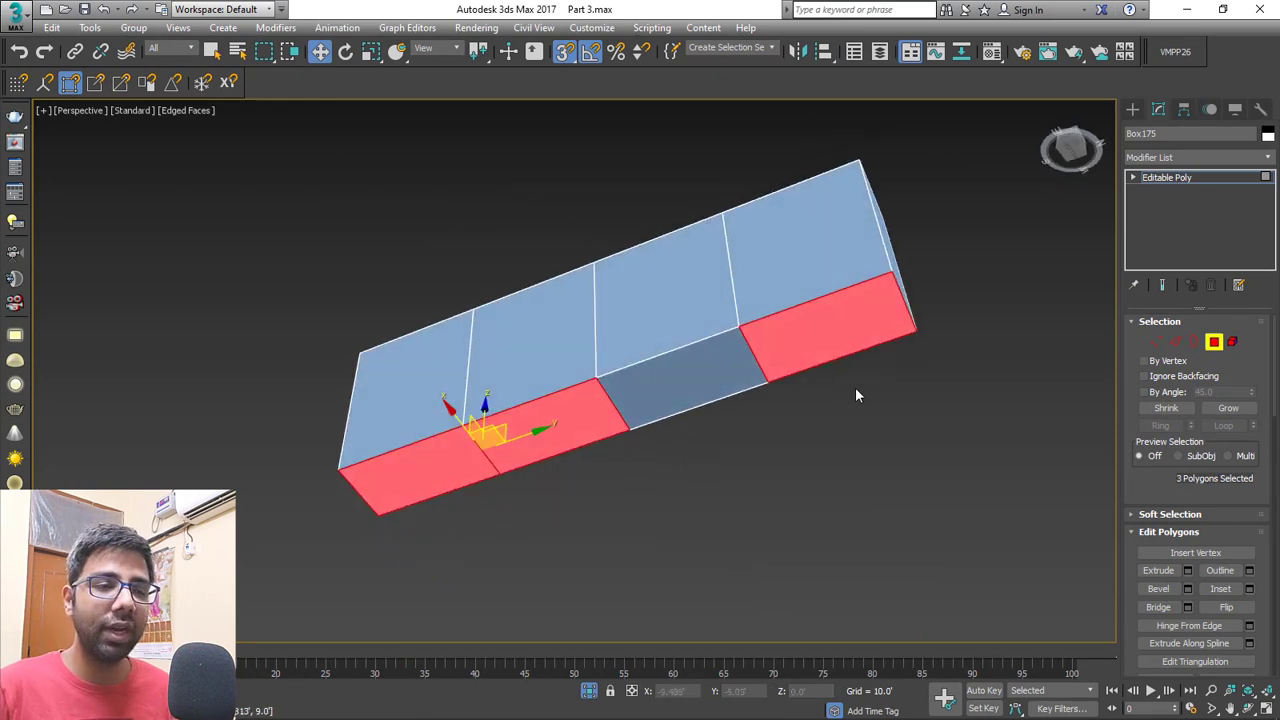
pyautogui.keyDown('alt'); pyautogui.moveTo(857, 395); pyautogui.dragTo(800, 376, button='middle'); pyautogui.keyUp('alt')
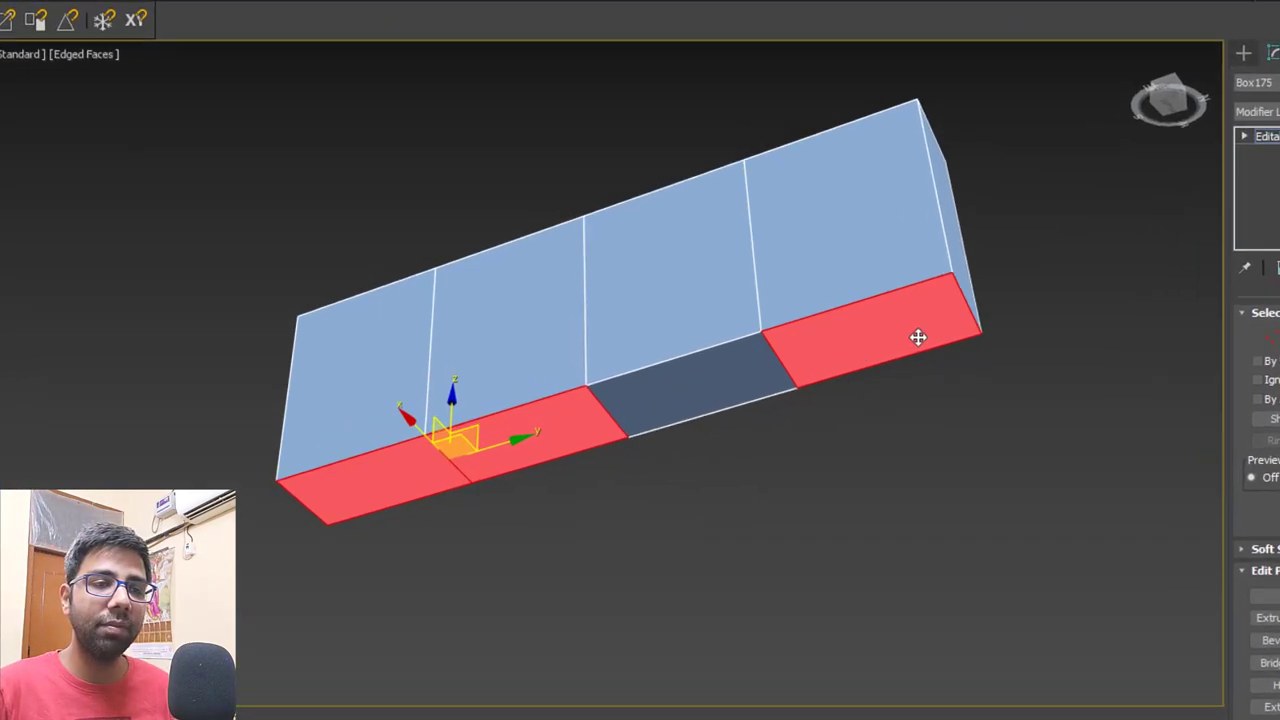
pyautogui.rightClick(878, 338)
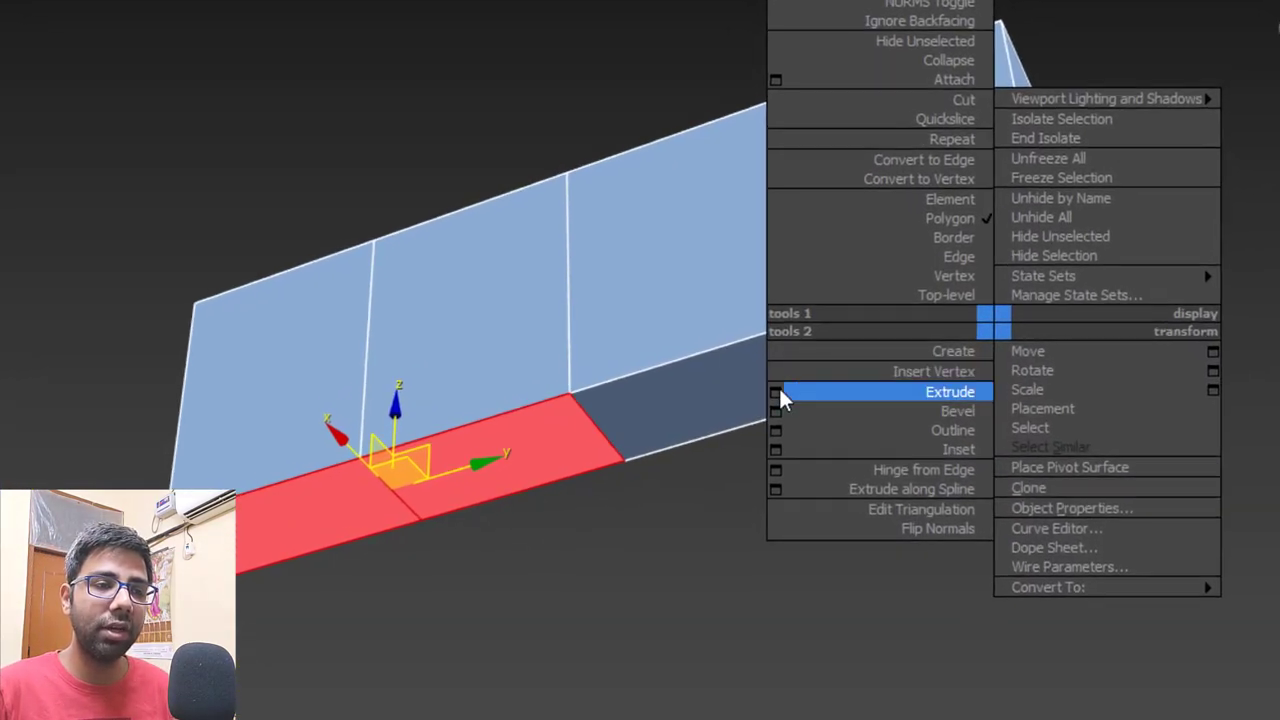
pyautogui.click(745, 377)
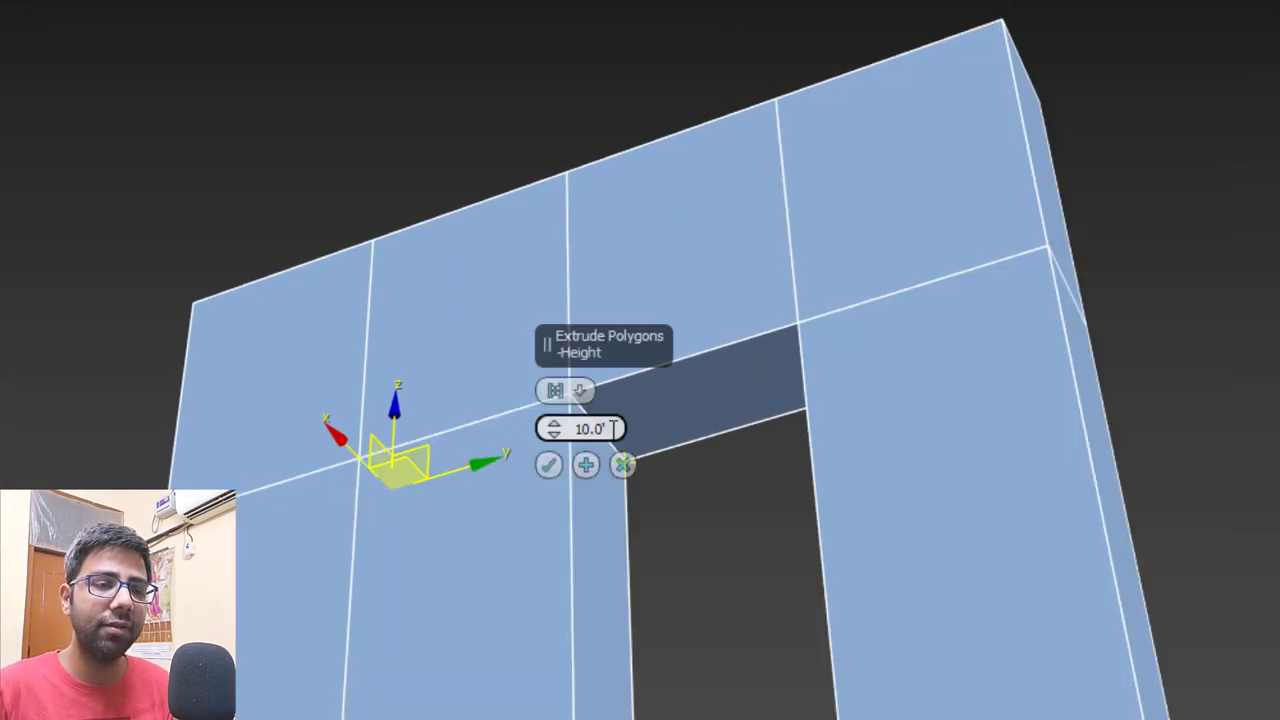
pyautogui.click(551, 465)
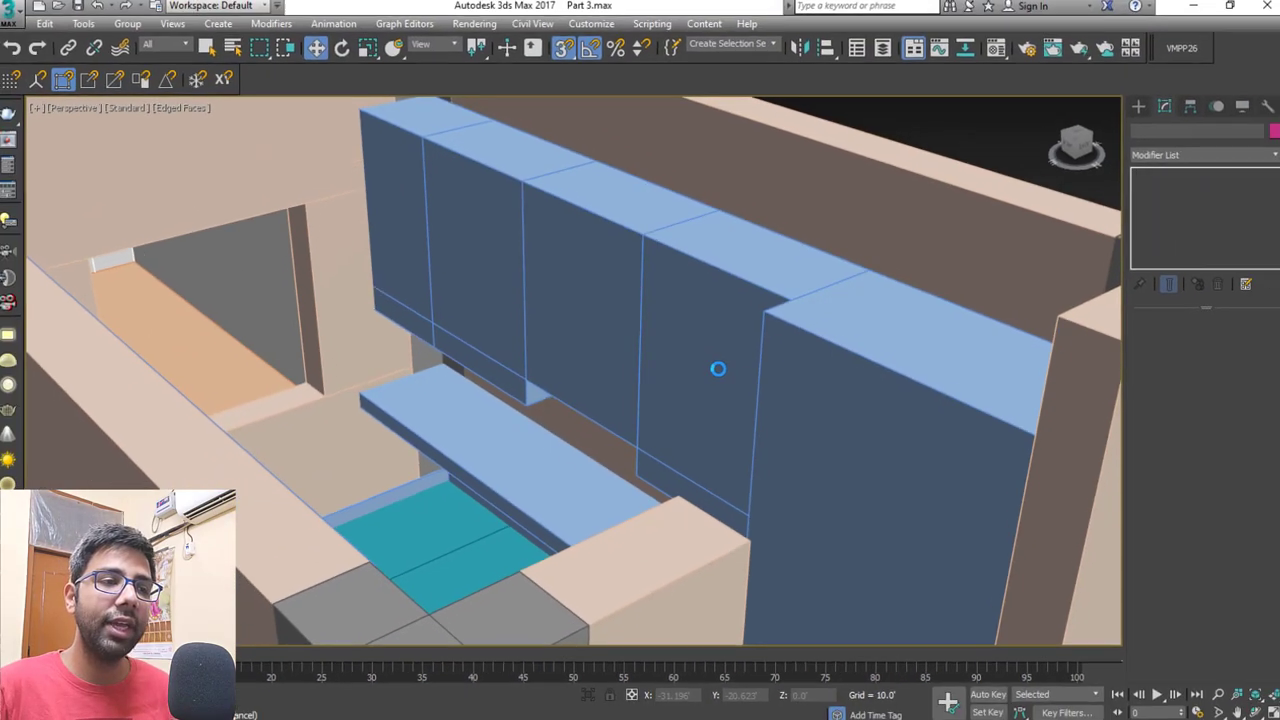
# Create a box in the gap between the counter end and the wall column, with length 2', width 2.25' and height 5.5'.
pyautogui.keyDown('alt'); pyautogui.moveTo(705, 355); pyautogui.dragTo(760, 349, button='middle'); pyautogui.keyUp('alt')
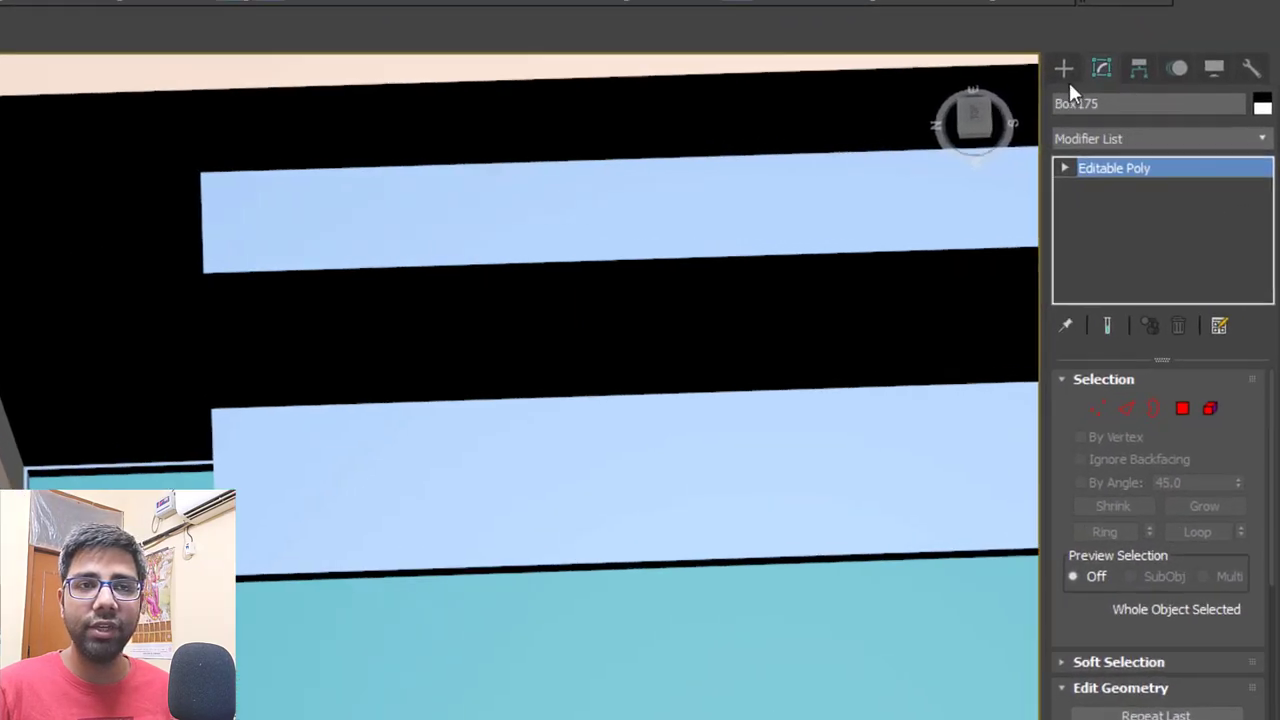
pyautogui.click(1132, 109)
pyautogui.click(1096, 211)
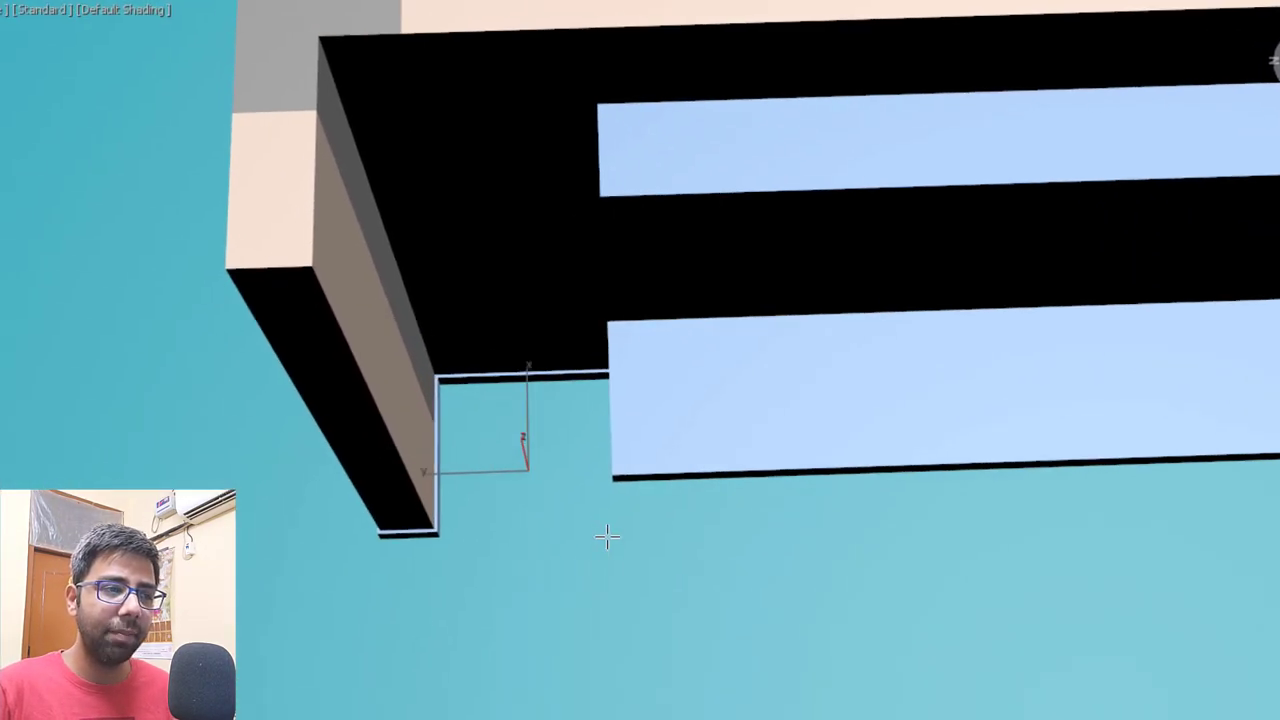
pyautogui.moveTo(607, 537); pyautogui.dragTo(617, 546)
pyautogui.click(598, 222)
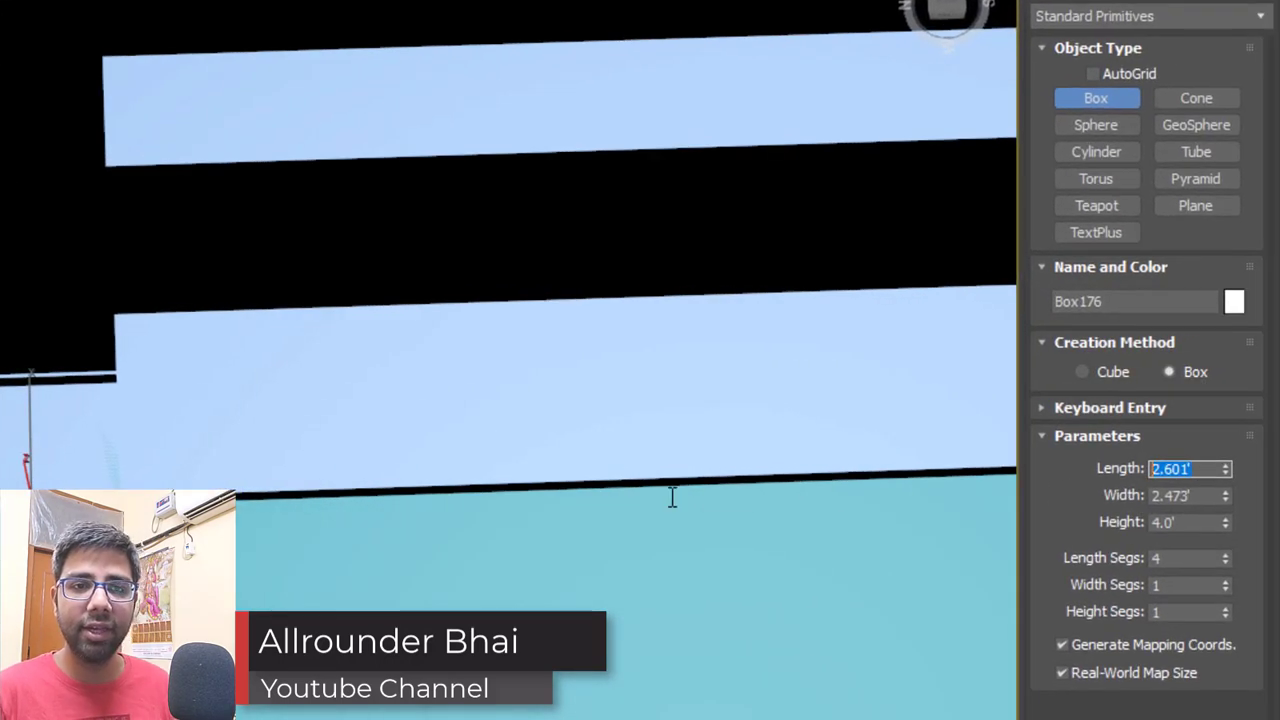
pyautogui.press('Tab')
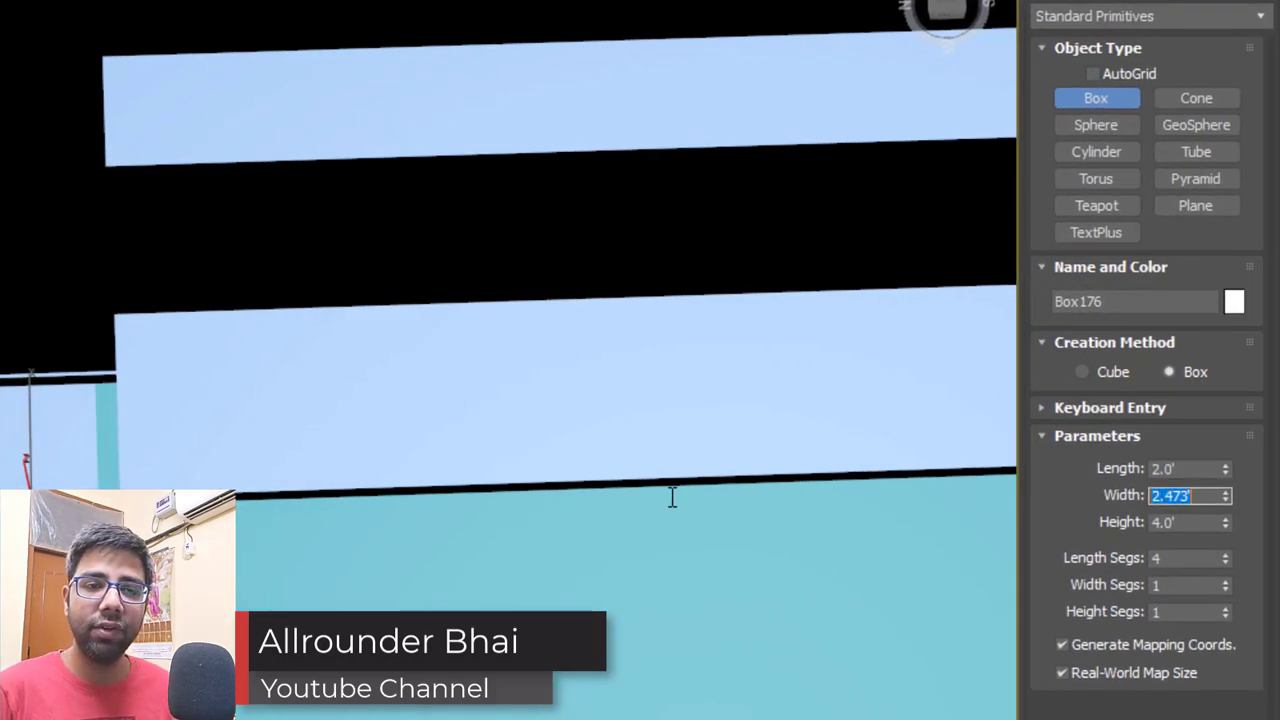
pyautogui.write('2.25')
pyautogui.press('Tab')
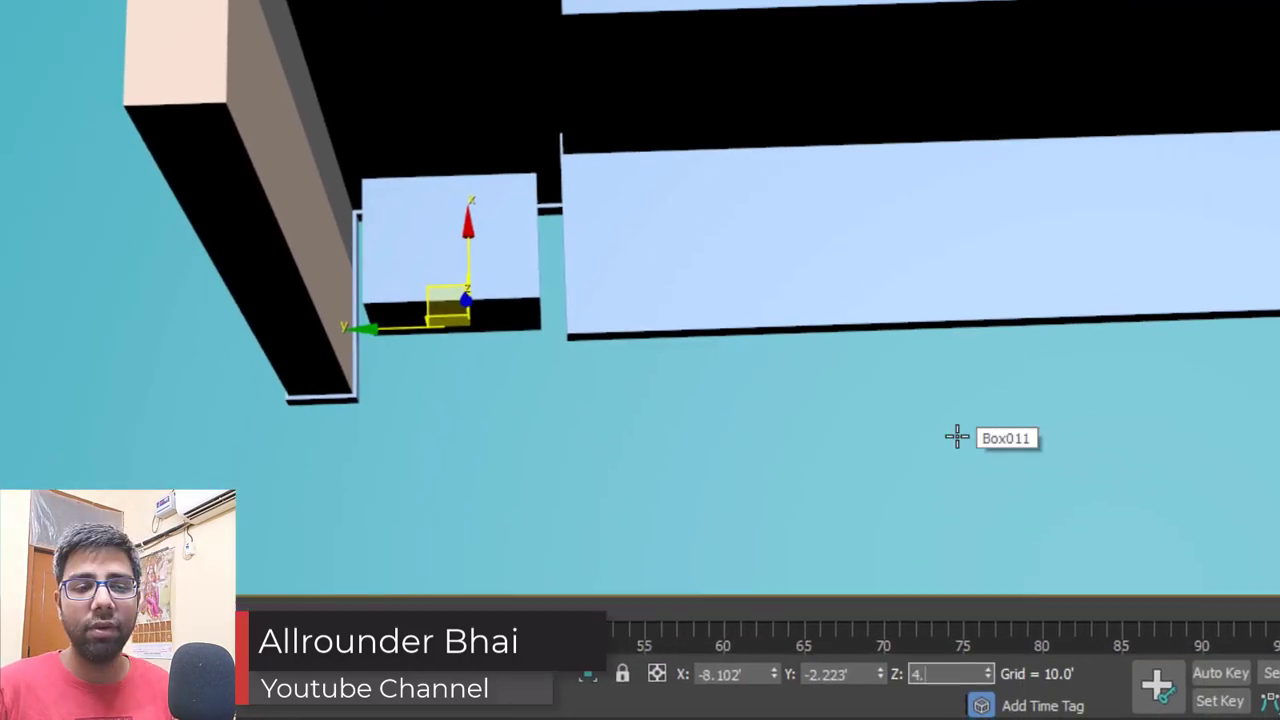
# Try a Z position of 4.333' for the new box at the counter end.
pyautogui.write('4.5')
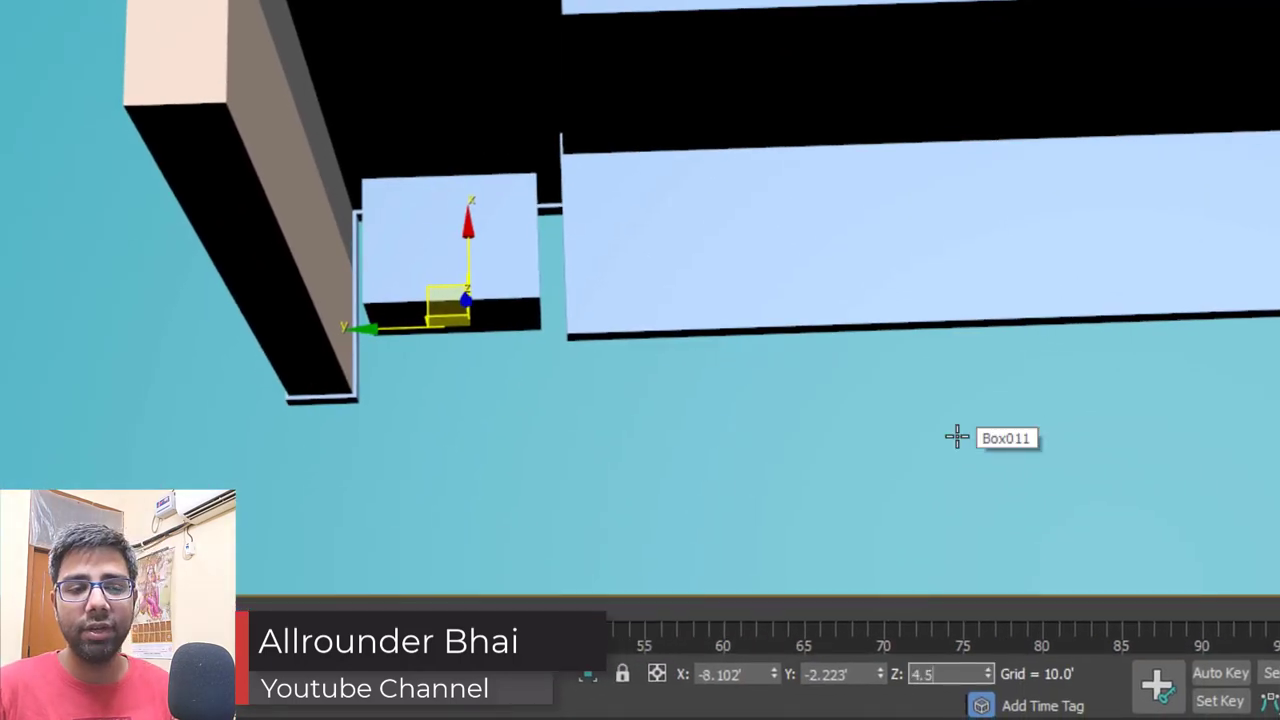
pyautogui.press('BackSpace')
pyautogui.write('333')
pyautogui.scroll(2, 957, 437)
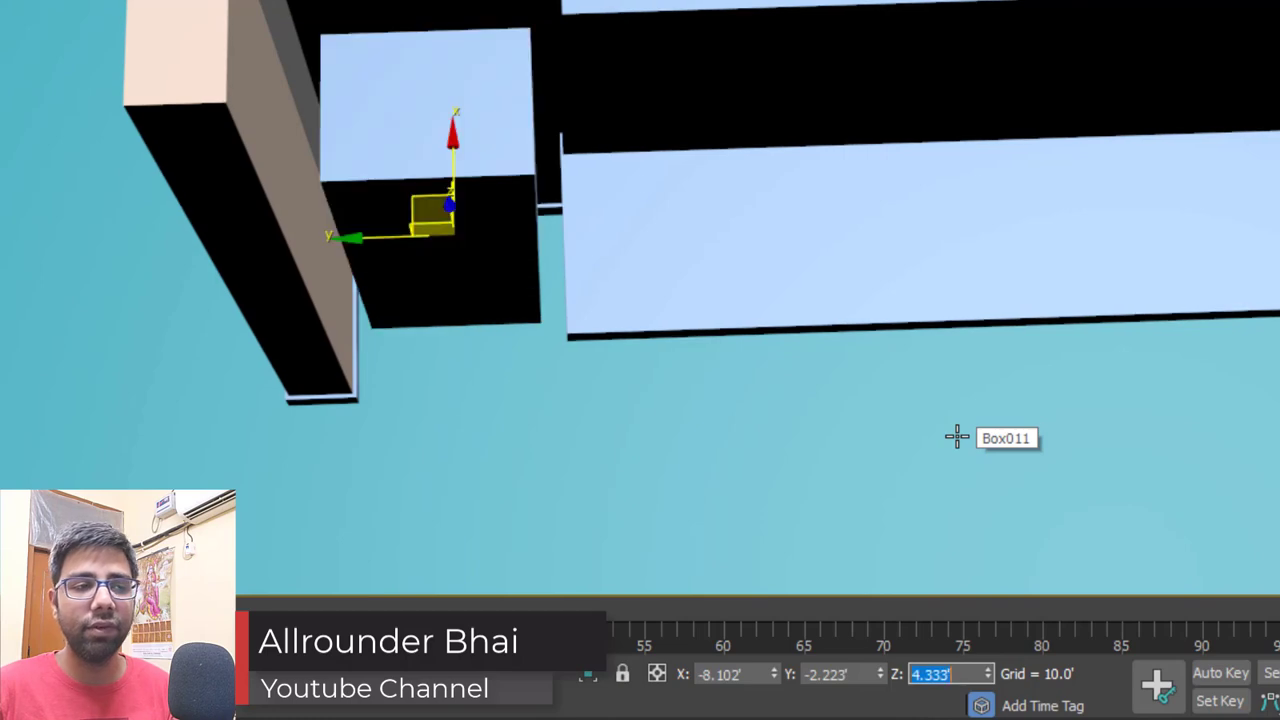
pyautogui.keyDown('alt'); pyautogui.moveTo(751, 334); pyautogui.dragTo(486, 277, button='middle'); pyautogui.keyUp('alt')
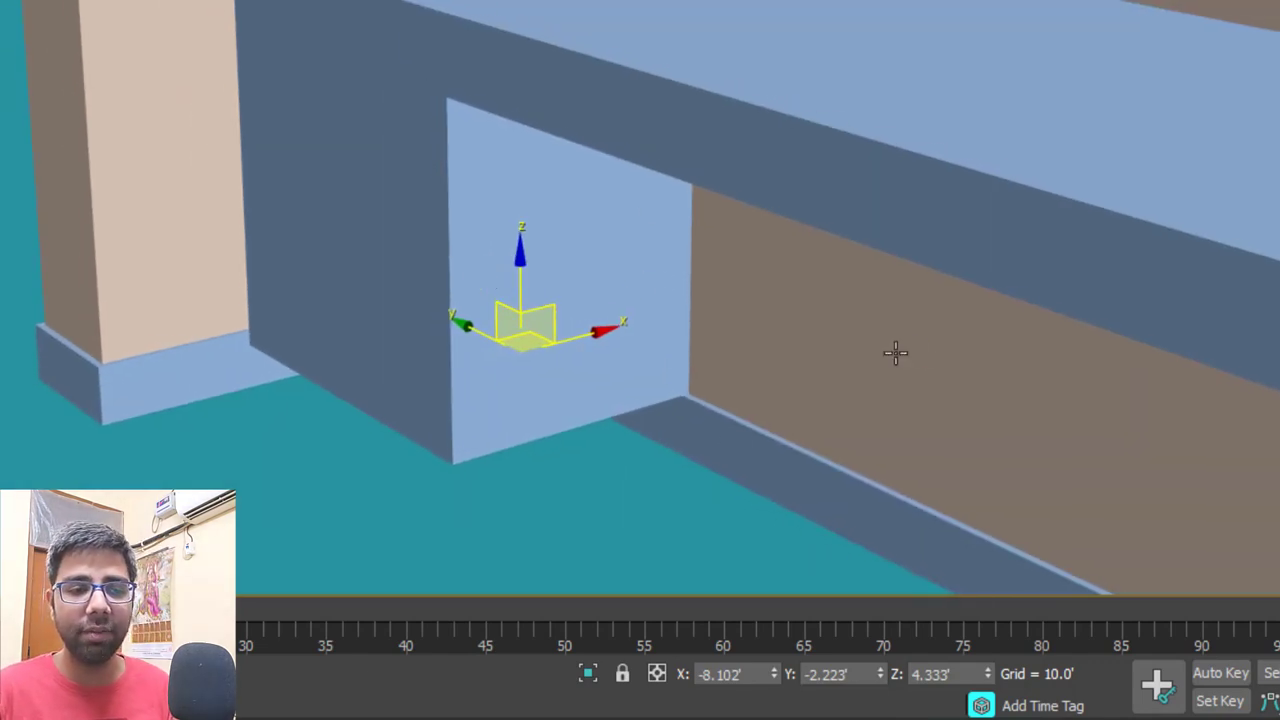
# Set the Z position of the box at the counter end to 4'2".
pyautogui.doubleClick(966, 678)
pyautogui.write('4')
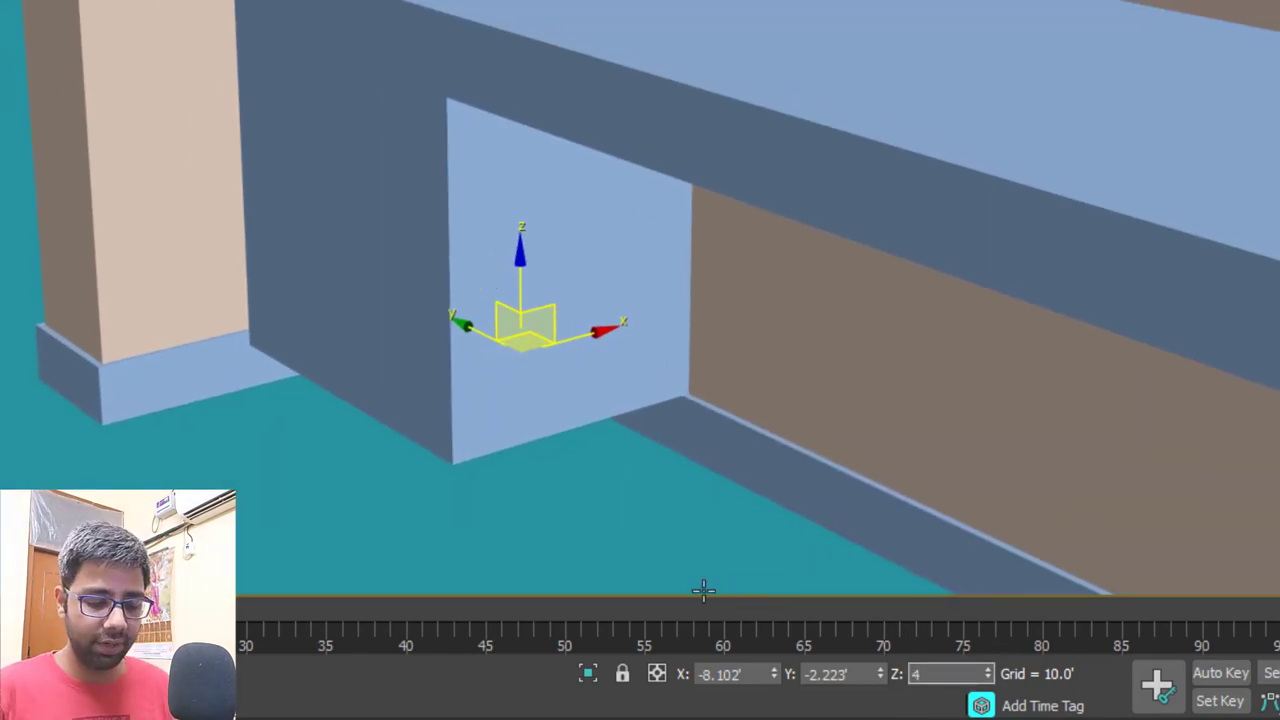
pyautogui.write('\'2"')
pyautogui.press('Return')
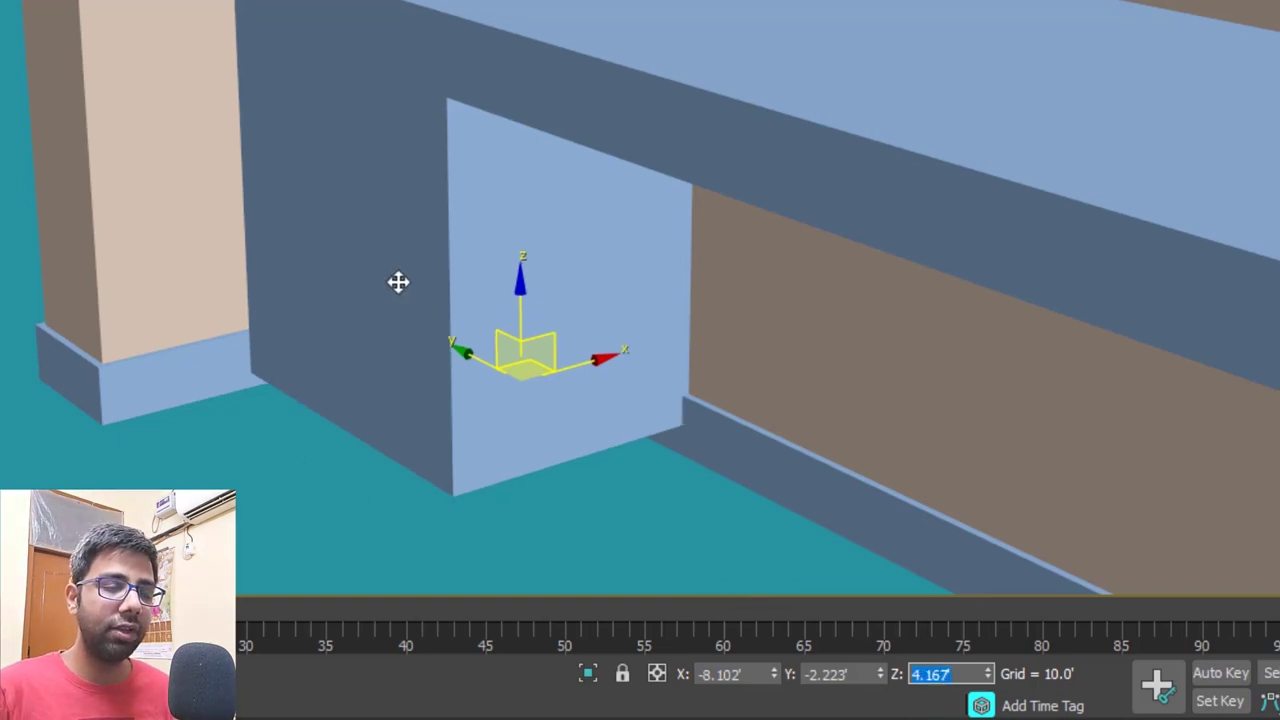
pyautogui.keyDown('alt'); pyautogui.moveTo(400, 280); pyautogui.dragTo(619, 378, button='middle'); pyautogui.keyUp('alt')
pyautogui.keyDown('alt'); pyautogui.moveTo(639, 145); pyautogui.dragTo(660, 209, button='middle'); pyautogui.keyUp('alt')
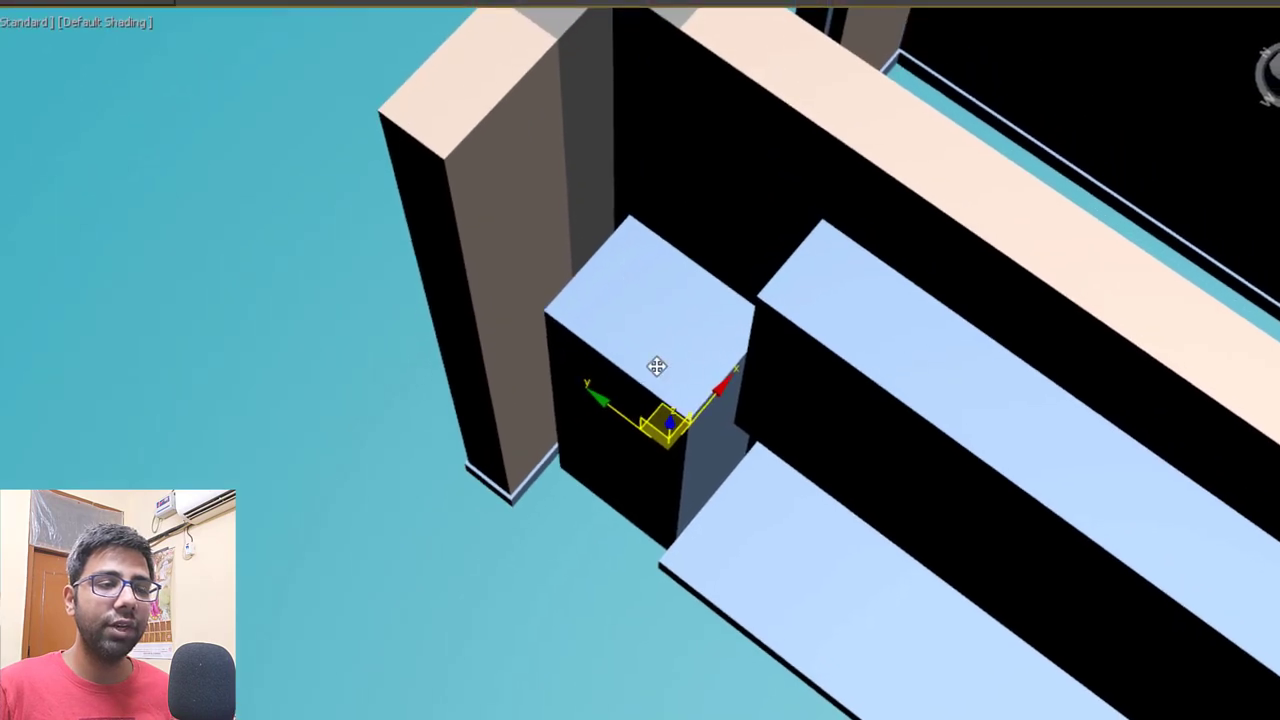
pyautogui.scroll(-3, 707, 347)
# In the Top view, reduce the length segments of the box at the counter end to 1.
pyautogui.keyDown('alt'); pyautogui.moveTo(729, 480); pyautogui.dragTo(837, 480, button='middle'); pyautogui.keyUp('alt')
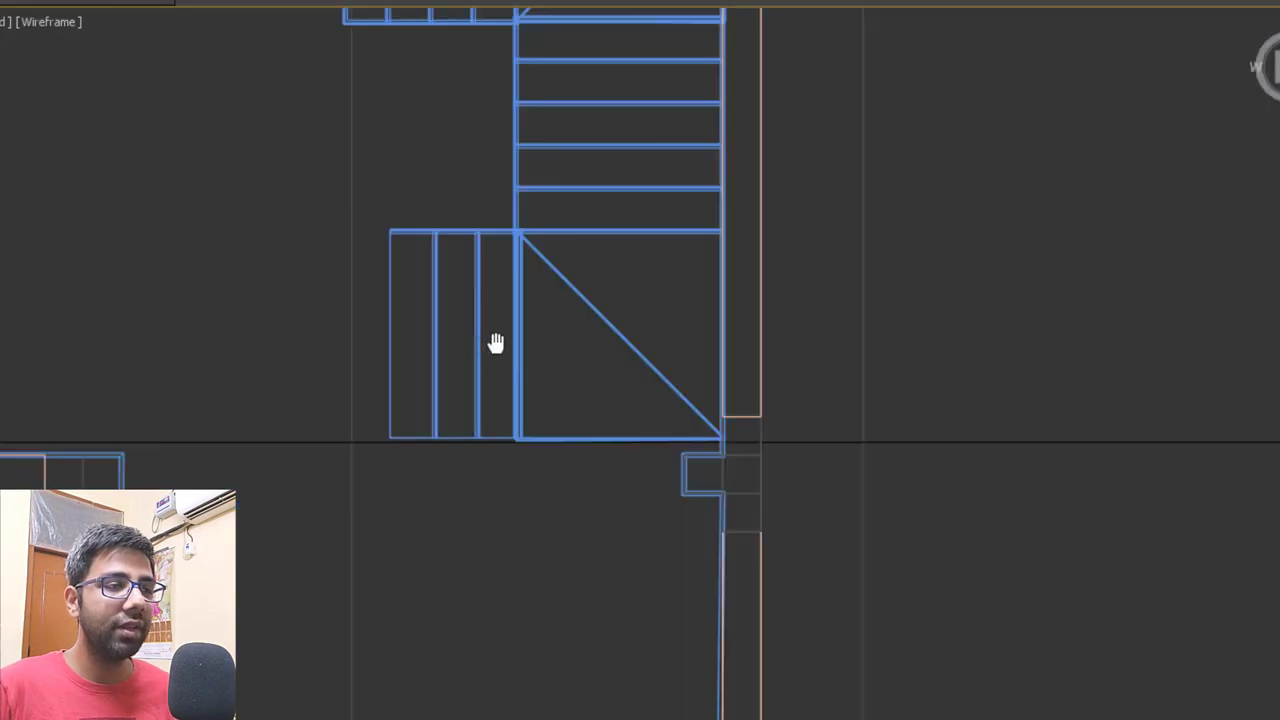
pyautogui.scroll(-6, 680, 263)
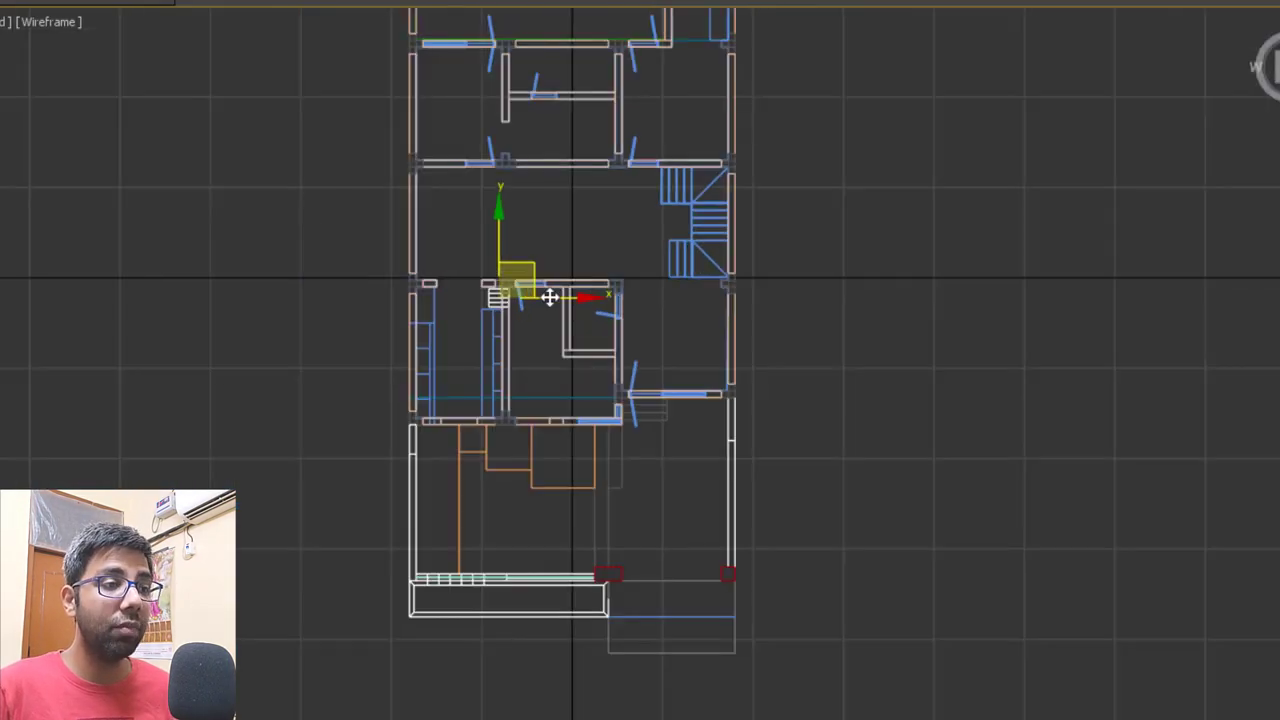
pyautogui.scroll(6, 329, 314)
pyautogui.scroll(8, 620, 300)
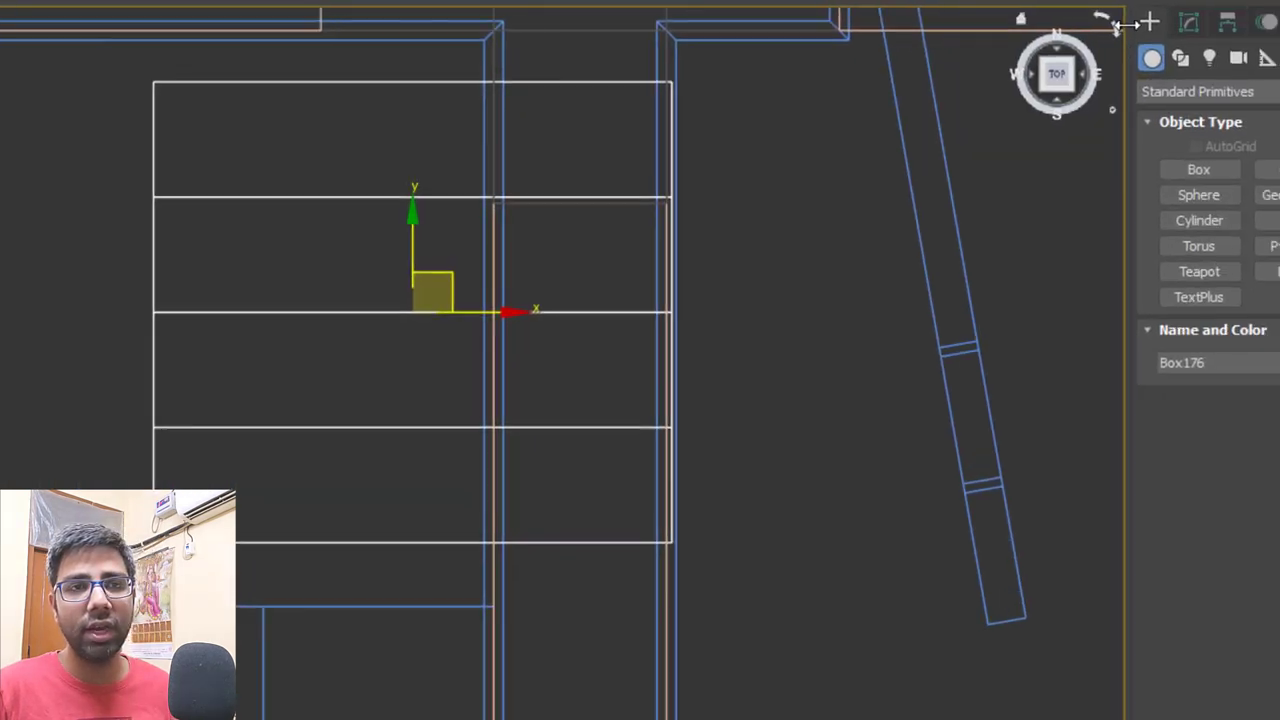
pyautogui.click(1084, 22)
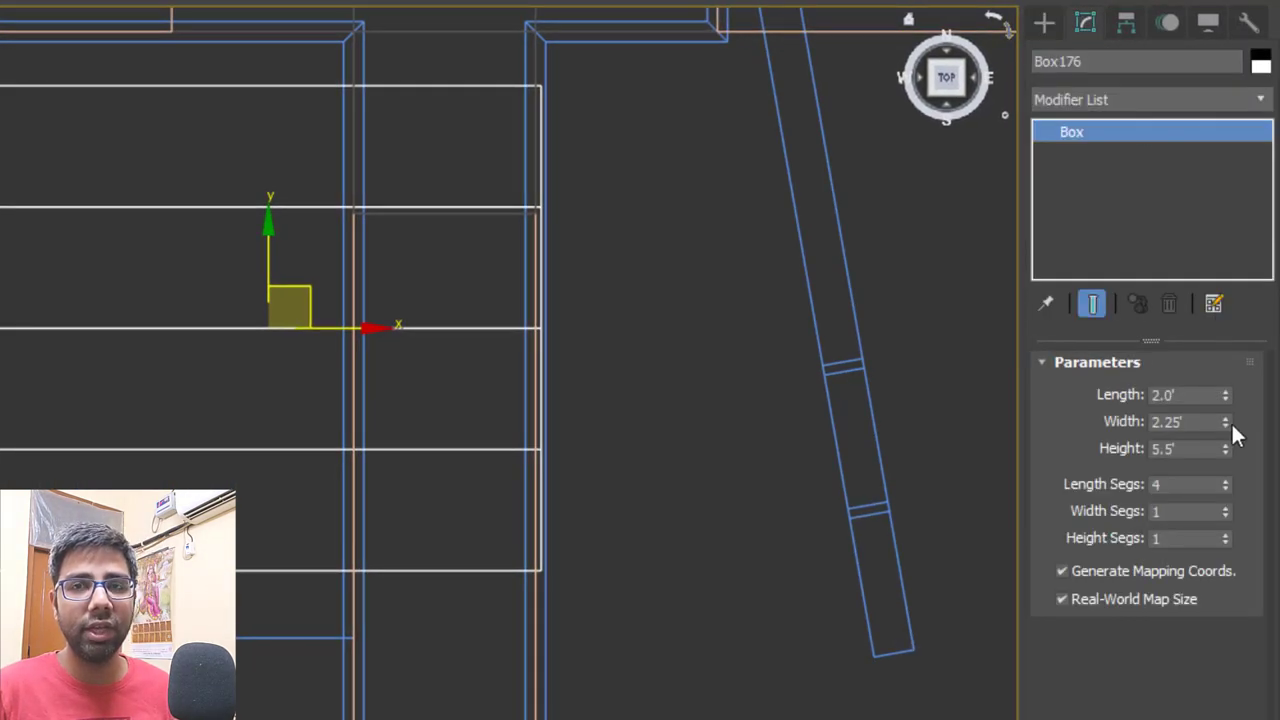
pyautogui.click(1225, 489)
pyautogui.doubleClick(1225, 489)
# With snapping off, move the box about 0.98' away from the side wall, adjust it slightly along Y, and return to the perspective view.
pyautogui.moveTo(533, 351); pyautogui.dragTo(626, 372, button='middle')
pyautogui.moveTo(617, 360); pyautogui.dragTo(387, 378)
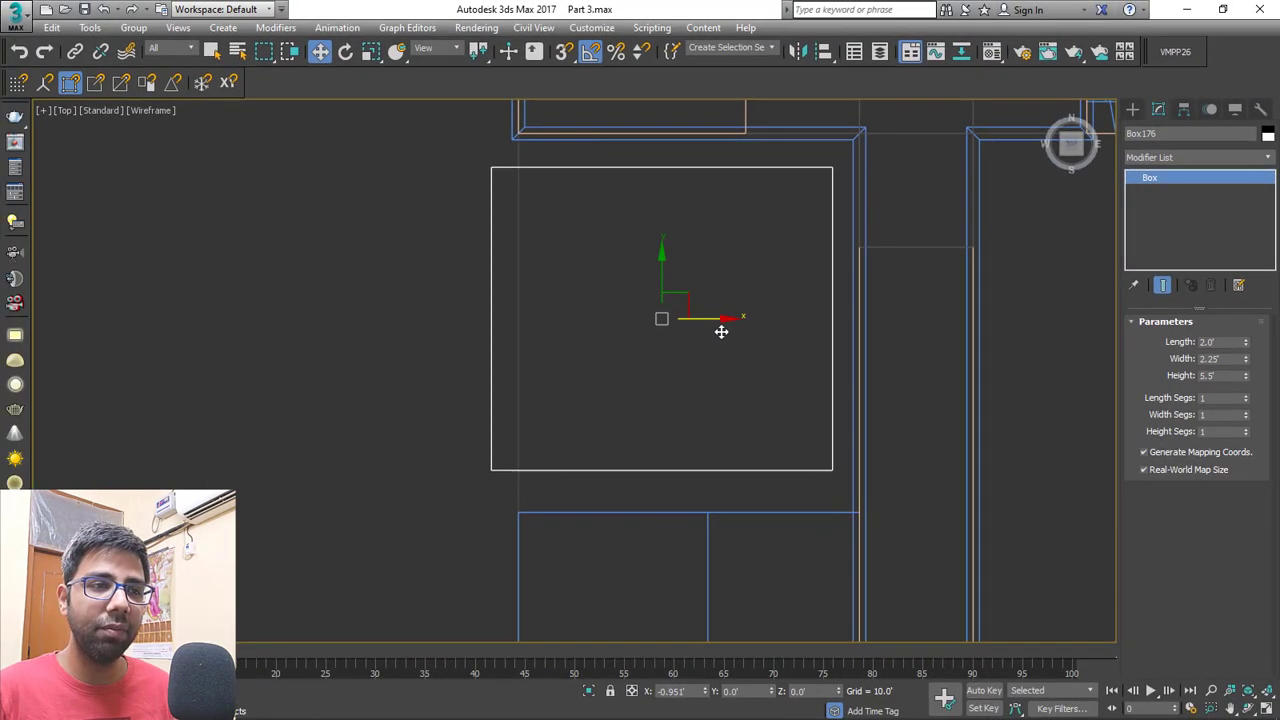
pyautogui.moveTo(721, 331); pyautogui.dragTo(716, 330)
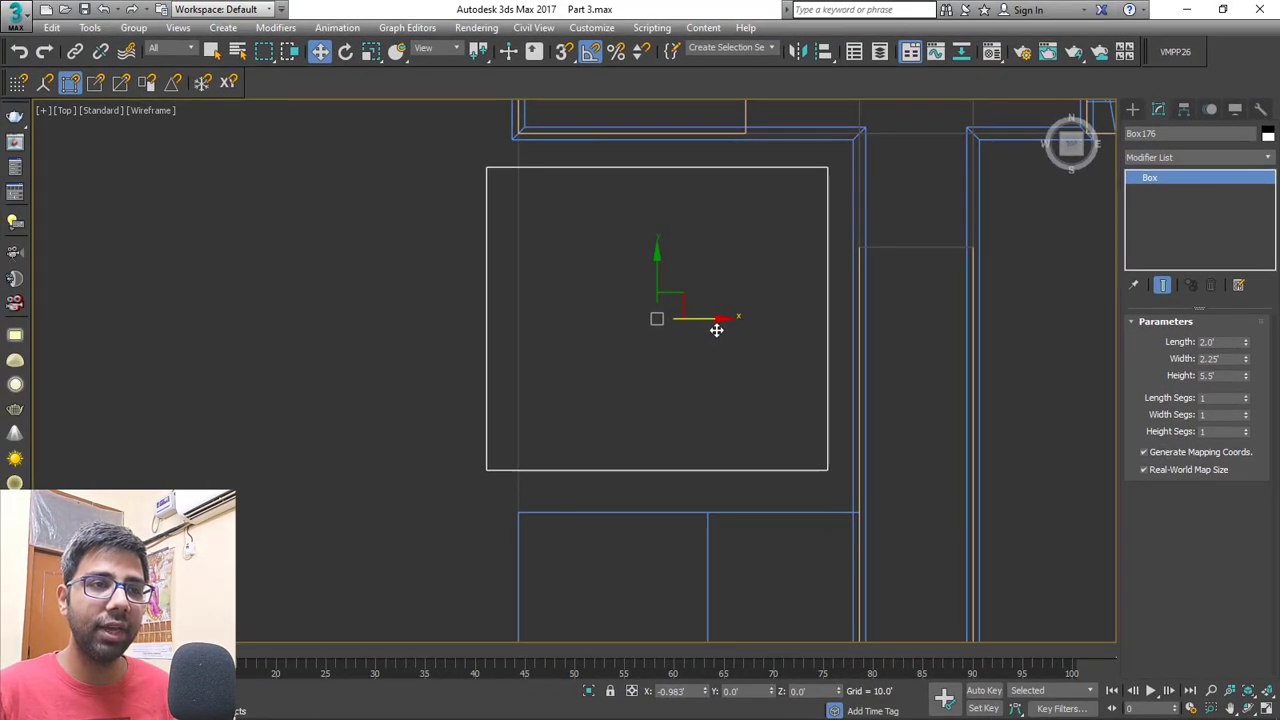
pyautogui.moveTo(657, 268); pyautogui.dragTo(659, 273)
pyautogui.scroll(-3, 725, 236)
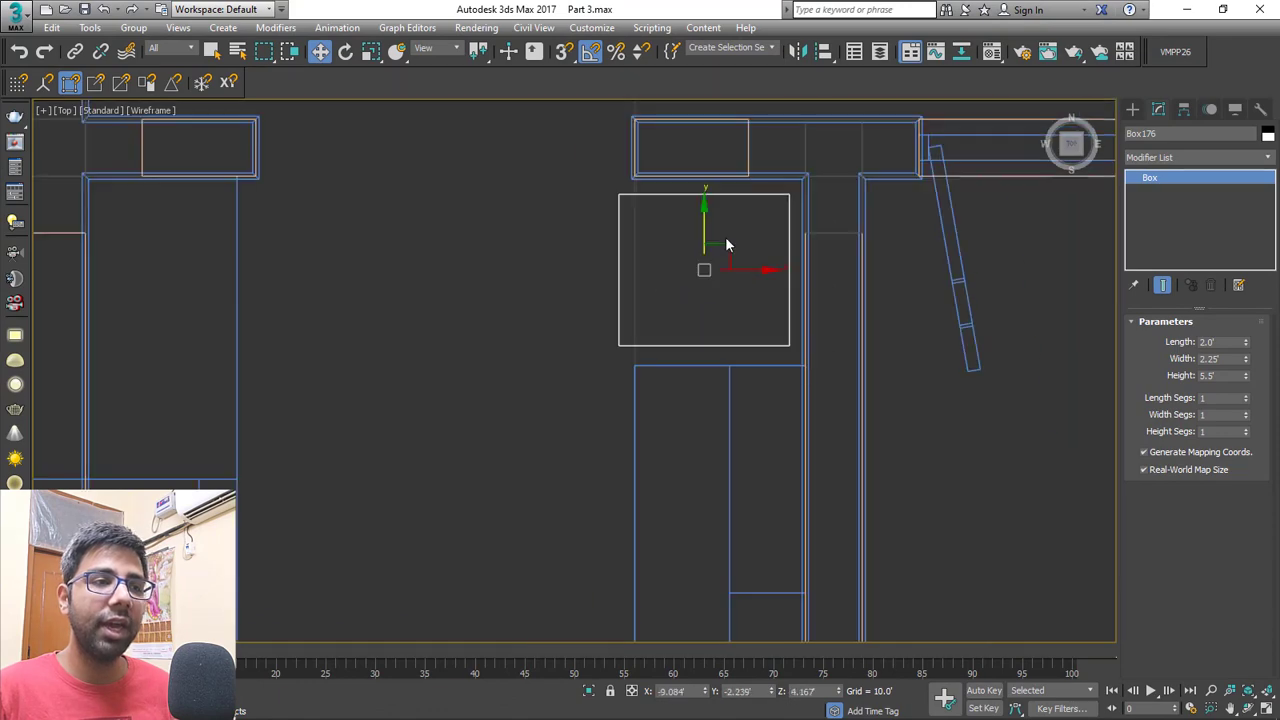
pyautogui.click(641, 407)
pyautogui.hotkey('alt', 'w')
pyautogui.hotkey('alt', 'w')
# Examine the hall from above, especially the opening between the staircase and the entrance room.
pyautogui.keyDown('alt'); pyautogui.moveTo(828, 432); pyautogui.dragTo(659, 344, button='middle'); pyautogui.keyUp('alt')
pyautogui.scroll(-1, 659, 344)
pyautogui.scroll(-3, 548, 376)
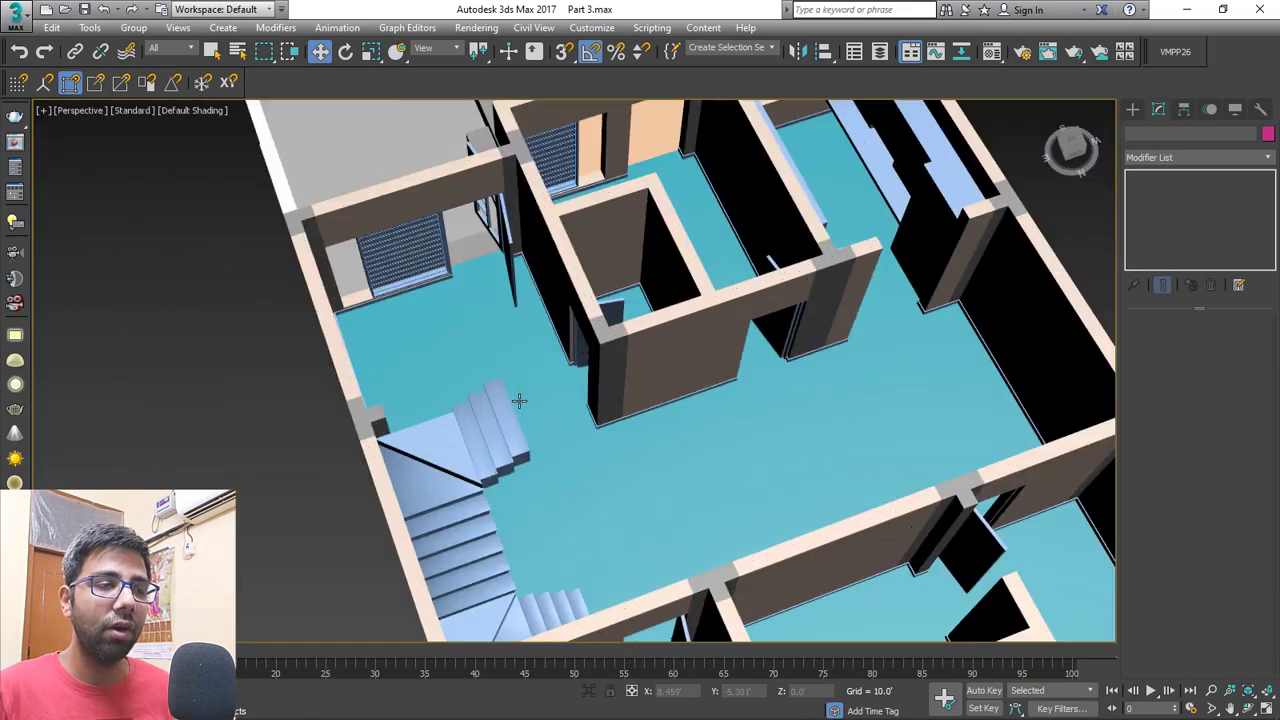
pyautogui.scroll(3, 518, 376)
pyautogui.scroll(-5, 764, 468)
pyautogui.keyDown('alt'); pyautogui.moveTo(663, 429); pyautogui.dragTo(730, 425, button='middle'); pyautogui.keyUp('alt')
pyautogui.scroll(5, 676, 265)
pyautogui.scroll(2, 676, 265)
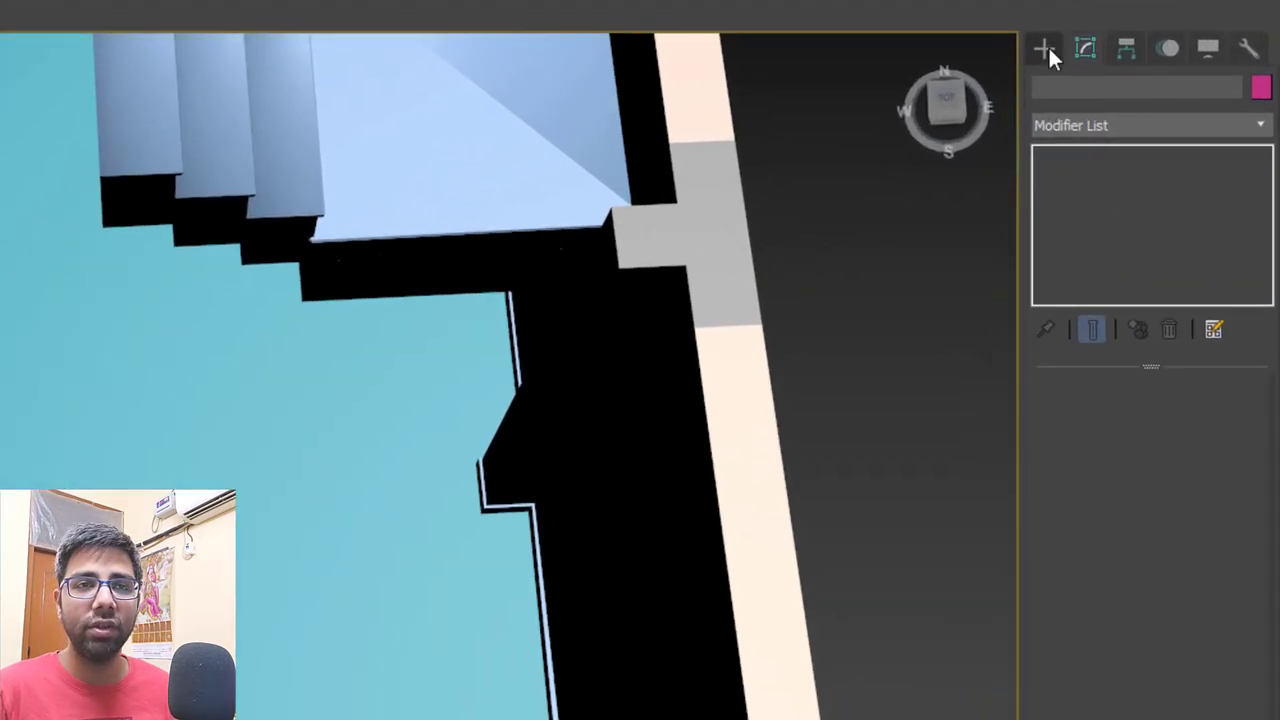
# In the Top view, draw a flat 0.75' by 11' box snapped from the inner wall corner to the column beside the stairs.
pyautogui.click(1044, 50)
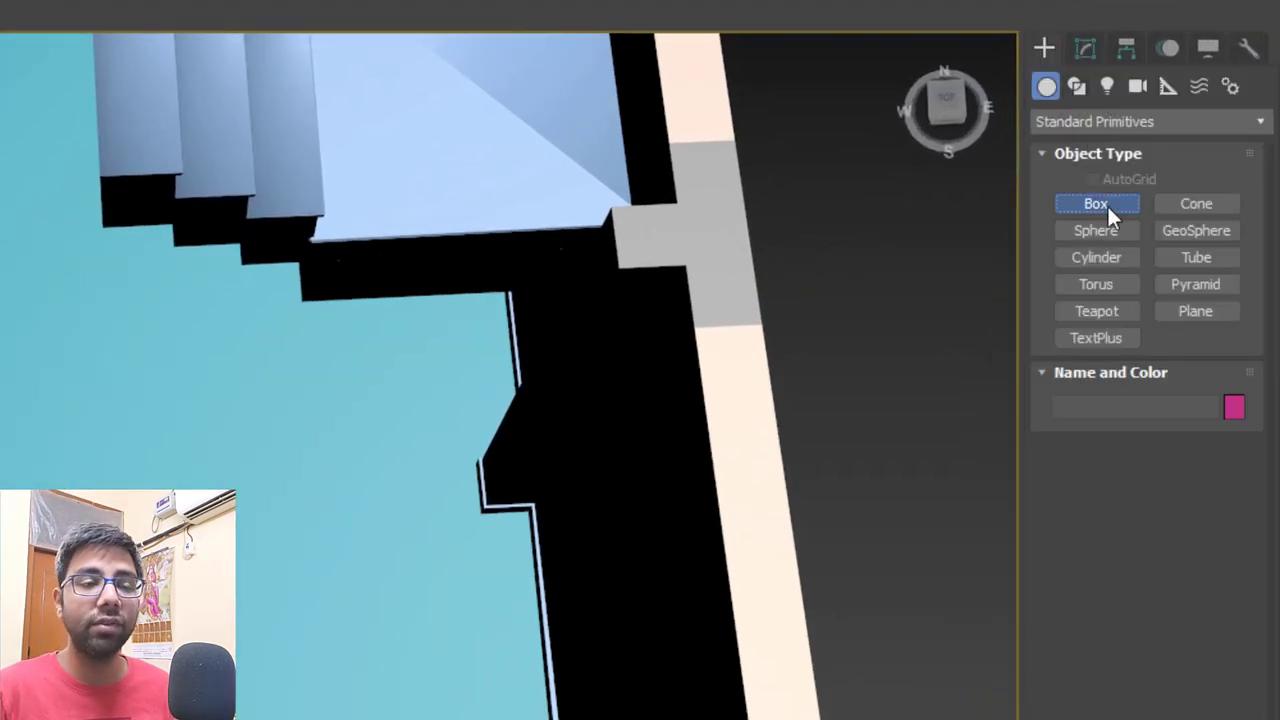
pyautogui.click(1080, 206)
pyautogui.moveTo(414, 403); pyautogui.dragTo(465, 369, button='middle')
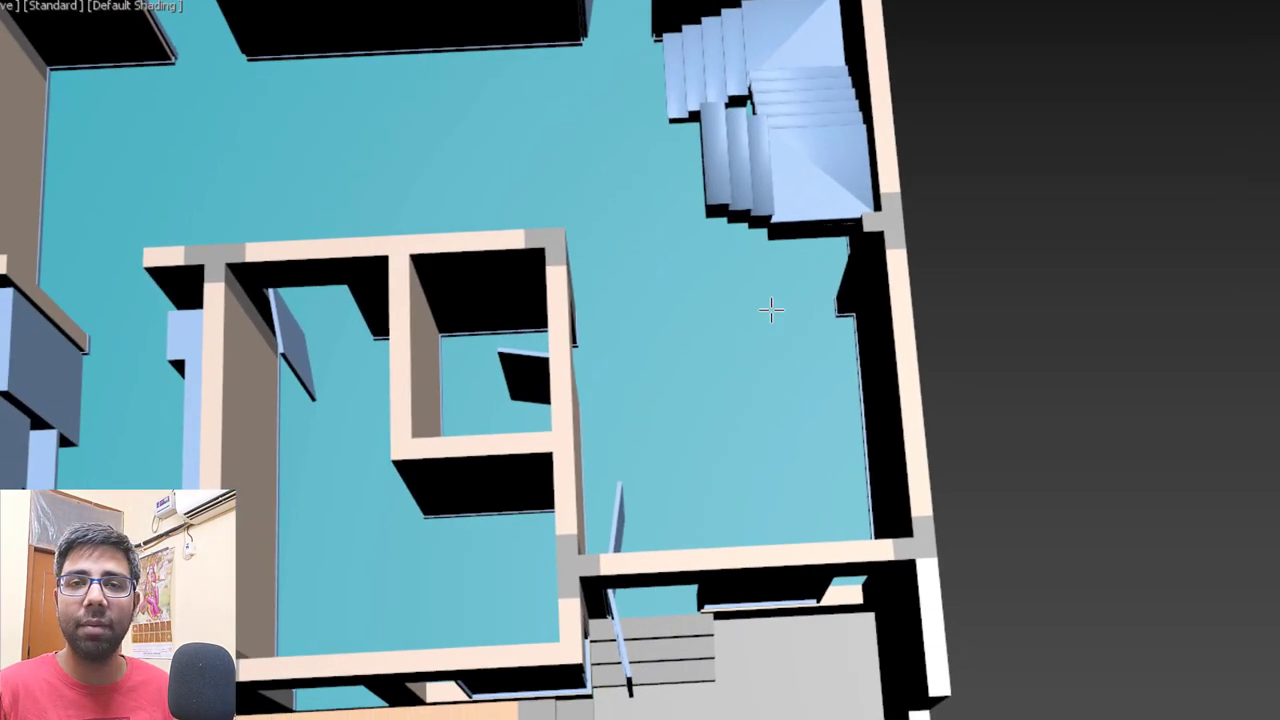
pyautogui.hotkey('alt', 'w')
pyautogui.middleClick(363, 149)
pyautogui.hotkey('alt', 'w')
pyautogui.scroll(-5, 749, 277)
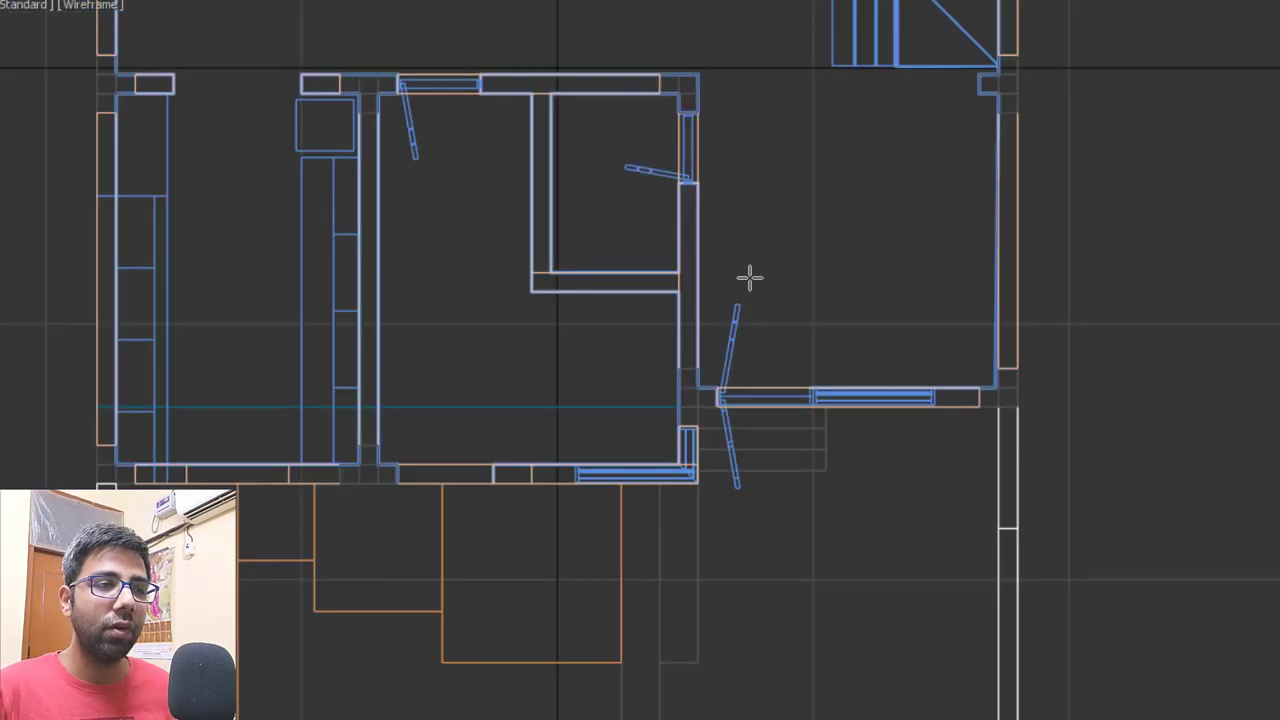
pyautogui.moveTo(749, 100); pyautogui.dragTo(741, 384, button='middle')
pyautogui.scroll(2, 741, 384)
pyautogui.scroll(-7, 741, 384)
pyautogui.moveTo(773, 333); pyautogui.dragTo(694, 189, button='middle')
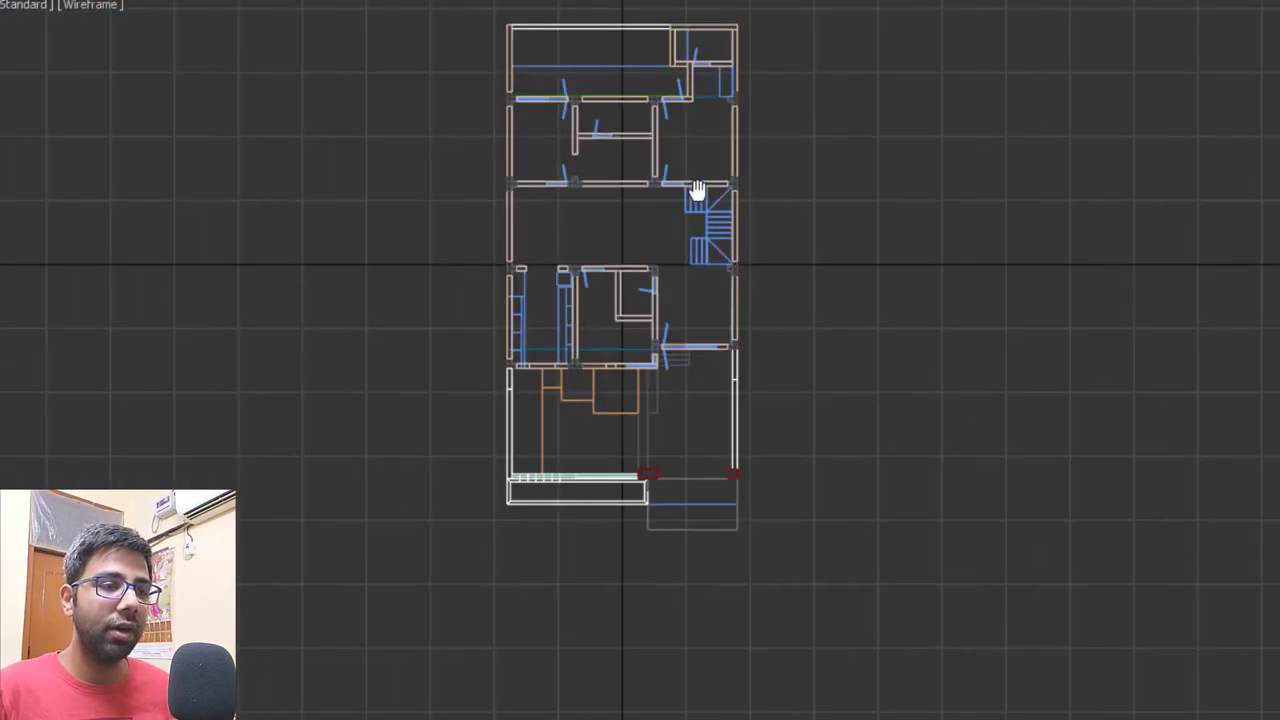
pyautogui.scroll(10, 560, 231)
pyautogui.scroll(2, 592, 175)
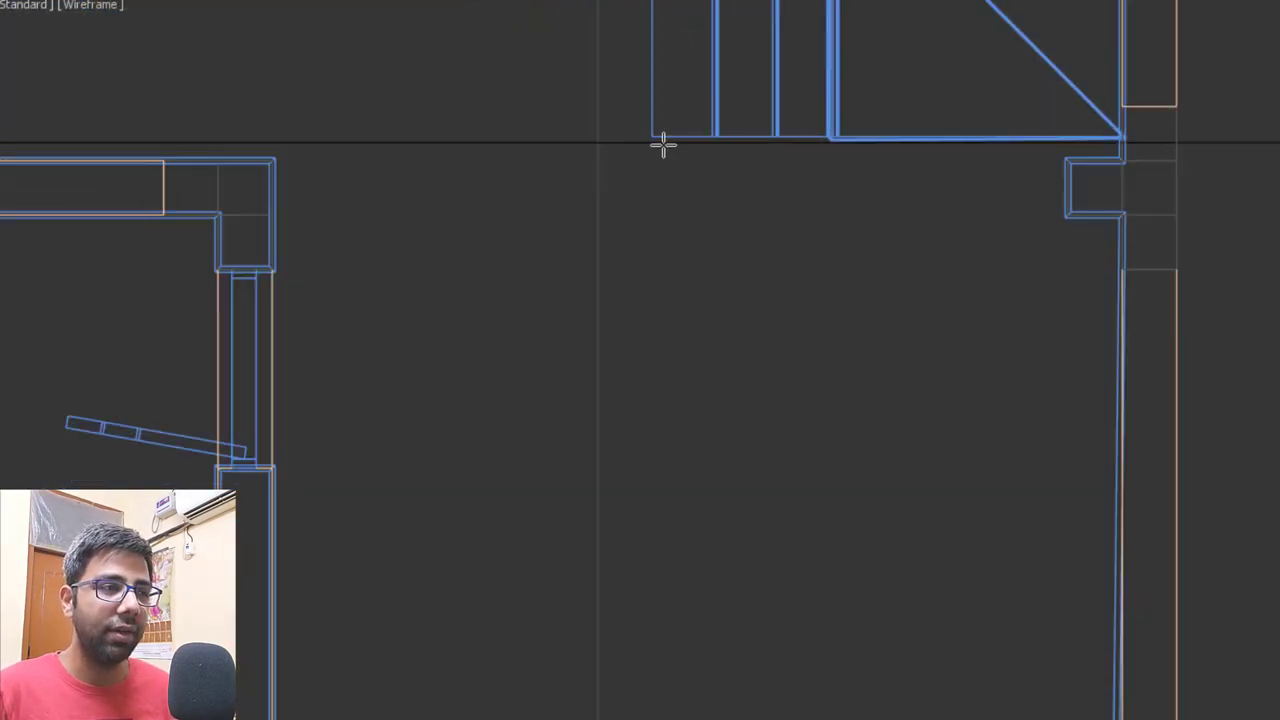
pyautogui.moveTo(663, 143); pyautogui.dragTo(623, 220, button='middle')
pyautogui.moveTo(238, 238)
pyautogui.mouseDown()
pyautogui.moveTo(971, 310)
pyautogui.moveTo(1032, 289)
pyautogui.mouseUp()
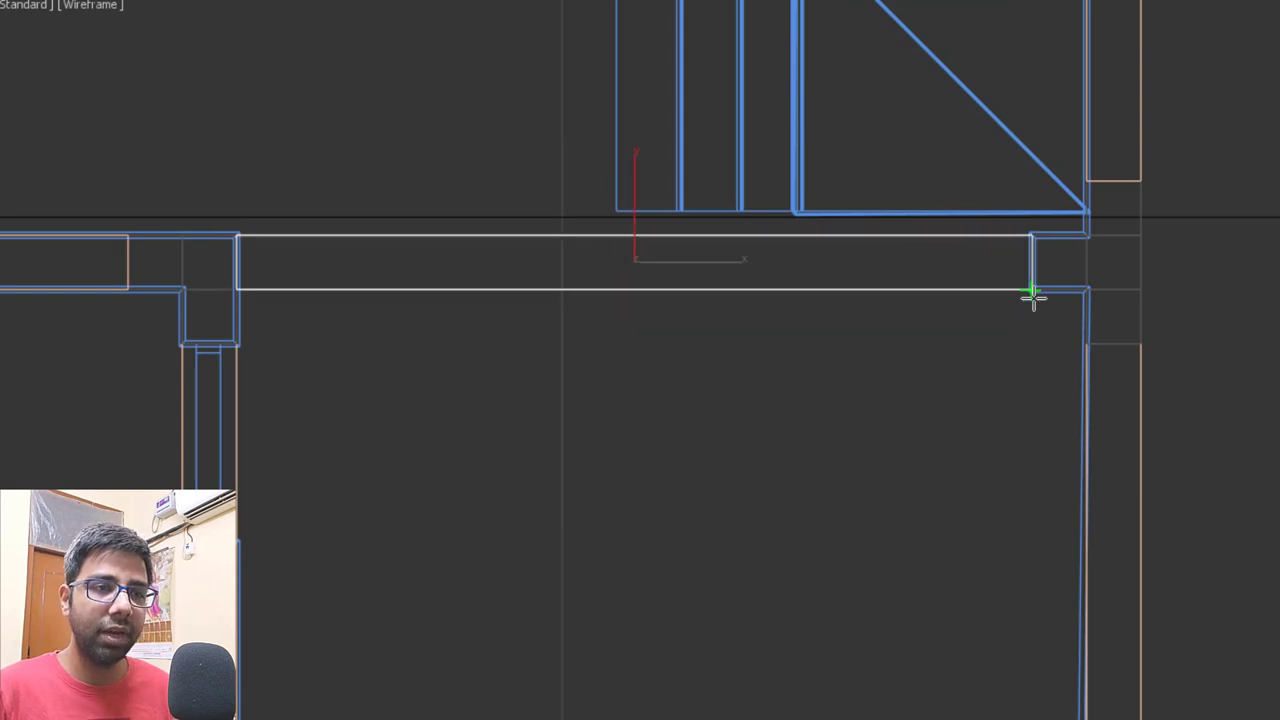
pyautogui.click(1074, 94)
# In the perspective view, set the height of the flat divider box beside the stairs to 10'.
pyautogui.hotkey('alt', 'w')
pyautogui.middleClick(1158, 466)
pyautogui.hotkey('alt', 'w')
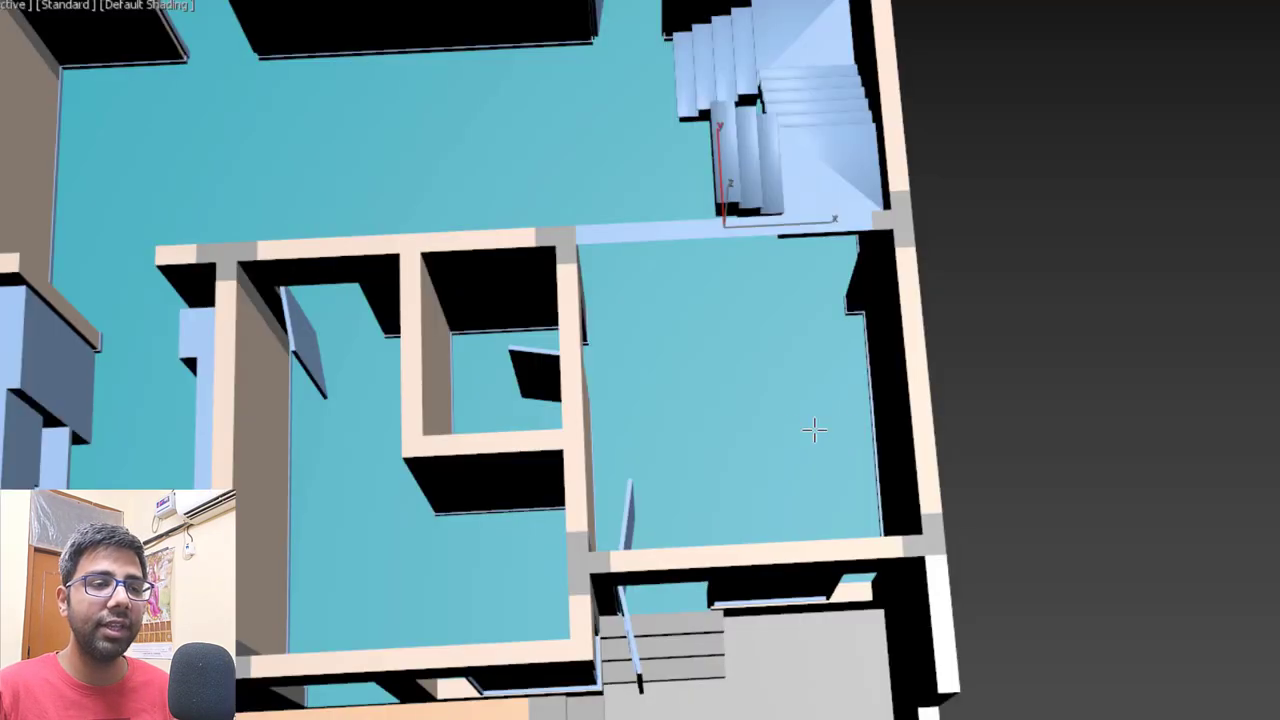
pyautogui.press('w')
pyautogui.scroll(3, 800, 430)
pyautogui.keyDown('alt'); pyautogui.moveTo(800, 430); pyautogui.dragTo(803, 303, button='middle'); pyautogui.keyUp('alt')
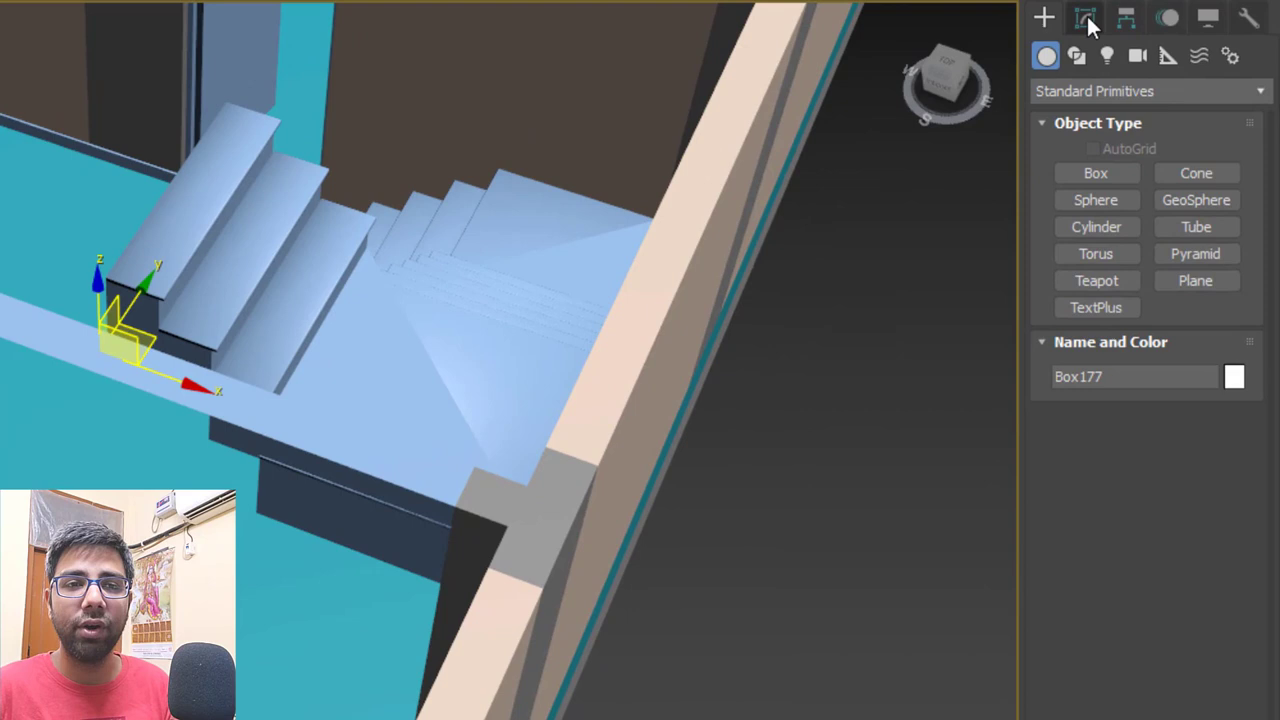
pyautogui.click(1137, 15)
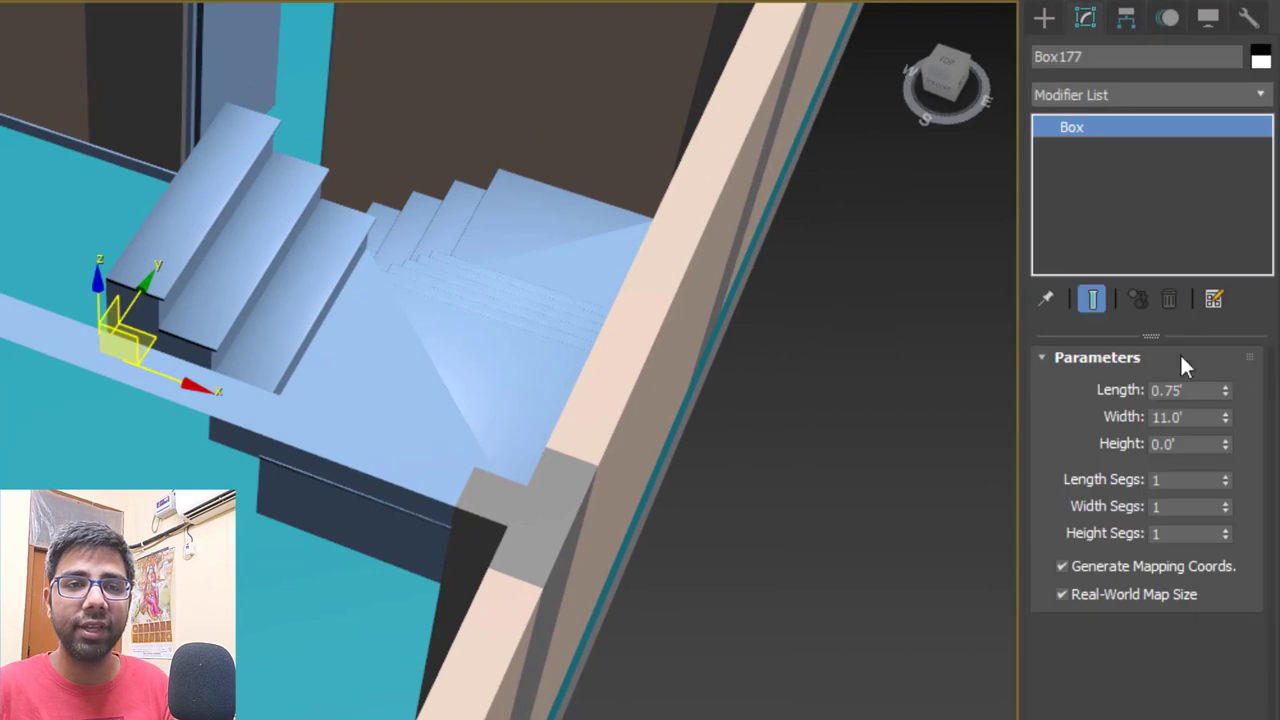
pyautogui.click(1187, 446)
pyautogui.write('4.')
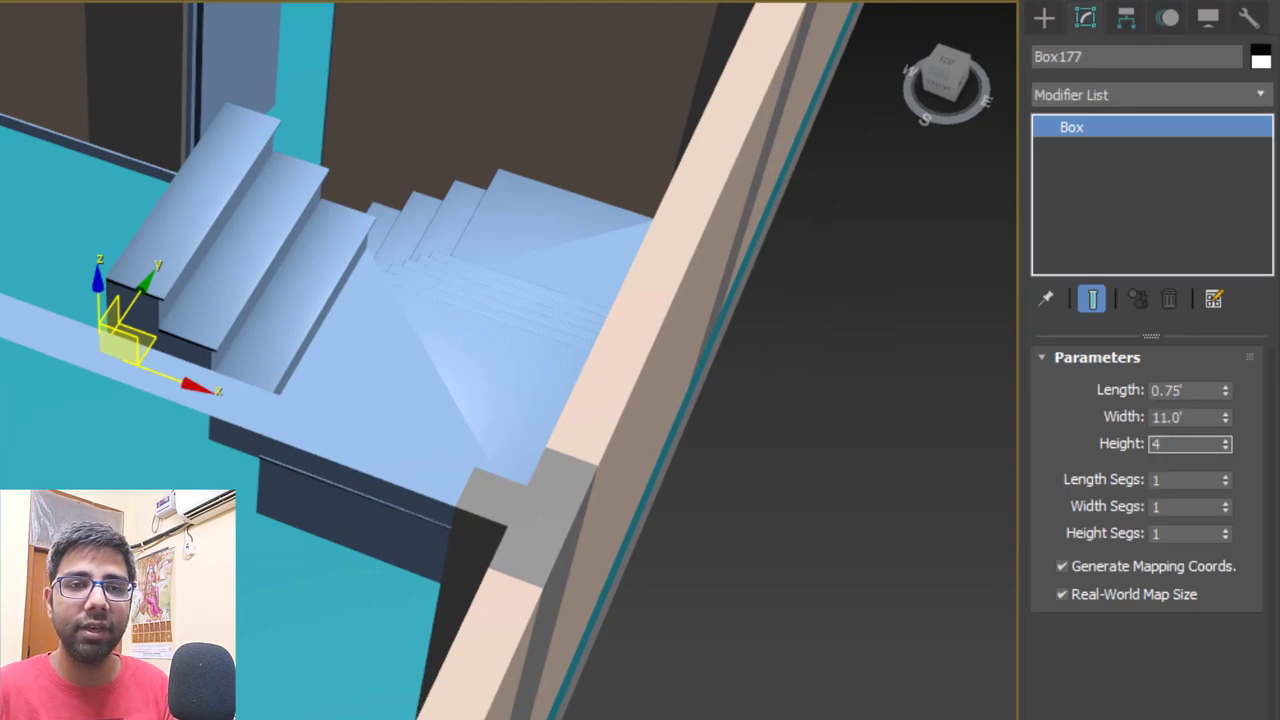
pyautogui.write('0')
pyautogui.press('Return')
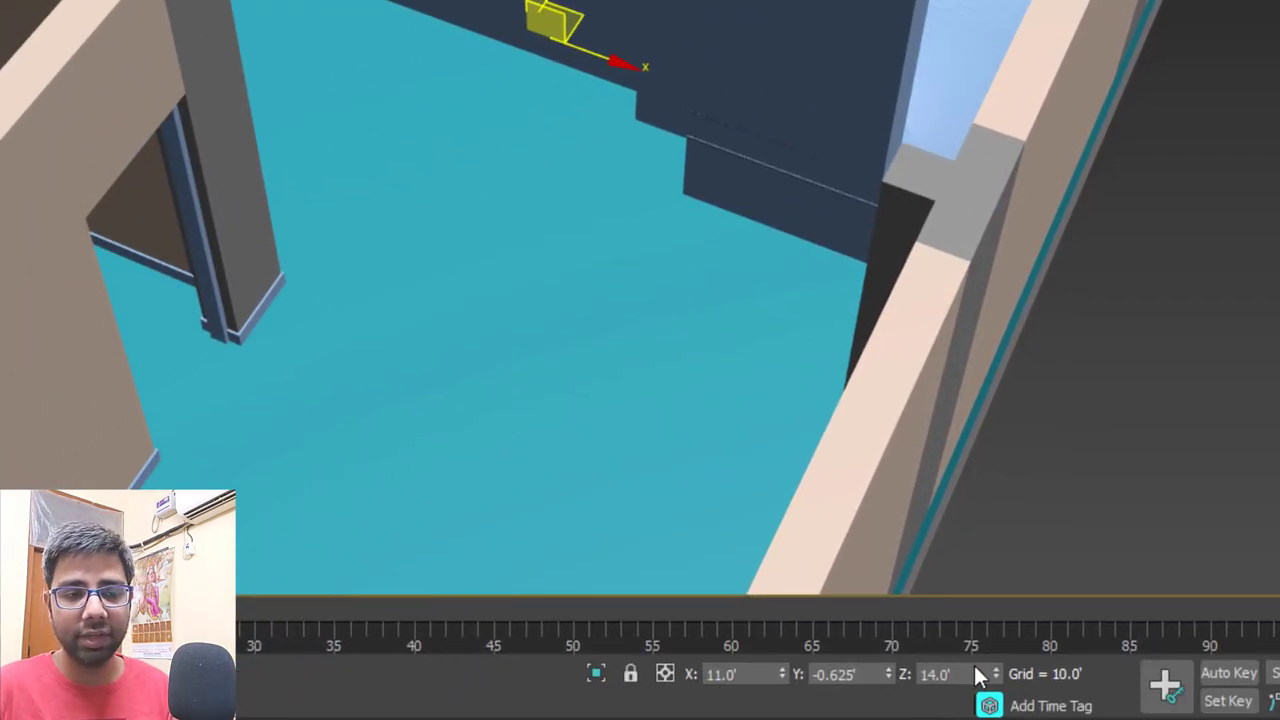
# Set the divider box's Z position to 4' so it stands on the floor.
pyautogui.click(967, 674)
pyautogui.press('Return')
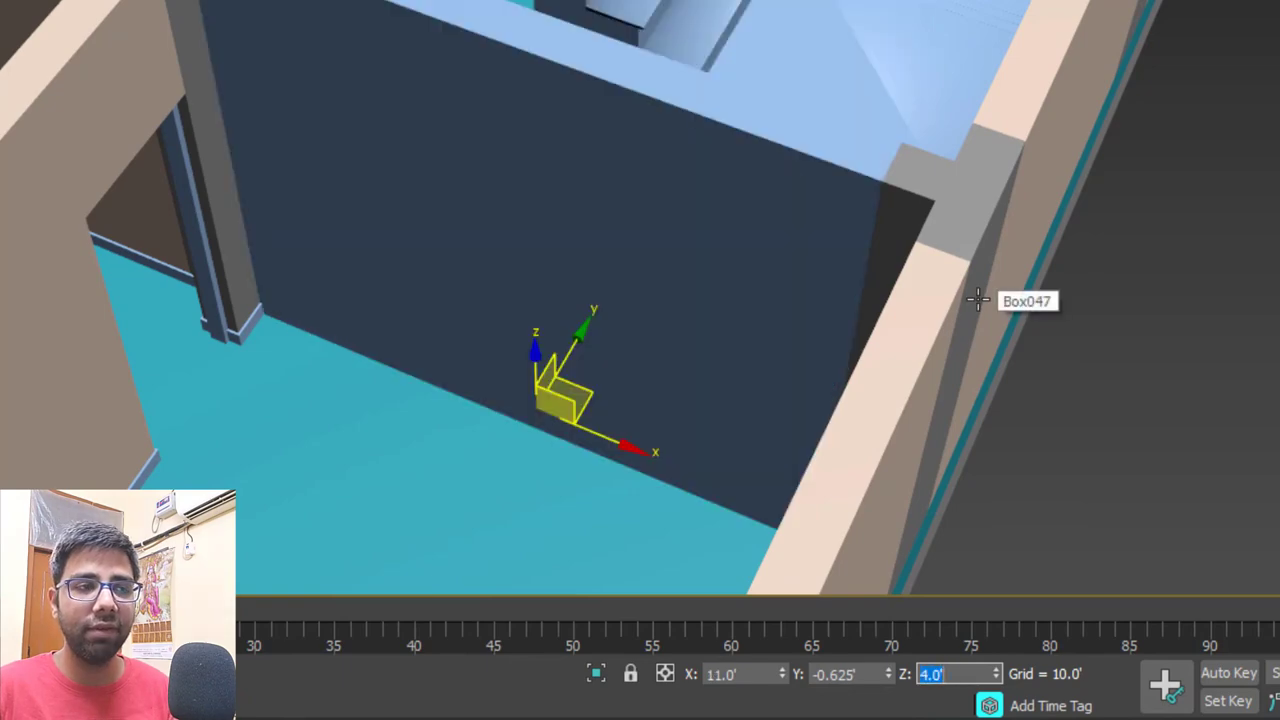
pyautogui.scroll(-3, 780, 127)
pyautogui.scroll(3, 675, 199)
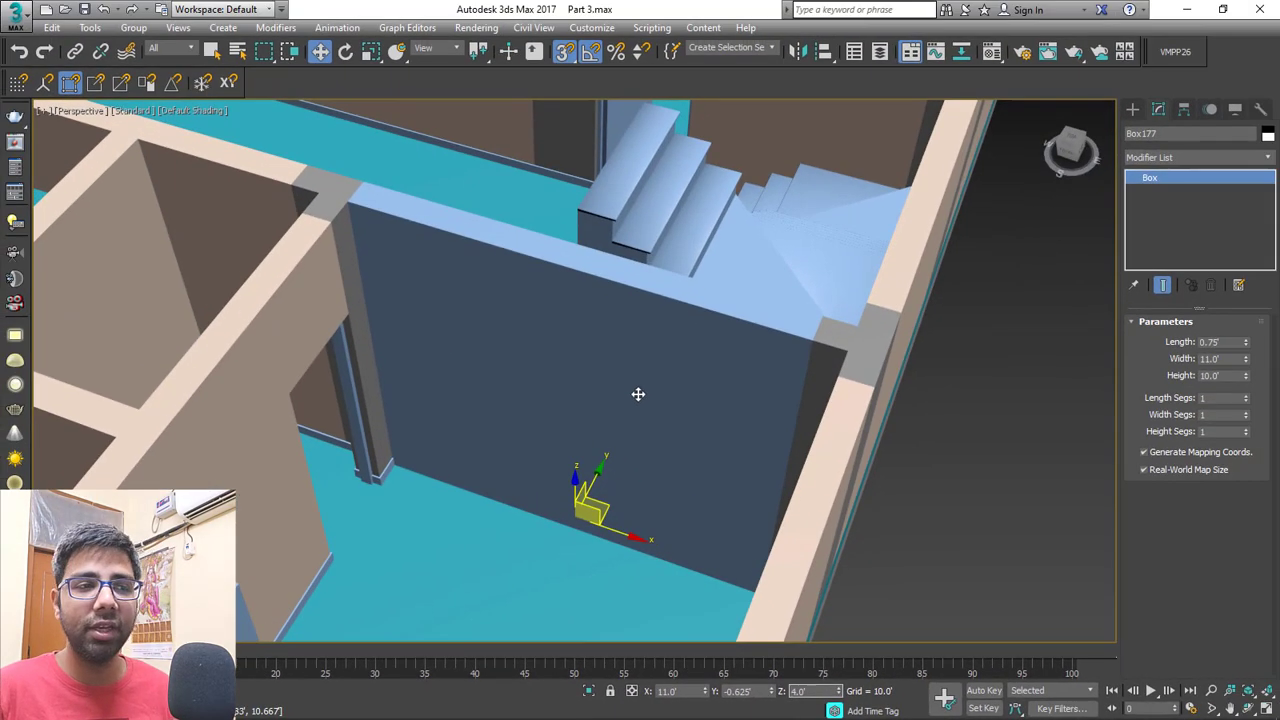
# Set the divider box's width to 6' and move it along X against the column beside the stairs.
pyautogui.doubleClick(1228, 359)
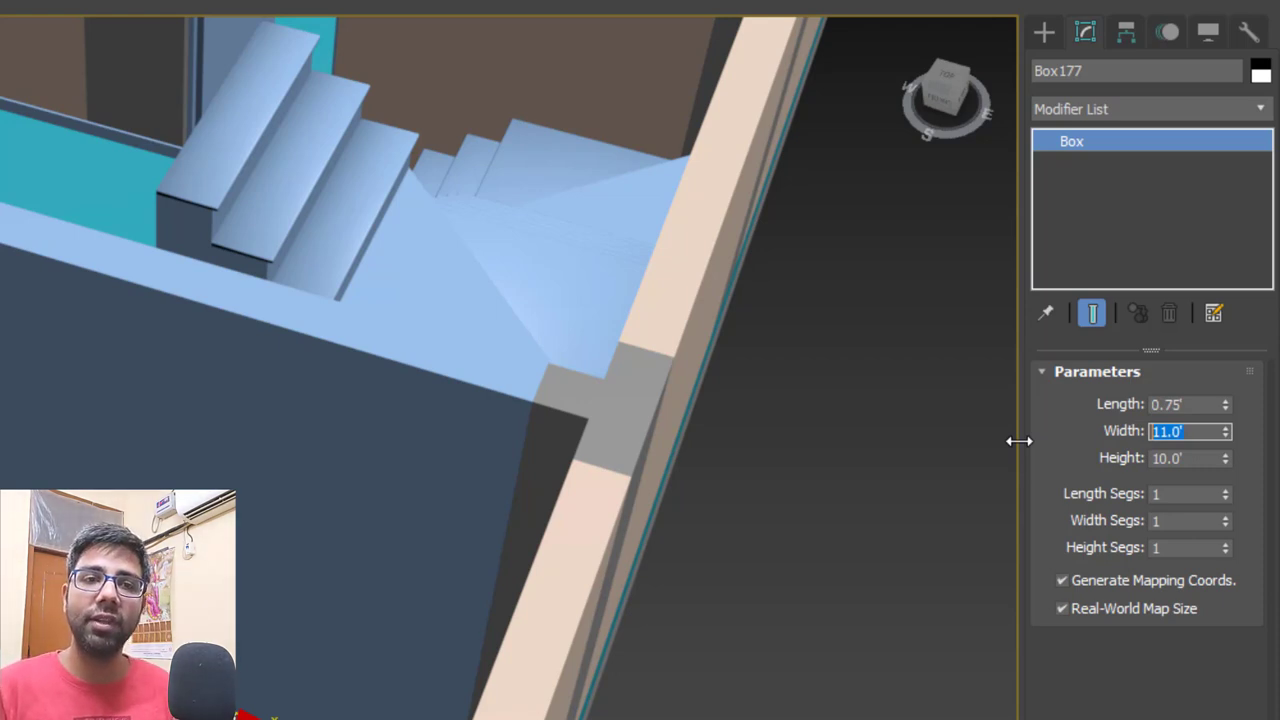
pyautogui.press('Return')
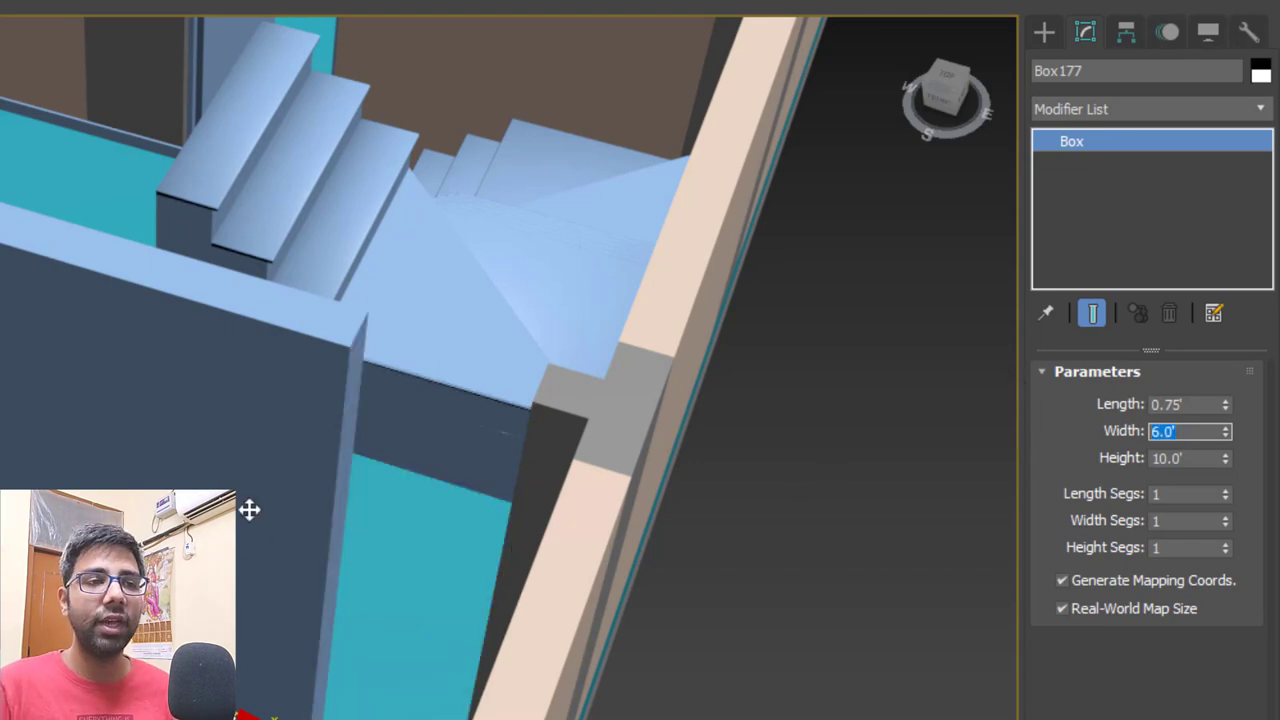
pyautogui.keyDown('alt'); pyautogui.moveTo(249, 509); pyautogui.dragTo(402, 338, button='middle'); pyautogui.keyUp('alt')
pyautogui.scroll(3, 500, 255)
pyautogui.moveTo(247, 364); pyautogui.dragTo(555, 262)
pyautogui.scroll(-4, 208, 321)
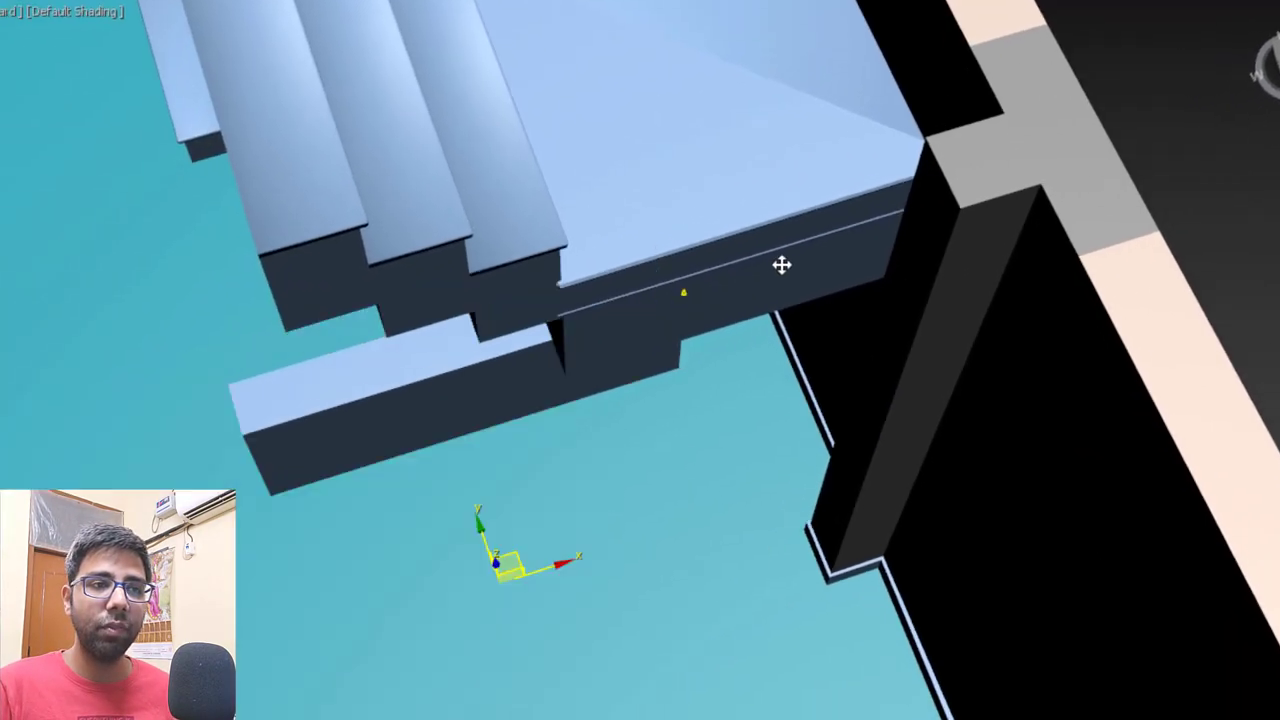
pyautogui.keyDown('alt'); pyautogui.moveTo(958, 355); pyautogui.dragTo(720, 243, button='middle'); pyautogui.keyUp('alt')
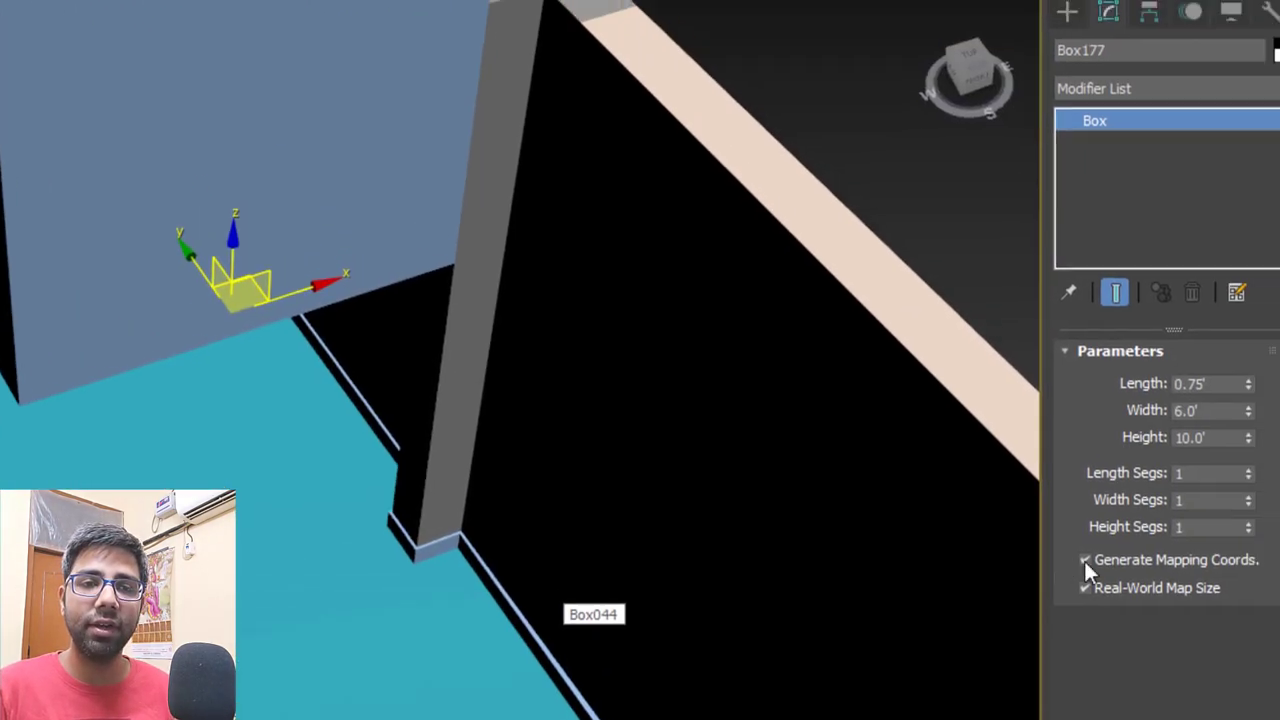
# Set the divider box's height to 4' and its Z position to 10'.
pyautogui.doubleClick(1185, 452)
pyautogui.press('BackSpace')
pyautogui.write('10')
pyautogui.press('Return')
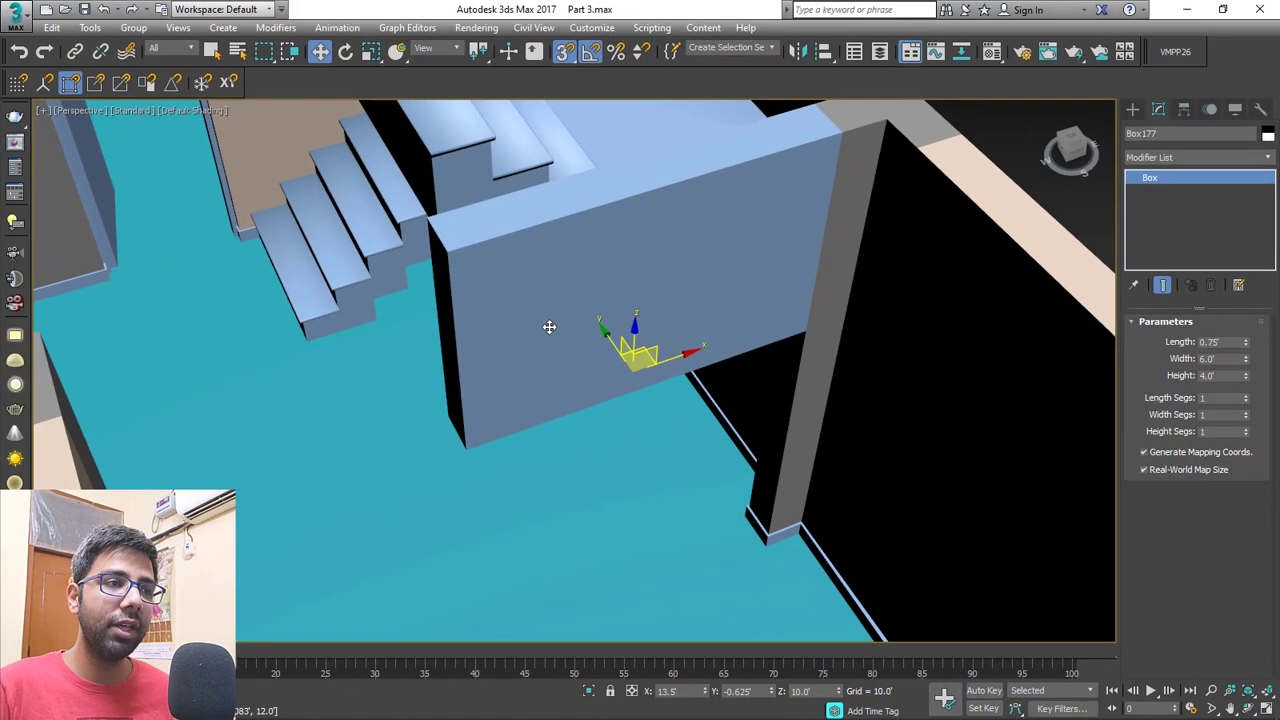
# Examine the shortened divider box beside the stairs from several angles, including from above and from the entrance side.
pyautogui.keyDown('alt'); pyautogui.moveTo(549, 321); pyautogui.dragTo(658, 353, button='middle'); pyautogui.keyUp('alt')
pyautogui.scroll(3, 546, 273)
pyautogui.keyDown('alt'); pyautogui.moveTo(552, 384); pyautogui.dragTo(633, 371, button='middle'); pyautogui.keyUp('alt')
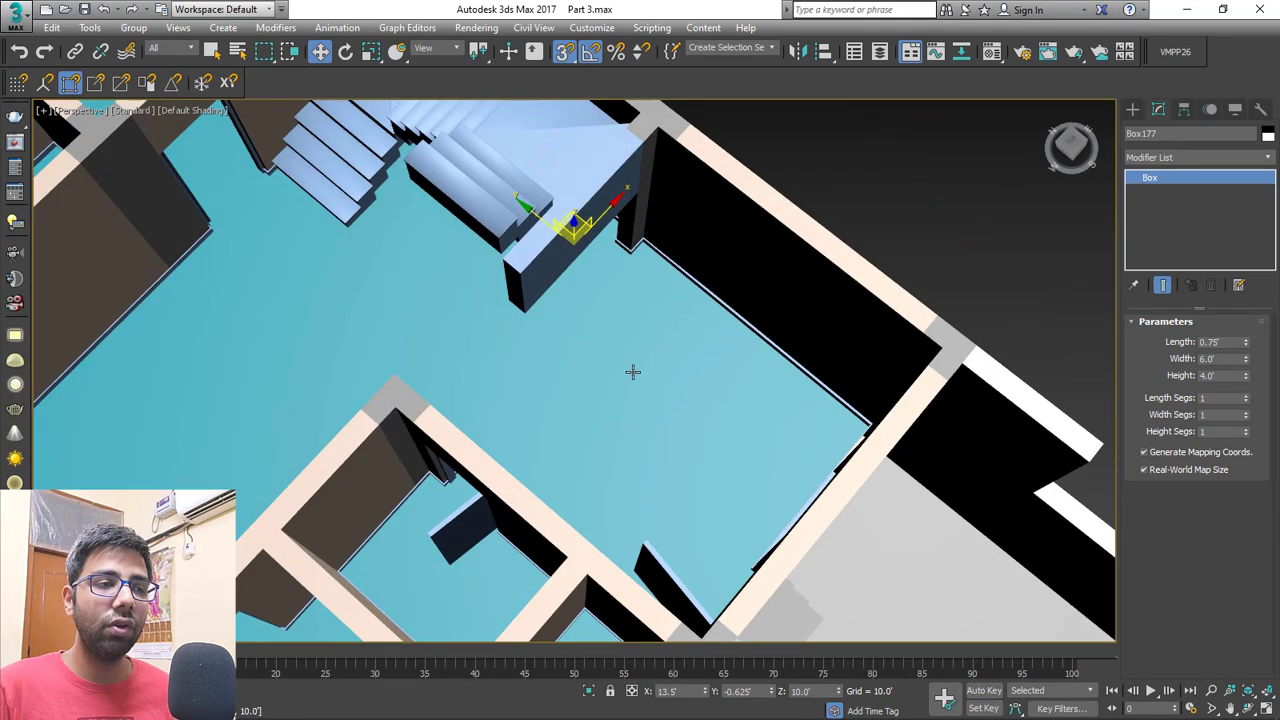
pyautogui.keyDown('alt'); pyautogui.moveTo(711, 380); pyautogui.dragTo(545, 308, button='middle'); pyautogui.keyUp('alt')
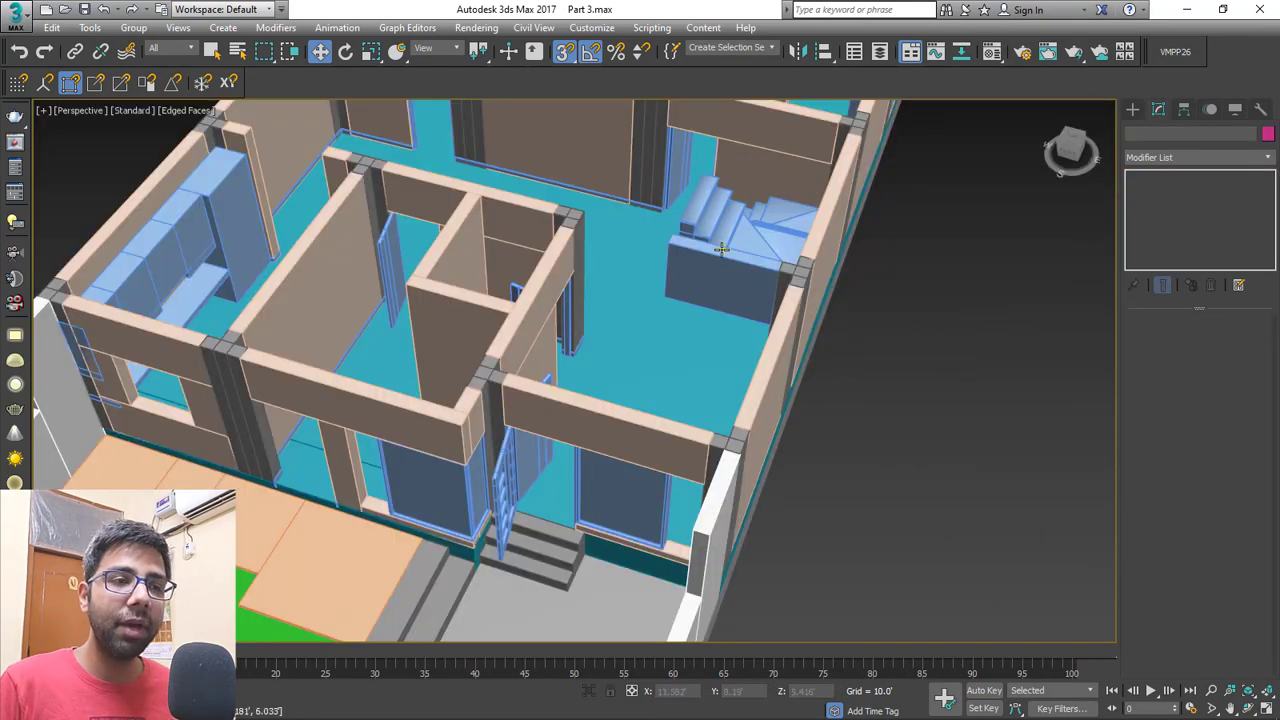
pyautogui.scroll(10, 711, 303)
pyautogui.click(711, 303)
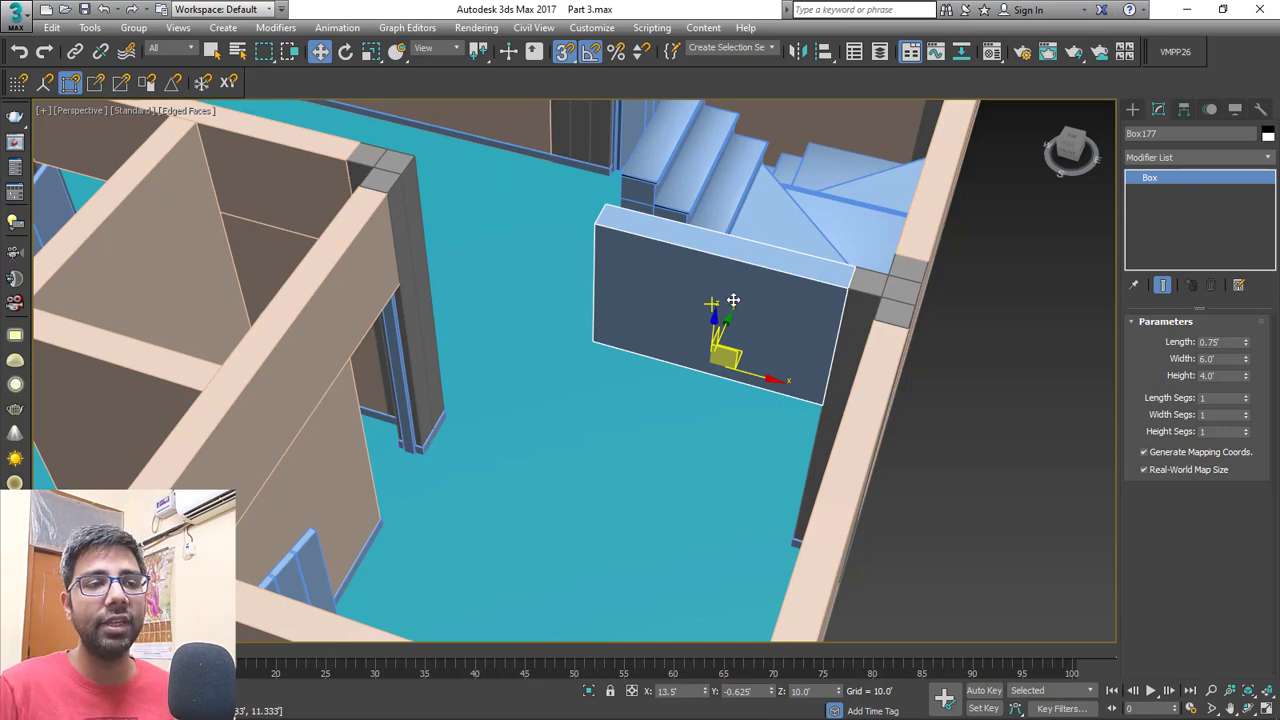
pyautogui.scroll(-3, 771, 285)
pyautogui.scroll(3, 771, 287)
pyautogui.keyDown('alt'); pyautogui.moveTo(777, 320); pyautogui.dragTo(771, 329, button='middle'); pyautogui.keyUp('alt')
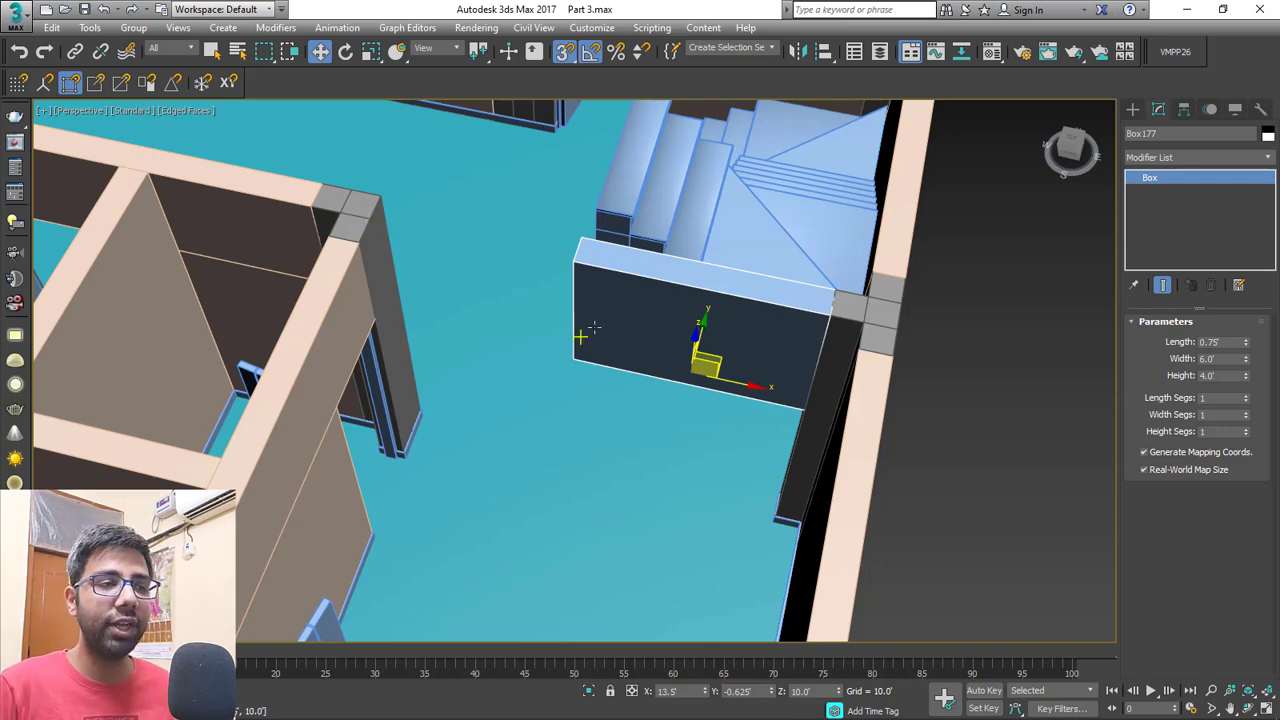
# Select the entrance's solid door and grille door and make one copy of both toward the other front doorway.
pyautogui.scroll(-5, 590, 331)
pyautogui.moveTo(657, 308); pyautogui.dragTo(741, 165, button='middle')
pyautogui.click(871, 423)
pyautogui.scroll(4, 700, 460)
pyautogui.moveTo(612, 537); pyautogui.dragTo(660, 297, button='middle')
pyautogui.moveTo(490, 184); pyautogui.dragTo(690, 450, button='middle')
pyautogui.scroll(5, 620, 380)
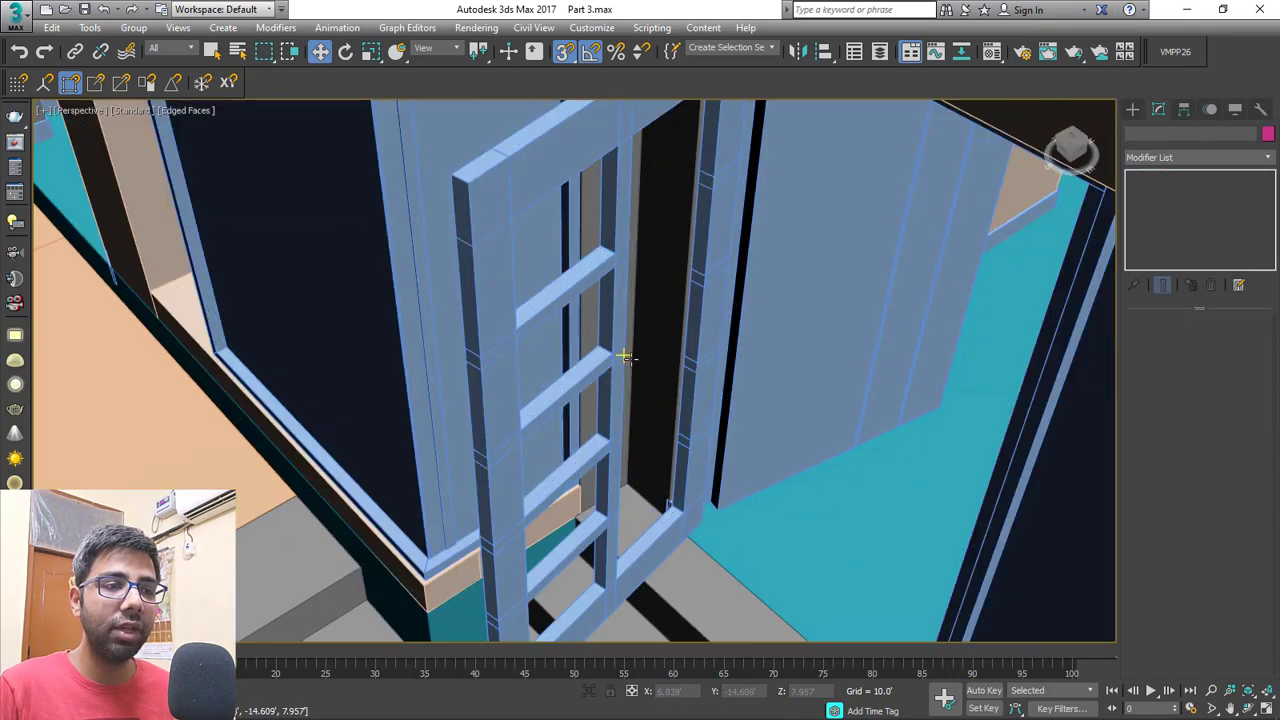
pyautogui.scroll(-6, 607, 375)
pyautogui.moveTo(820, 320); pyautogui.dragTo(780, 420, button='middle')
pyautogui.scroll(4, 561, 391)
pyautogui.moveTo(561, 391); pyautogui.dragTo(666, 336, button='middle')
pyautogui.moveTo(886, 410); pyautogui.dragTo(484, 360)
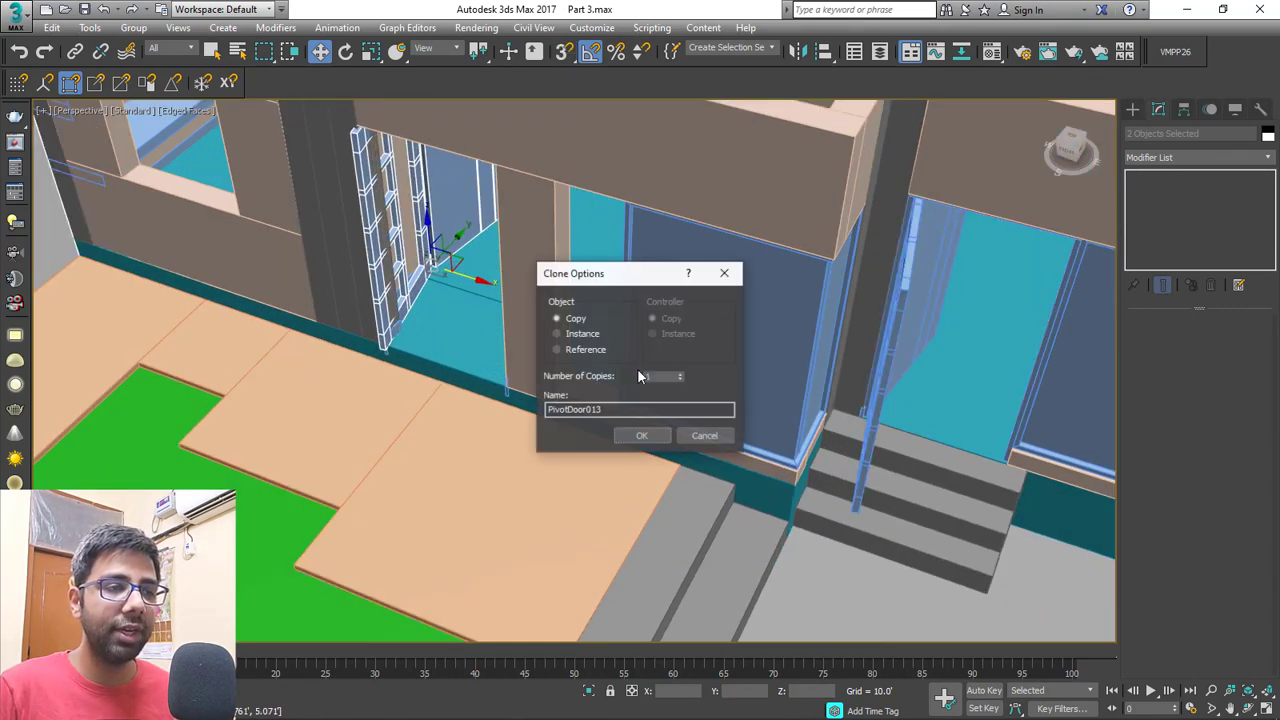
pyautogui.click(650, 438)
# In the Top view, move the two copied doors roughly into the front wall opening.
pyautogui.press('t')
pyautogui.moveTo(480, 352); pyautogui.dragTo(640, 262, button='middle')
pyautogui.scroll(2, 502, 308)
pyautogui.scroll(4, 502, 318)
pyautogui.scroll(2, 511, 440)
pyautogui.moveTo(511, 442); pyautogui.dragTo(550, 187, button='middle')
pyautogui.scroll(-1, 415, 190)
pyautogui.moveTo(407, 132); pyautogui.dragTo(606, 137)
# Snap the copied doors to the side of the opening, adjust them slightly with snapping off, and return to the perspective view.
pyautogui.moveTo(606, 137); pyautogui.dragTo(786, 208, button='middle')
pyautogui.scroll(5, 590, 191)
pyautogui.press('s')
pyautogui.moveTo(740, 348); pyautogui.dragTo(343, 388)
pyautogui.scroll(-2, 469, 246)
pyautogui.scroll(3, 462, 245)
pyautogui.press('s')
pyautogui.moveTo(341, 246); pyautogui.dragTo(359, 231)
pyautogui.scroll(-2, 395, 250)
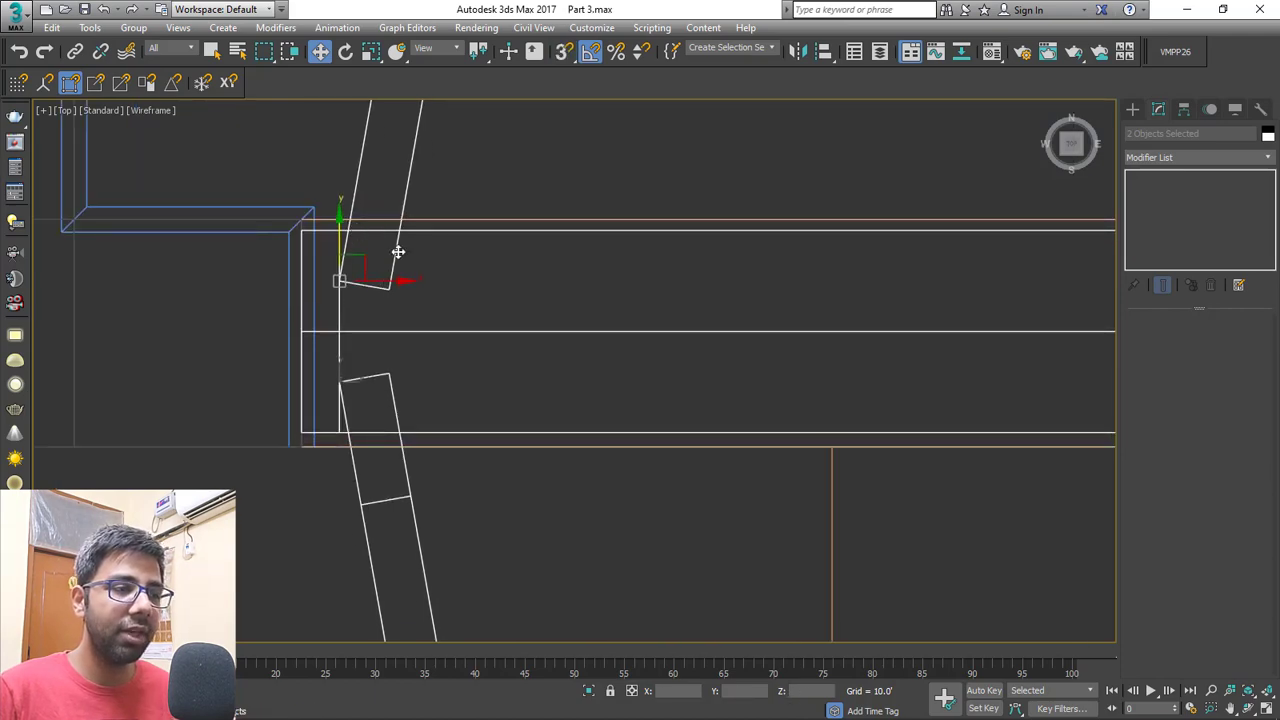
pyautogui.scroll(-2, 510, 435)
pyautogui.press('p')
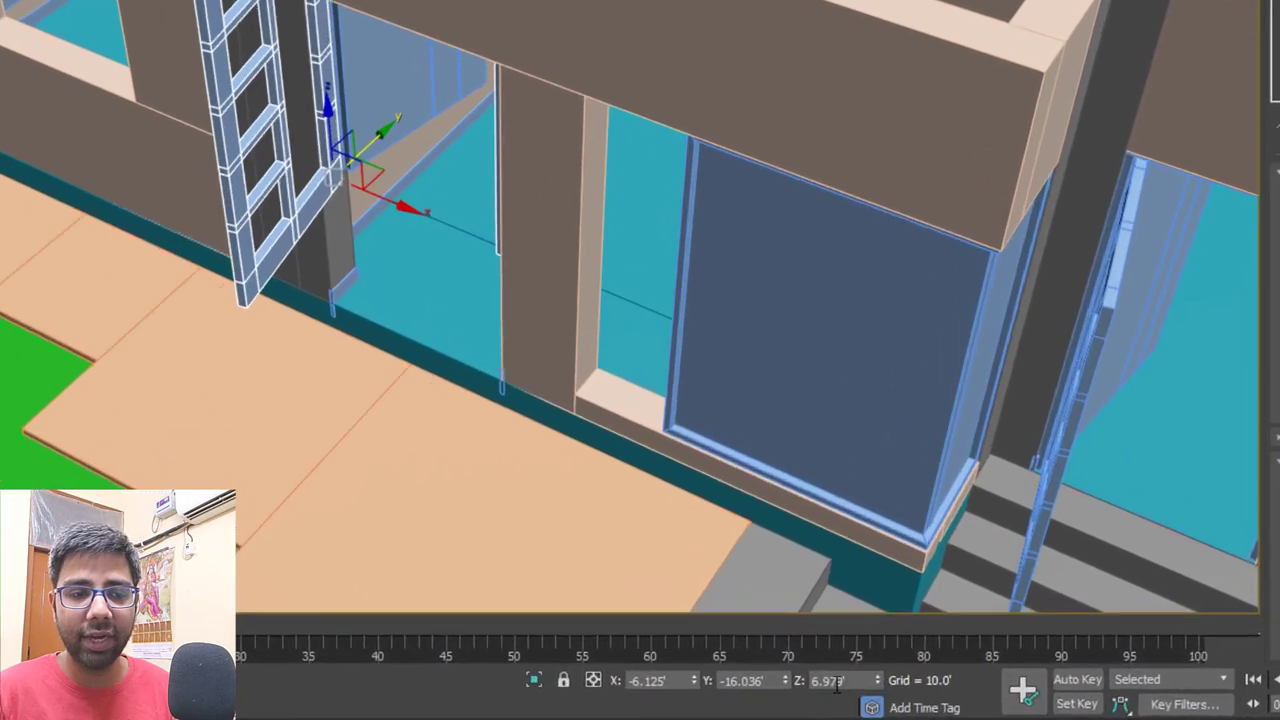
# Set the Z position of the copied grille door and of the copied solid door to 4' each.
pyautogui.moveTo(822, 691); pyautogui.dragTo(661, 691)
pyautogui.write('4')
pyautogui.press('Return')
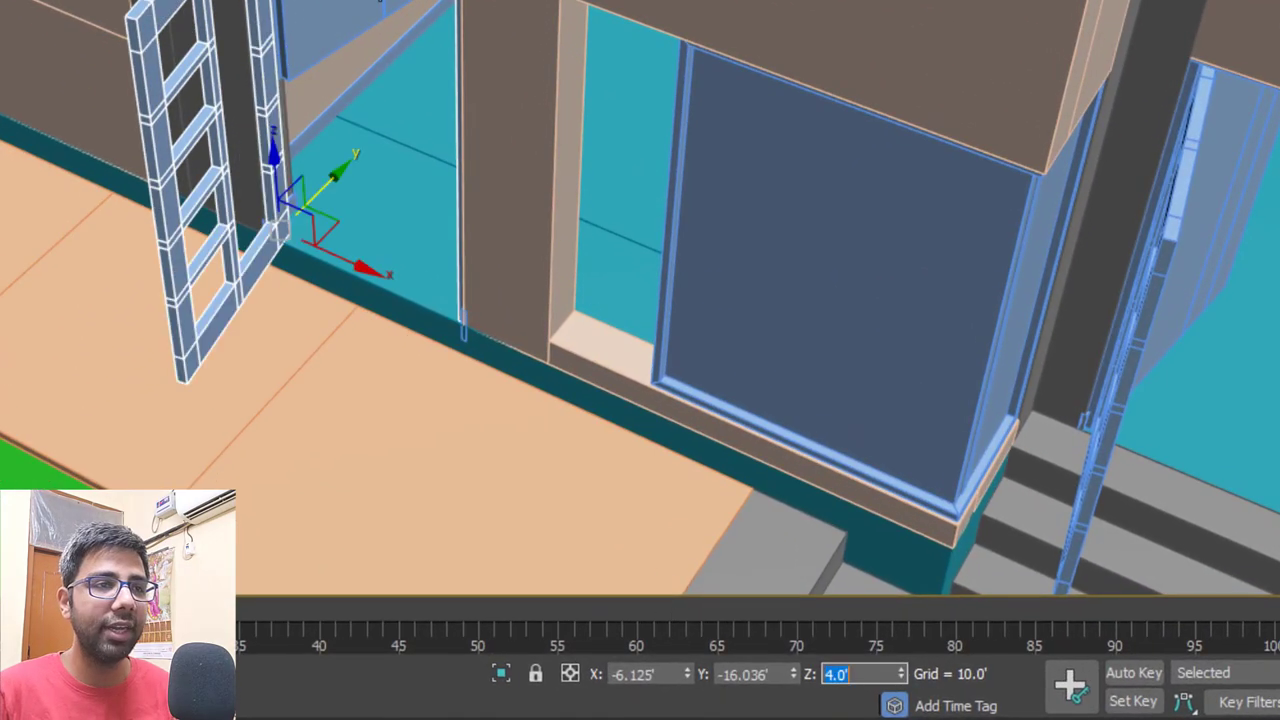
pyautogui.moveTo(345, 60); pyautogui.dragTo(352, 92, button='middle')
pyautogui.click(348, 30)
pyautogui.moveTo(889, 676); pyautogui.dragTo(592, 685)
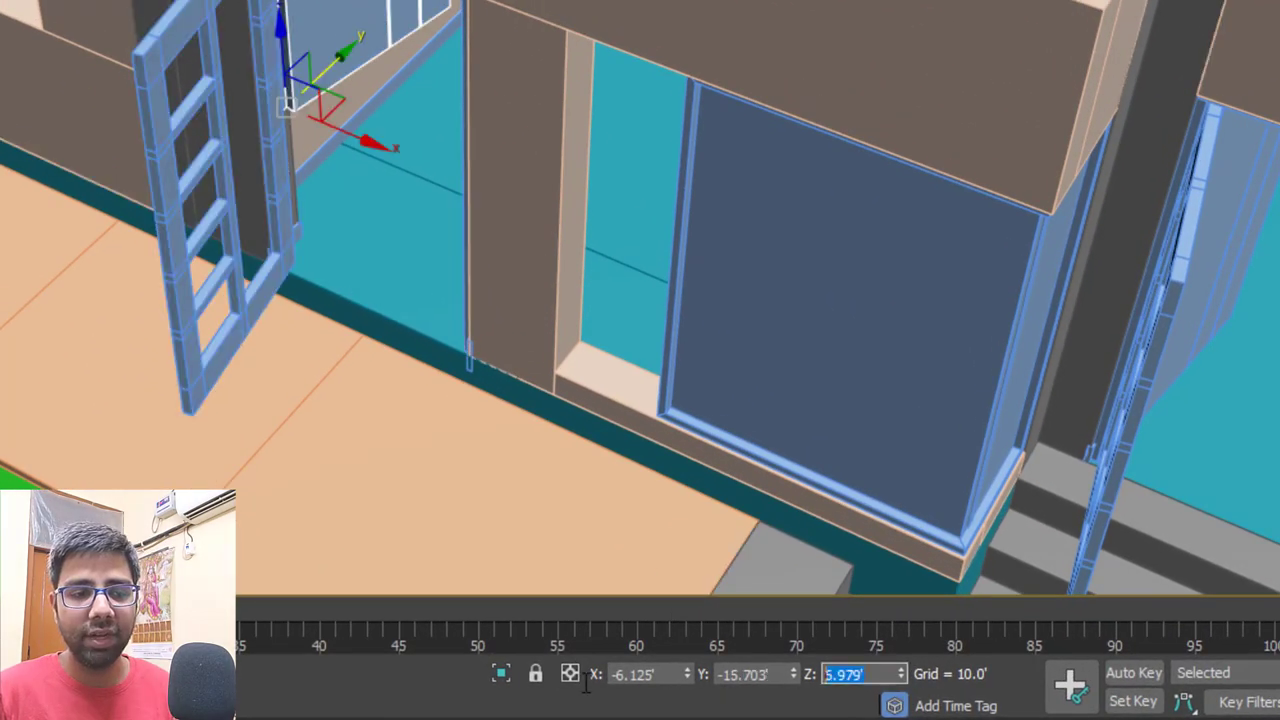
pyautogui.write('4')
pyautogui.press('Return')
pyautogui.scroll(-5, 480, 400)
pyautogui.keyDown('alt'); pyautogui.moveTo(480, 400); pyautogui.dragTo(481, 405, button='middle'); pyautogui.keyUp('alt')
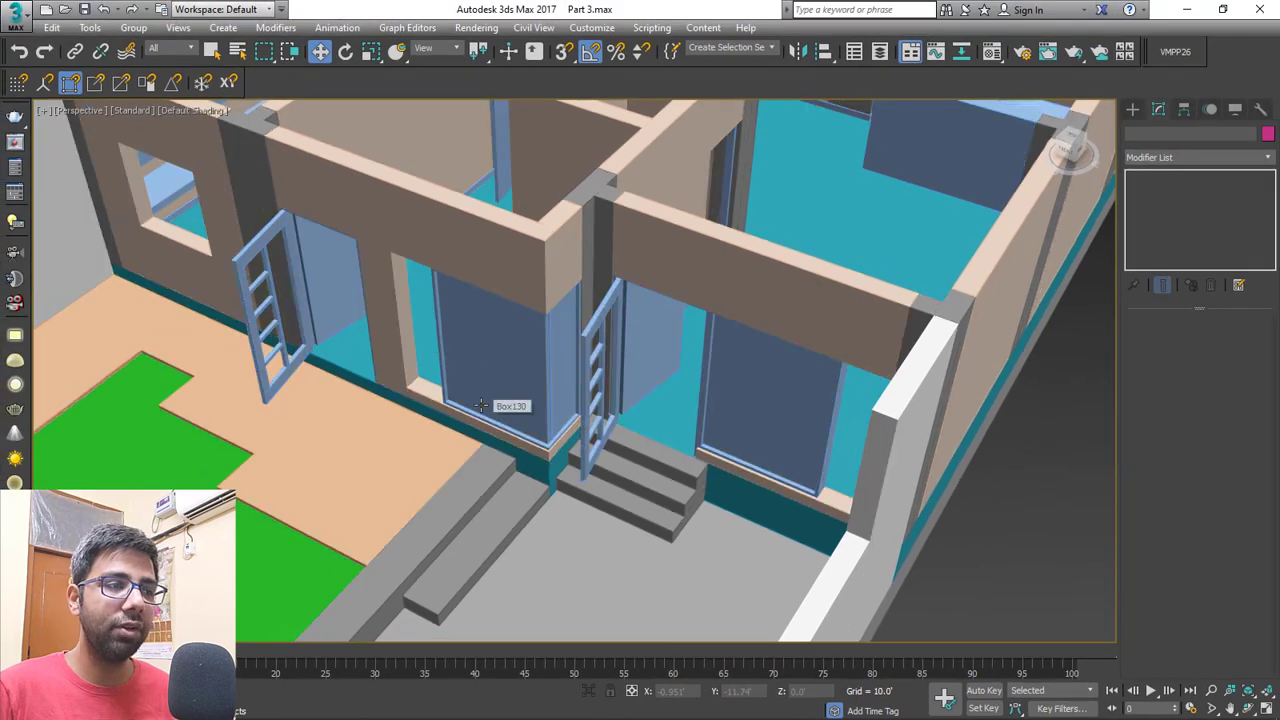
# Draw an 11.5' by 11.75' box over the entrance room, from the column beside the stairs to the opposite front corner.
pyautogui.scroll(-5, 481, 405)
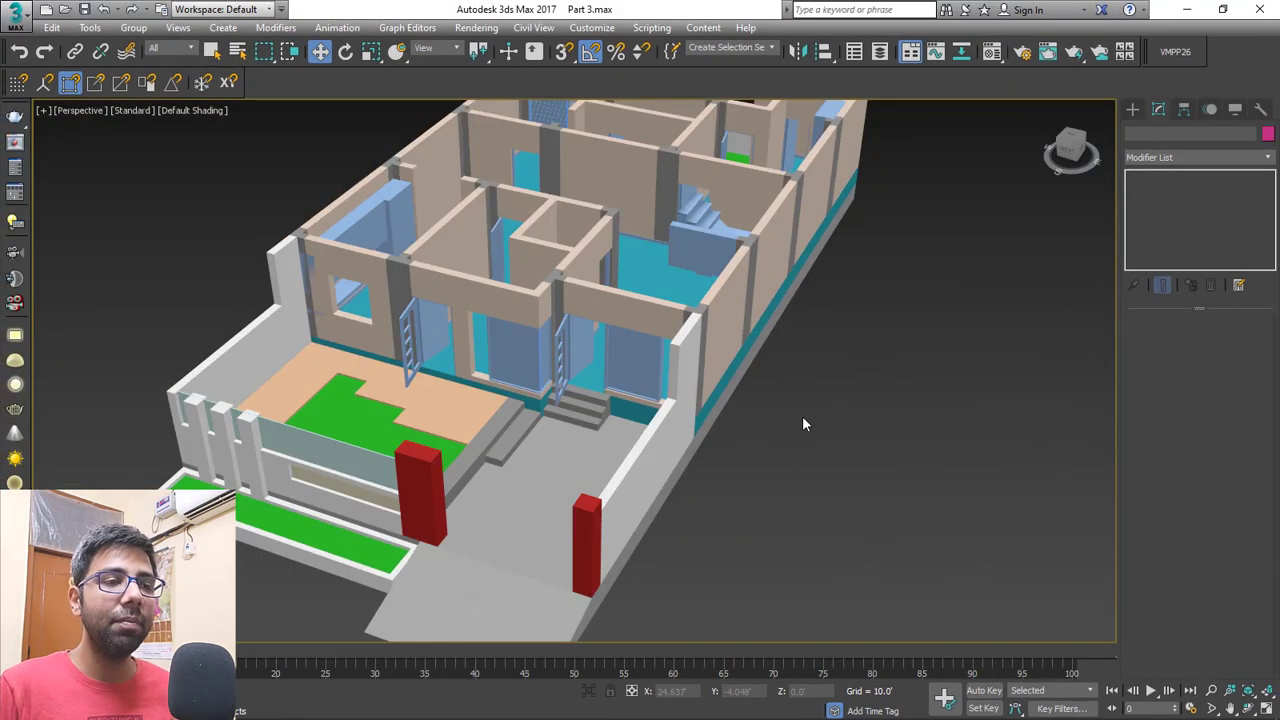
pyautogui.keyDown('alt'); pyautogui.moveTo(810, 377); pyautogui.dragTo(816, 446, button='middle'); pyautogui.keyUp('alt')
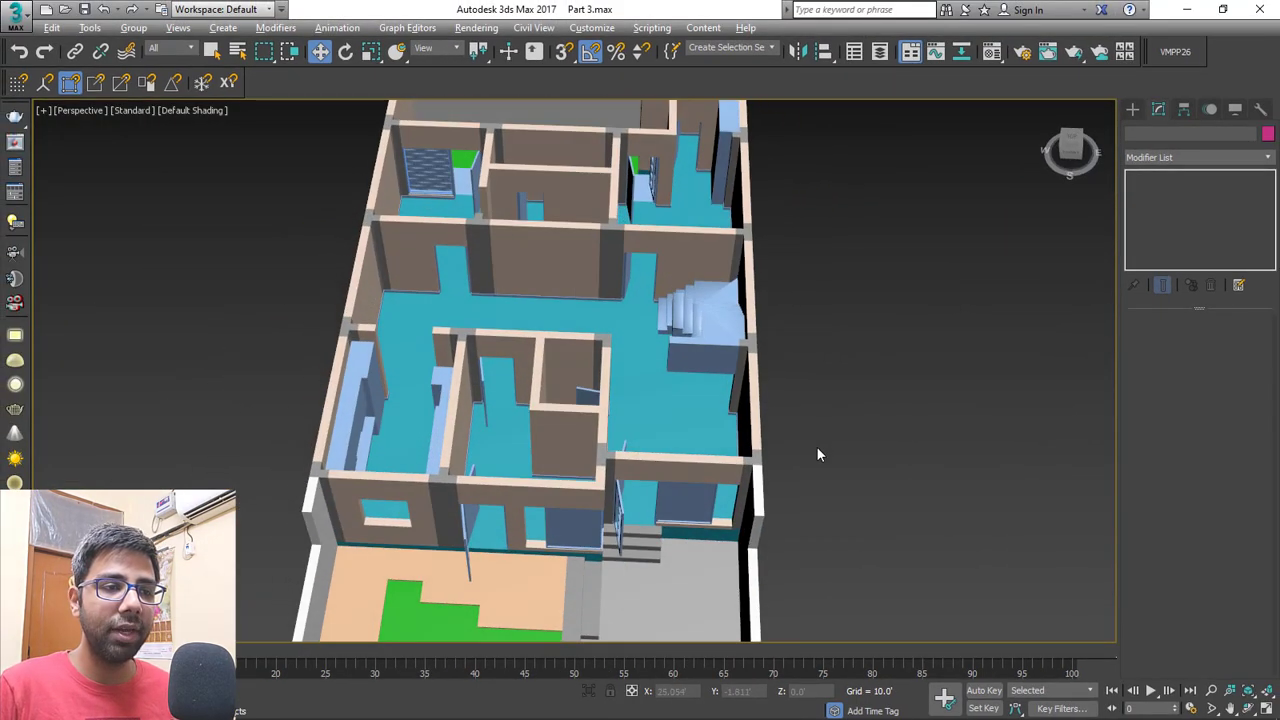
pyautogui.scroll(8, 762, 442)
pyautogui.scroll(-3, 726, 436)
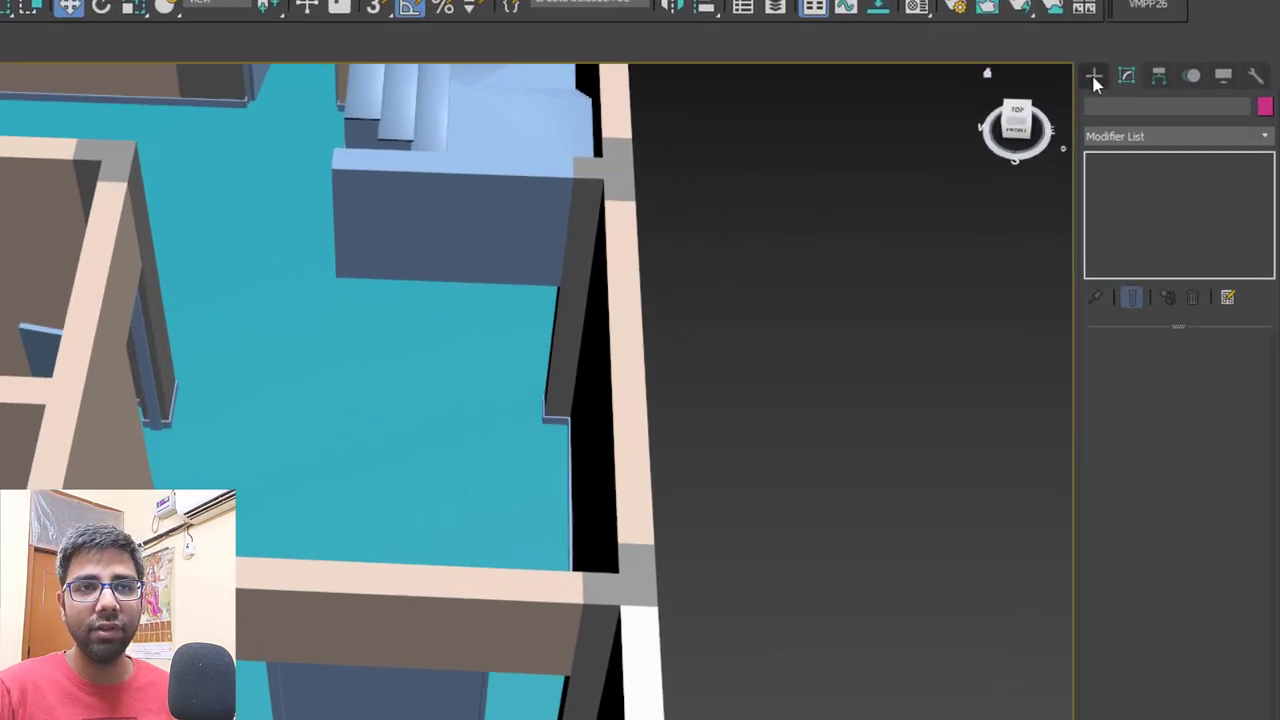
pyautogui.click(1133, 109)
pyautogui.click(1176, 202)
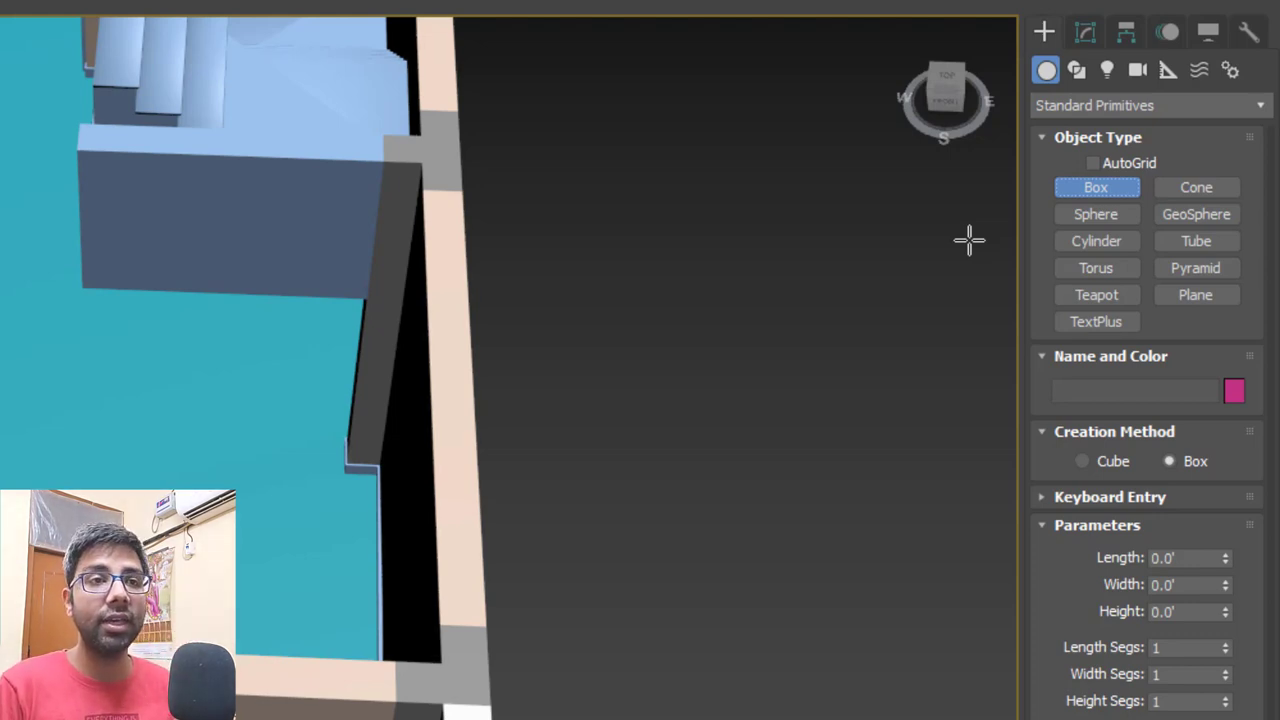
pyautogui.keyDown('alt'); pyautogui.moveTo(705, 305); pyautogui.dragTo(487, 356, button='middle'); pyautogui.keyUp('alt')
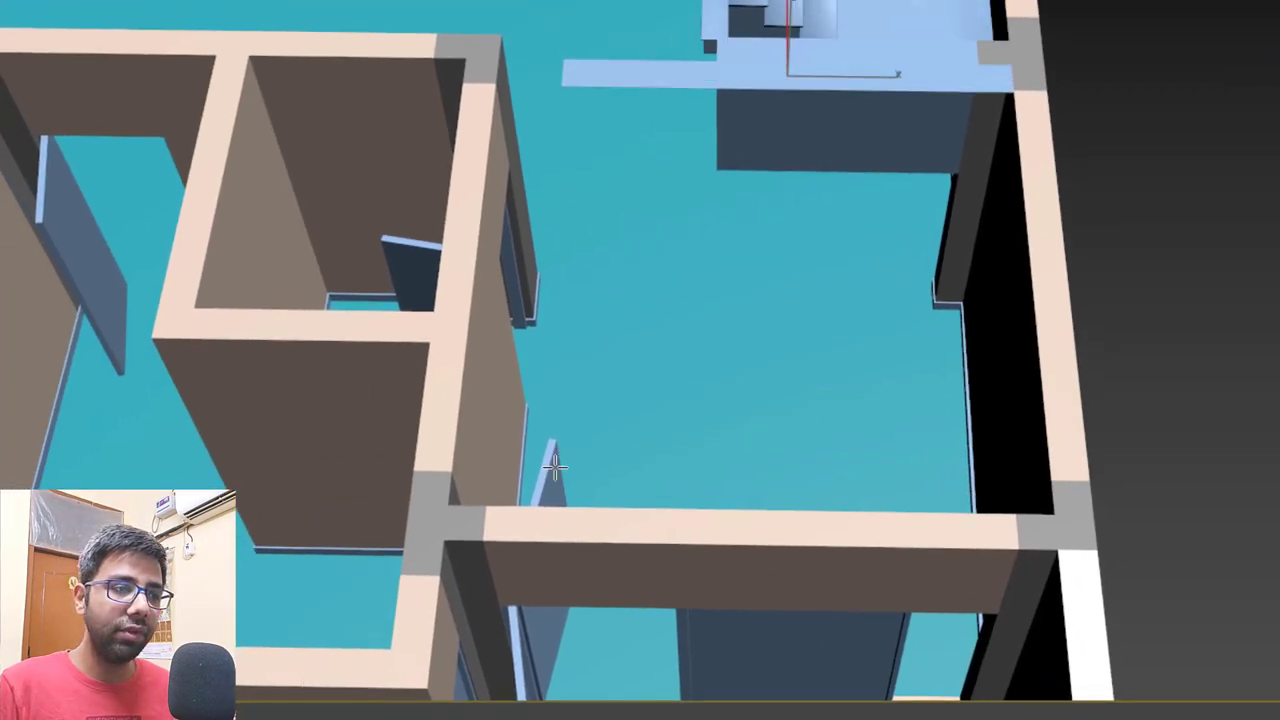
pyautogui.moveTo(1015, 55); pyautogui.dragTo(450, 509)
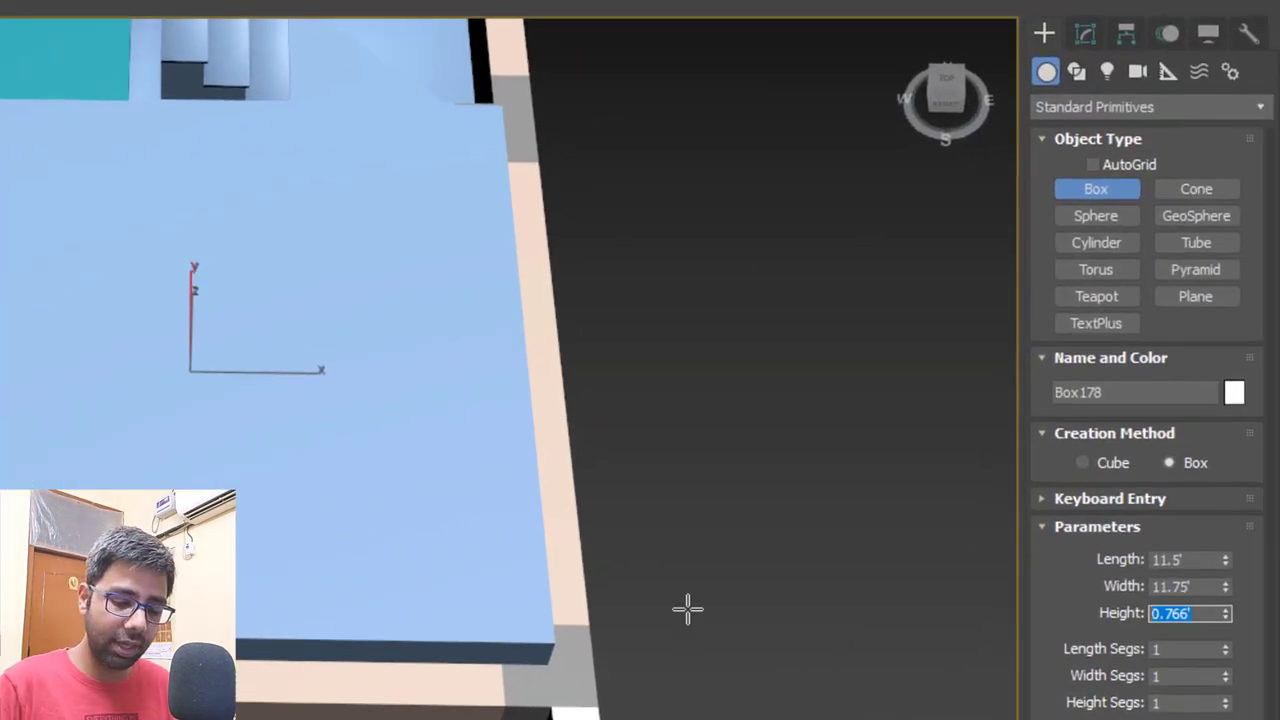
# Set the ceiling box's height to 0.333' and its Z position to 13'.
pyautogui.write('0.333')
pyautogui.press('Return')
pyautogui.keyDown('alt'); pyautogui.moveTo(206, 420); pyautogui.dragTo(281, 384, button='middle'); pyautogui.keyUp('alt')
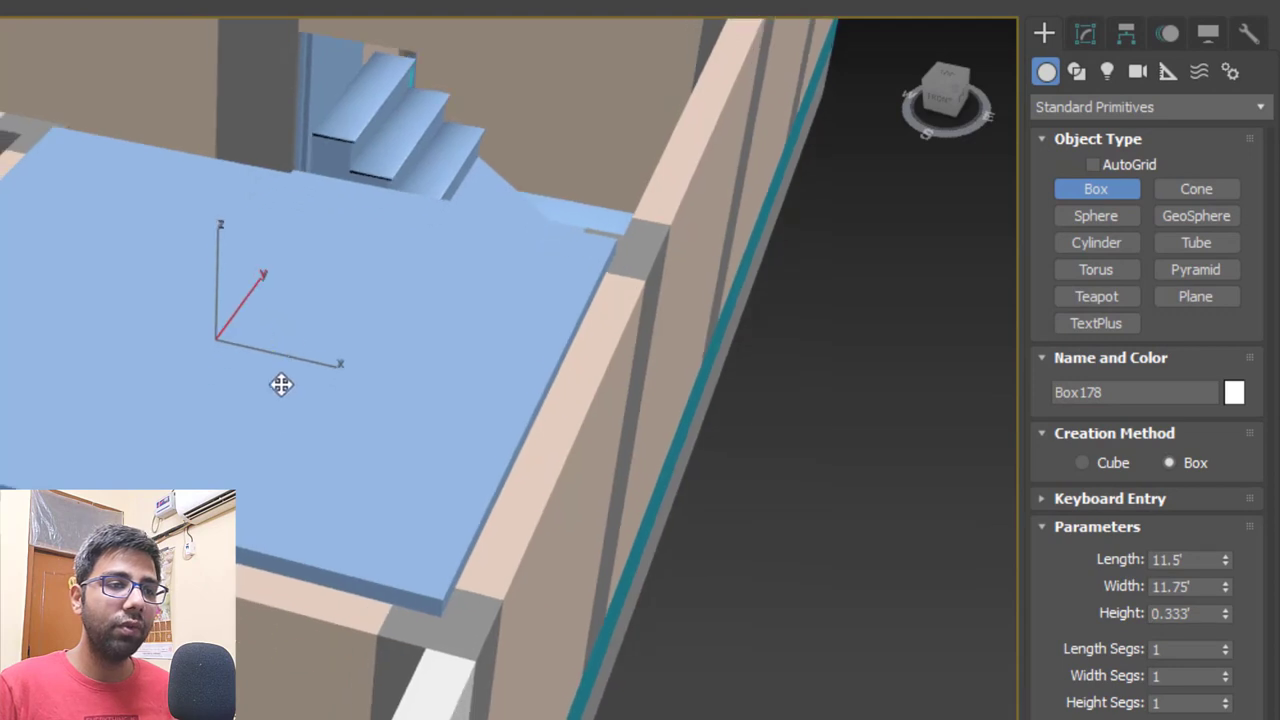
pyautogui.press('w')
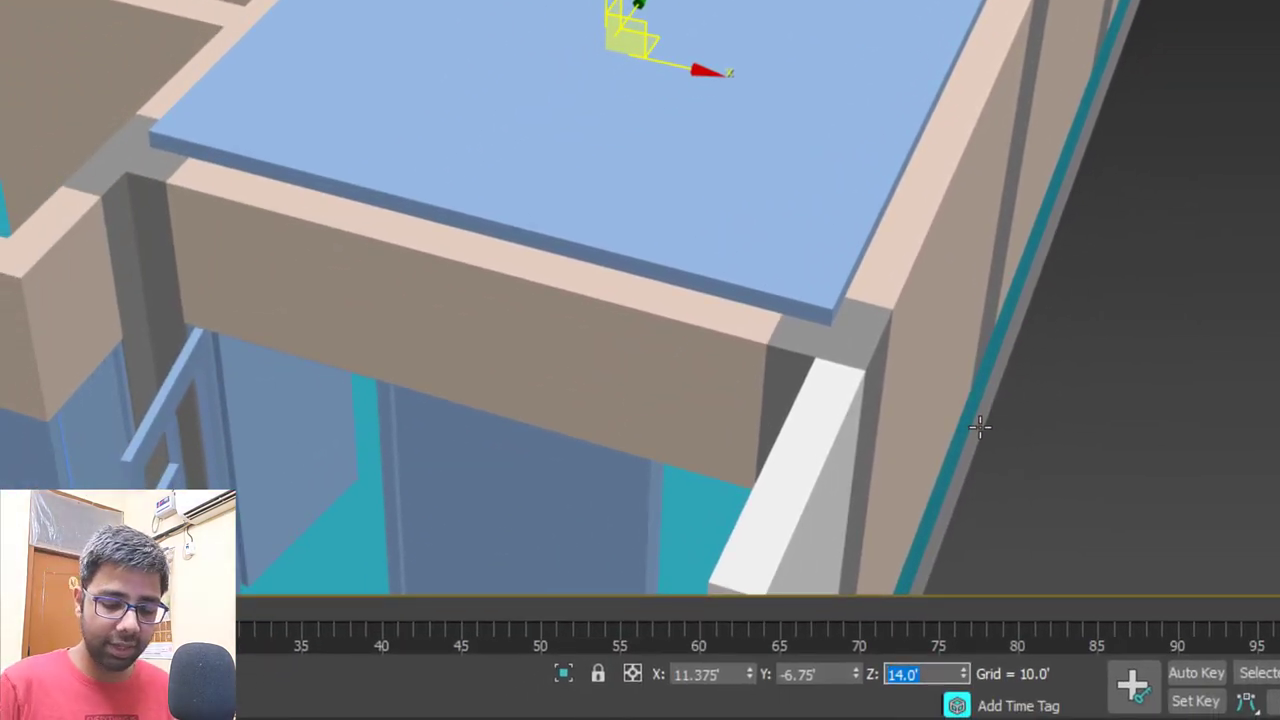
pyautogui.write('13')
pyautogui.press('Return')
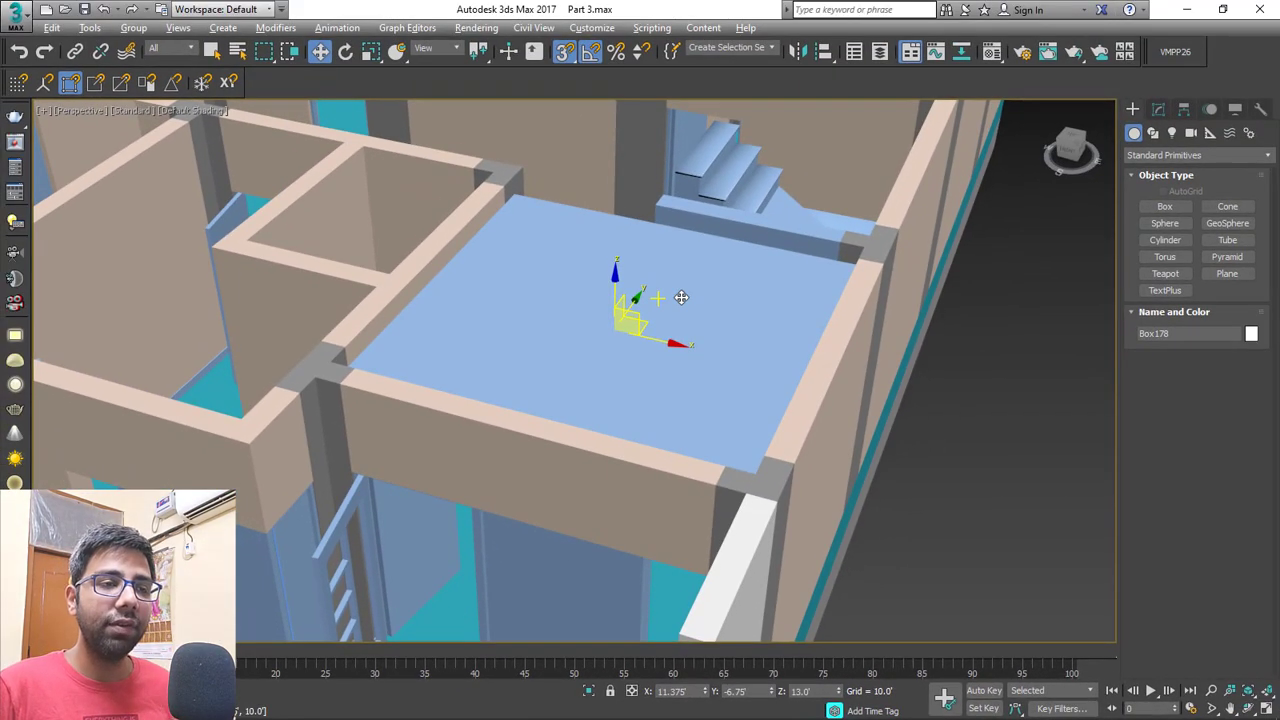
# Isolate the entrance-room ceiling box and convert it to an Editable Poly.
pyautogui.hotkey('alt', 'q')
pyautogui.scroll(-4, 681, 297)
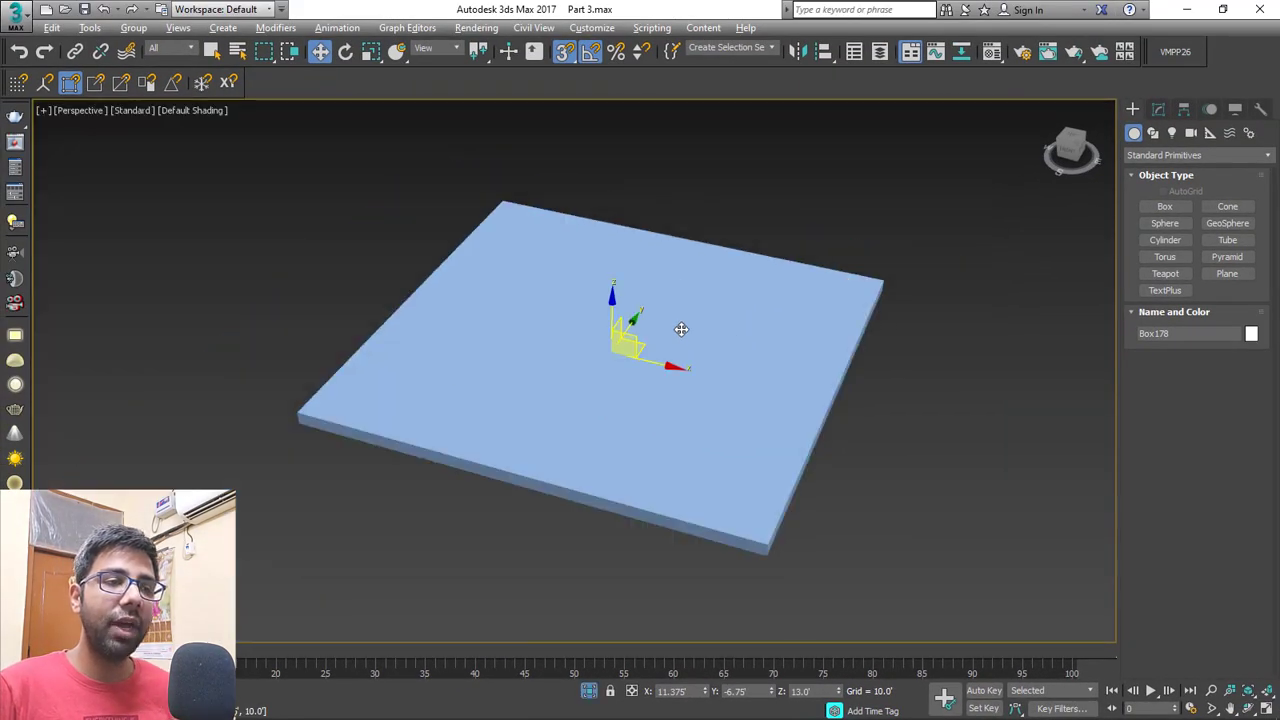
pyautogui.rightClick(692, 325)
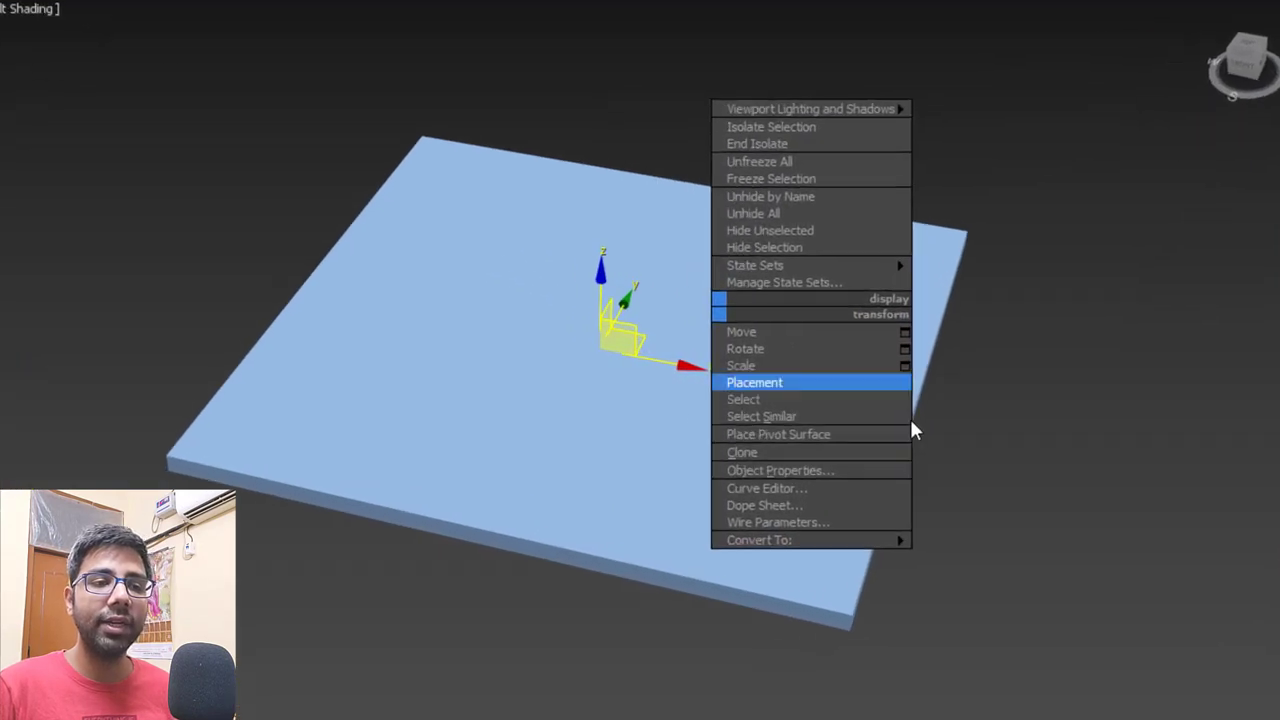
pyautogui.moveTo(878, 541)
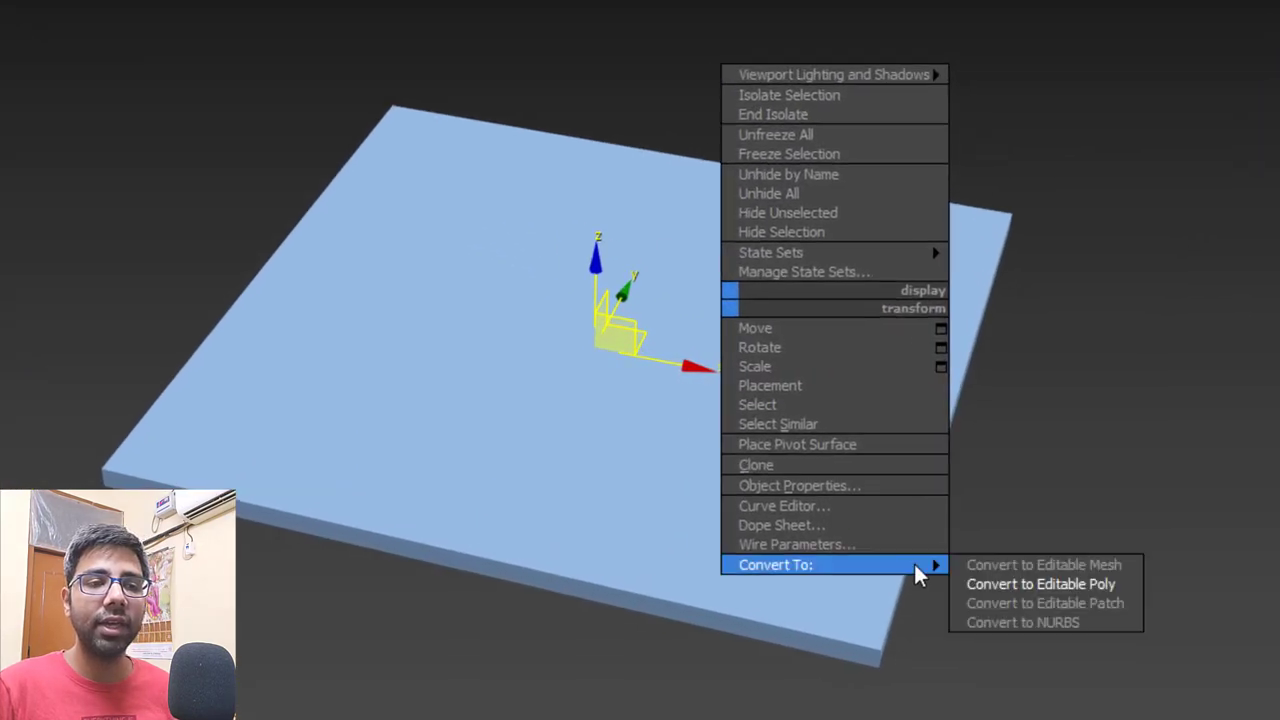
pyautogui.click(948, 554)
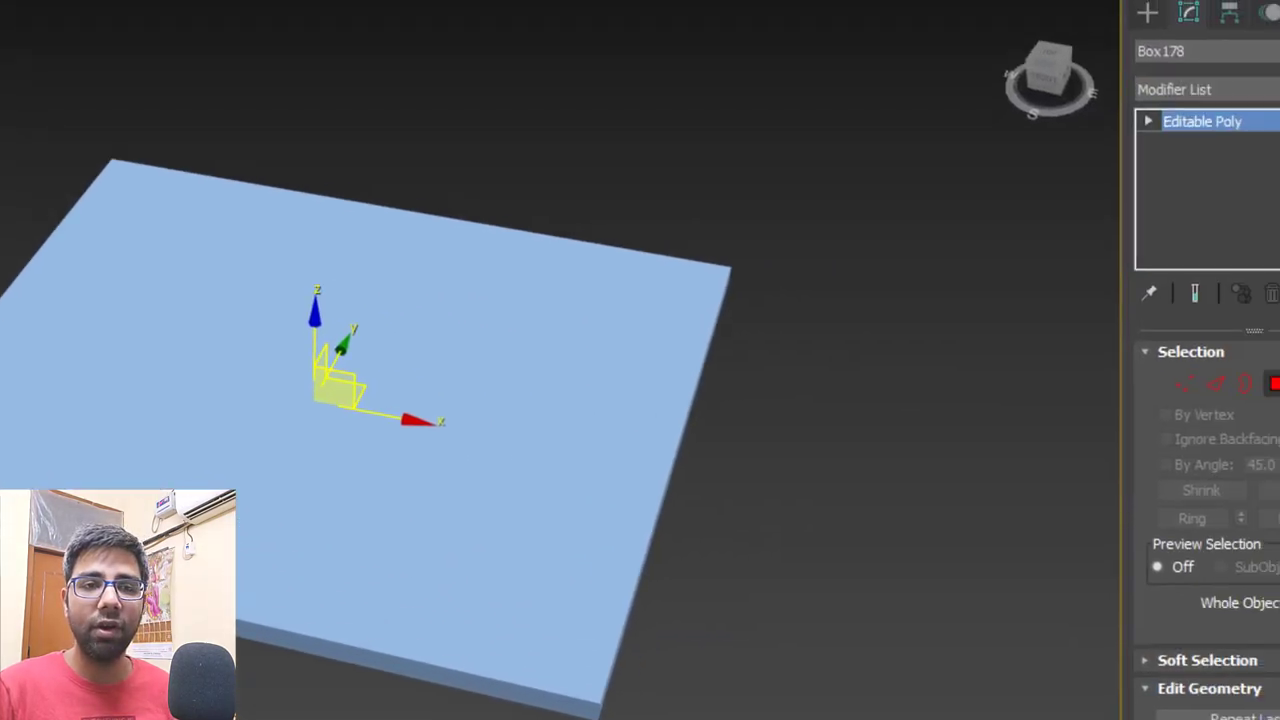
# Select the ceiling slab's upper and lower polygons and inset them by 1.5'.
pyautogui.press('4')
pyautogui.click(622, 467)
pyautogui.keyDown('alt'); pyautogui.moveTo(622, 467); pyautogui.dragTo(642, 304, button='middle'); pyautogui.keyUp('alt')
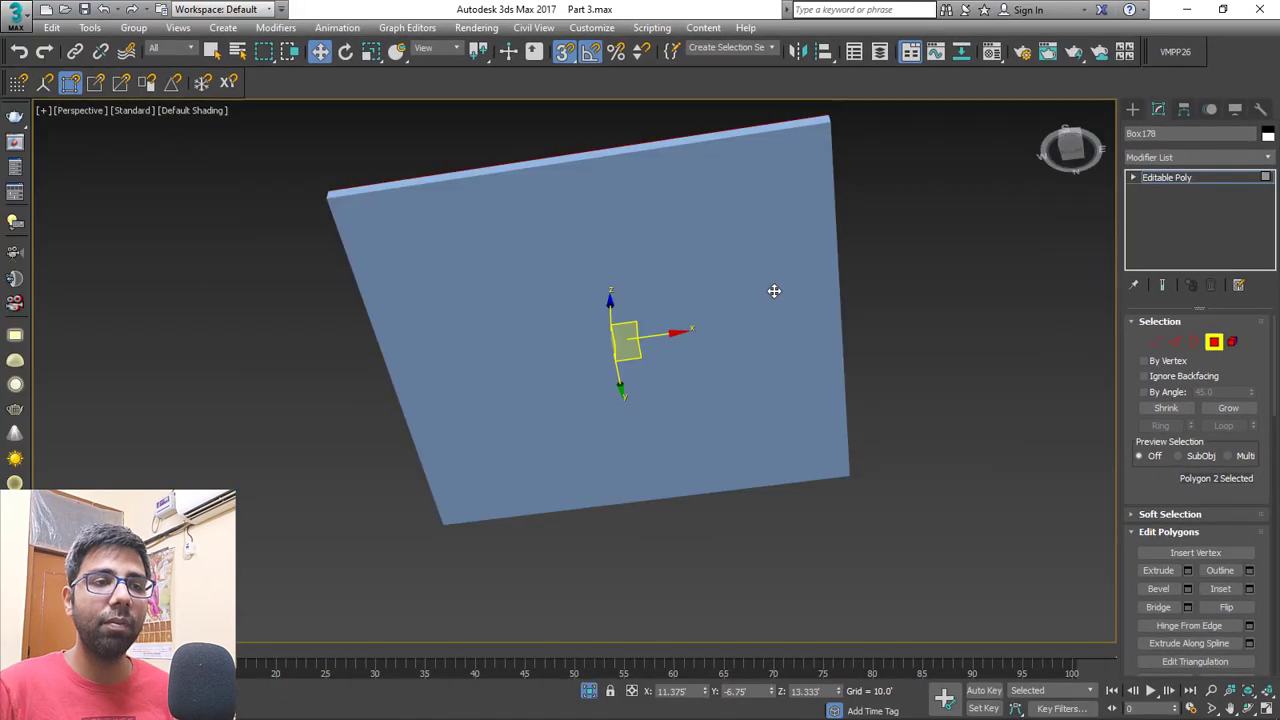
pyautogui.click(797, 233)
pyautogui.keyDown('alt'); pyautogui.moveTo(794, 200); pyautogui.dragTo(806, 220, button='middle'); pyautogui.keyUp('alt')
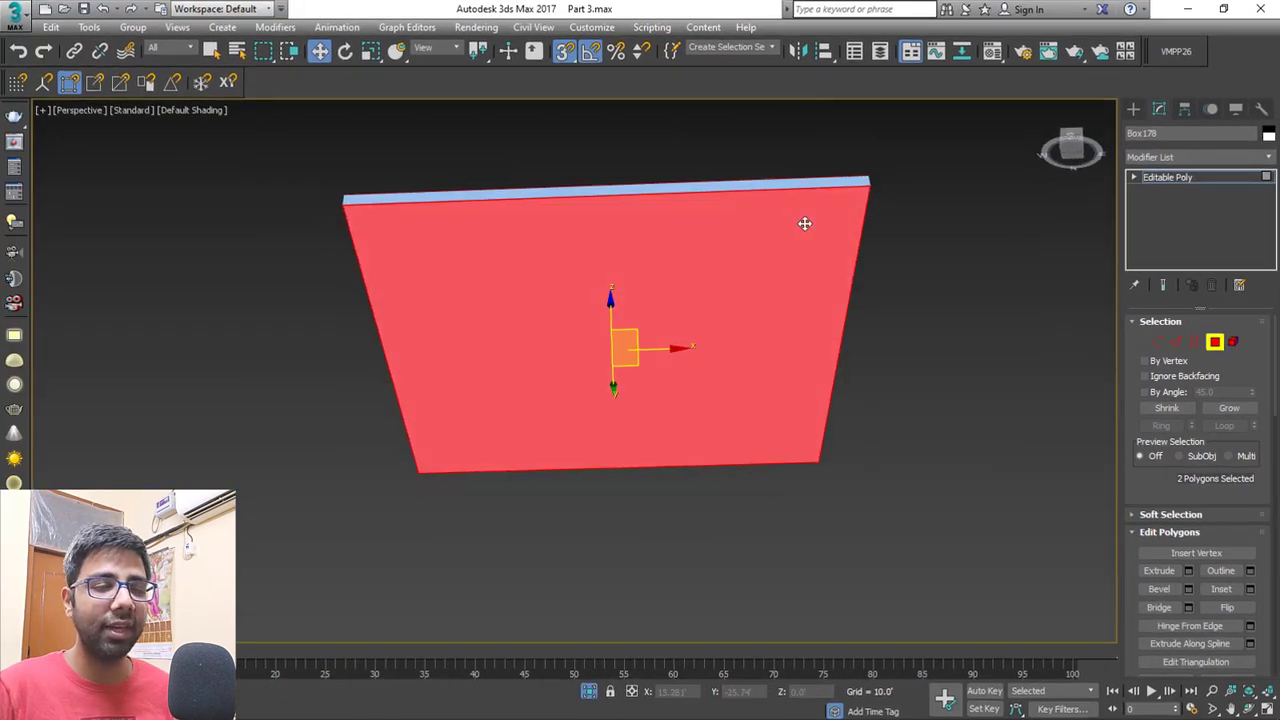
pyautogui.rightClick(805, 221)
pyautogui.click(670, 277)
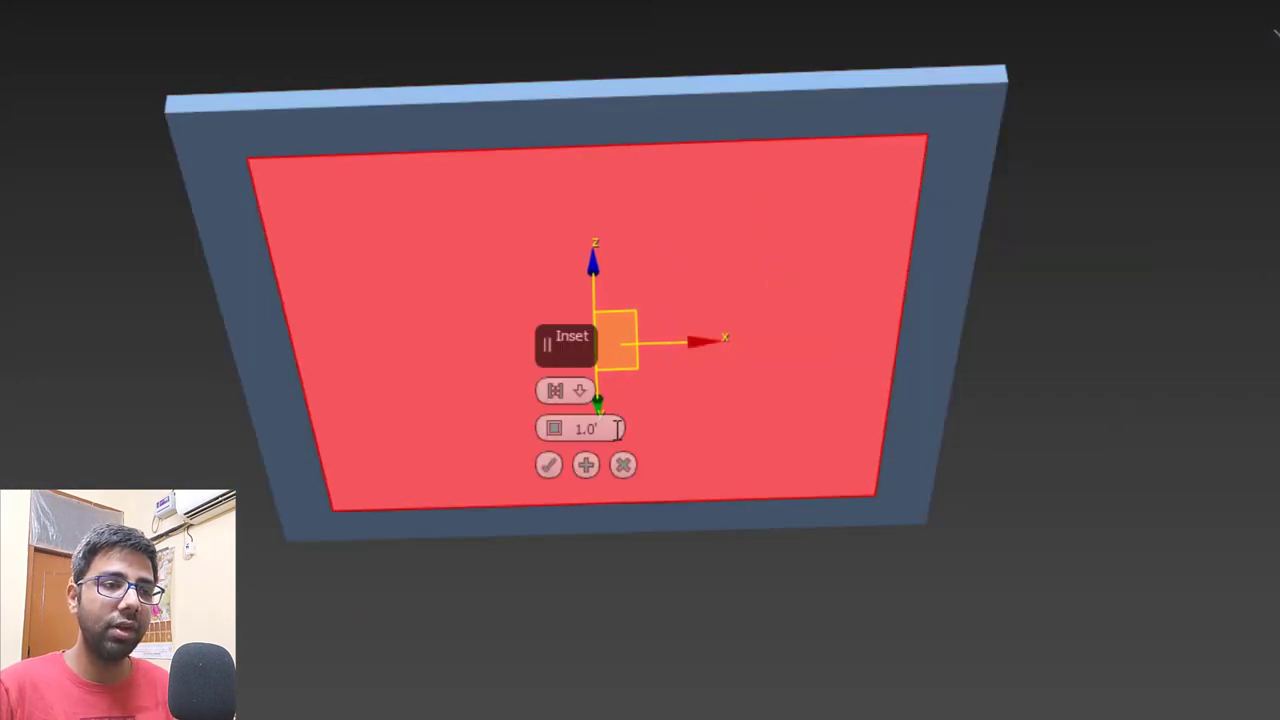
pyautogui.moveTo(619, 430); pyautogui.dragTo(500, 449)
pyautogui.write('1.5')
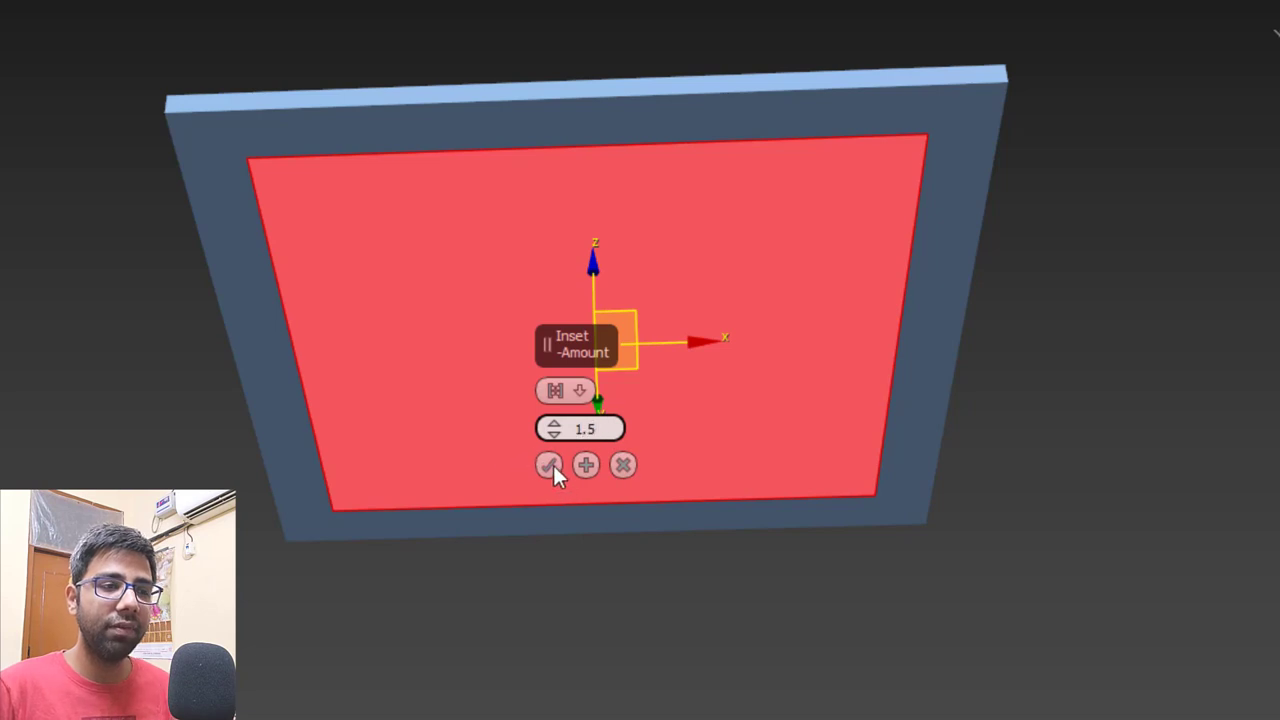
pyautogui.click(550, 465)
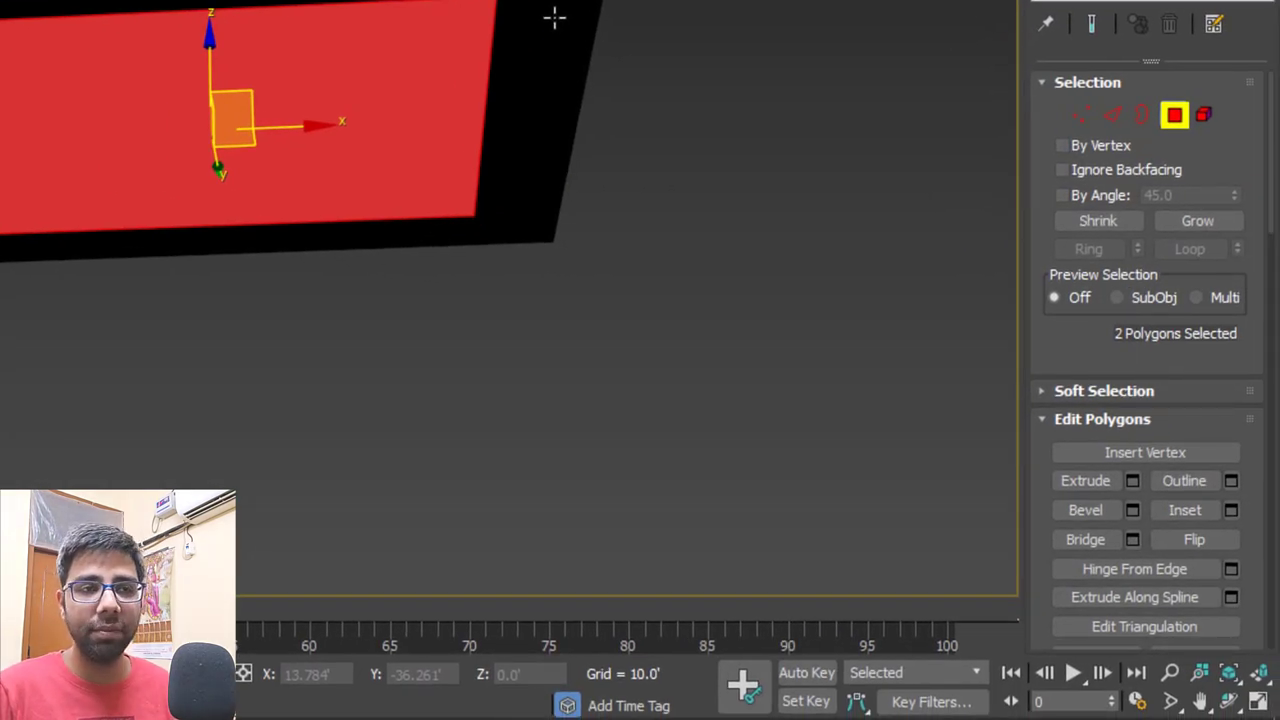
# Bridge the two inset polygons to cut an opening through the ceiling slab, and end the isolation.
pyautogui.scroll(2, 555, 17)
pyautogui.scroll(-5, 1057, 209)
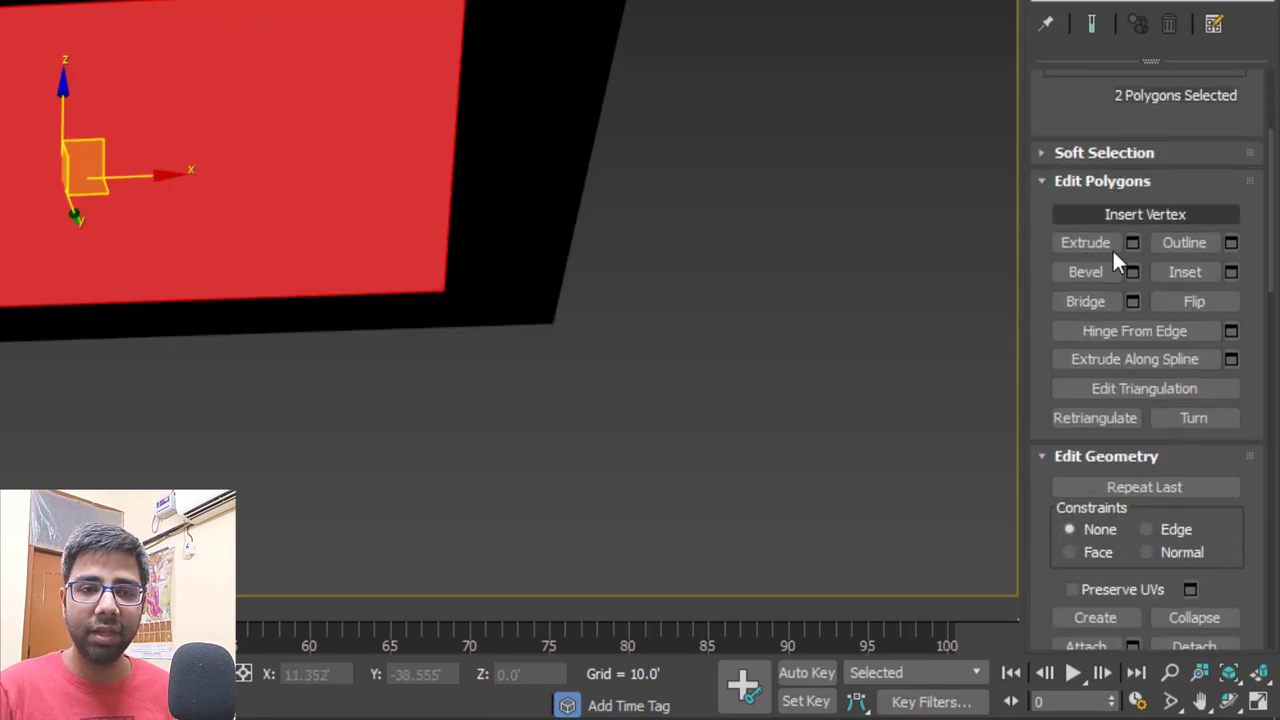
pyautogui.click(1087, 302)
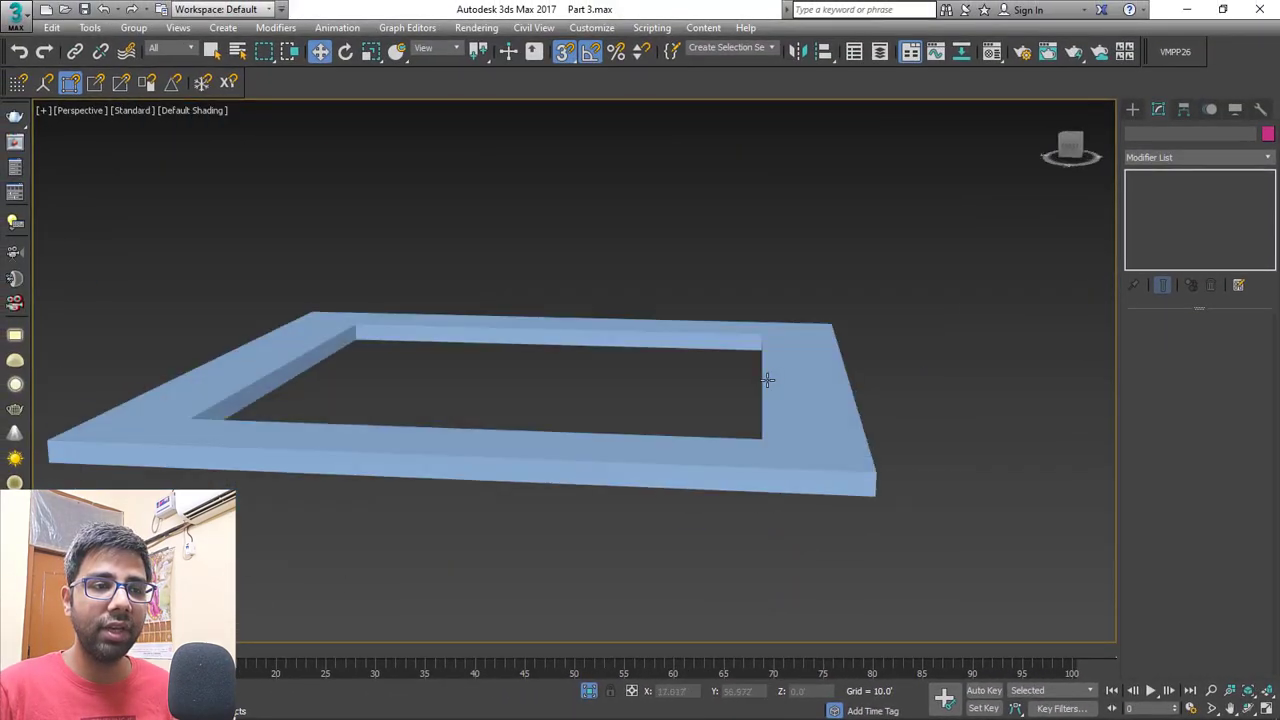
pyautogui.keyDown('alt'); pyautogui.moveTo(767, 379); pyautogui.dragTo(766, 386, button='middle'); pyautogui.keyUp('alt')
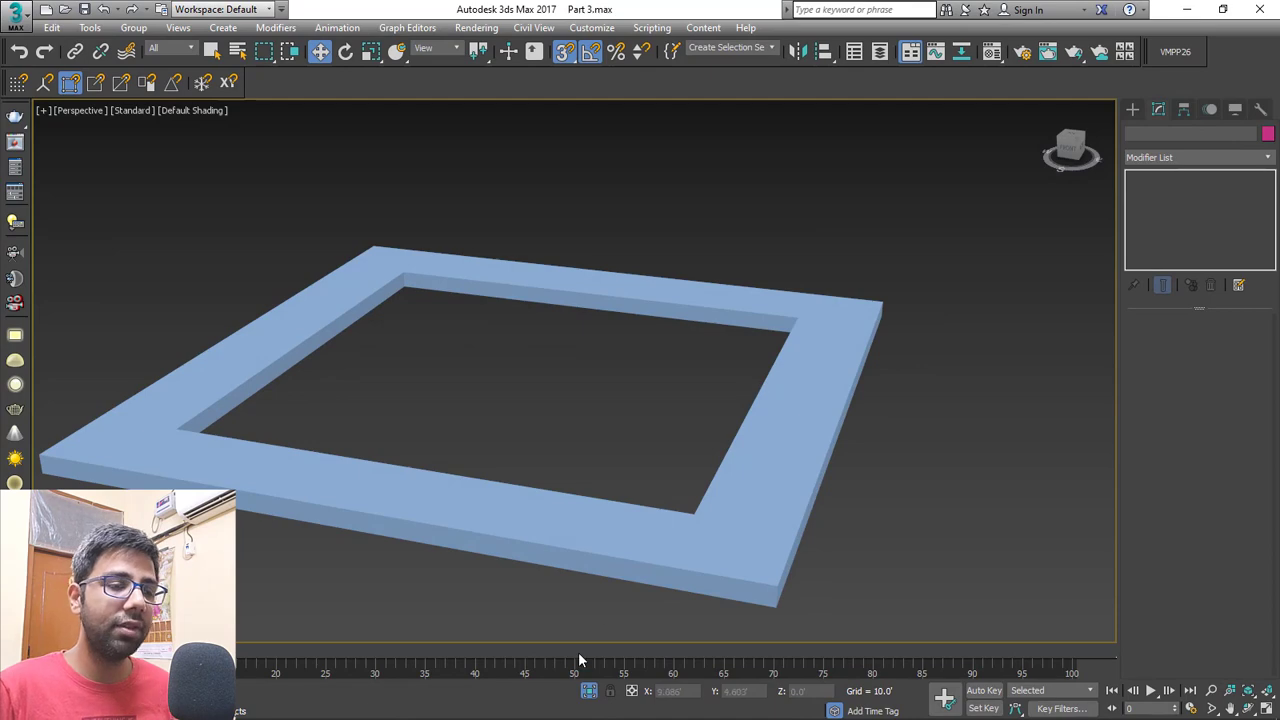
pyautogui.click(590, 697)
pyautogui.keyDown('alt'); pyautogui.moveTo(671, 341); pyautogui.dragTo(751, 253, button='middle'); pyautogui.keyUp('alt')
pyautogui.scroll(3, 697, 387)
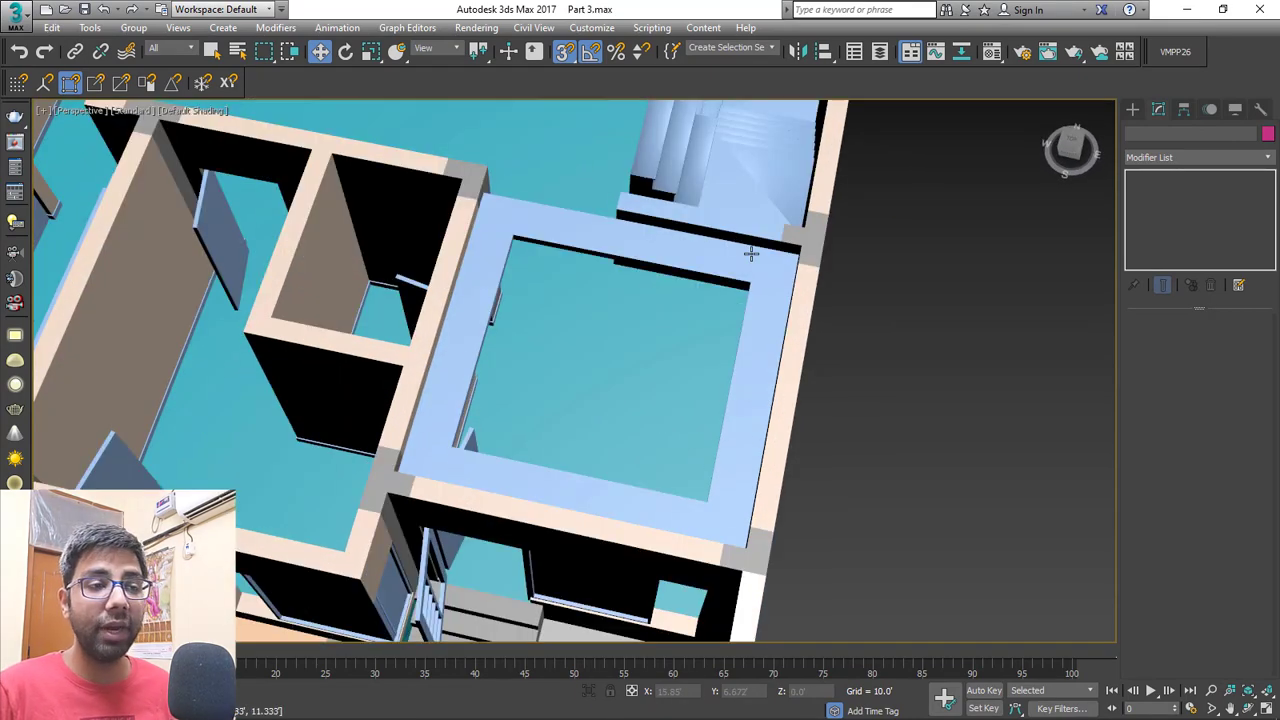
# In the top view, draw a box about 9.2' by 3.5' between the two cabinet rows of the front corner room.
pyautogui.scroll(-3, 757, 386)
pyautogui.keyDown('alt'); pyautogui.moveTo(757, 386); pyautogui.dragTo(657, 409, button='middle'); pyautogui.keyUp('alt')
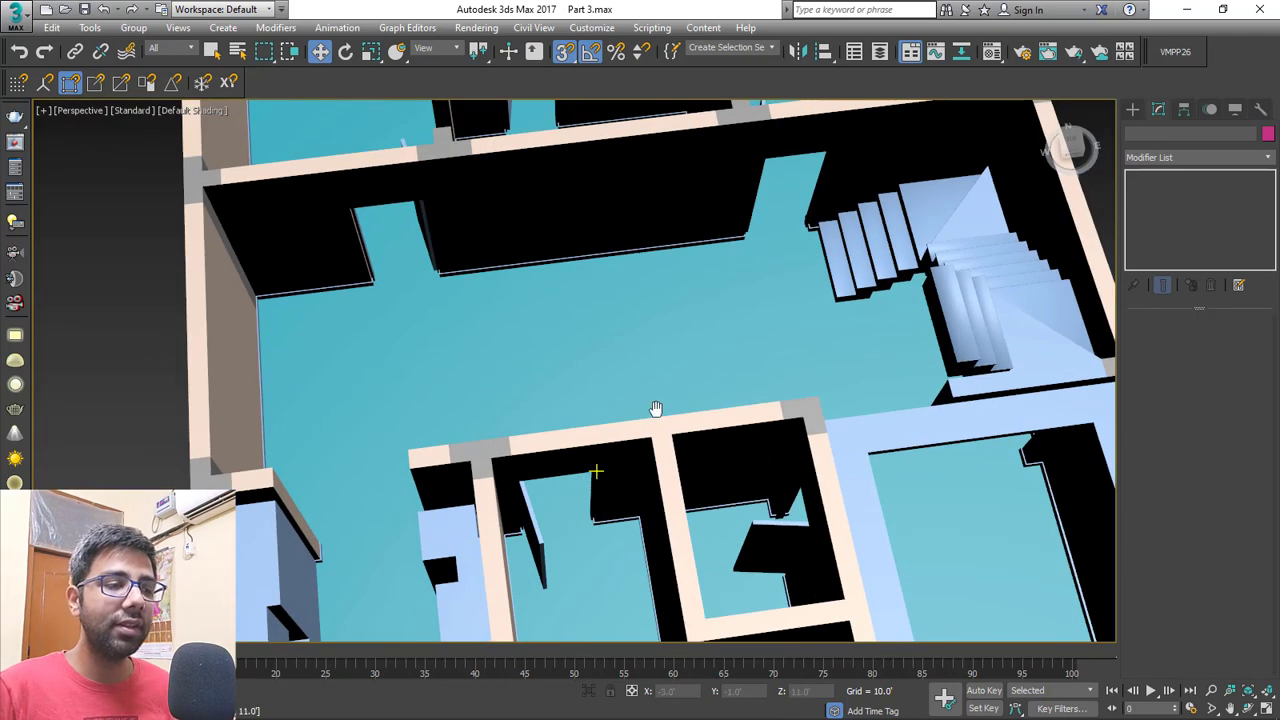
pyautogui.scroll(3, 545, 362)
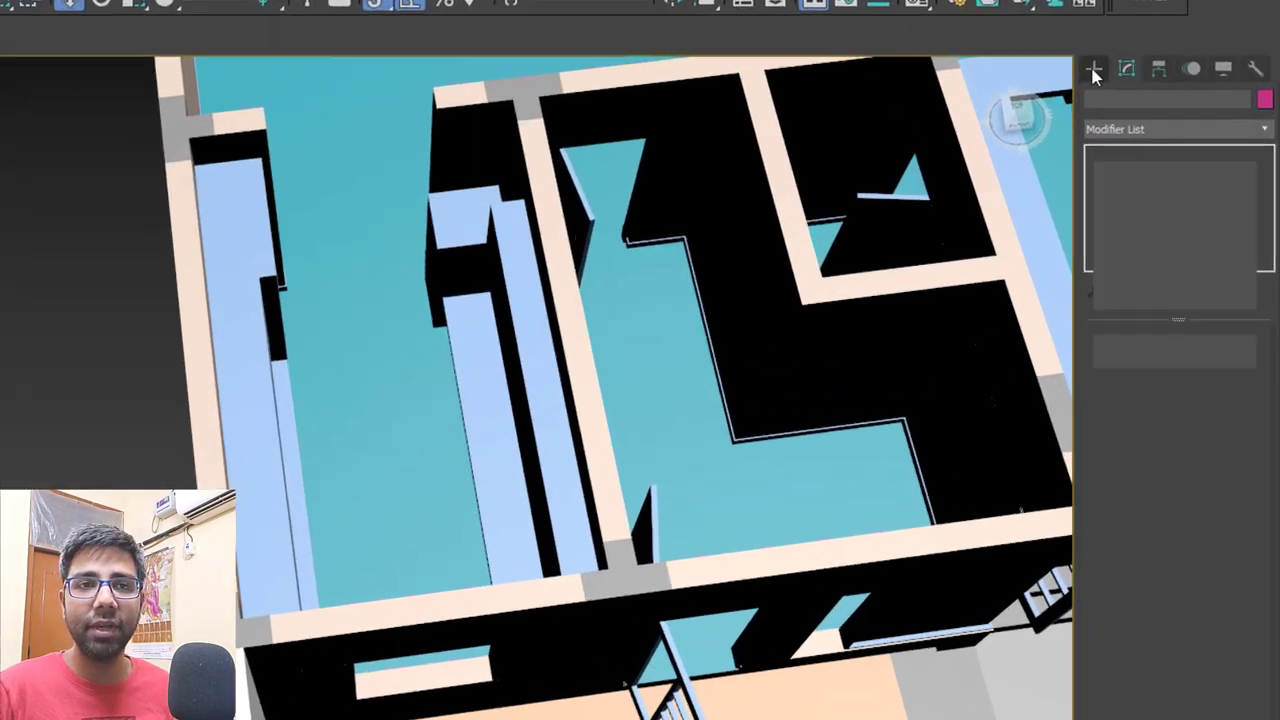
pyautogui.click(1132, 109)
pyautogui.click(1096, 171)
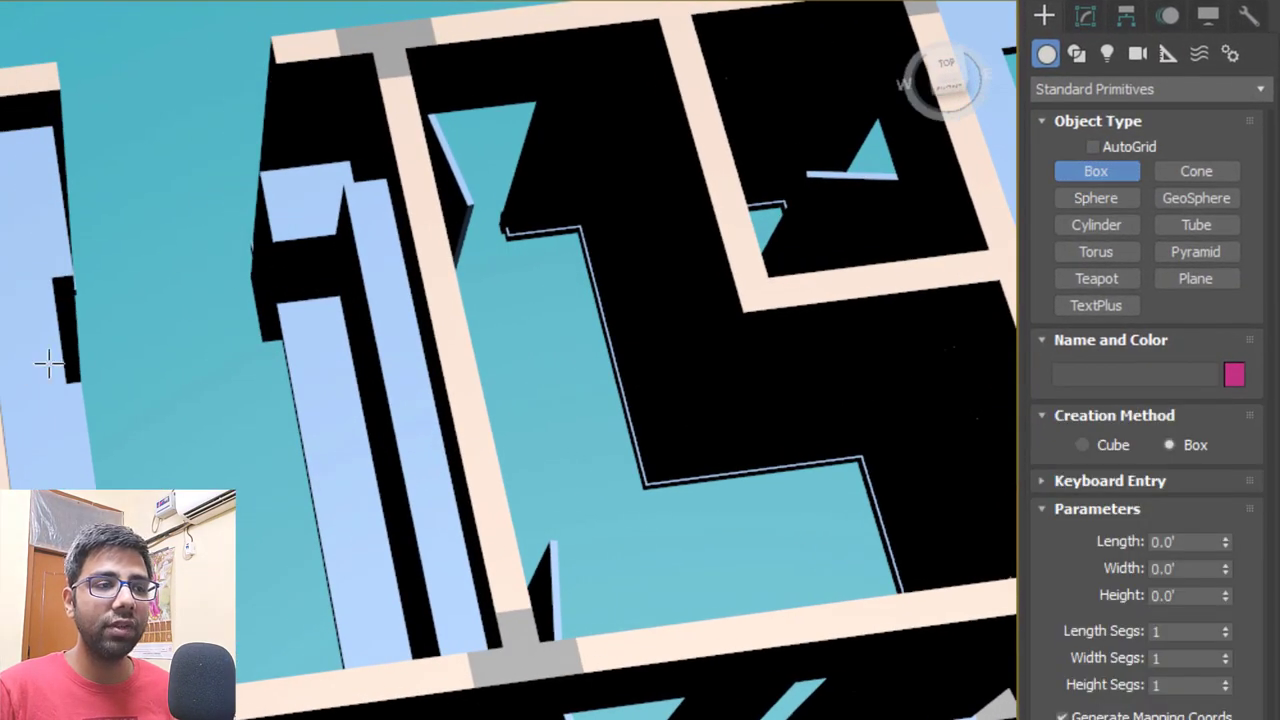
pyautogui.keyDown('alt'); pyautogui.moveTo(452, 111); pyautogui.dragTo(226, 285, button='middle'); pyautogui.keyUp('alt')
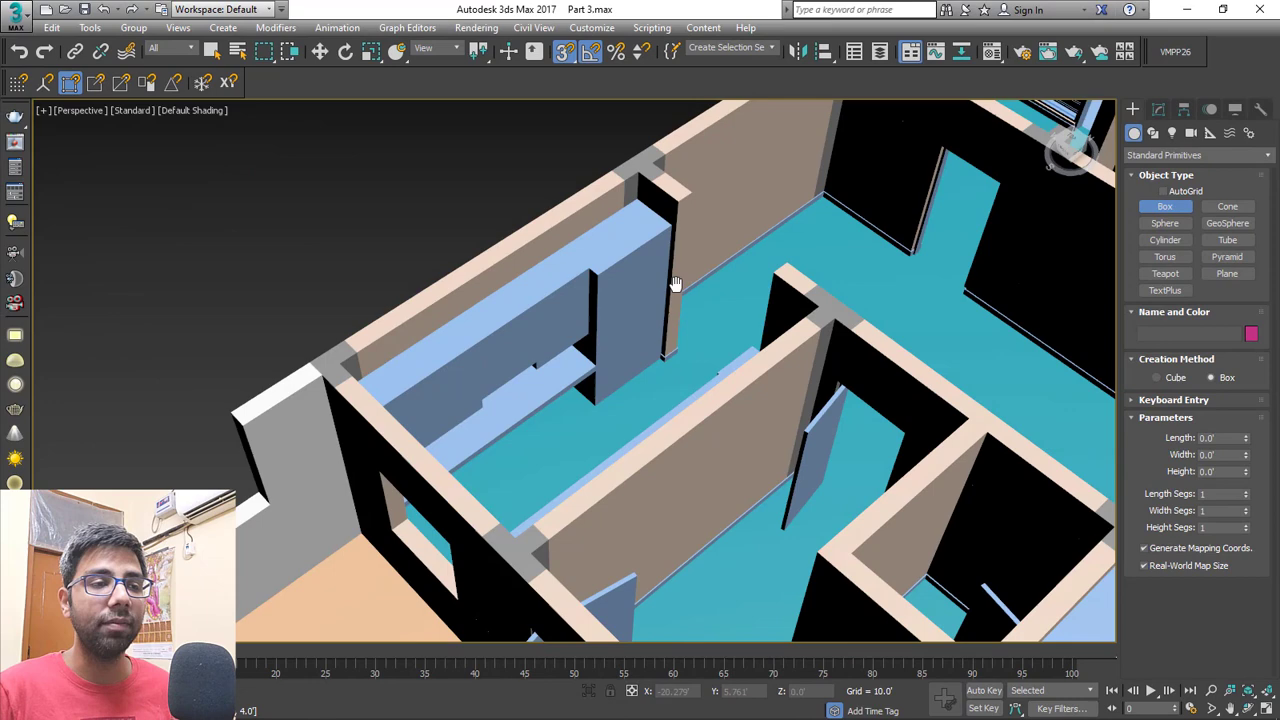
pyautogui.keyDown('alt'); pyautogui.moveTo(675, 284); pyautogui.dragTo(748, 316, button='middle'); pyautogui.keyUp('alt')
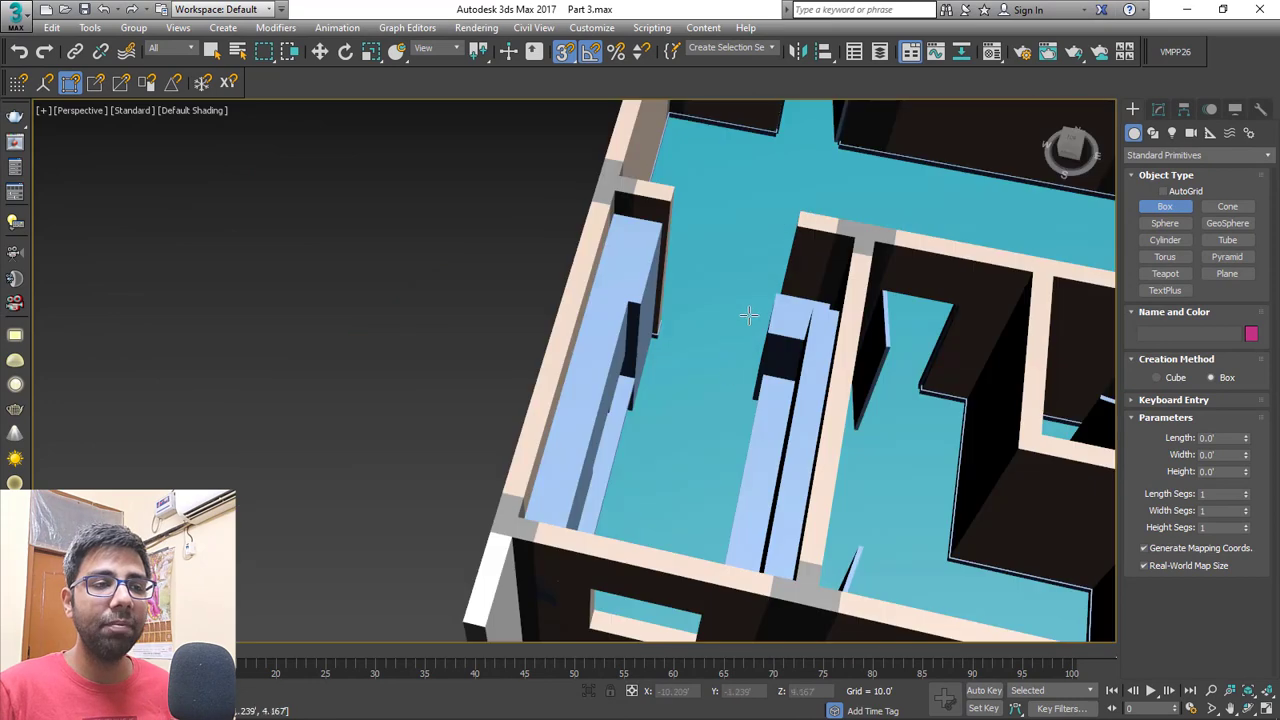
pyautogui.hotkey('alt', 'w')
pyautogui.rightClick(343, 254)
pyautogui.hotkey('alt', 'w')
pyautogui.scroll(-4, 663, 232)
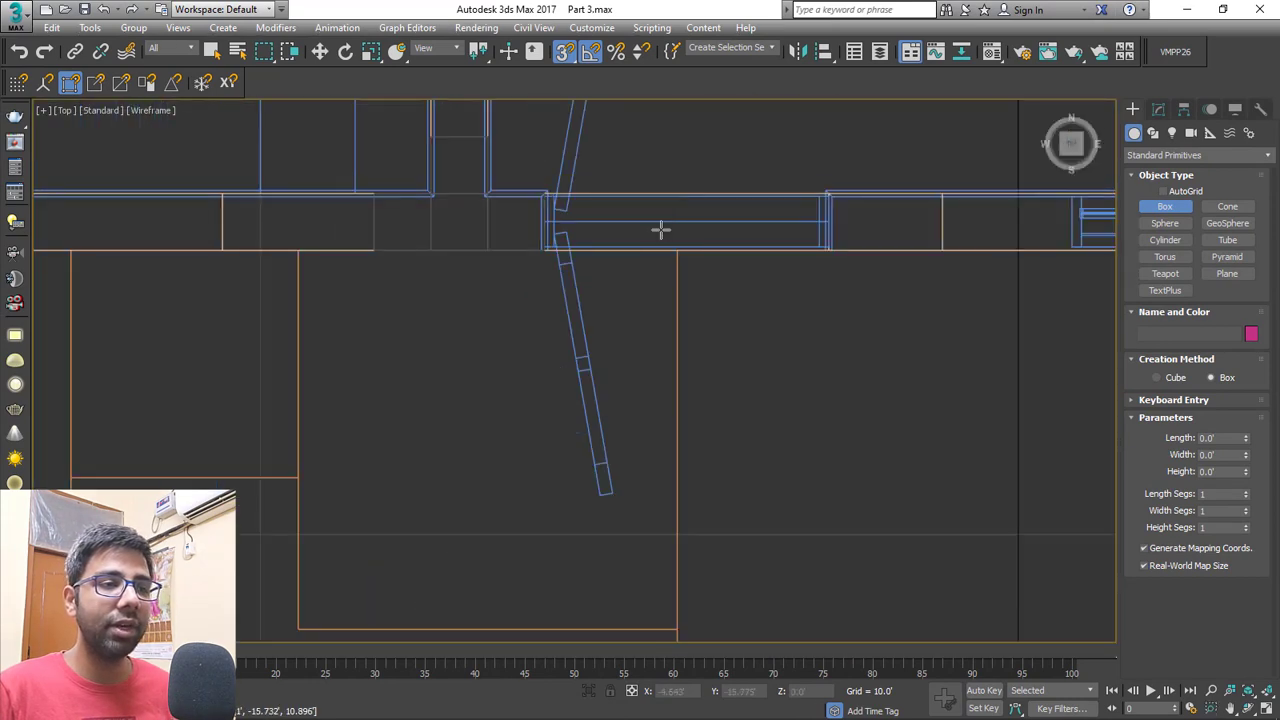
pyautogui.scroll(3, 668, 235)
pyautogui.moveTo(431, 176); pyautogui.dragTo(526, 423)
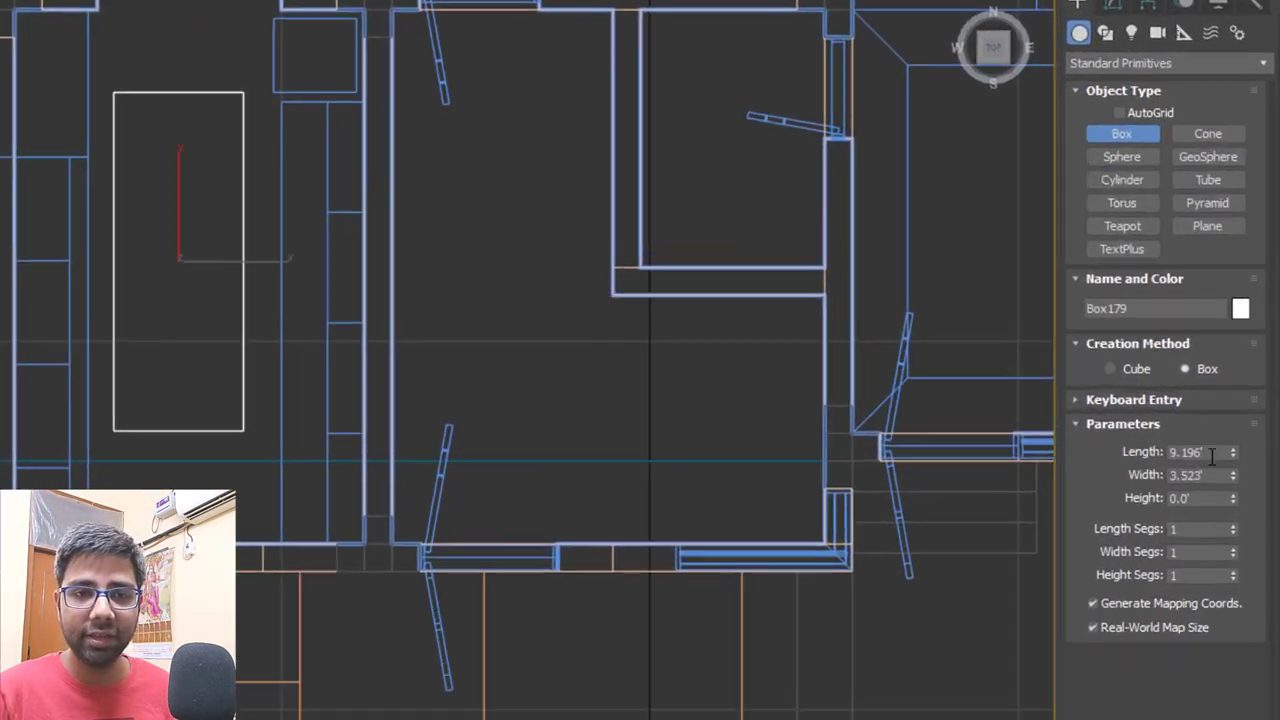
# Set the new box's length to 9', its width to 3.5' and its Z position to 13'.
pyautogui.click(1198, 439)
pyautogui.write('9')
pyautogui.press('Tab')
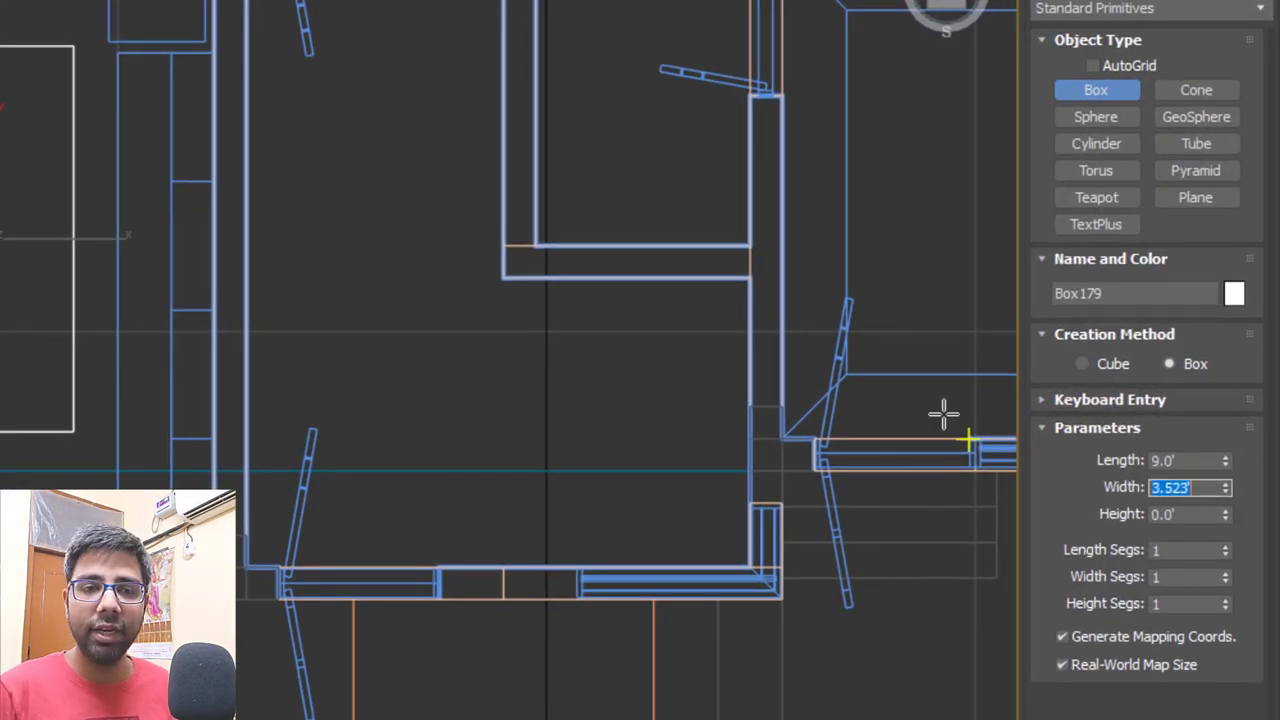
pyautogui.press('Tab')
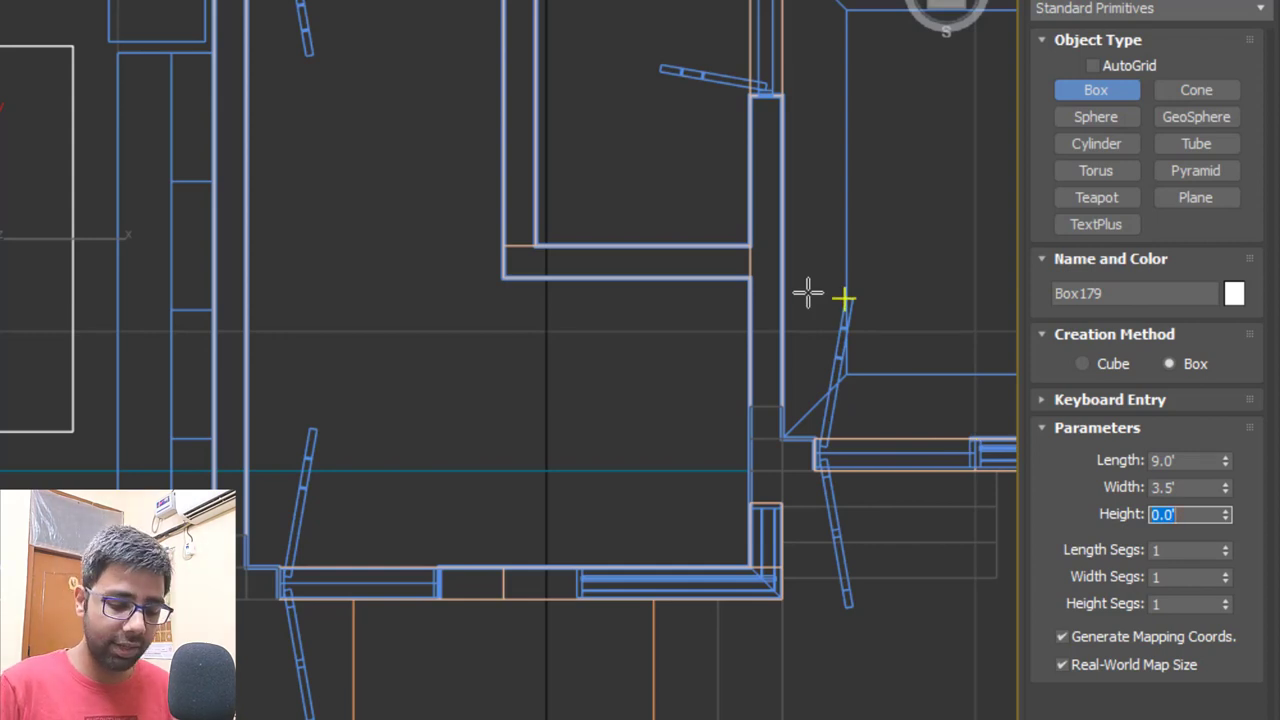
pyautogui.moveTo(207, 308); pyautogui.dragTo(290, 356, button='middle')
pyautogui.press('w')
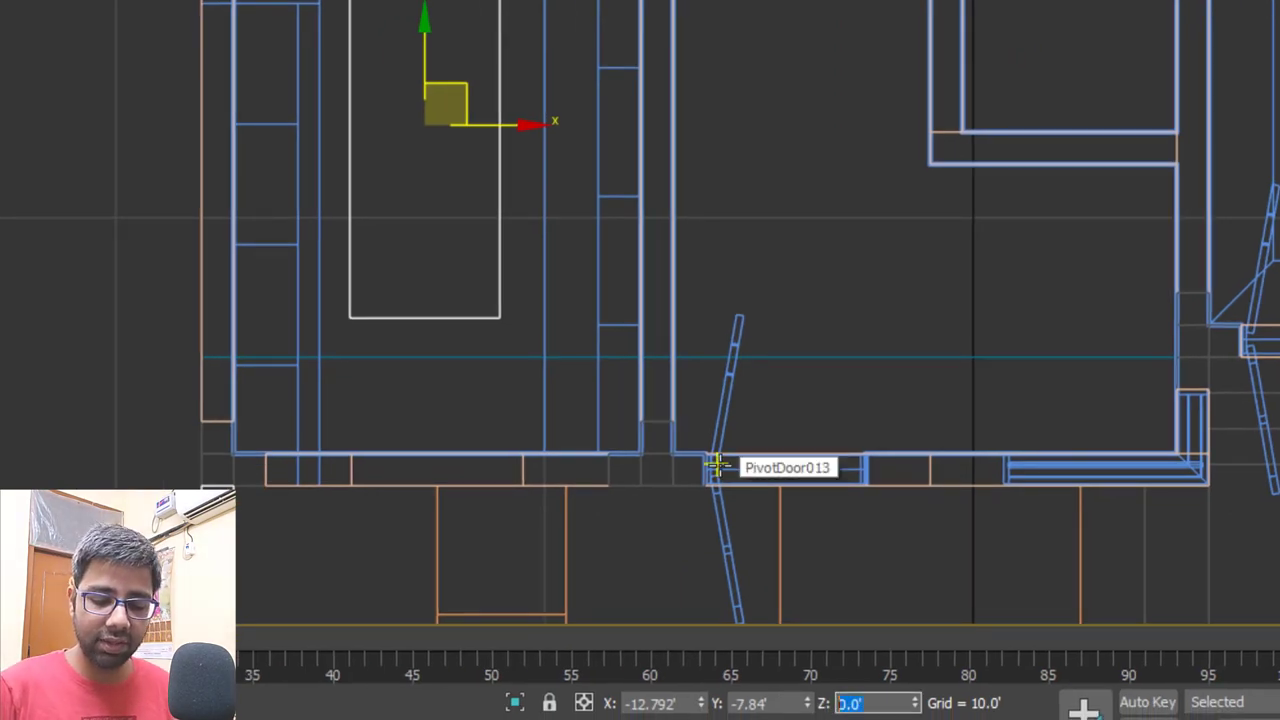
pyautogui.write('13')
pyautogui.press('Return')
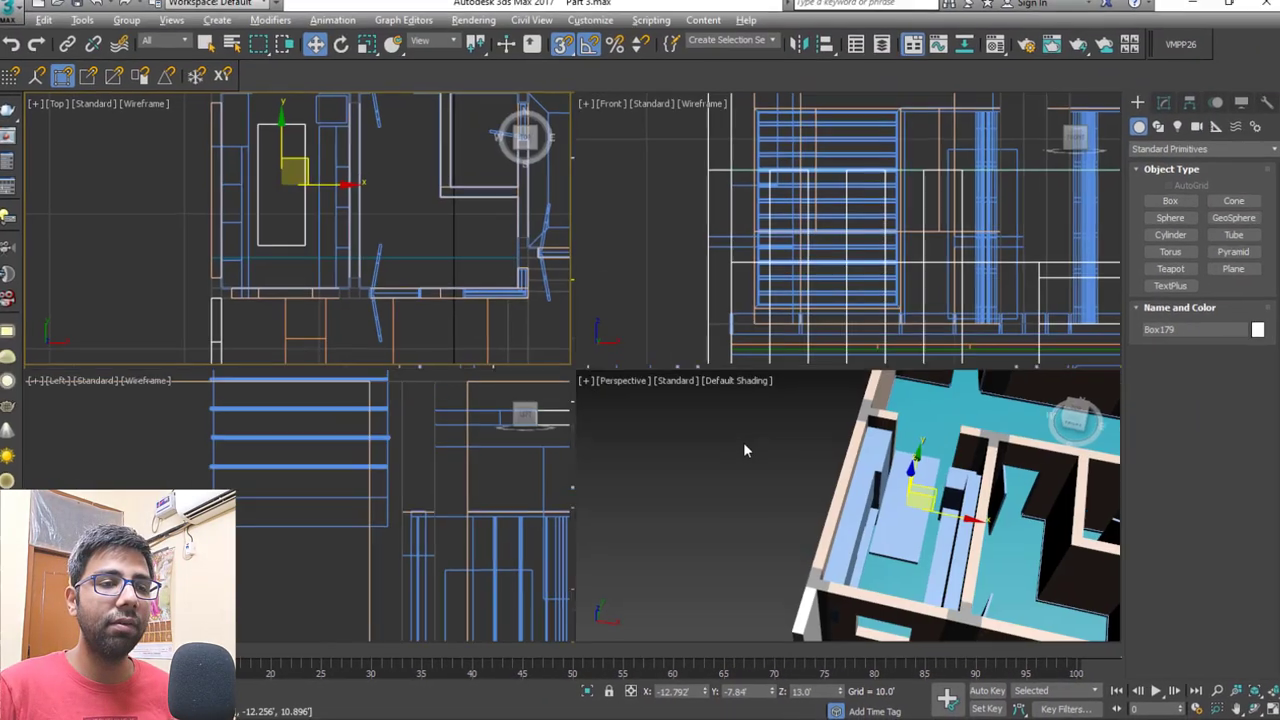
# Isolate the new box in the perspective view and convert it to an Editable Poly.
pyautogui.middleClick(744, 450)
pyautogui.hotkey('alt', 'w')
pyautogui.press('z')
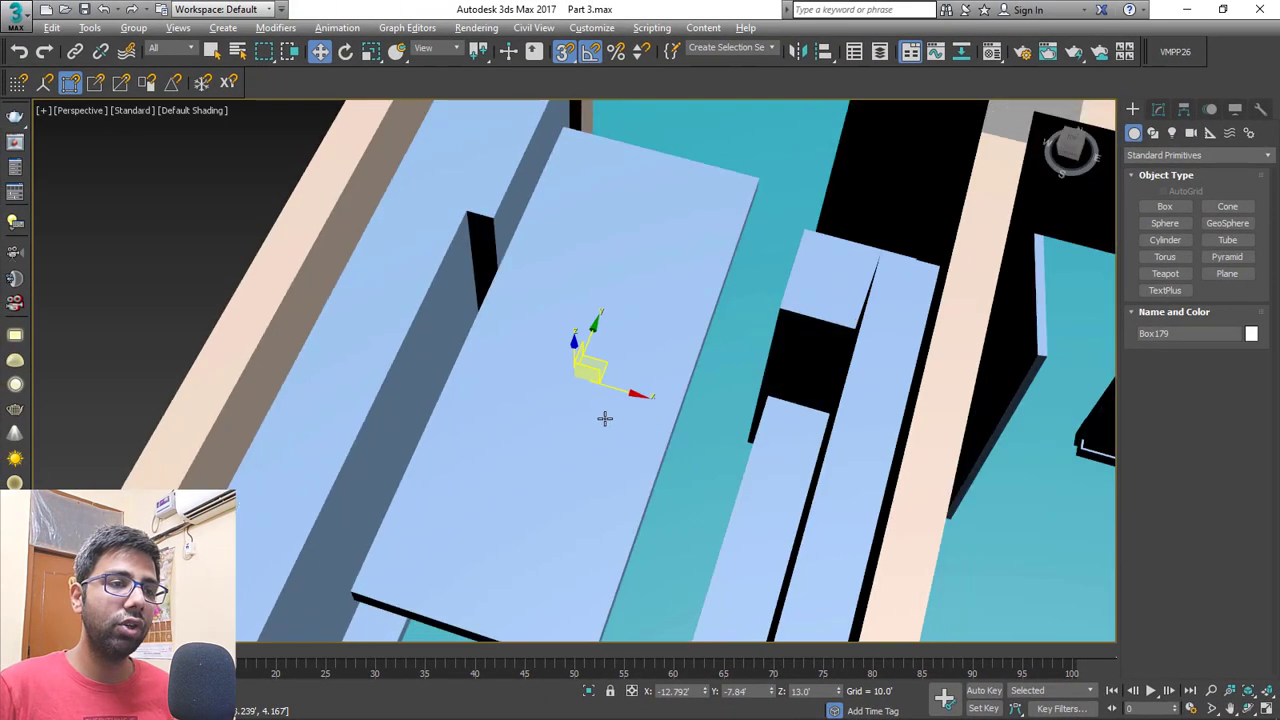
pyautogui.keyDown('alt'); pyautogui.moveTo(603, 417); pyautogui.dragTo(565, 224, button='middle'); pyautogui.keyUp('alt')
pyautogui.hotkey('alt', 'q')
pyautogui.scroll(-5, 628, 301)
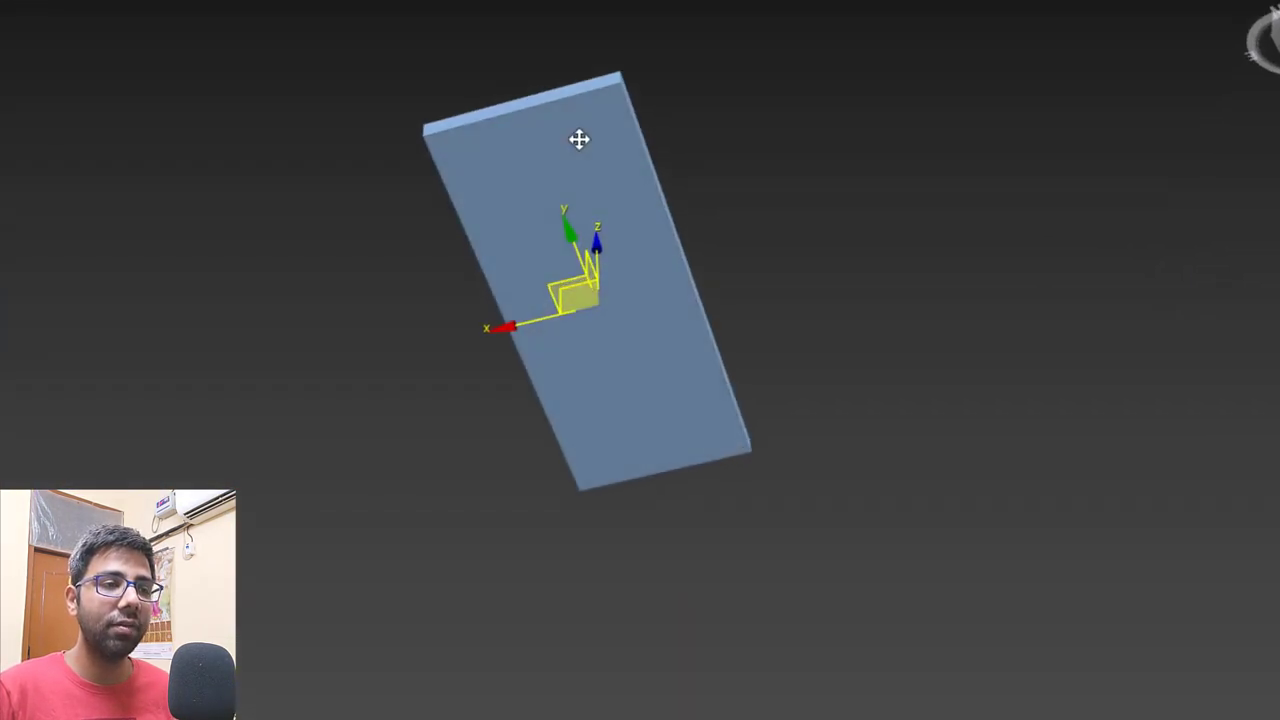
pyautogui.scroll(4, 579, 139)
pyautogui.rightClick(640, 178)
pyautogui.moveTo(843, 446)
pyautogui.click(966, 464)
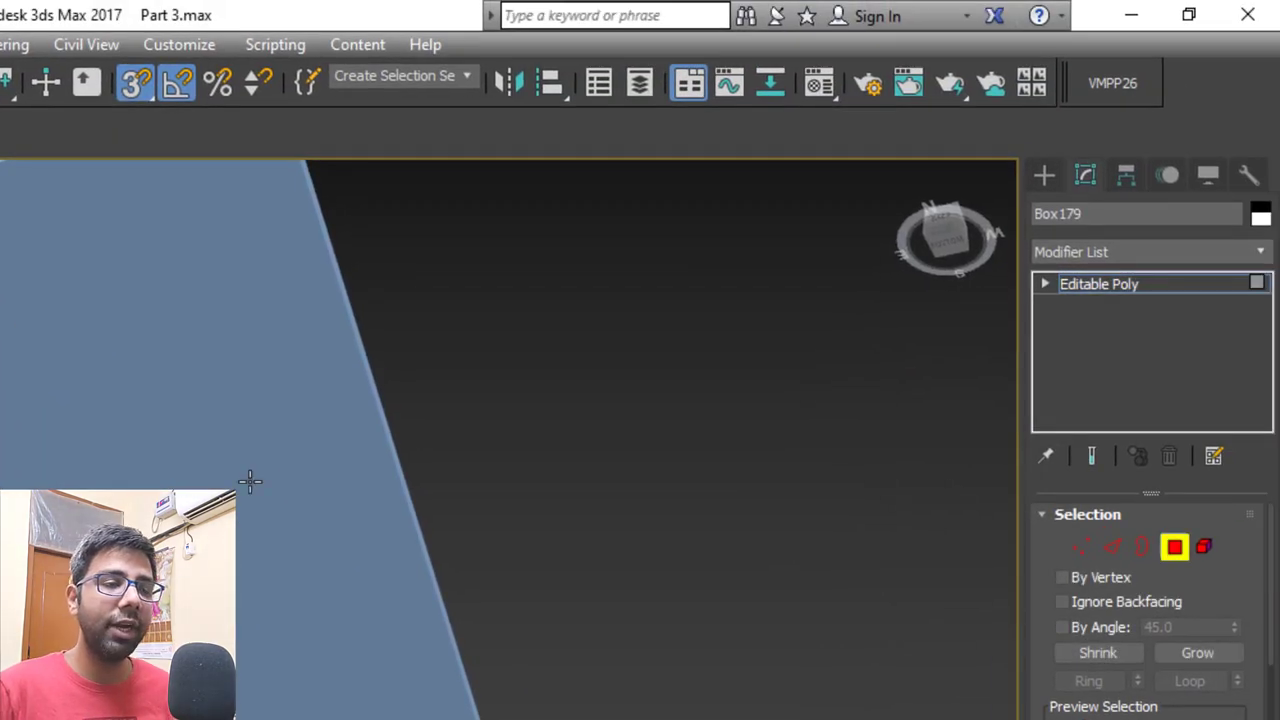
# Select the large underside polygon of the narrow box and inset it by 0.5'.
pyautogui.click(250, 482)
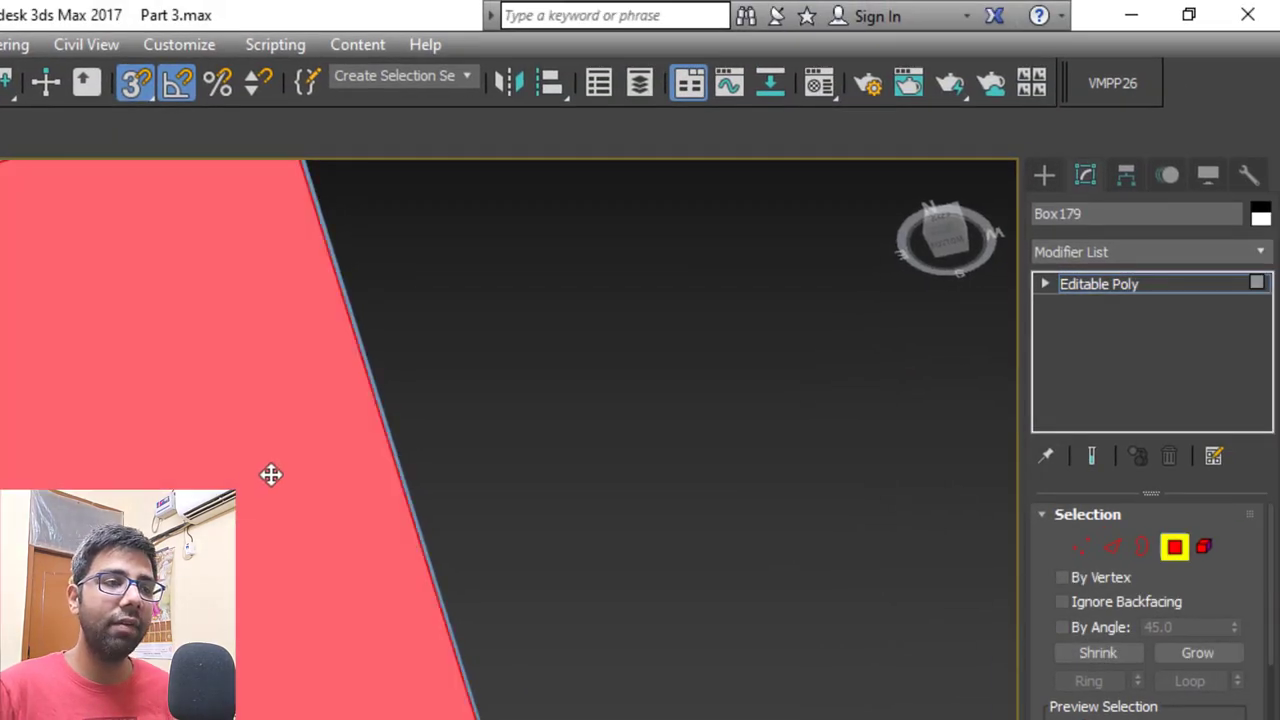
pyautogui.scroll(-3, 346, 526)
pyautogui.press('w')
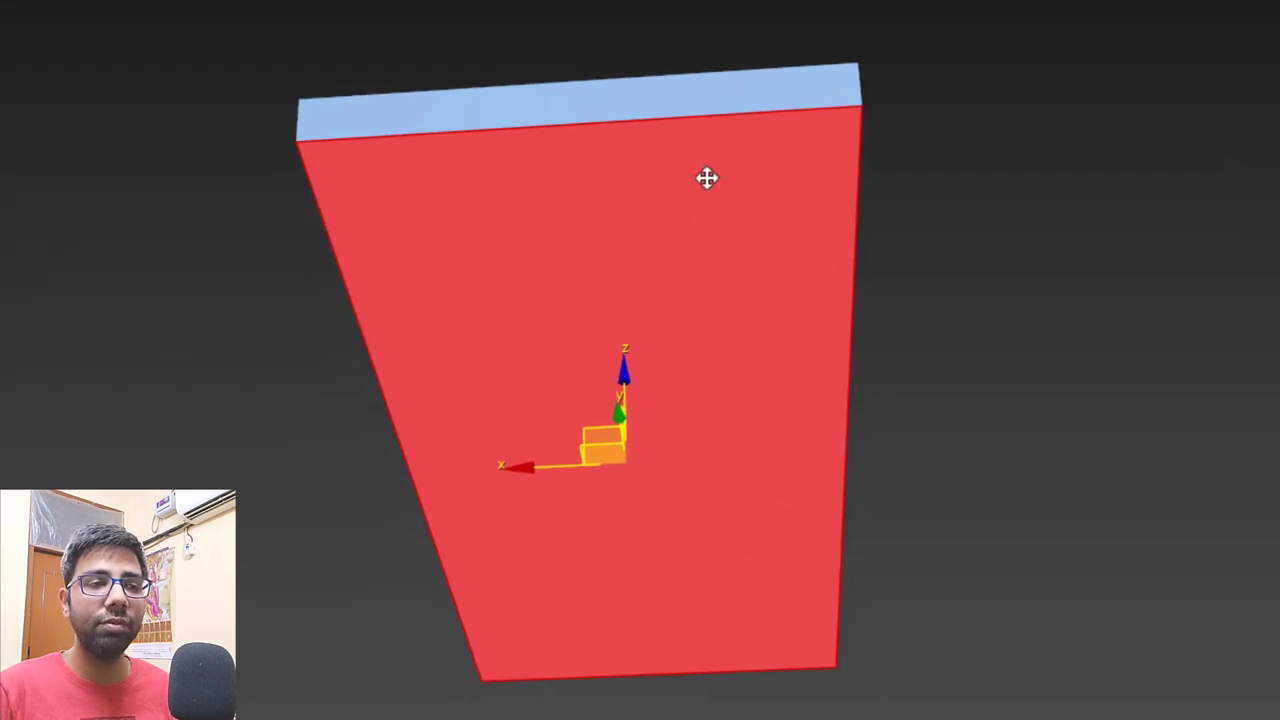
pyautogui.rightClick(700, 196)
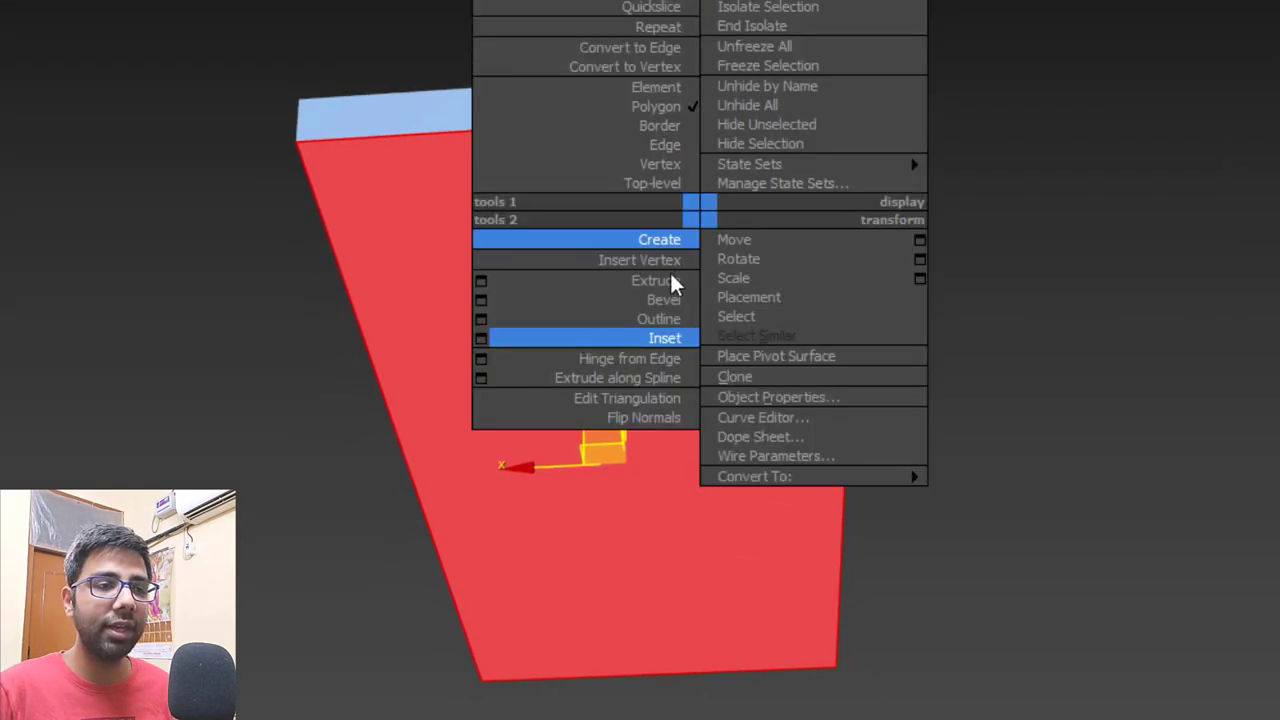
pyautogui.click(482, 340)
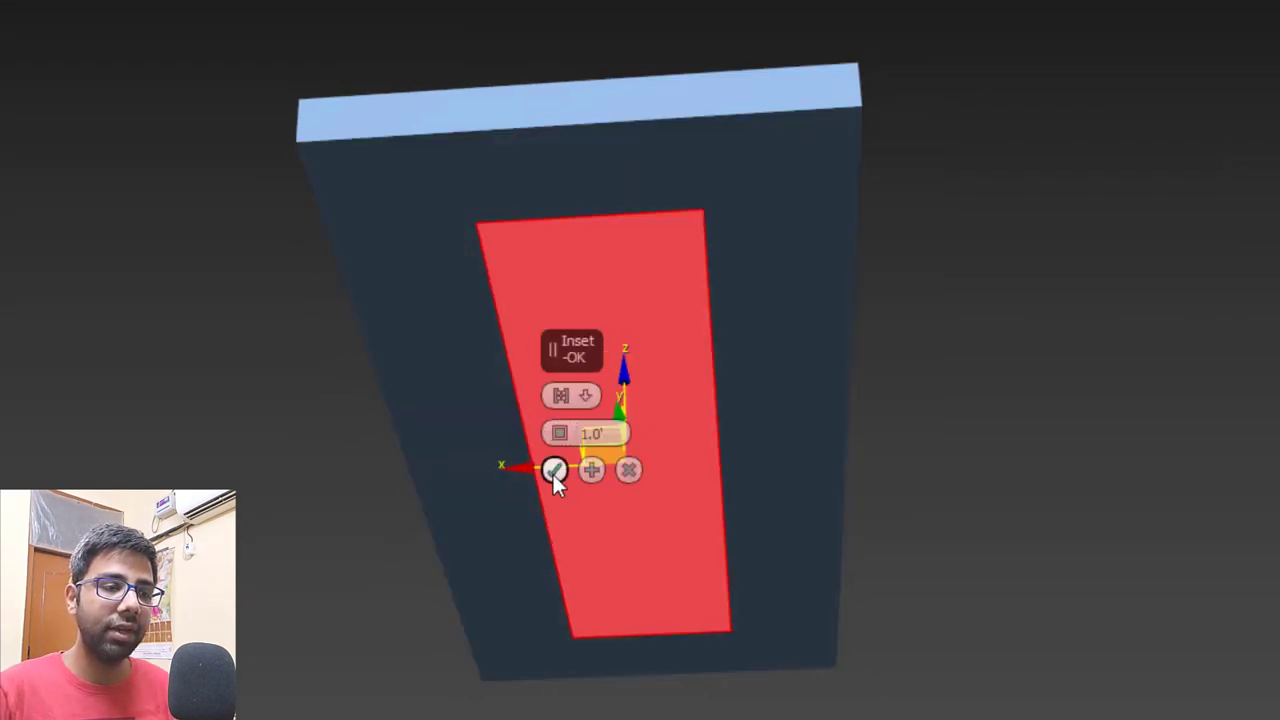
pyautogui.press('Return')
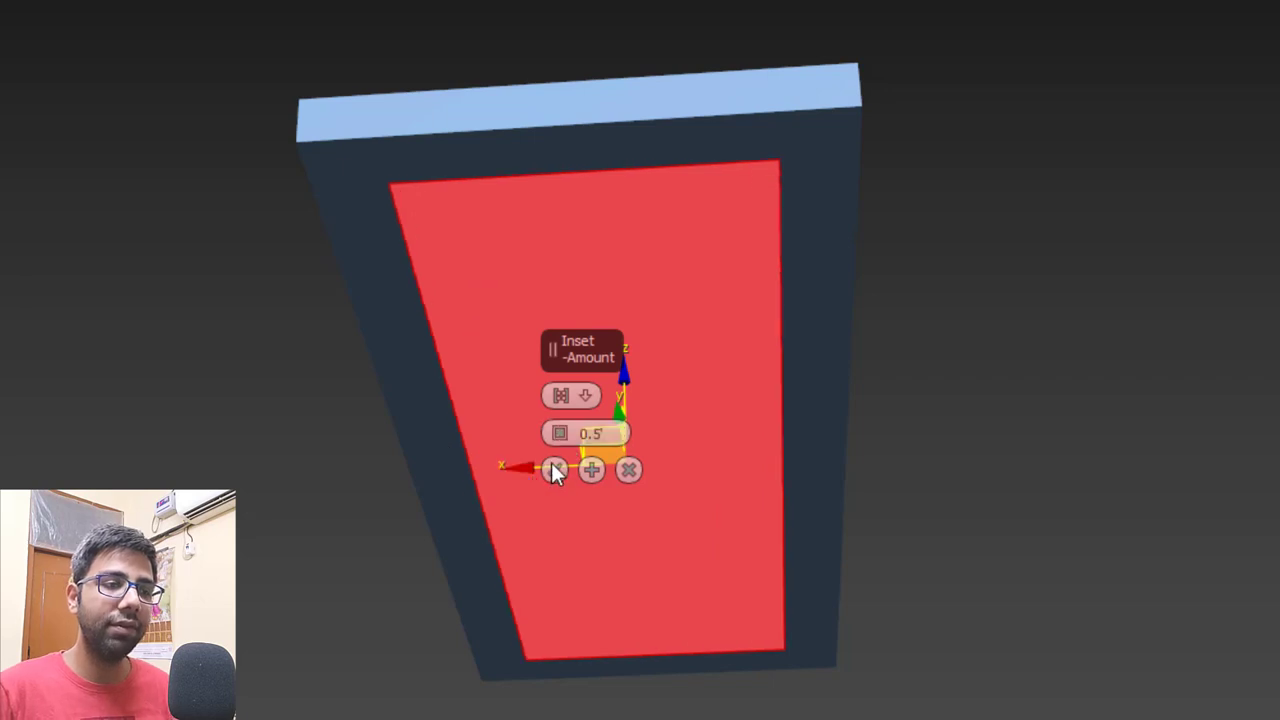
# Inset the selected underside polygon of the narrow box again by 1.5" and display the edges on its faces.
pyautogui.rightClick(668, 326)
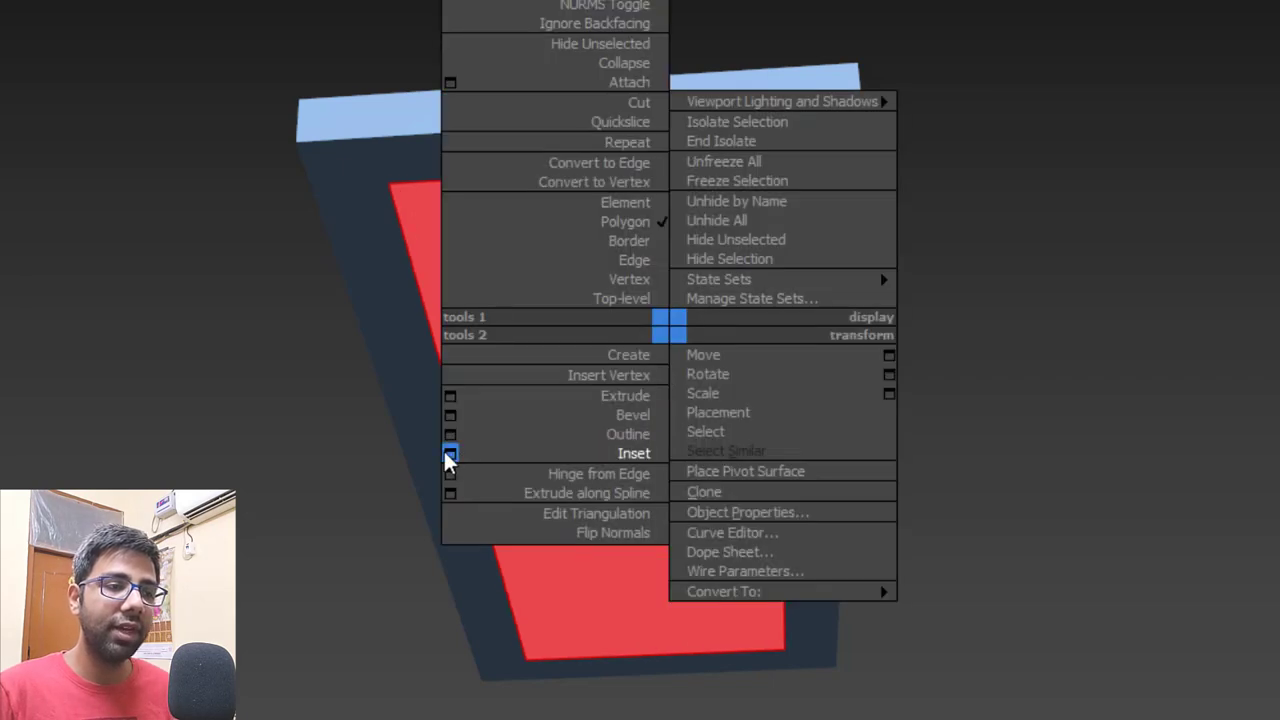
pyautogui.click(450, 453)
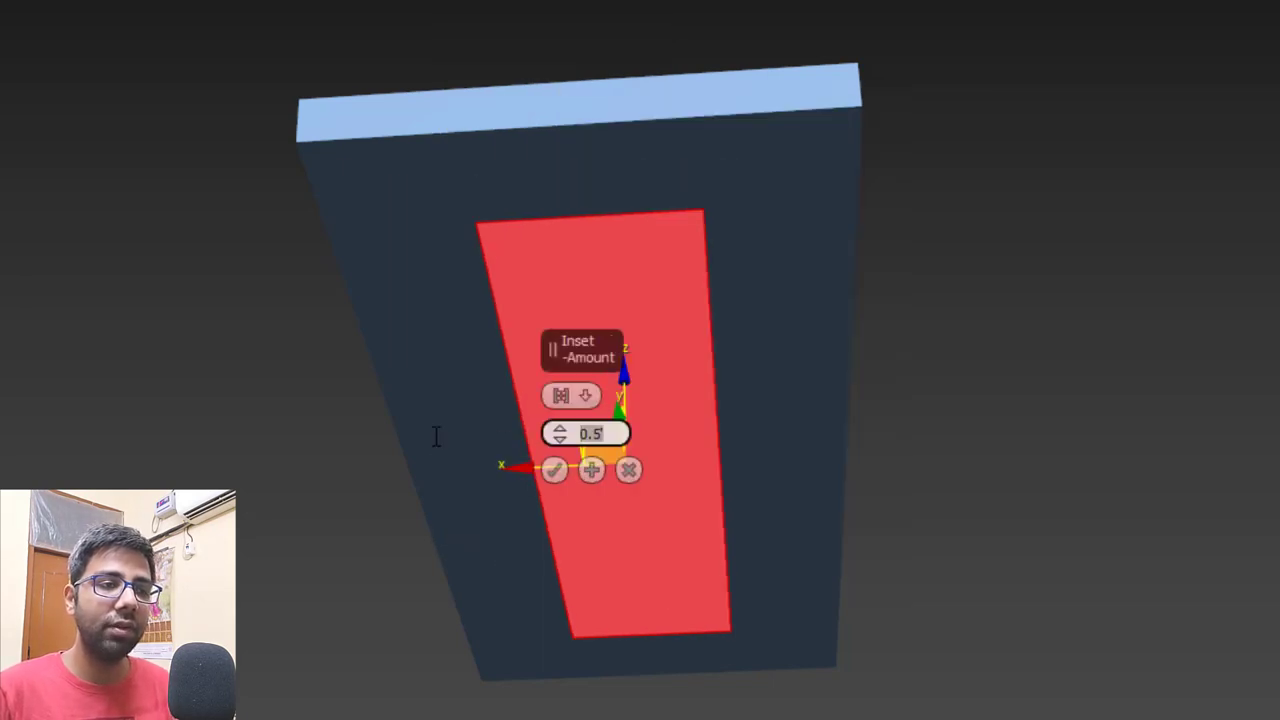
pyautogui.write('1.')
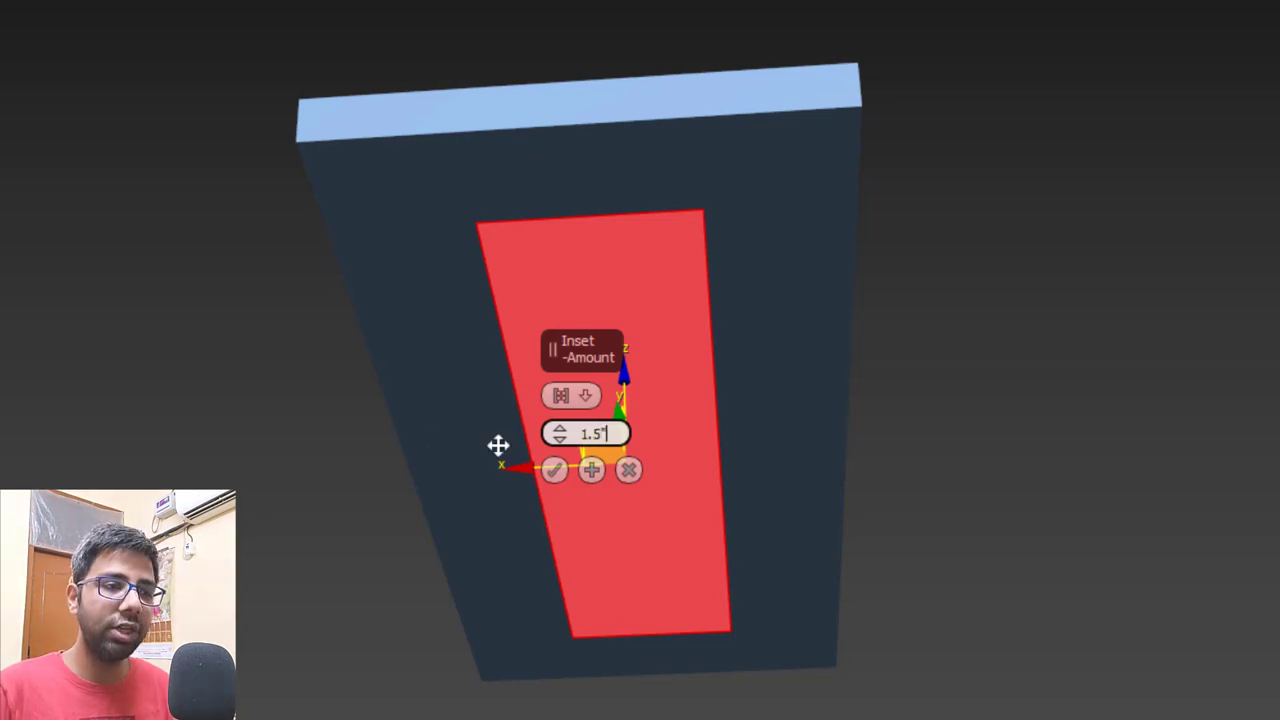
pyautogui.press('Return')
pyautogui.click(554, 469)
pyautogui.press('F4')
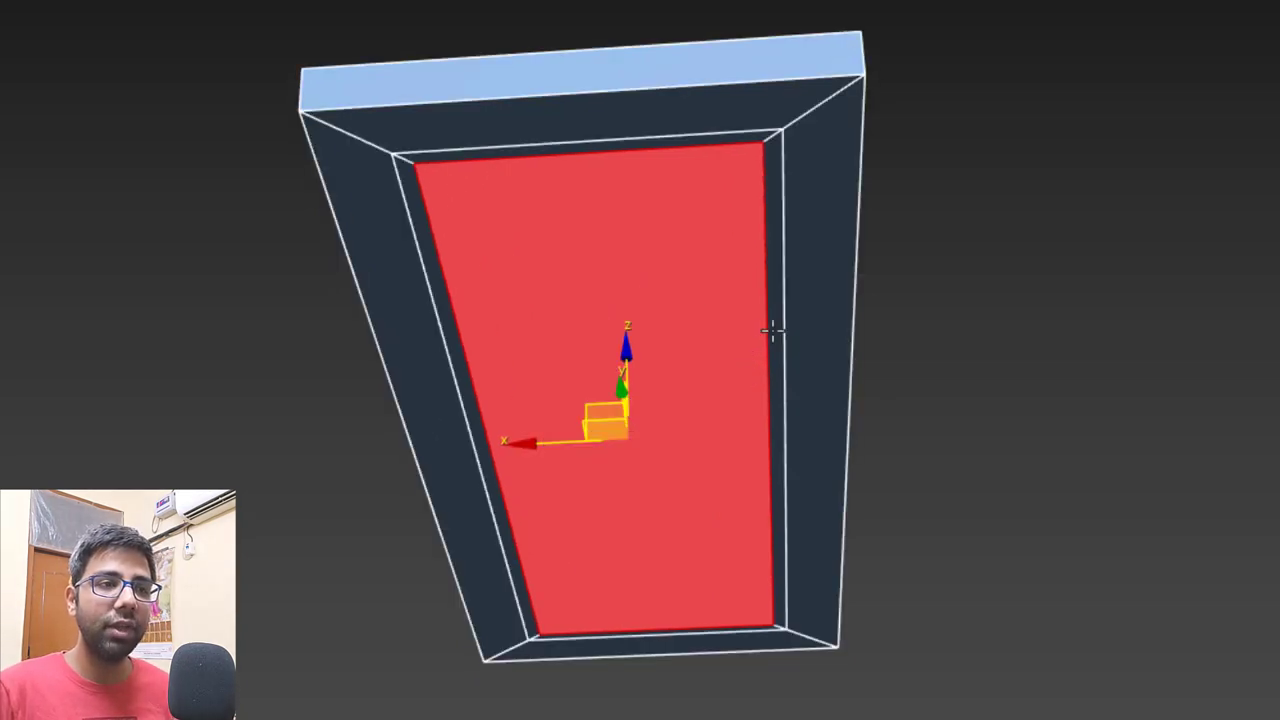
# Select the four thin border polygons that form the ring around the underside's central panel.
pyautogui.keyDown('alt'); pyautogui.moveTo(780, 331); pyautogui.dragTo(808, 255, button='middle'); pyautogui.keyUp('alt')
pyautogui.scroll(2, 768, 105)
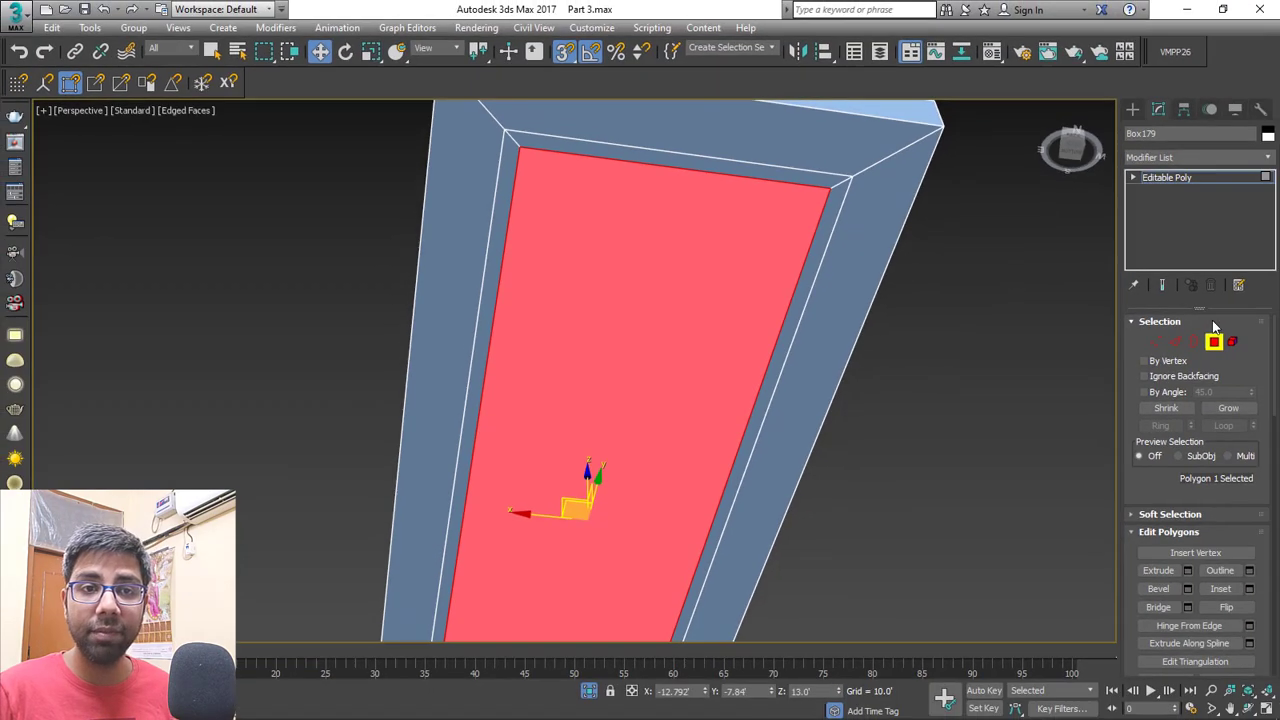
pyautogui.click(835, 201)
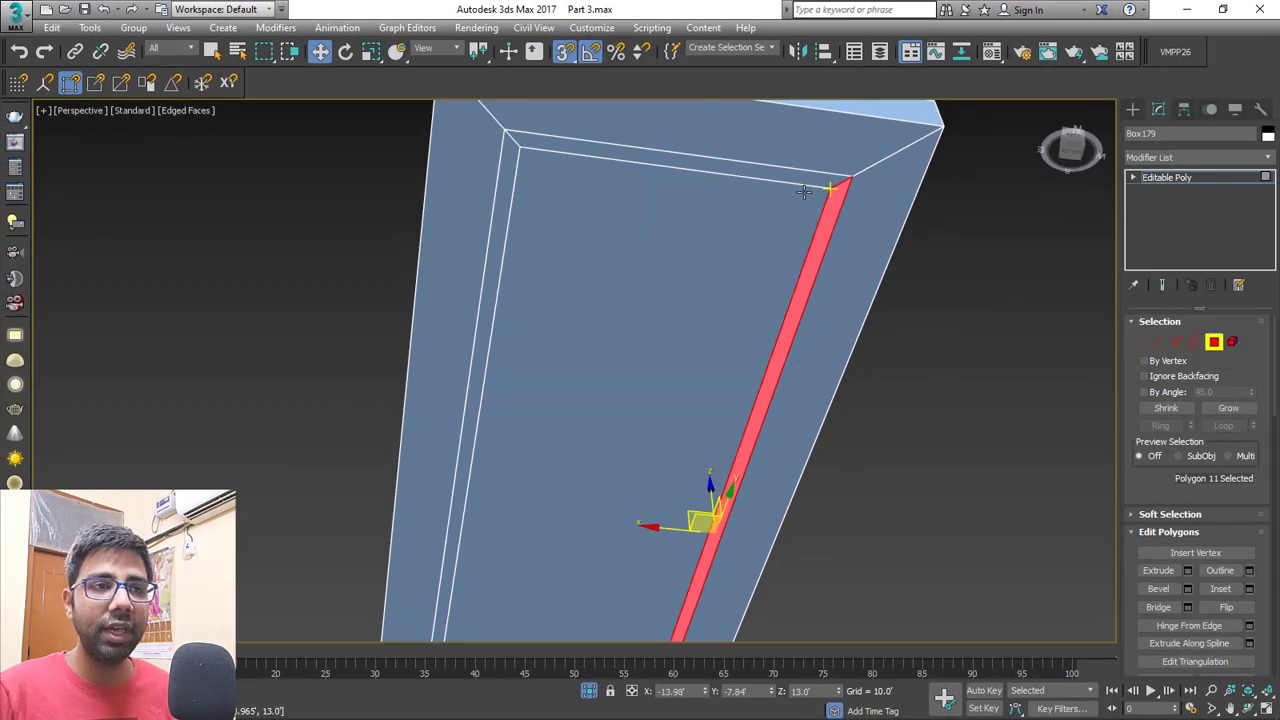
pyautogui.keyDown('shift'); pyautogui.click(796, 177); pyautogui.keyUp('shift')
pyautogui.keyDown('alt'); pyautogui.moveTo(834, 189); pyautogui.dragTo(844, 268, button='middle'); pyautogui.keyUp('alt')
pyautogui.scroll(6, 730, 210)
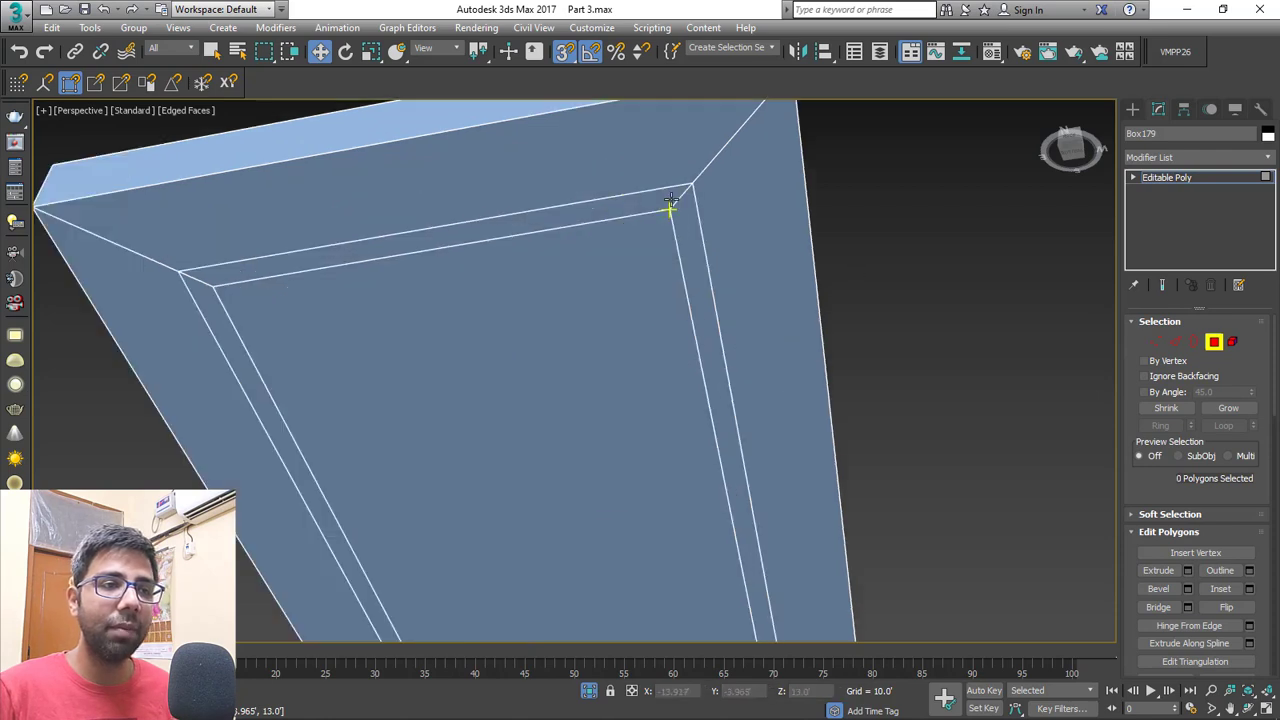
pyautogui.click(771, 237)
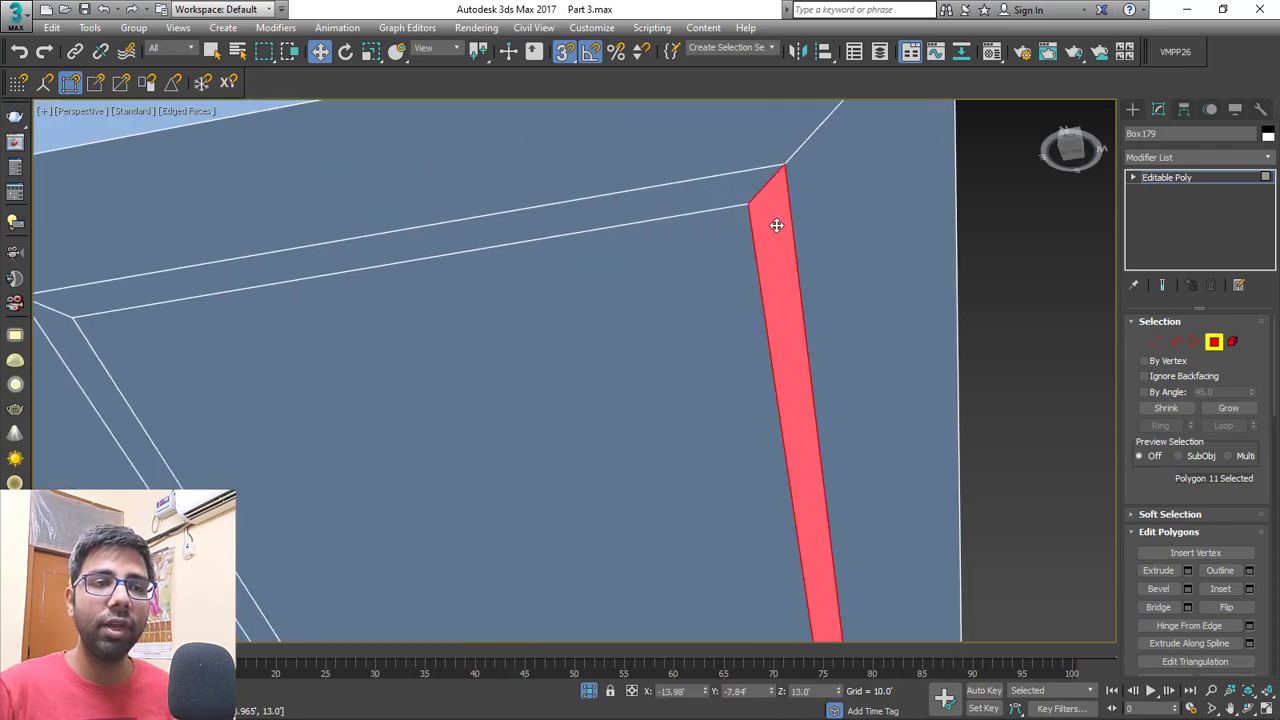
pyautogui.moveTo(776, 225); pyautogui.dragTo(809, 233, button='middle')
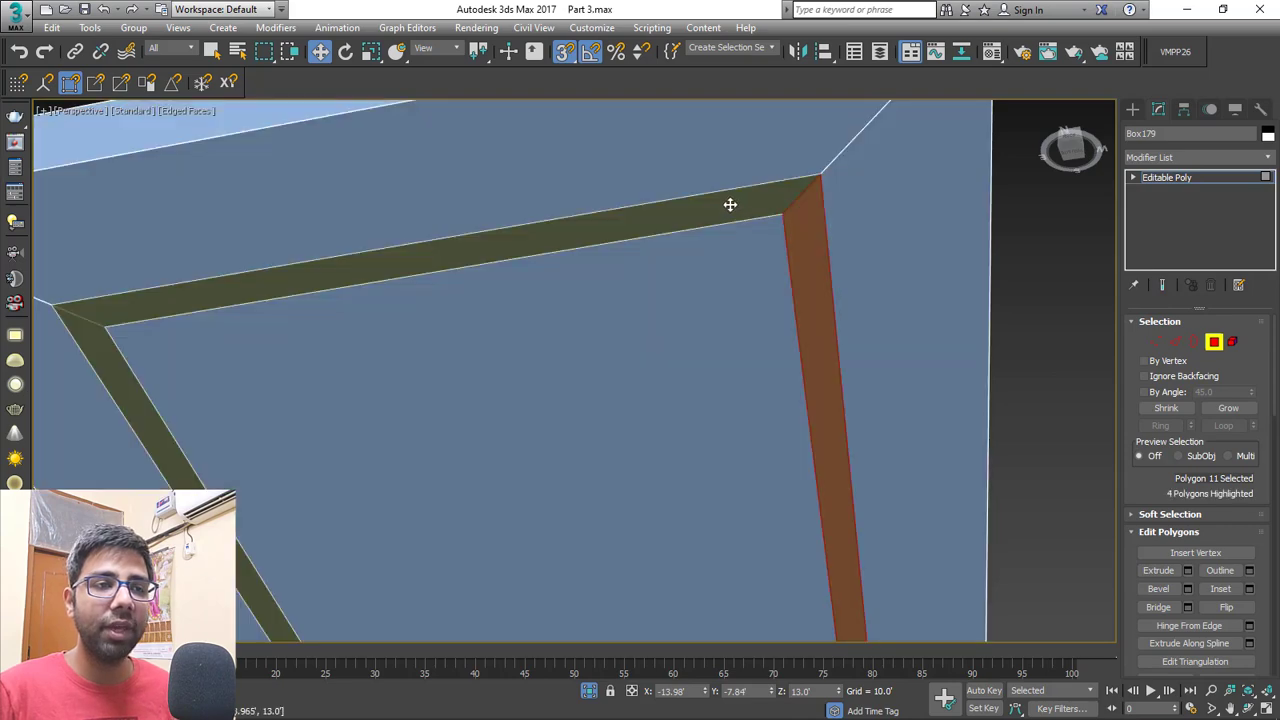
pyautogui.keyDown('shift'); pyautogui.click(730, 204); pyautogui.keyUp('shift')
pyautogui.scroll(-3, 748, 222)
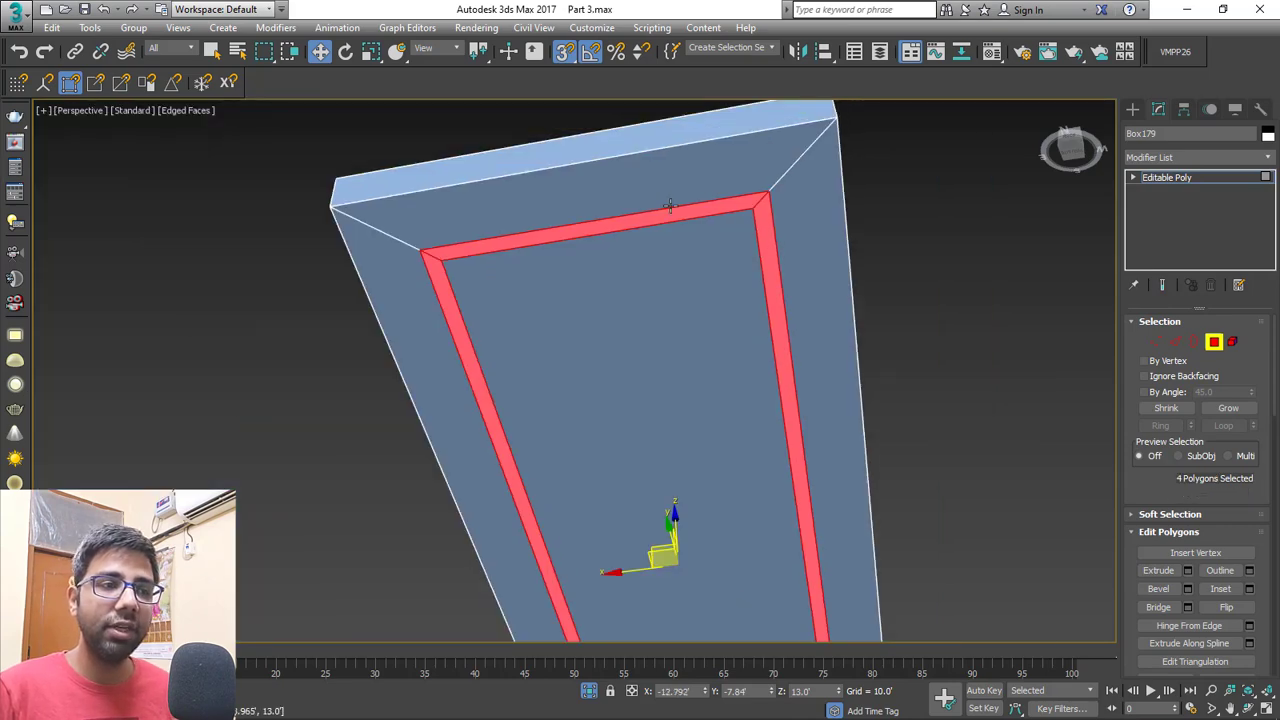
pyautogui.keyDown('alt'); pyautogui.moveTo(558, 360); pyautogui.dragTo(656, 294, button='middle'); pyautogui.keyUp('alt')
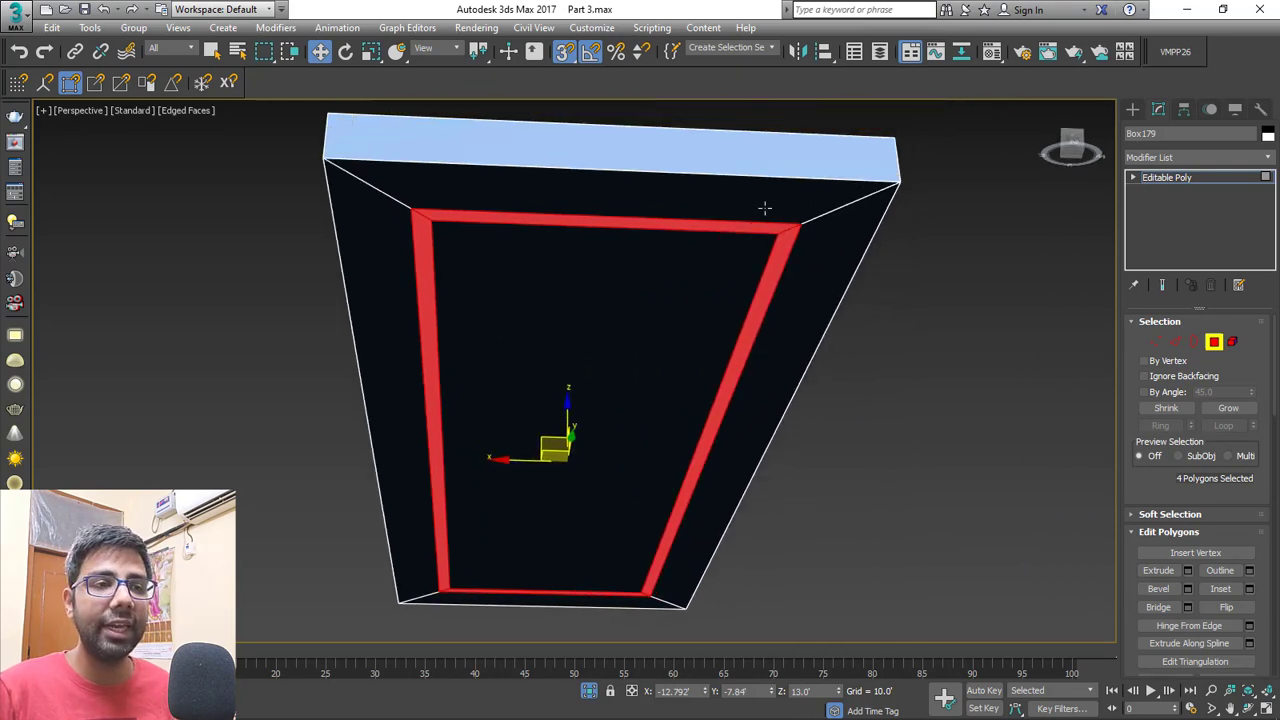
# Extrude the selected ring of polygons by -0.042' to cut a groove, finish polygon editing and bring back the rest of the house.
pyautogui.scroll(3, 770, 244)
pyautogui.scroll(-3, 786, 245)
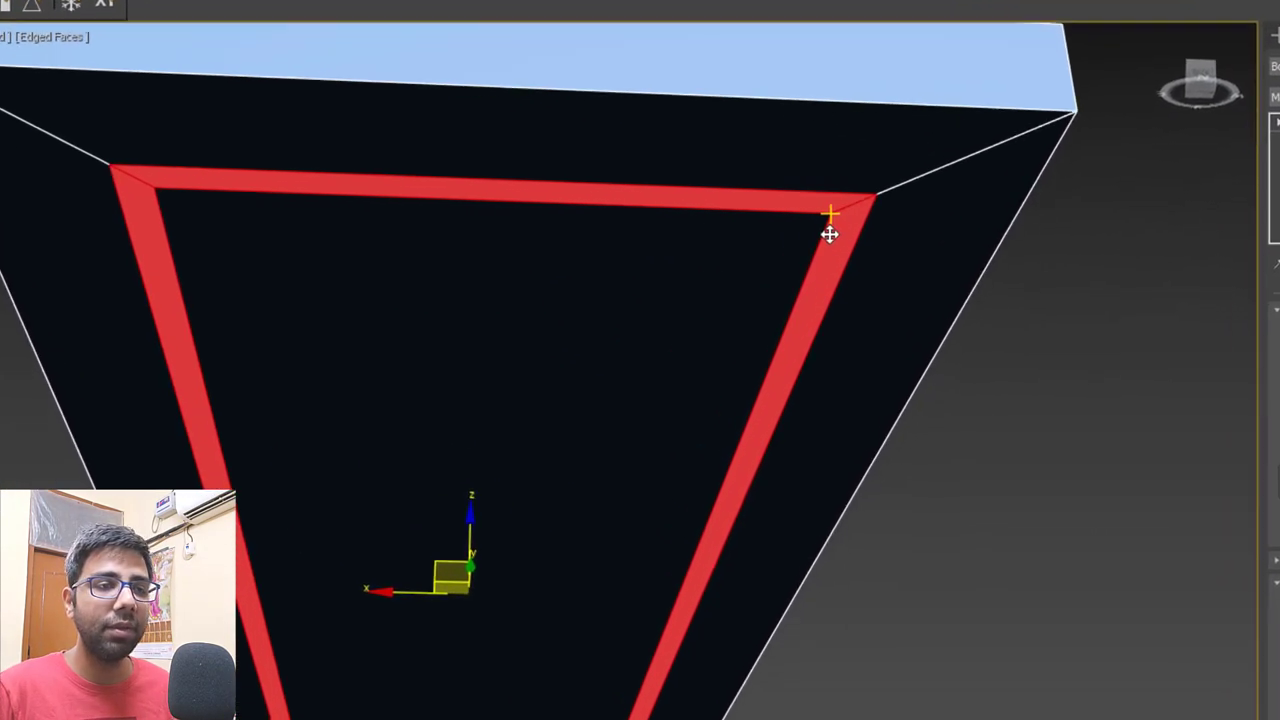
pyautogui.rightClick(786, 258)
pyautogui.click(646, 285)
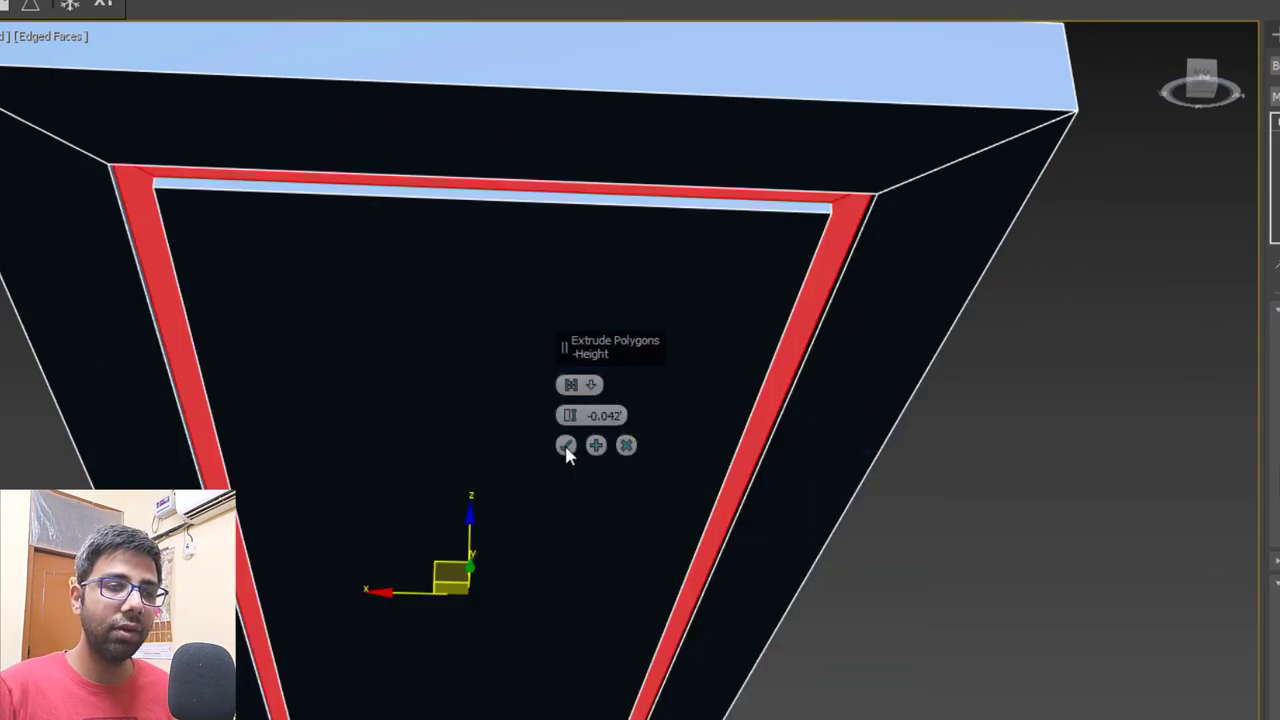
pyautogui.click(564, 446)
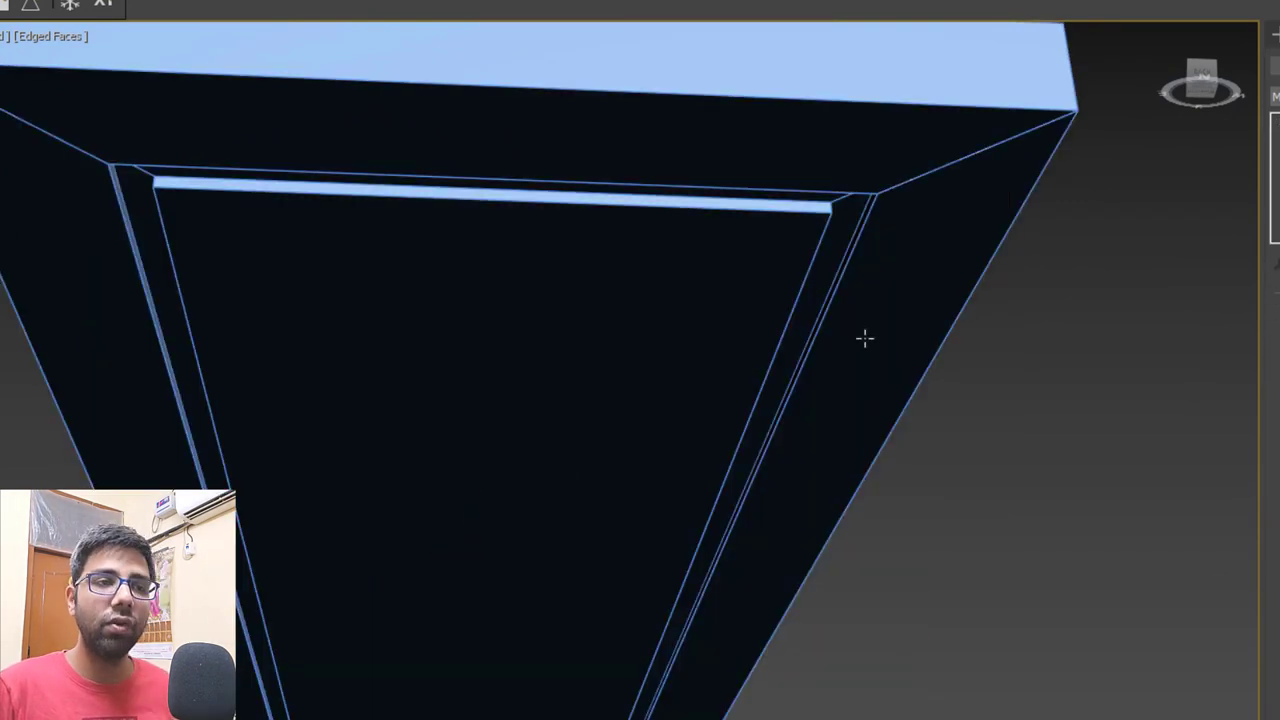
pyautogui.press('F4')
pyautogui.scroll(-3, 863, 337)
pyautogui.press('F4')
pyautogui.scroll(-2, 851, 405)
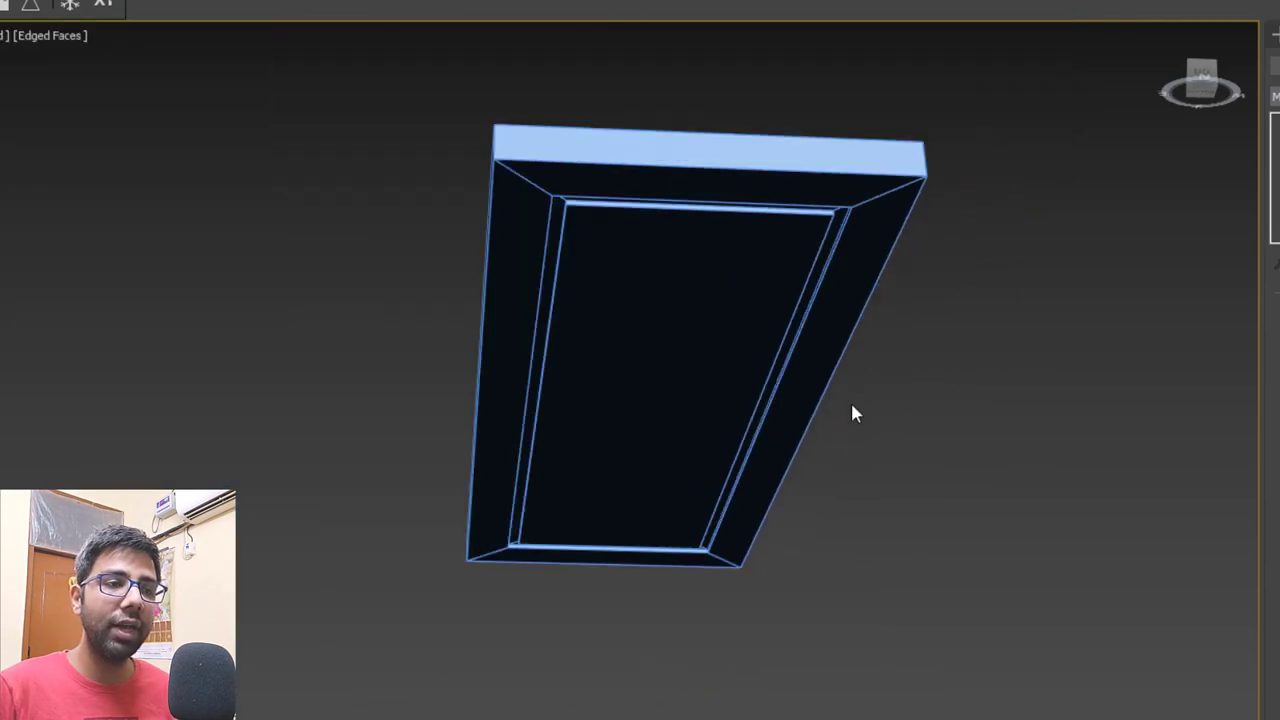
pyautogui.keyDown('alt'); pyautogui.moveTo(851, 414); pyautogui.dragTo(830, 395, button='middle'); pyautogui.keyUp('alt')
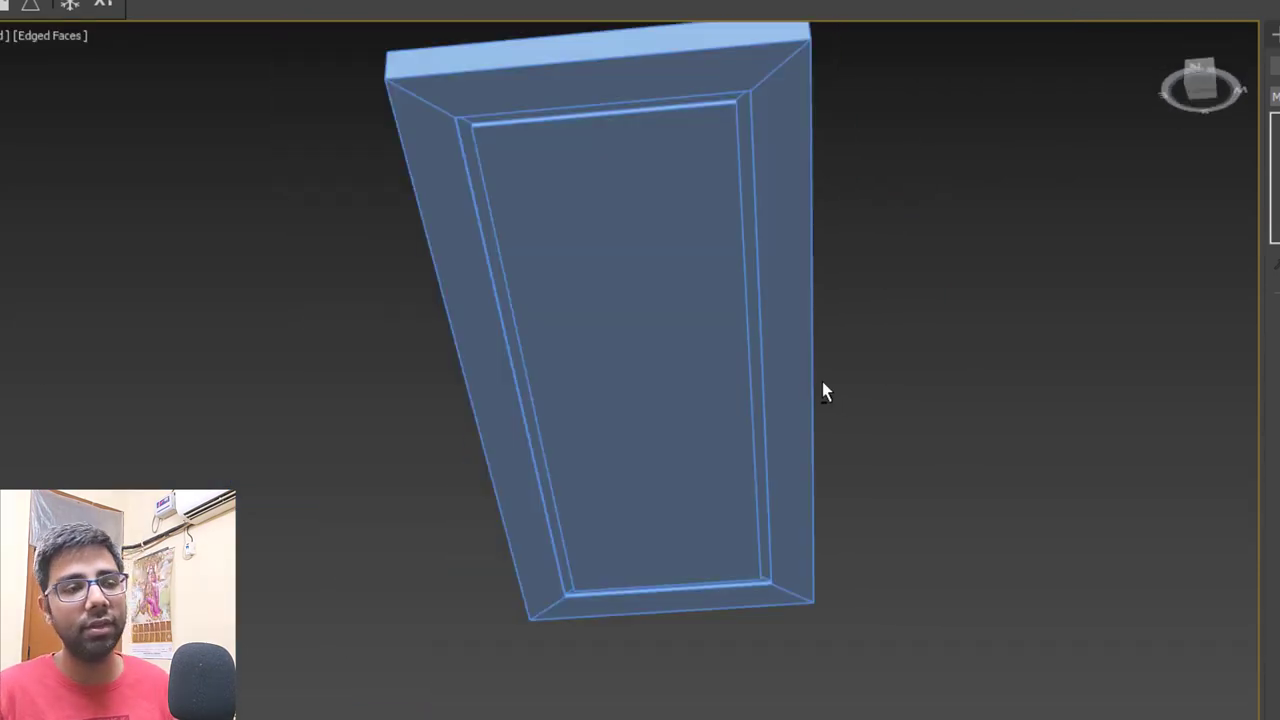
pyautogui.moveTo(779, 342); pyautogui.dragTo(760, 306, button='middle')
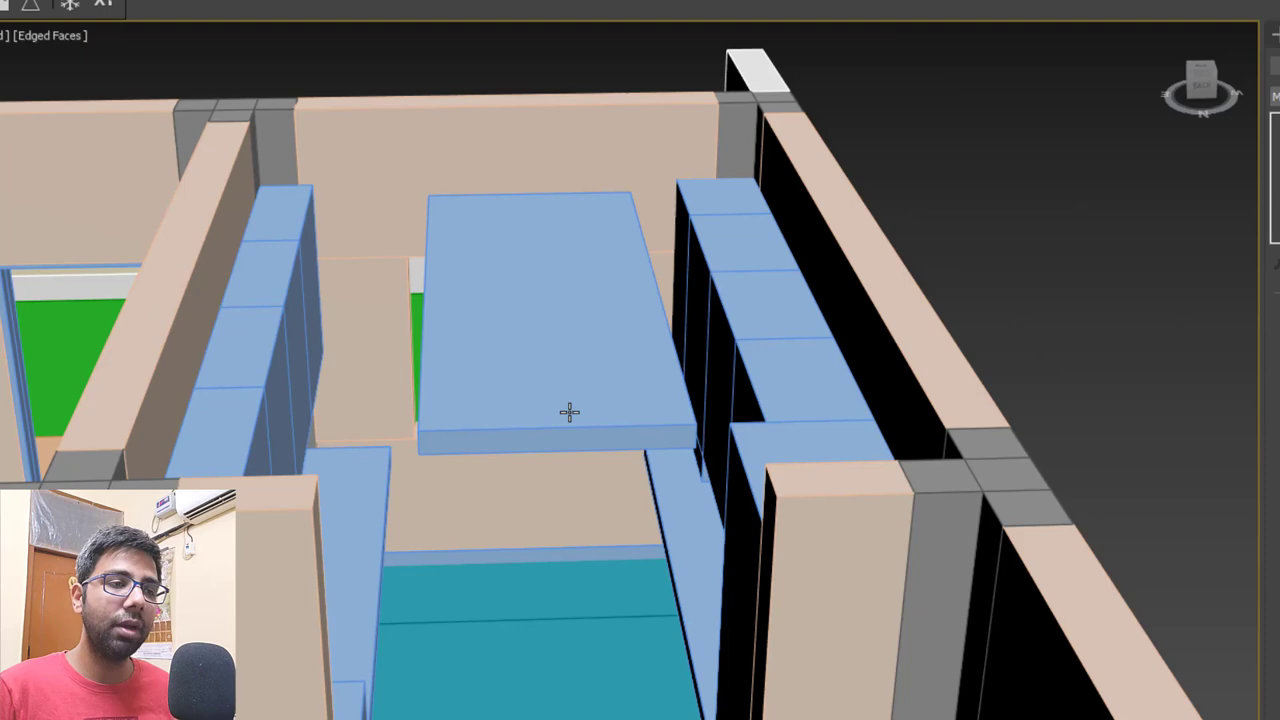
# In the top view, draw a box 12.5' by 26.75' over the central hall, ending at the staircase.
pyautogui.scroll(-2, 569, 412)
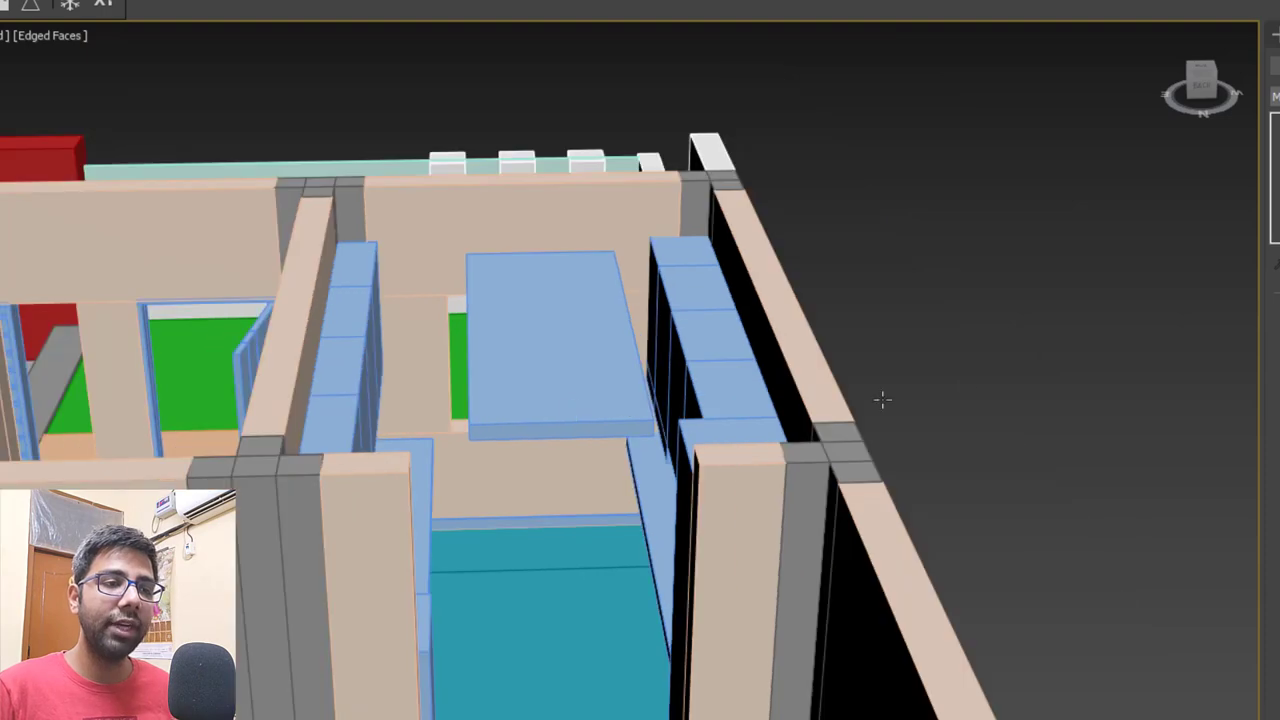
pyautogui.scroll(-4, 660, 366)
pyautogui.keyDown('alt'); pyautogui.moveTo(663, 366); pyautogui.dragTo(554, 400, button='middle'); pyautogui.keyUp('alt')
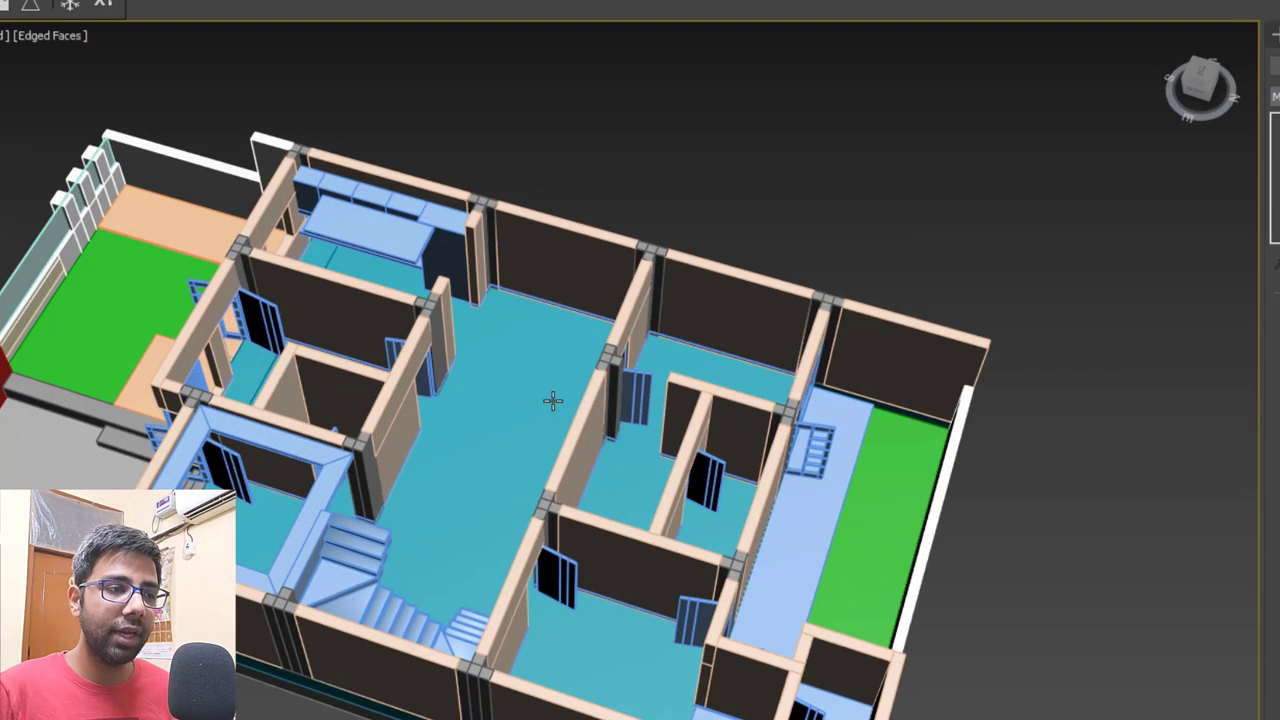
pyautogui.scroll(2, 541, 411)
pyautogui.moveTo(668, 346); pyautogui.dragTo(840, 264, button='middle')
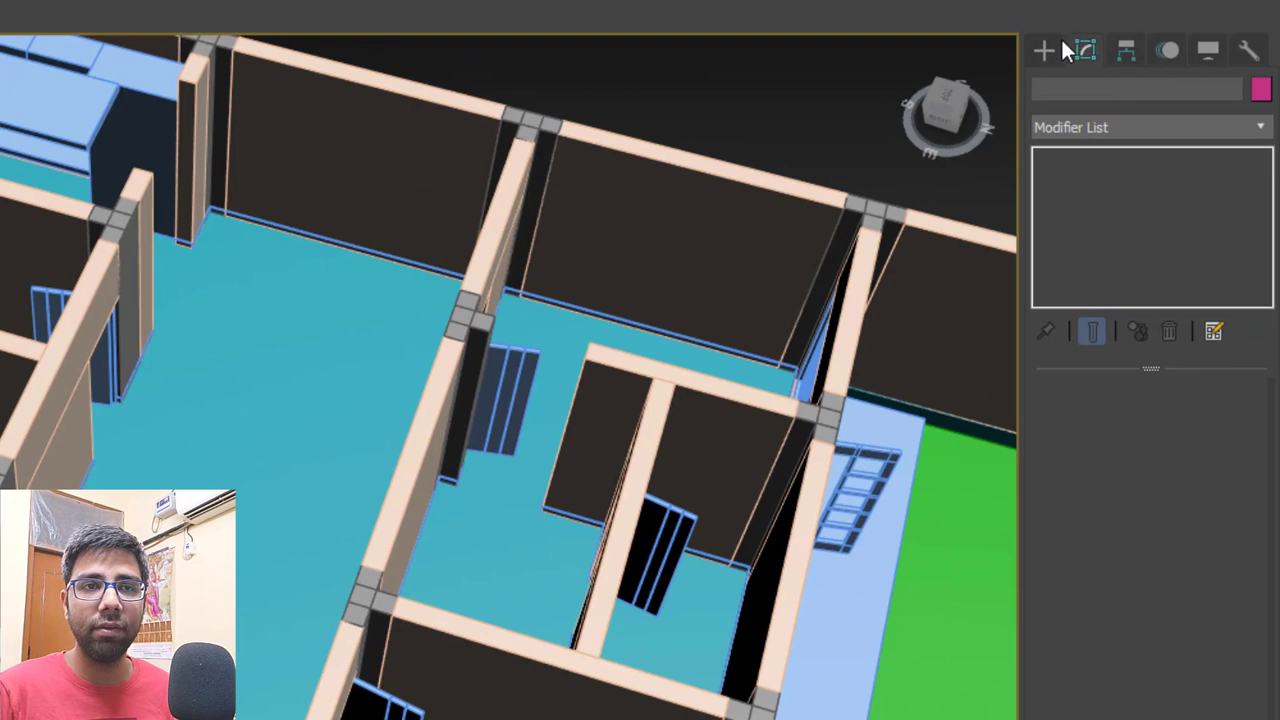
pyautogui.click(1045, 50)
pyautogui.middleClick(83, 337)
pyautogui.hotkey('alt', 'w')
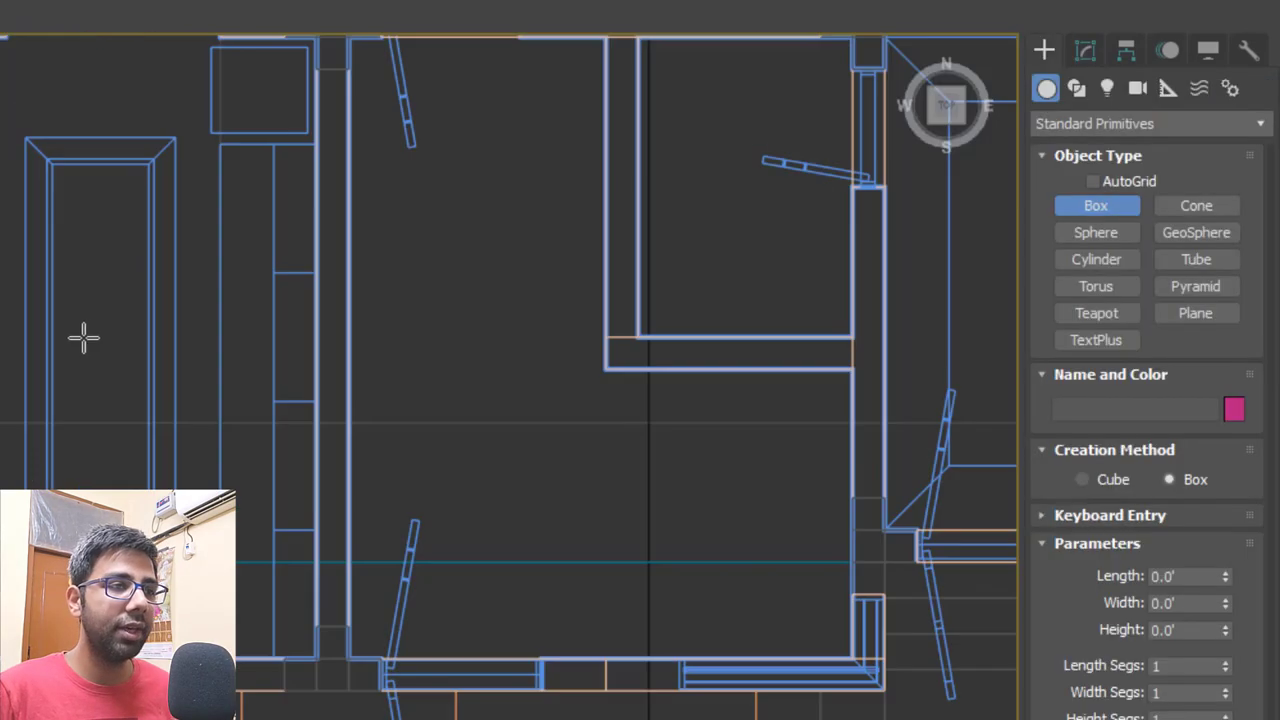
pyautogui.moveTo(526, 700); pyautogui.dragTo(630, 199, button='middle')
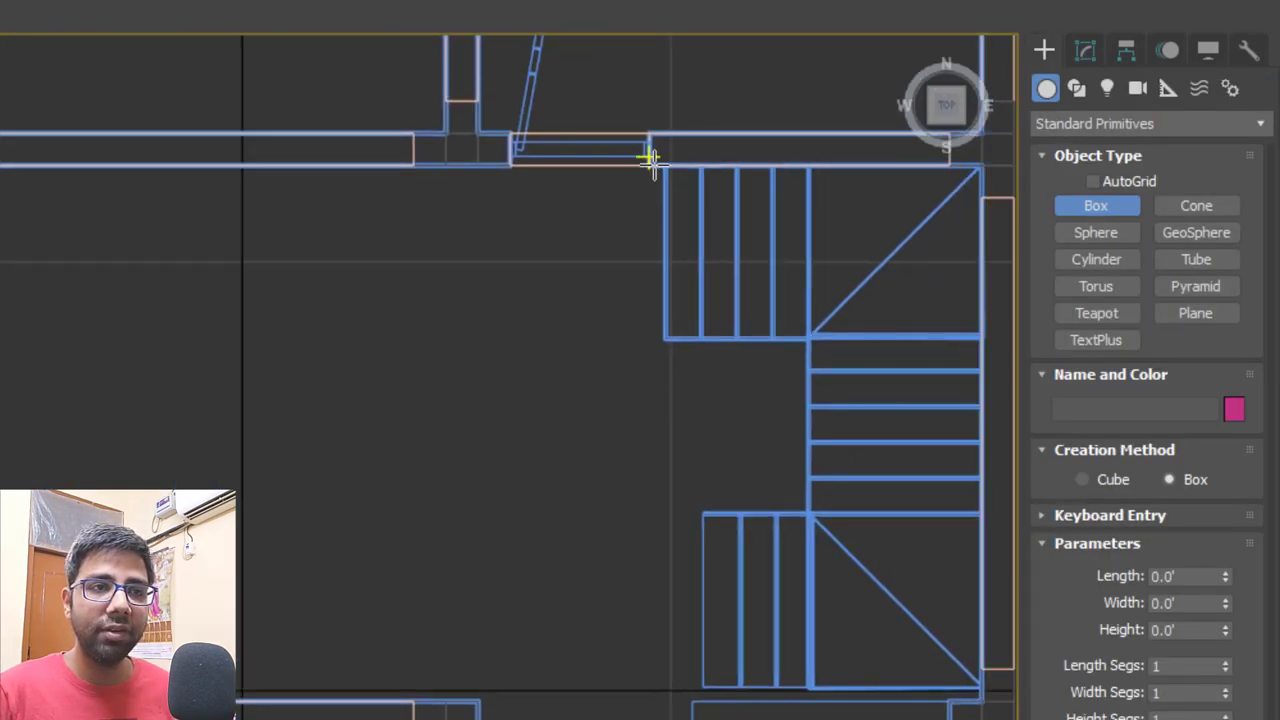
pyautogui.moveTo(649, 170); pyautogui.dragTo(0, 707)
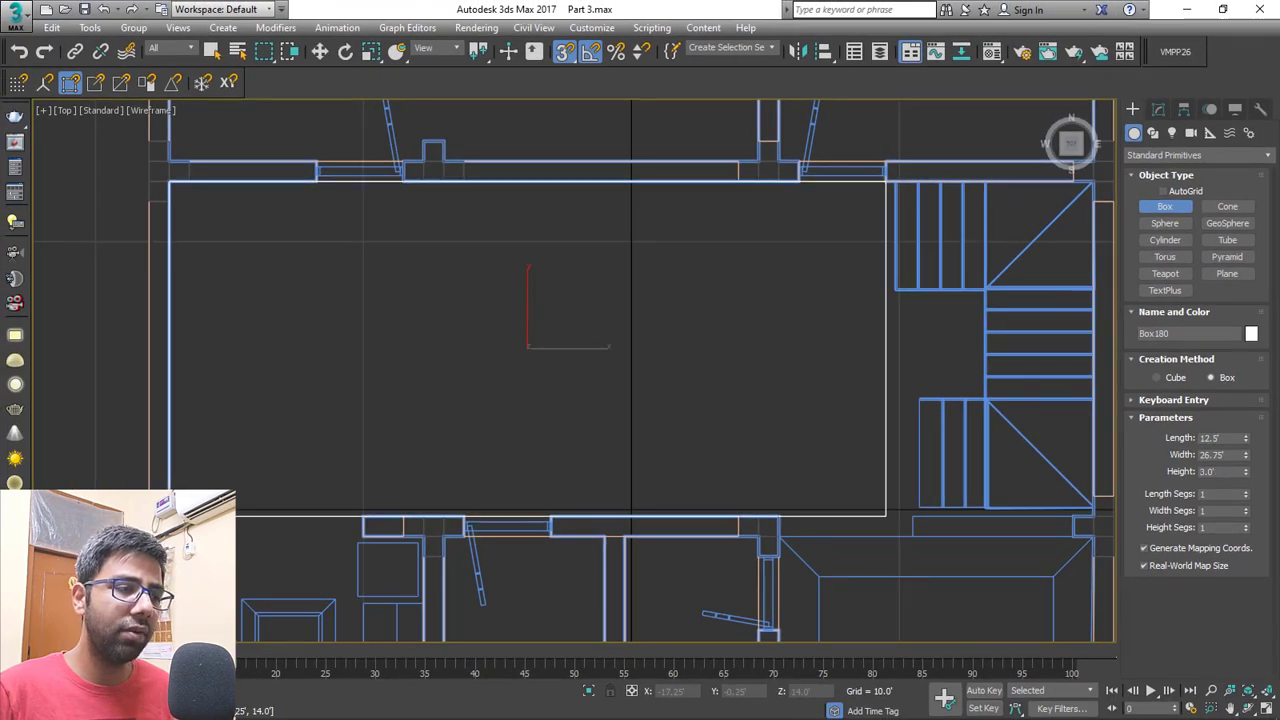
pyautogui.click(214, 477)
# Set the central hall box's Z position to 13' and its height to 4".
pyautogui.hotkey('alt', 'w')
pyautogui.middleClick(868, 610)
pyautogui.hotkey('alt', 'w')
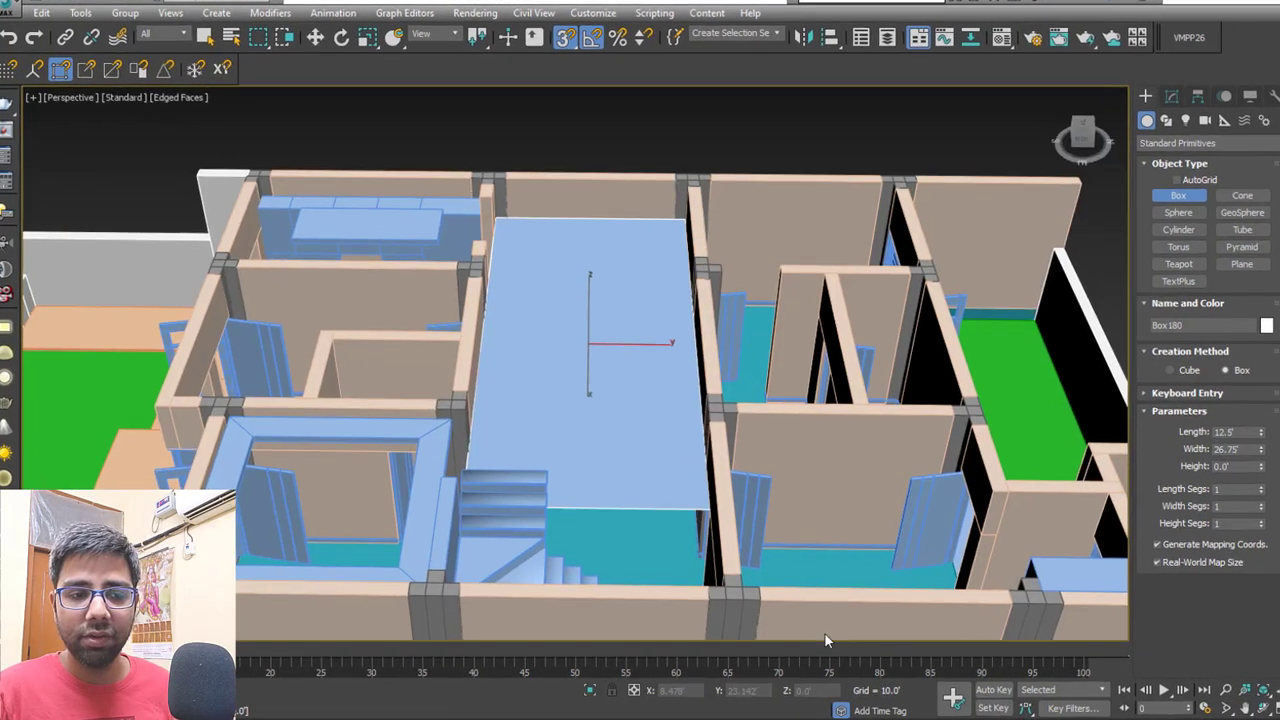
pyautogui.moveTo(845, 572); pyautogui.dragTo(850, 533, button='middle')
pyautogui.write('w')
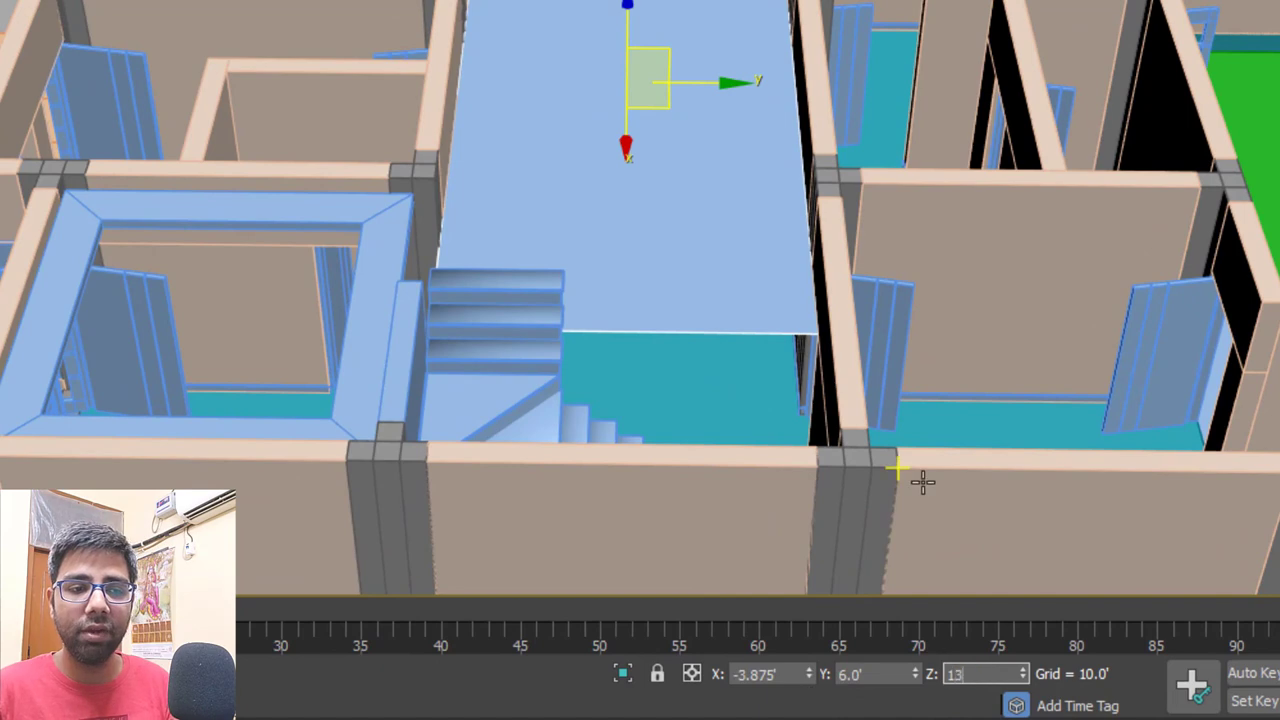
pyautogui.write('13')
pyautogui.press('Return')
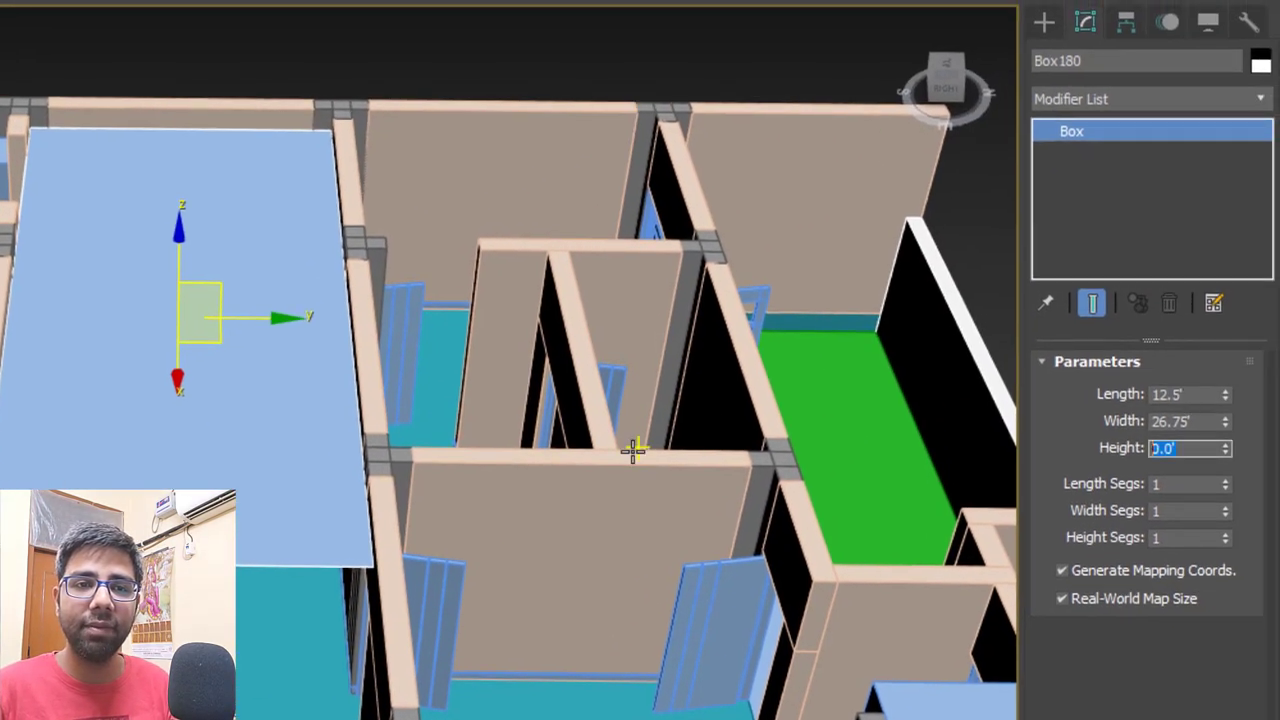
pyautogui.write('4"')
pyautogui.press('Return')
# Isolate the central hall box in the perspective view and convert it to an Editable Poly.
pyautogui.moveTo(245, 302); pyautogui.dragTo(249, 405, button='middle')
pyautogui.scroll(3, 285, 347)
pyautogui.scroll(-3, 260, 408)
pyautogui.rightClick(245, 395)
pyautogui.moveTo(425, 672)
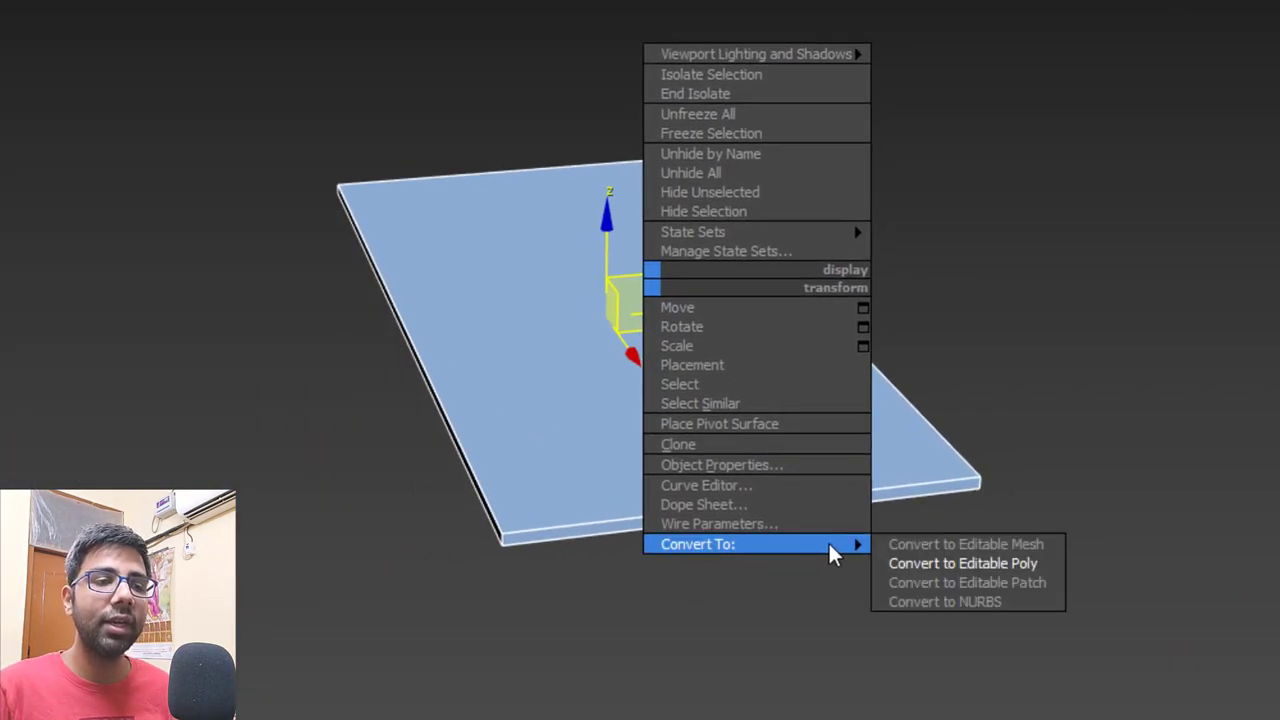
pyautogui.click(955, 563)
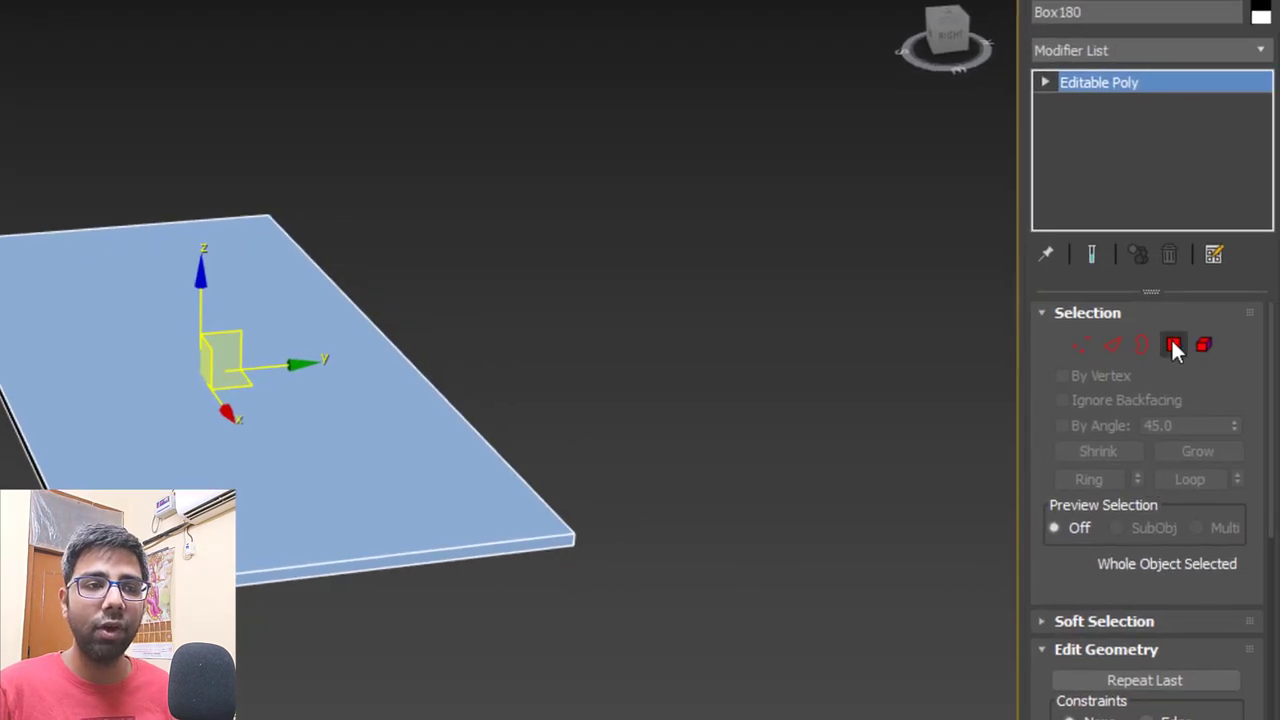
# Select the large top and underside polygons of the hall box and inset them by 1.5'.
pyautogui.click(1173, 345)
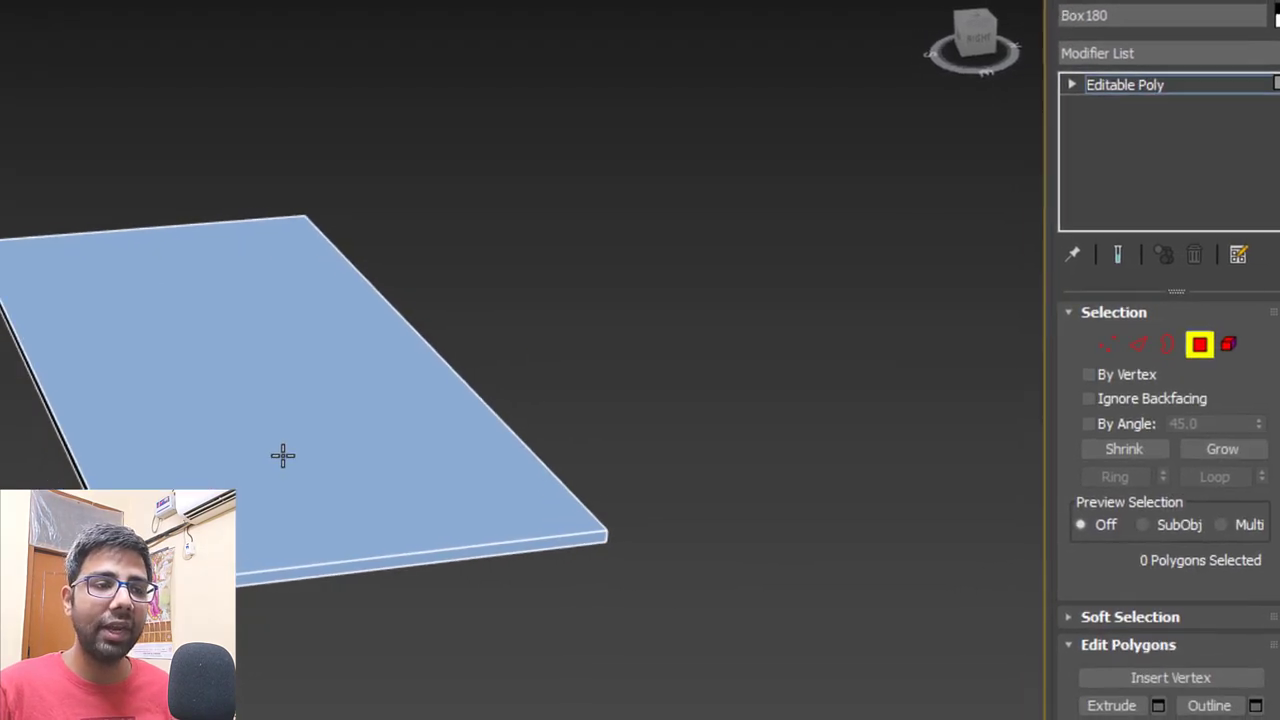
pyautogui.keyDown('alt'); pyautogui.moveTo(623, 474); pyautogui.dragTo(820, 211, button='middle'); pyautogui.keyUp('alt')
pyautogui.click(820, 211)
pyautogui.rightClick(818, 212)
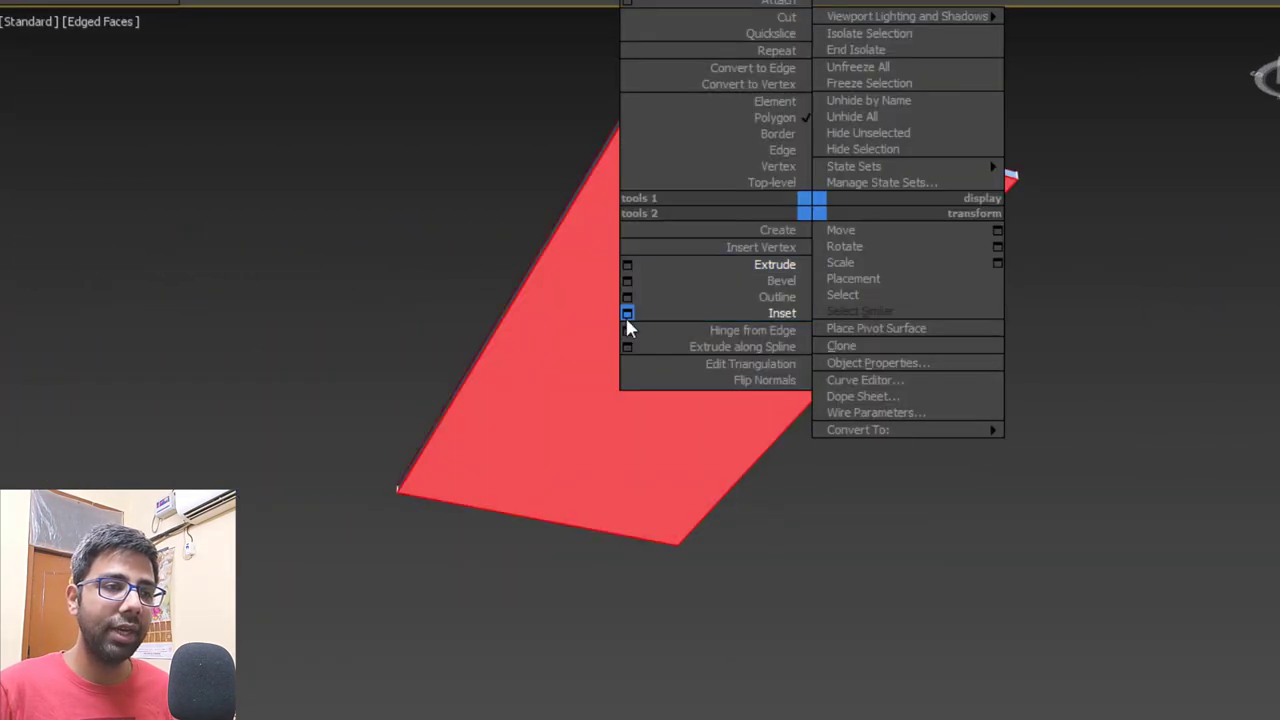
pyautogui.click(627, 313)
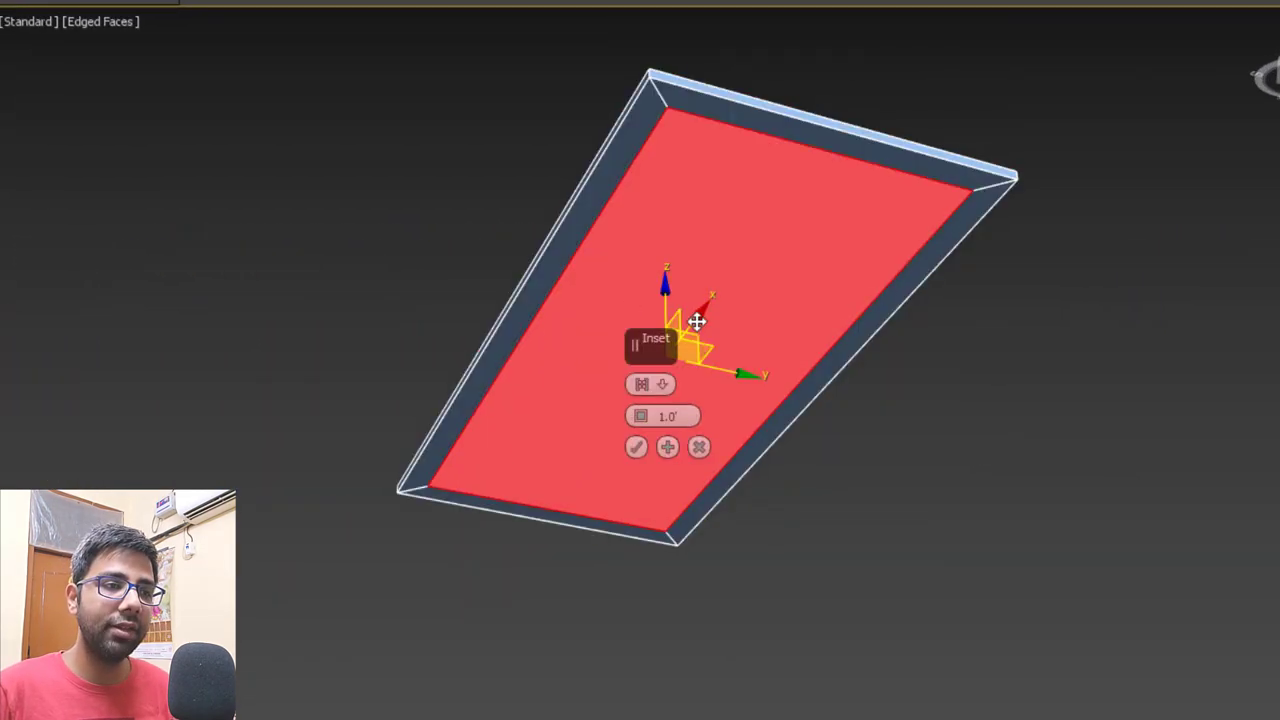
pyautogui.write('1.5')
pyautogui.press('Return')
pyautogui.click(636, 448)
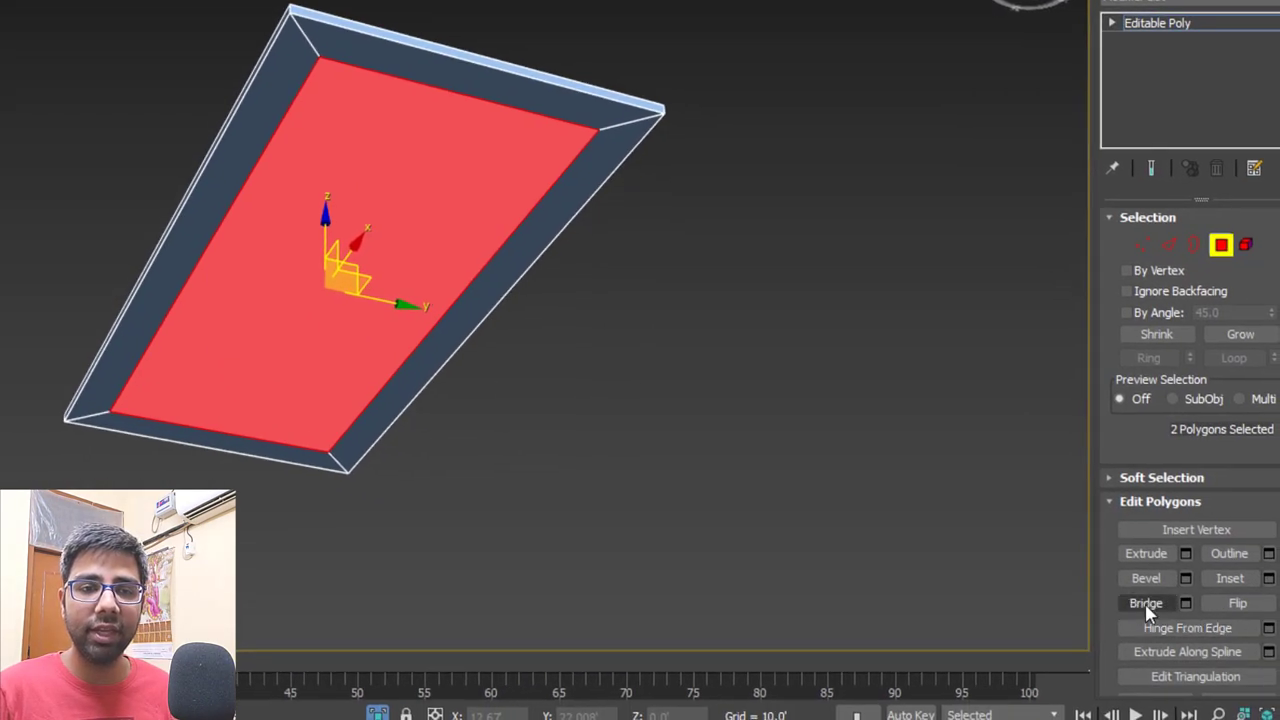
# Bridge the two inset polygons to open the middle of the hall ceiling, then finish polygon editing and show the whole house.
pyautogui.click(1147, 606)
pyautogui.click(1221, 246)
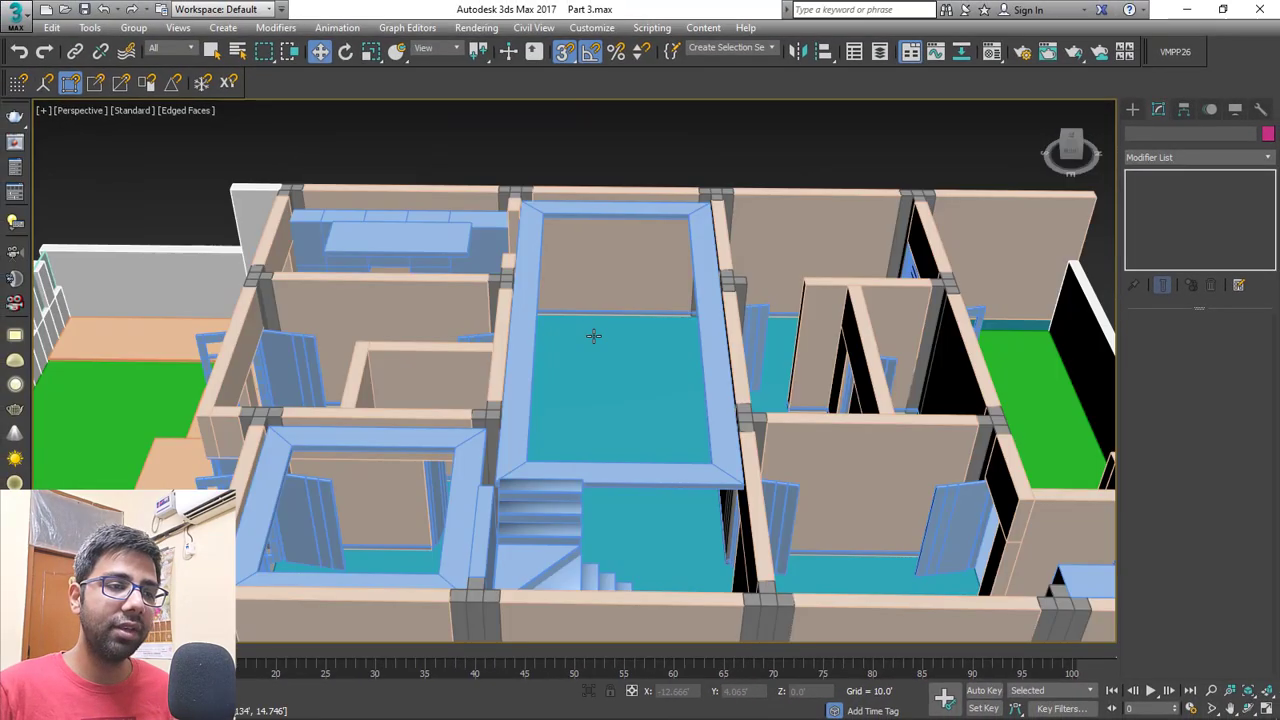
pyautogui.scroll(-5, 600, 420)
pyautogui.keyDown('alt'); pyautogui.moveTo(625, 395); pyautogui.dragTo(600, 444, button='middle'); pyautogui.keyUp('alt')
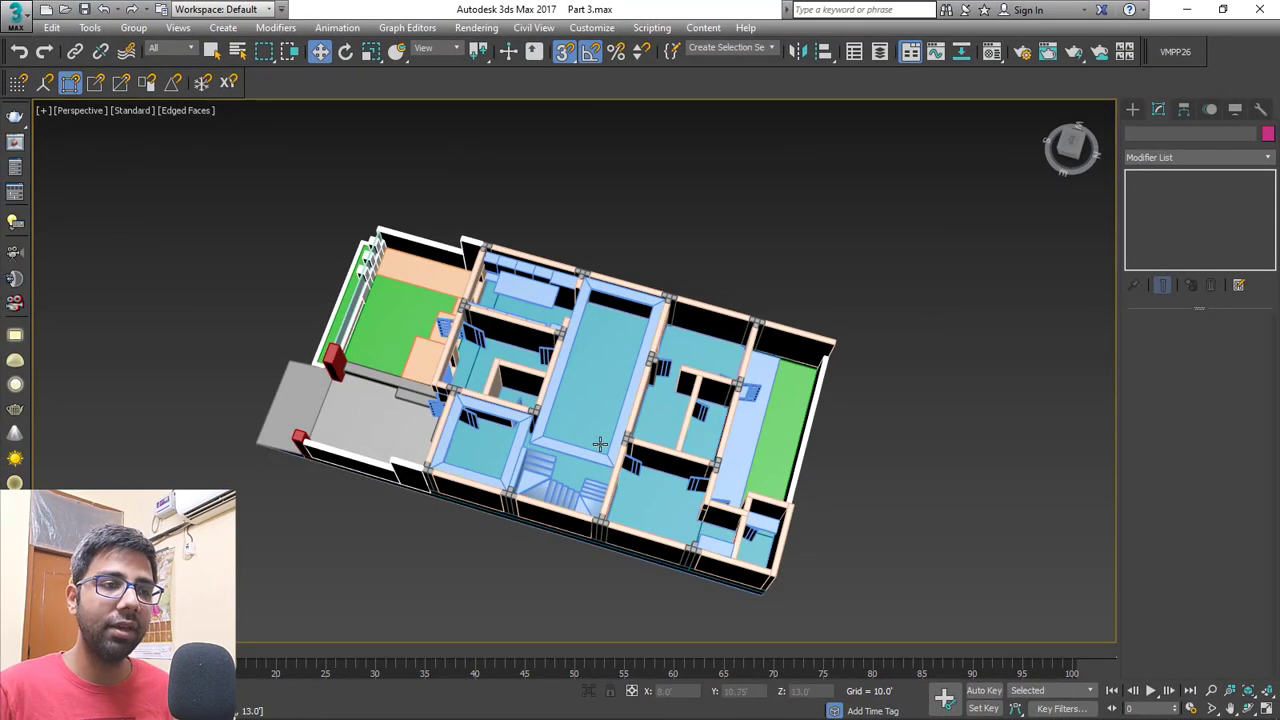
pyautogui.scroll(5, 615, 385)
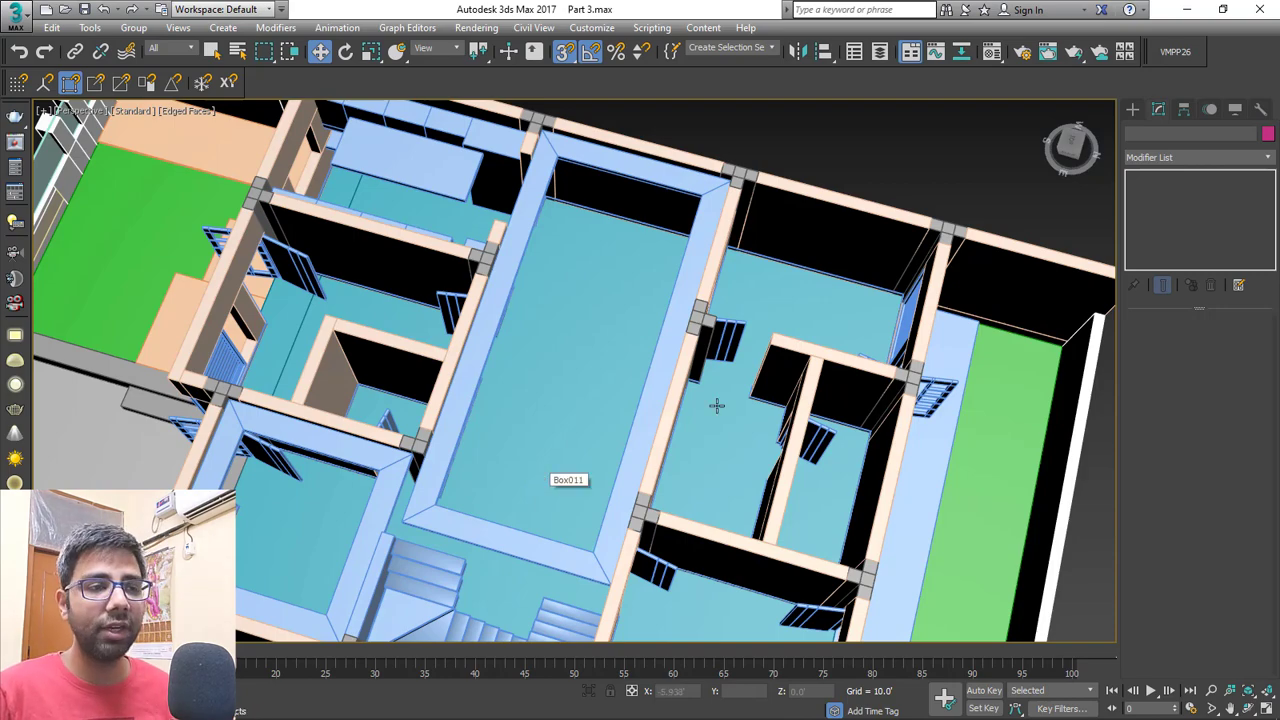
# Draw two ceiling boxes over the rear corner rooms in the top view, 12.5' by 11.75' and 12.5' by 9.5', at Z 13'.
pyautogui.scroll(6, 716, 405)
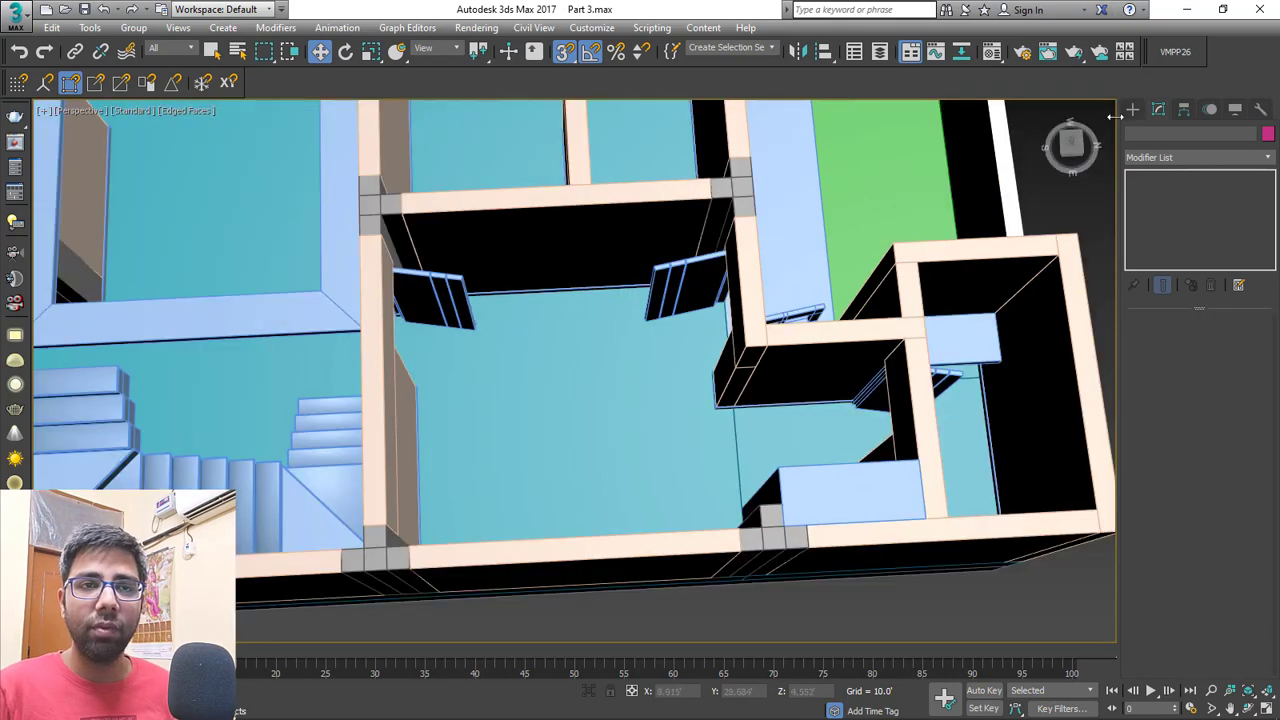
pyautogui.click(1132, 109)
pyautogui.click(1158, 200)
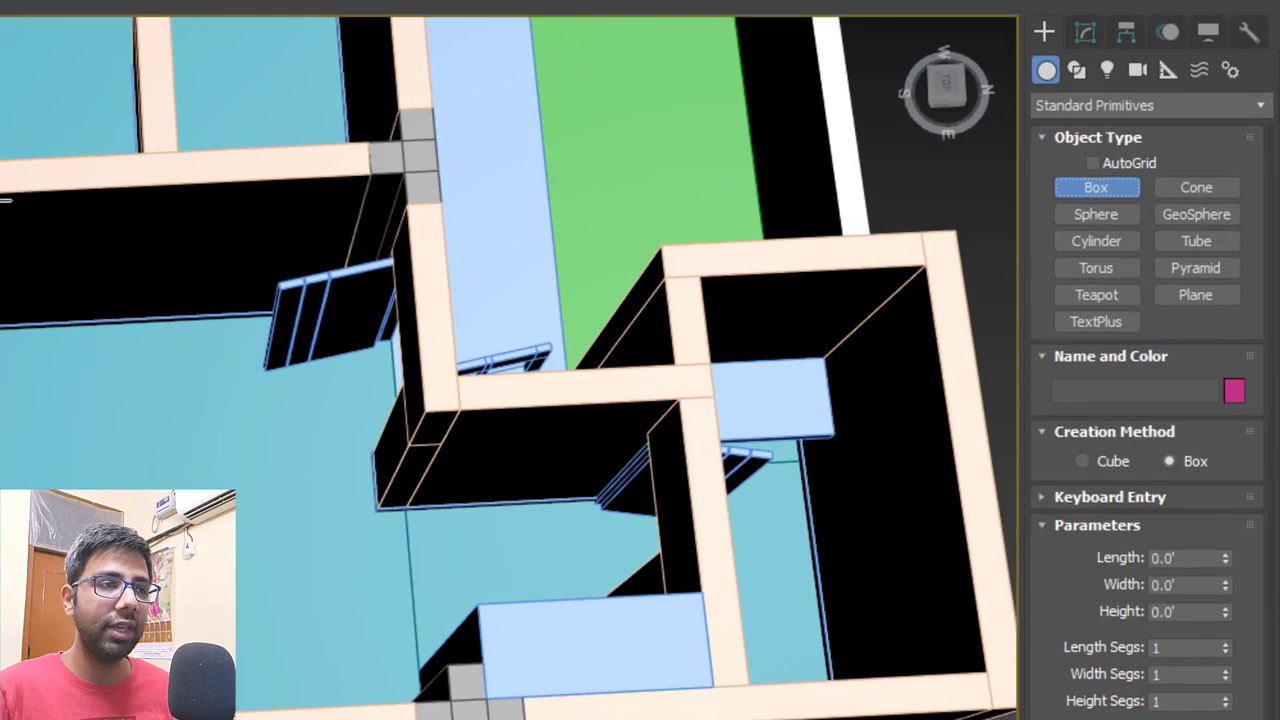
pyautogui.hotkey('alt', 'w')
pyautogui.hotkey('alt', 'w')
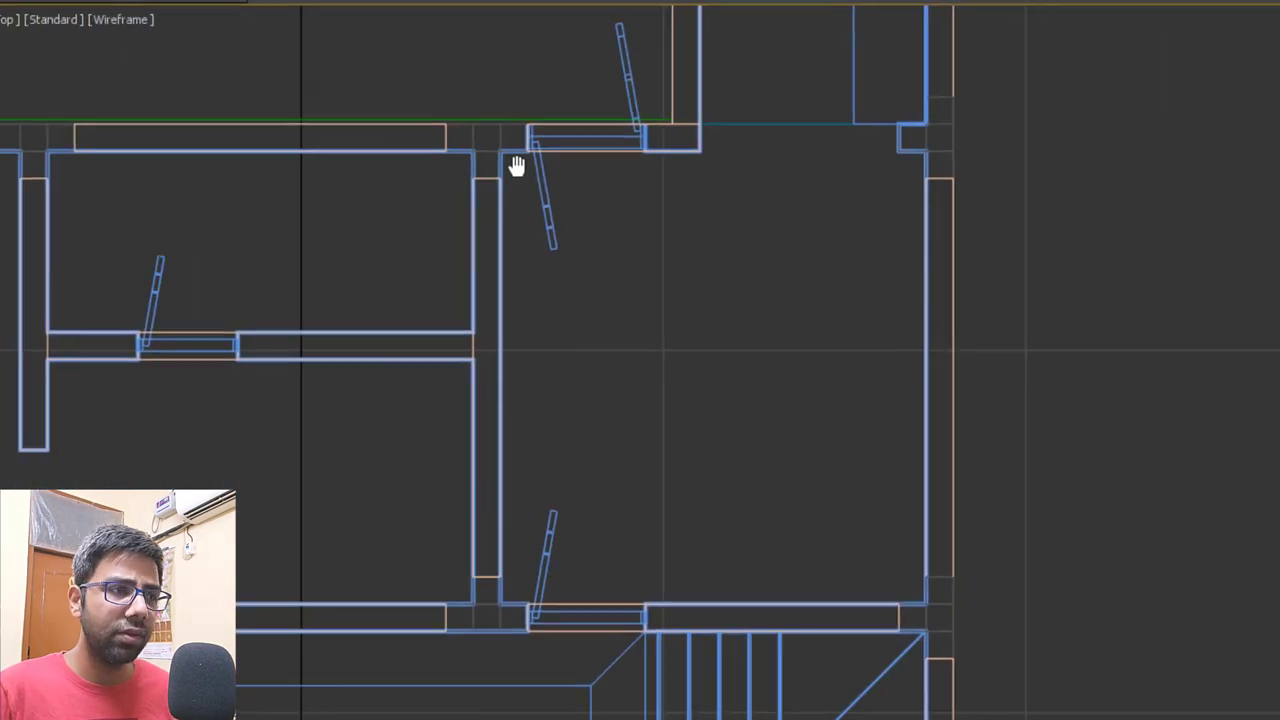
pyautogui.moveTo(500, 151); pyautogui.dragTo(922, 600)
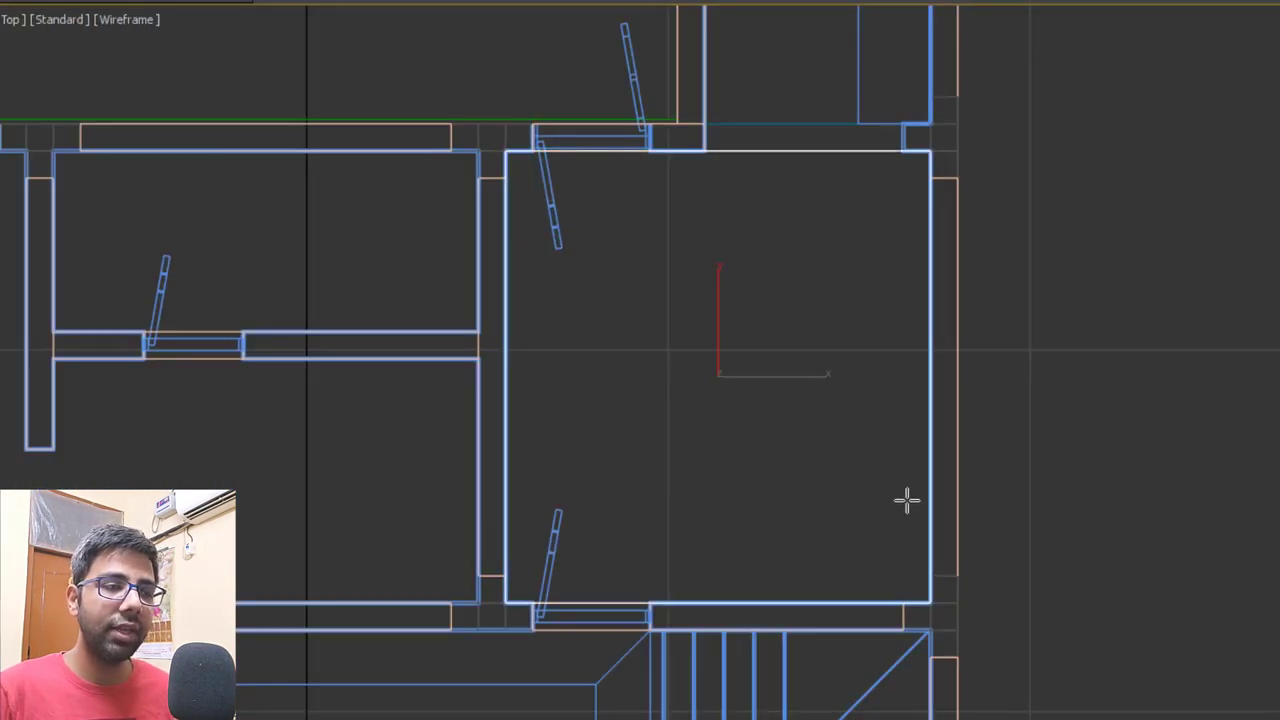
pyautogui.moveTo(907, 500); pyautogui.dragTo(675, 95, button='middle')
pyautogui.moveTo(665, 93); pyautogui.dragTo(1003, 540)
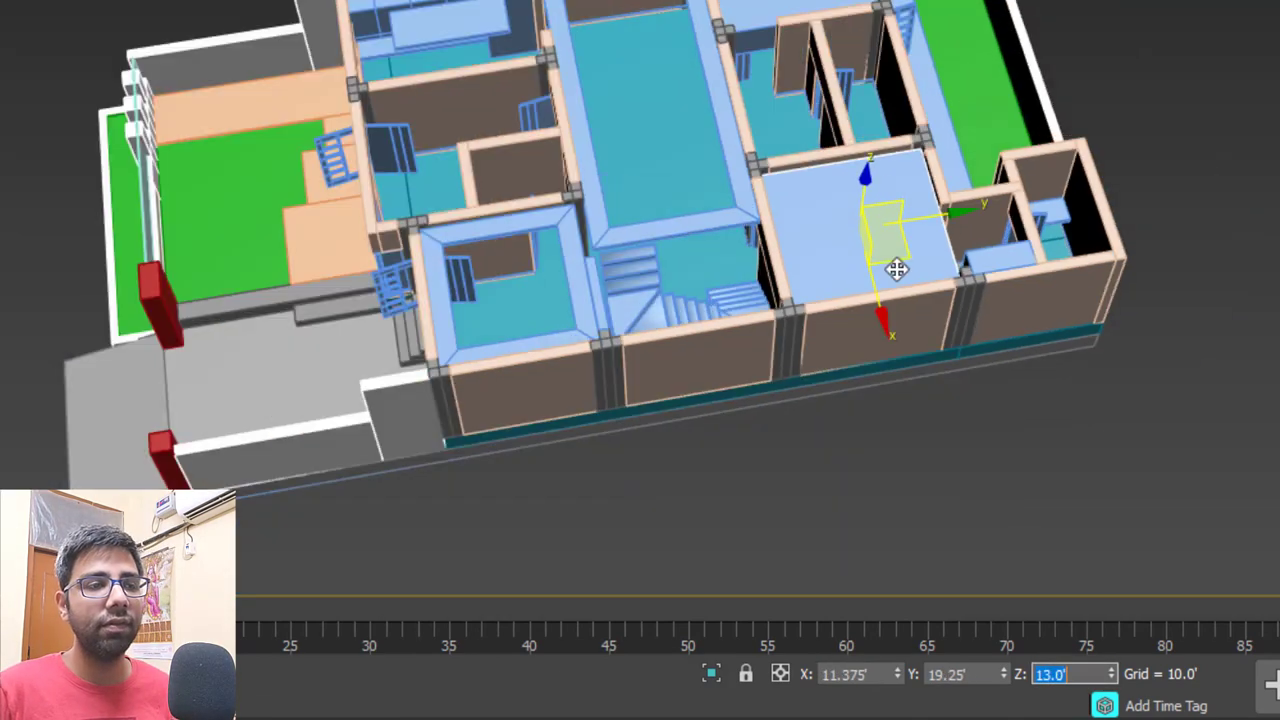
# Set the height of both new rear-room ceiling boxes to 4".
pyautogui.scroll(3, 897, 268)
pyautogui.click(1085, 10)
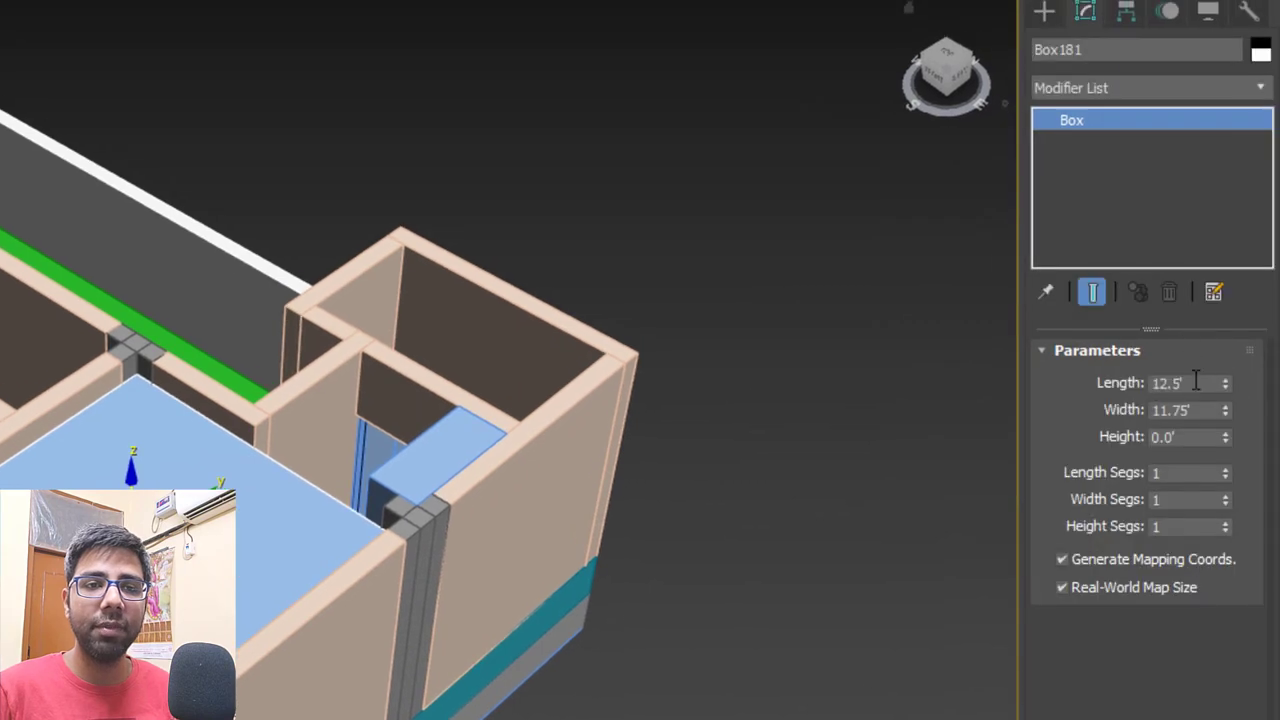
pyautogui.click(1194, 437)
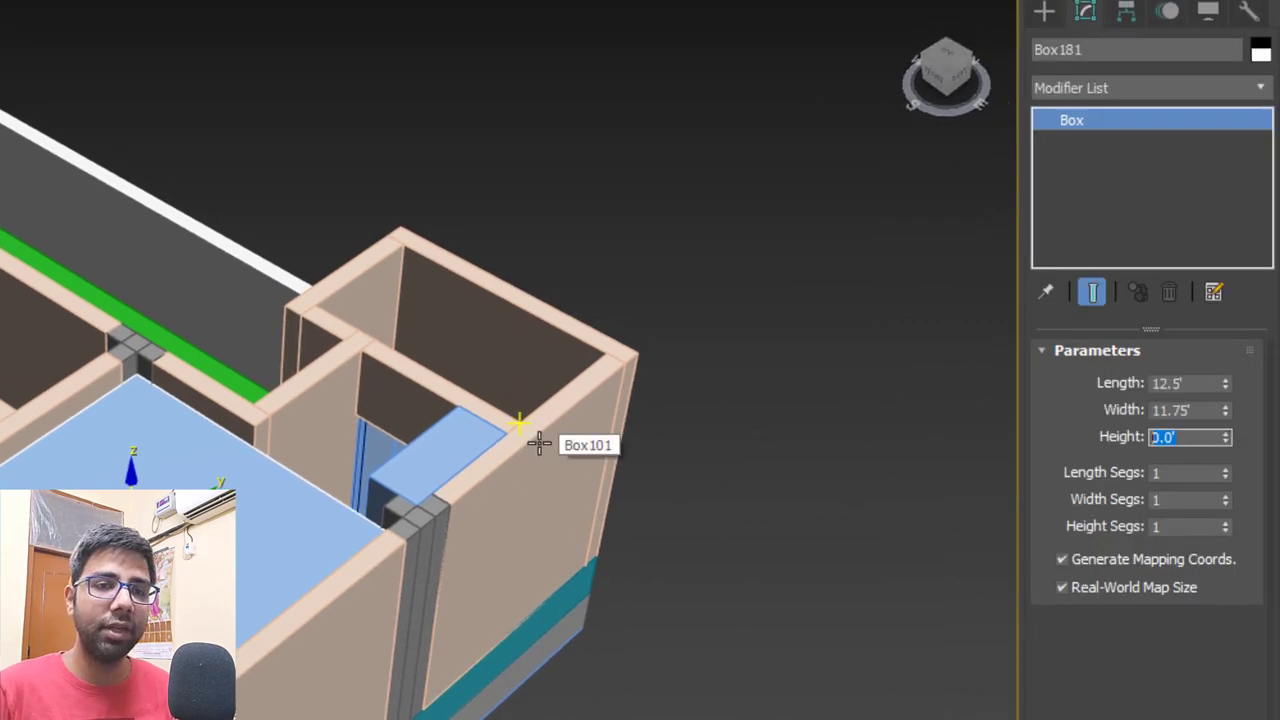
pyautogui.write('4"')
pyautogui.press('Return')
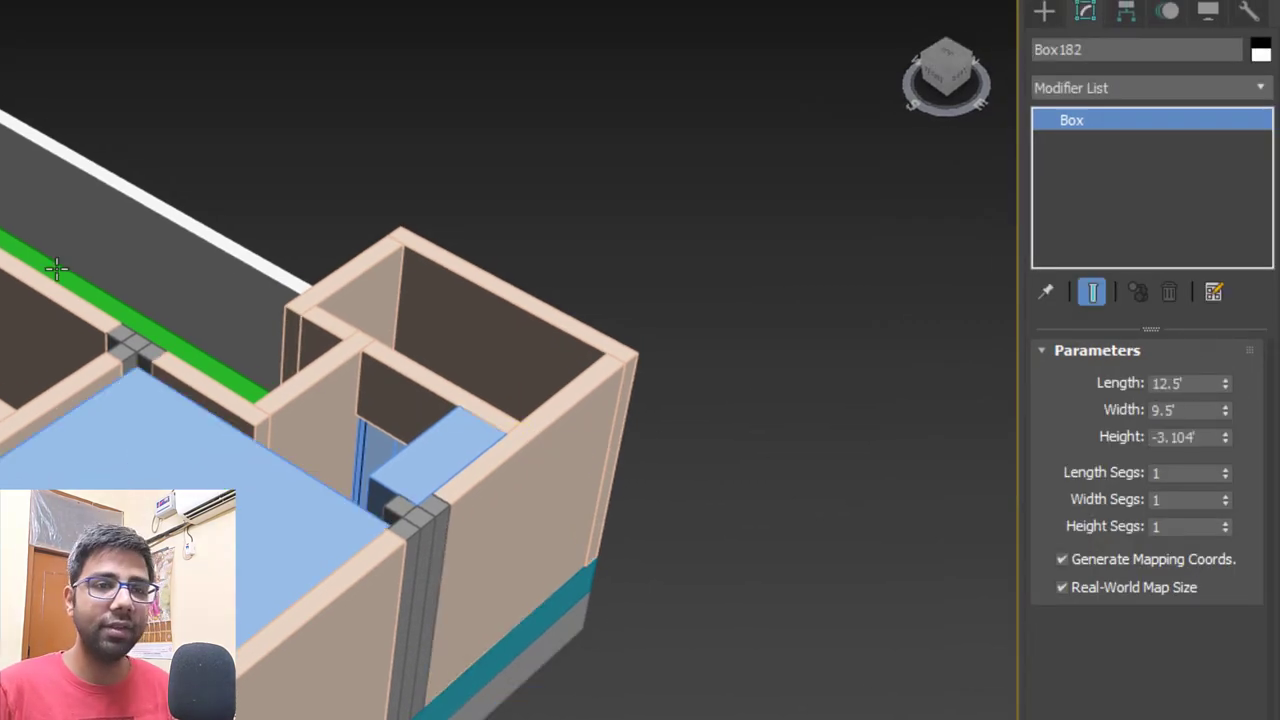
pyautogui.write('"')
pyautogui.press('Return')
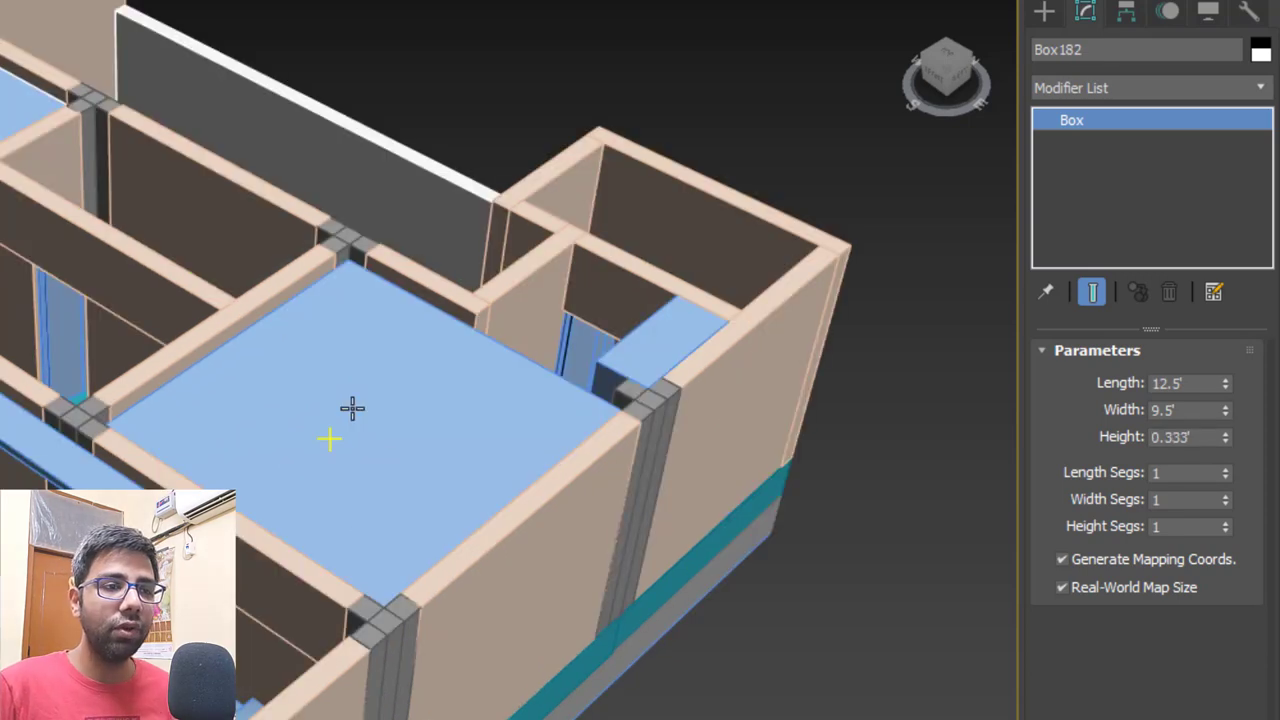
# Isolate the two rear-room ceiling boxes and convert them to Editable Poly.
pyautogui.keyDown('ctrl'); pyautogui.click(352, 410); pyautogui.keyUp('ctrl')
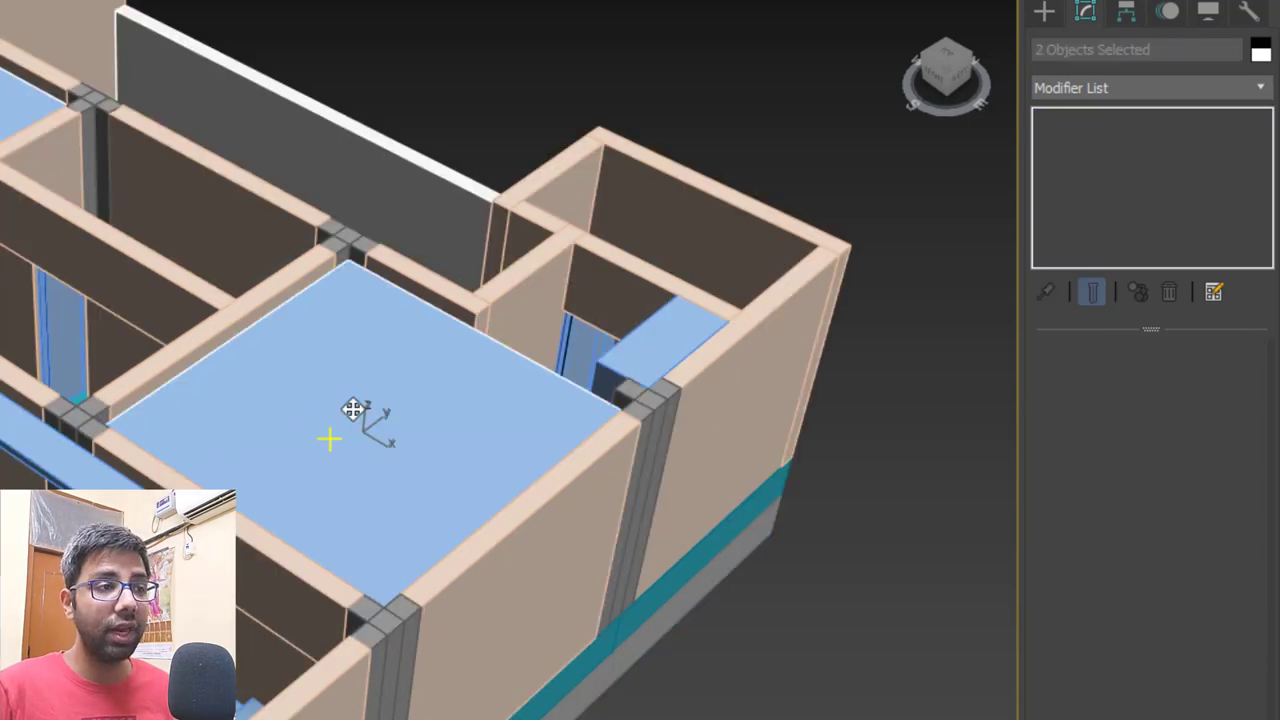
pyautogui.hotkey('alt', 'q')
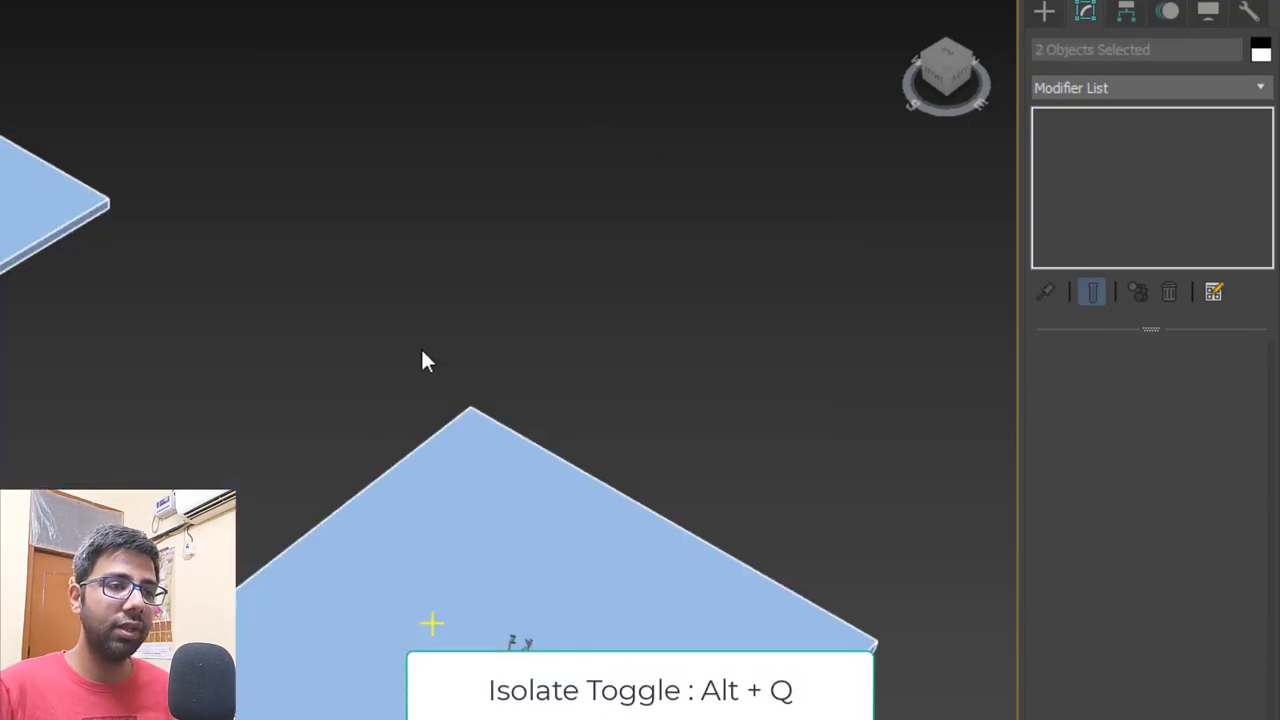
pyautogui.scroll(-5, 443, 463)
pyautogui.click(443, 463)
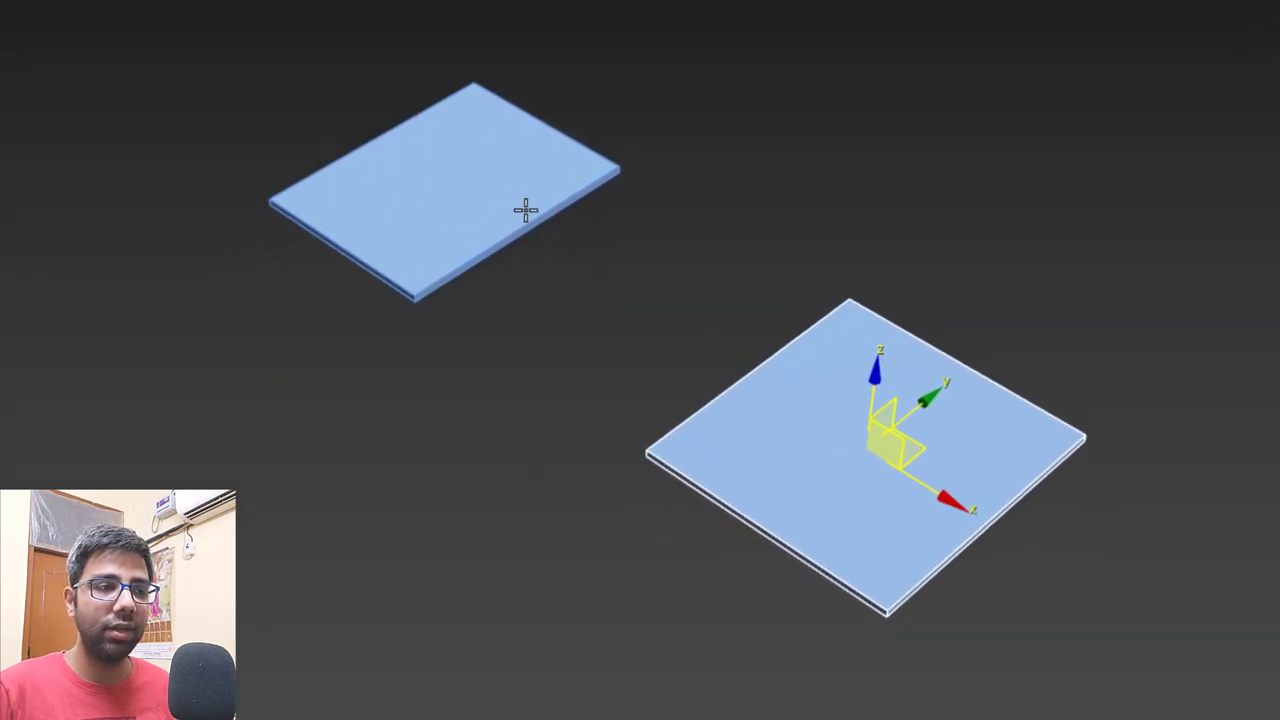
pyautogui.rightClick(518, 176)
pyautogui.moveTo(697, 436)
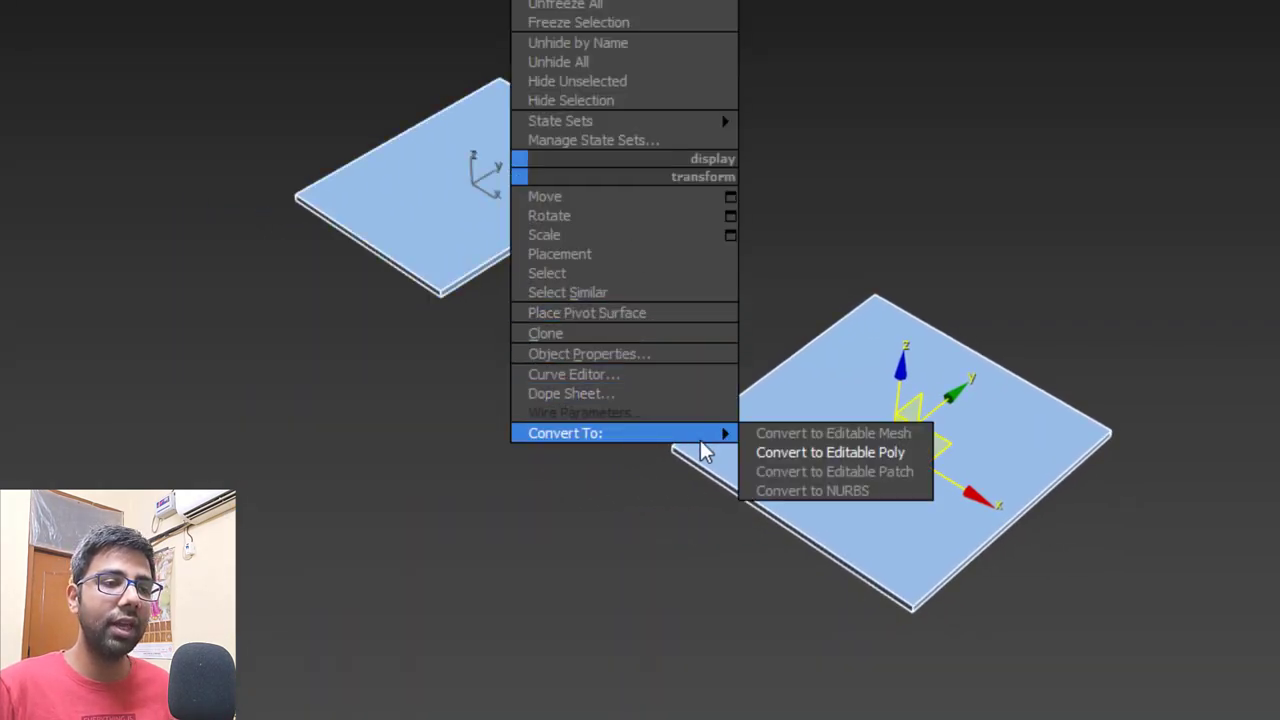
pyautogui.click(826, 452)
# Inset the top and underside polygons of the larger box by 1.5' and bridge them to open its middle.
pyautogui.scroll(3, 990, 380)
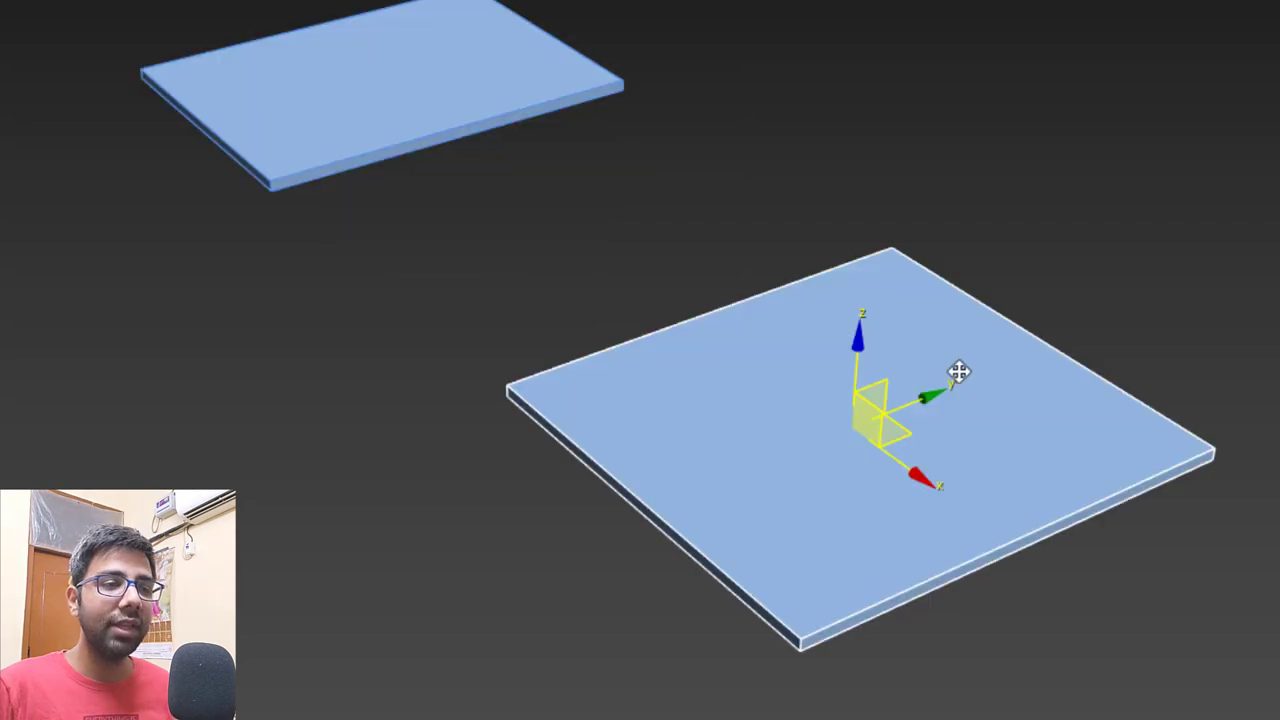
pyautogui.keyDown('alt'); pyautogui.moveTo(953, 485); pyautogui.dragTo(1003, 320, button='middle'); pyautogui.keyUp('alt')
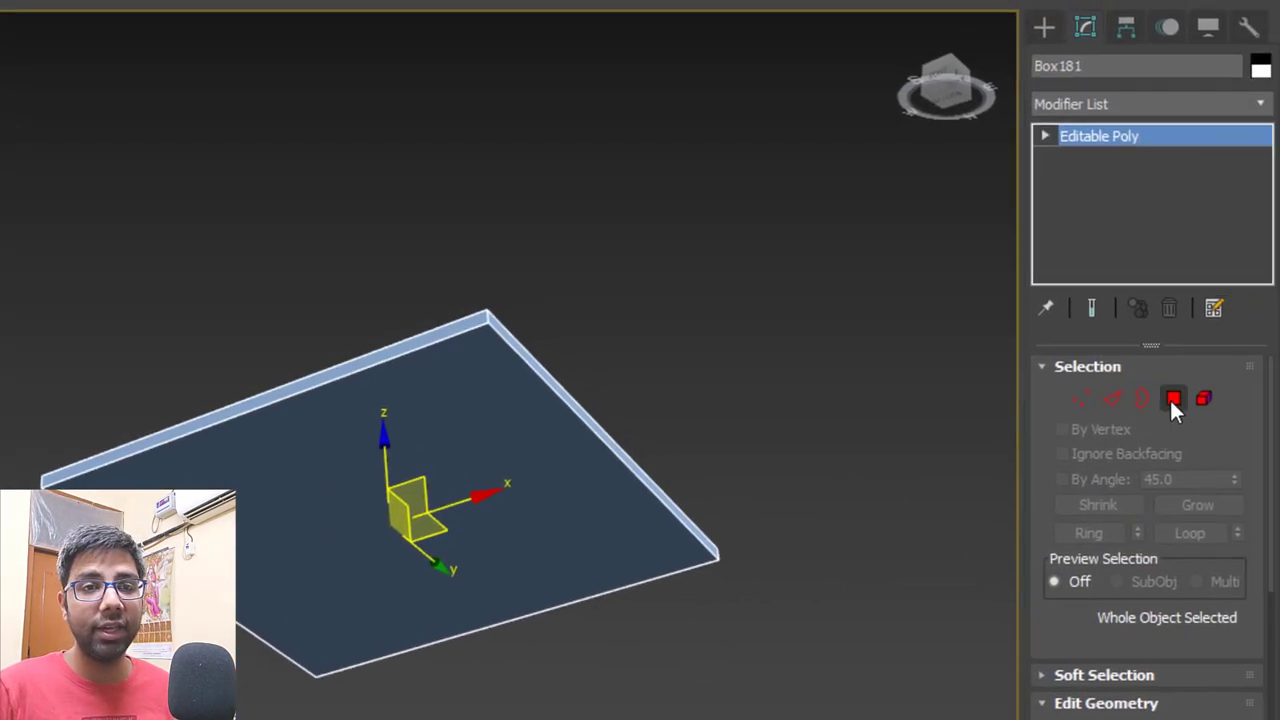
pyautogui.click(1173, 399)
pyautogui.click(474, 423)
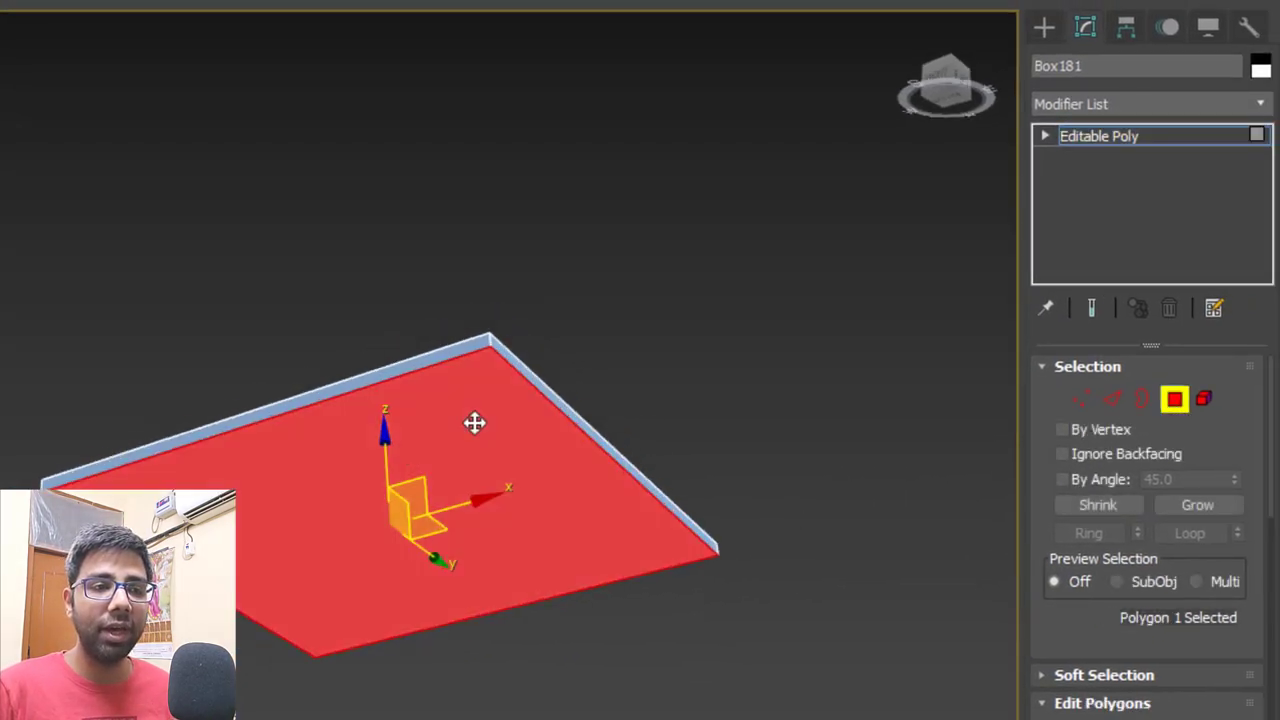
pyautogui.keyDown('alt'); pyautogui.moveTo(474, 423); pyautogui.dragTo(460, 444, button='middle'); pyautogui.keyUp('alt')
pyautogui.keyDown('ctrl'); pyautogui.click(460, 444); pyautogui.keyUp('ctrl')
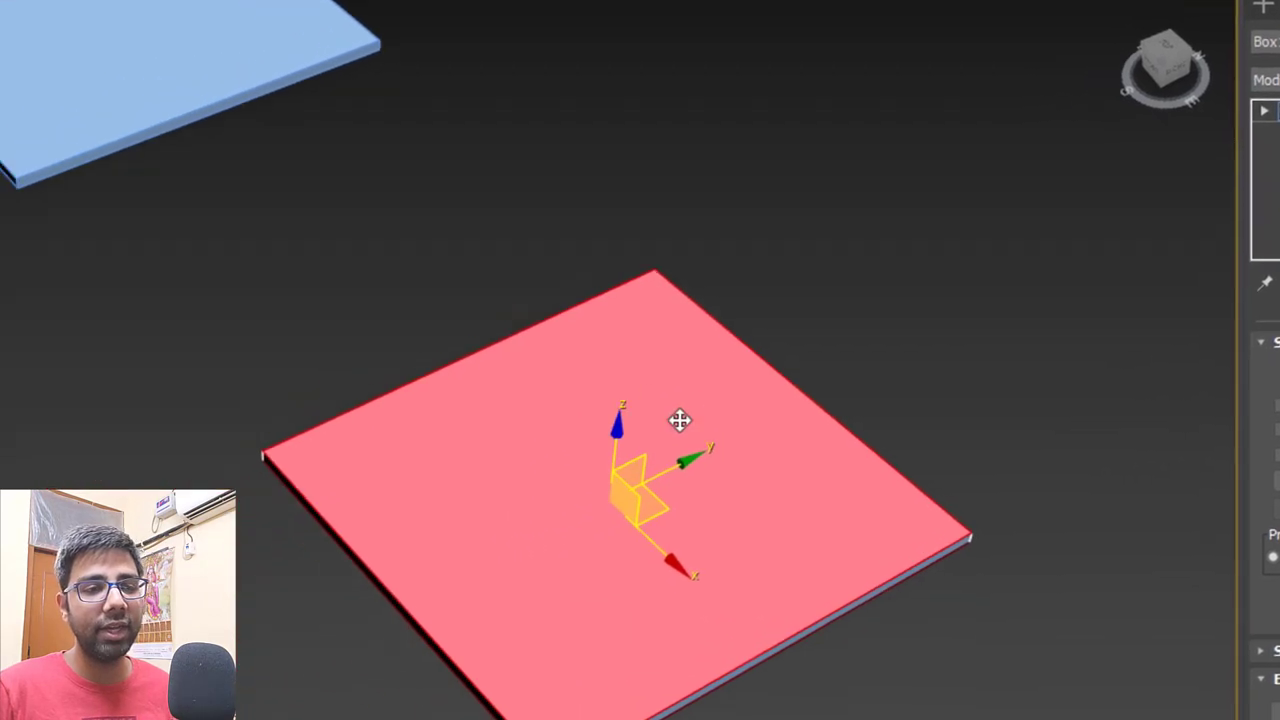
pyautogui.rightClick(455, 440)
pyautogui.click(671, 516)
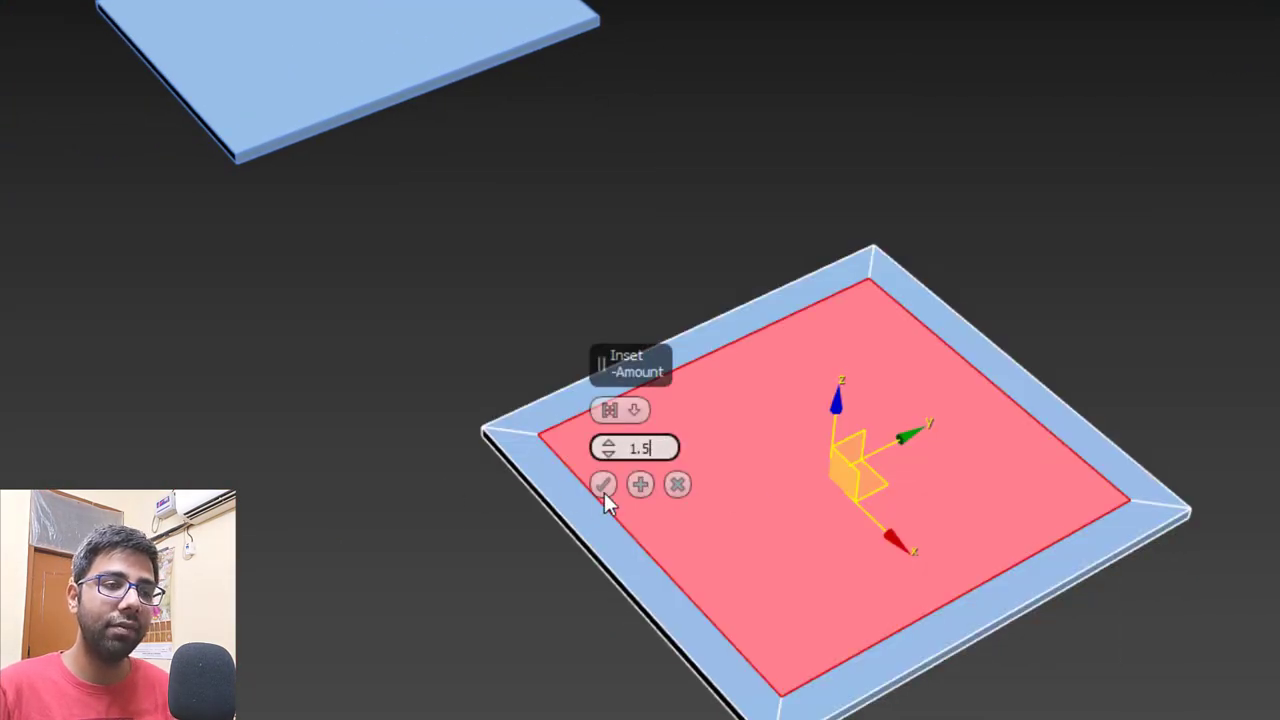
pyautogui.click(603, 484)
pyautogui.press('Delete')
# Inset the top and underside polygons of the smaller ceiling box and bridge them to open its middle.
pyautogui.moveTo(629, 230); pyautogui.dragTo(779, 380, button='middle')
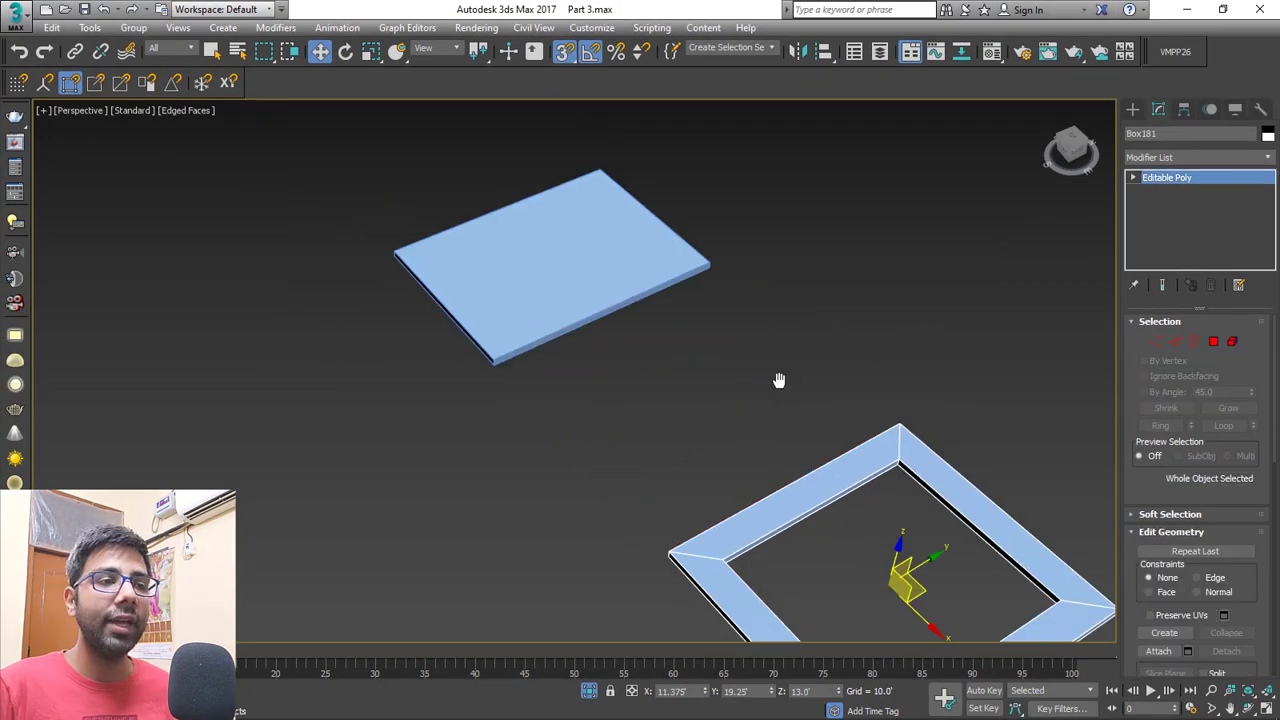
pyautogui.scroll(3, 592, 340)
pyautogui.click(585, 268)
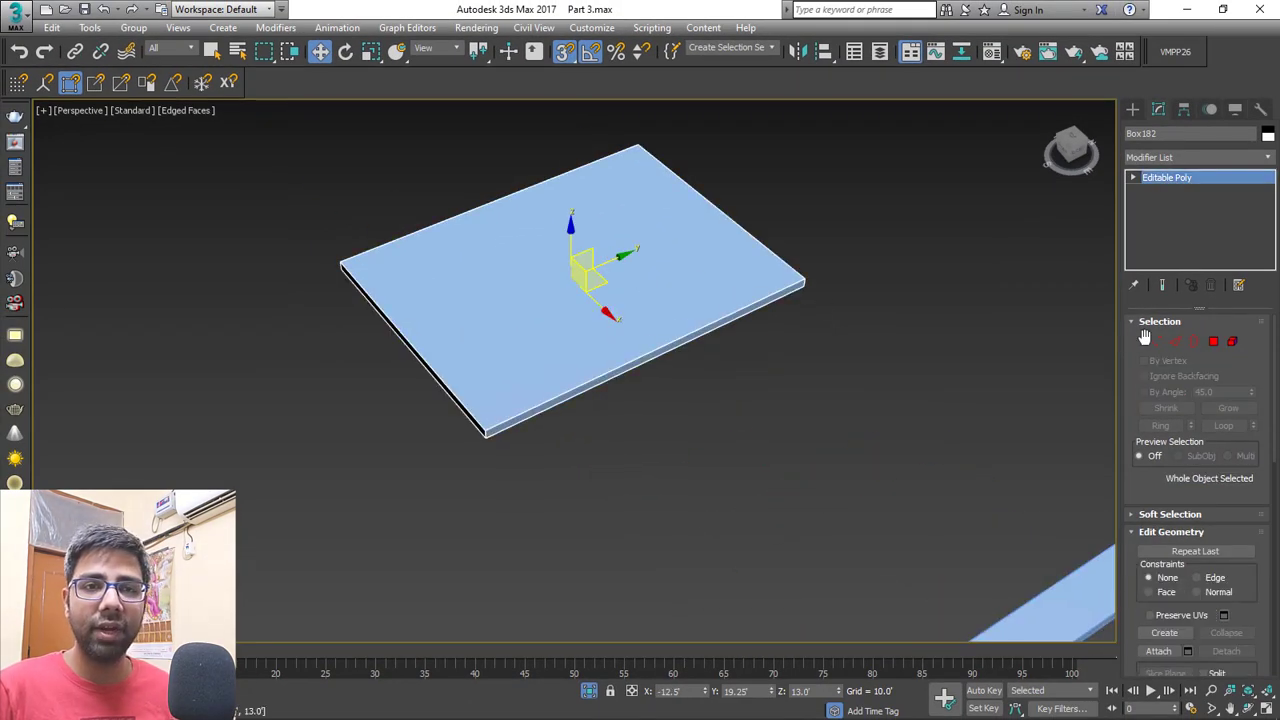
pyautogui.click(1213, 342)
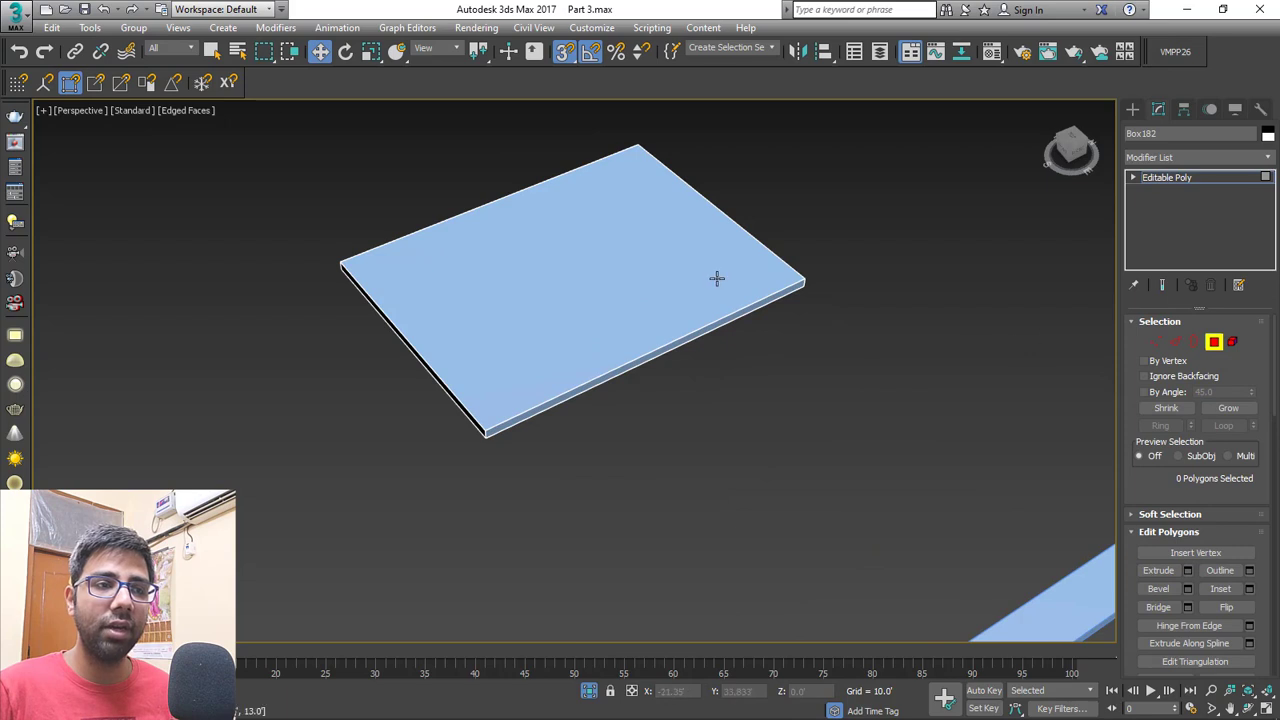
pyautogui.click(716, 278)
pyautogui.keyDown('alt'); pyautogui.moveTo(716, 278); pyautogui.dragTo(709, 230, button='middle'); pyautogui.keyUp('alt')
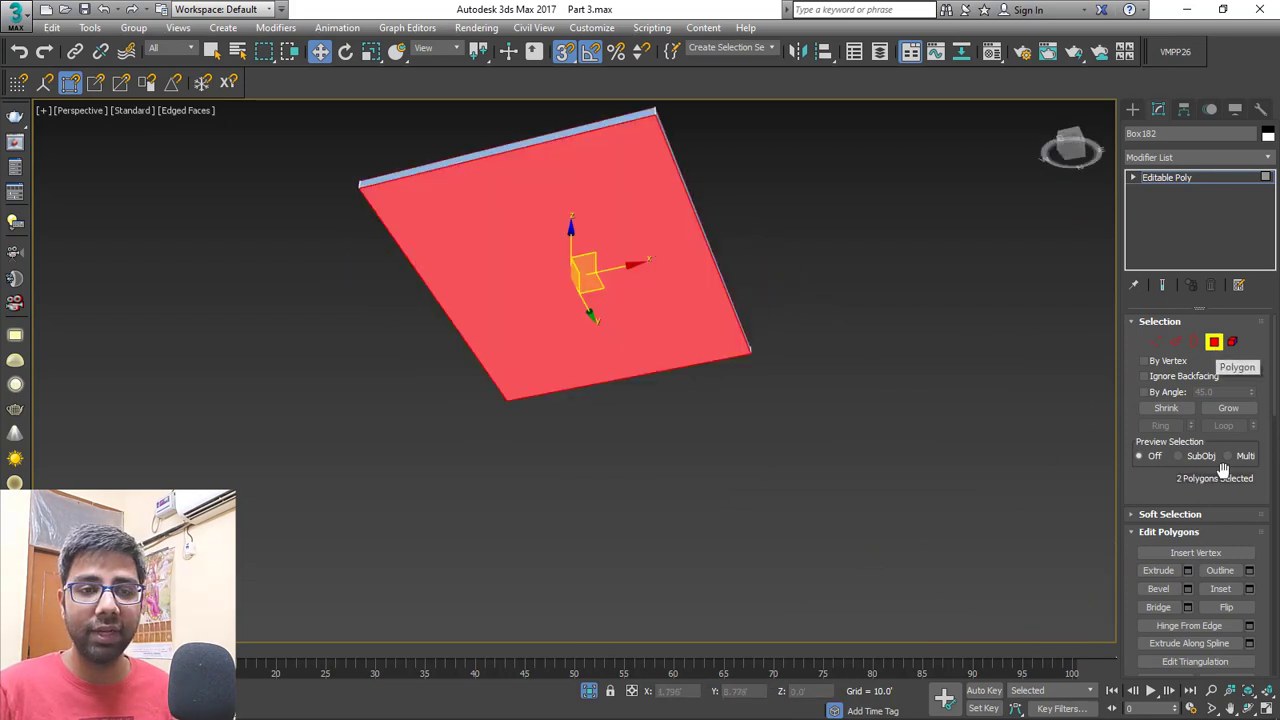
pyautogui.rightClick(690, 289)
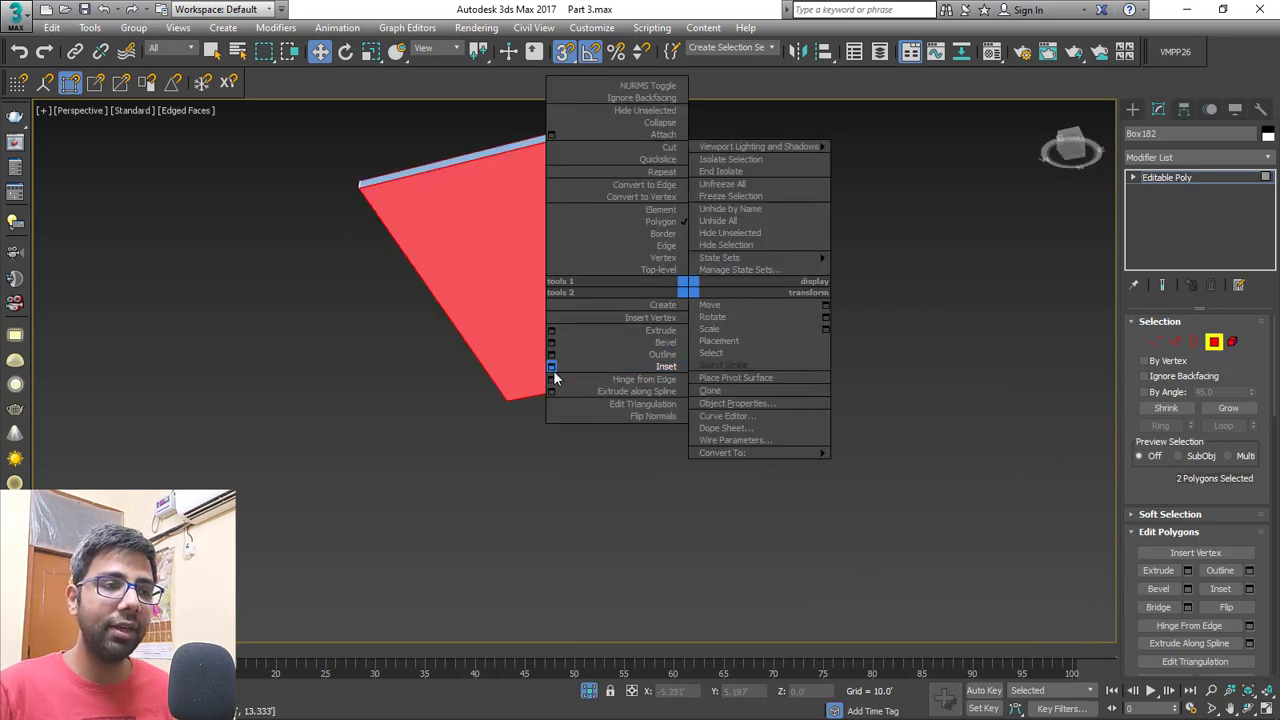
pyautogui.click(552, 368)
pyautogui.click(583, 426)
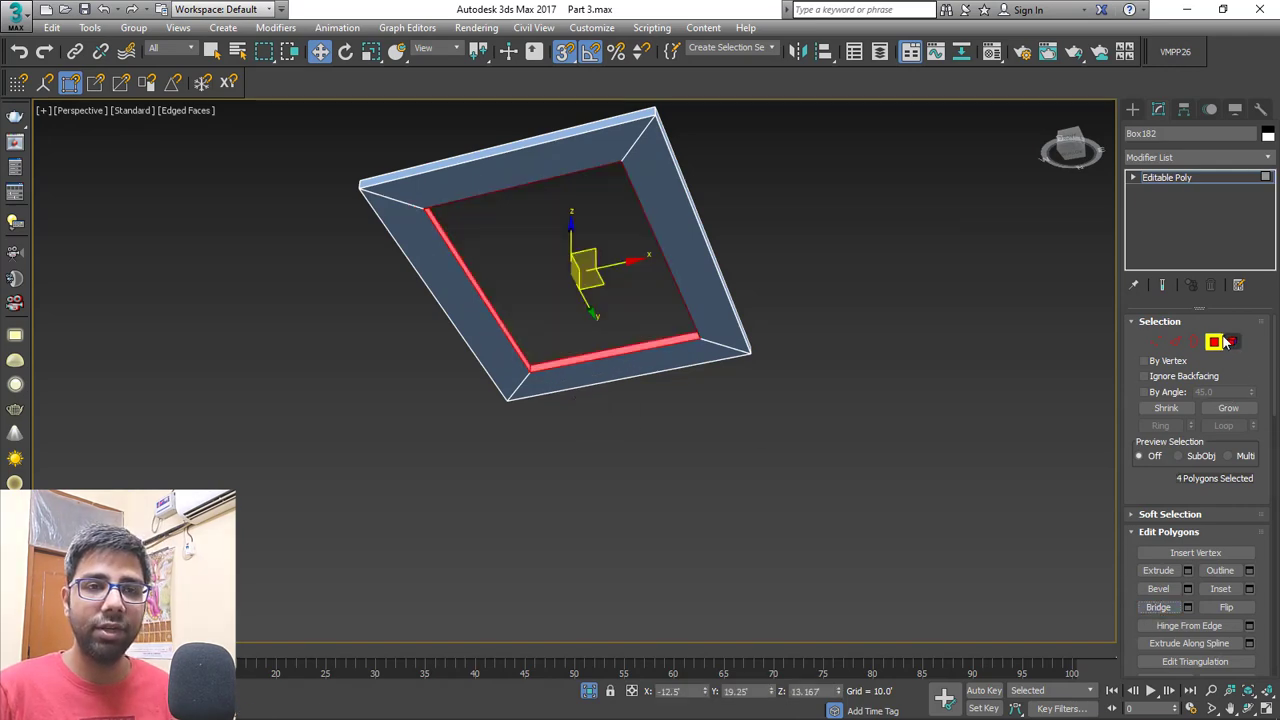
pyautogui.click(626, 638)
# End the isolation to show the whole house and turn off the edged faces display to review the ceilings.
pyautogui.click(588, 690)
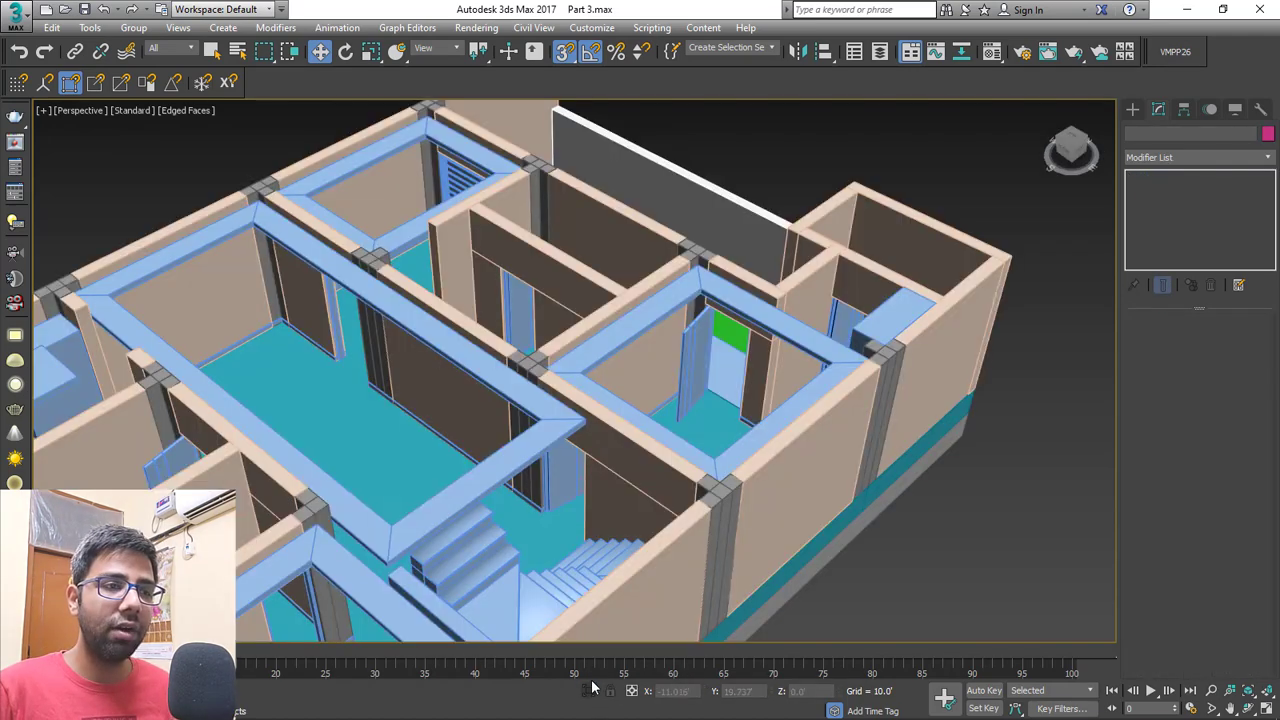
pyautogui.moveTo(590, 315)
pyautogui.keyDown('alt'); pyautogui.mouseDown(button='middle')
pyautogui.moveTo(814, 406)
pyautogui.moveTo(760, 407)
pyautogui.moveTo(708, 380)
pyautogui.moveTo(705, 361)
pyautogui.moveTo(734, 323)
pyautogui.moveTo(609, 429)
pyautogui.moveTo(823, 316)
pyautogui.moveTo(771, 334)
pyautogui.mouseUp(button='middle'); pyautogui.keyUp('alt')
pyautogui.press('F4')
pyautogui.scroll(3, 735, 392)
pyautogui.scroll(5, 712, 366)
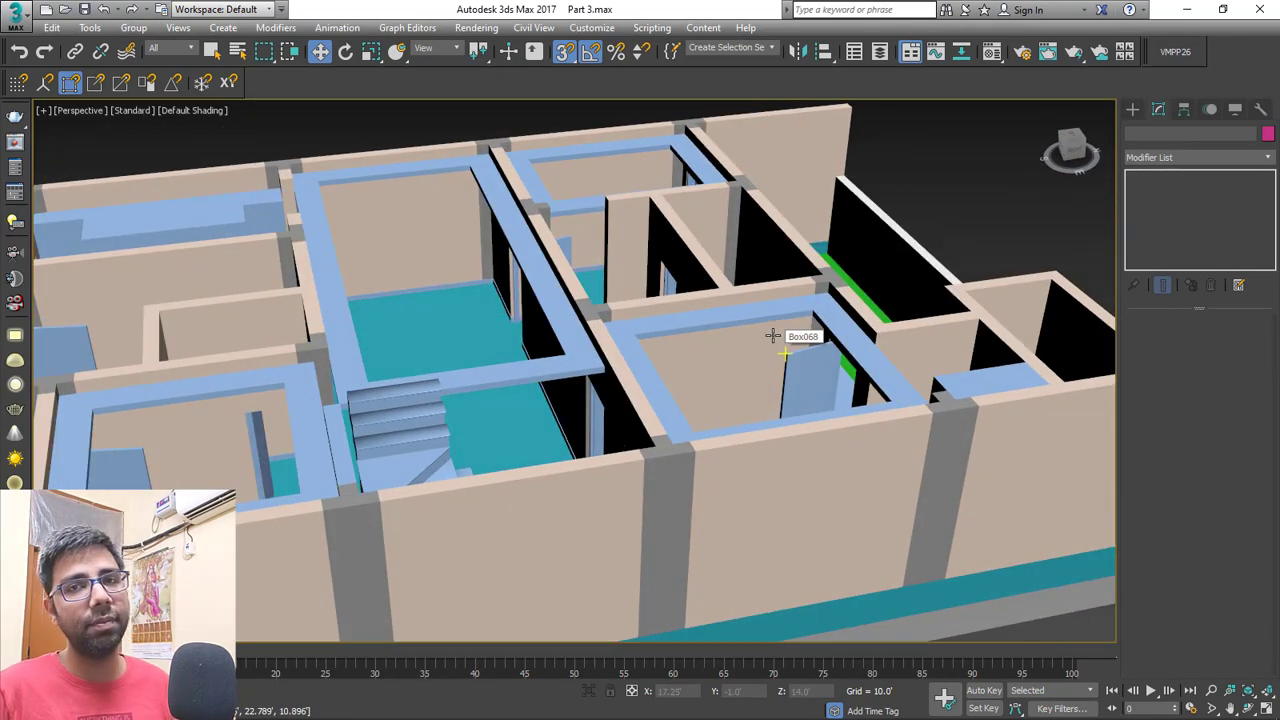